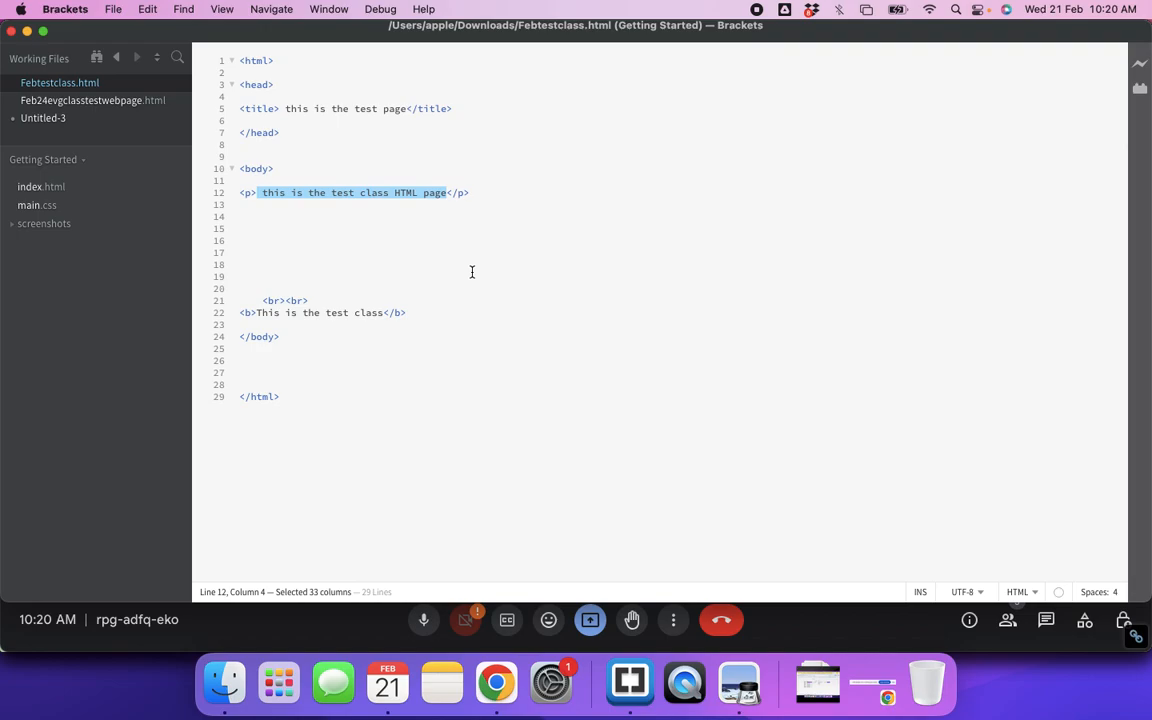
Step: Switch from Brackets to the Google Meet call in Chrome with Cmd+Tab
key("super+Tab")
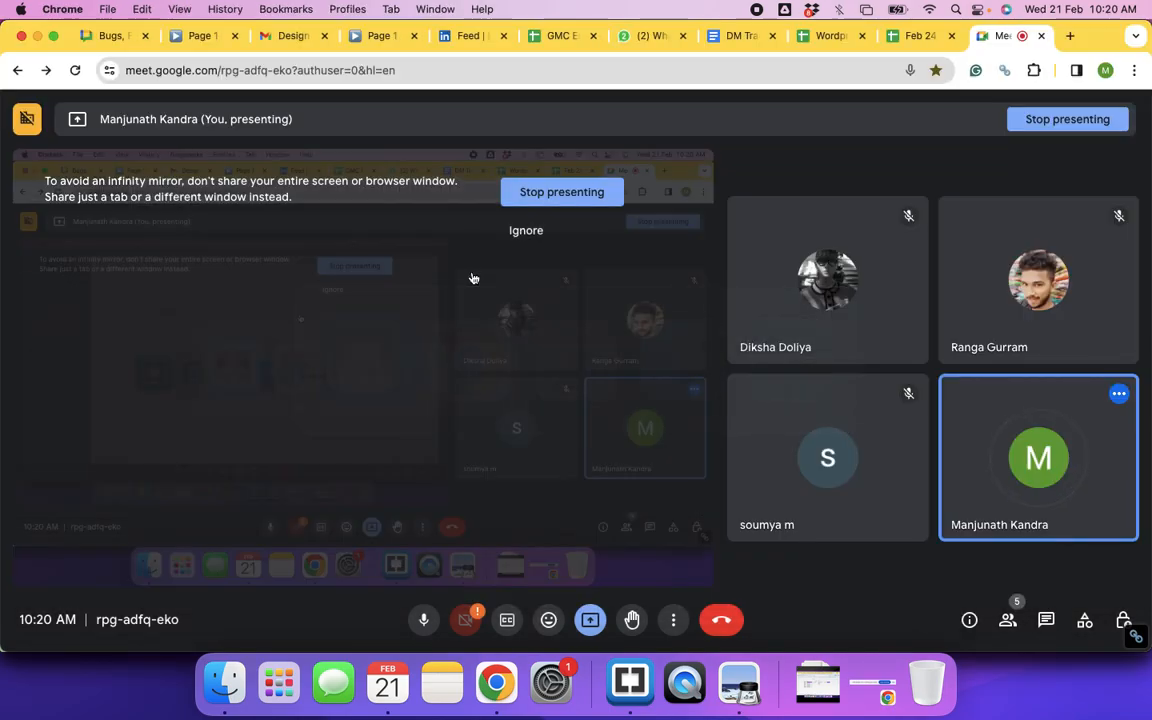
Step: Switch from the Meet call to the 'DM Training CLass Notes' Google Docs tab
left_click(724, 38)
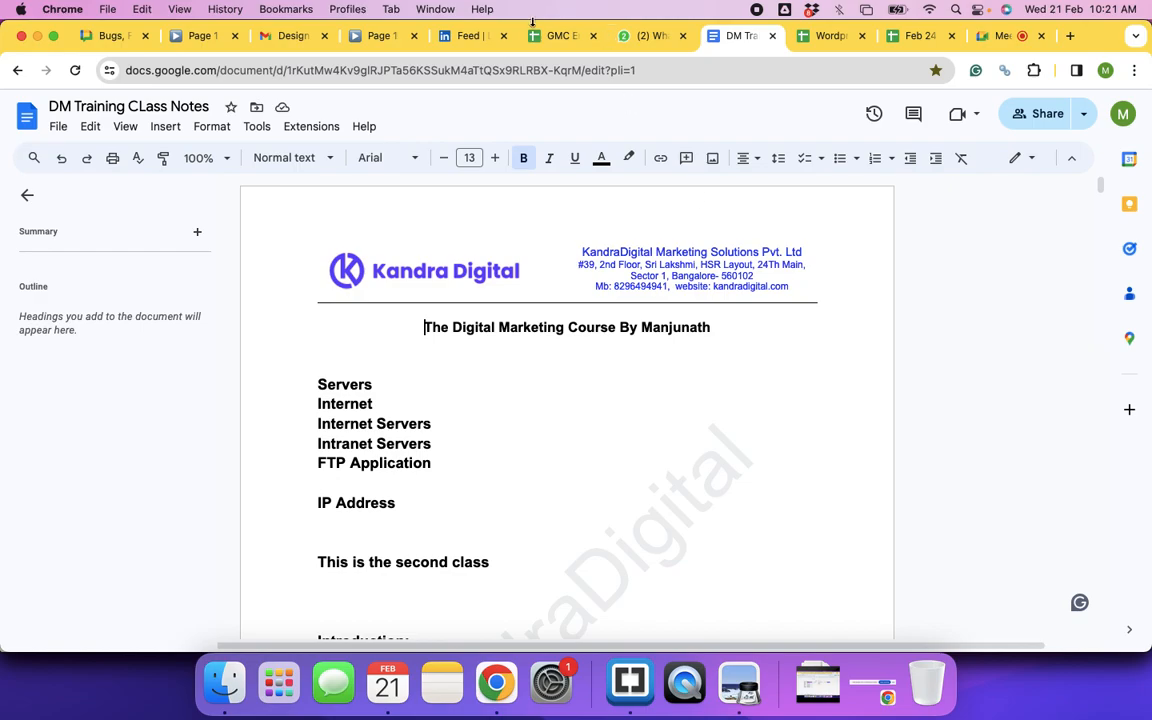
Step: Switch to the 'Page 1' tab showing the Figma prototype of the Trainings.Kandradigital homepage
left_click(187, 44)
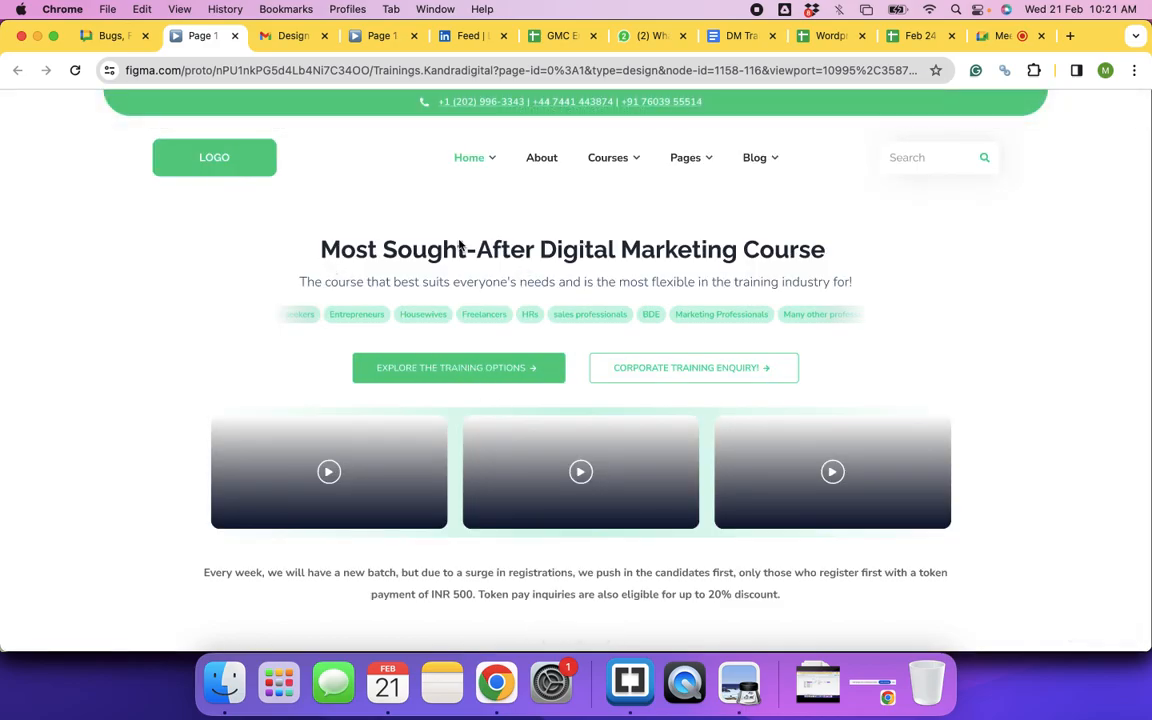
left_click(141, 68)
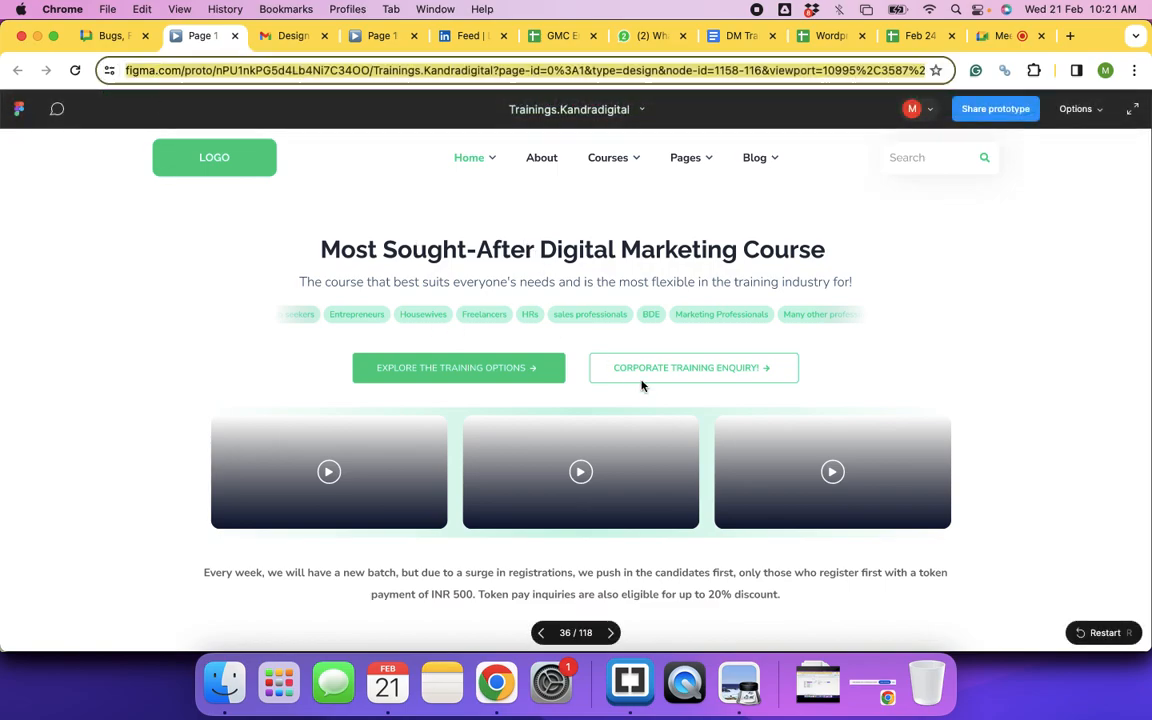
scroll(642, 386, "down", 10)
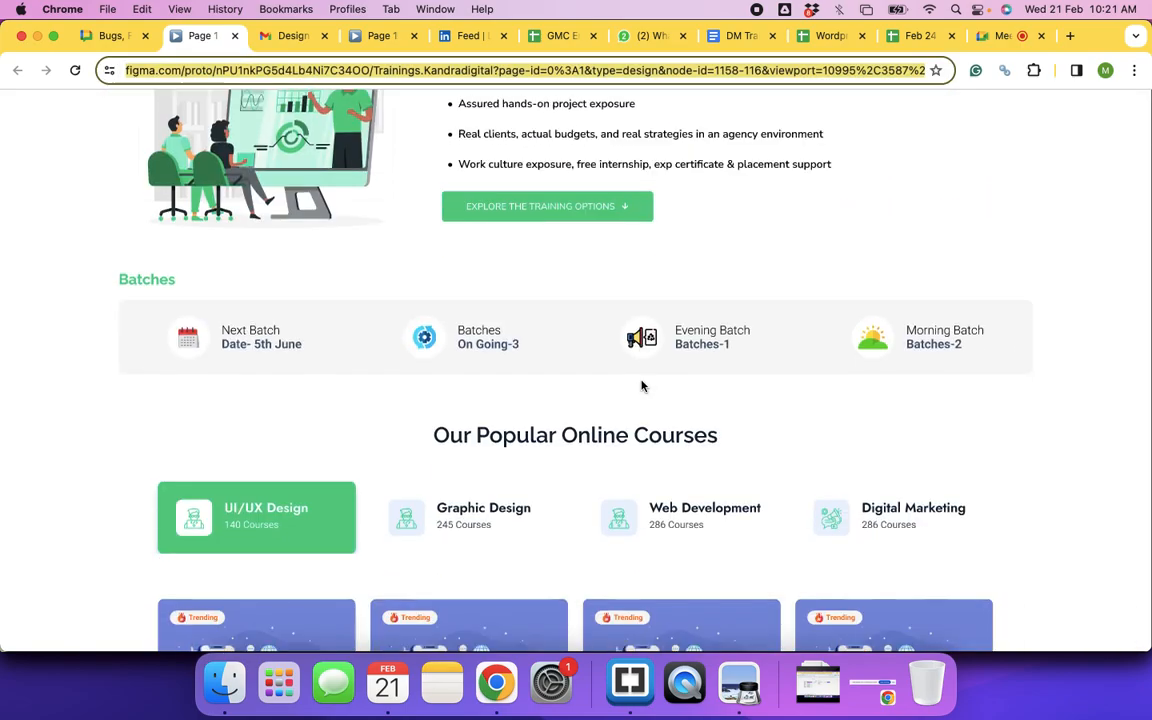
scroll(642, 386, "down", 10)
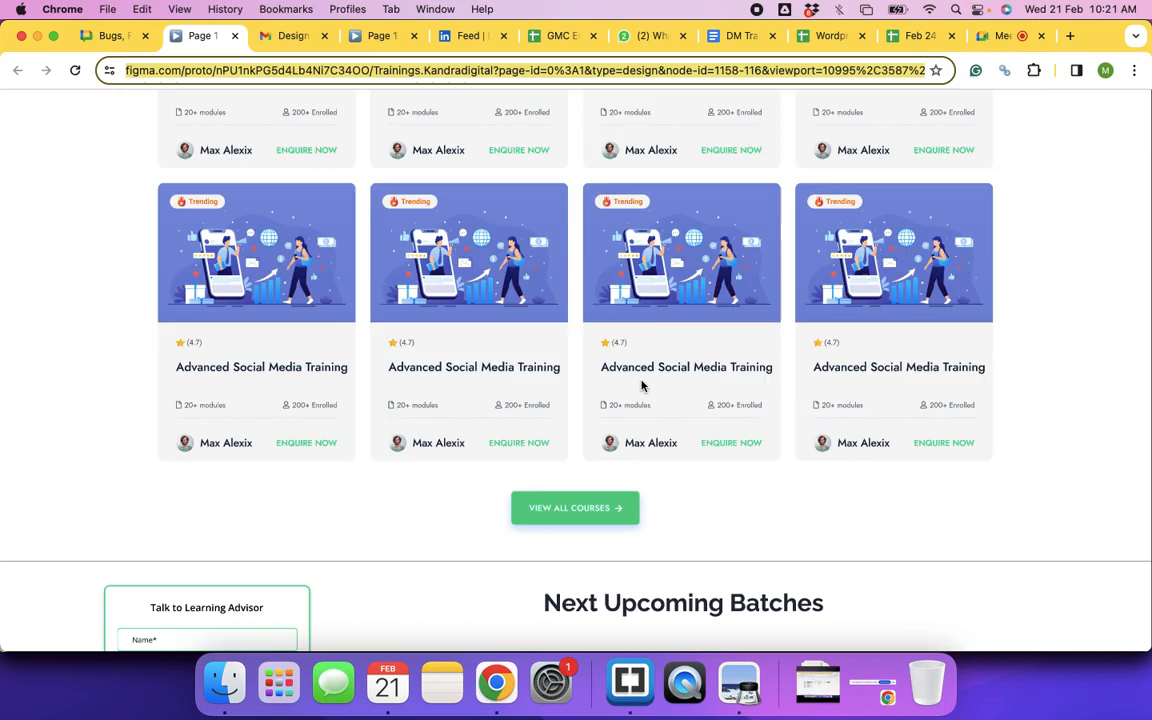
scroll(642, 386, "down", 5)
scroll(642, 385, "down", 10)
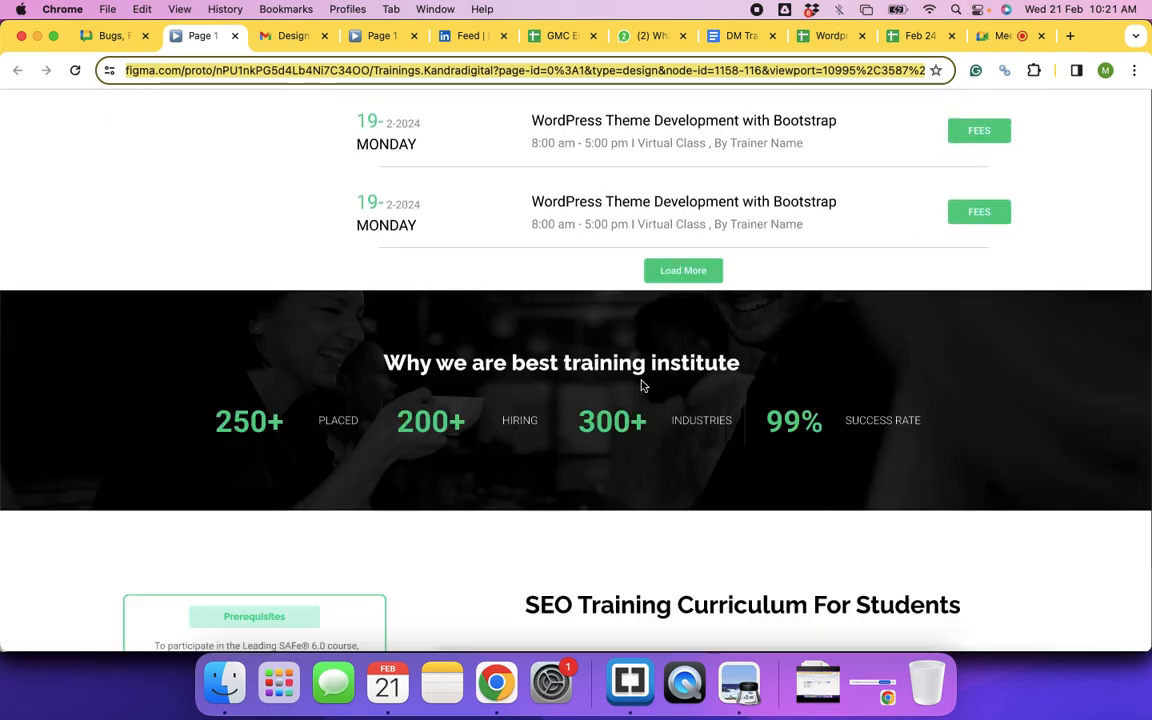
scroll(642, 385, "down", 8)
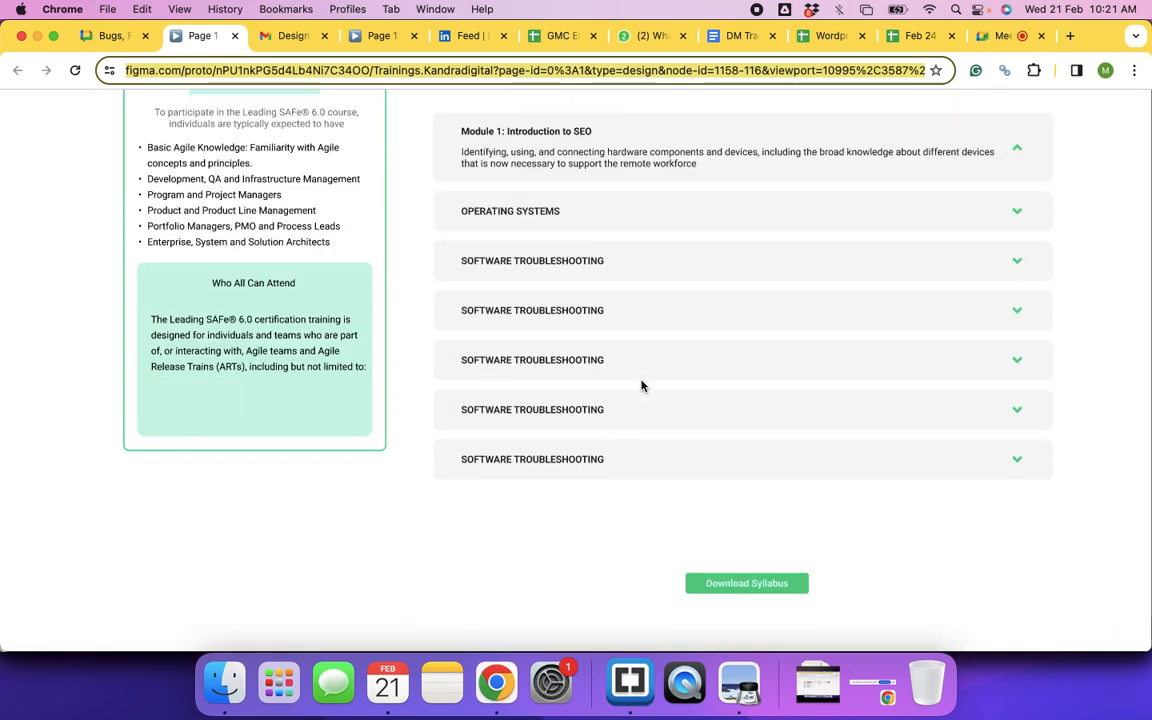
scroll(642, 385, "up", 12)
scroll(642, 385, "up", 20)
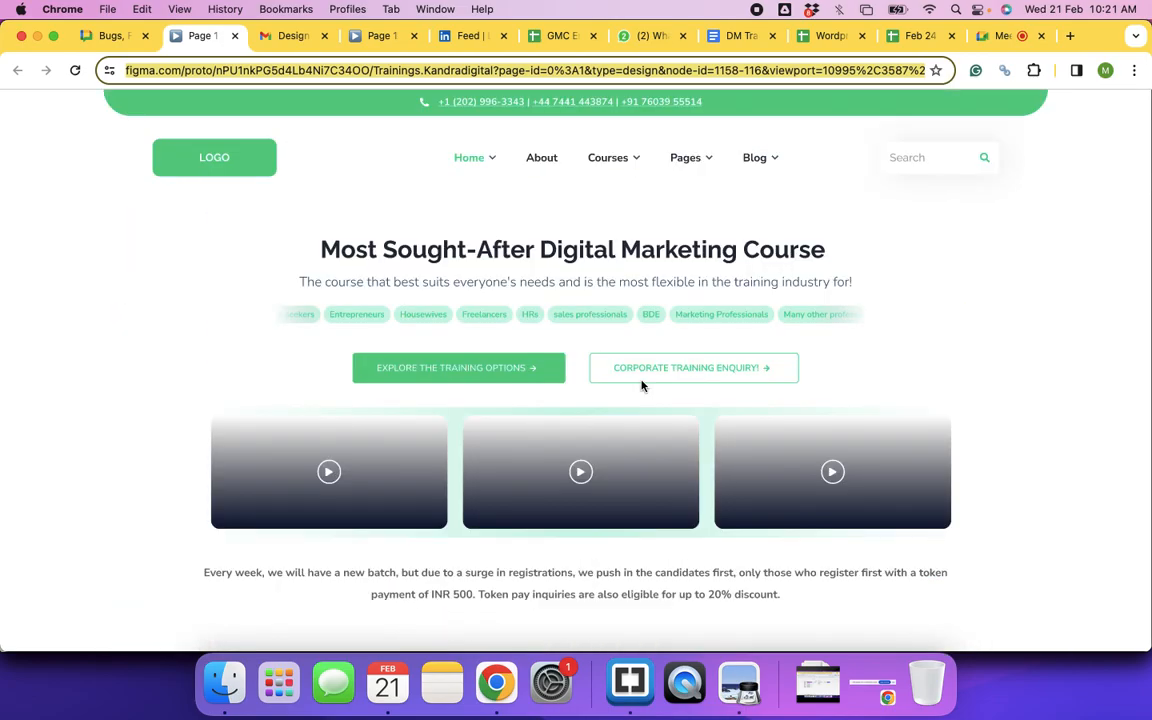
scroll(642, 385, "down", 15)
scroll(642, 385, "down", 15)
scroll(642, 385, "down", 15)
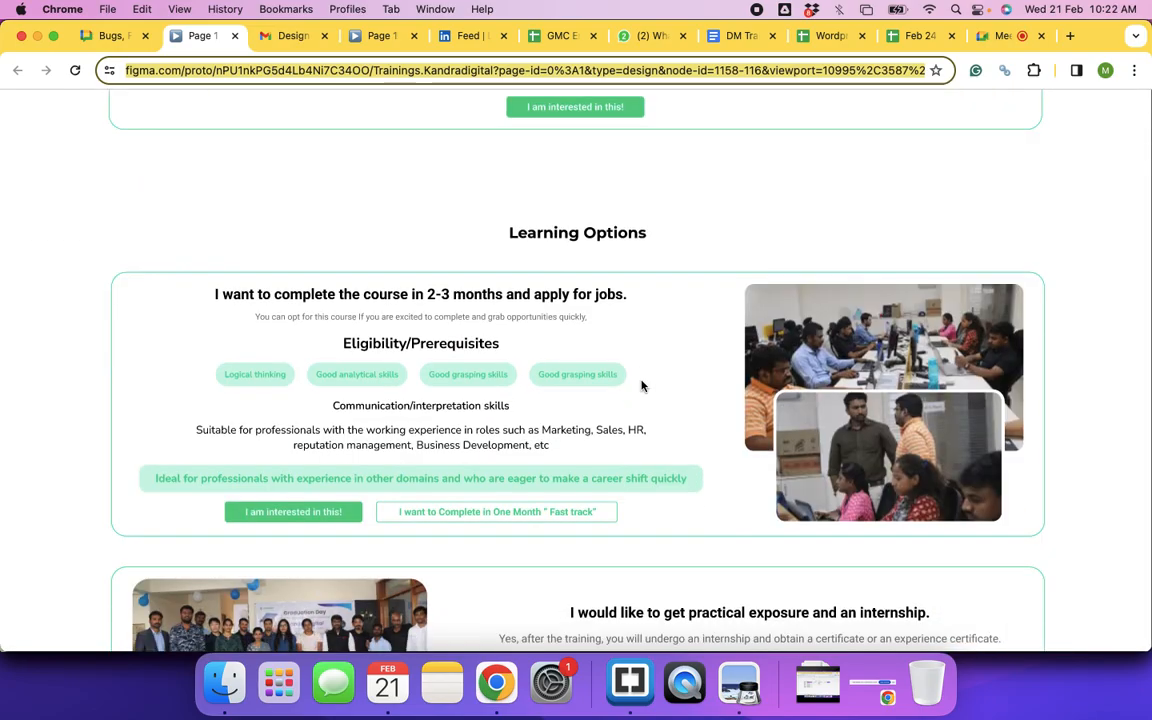
scroll(642, 385, "up", 10)
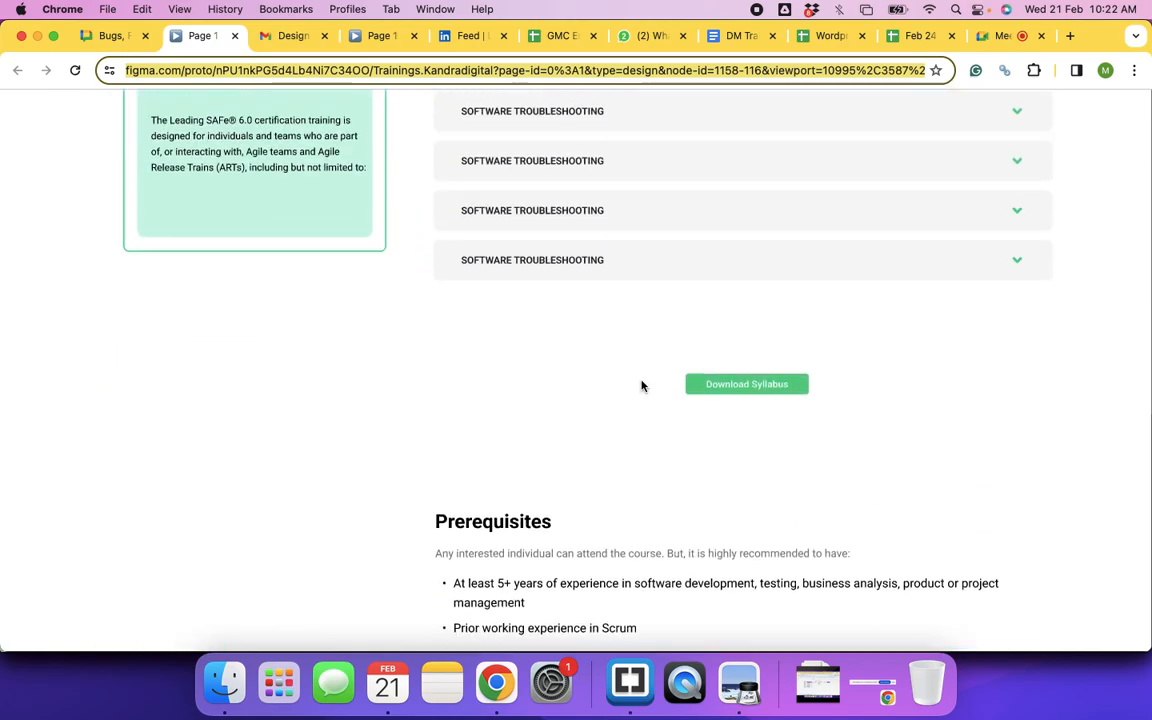
scroll(642, 386, "up", 5)
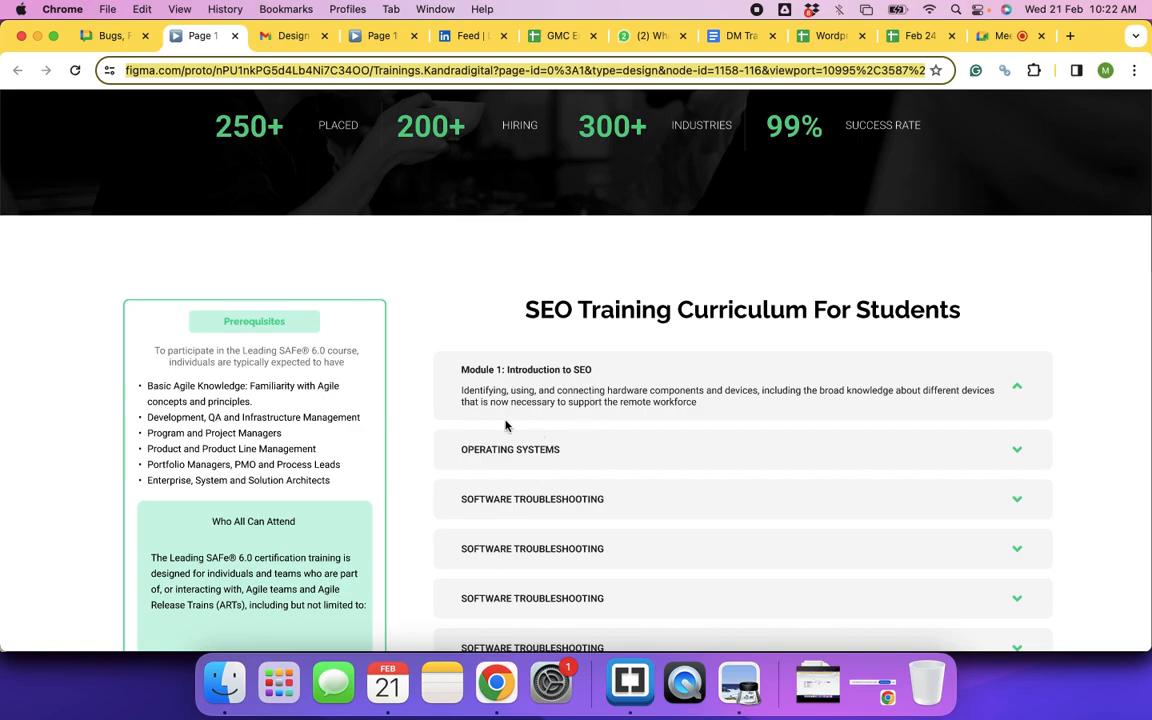
left_click(467, 393)
scroll(494, 465, "up", 1)
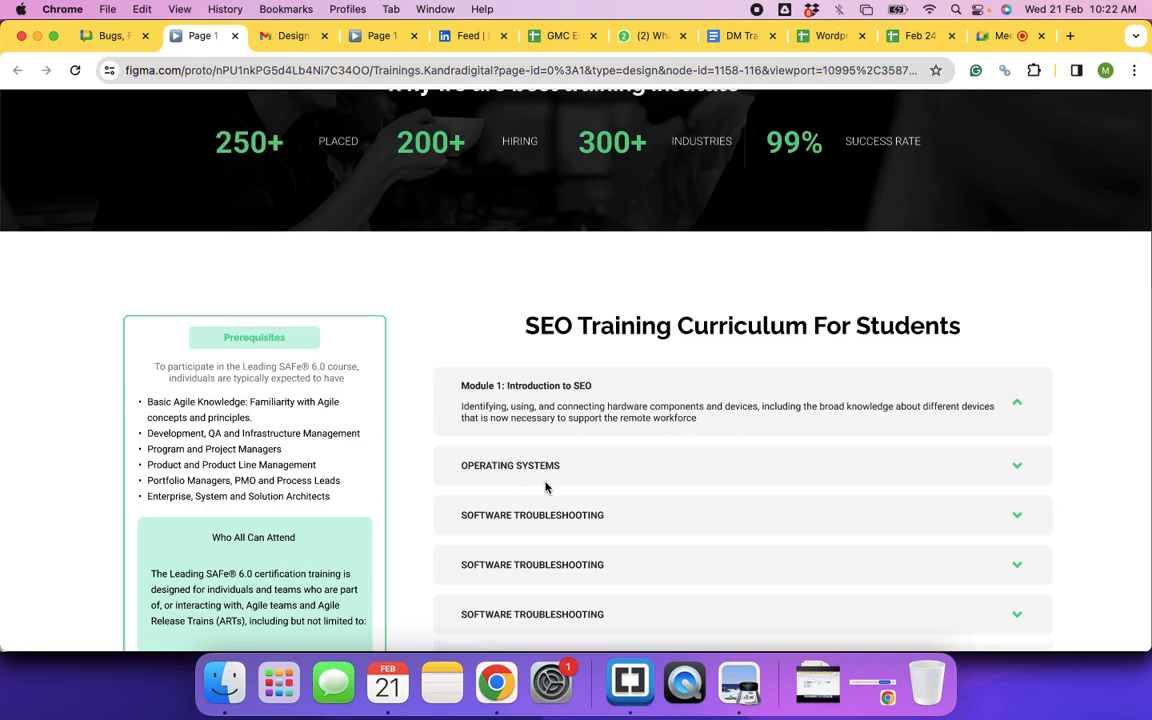
scroll(597, 404, "up", 10)
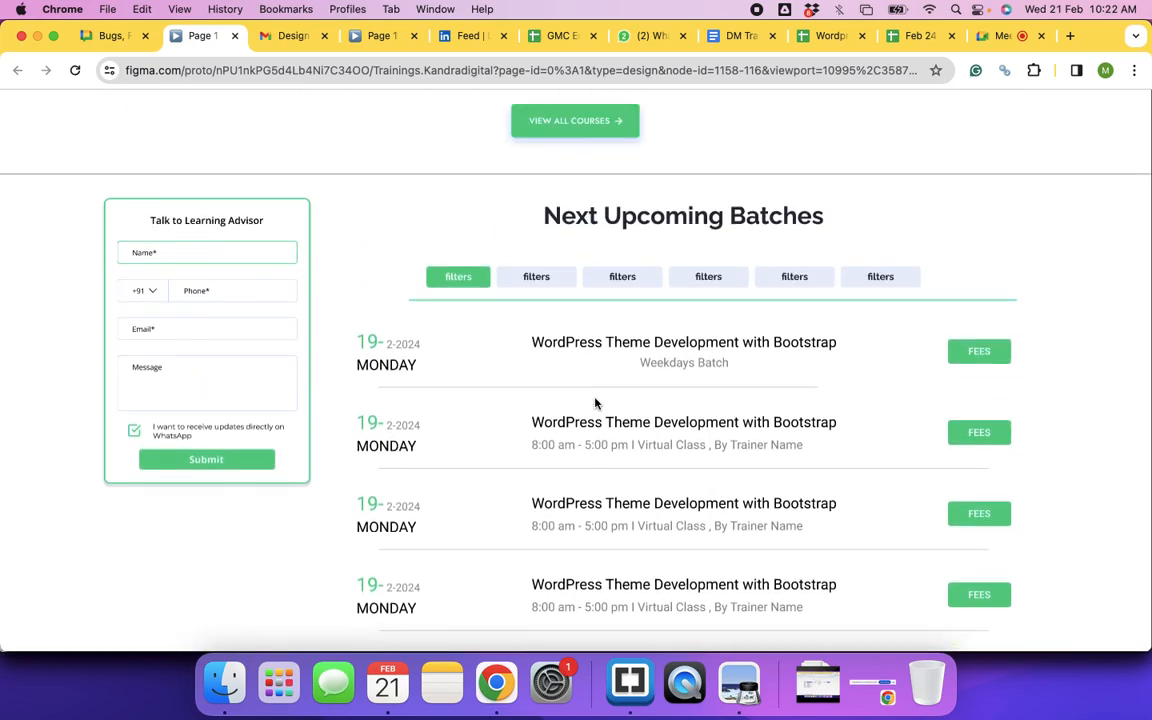
scroll(595, 403, "up", 15)
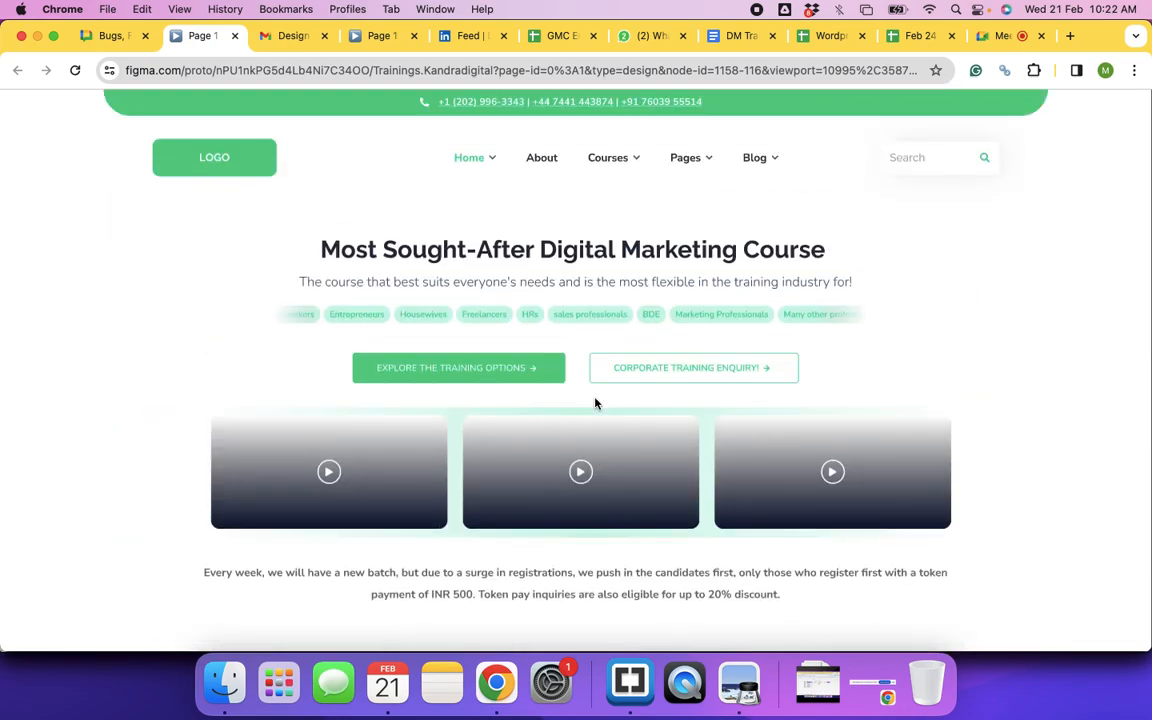
scroll(757, 400, "down", 1)
scroll(758, 400, "up", 1)
scroll(548, 355, "down", 3)
scroll(550, 288, "up", 3)
left_click(940, 68)
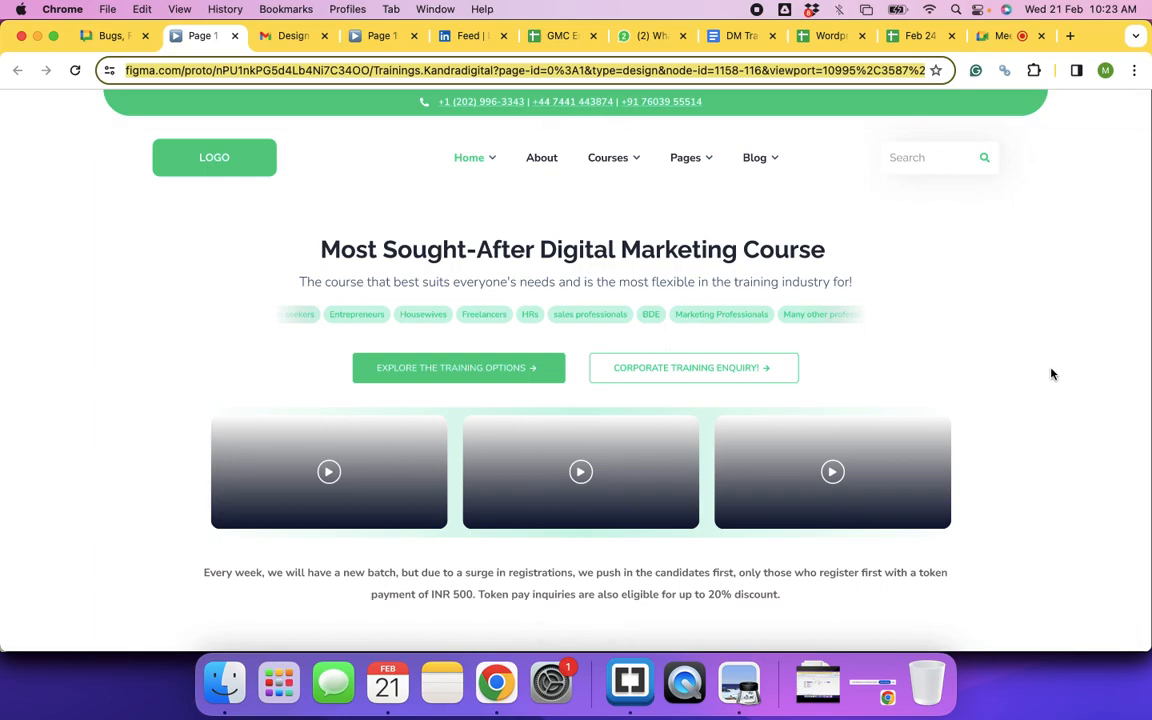
scroll(750, 380, "down", 5)
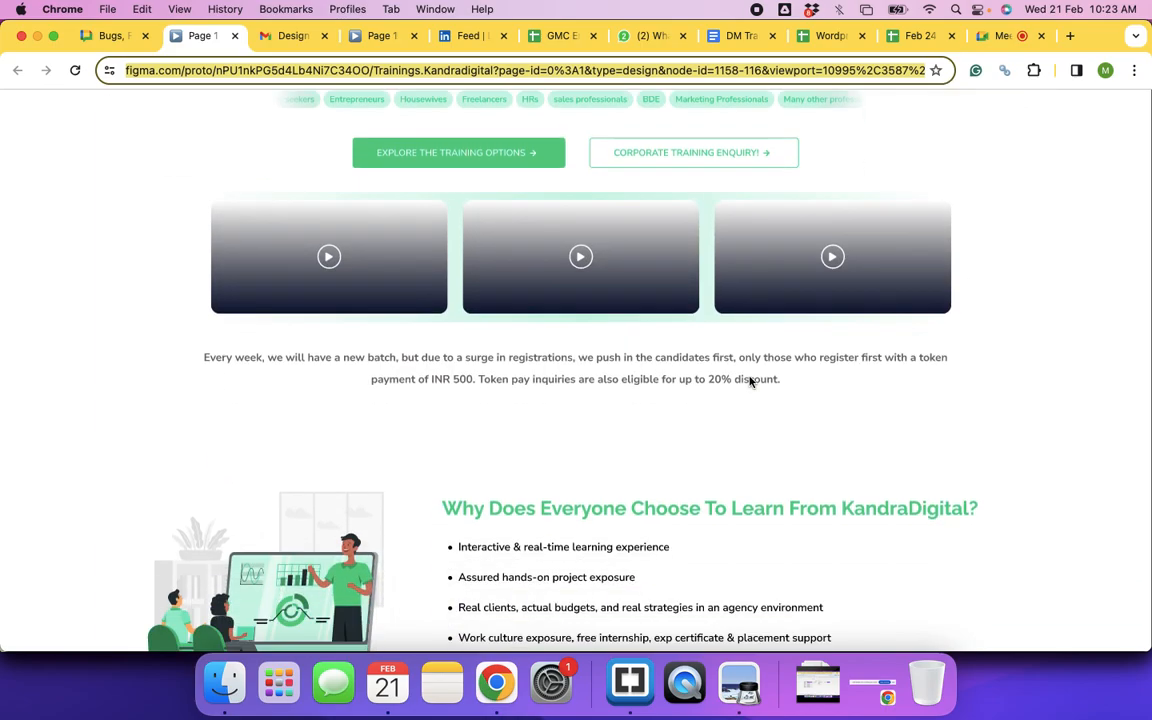
scroll(750, 380, "down", 10)
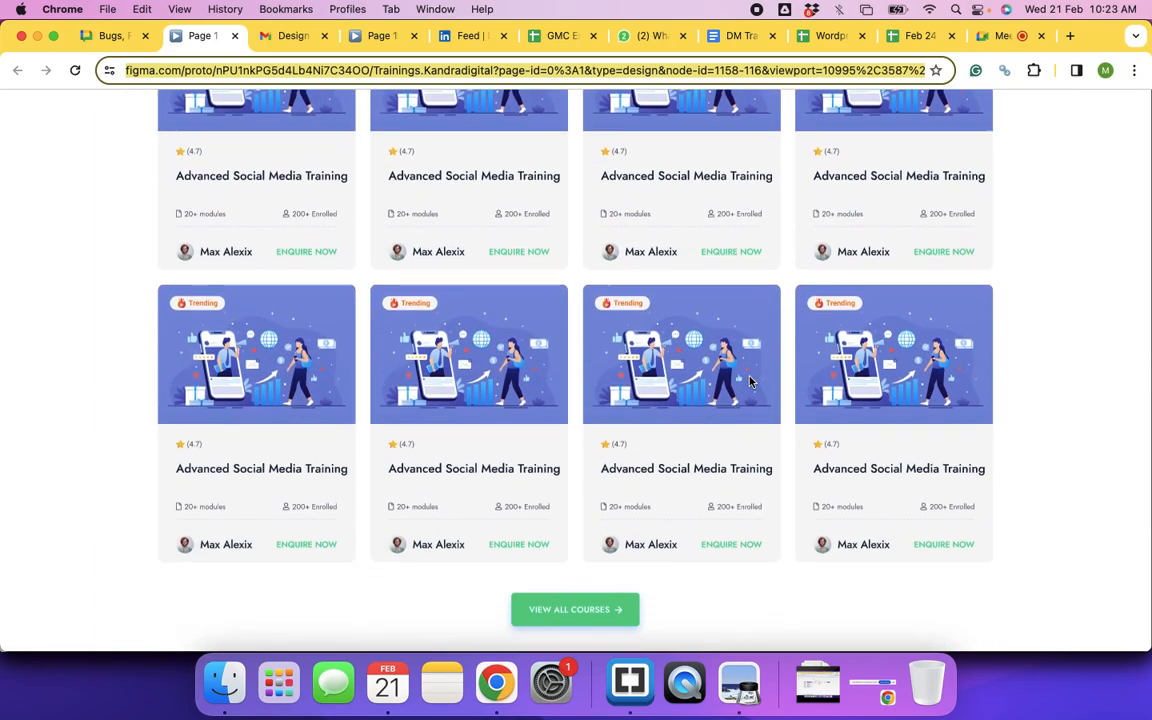
scroll(750, 381, "down", 3)
scroll(750, 381, "up", 2)
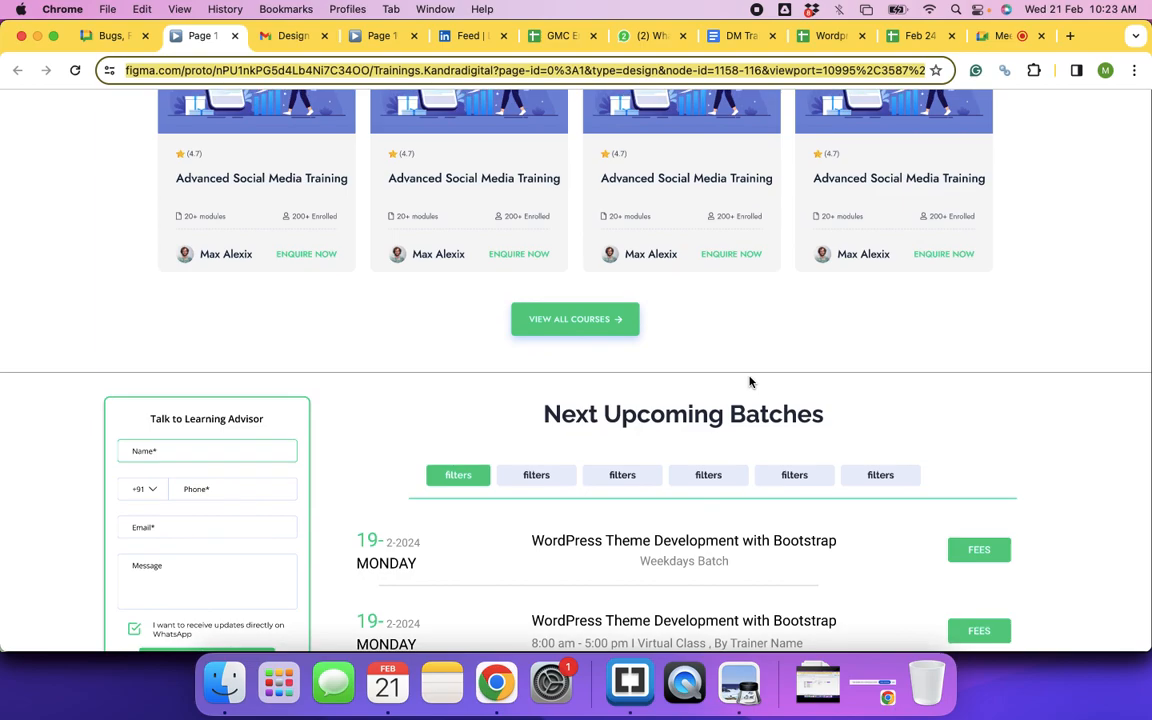
scroll(750, 381, "down", 4)
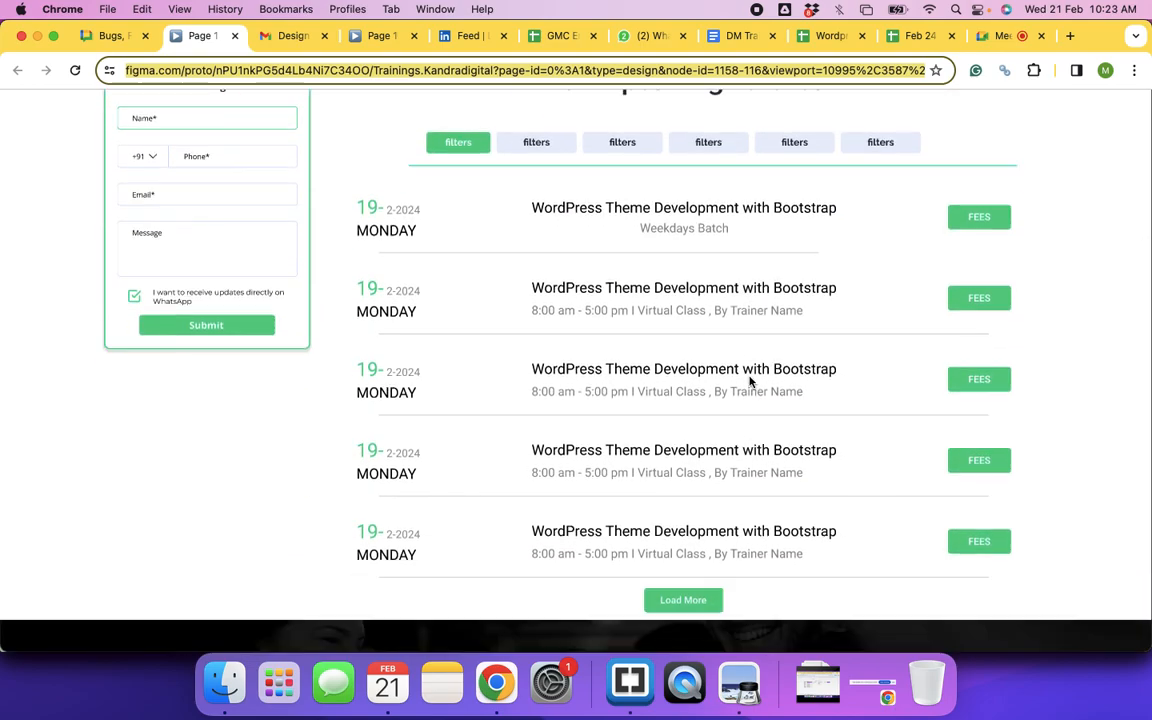
scroll(750, 381, "up", 2)
scroll(750, 381, "up", 5)
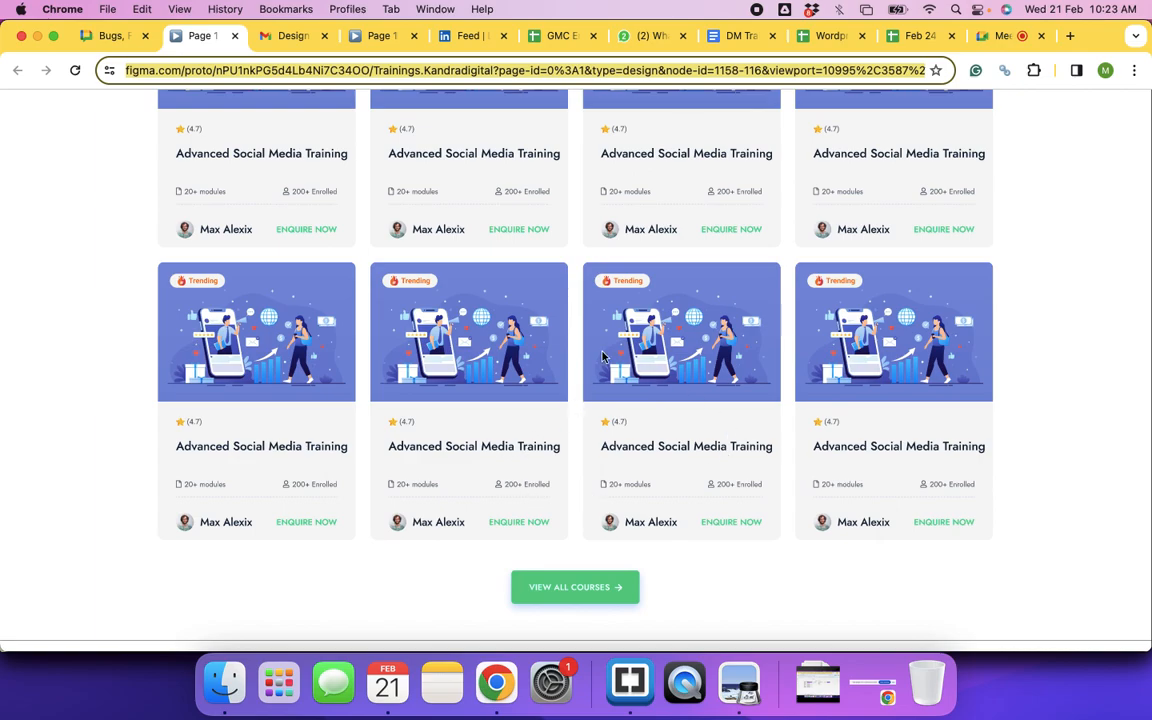
scroll(637, 394, "down", 5)
scroll(637, 394, "down", 10)
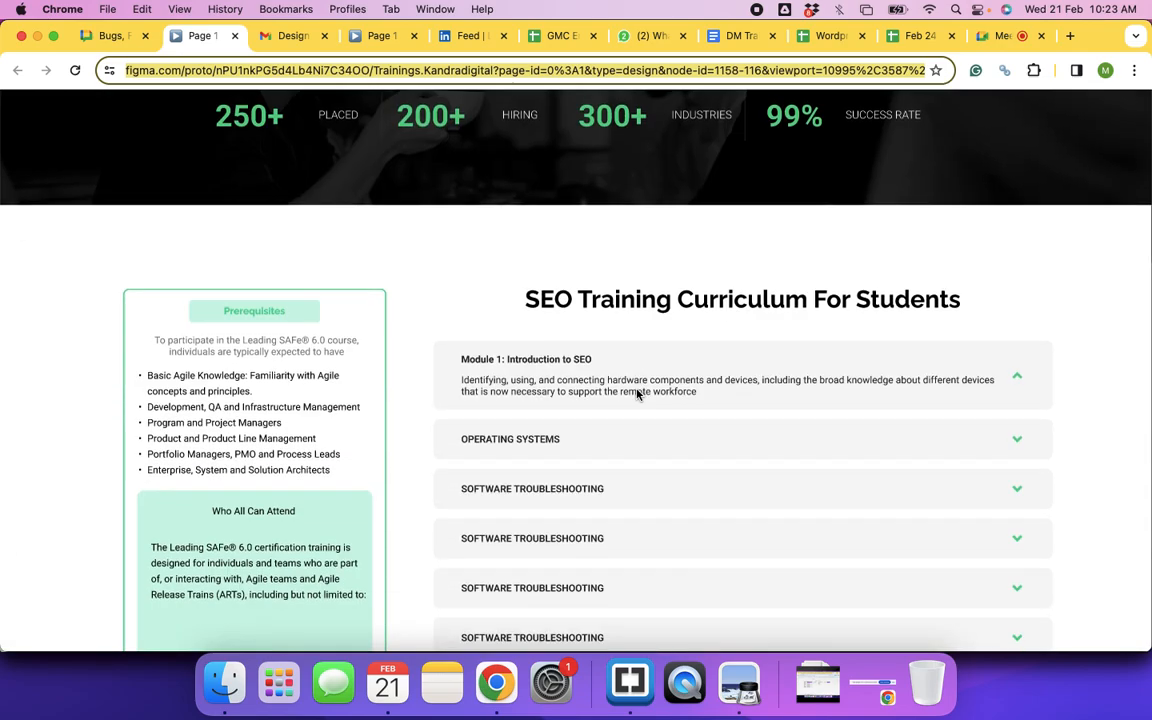
scroll(637, 394, "down", 1)
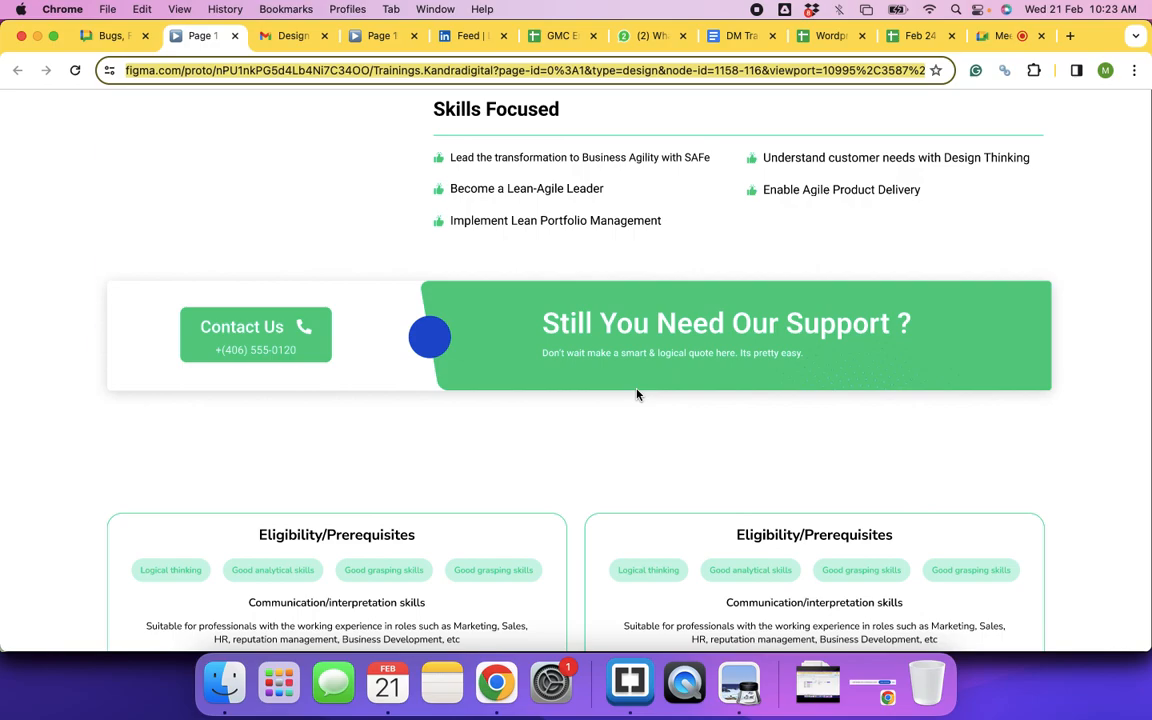
scroll(637, 394, "down", 5)
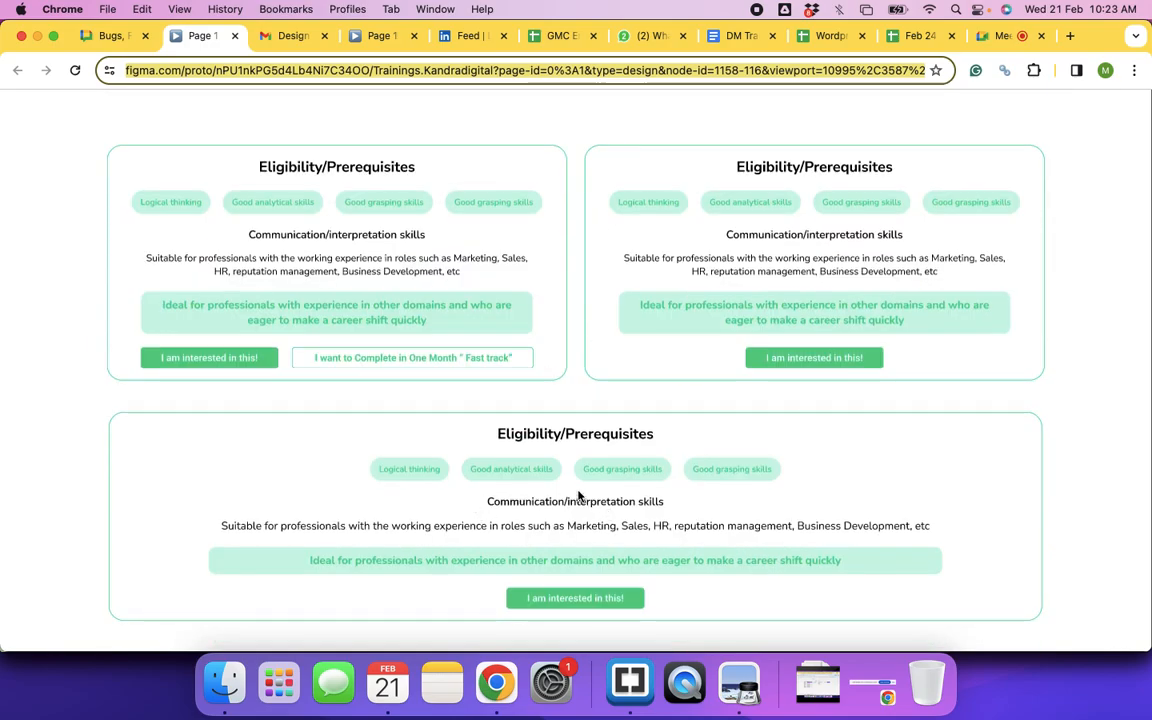
scroll(600, 290, "down", 1)
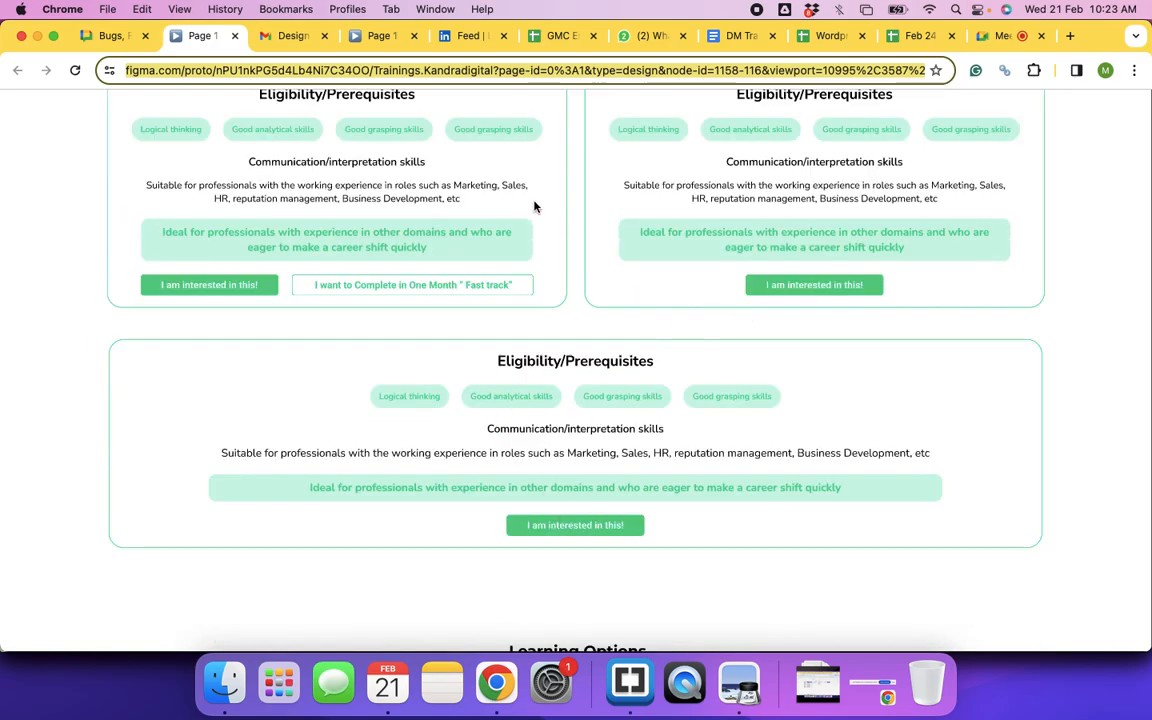
scroll(553, 400, "down", 7)
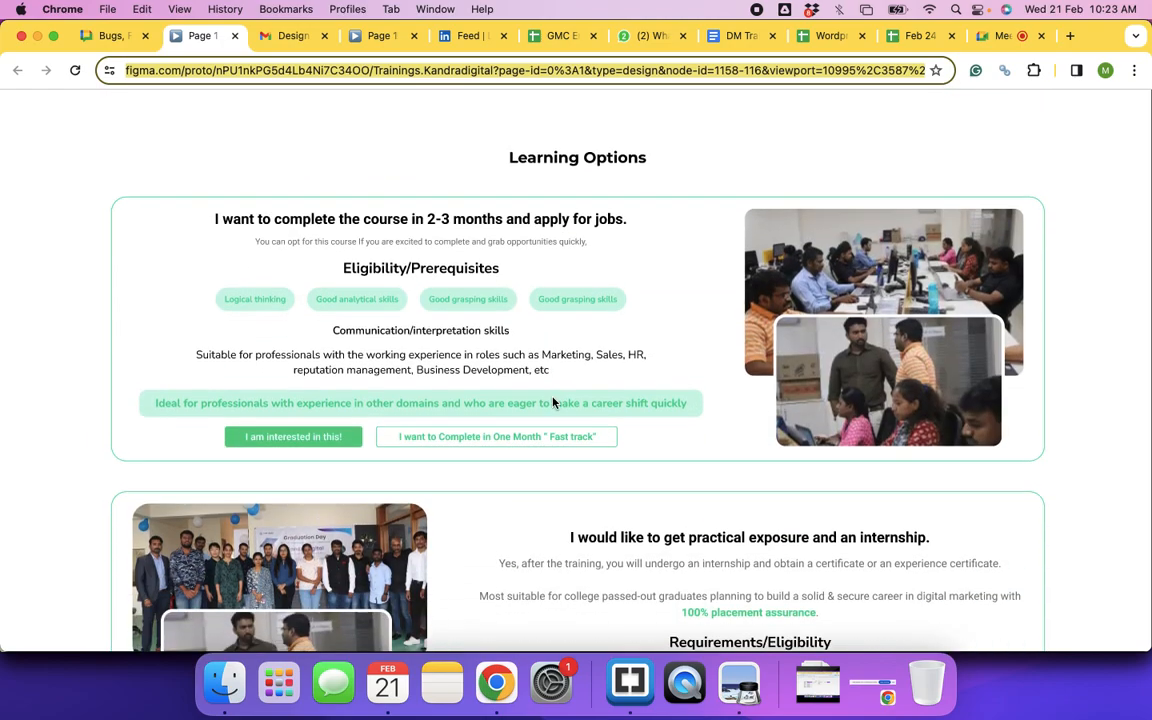
scroll(553, 402, "down", 15)
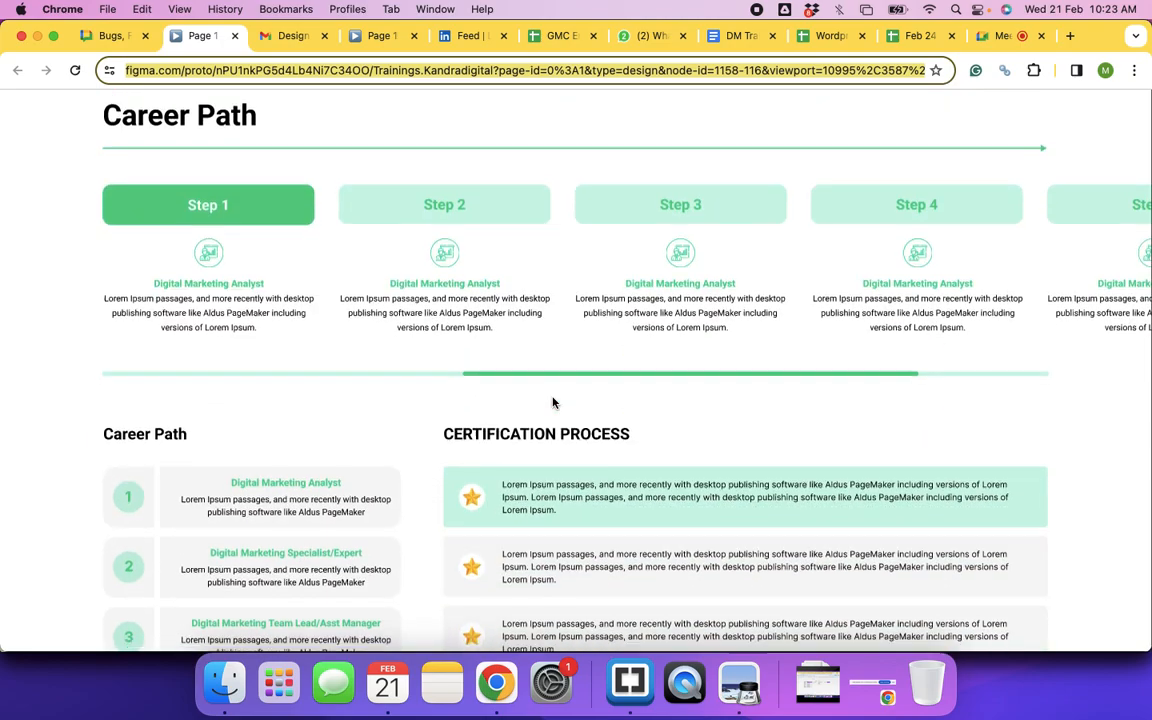
scroll(553, 402, "up", 3)
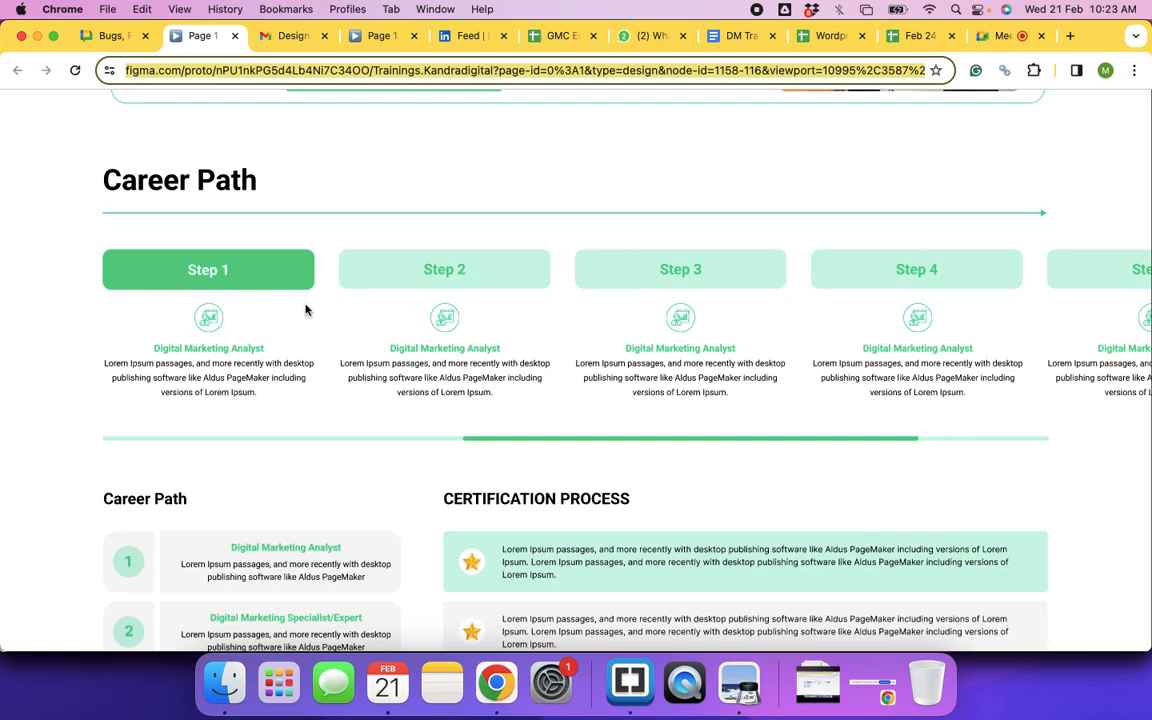
scroll(717, 380, "down", 3)
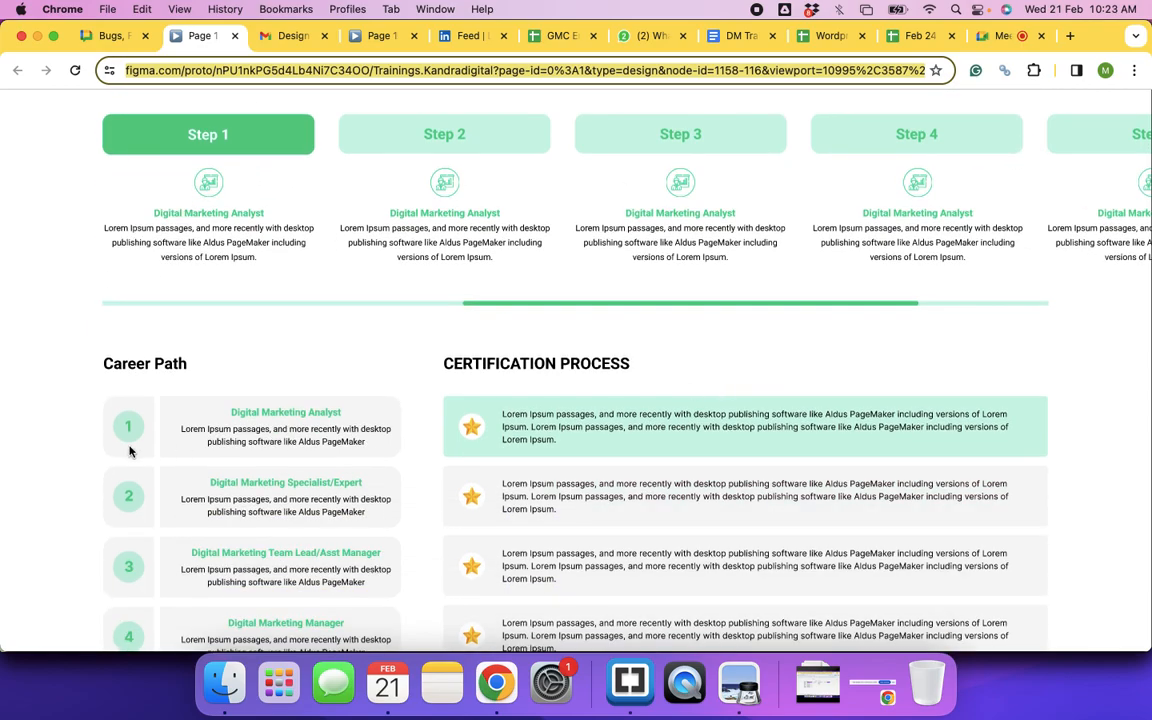
scroll(195, 520, "down", 3)
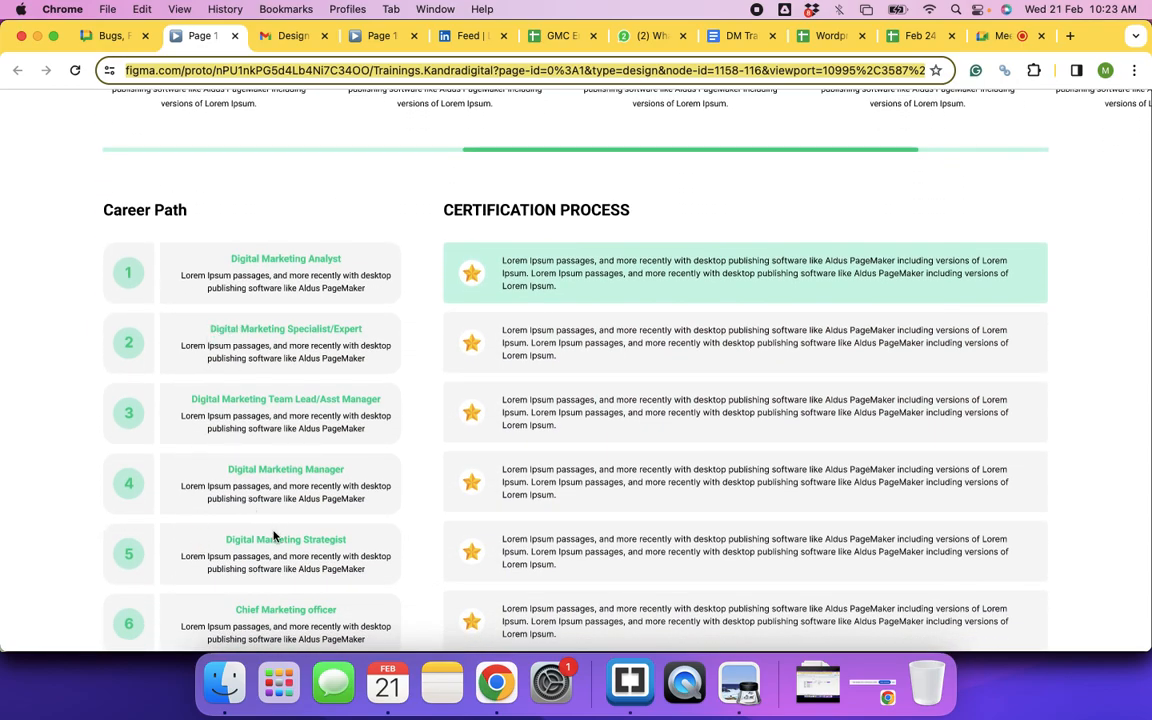
scroll(290, 484, "down", 10)
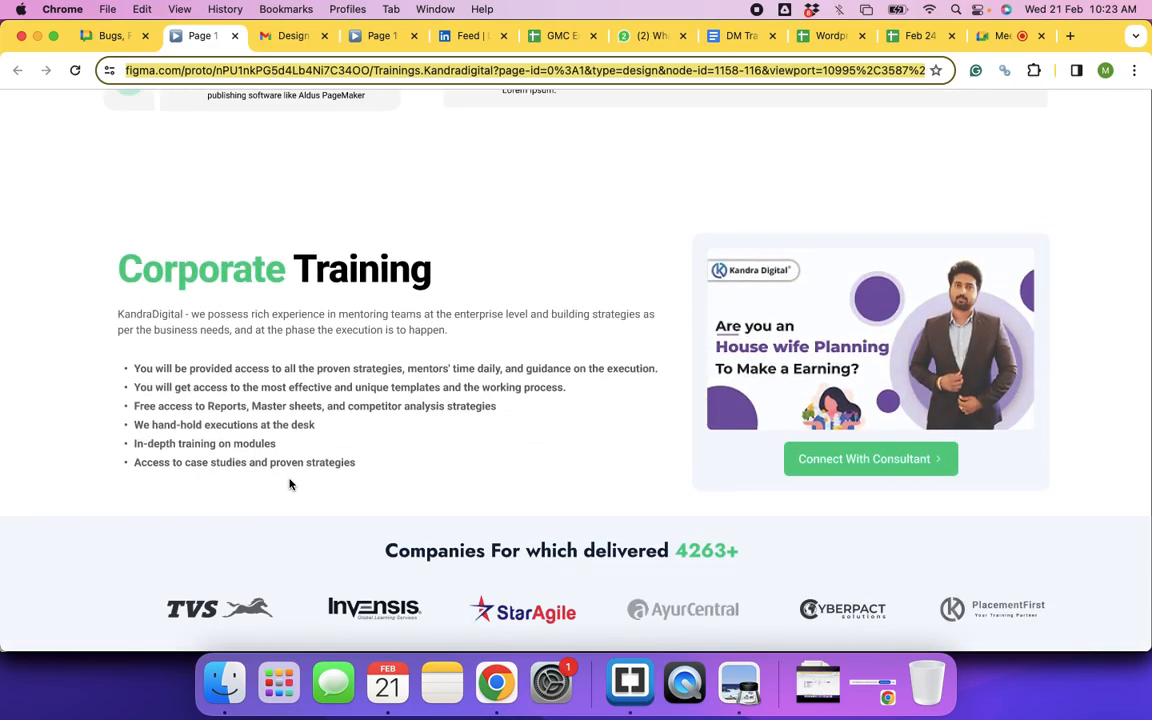
scroll(290, 484, "up", 20)
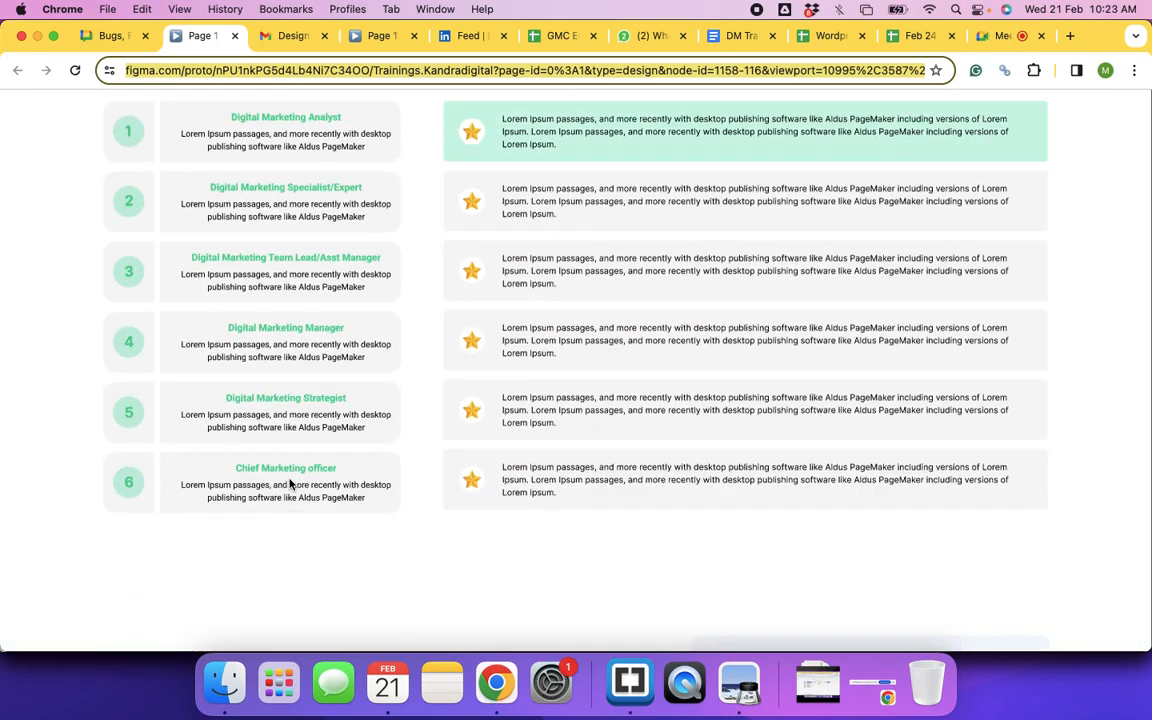
scroll(290, 484, "up", 20)
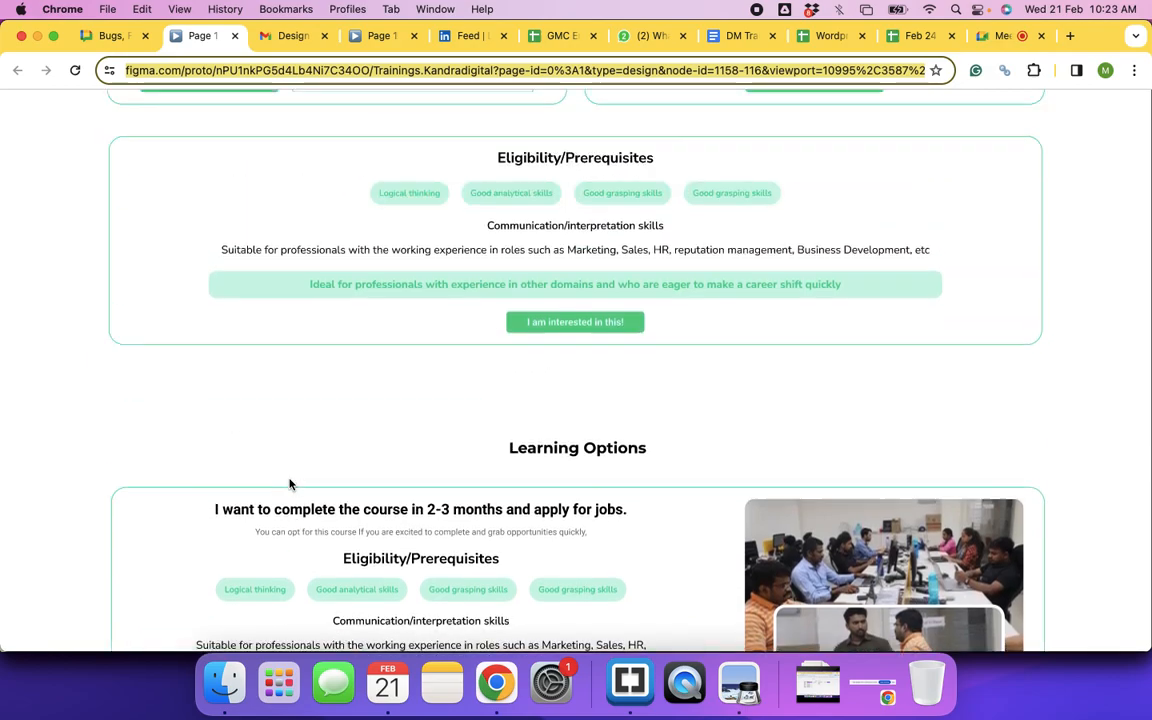
scroll(291, 513, "up", 2)
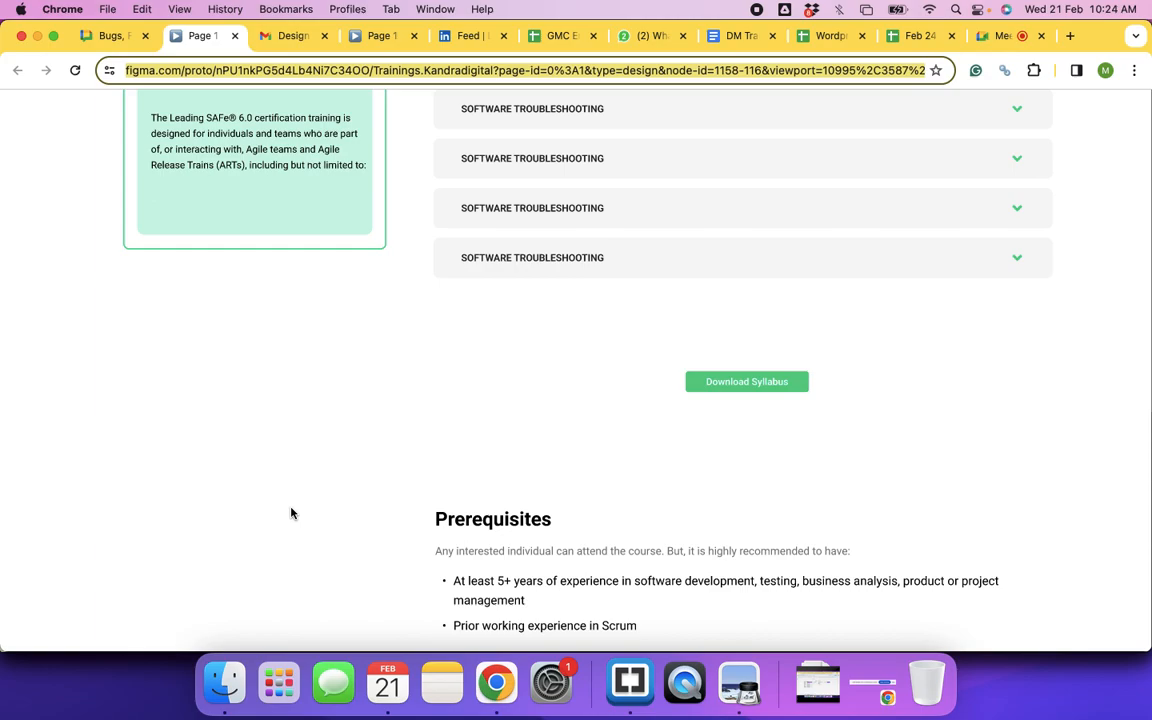
scroll(291, 513, "up", 15)
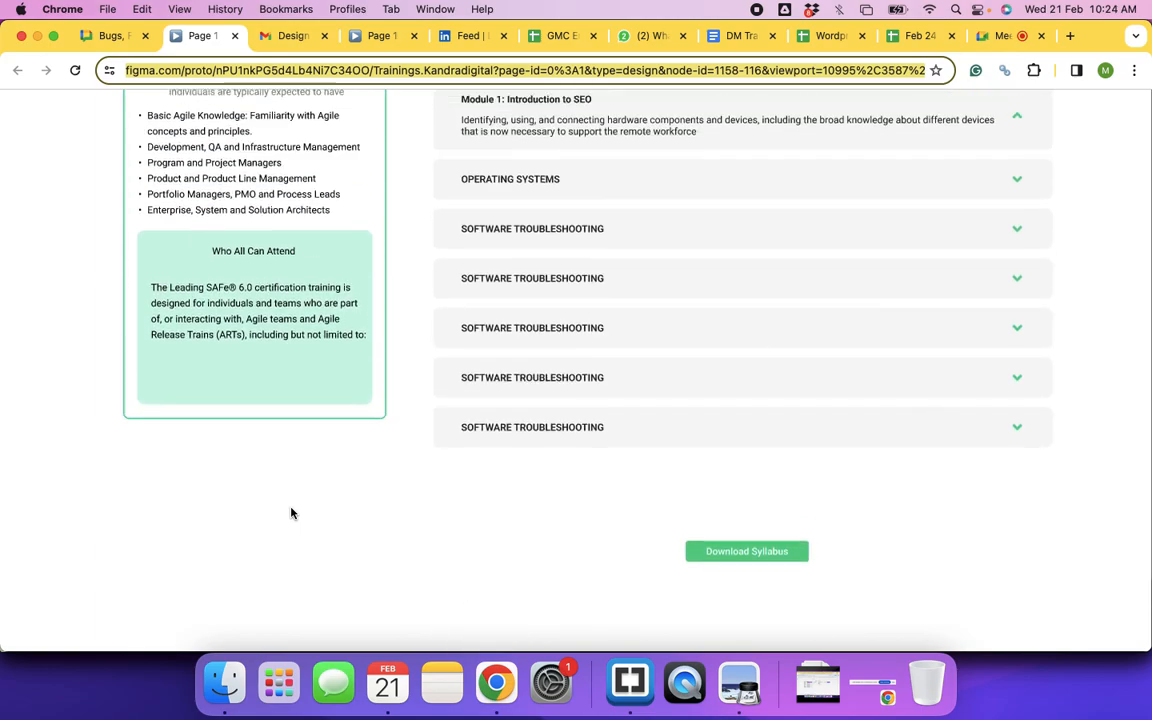
scroll(291, 513, "up", 2)
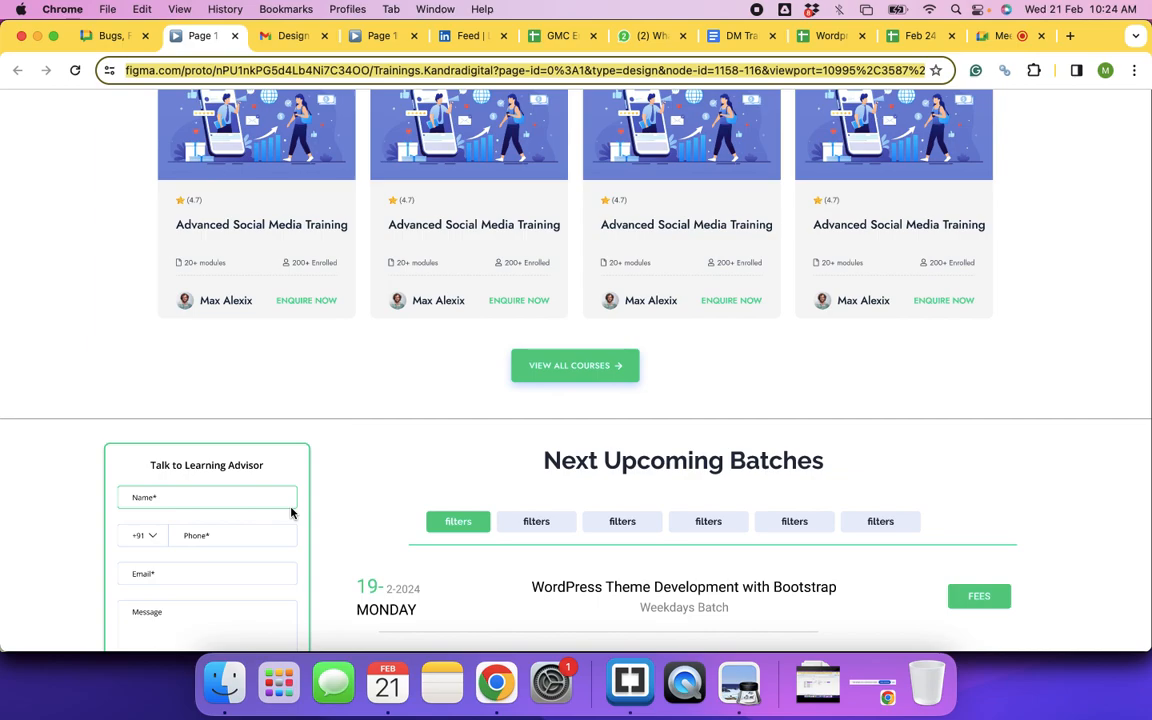
scroll(291, 513, "up", 15)
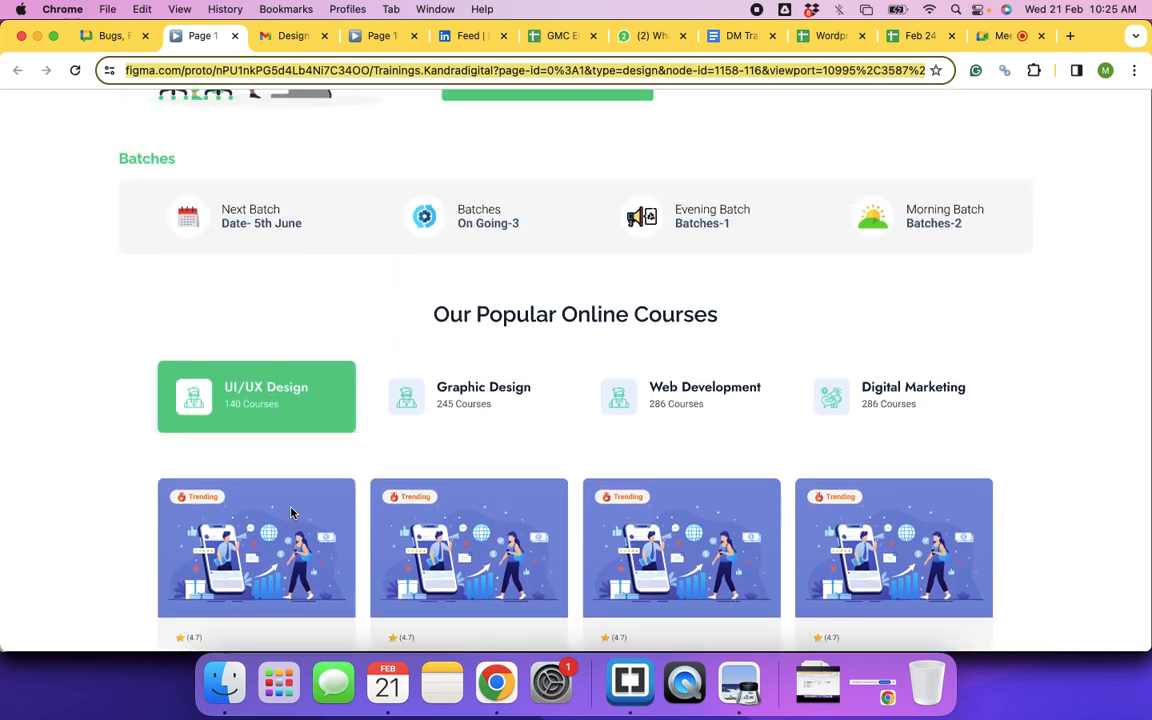
scroll(291, 513, "up", 2)
scroll(291, 513, "down", 5)
scroll(291, 513, "up", 5)
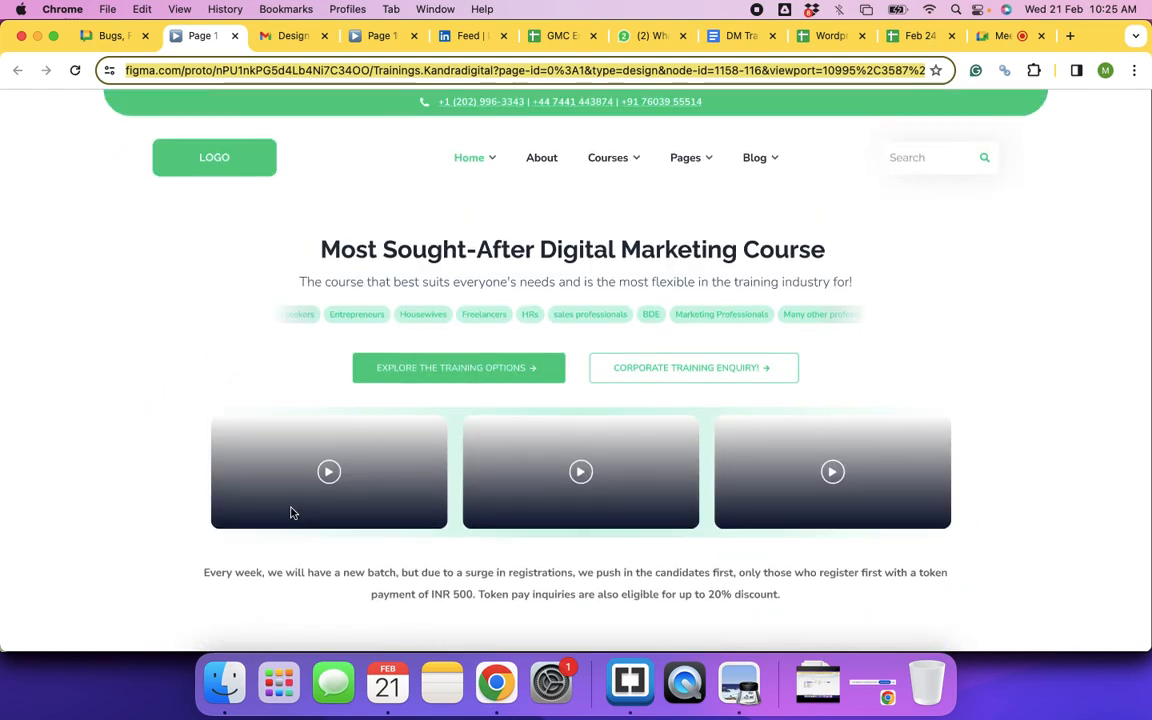
Step: Load packers.kandradigital.com in a new tab and dismiss its enquiry popup
left_click(1069, 36)
type("pac")
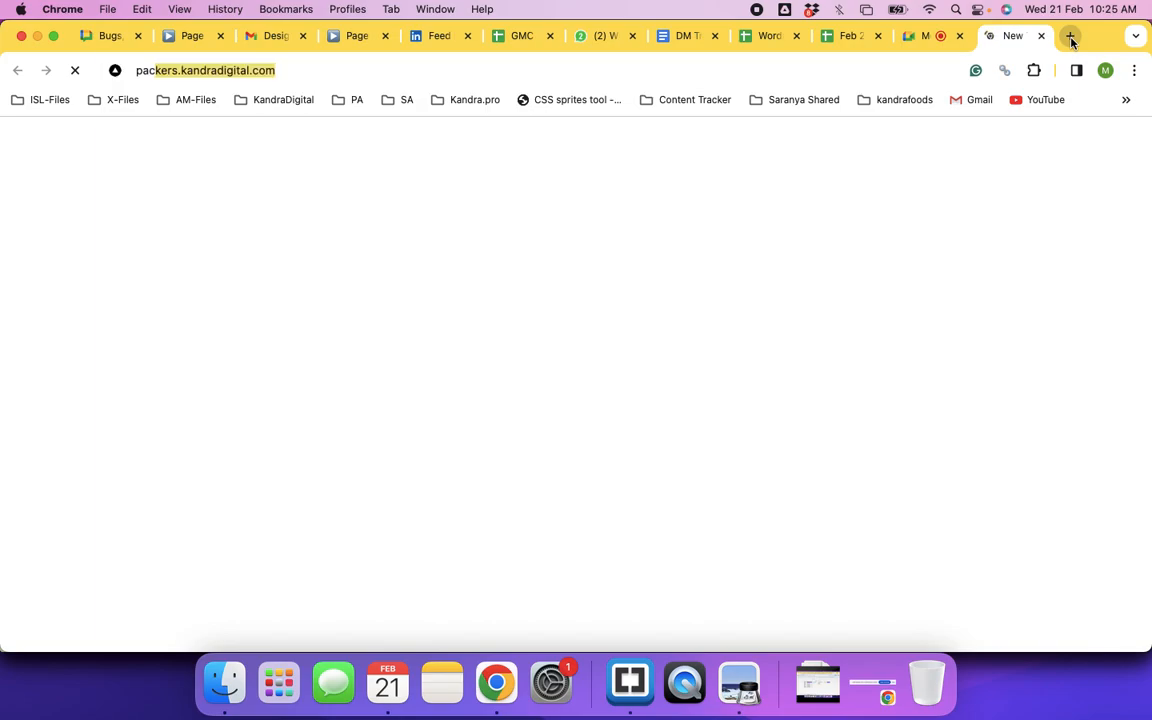
key("Return")
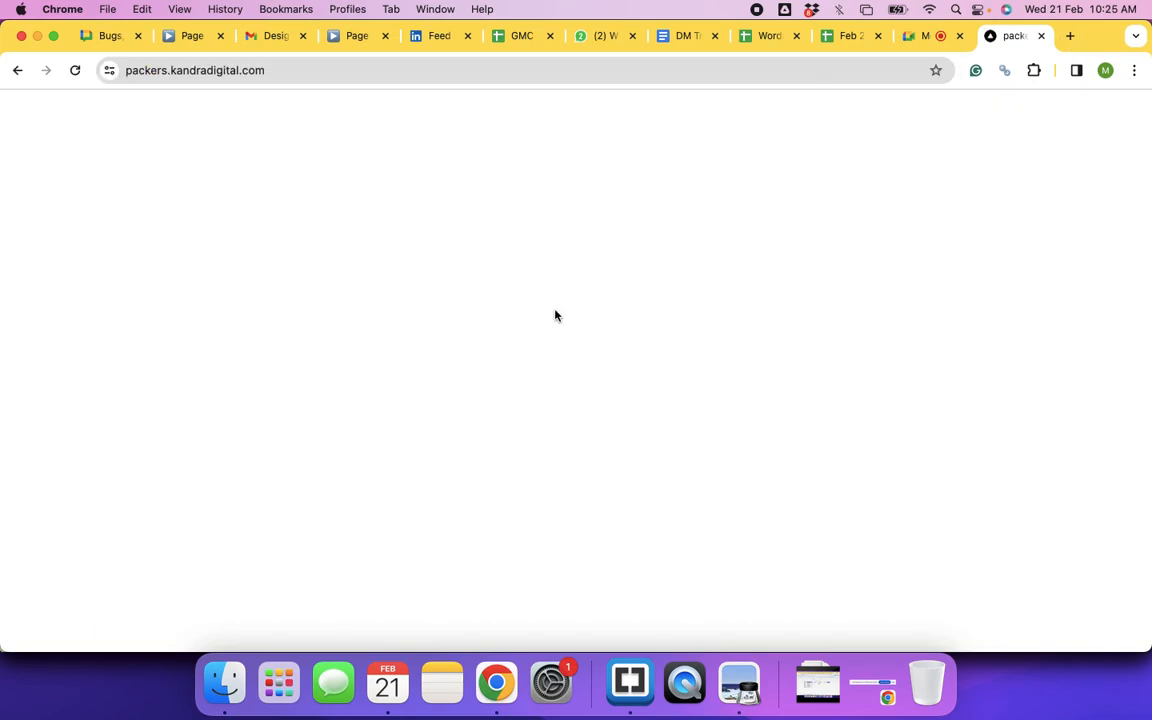
scroll(556, 316, "down", 5)
scroll(556, 316, "down", 5)
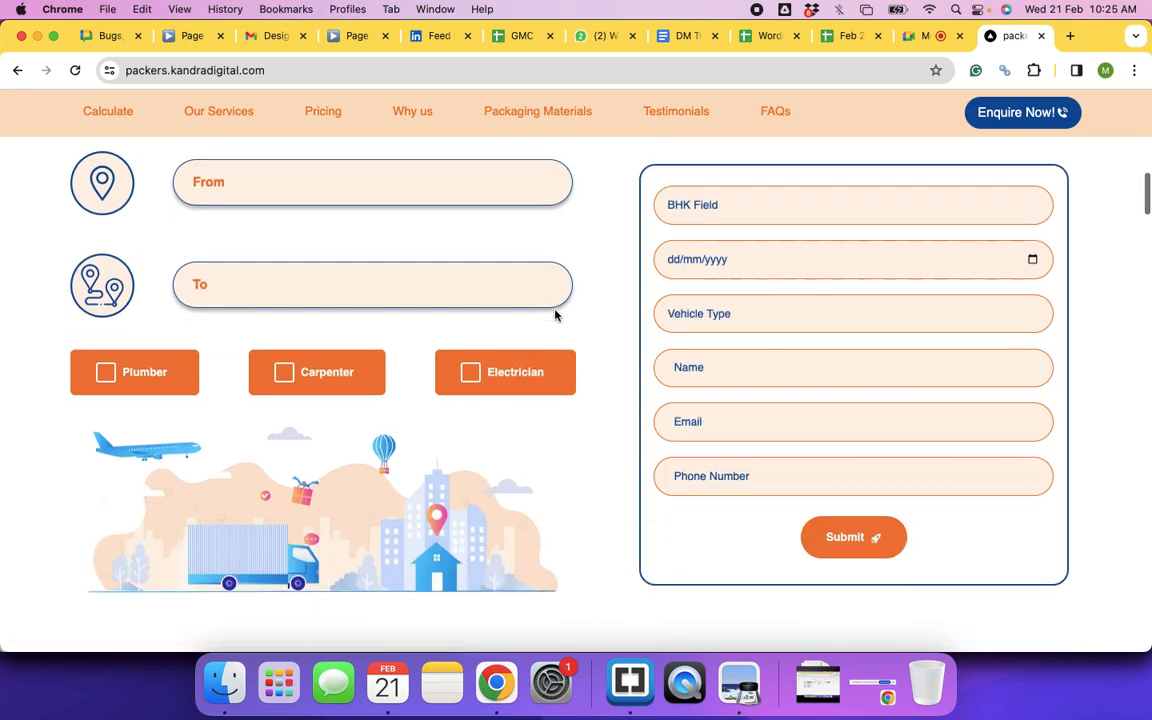
left_click(876, 221)
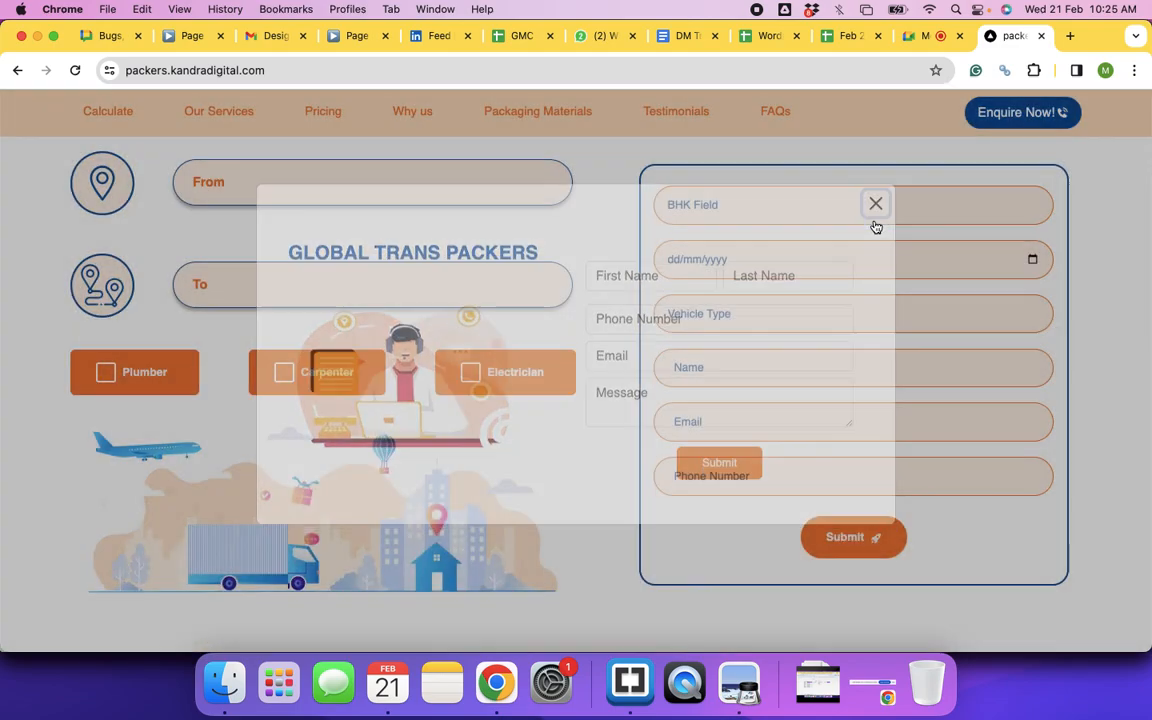
scroll(509, 386, "up", 3)
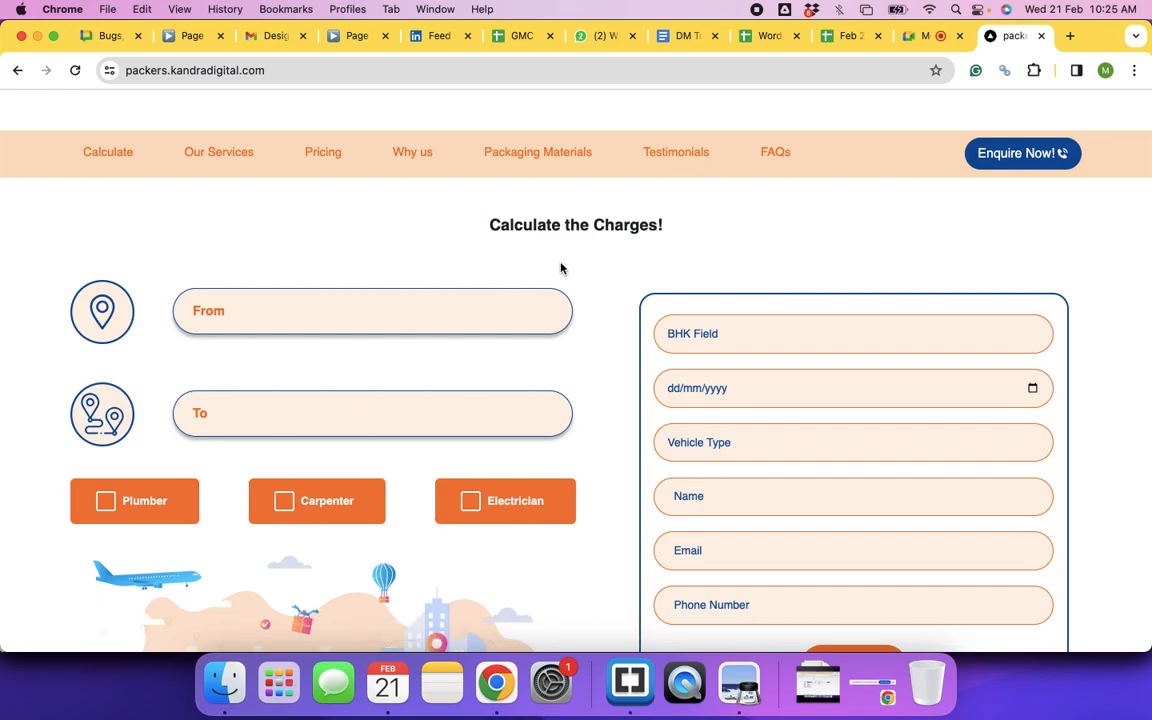
scroll(560, 265, "up", 3)
scroll(565, 278, "up", 2)
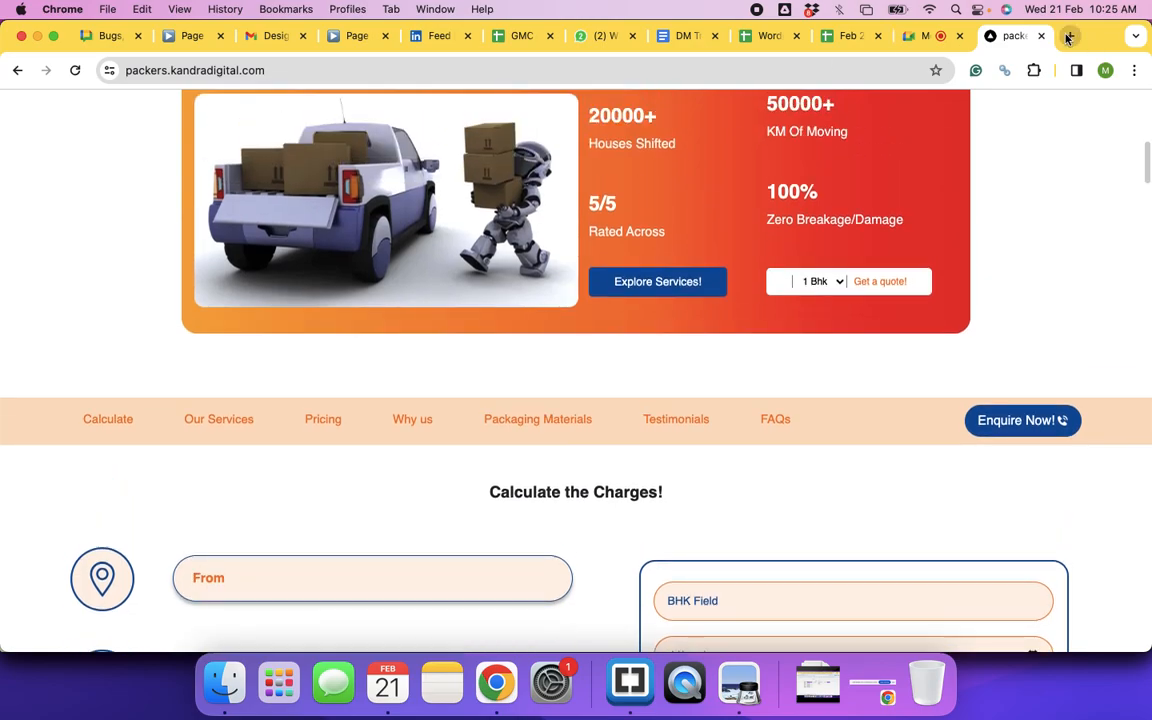
Step: Load the admin.learnnthrive.com login page in another new tab
left_click(1069, 36)
type("admi")
key("Return")
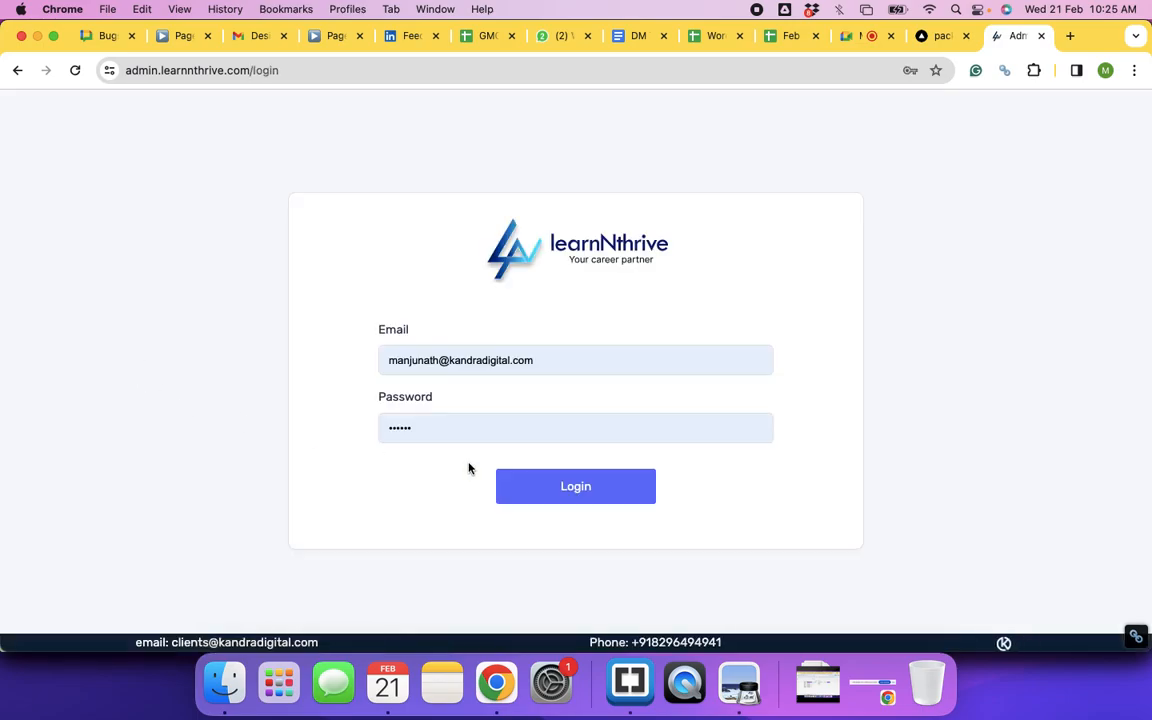
Step: Log in to learnNthrive Admin and open SEO > On Page SEO to view meta title lengths
left_click(548, 487)
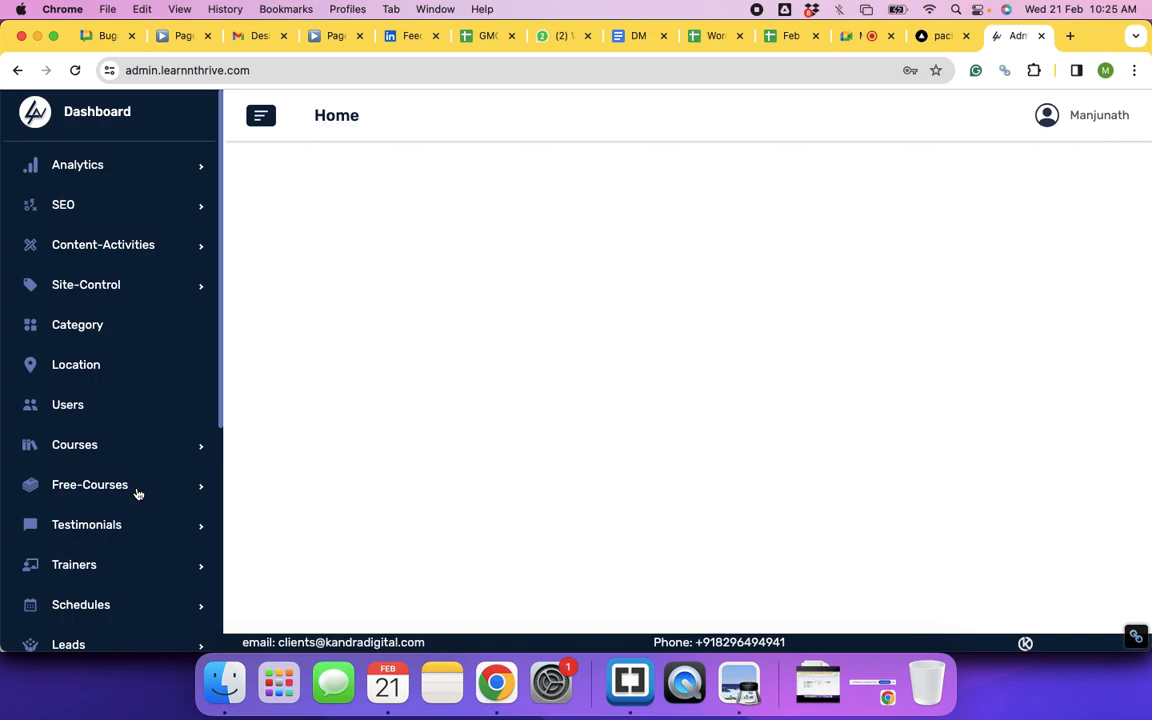
scroll(138, 490, "down", 8)
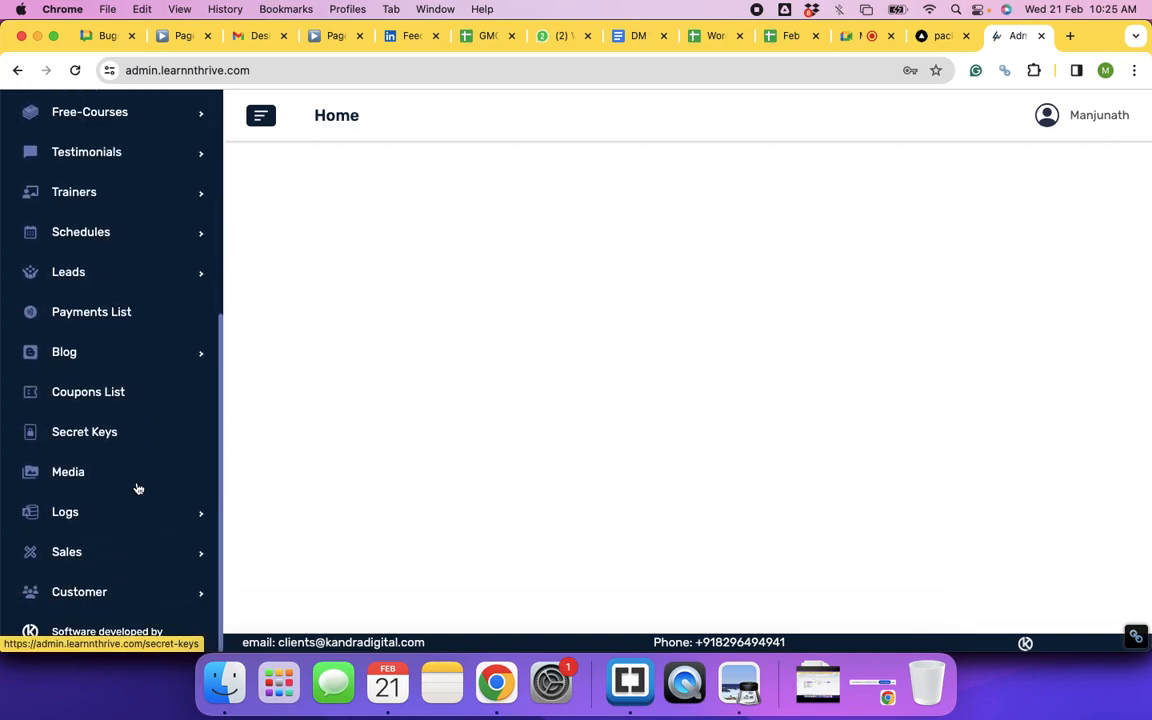
scroll(138, 489, "up", 8)
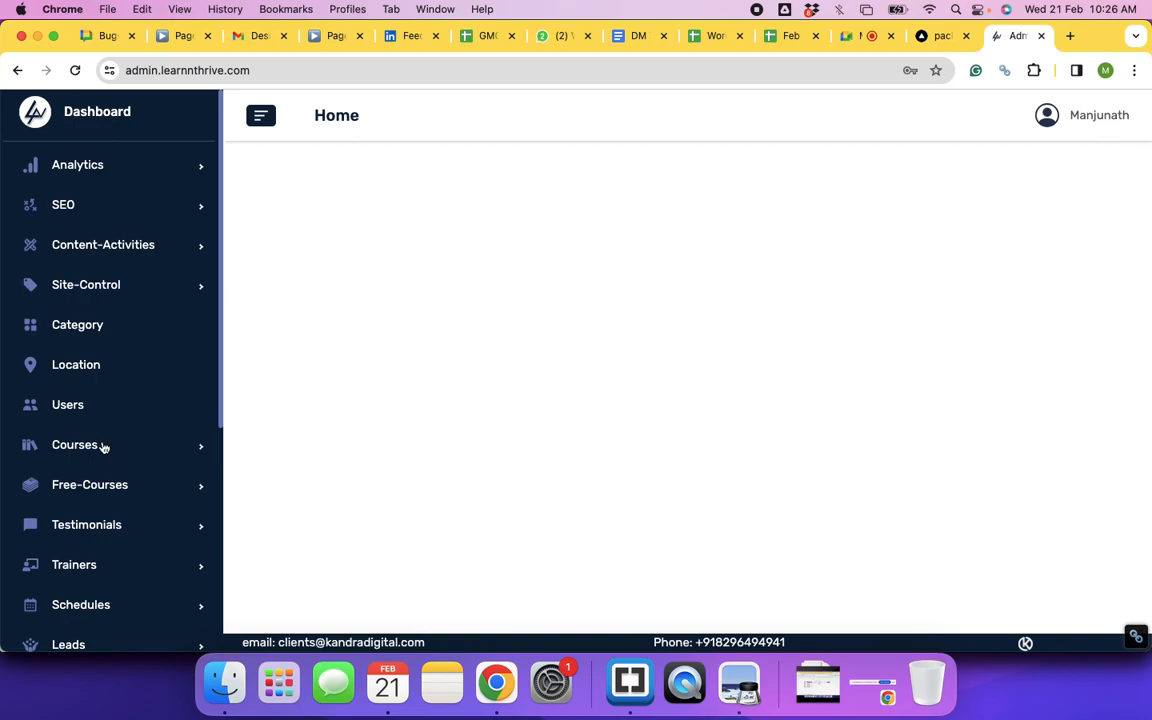
left_click(70, 210)
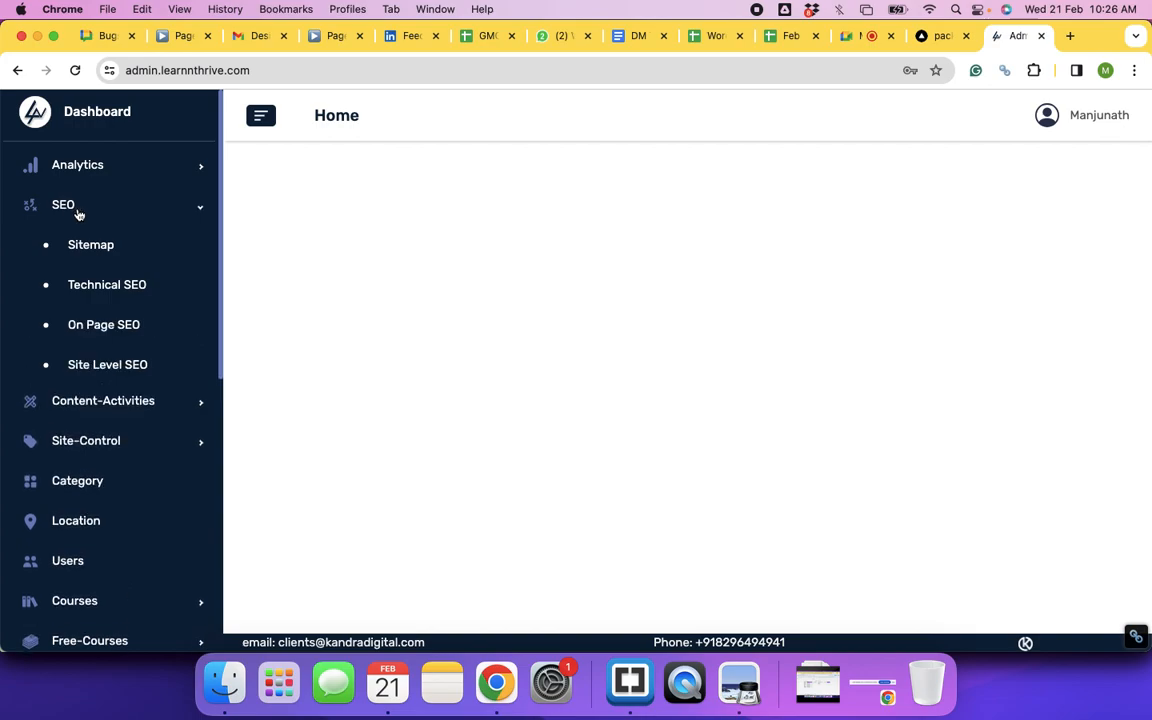
left_click(119, 328)
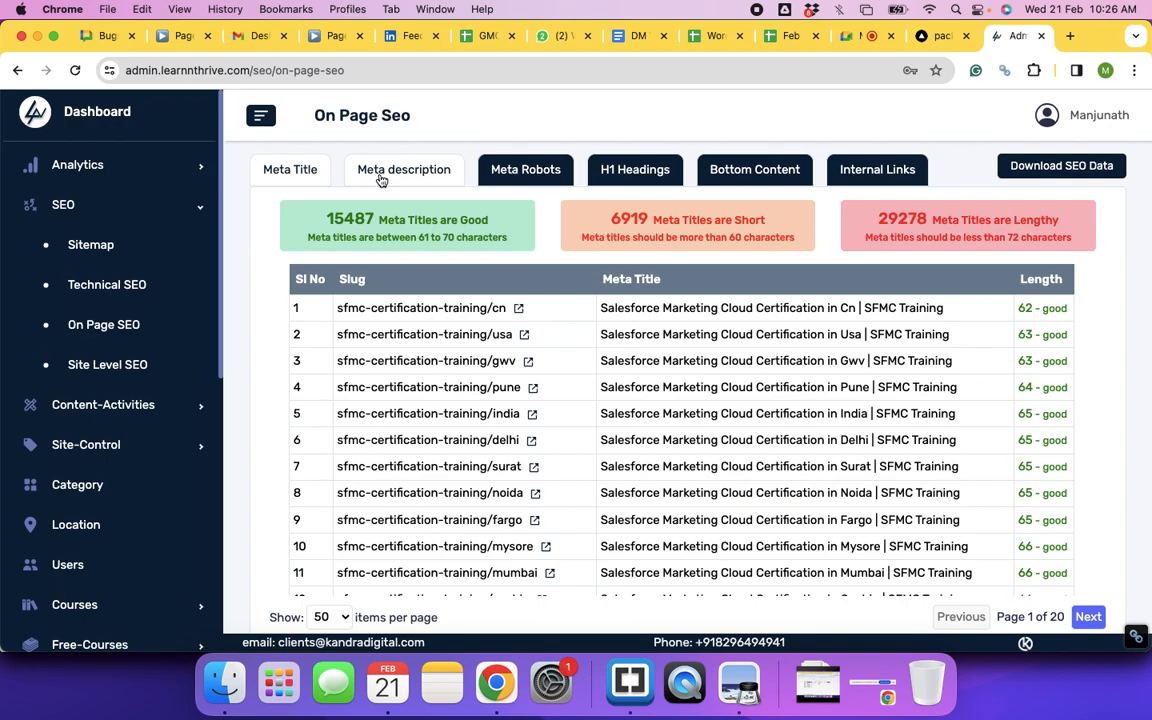
Step: View the Meta Robots report, then open Analytics > Leads with its daily lead counts
left_click(530, 176)
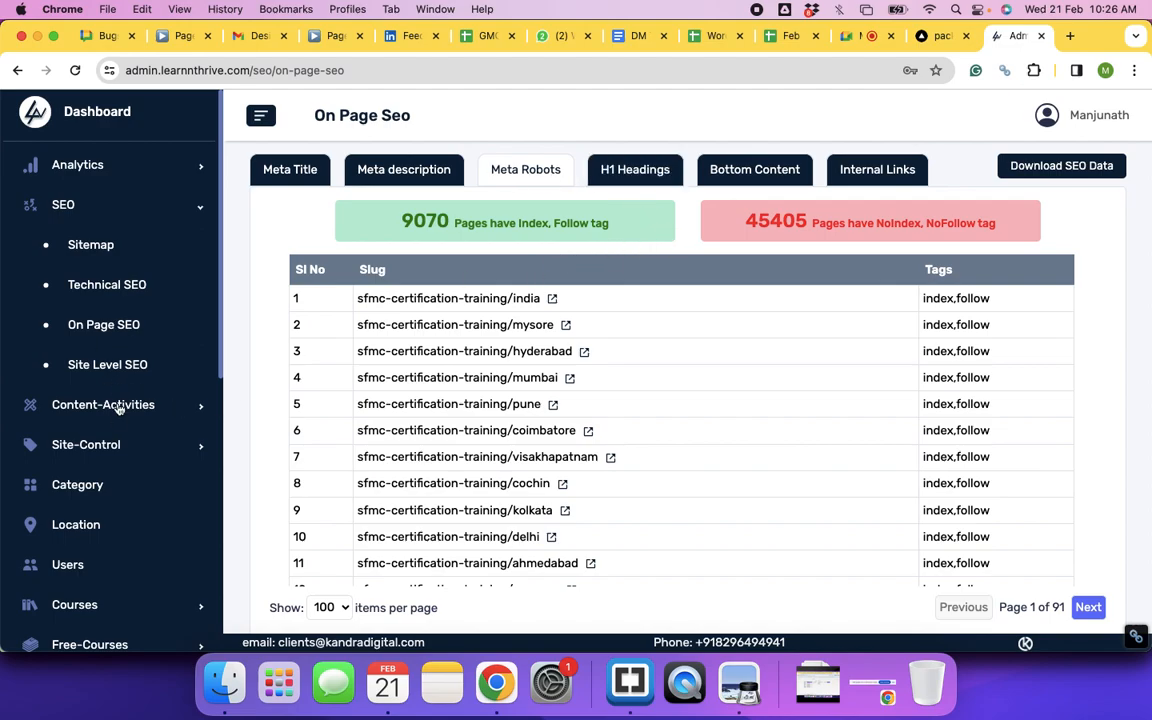
left_click(76, 162)
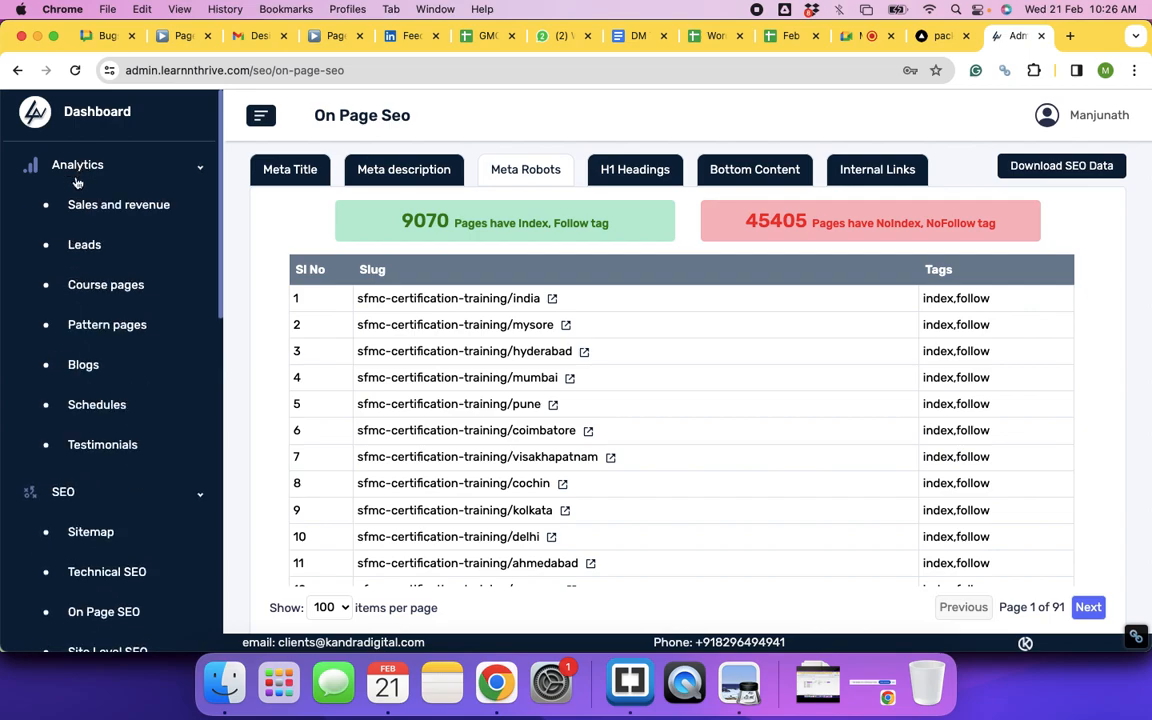
left_click(89, 254)
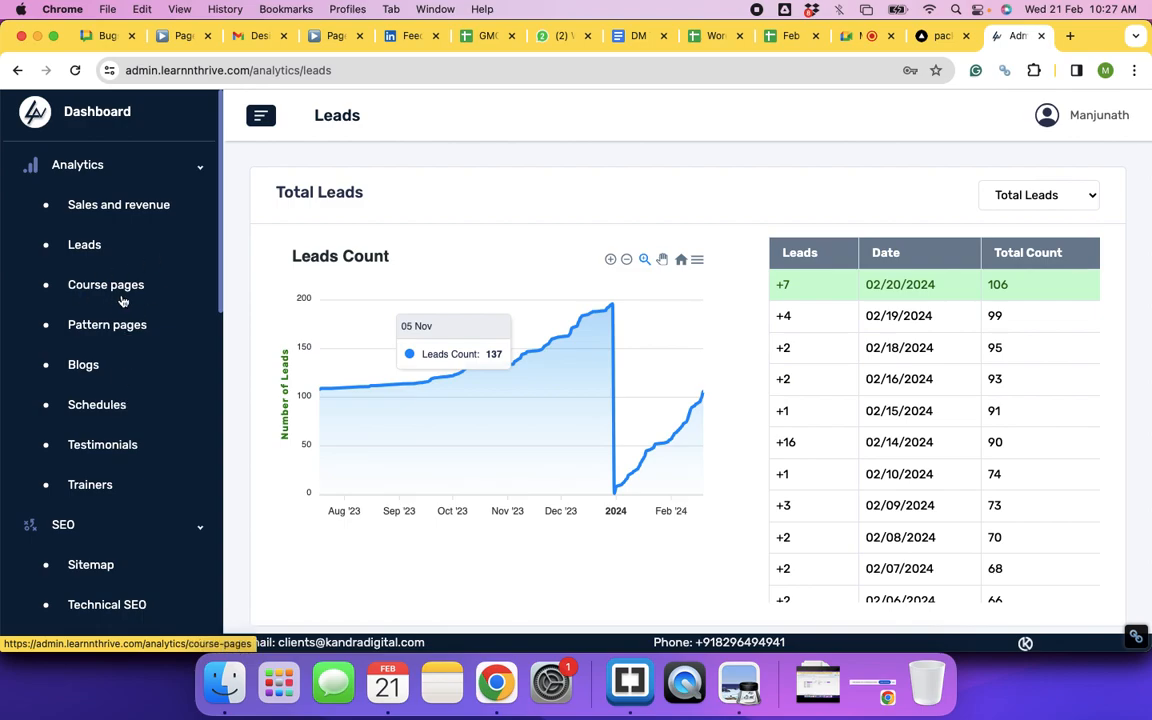
Step: Review the Analytics > Blogs pages-added table, then return to the Google Meet tab
left_click(109, 373)
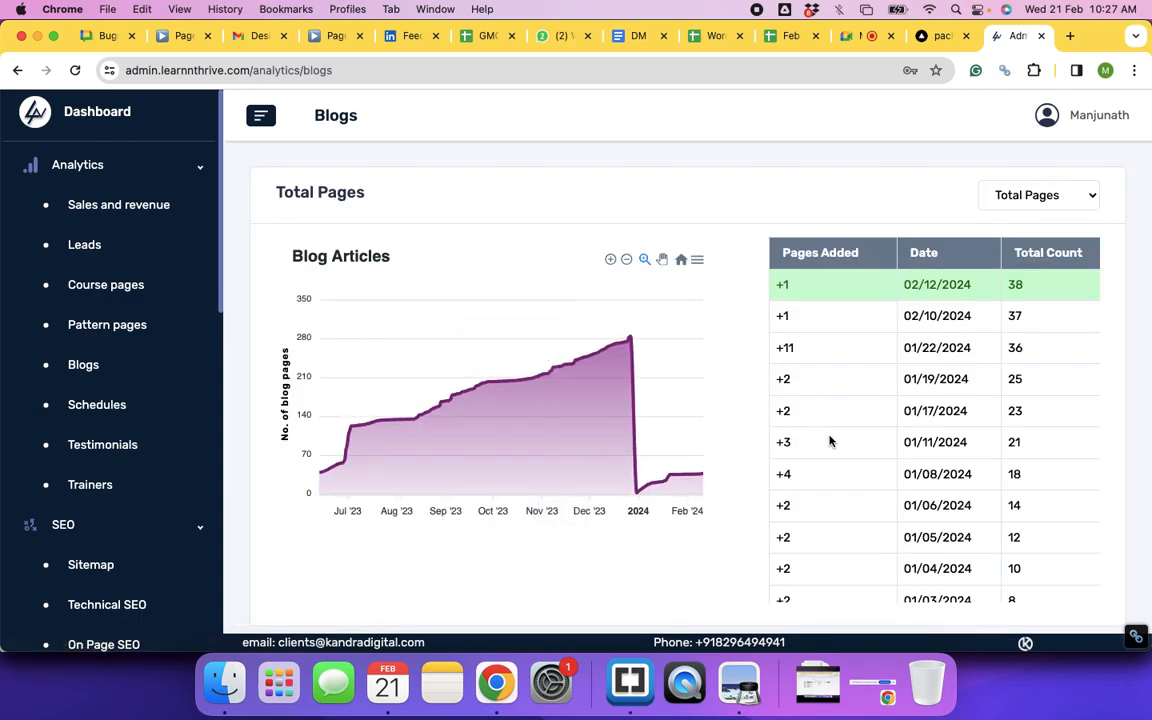
scroll(828, 441, "down", 6)
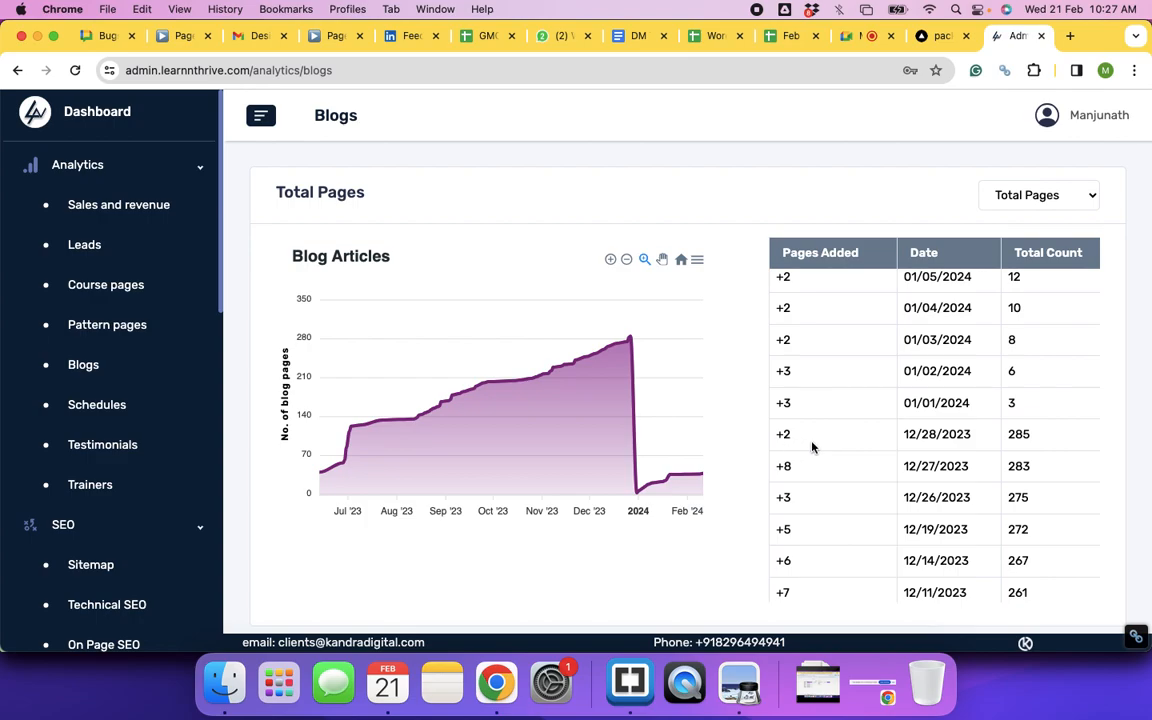
scroll(849, 466, "up", 3)
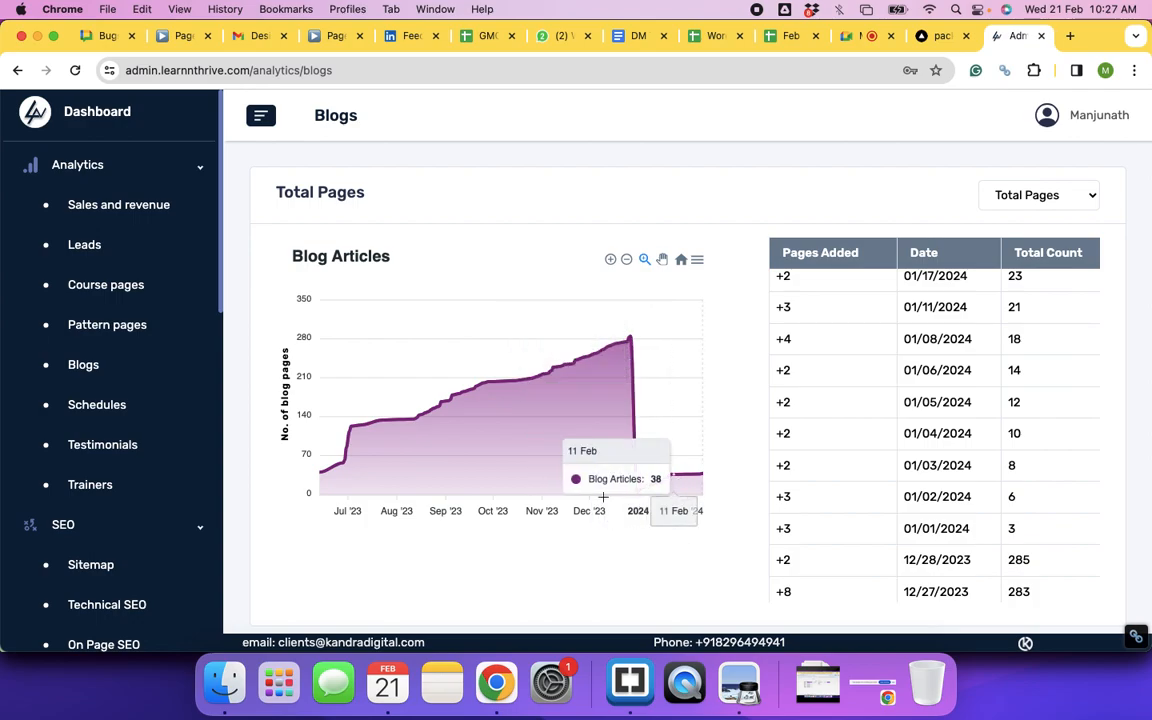
left_click(847, 48)
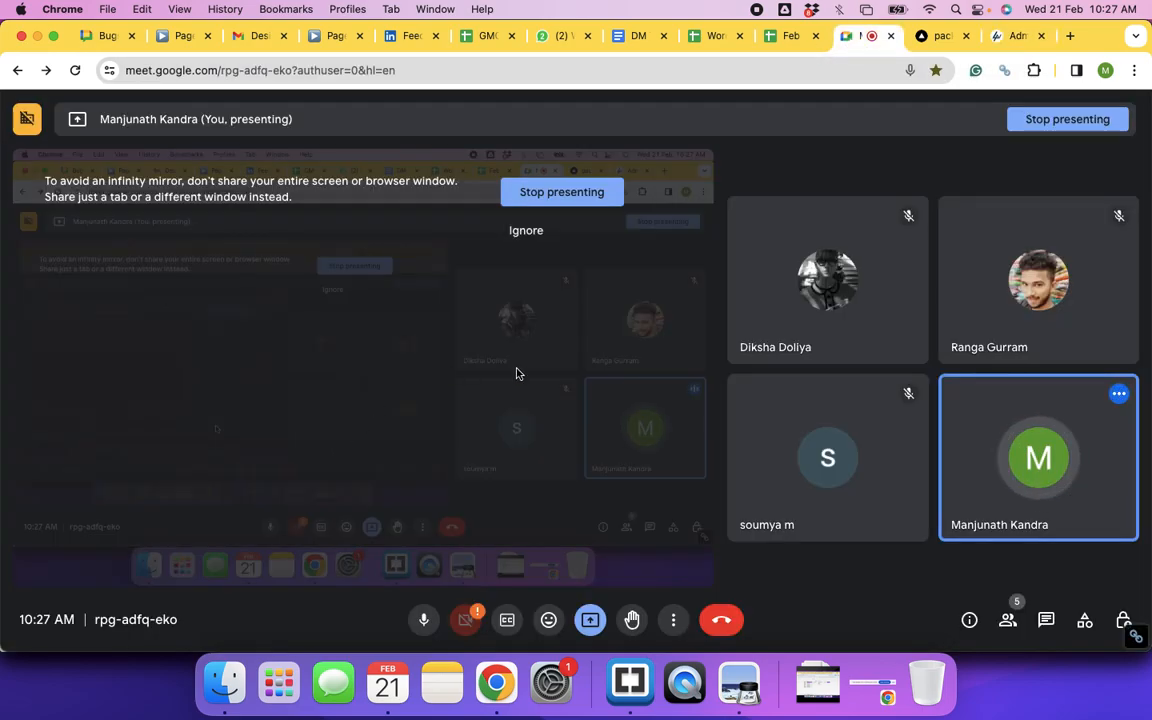
Step: Return to the Global Trans Packers site and browse its home page back to the hero
left_click(940, 36)
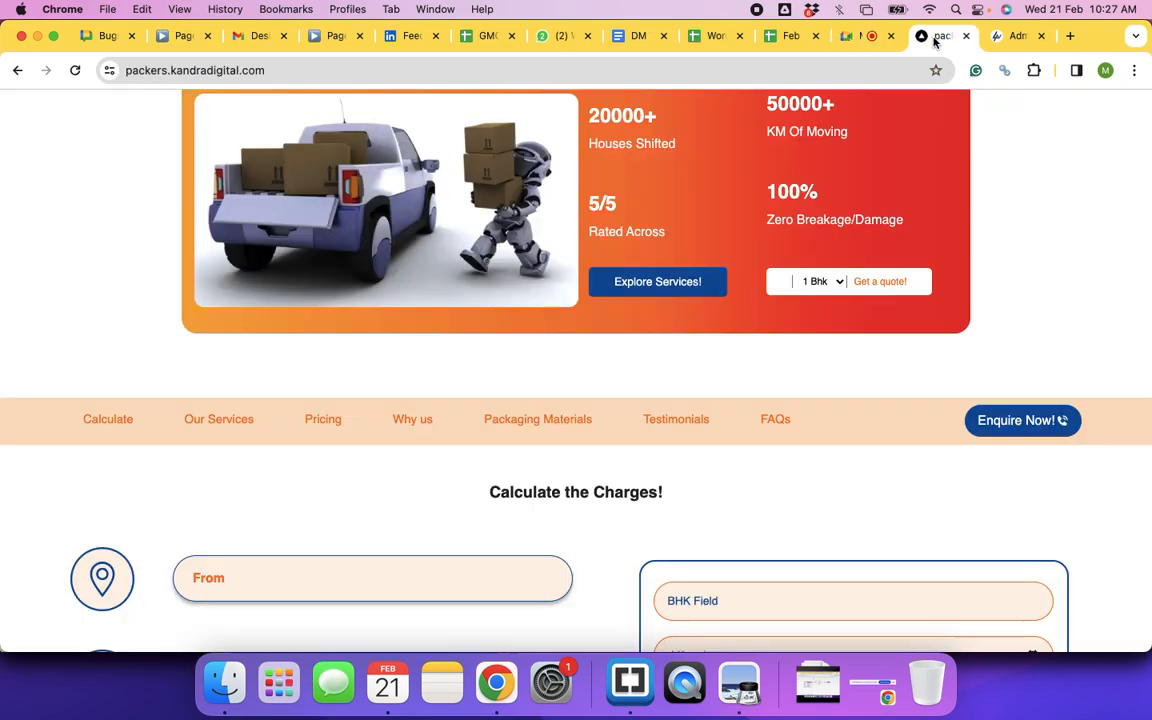
scroll(880, 279, "up", 10)
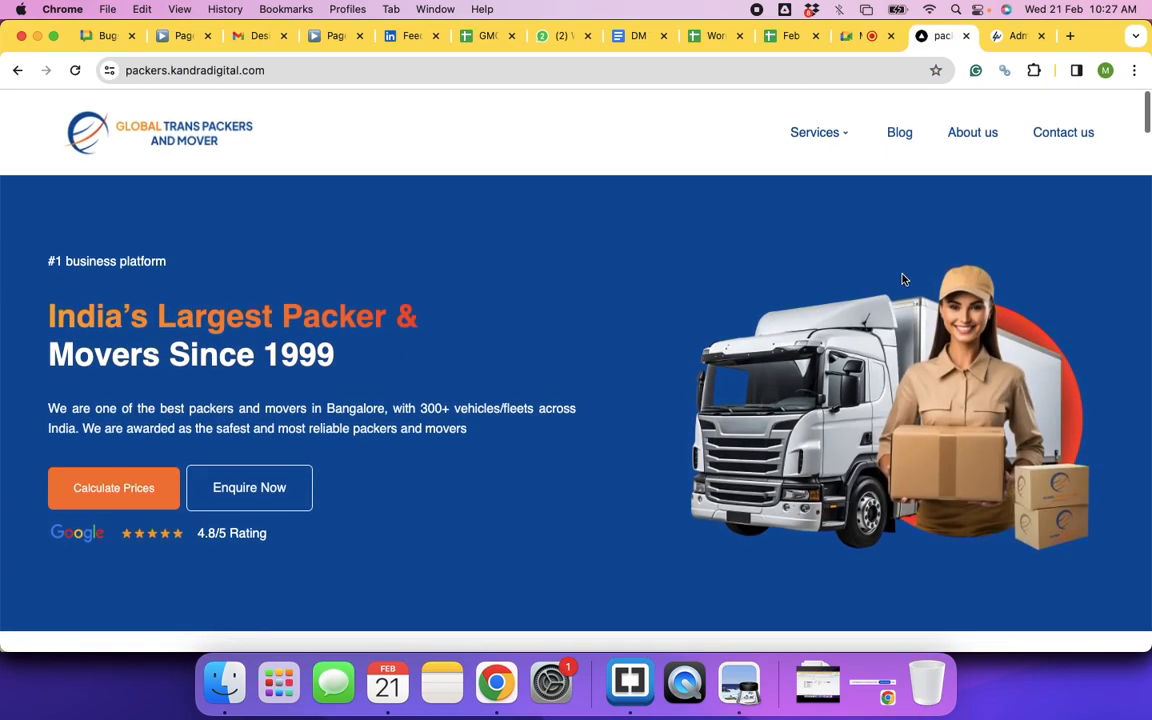
scroll(903, 279, "down", 3)
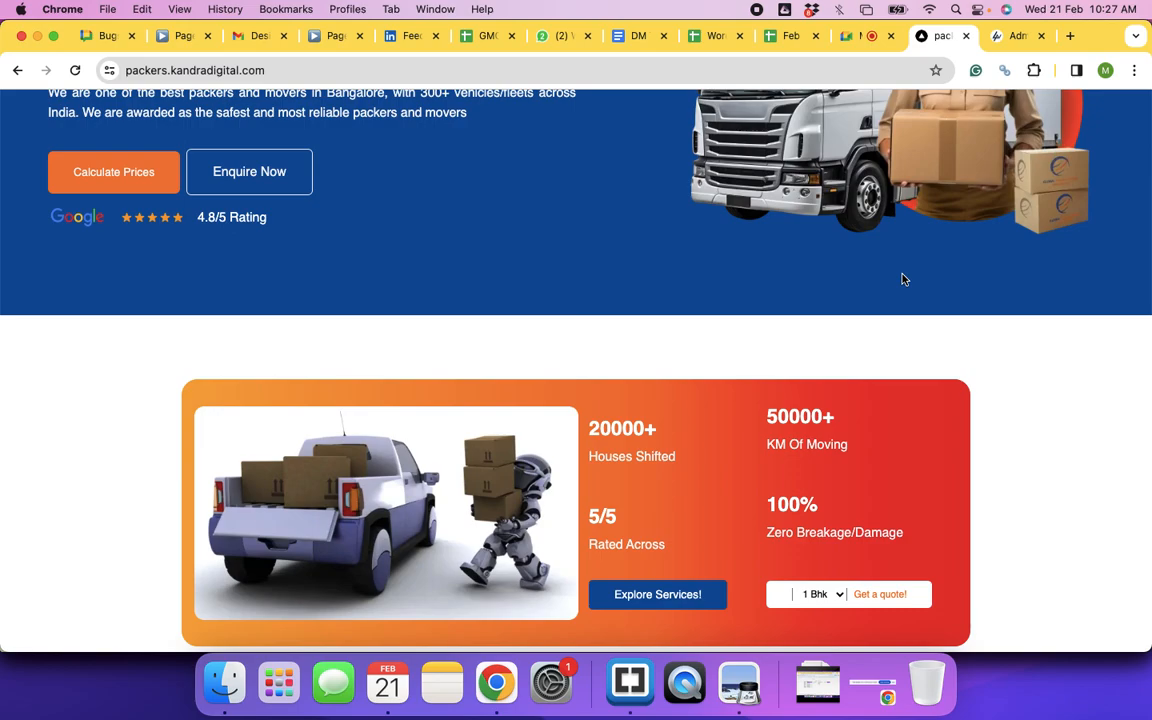
scroll(764, 354, "up", 5)
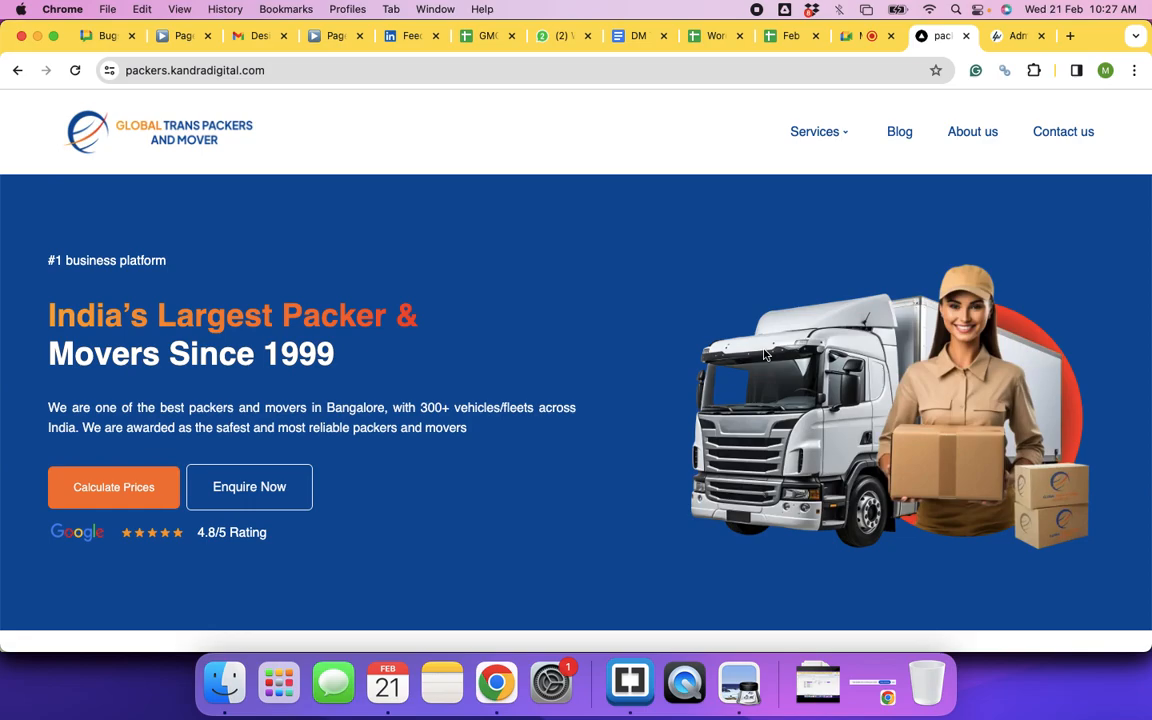
scroll(484, 510, "down", 5)
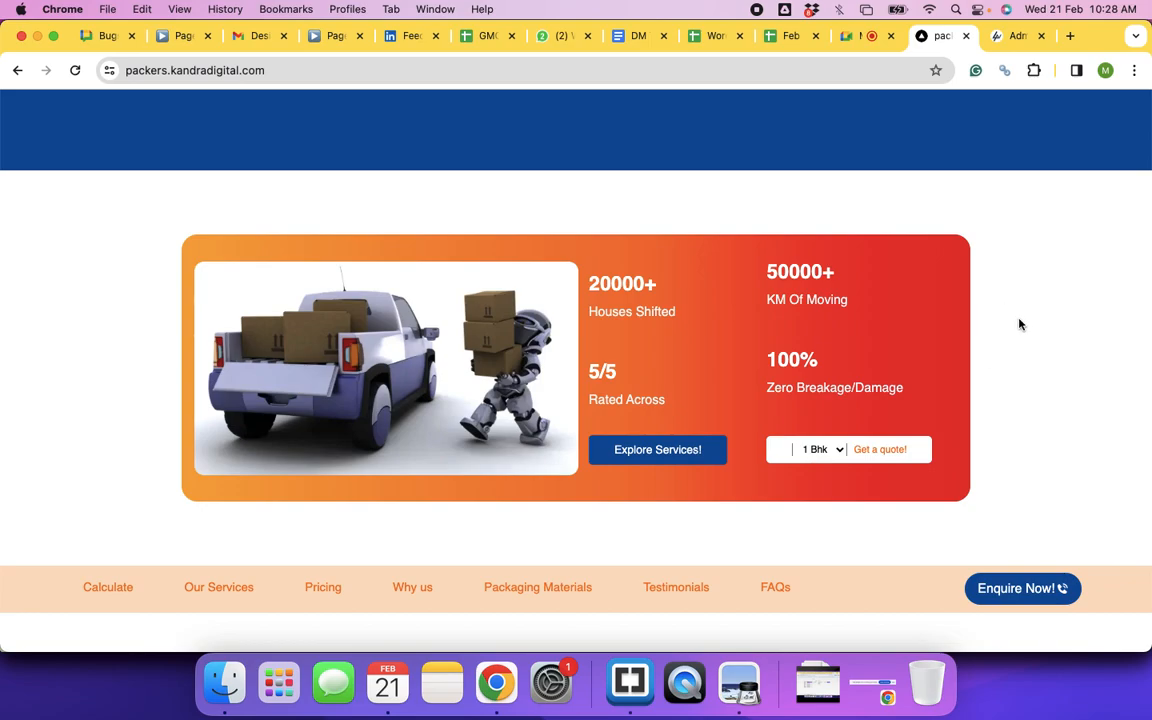
scroll(1019, 324, "up", 5)
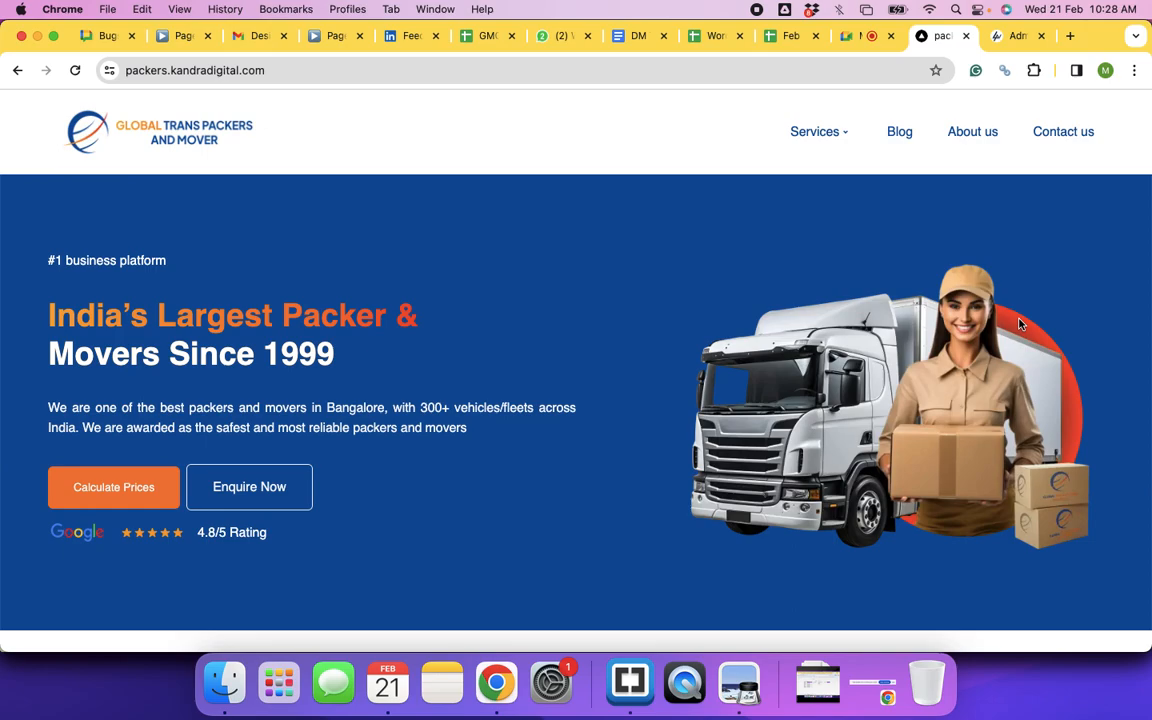
Step: Skim the DM Training CLass Notes document, then bring the WooCommerce Orders window forward
left_click(619, 40)
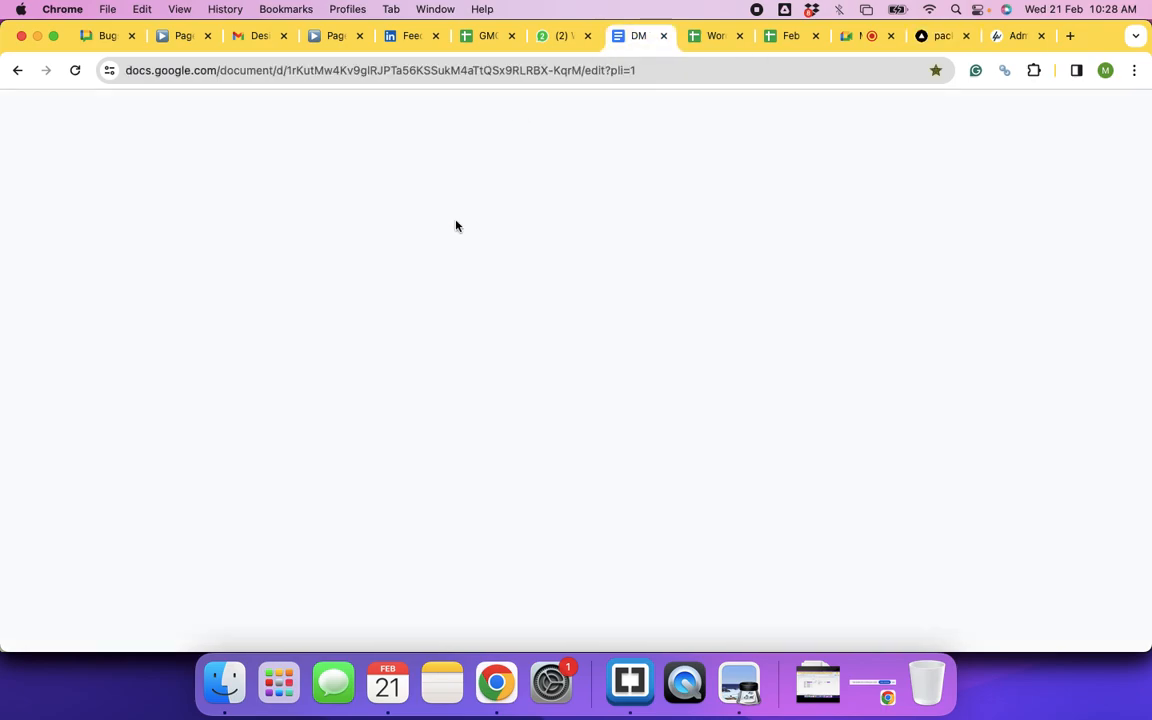
scroll(501, 452, "down", 15)
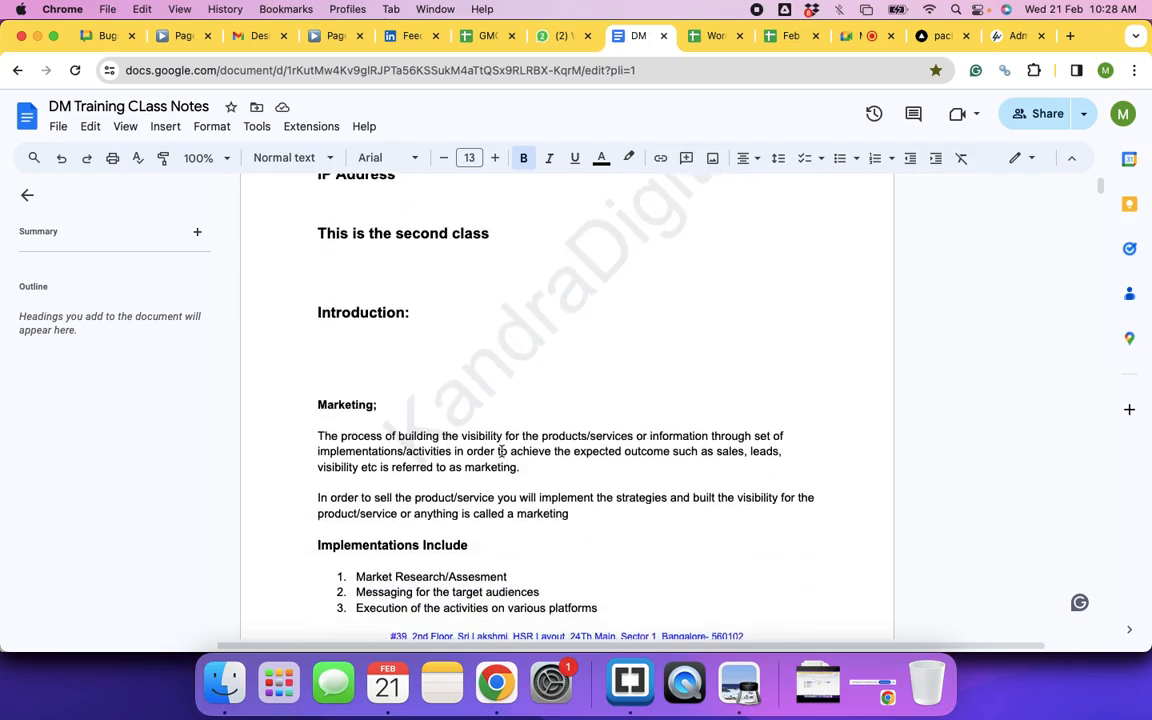
scroll(501, 452, "down", 20)
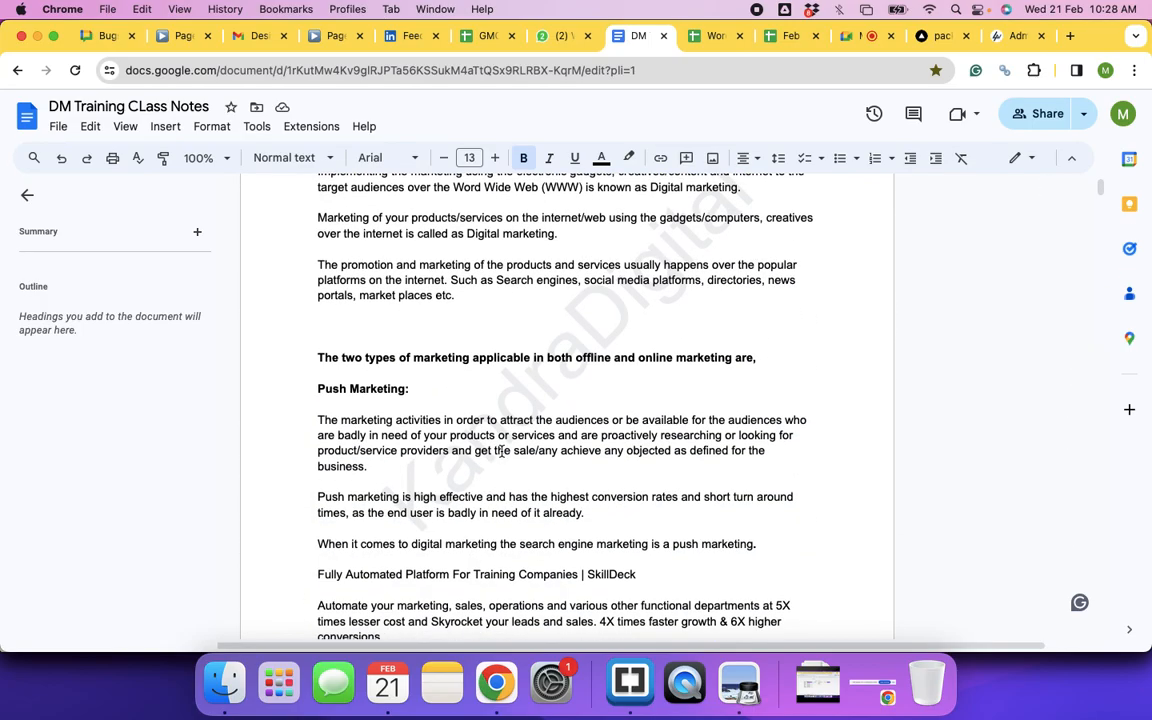
scroll(501, 452, "down", 20)
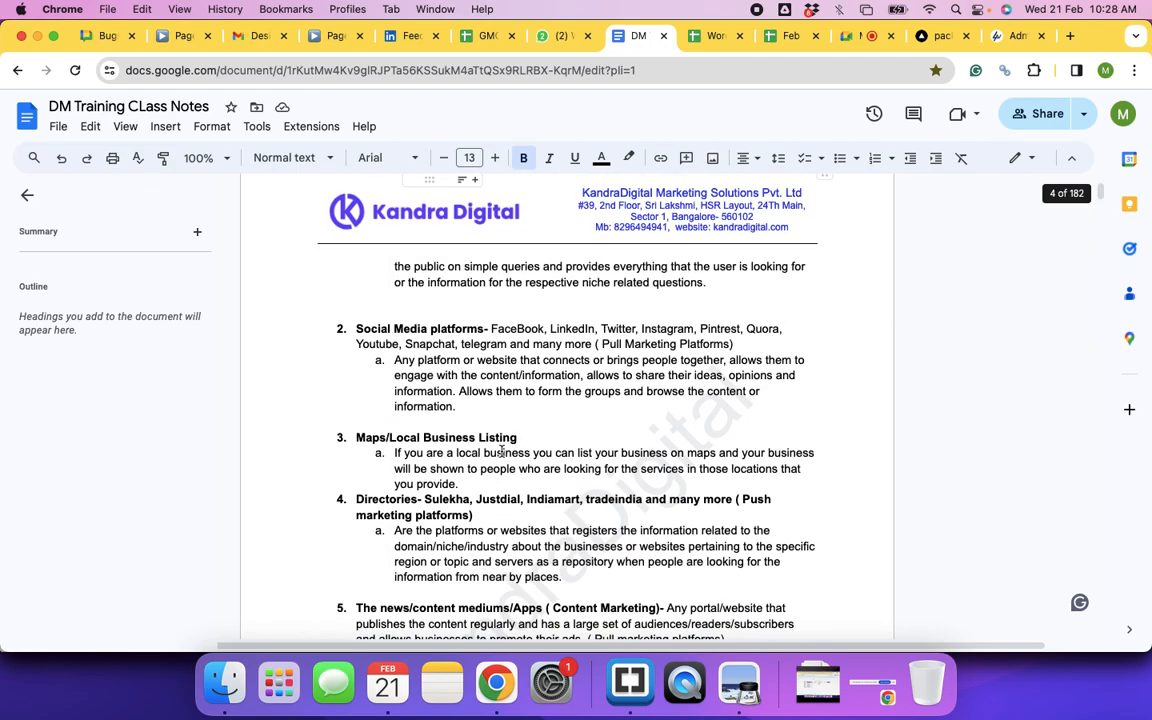
scroll(501, 452, "down", 20)
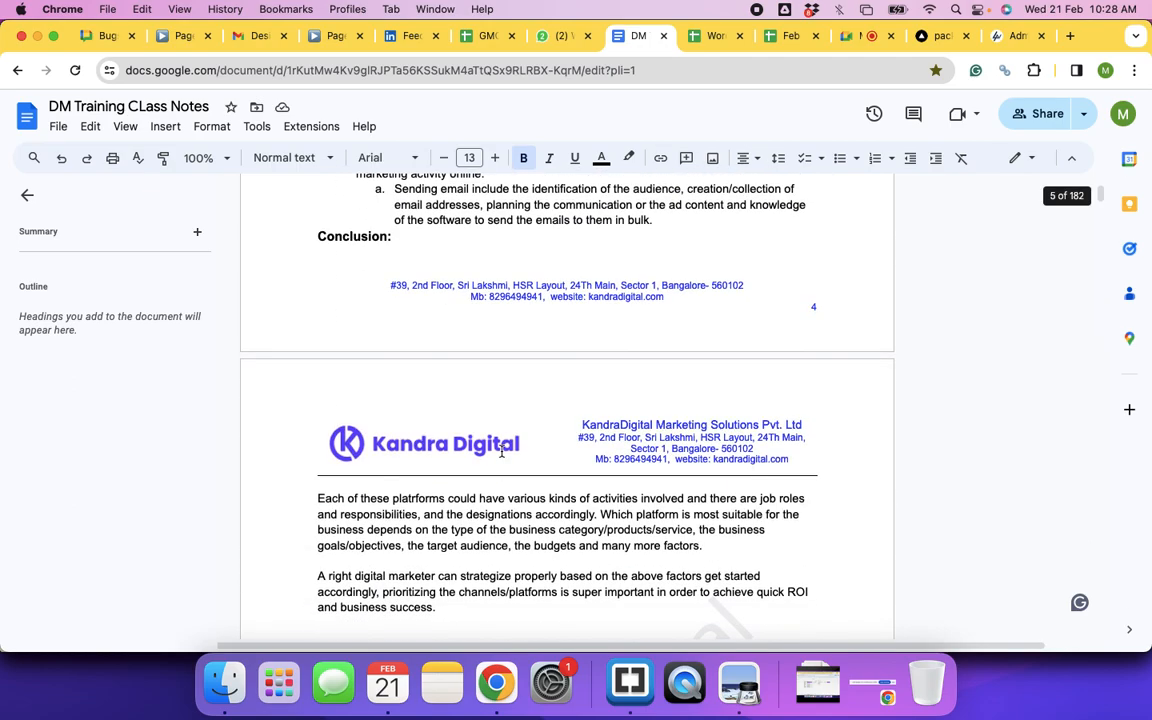
scroll(501, 452, "down", 15)
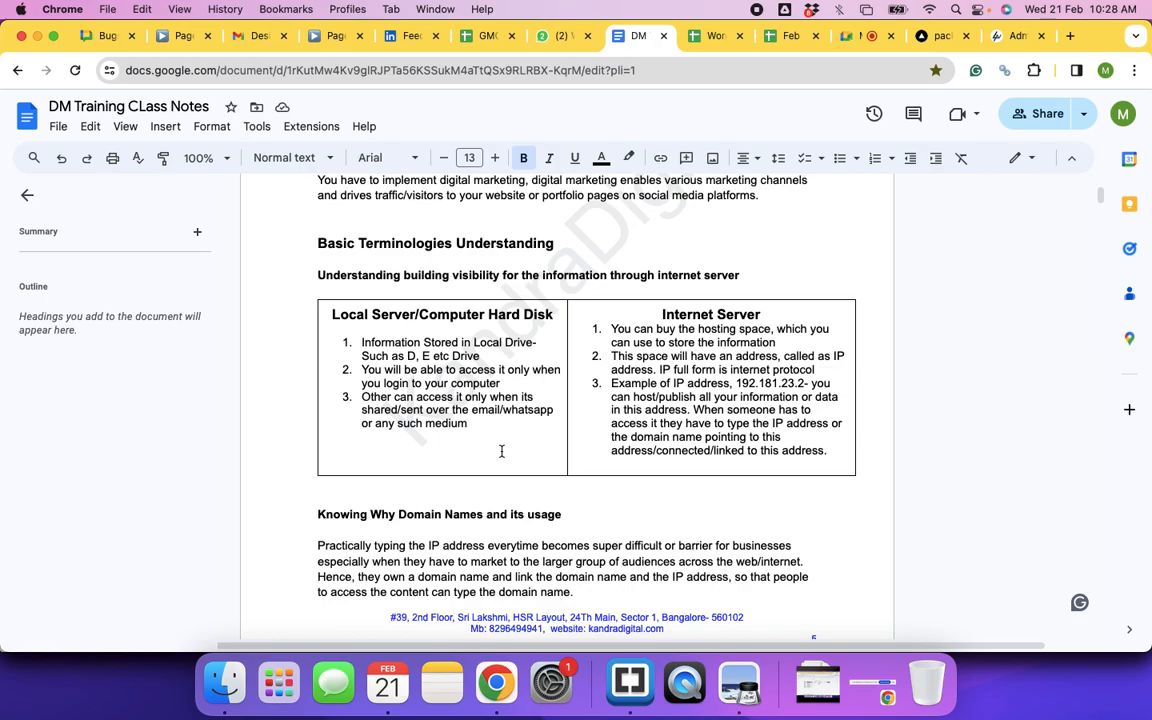
scroll(501, 452, "down", 5)
scroll(501, 452, "down", 5)
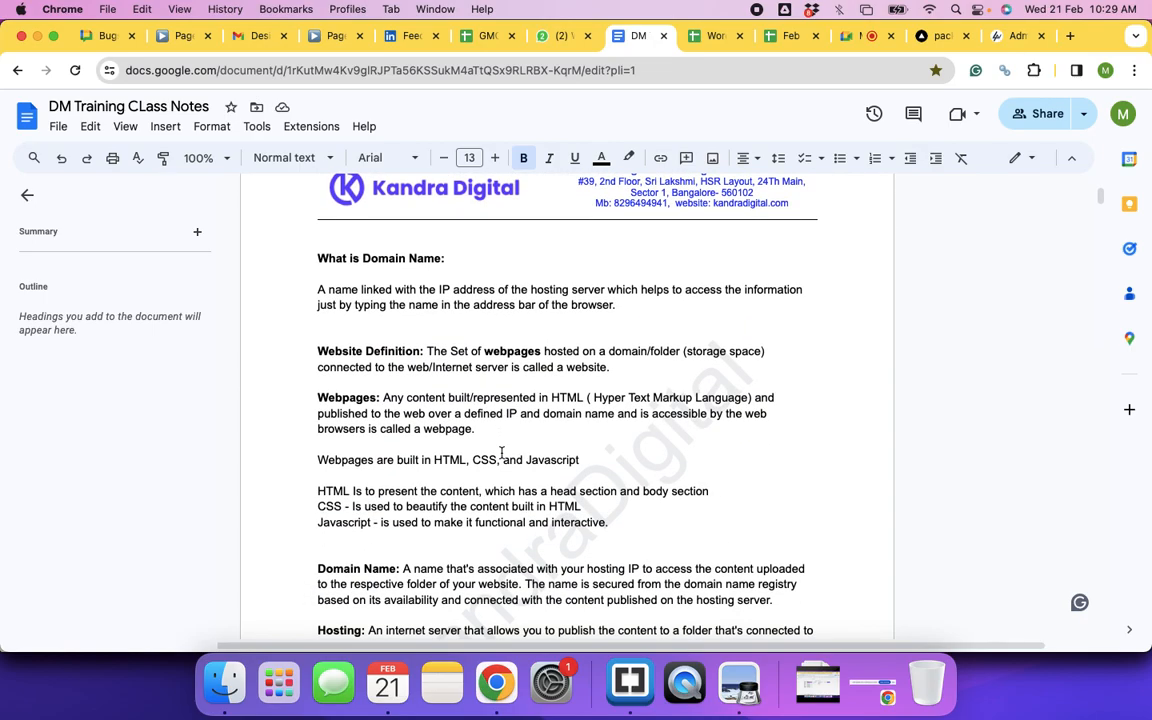
scroll(501, 452, "up", 15)
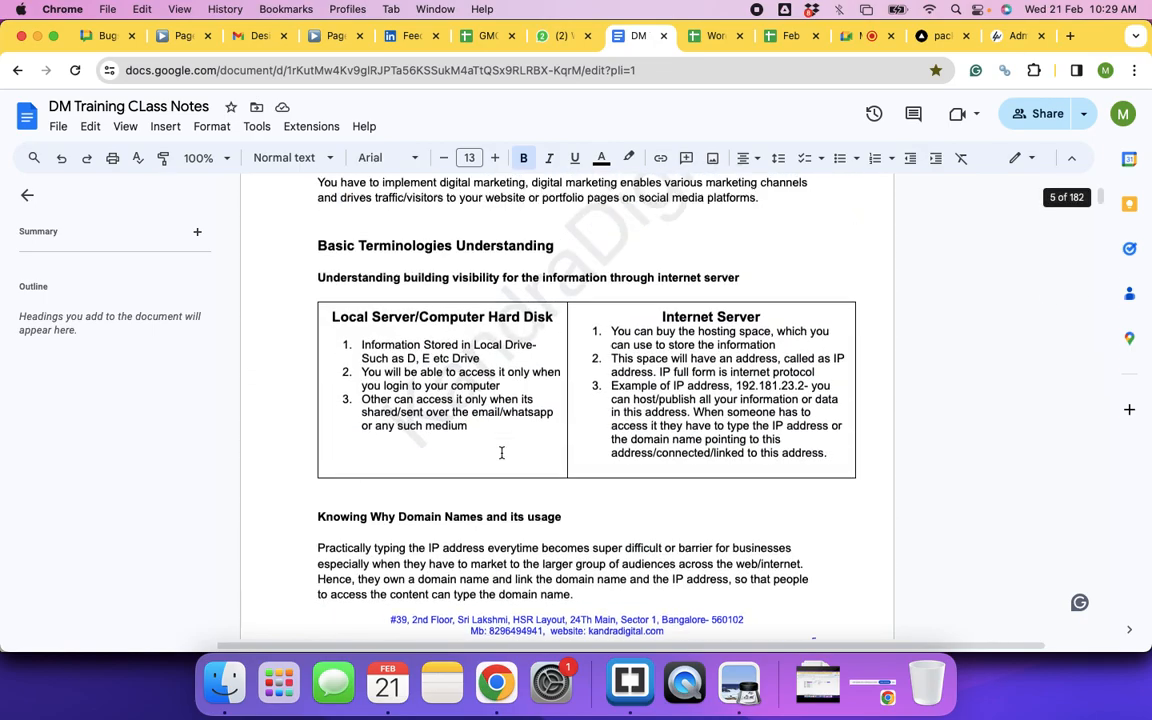
scroll(501, 452, "up", 20)
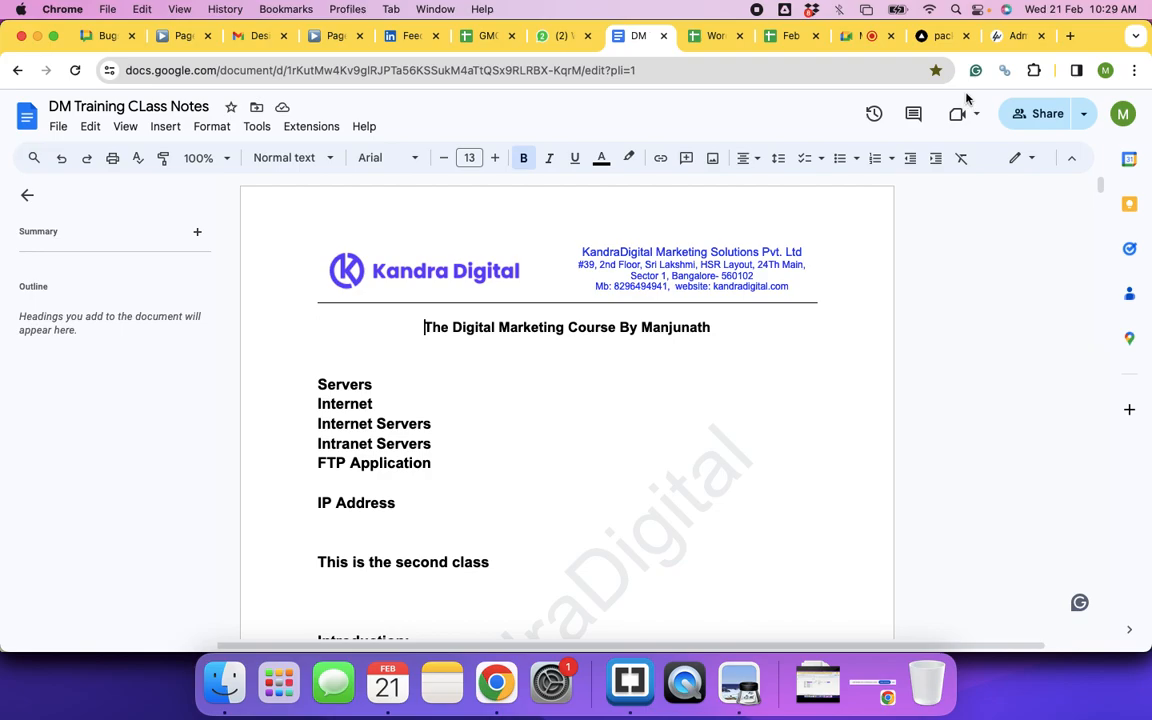
key("super+grave")
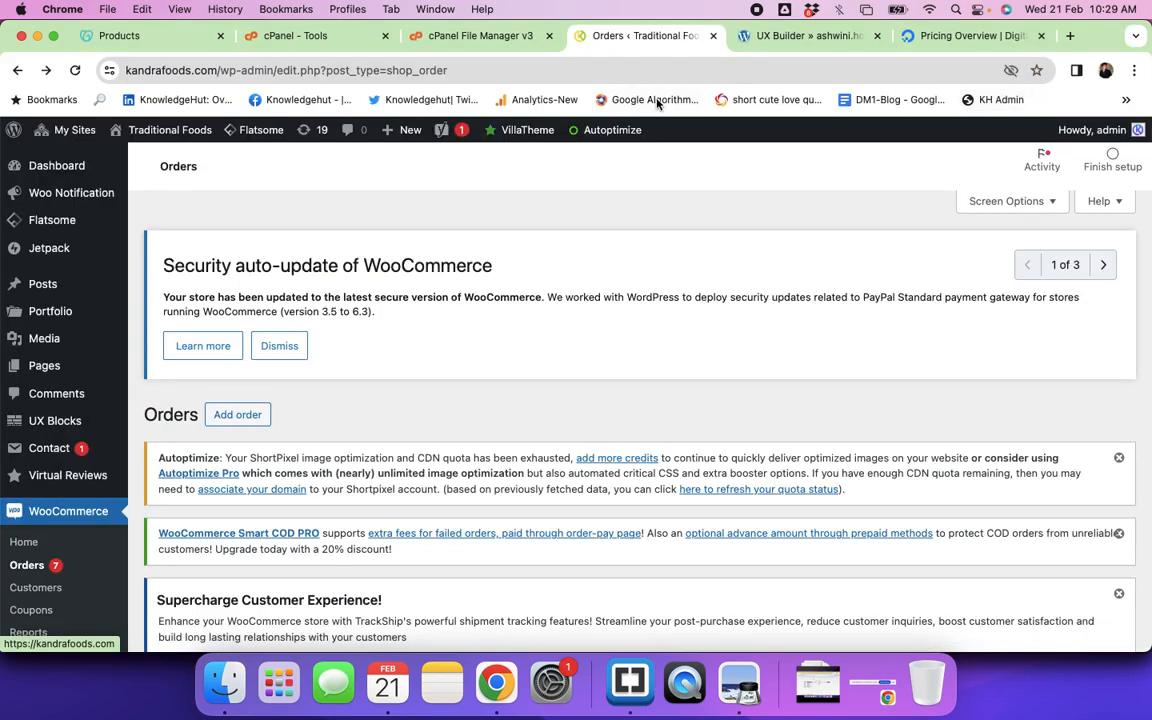
Step: Close the cPanel Tools and File Manager tabs and go to the GoDaddy Products page
left_click(385, 36)
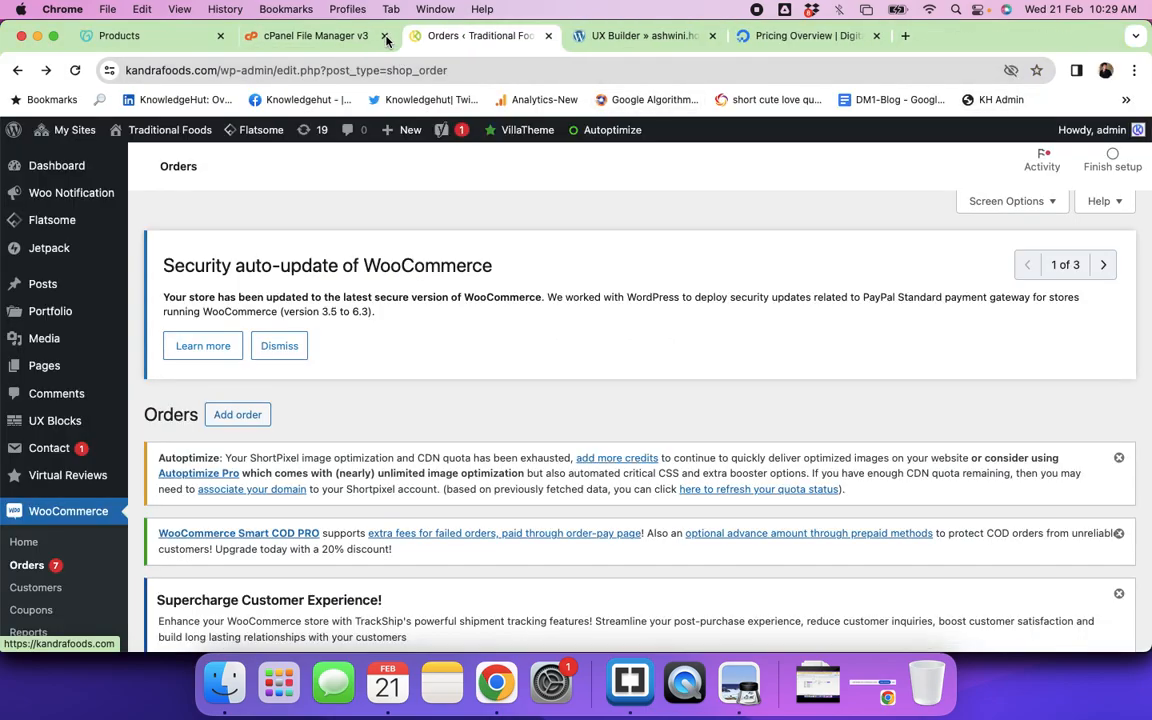
left_click(385, 36)
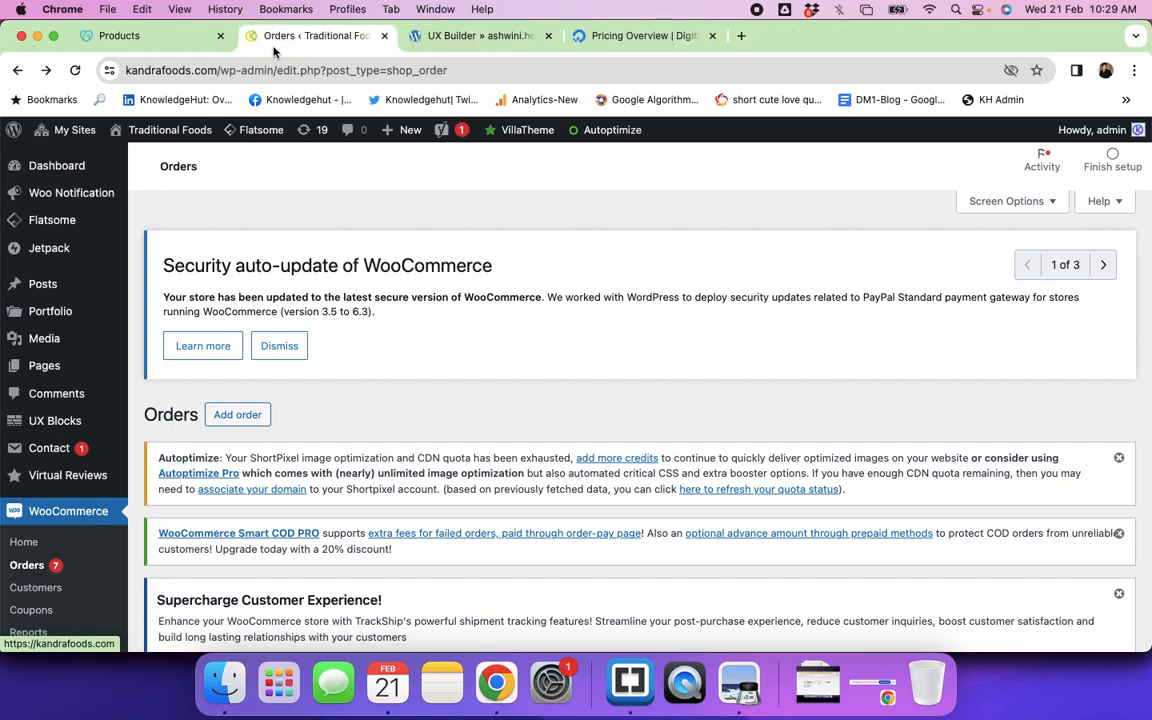
left_click(146, 37)
scroll(545, 283, "up", 15)
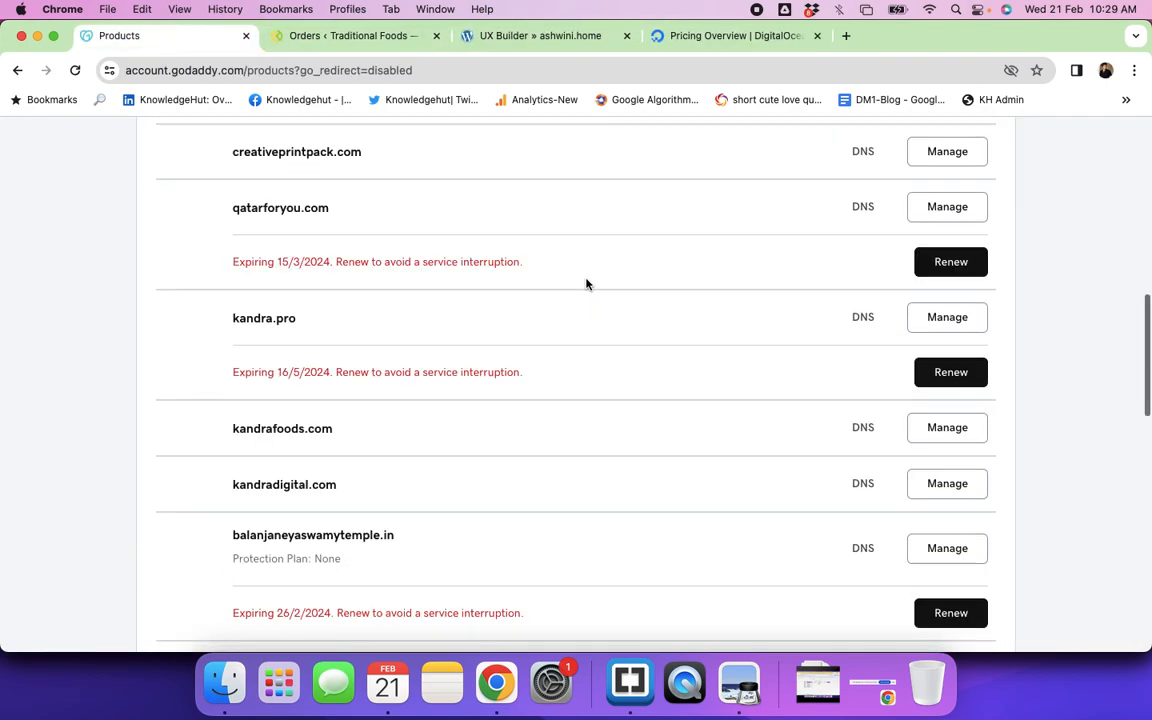
Step: Expand the Web Hosting section to show the Enhance hosting plan
scroll(712, 404, "down", 5)
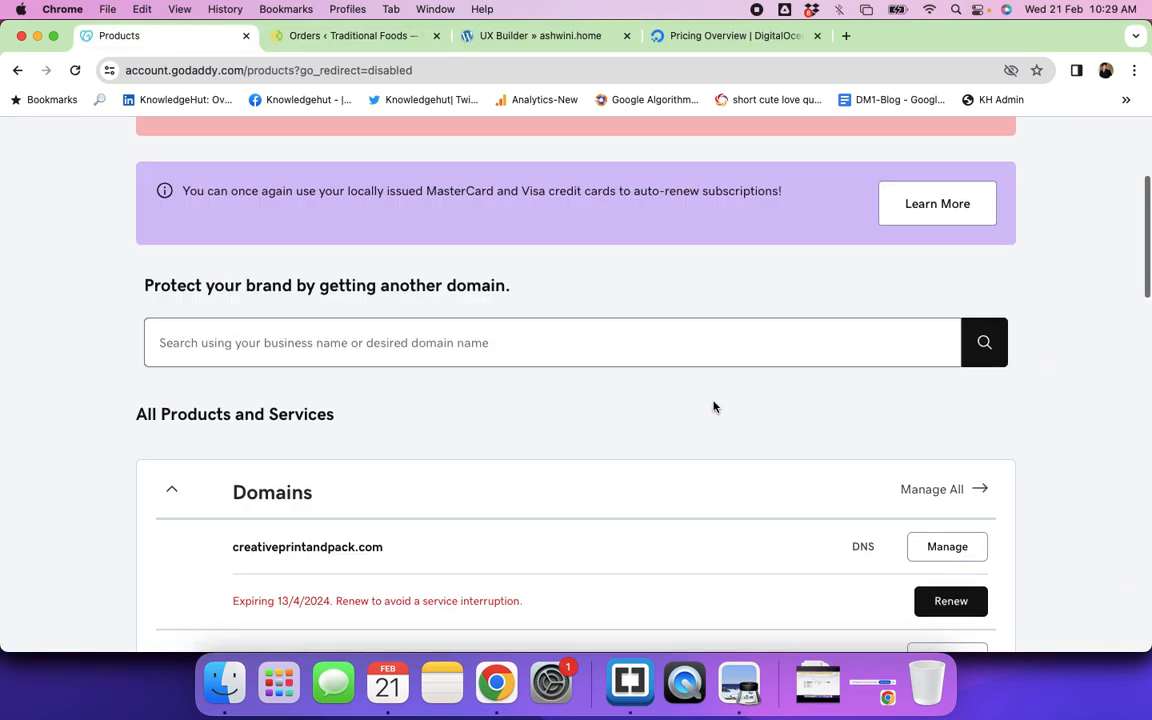
scroll(713, 406, "up", 5)
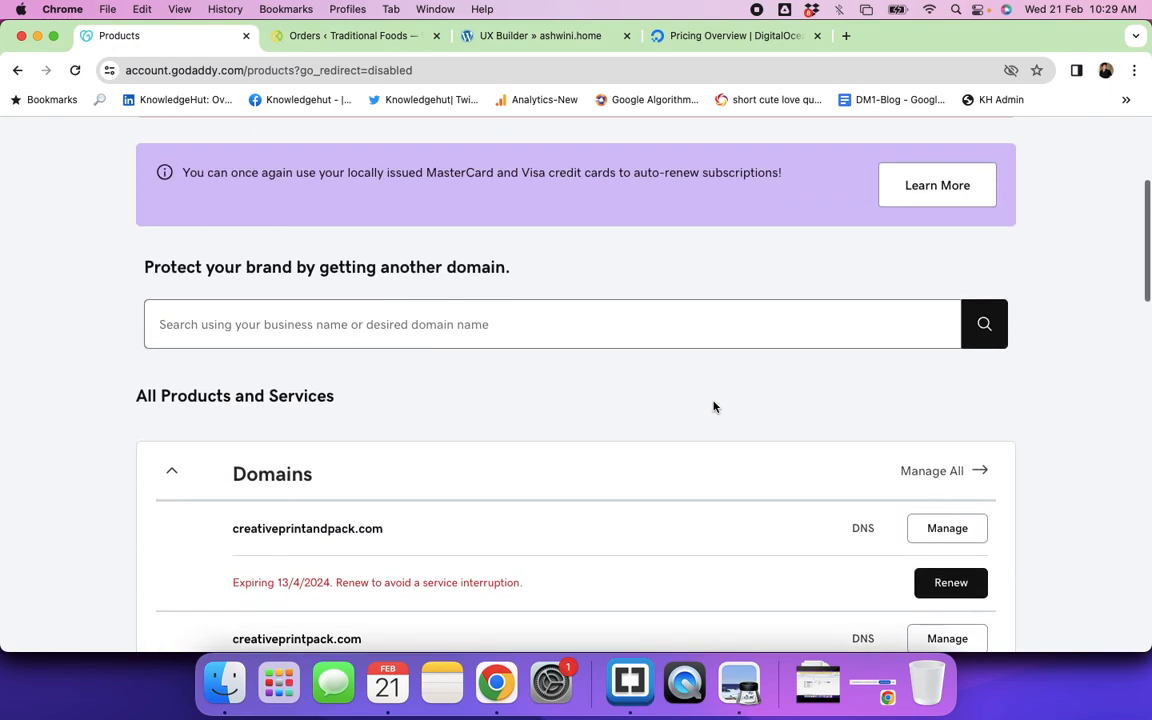
scroll(713, 406, "down", 20)
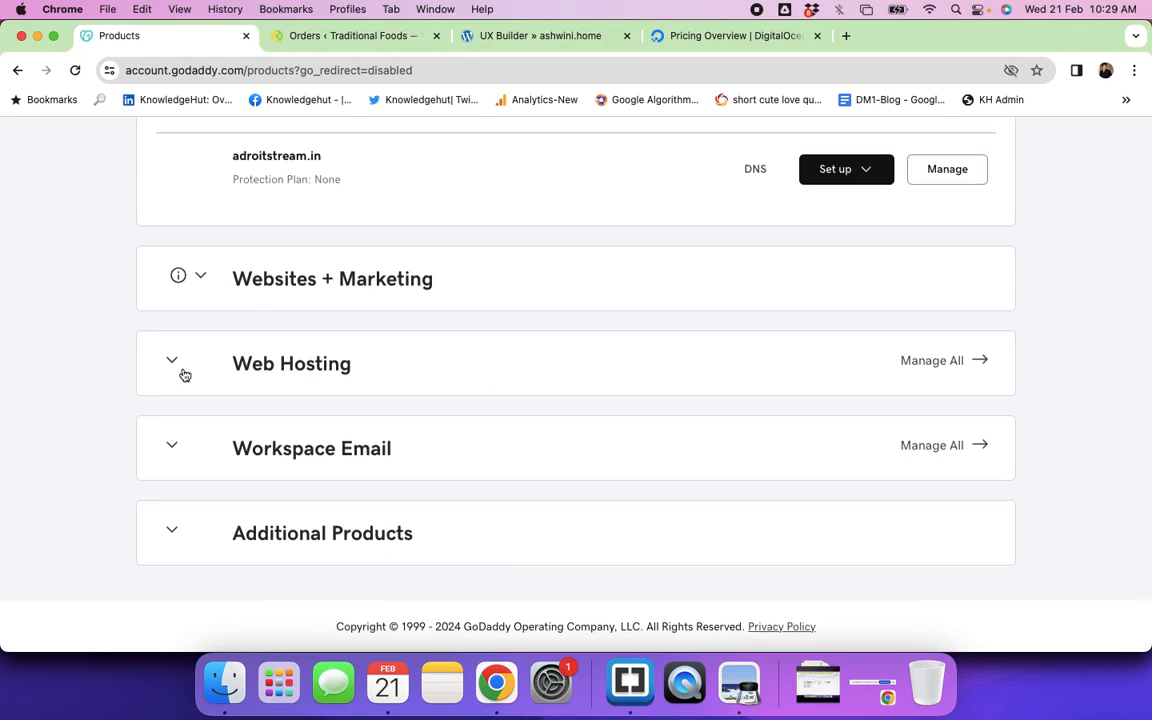
left_click(175, 374)
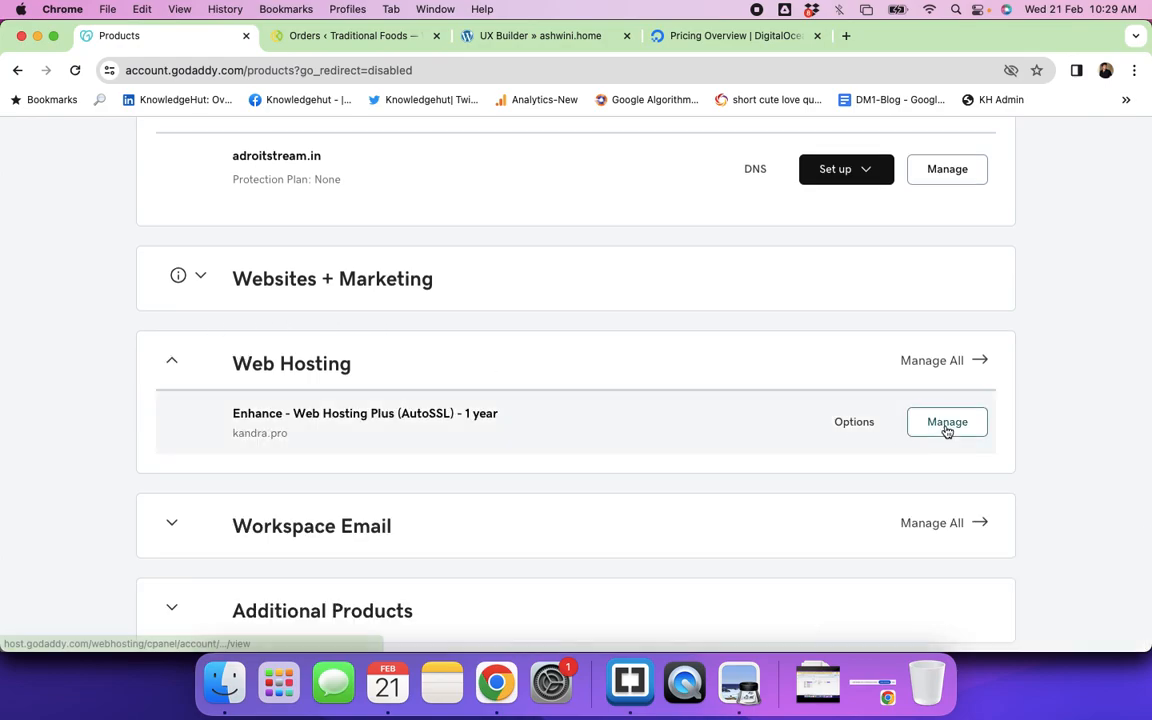
scroll(604, 463, "up", 10)
scroll(604, 463, "up", 4)
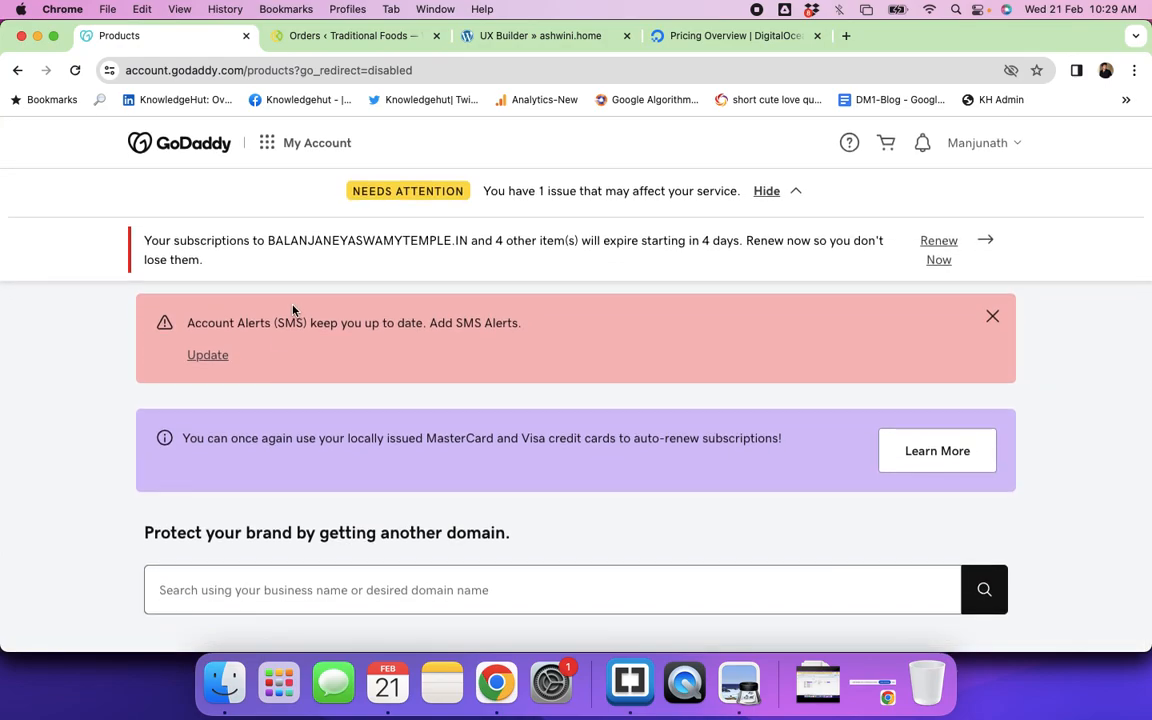
Step: Load godaddy.com/en-in in a new tab and search for the domain ryka.com
left_click(846, 36)
type("go")
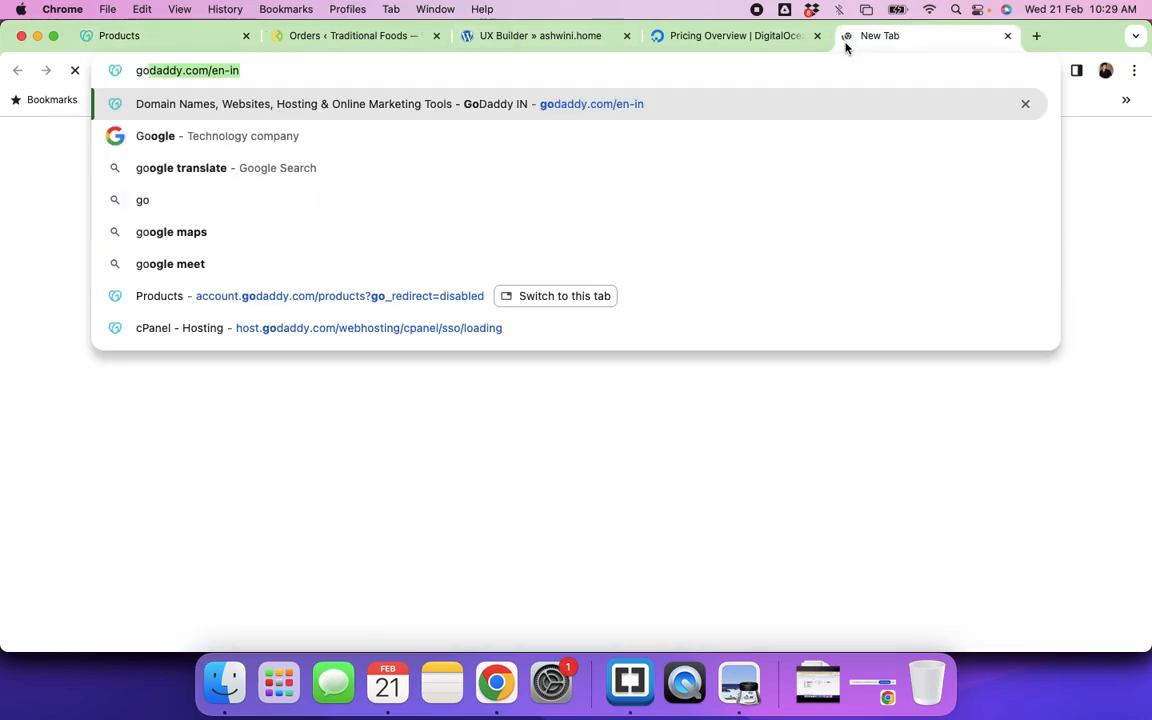
key("Return")
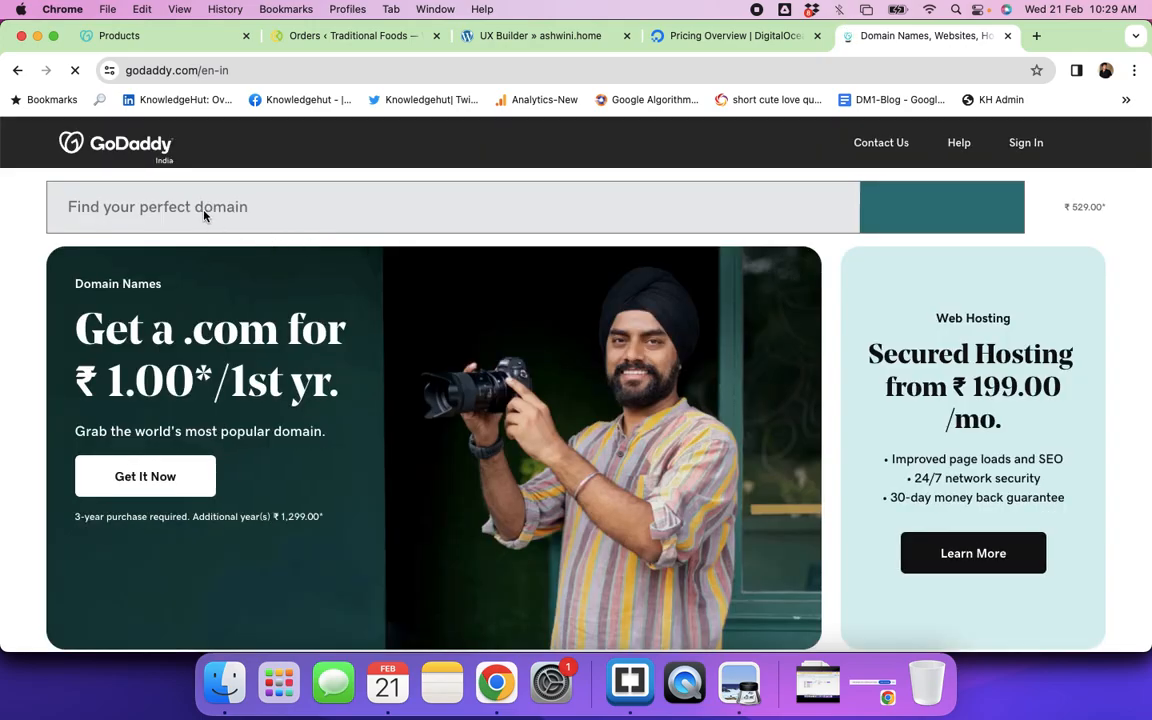
left_click(204, 213)
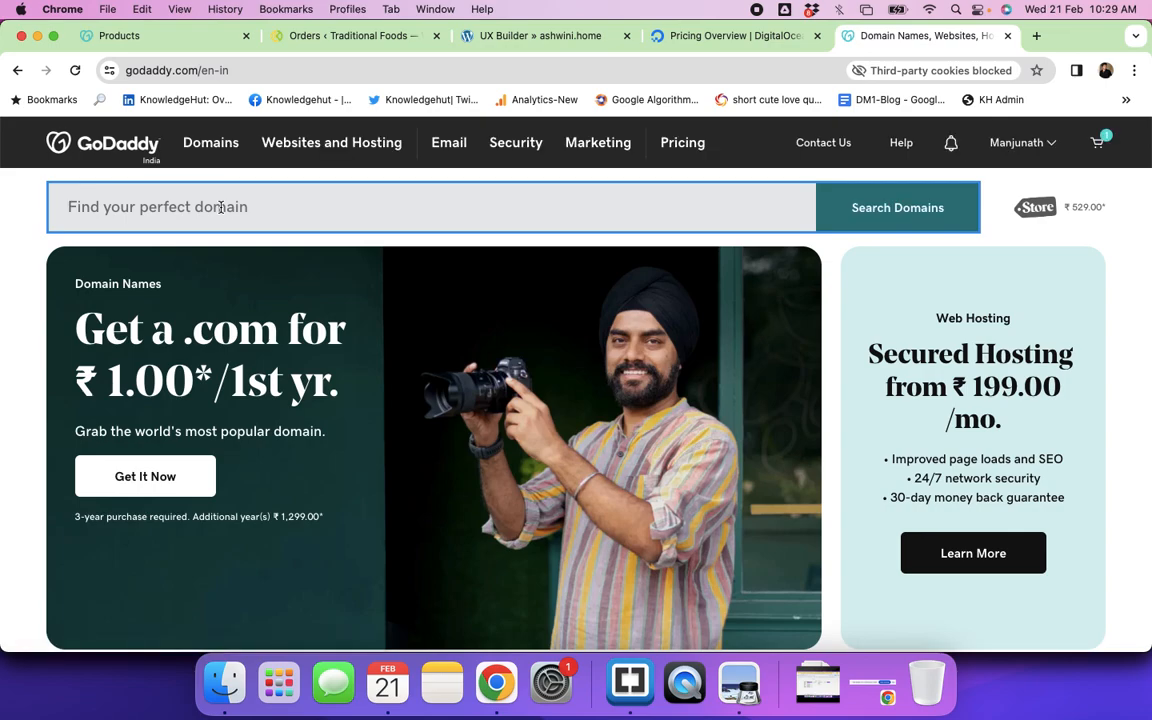
type("ryka")
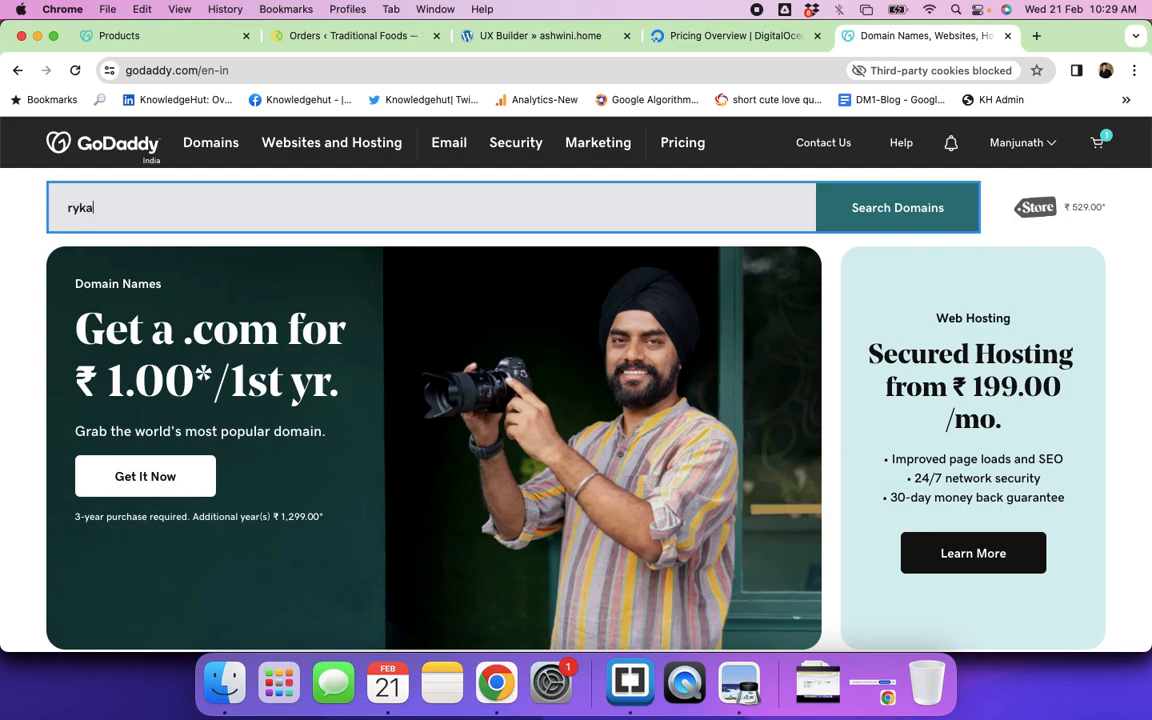
type(".com")
key("Return")
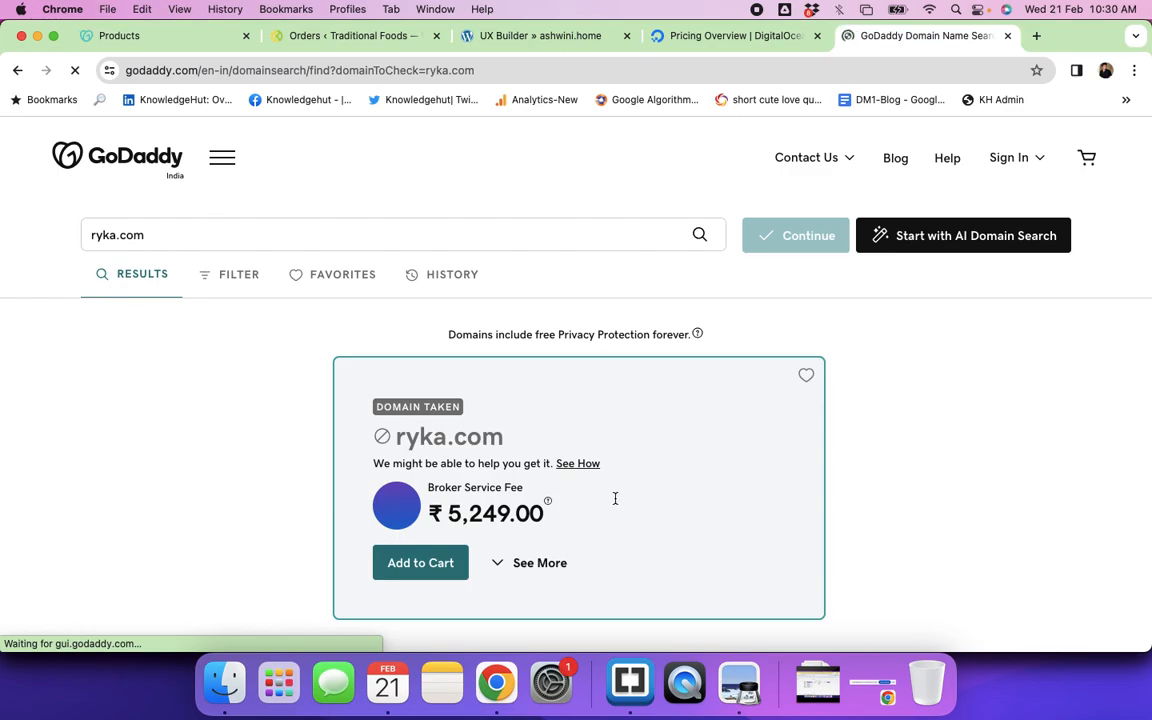
Step: Browse the ryka.com search results and the alternative domains offered
scroll(614, 499, "down", 2)
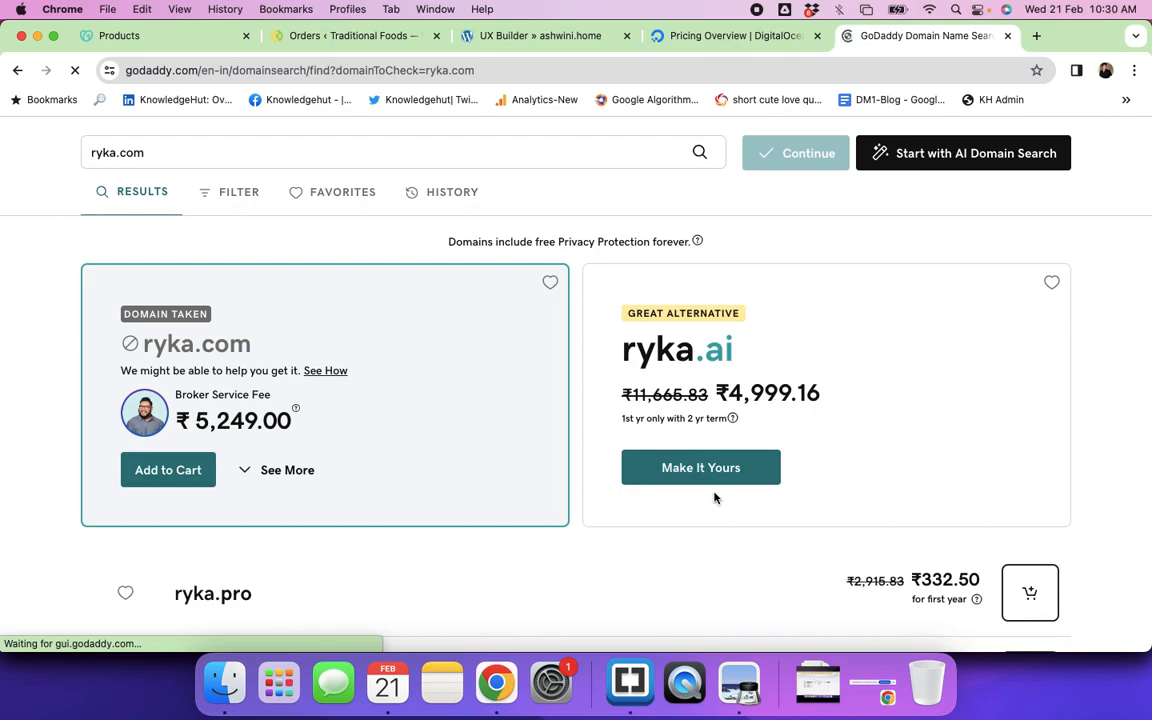
scroll(714, 496, "down", 4)
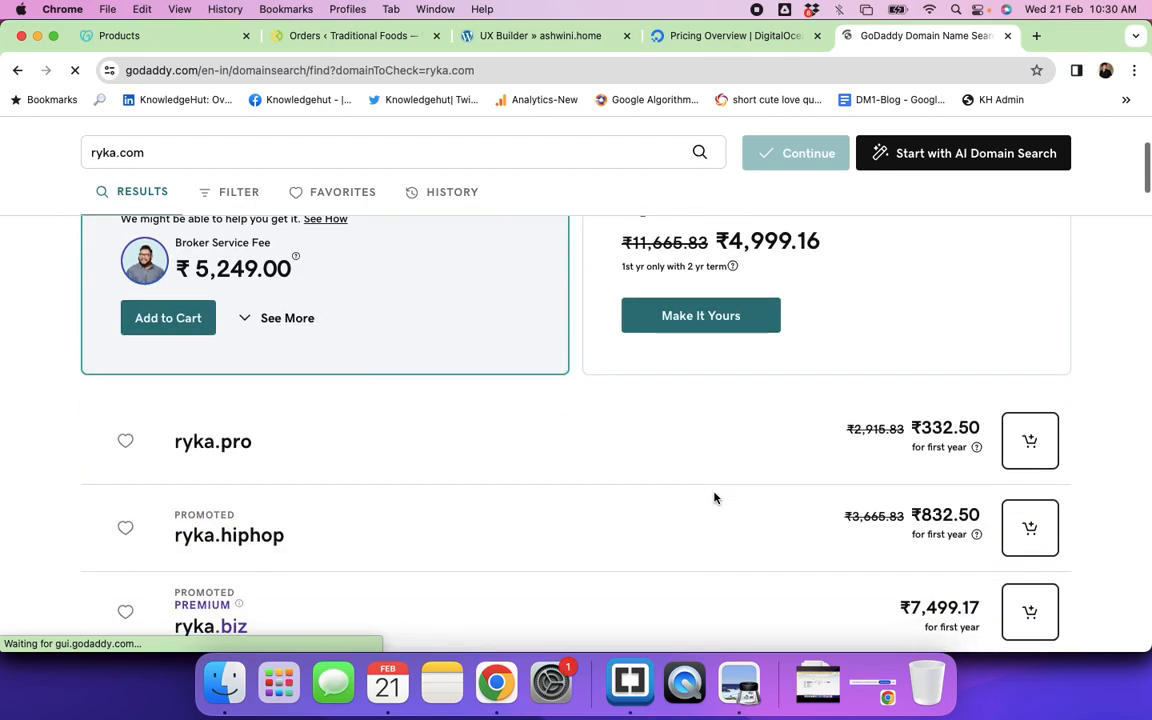
scroll(714, 497, "down", 3)
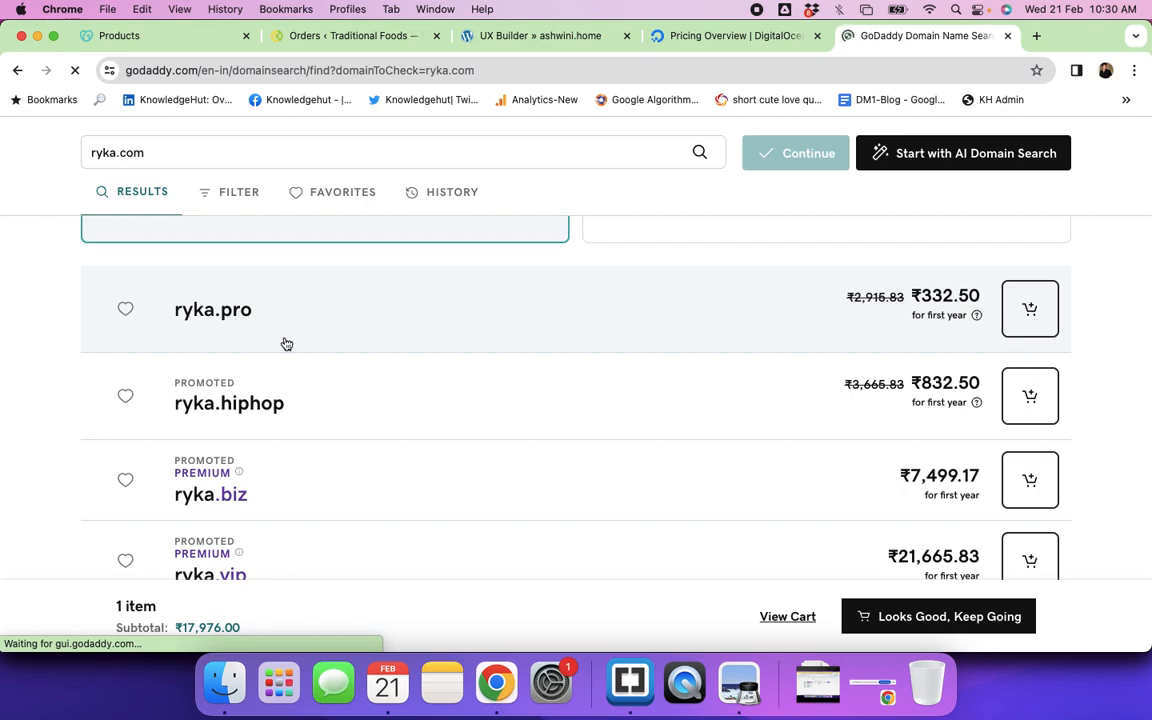
scroll(258, 312, "down", 1)
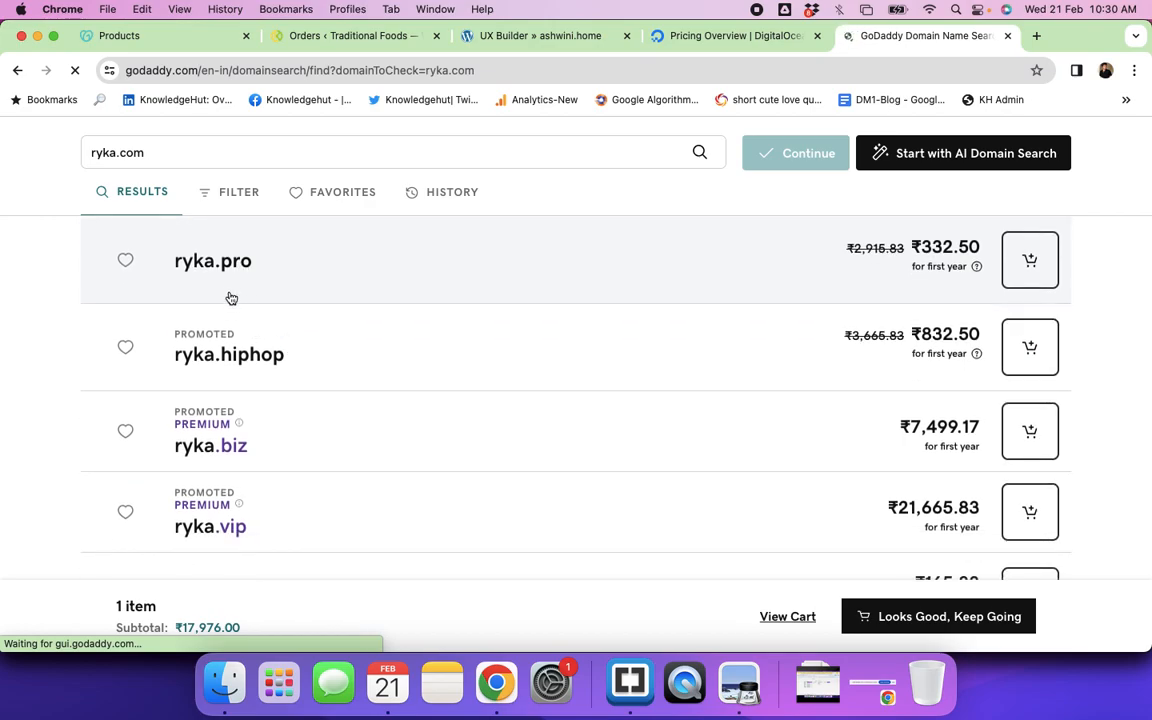
scroll(240, 296, "up", 2)
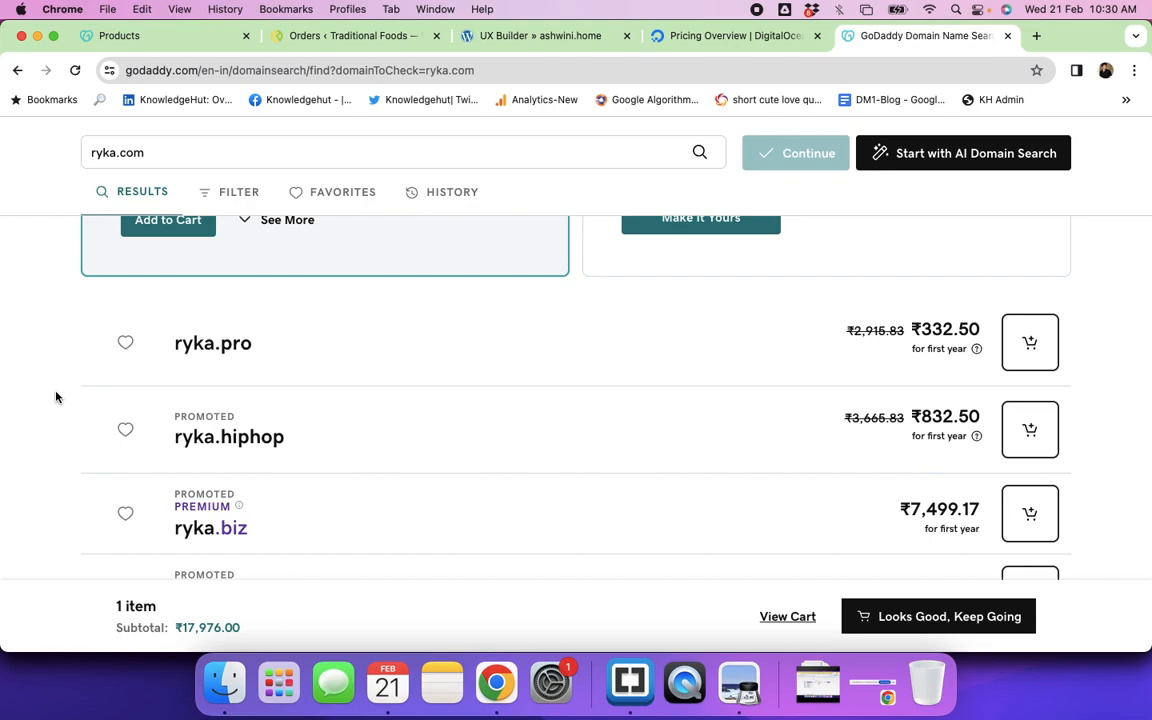
scroll(56, 397, "down", 5)
scroll(56, 397, "down", 3)
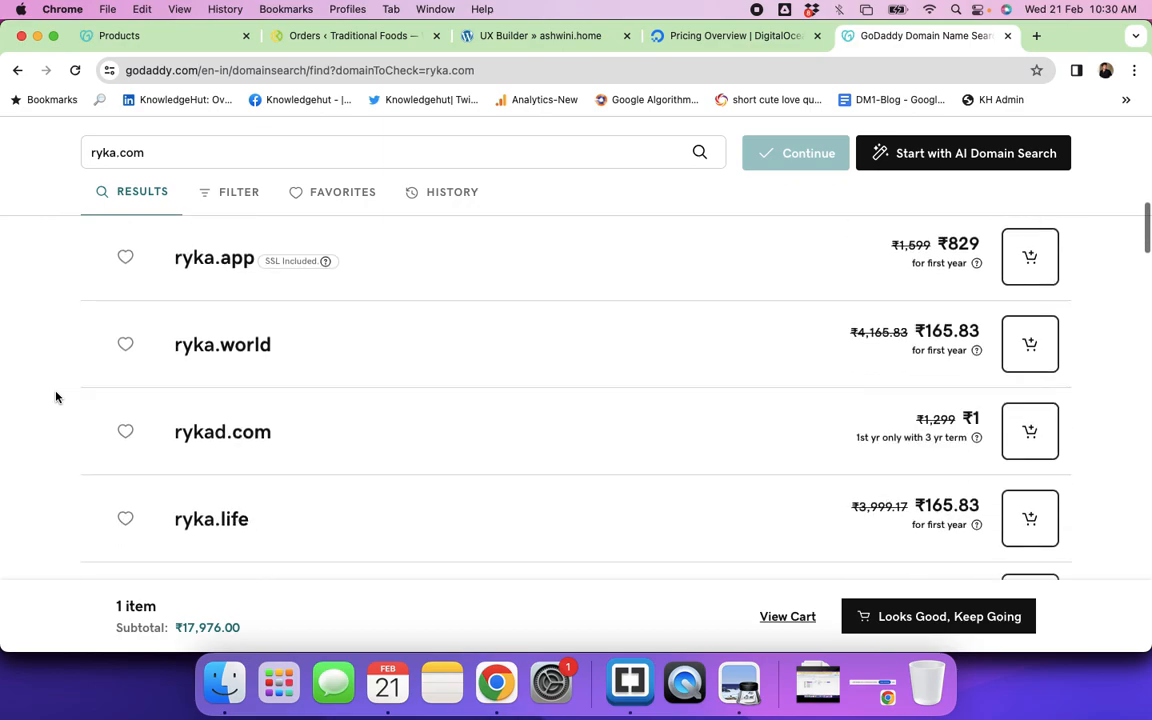
scroll(216, 458, "down", 3)
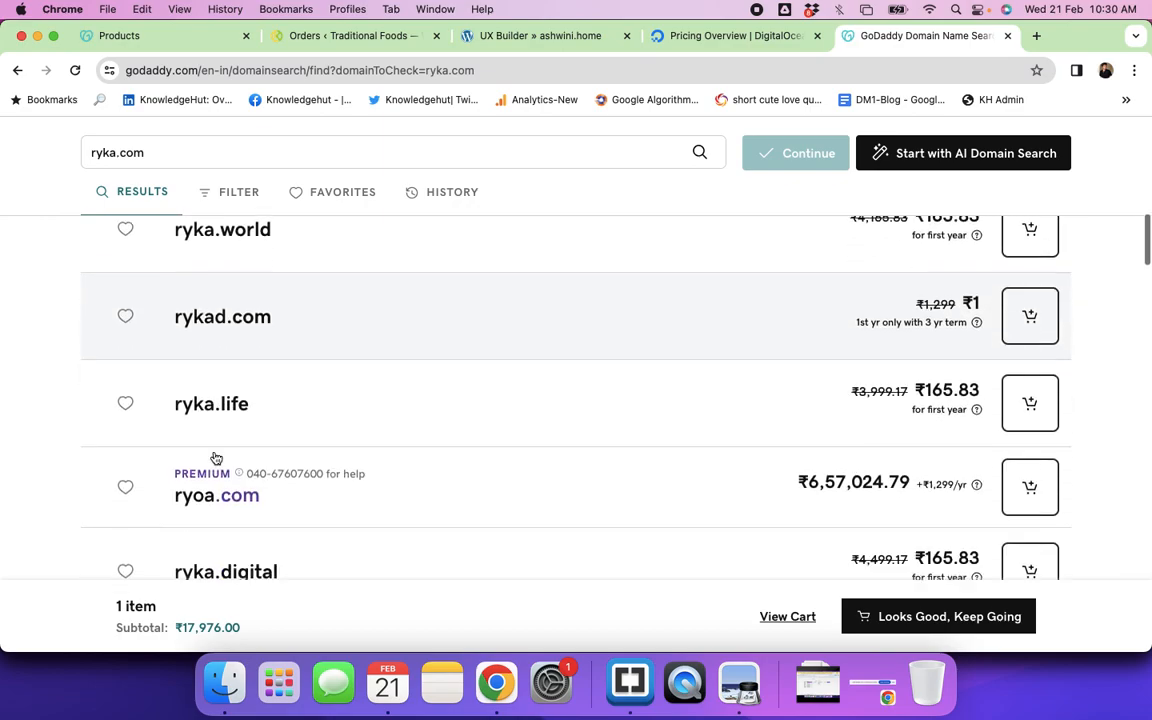
scroll(216, 458, "up", 5)
scroll(216, 458, "up", 2)
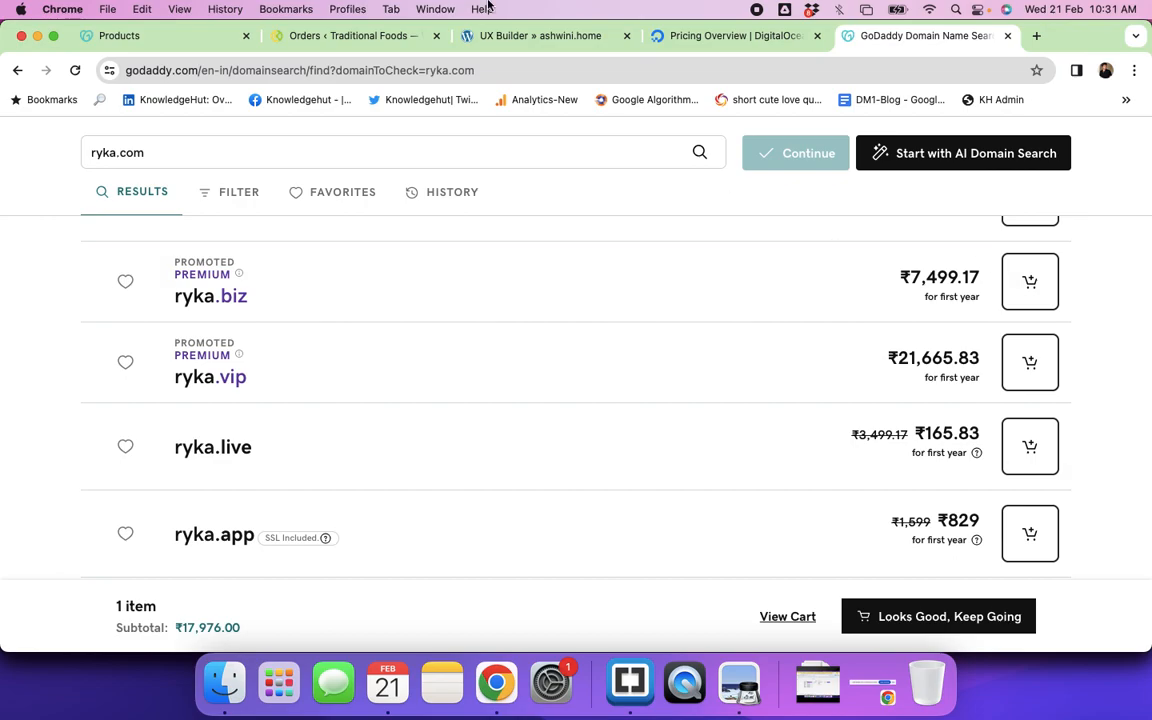
Step: Replace the search term with skillstride and browse its results, including skillstride.in at ₹1
left_click(161, 154)
key("super+a")
key("BackSpace")
type("skill")
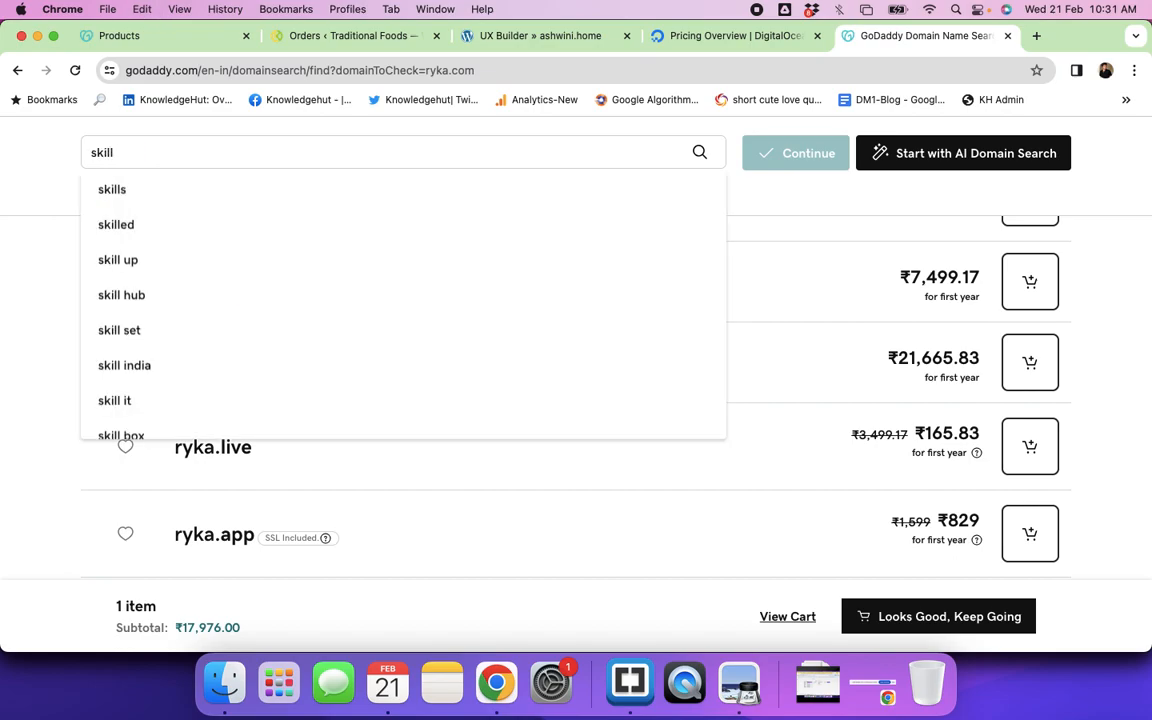
type("stride")
key("Return")
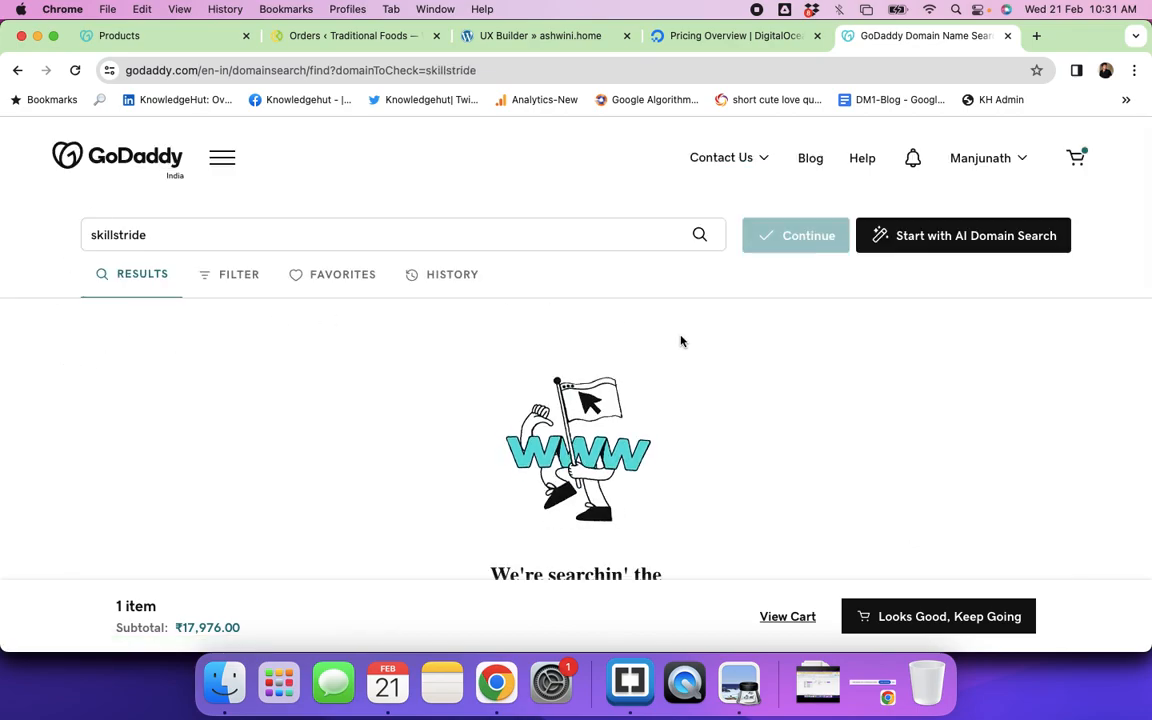
scroll(680, 338, "down", 3)
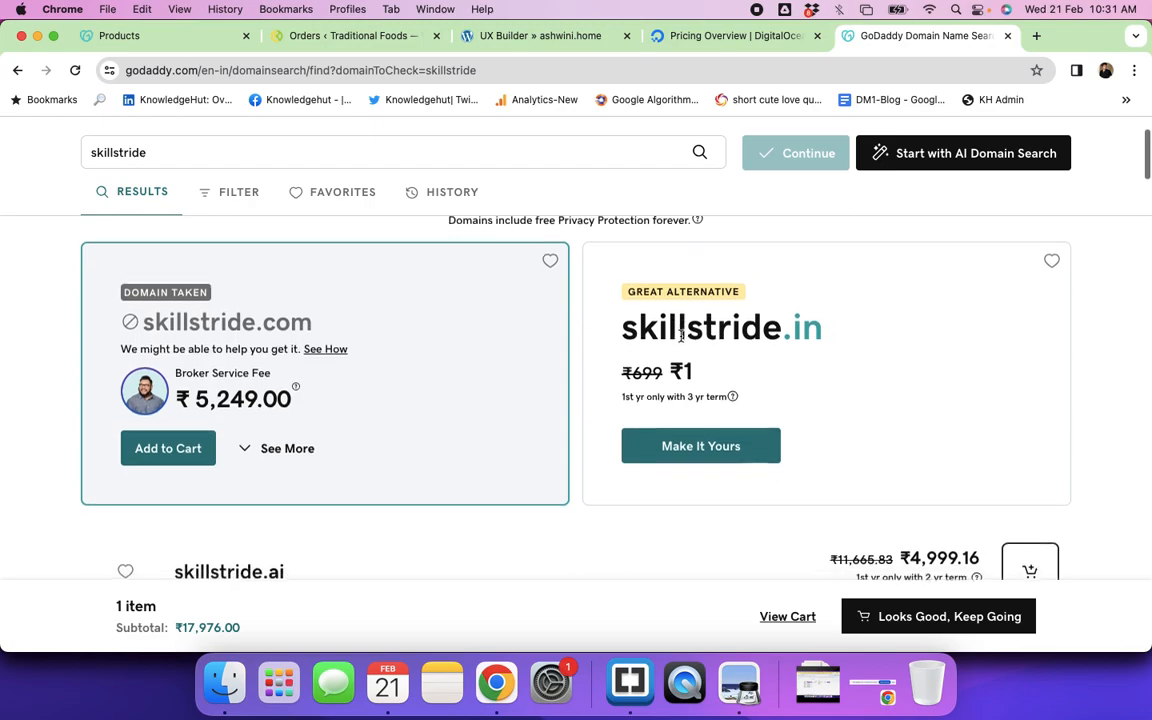
scroll(681, 337, "down", 1)
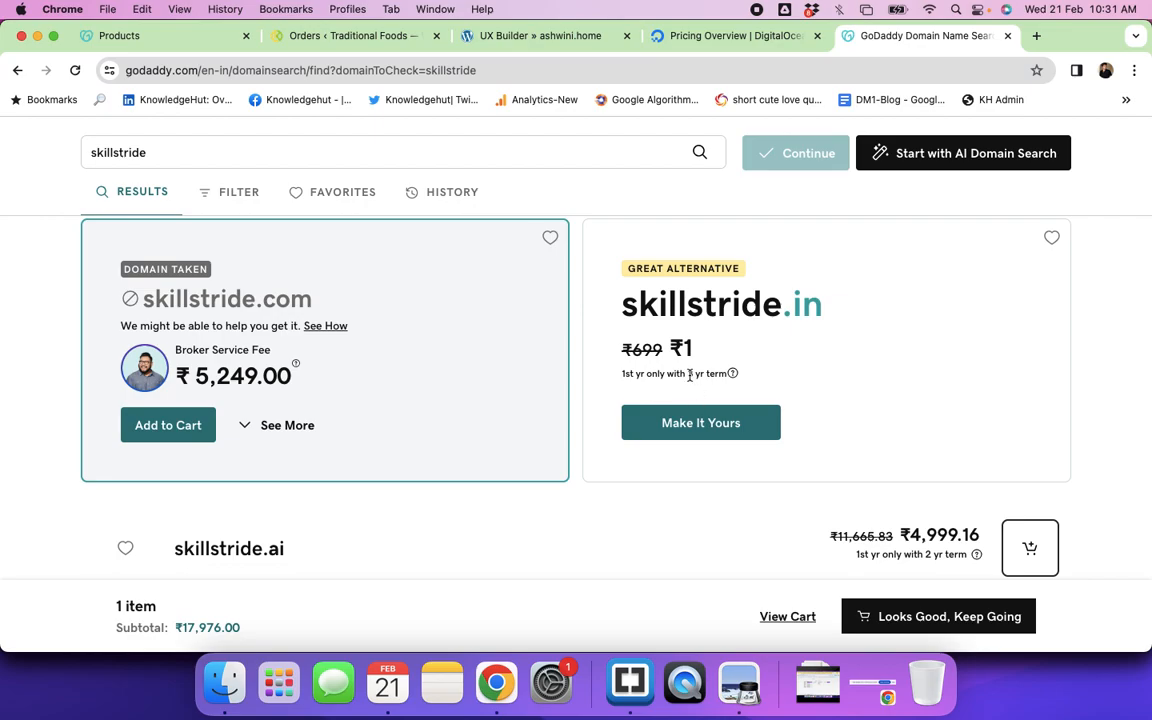
scroll(730, 380, "down", 5)
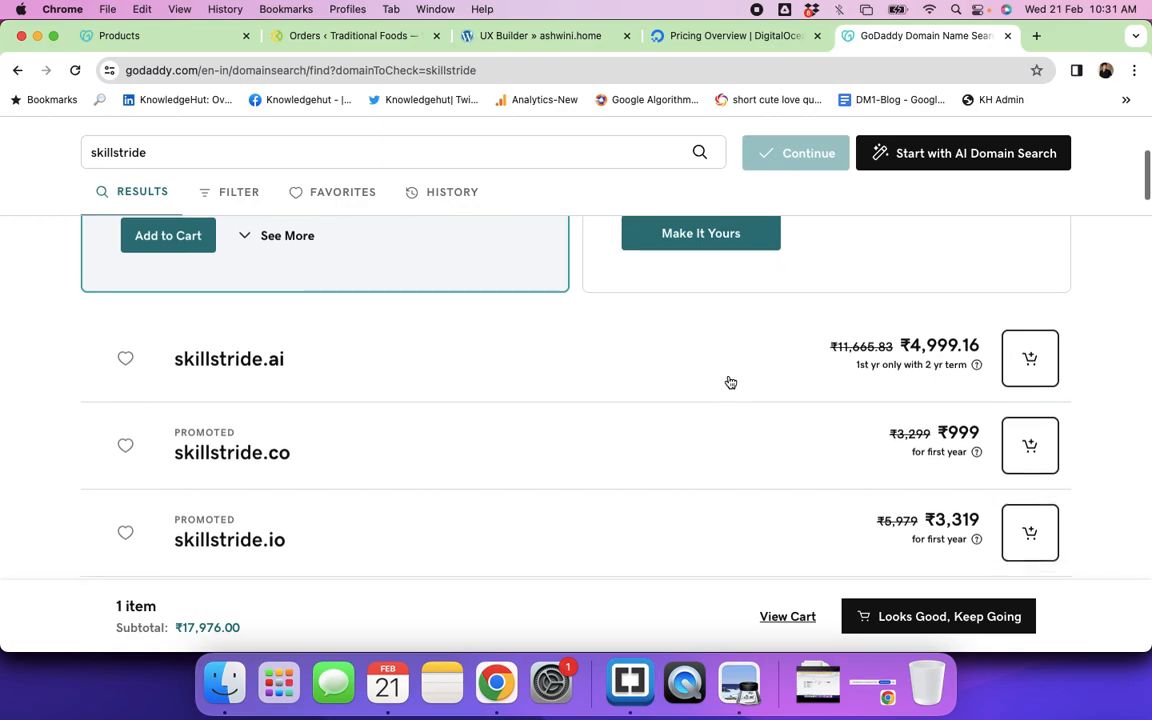
scroll(730, 382, "down", 6)
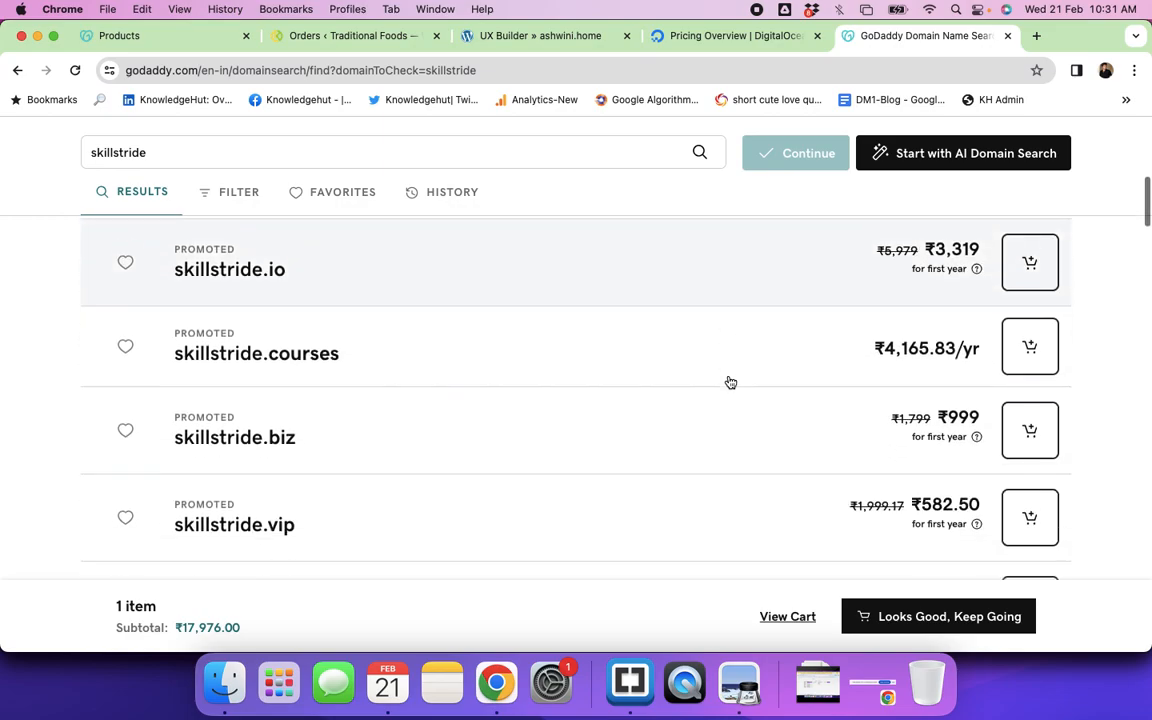
scroll(730, 382, "down", 1)
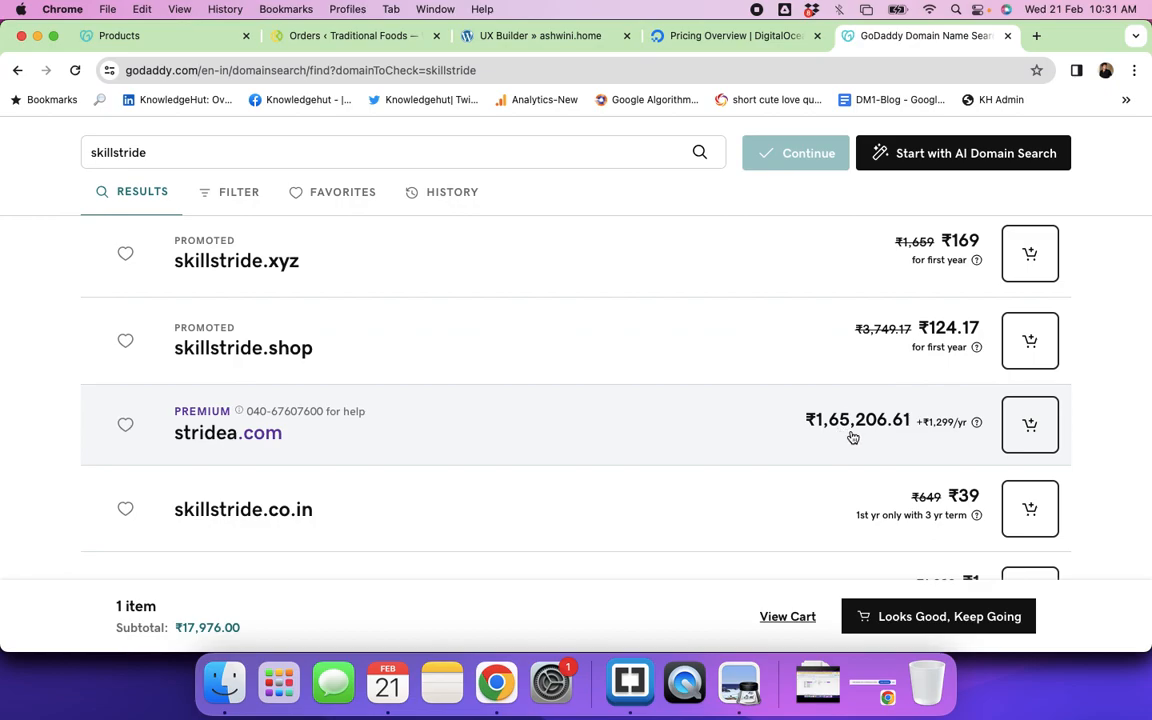
scroll(780, 460, "down", 2)
scroll(780, 460, "down", 1)
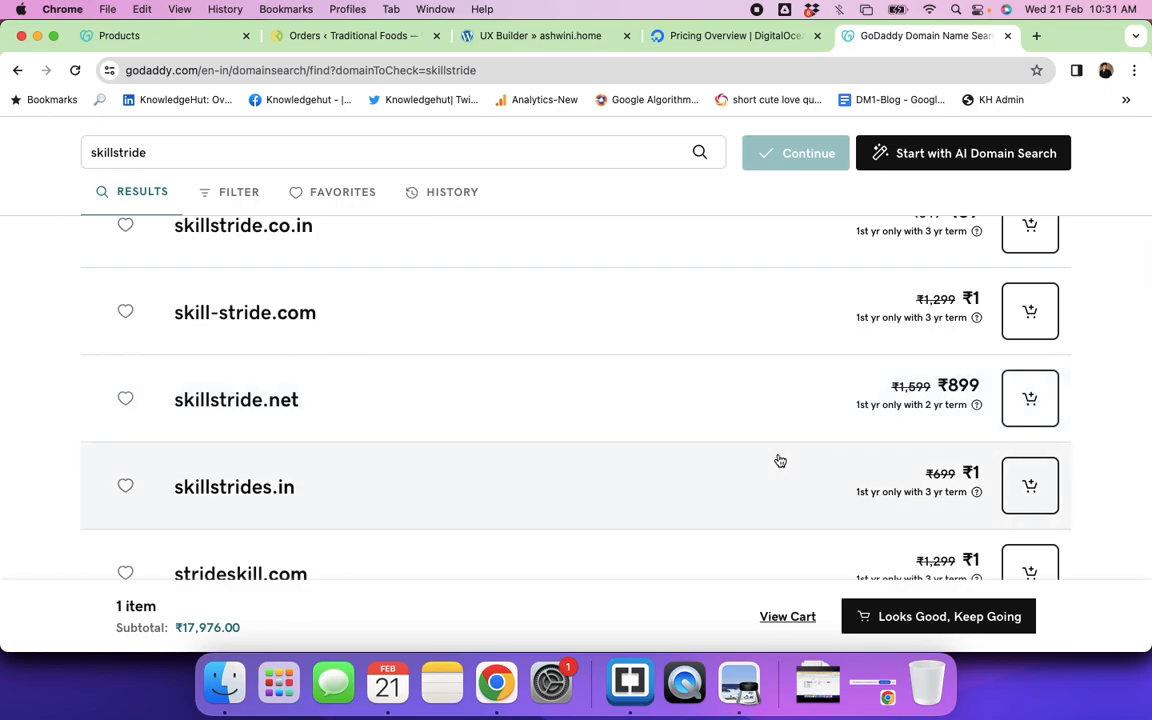
scroll(780, 460, "down", 12)
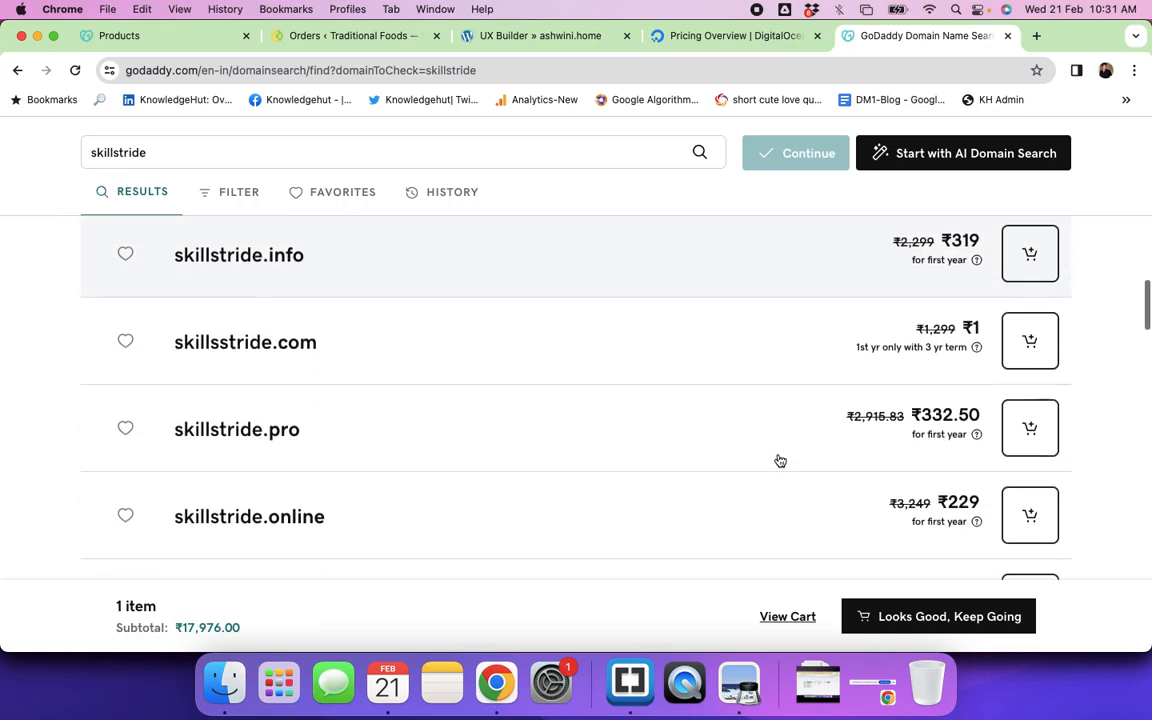
scroll(780, 460, "up", 15)
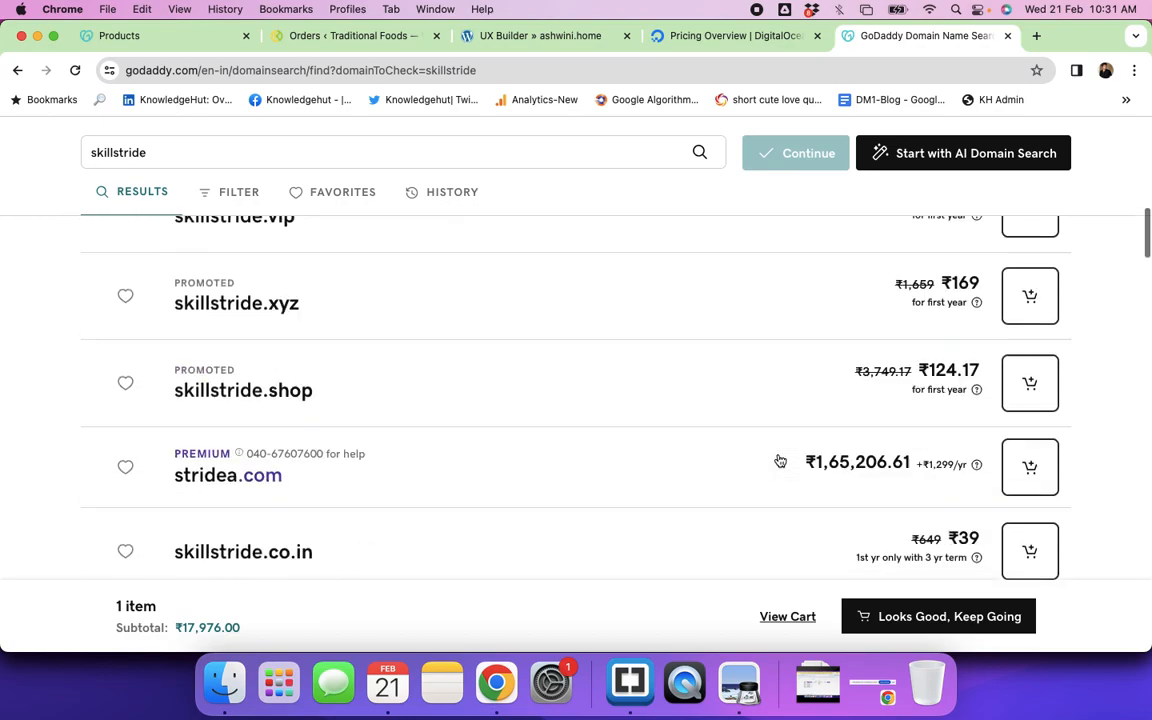
Step: Search learninghub and review results: learninghub.com taken, learninghub.org.in at ₹649/yr
double_click(155, 234)
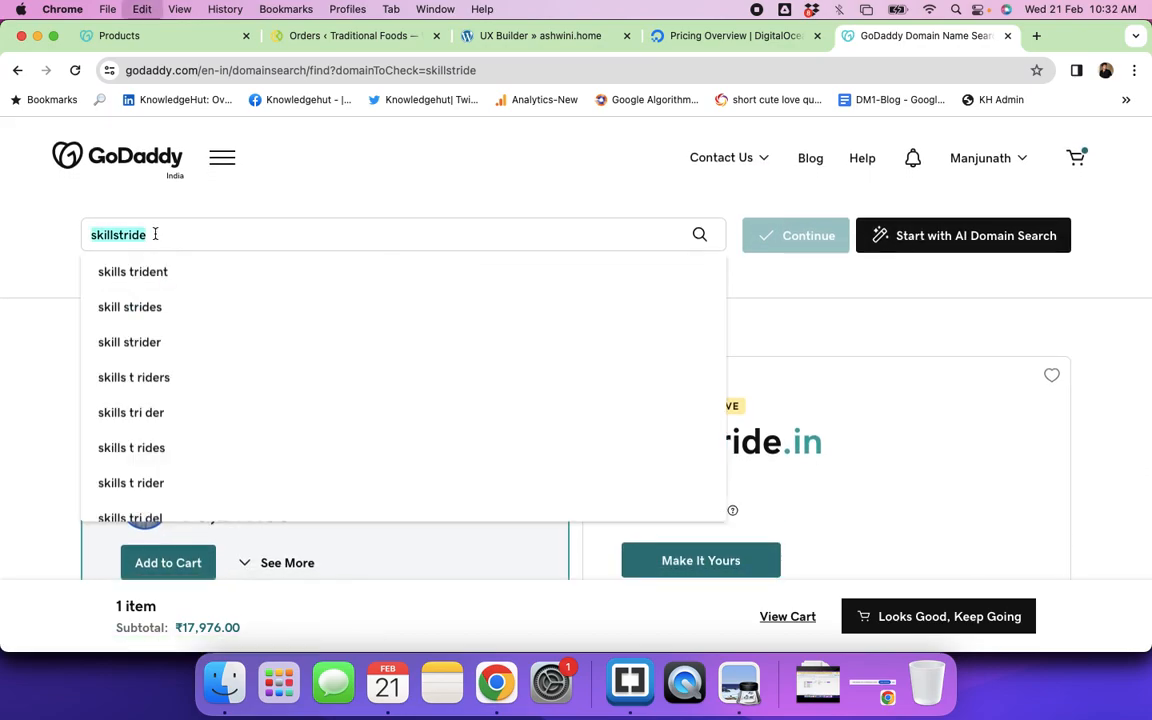
type("lear")
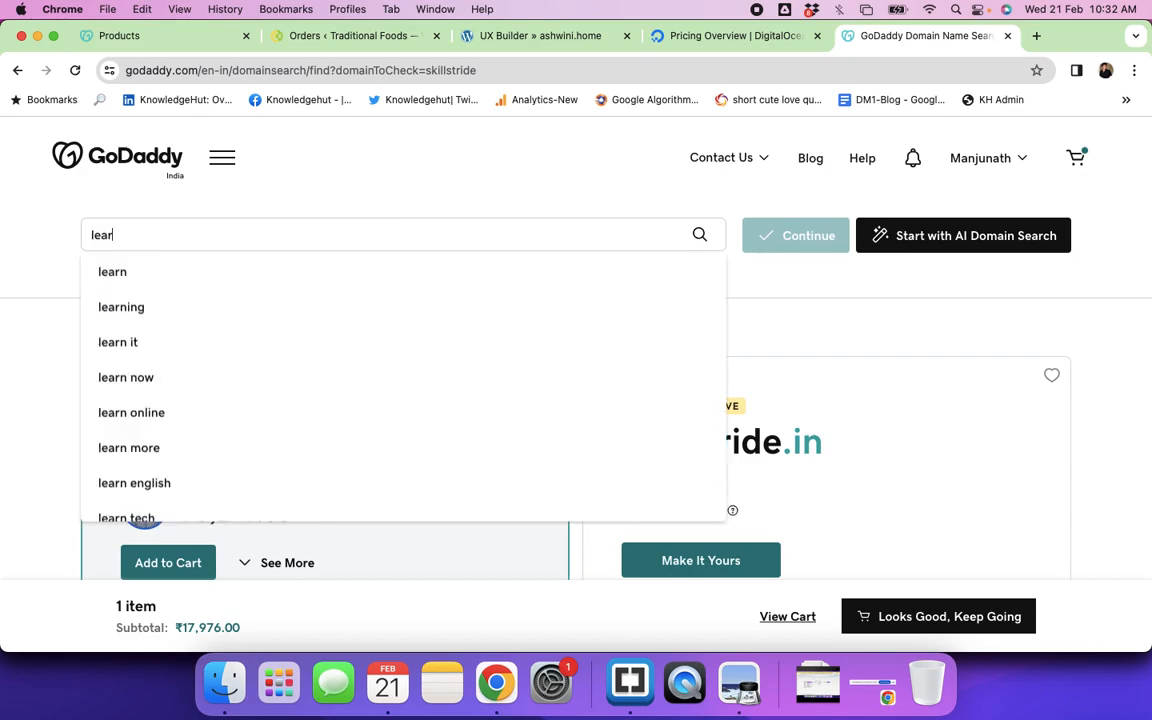
type("ninghub")
key("Return")
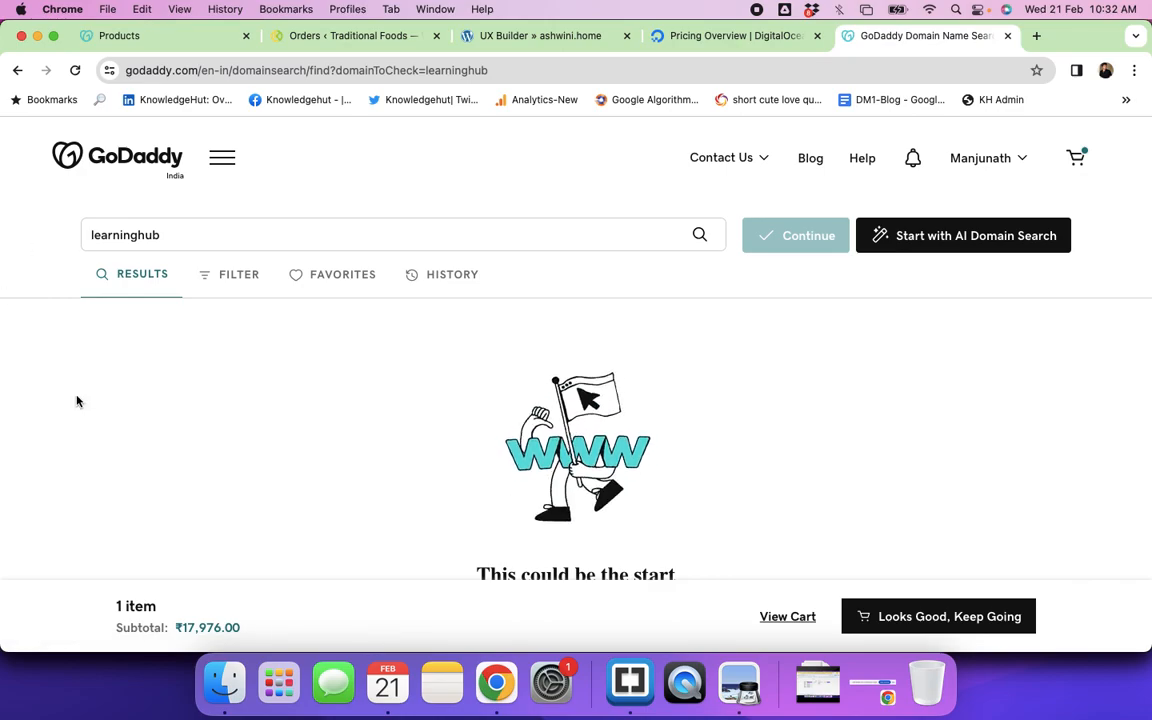
scroll(76, 400, "down", 5)
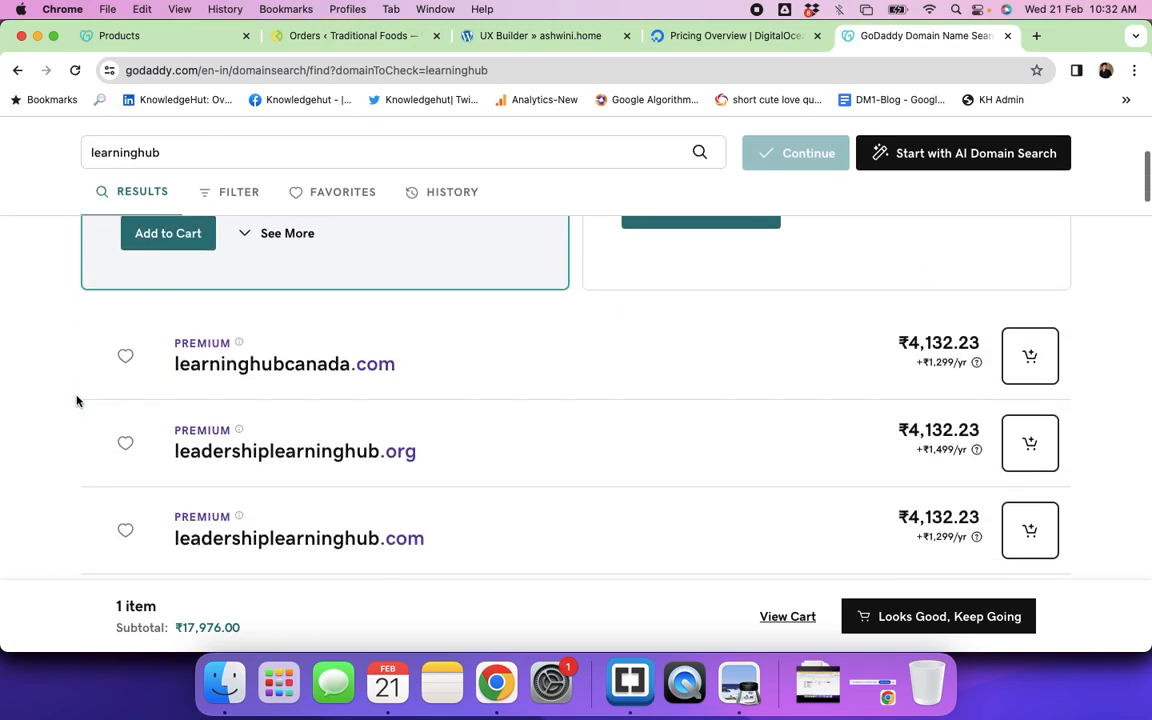
scroll(76, 400, "down", 5)
scroll(76, 400, "down", 4)
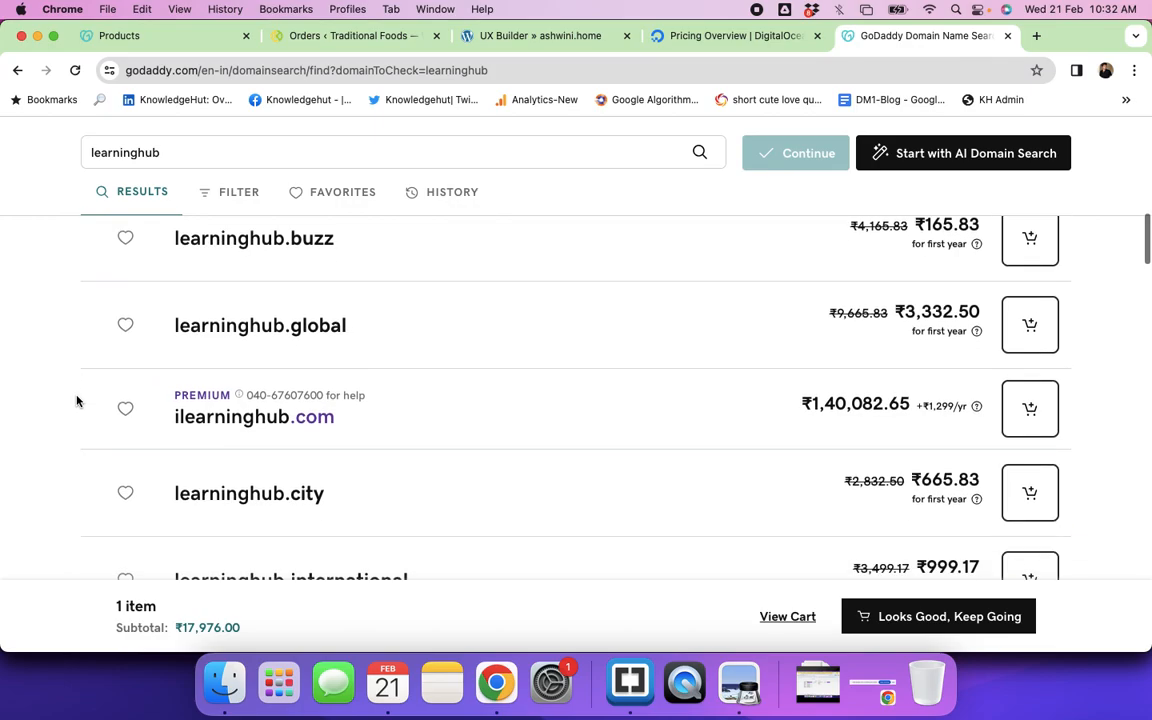
scroll(334, 437, "down", 3)
scroll(337, 437, "down", 6)
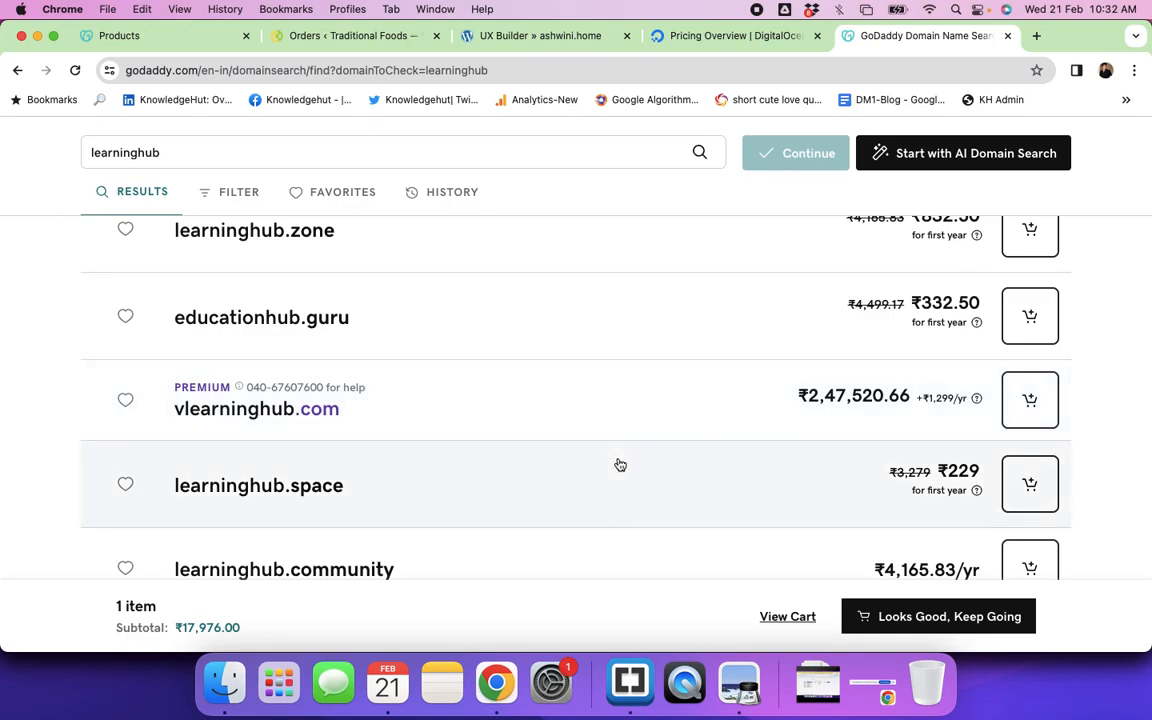
scroll(648, 522, "down", 5)
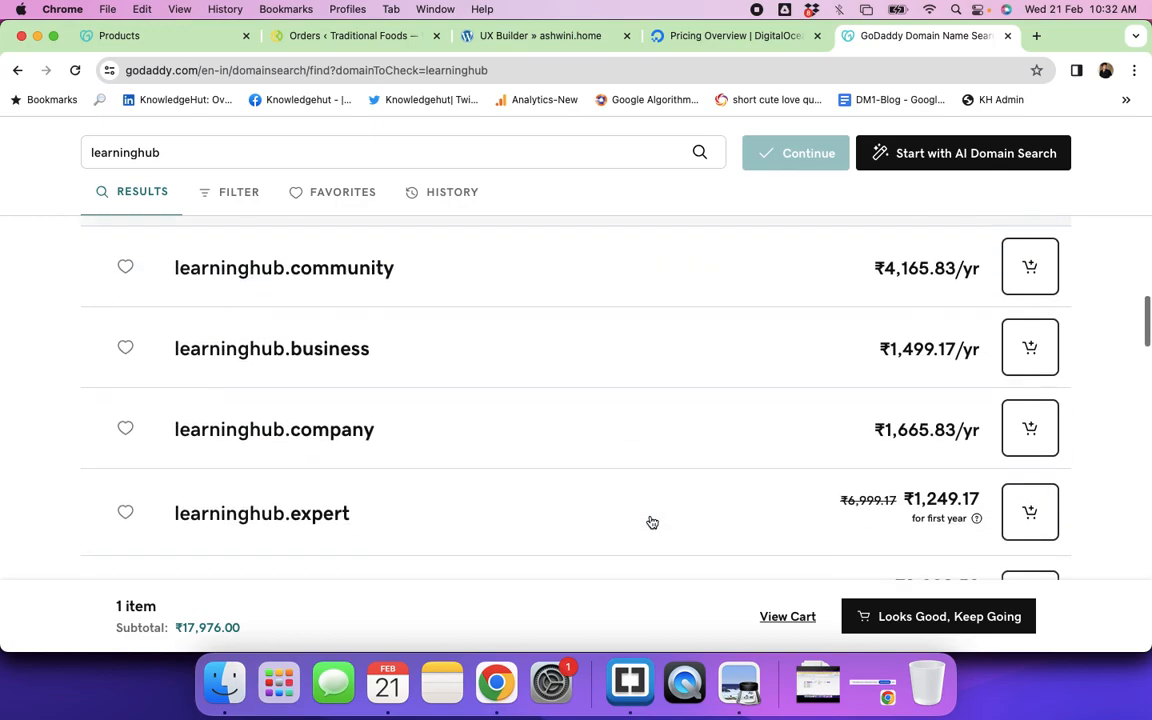
scroll(650, 522, "up", 15)
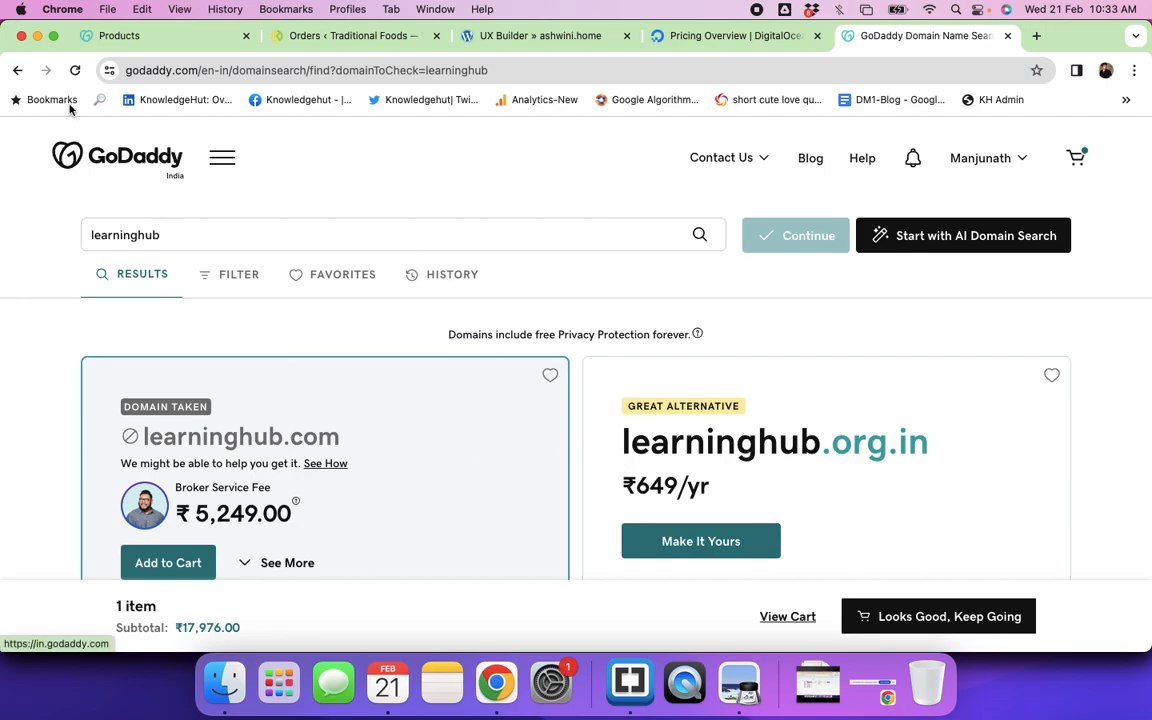
Step: Return to the skillstride results and add skillstride.in to the cart
left_click(17, 70)
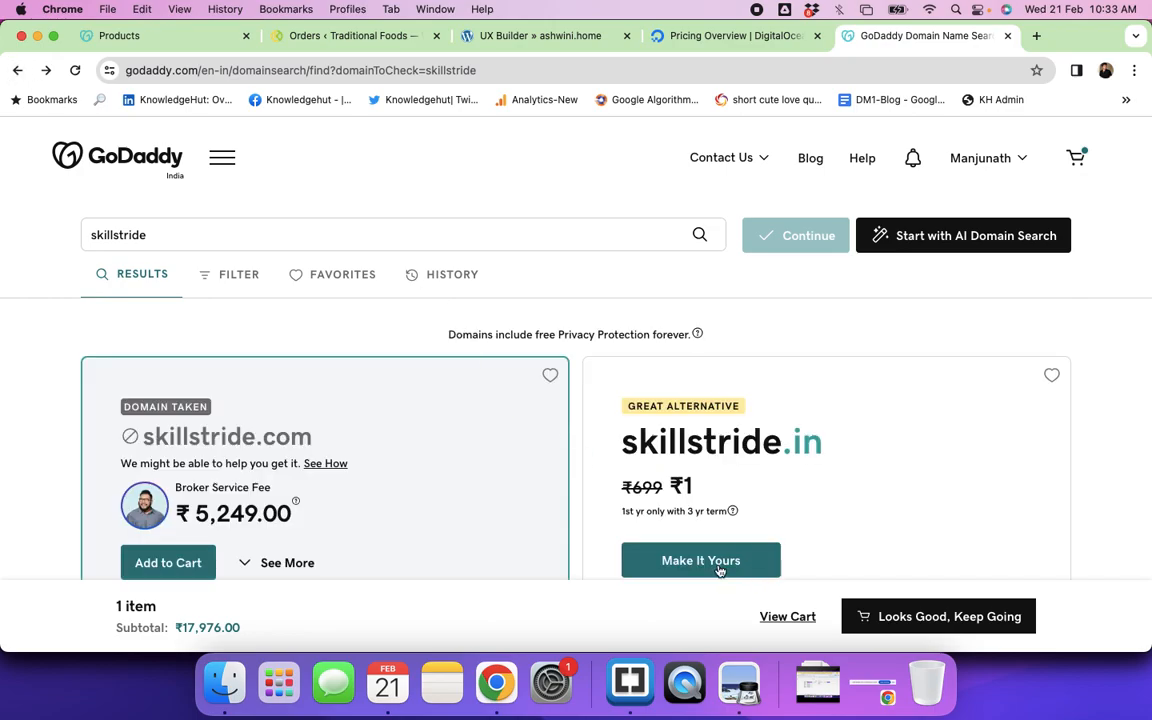
scroll(718, 568, "down", 2)
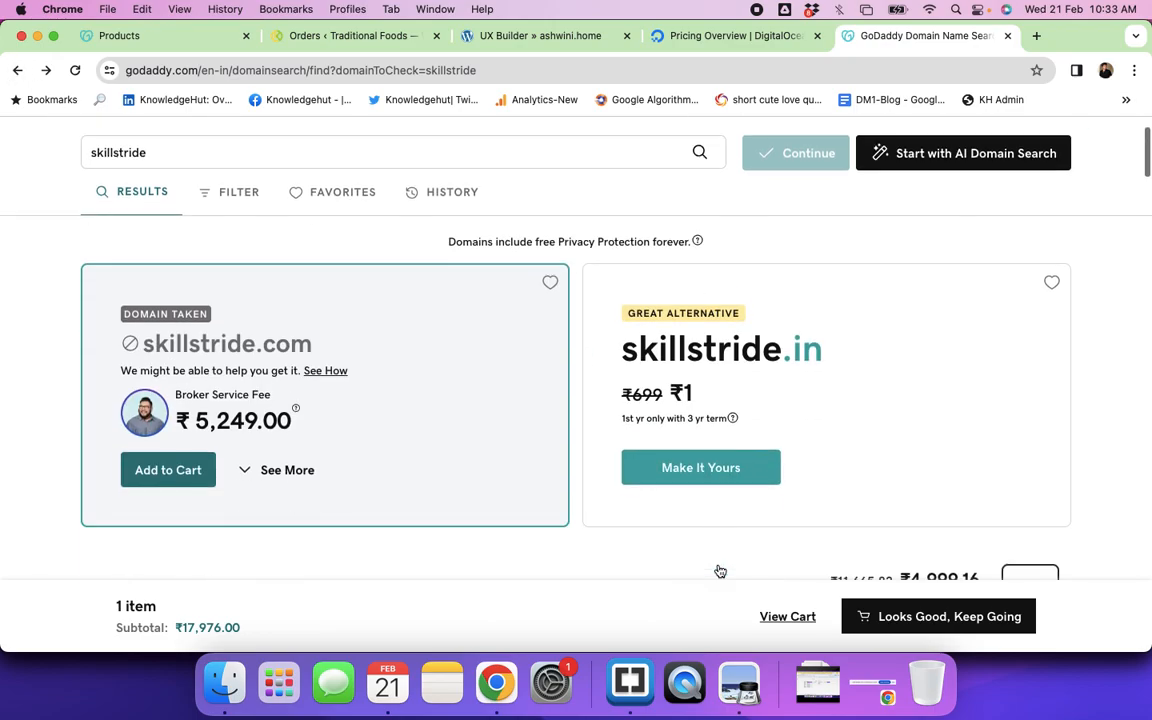
left_click(711, 468)
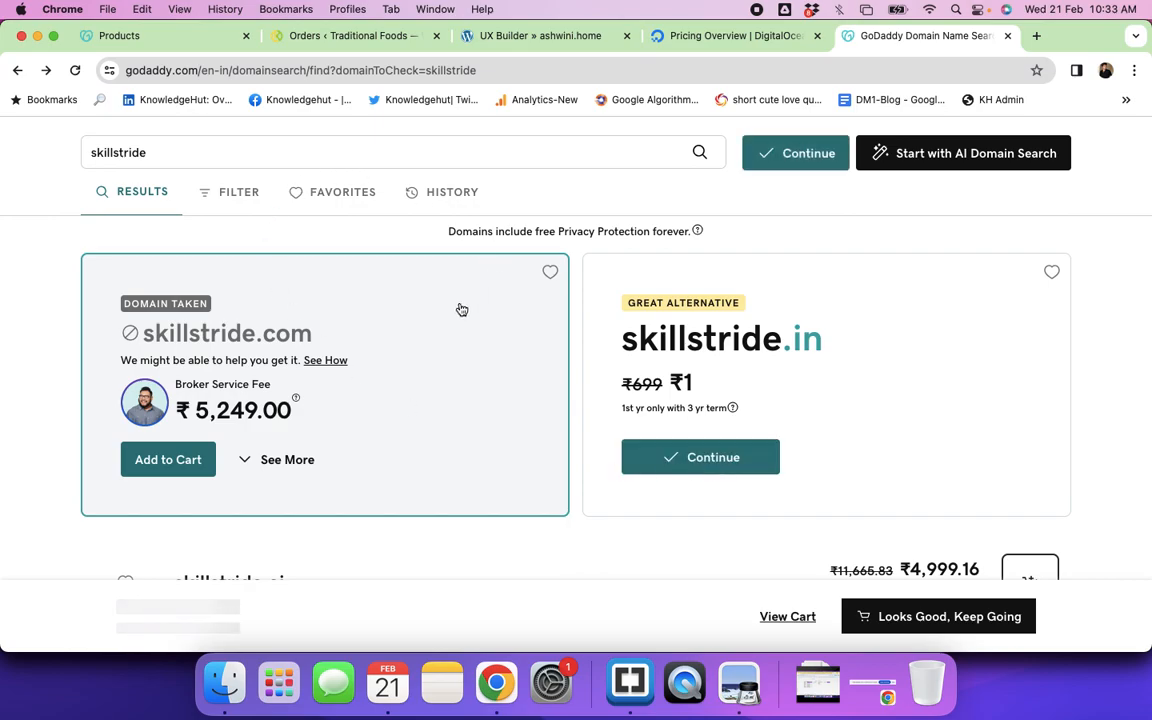
Step: Open the AI Domain Search prompt
scroll(790, 338, "down", 3)
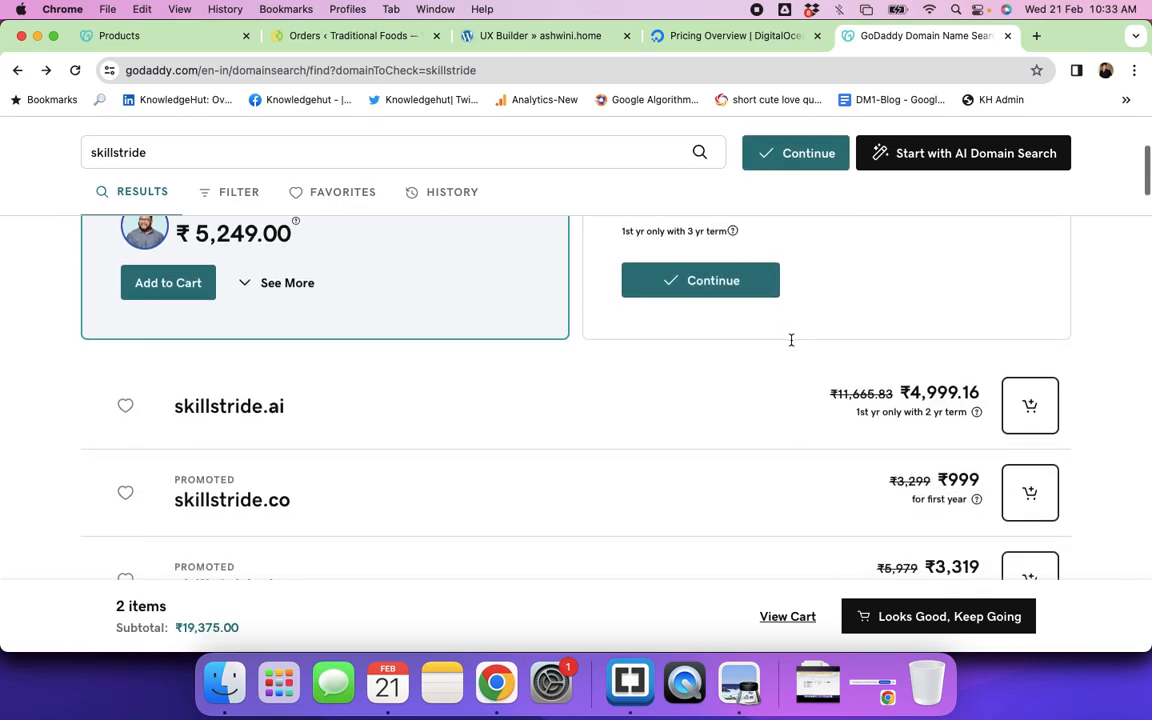
left_click(962, 152)
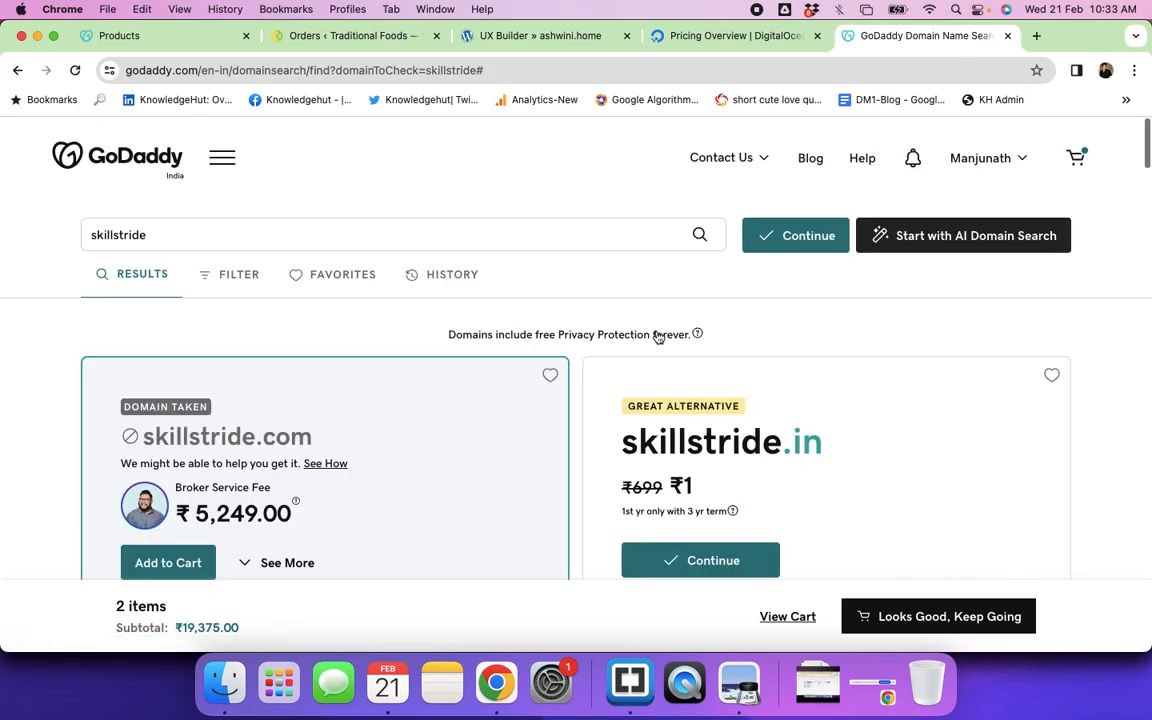
left_click(962, 243)
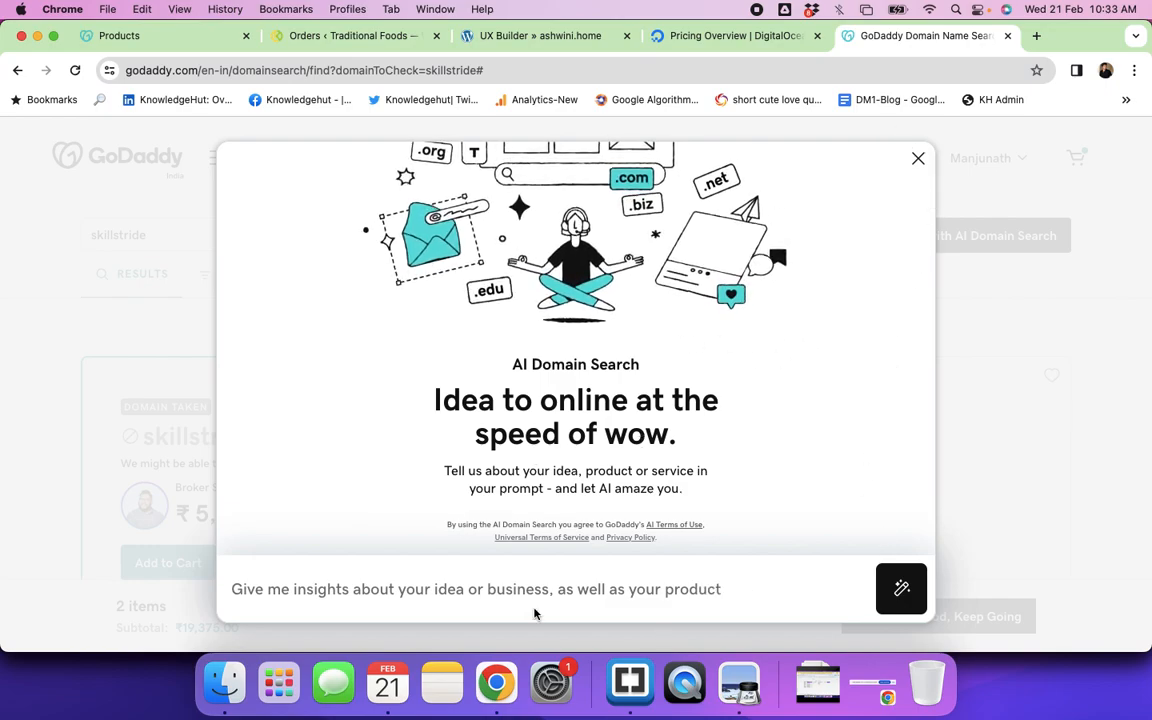
Step: Ask AI Domain Search for domains for a website about weight loss organic products
left_click(409, 595)
type("i w")
key("BackSpace")
key("BackSpace")
key("BackSpace")
type("I want to sa")
key("BackSpace")
type("tart a wbsite")
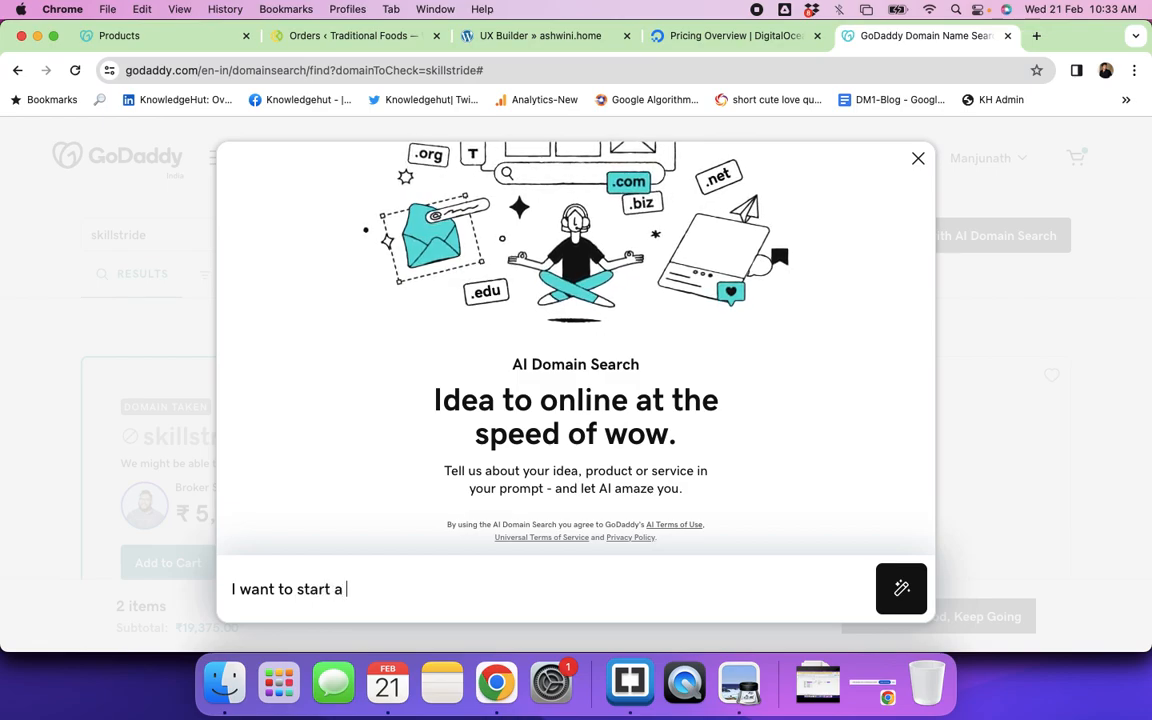
key("BackSpace")
key("BackSpace")
key("BackSpace")
key("BackSpace")
key("BackSpace")
key("BackSpace")
key("BackSpace")
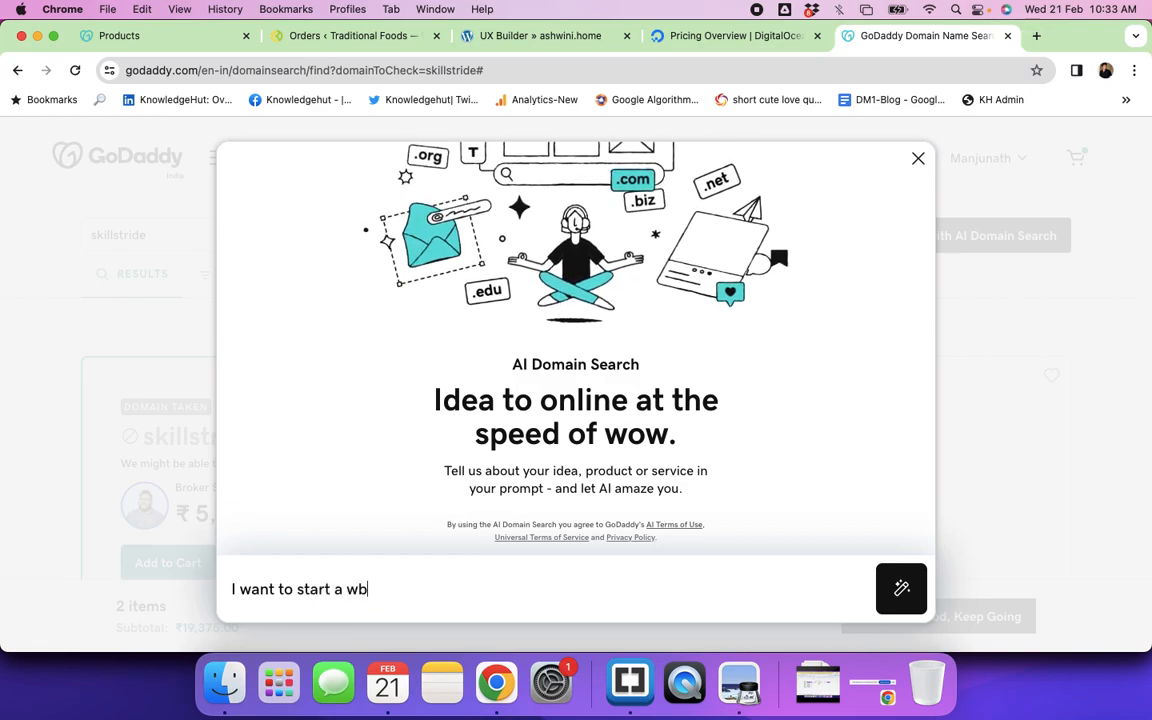
type("websiet")
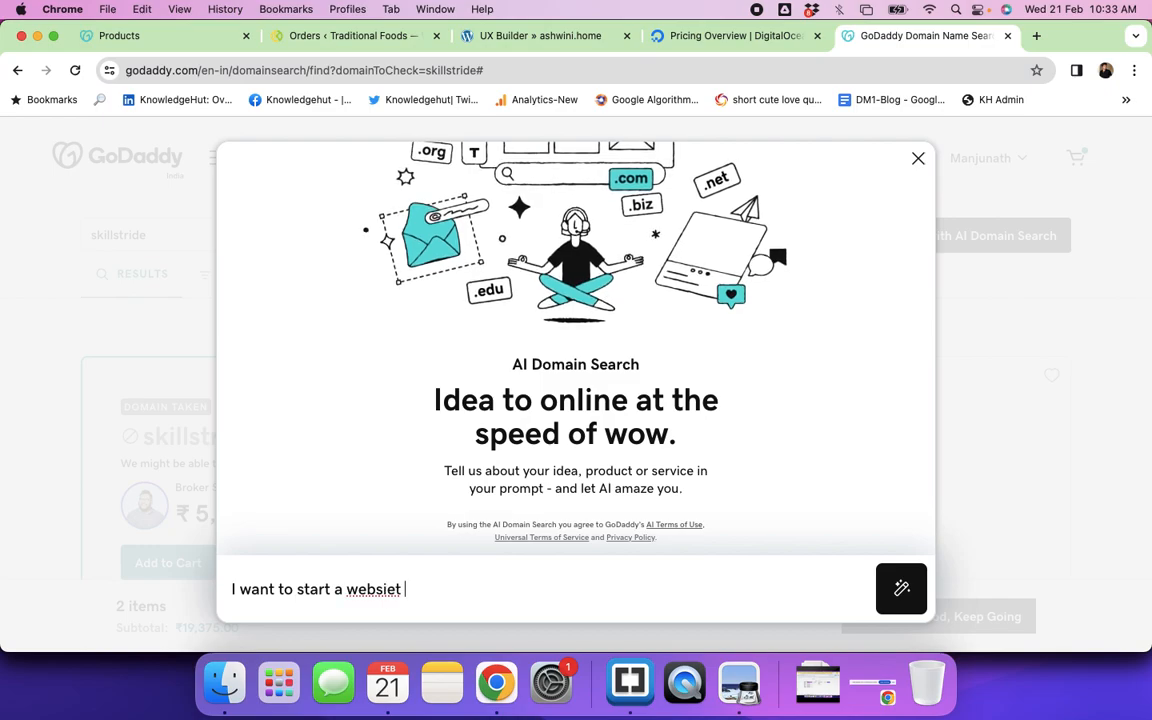
key("BackSpace")
key("BackSpace")
key("BackSpace")
type("ite related to weight")
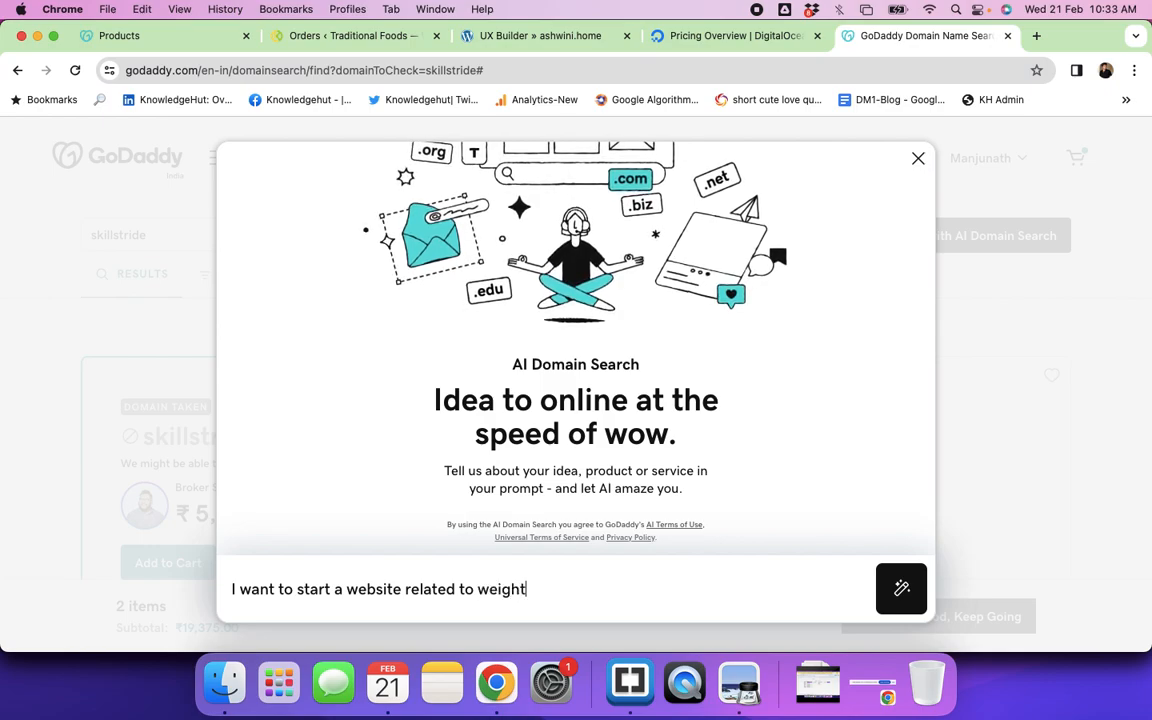
type("loss prod")
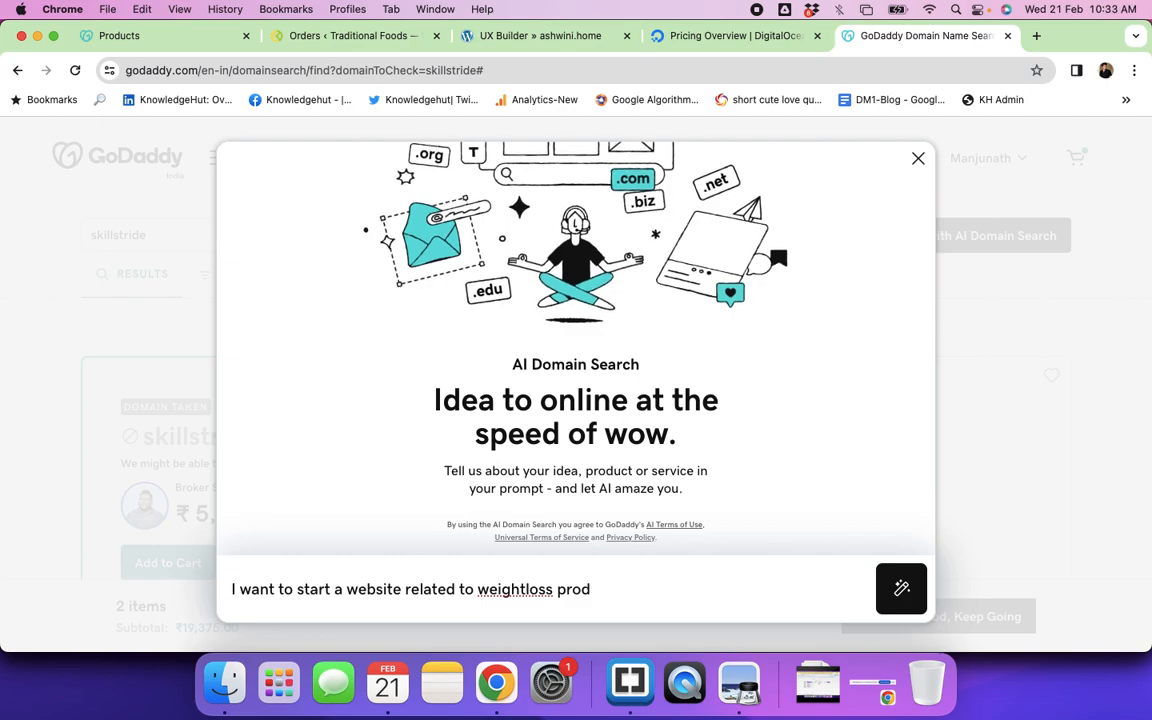
key("BackSpace")
key("BackSpace")
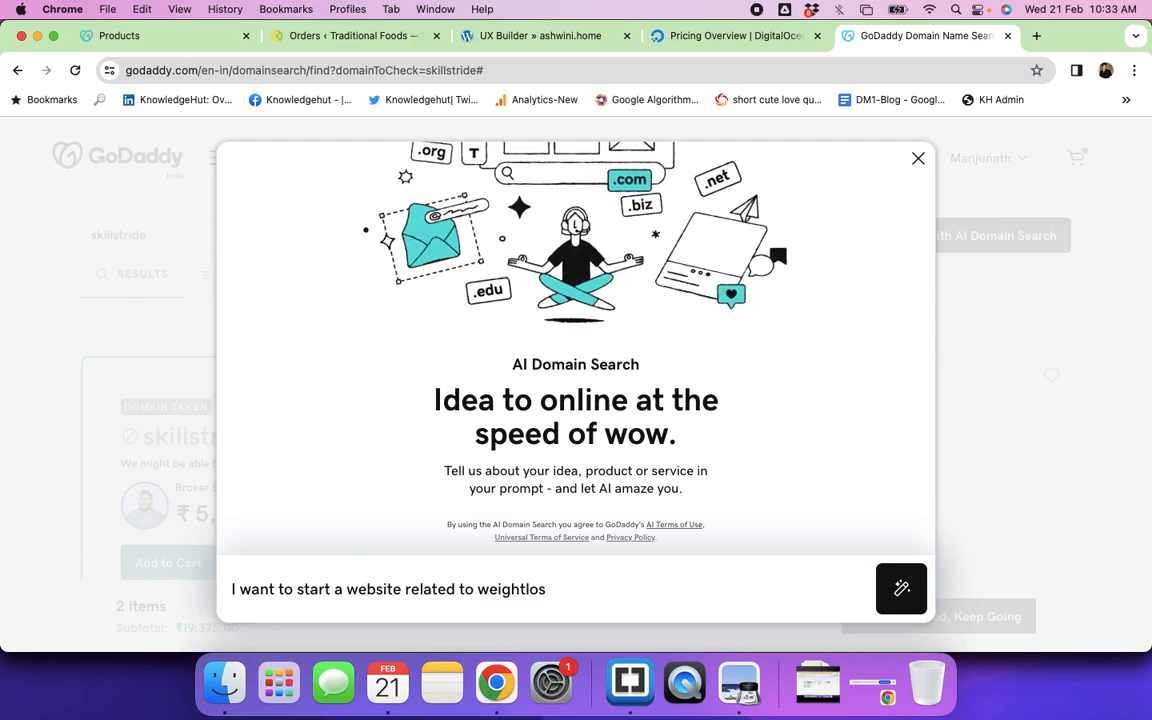
type("oss org")
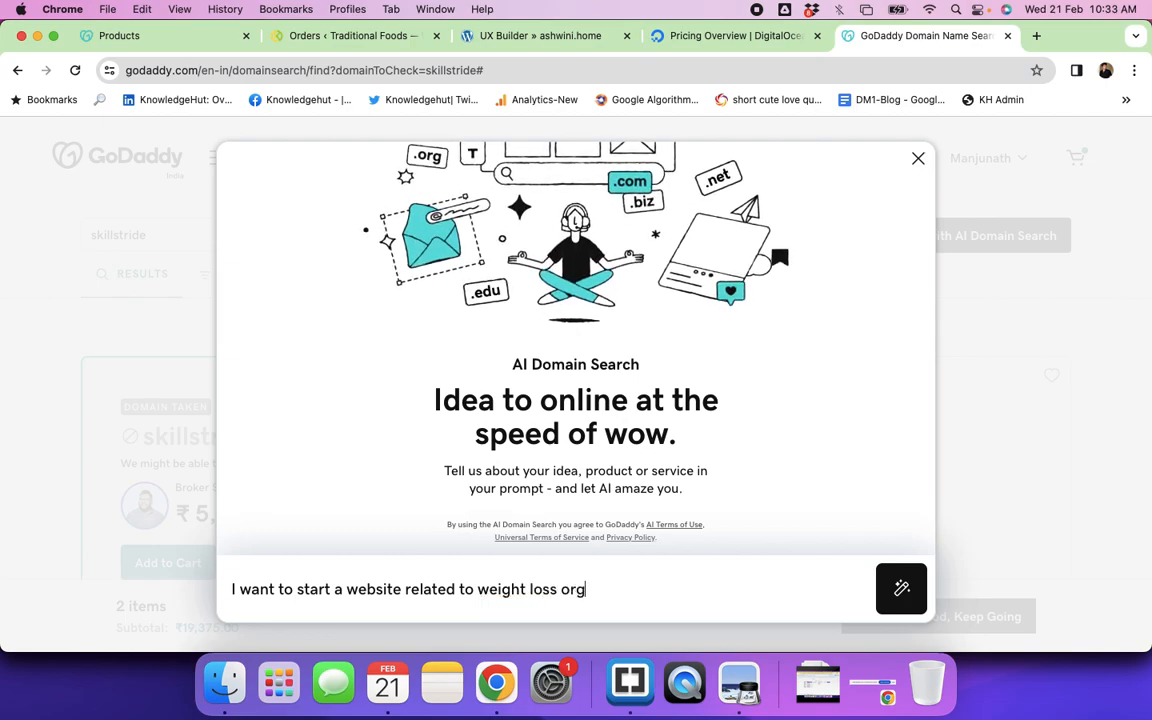
type("anic product")
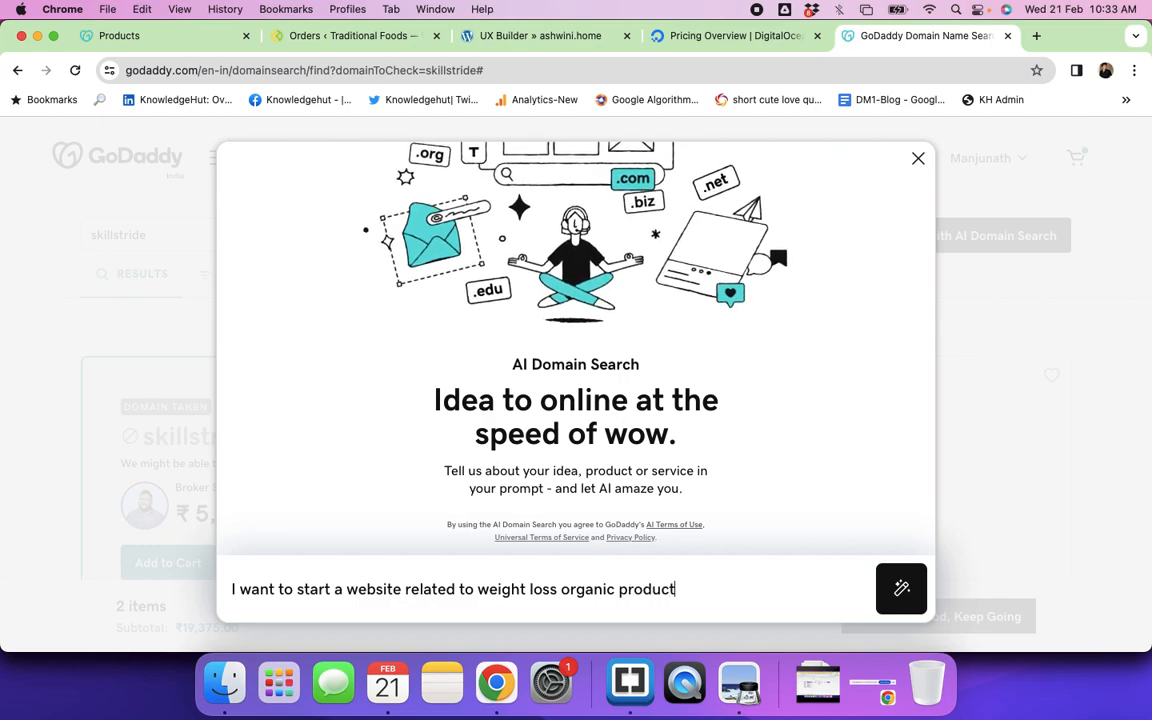
key("Return")
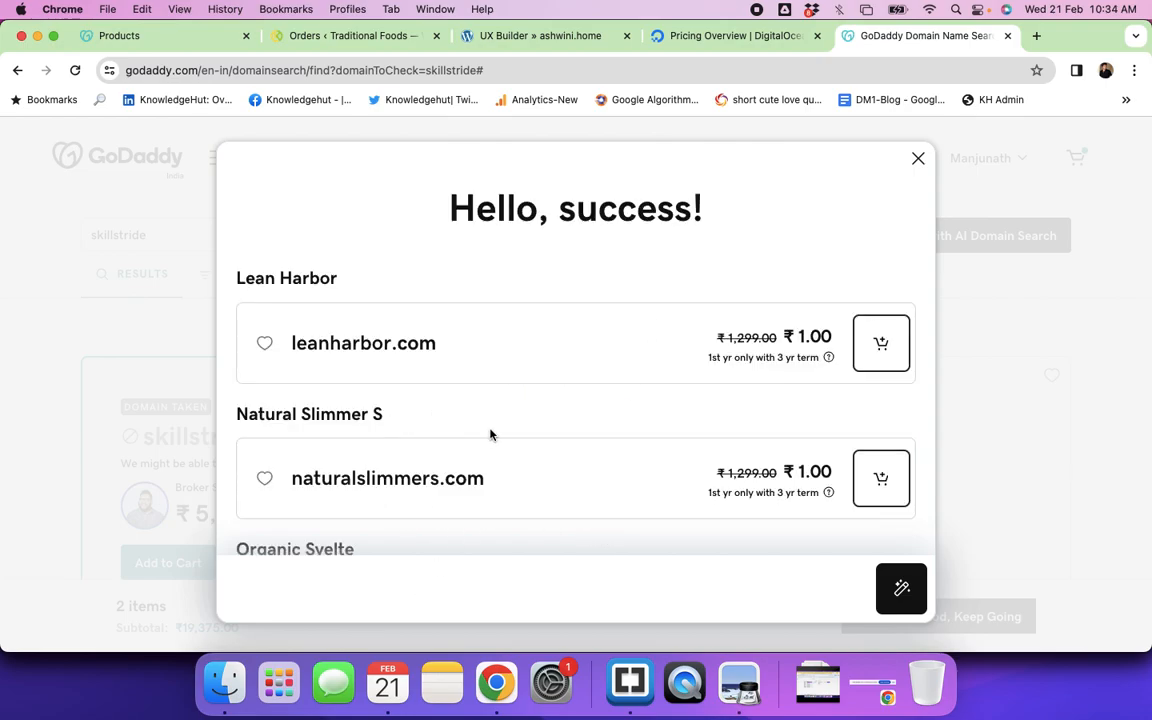
Step: Browse the 'Hello, success!' domain suggestions, then close the dialog
scroll(490, 434, "down", 3)
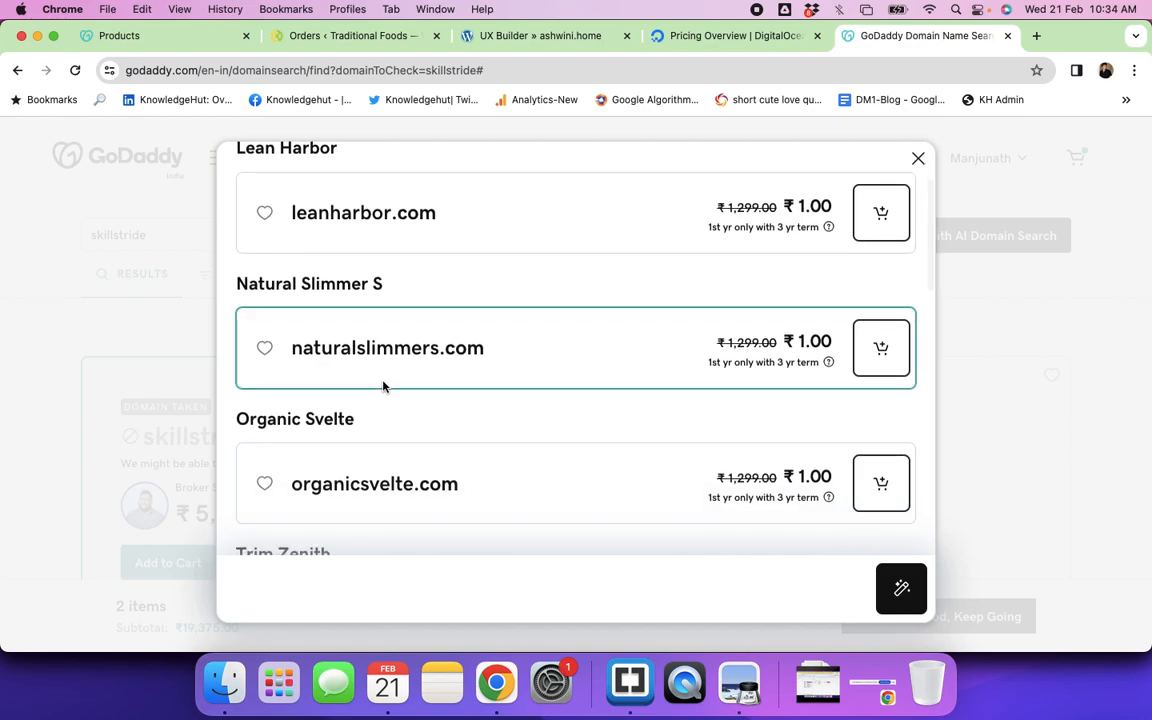
scroll(382, 386, "down", 3)
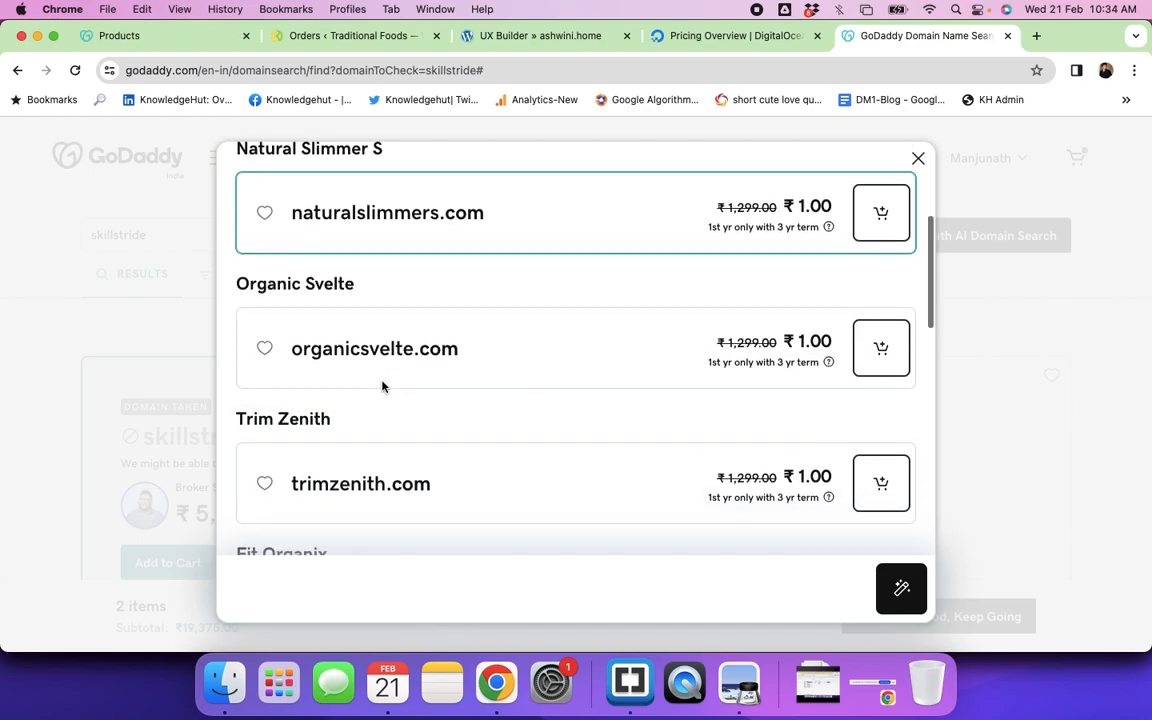
scroll(434, 373, "down", 3)
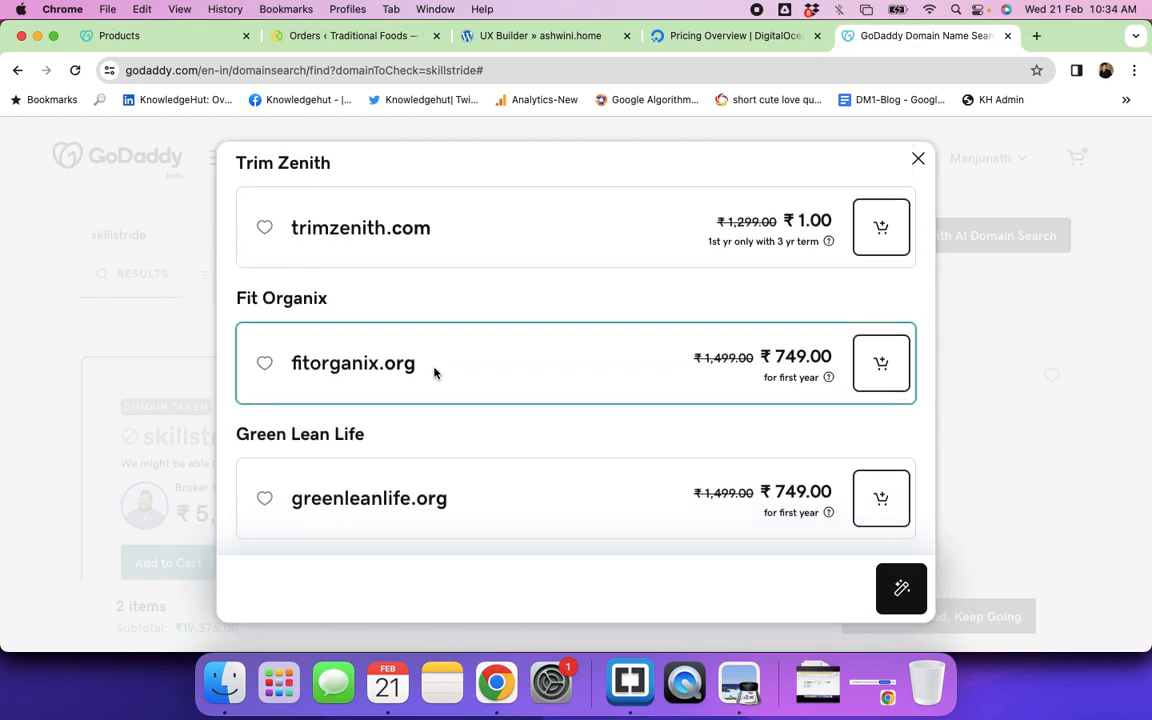
scroll(434, 373, "down", 2)
scroll(434, 373, "down", 2)
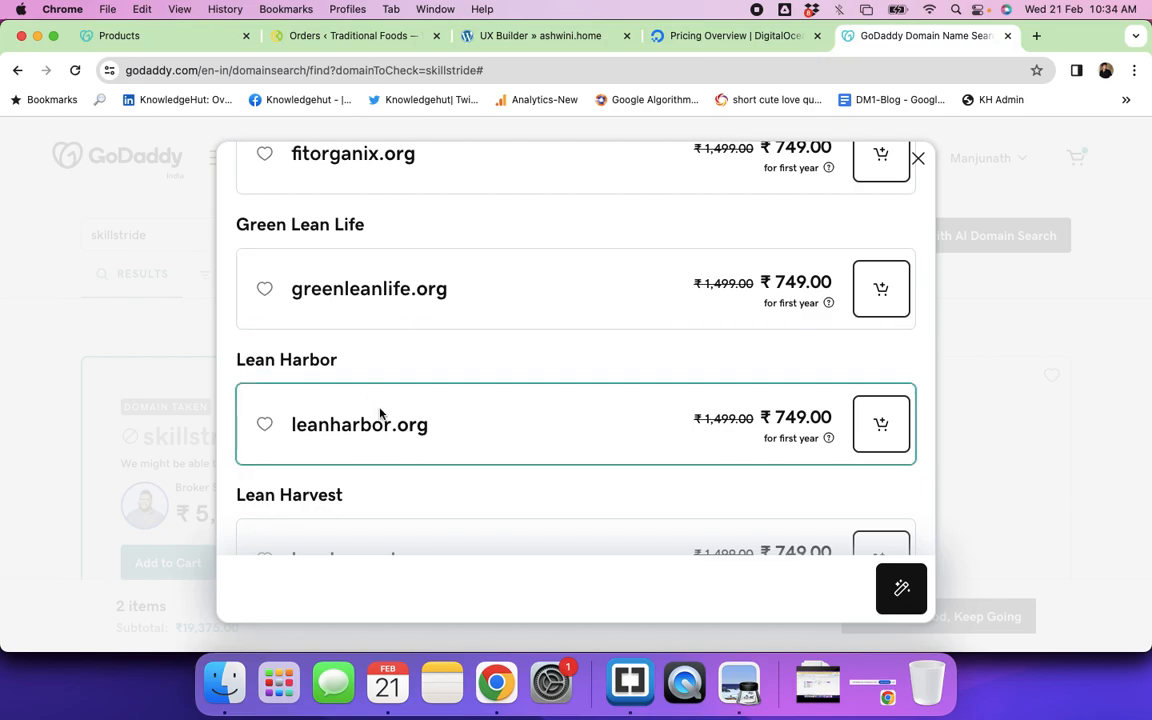
scroll(427, 441, "down", 6)
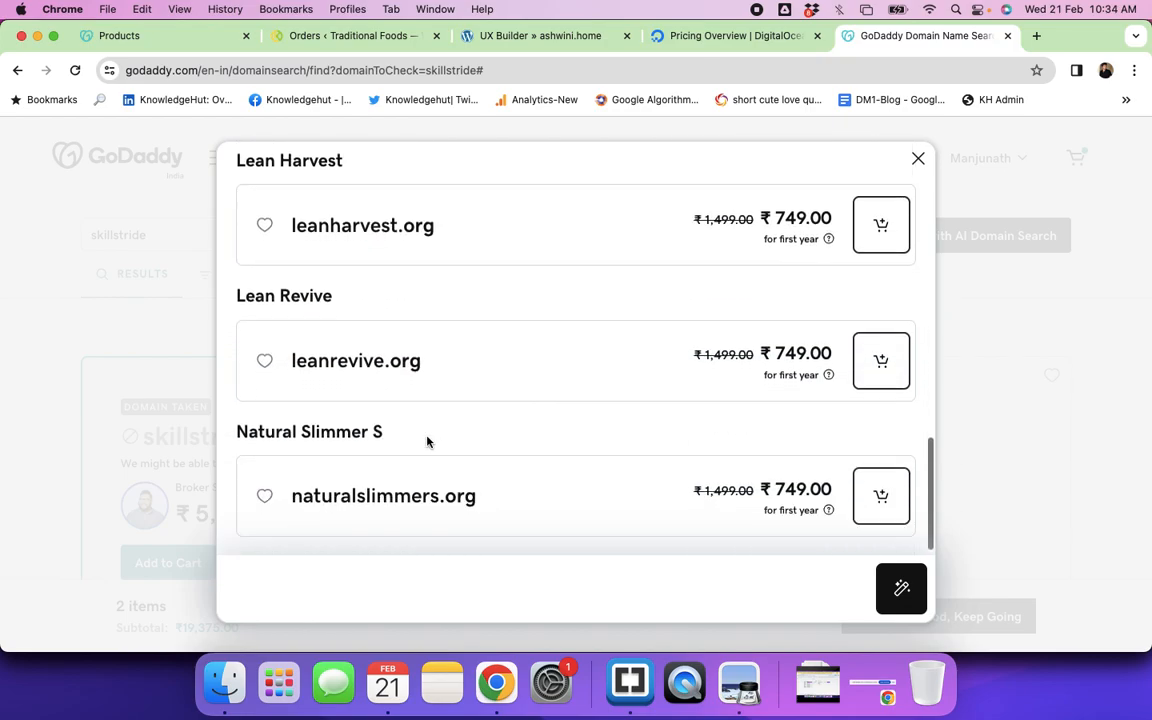
scroll(427, 441, "up", 15)
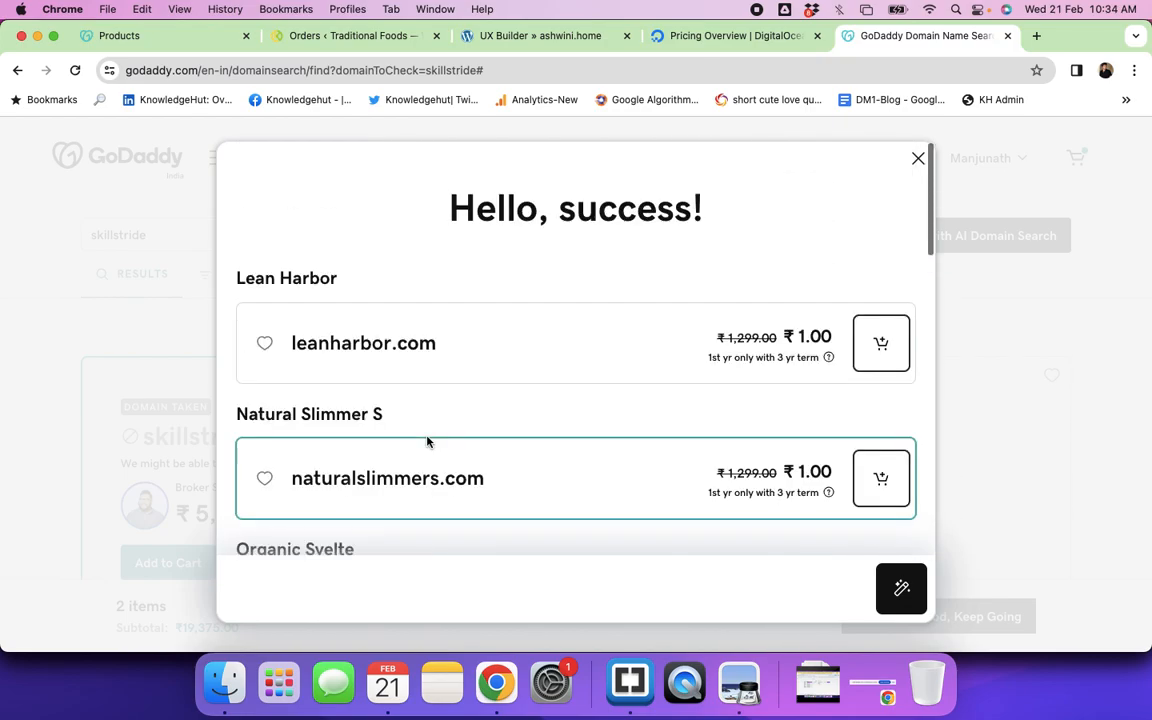
left_click(916, 162)
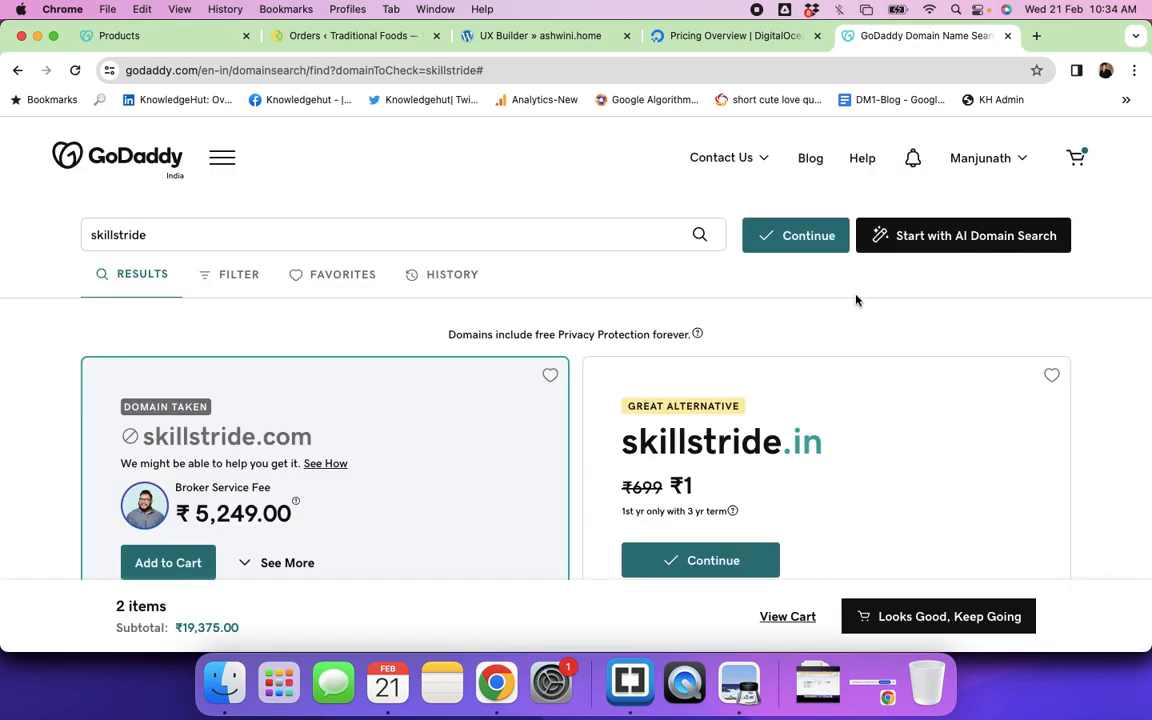
Step: Remove the Website Security plan from the cart
left_click(1075, 158)
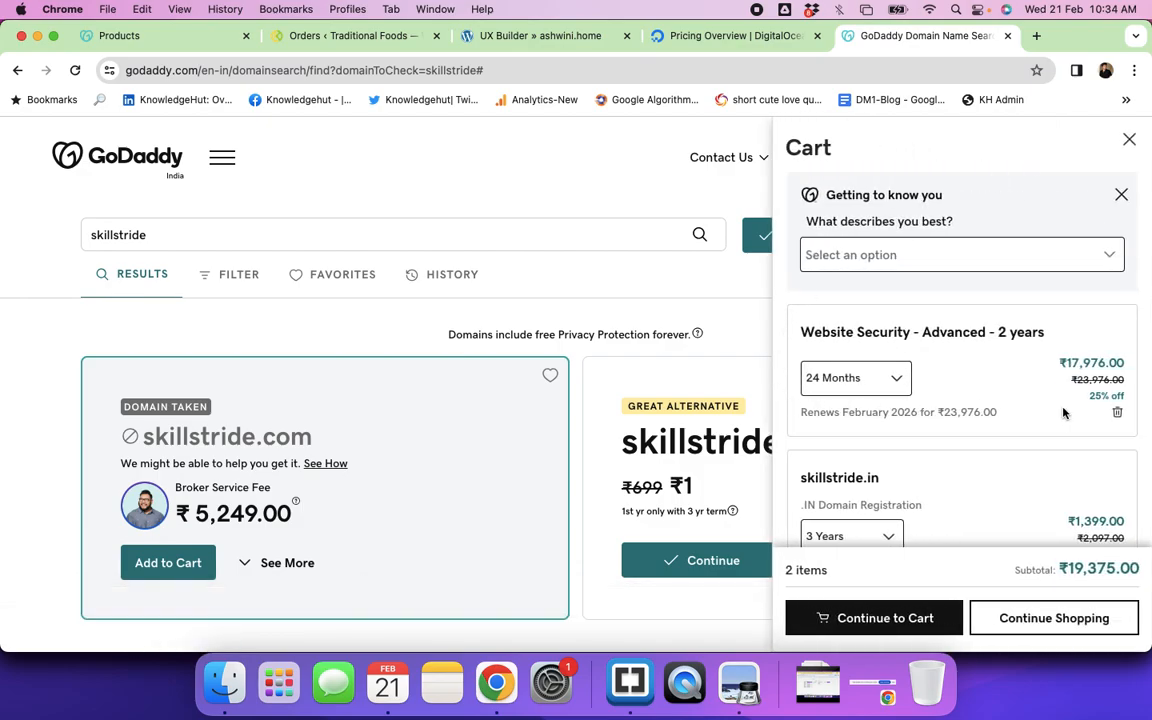
left_click(1119, 414)
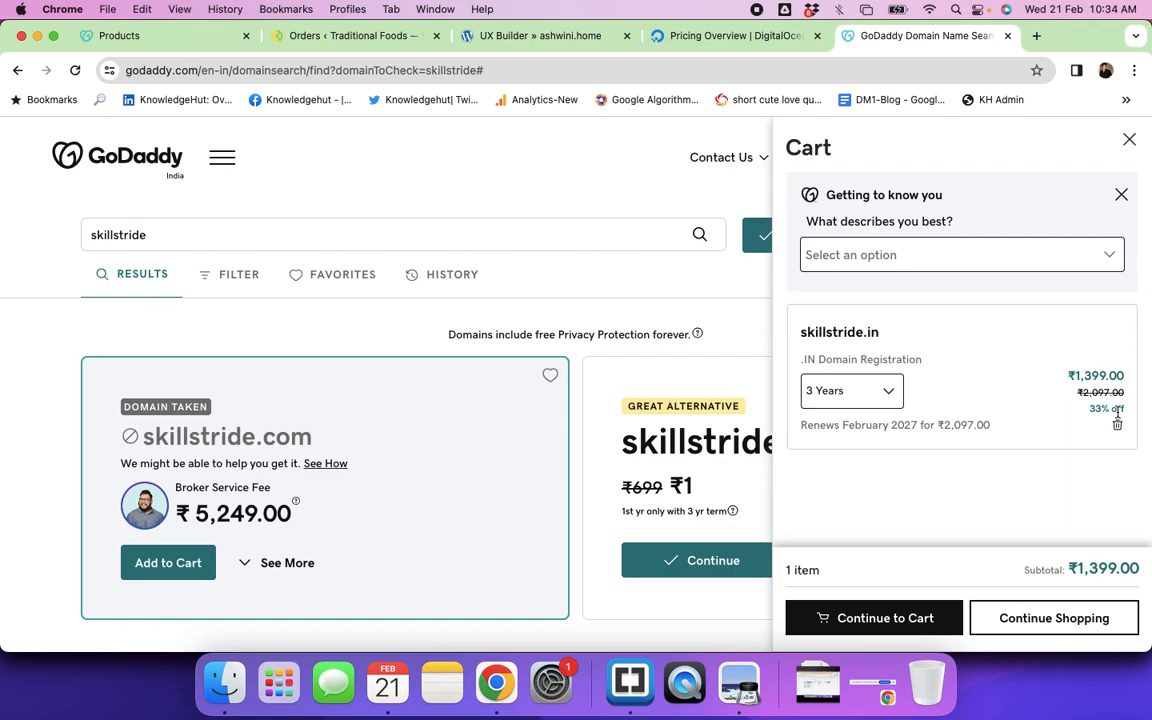
left_click(535, 187)
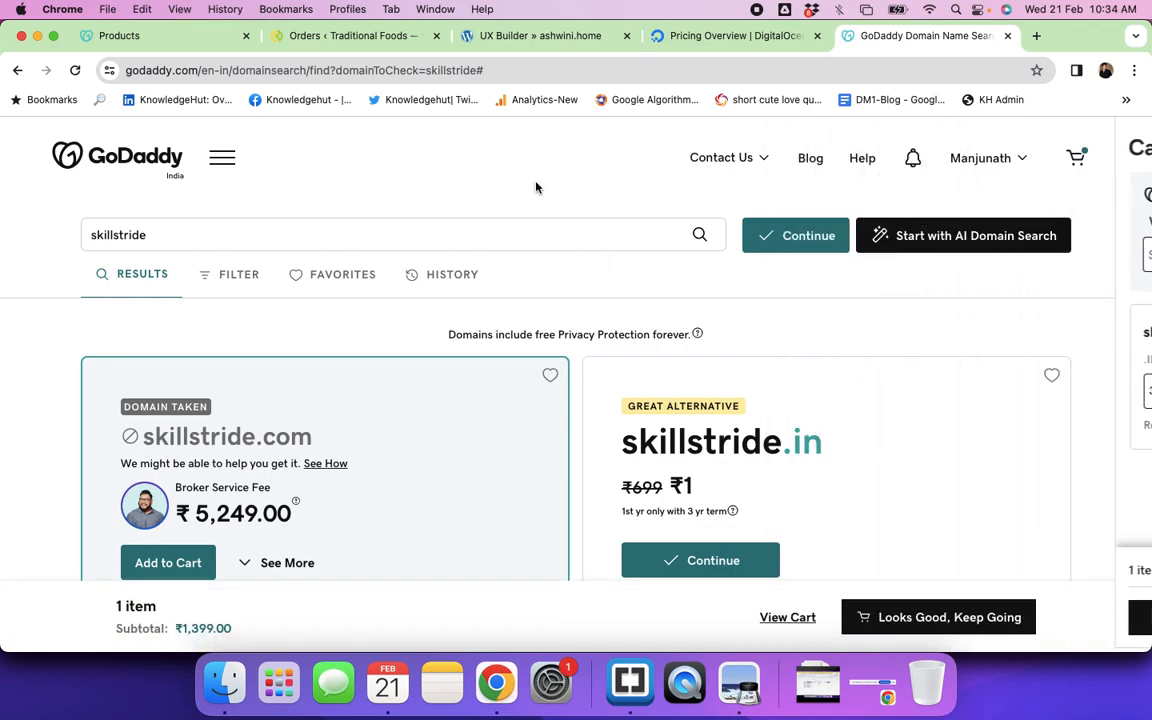
left_click(1002, 164)
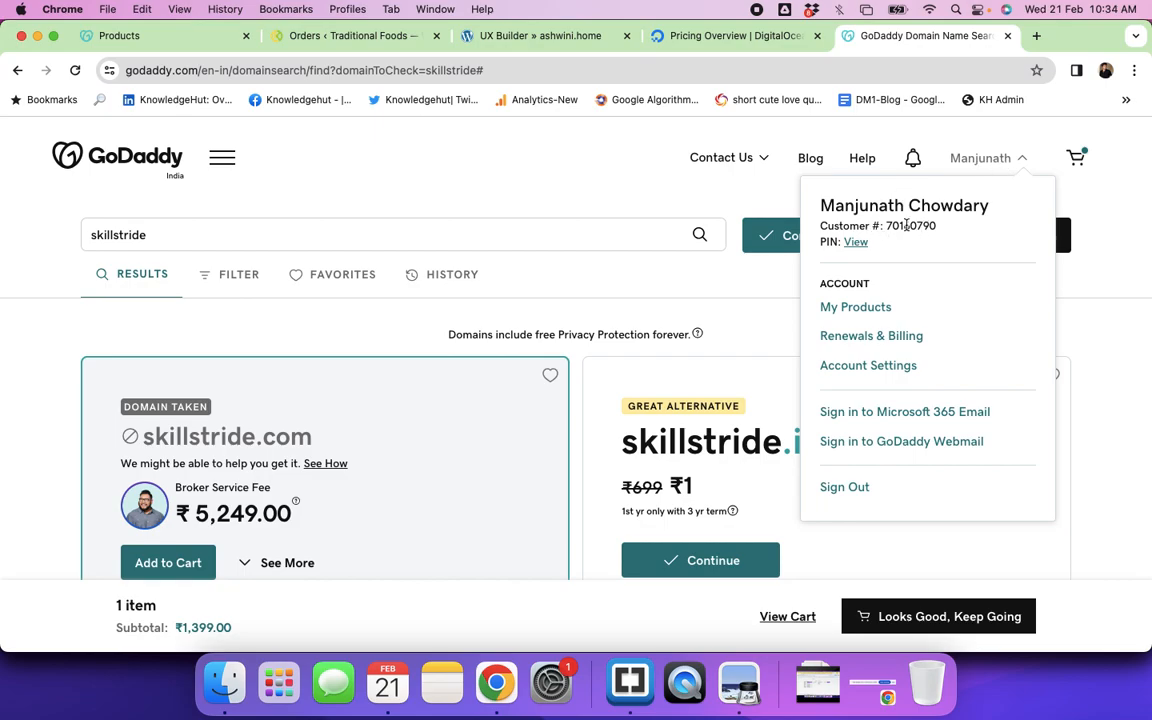
left_click(640, 172)
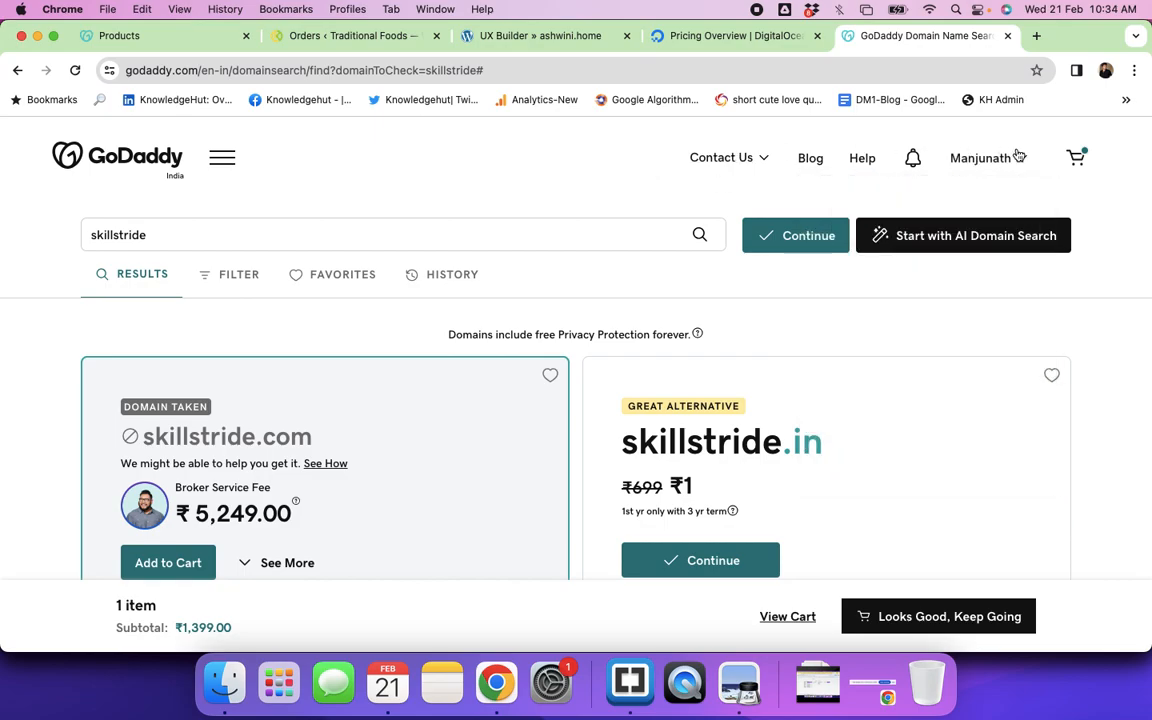
left_click(1024, 162)
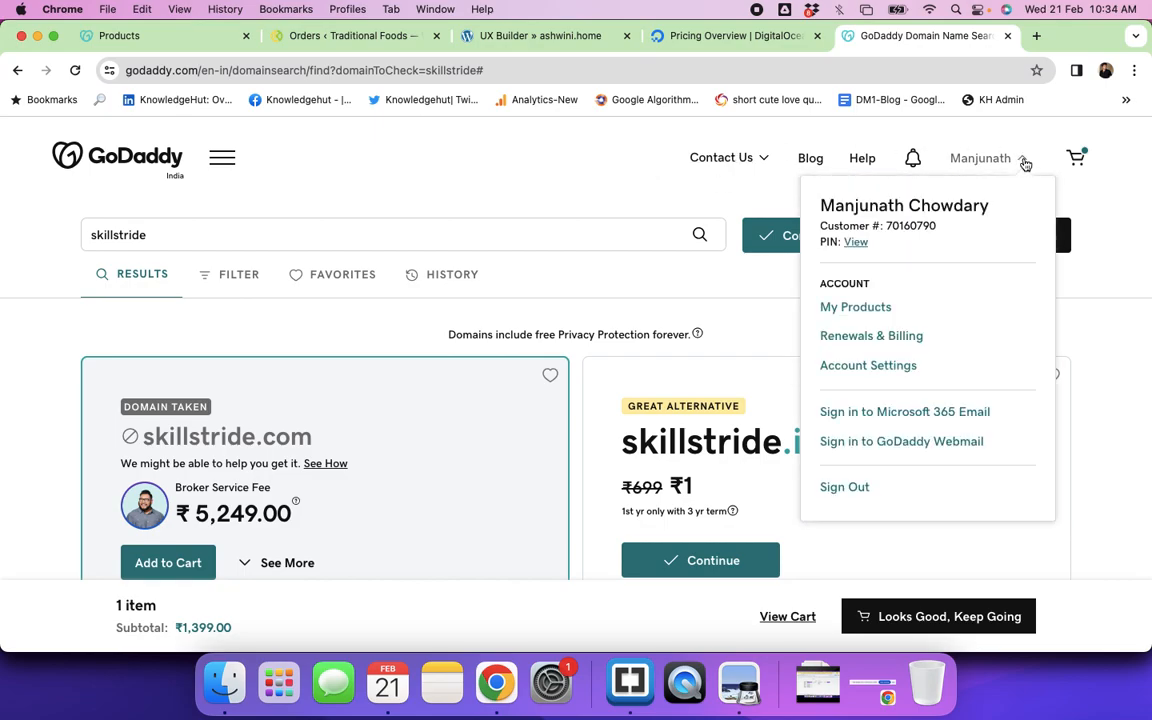
Step: Set skillstride.in's registration to 1 Year (₹579.00) and proceed from the cart
left_click(1075, 158)
scroll(965, 420, "down", 2)
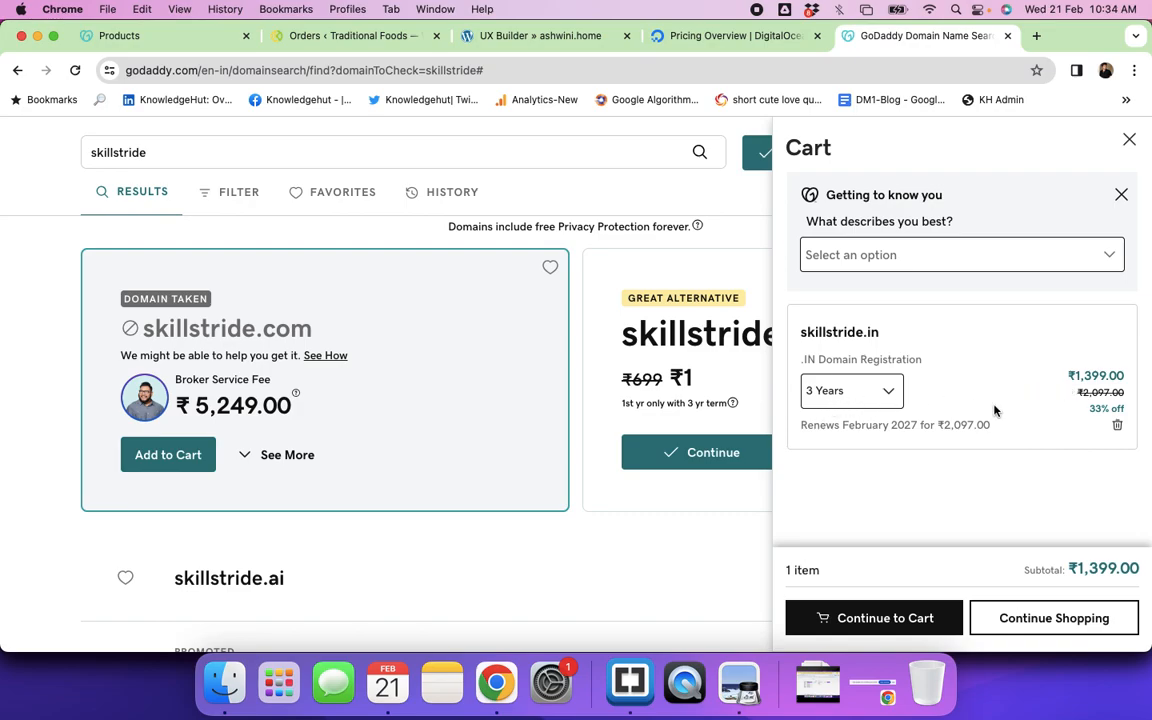
left_click(892, 396)
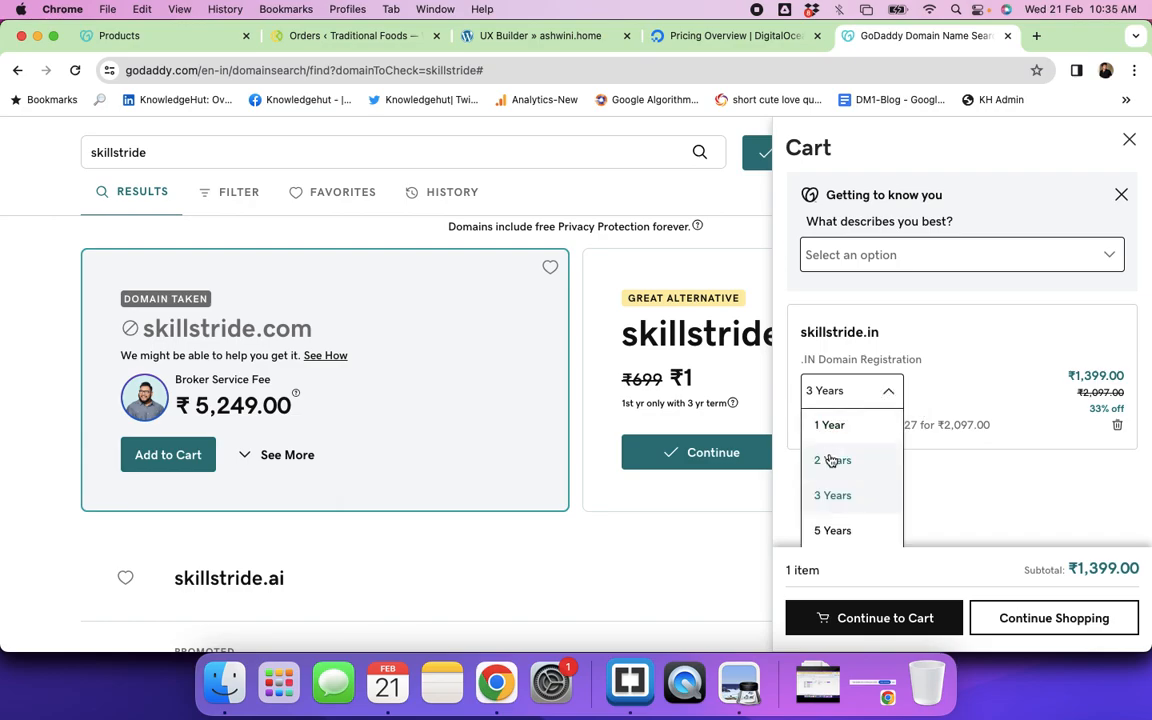
left_click(829, 459)
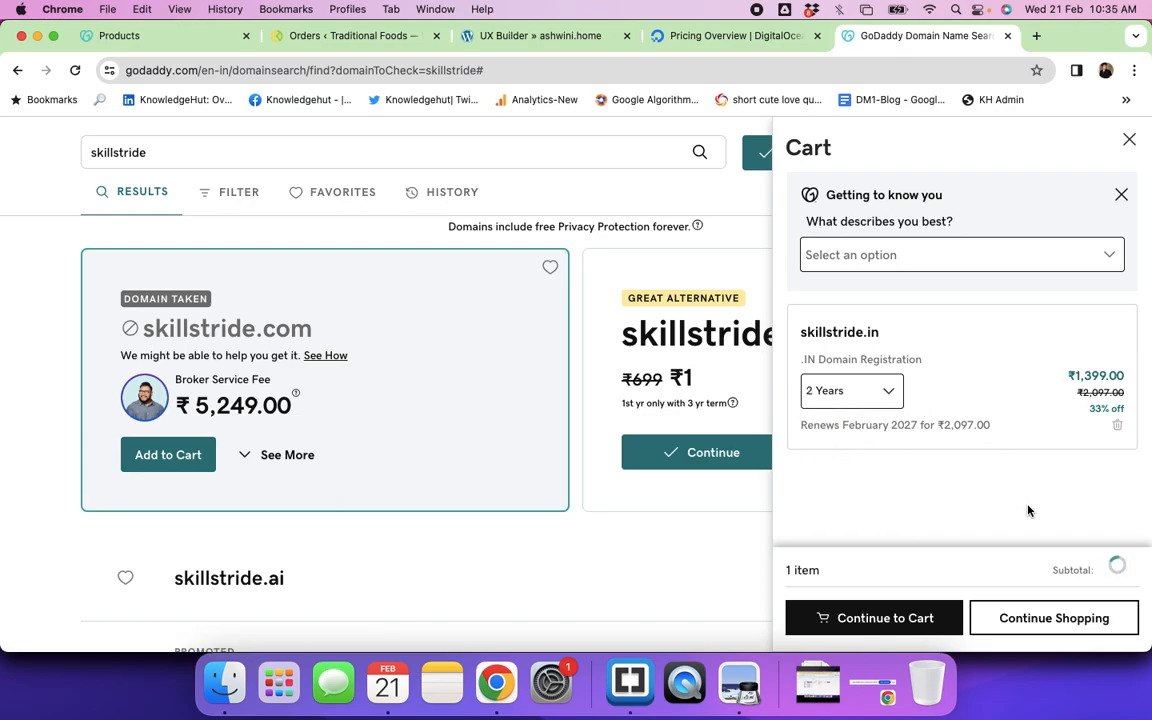
left_click(889, 391)
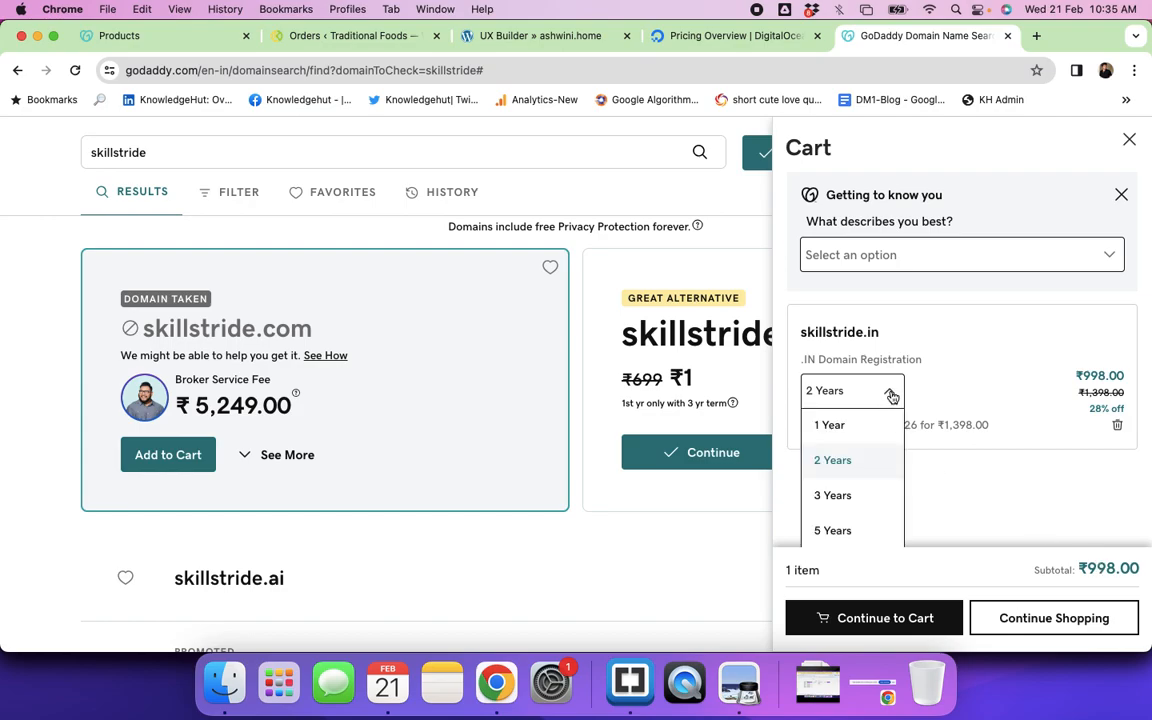
left_click(841, 427)
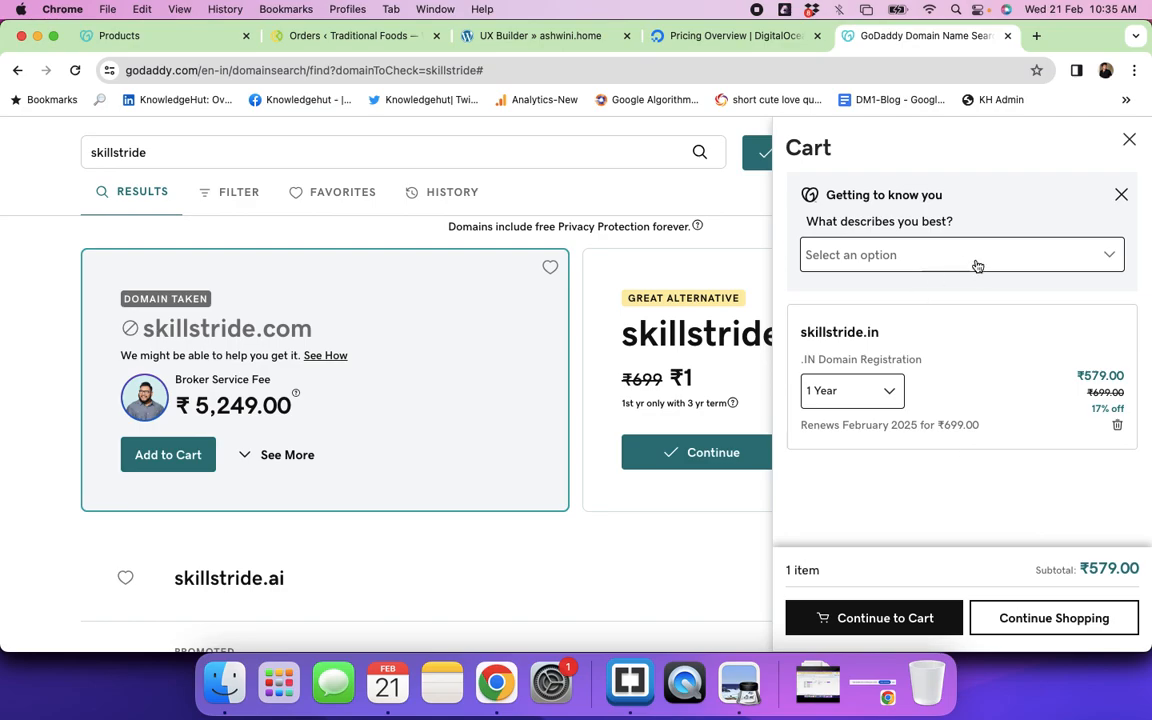
scroll(1005, 532, "down", 3)
left_click(903, 626)
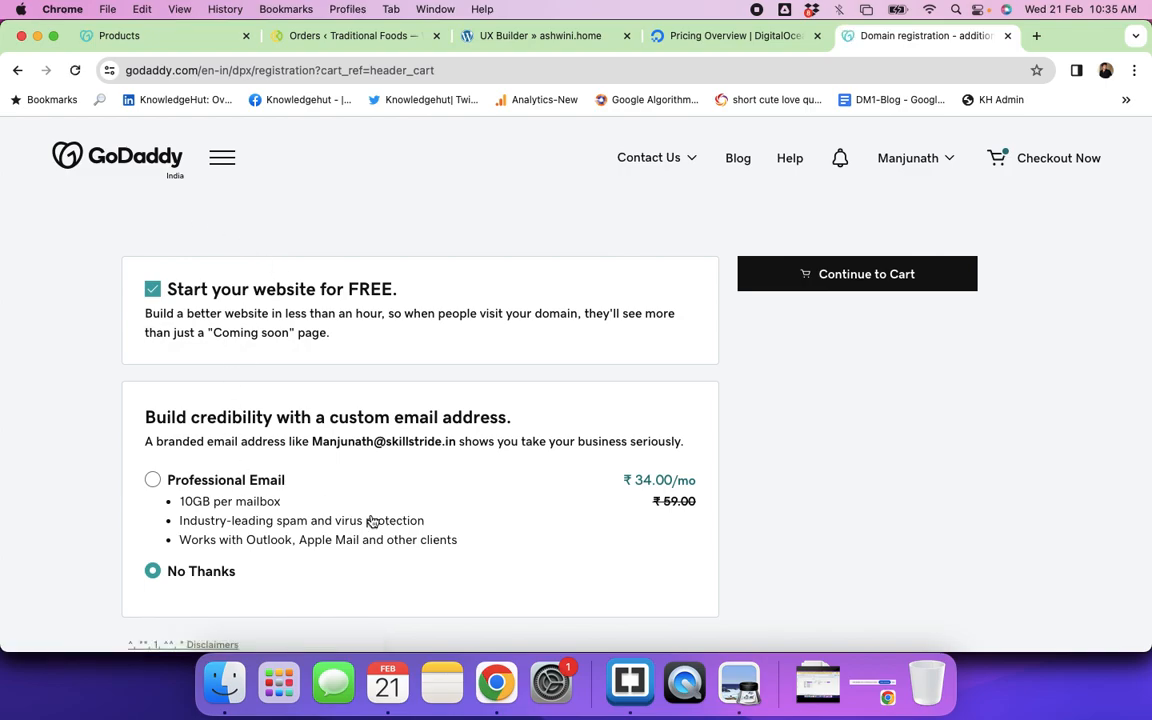
Step: Continue to the checkout cart listing skillstride.in for 1 Year at ₹579.00
scroll(373, 522, "down", 4)
scroll(370, 518, "up", 3)
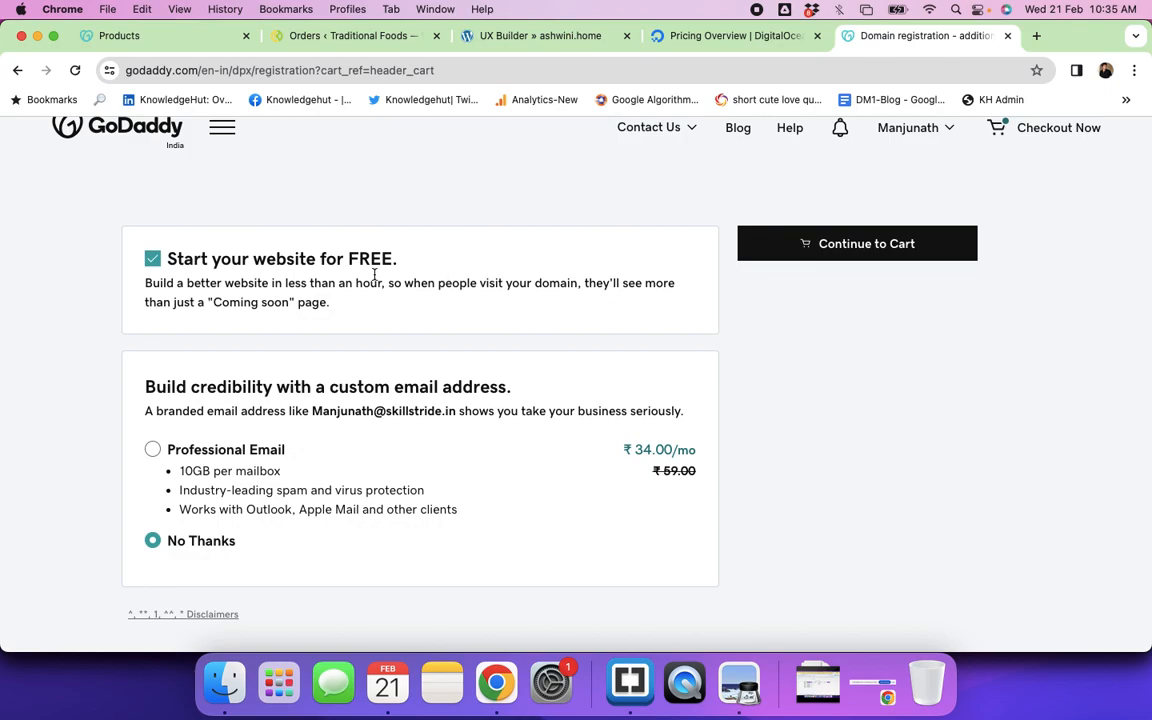
left_click(866, 245)
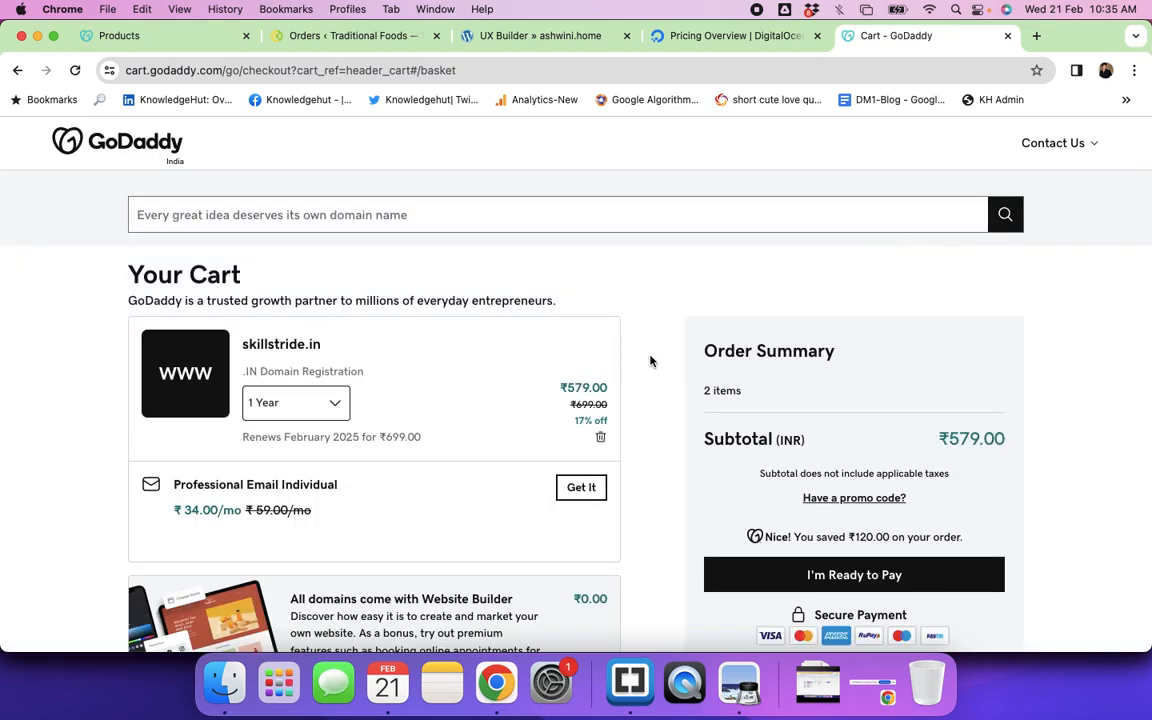
scroll(553, 429, "down", 3)
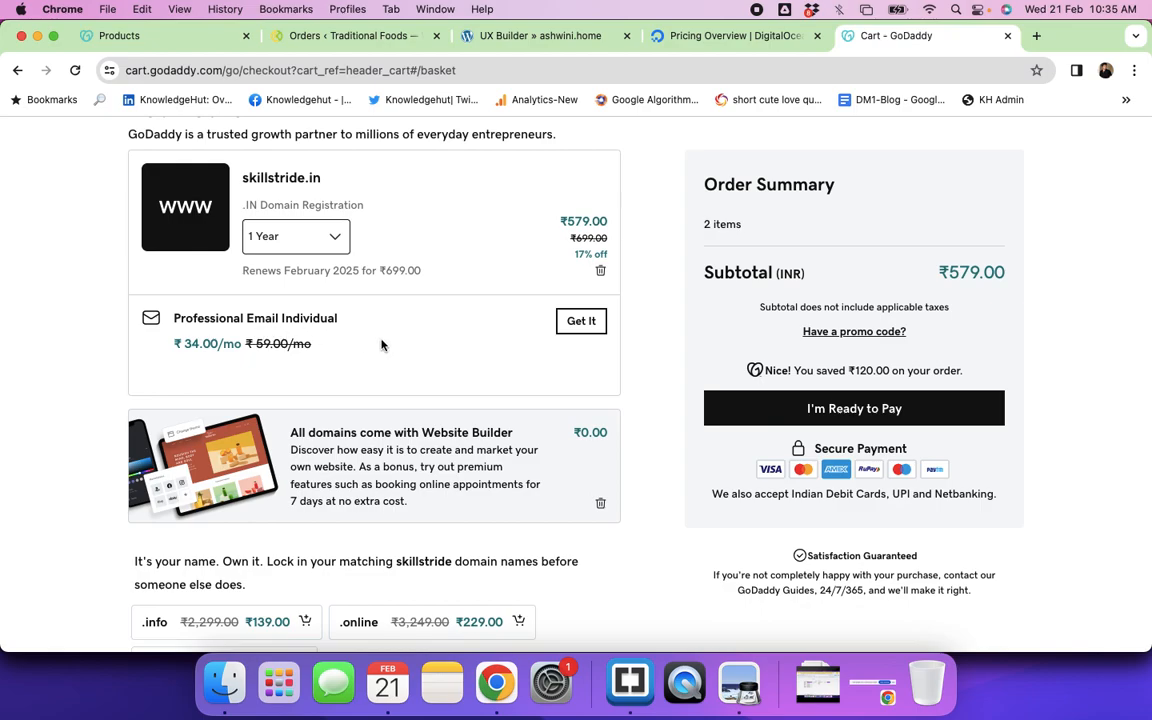
scroll(431, 378, "down", 3)
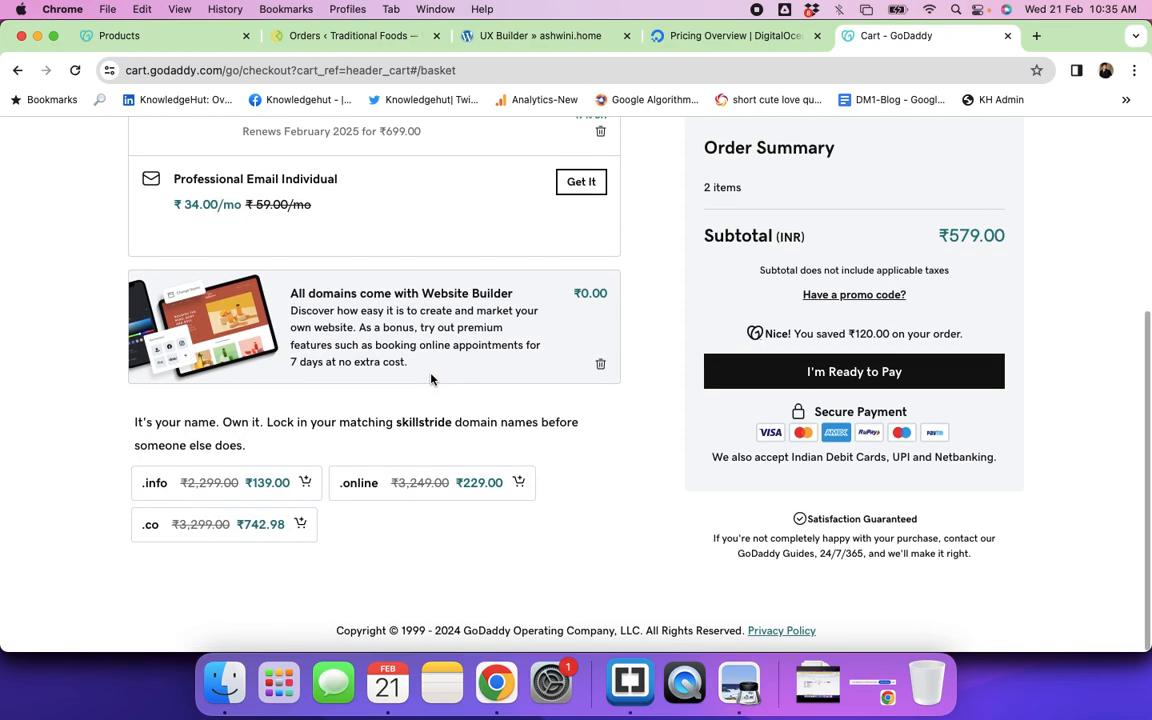
scroll(431, 378, "up", 5)
scroll(431, 378, "down", 5)
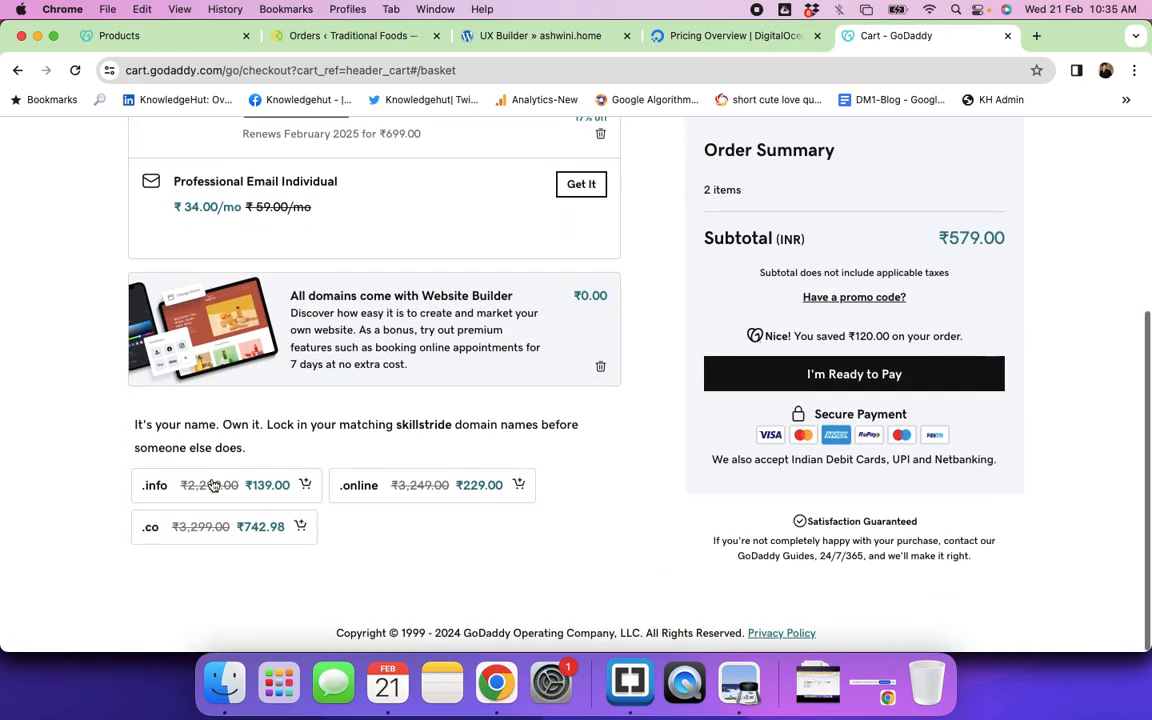
scroll(374, 497, "up", 5)
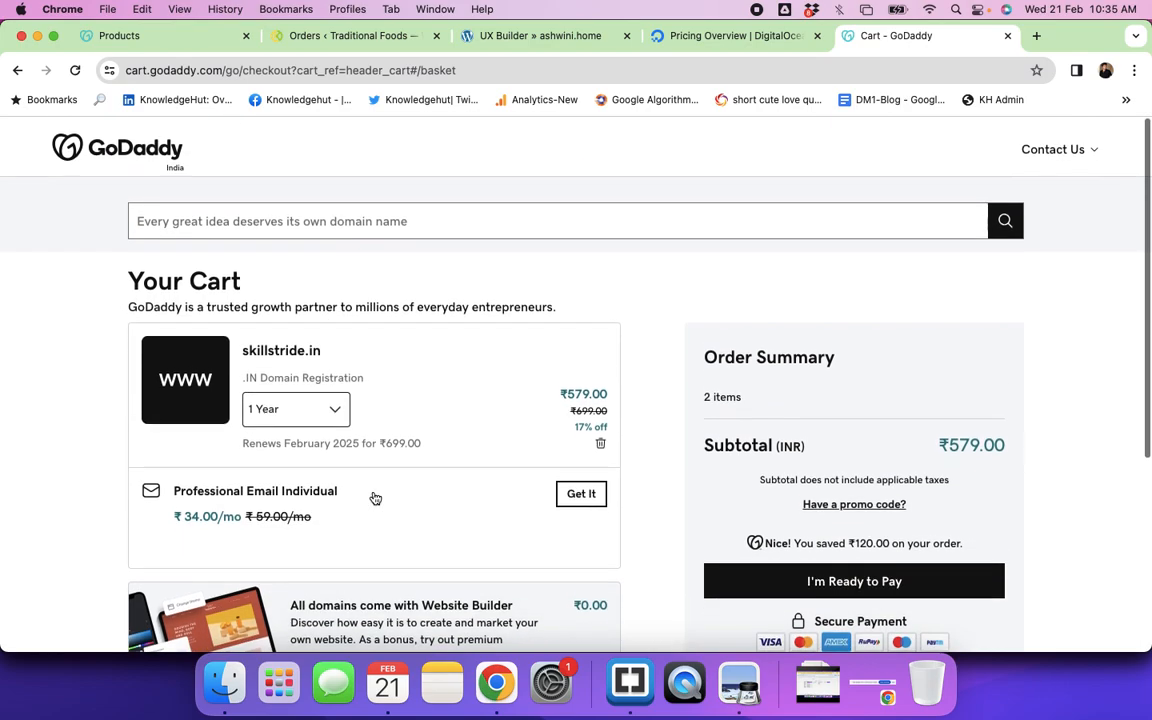
left_click(290, 221)
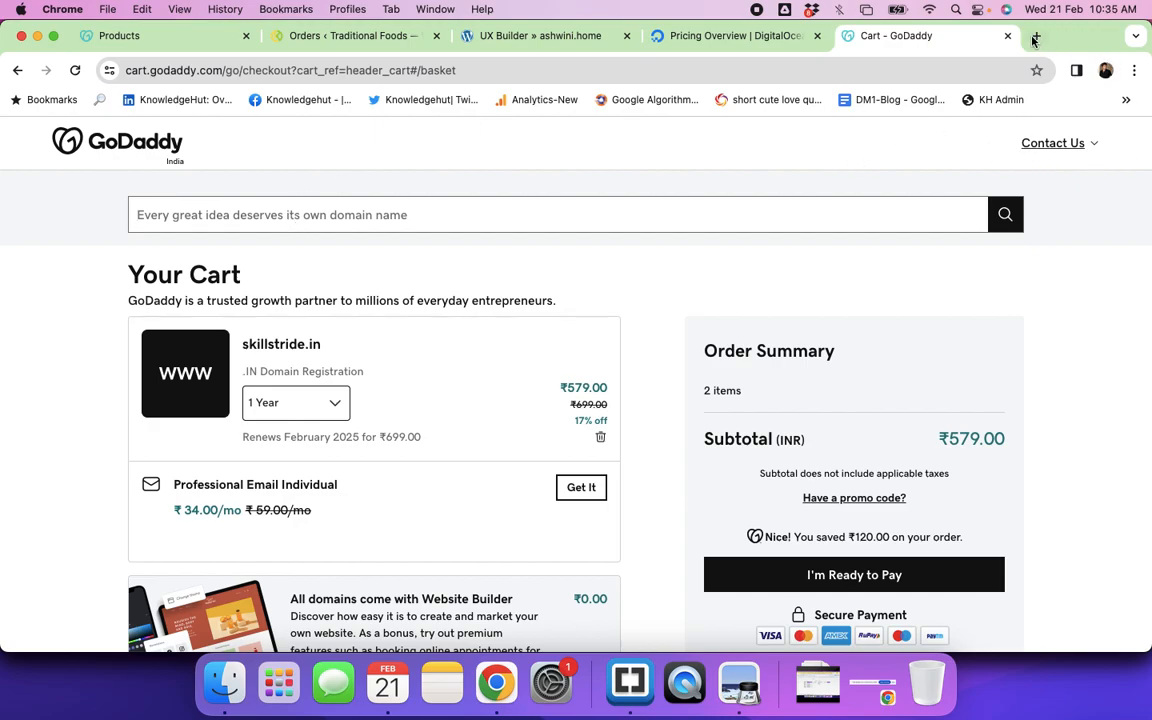
Step: Return to the GoDaddy home page and browse its offerings
left_click(147, 144)
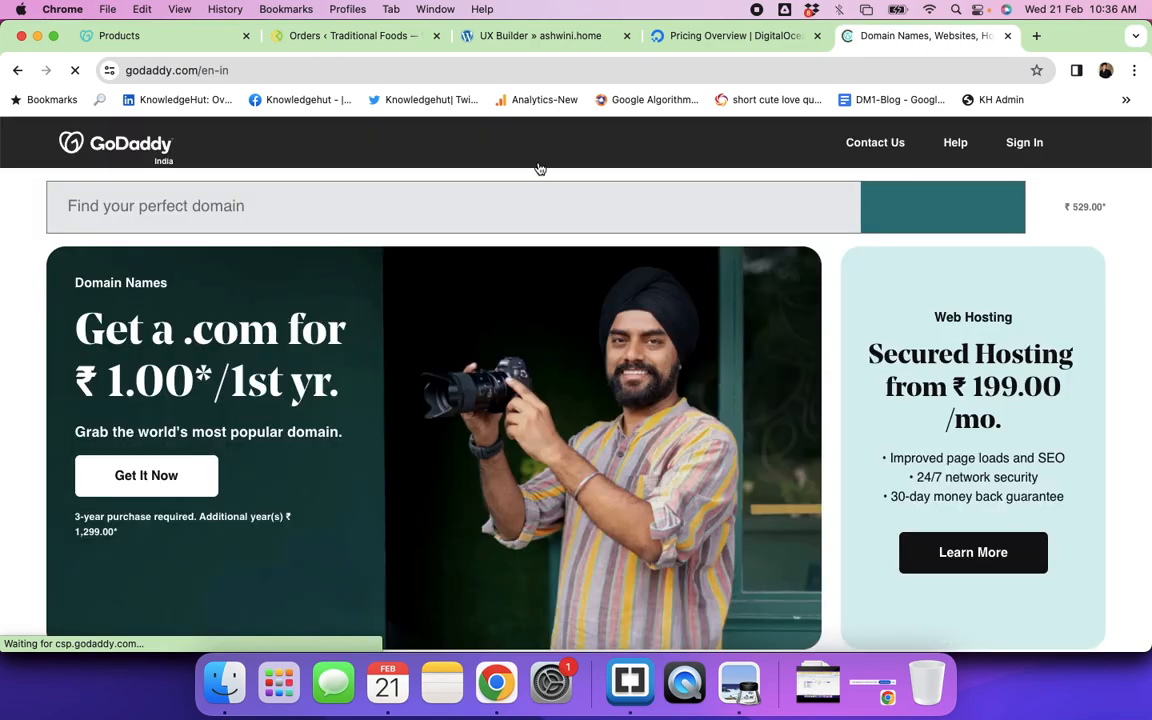
scroll(836, 383, "down", 5)
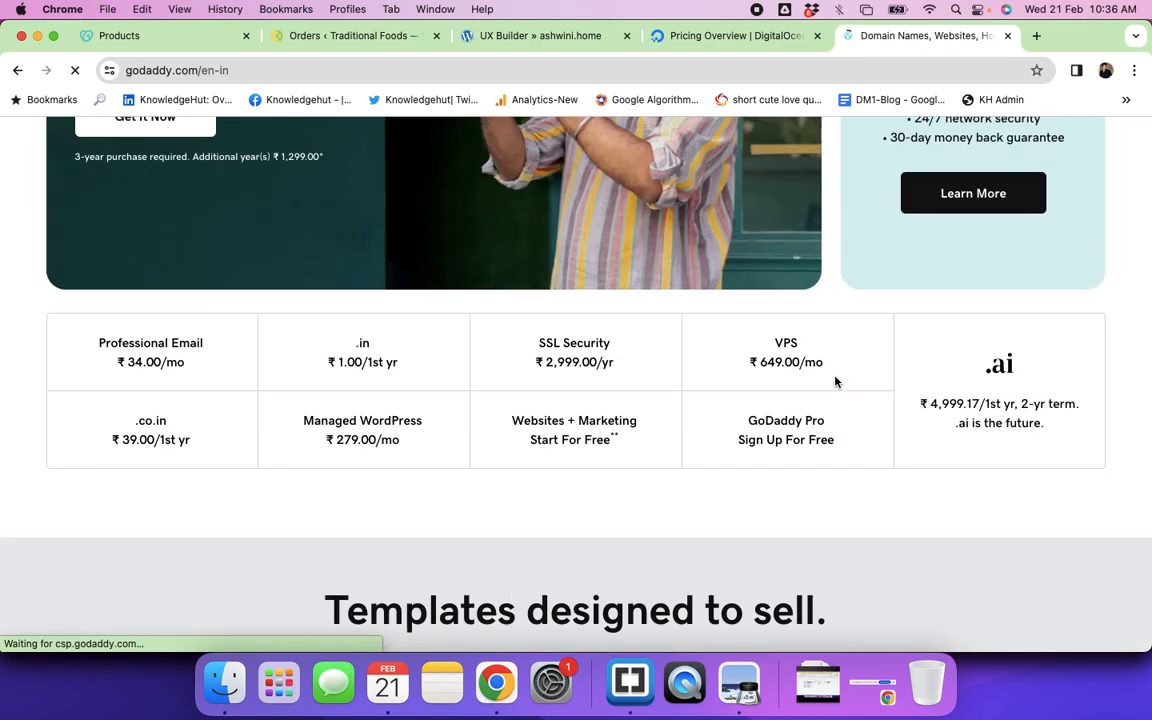
scroll(836, 381, "up", 5)
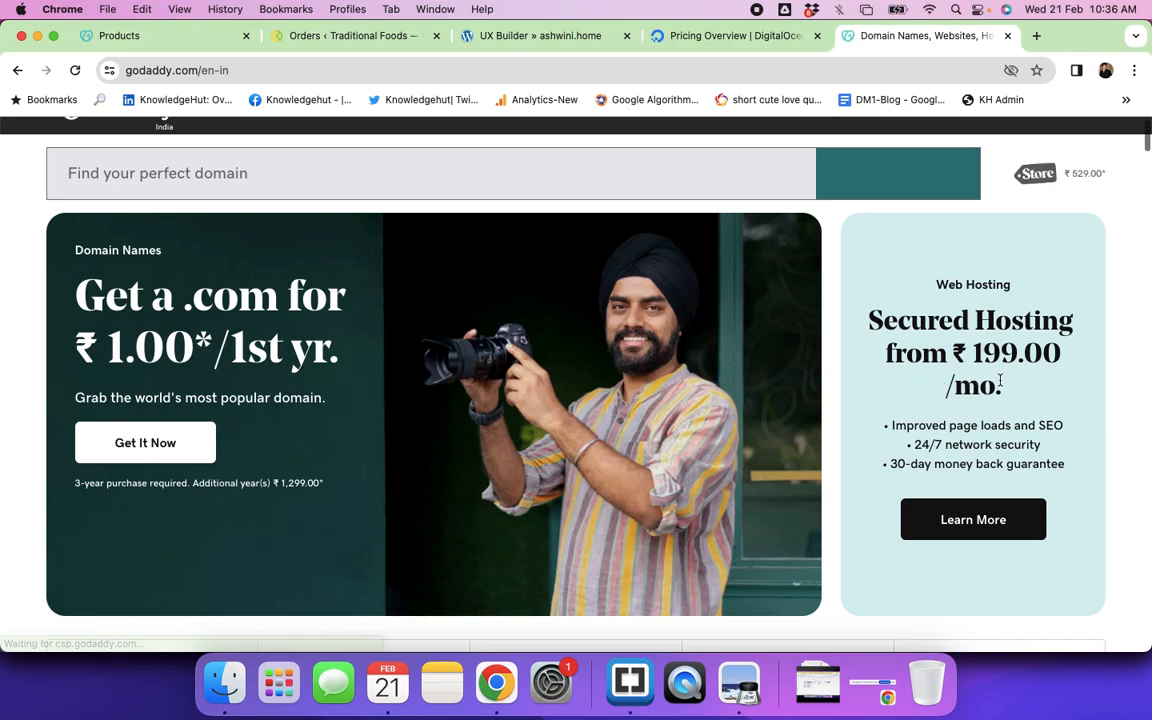
scroll(949, 501, "down", 5)
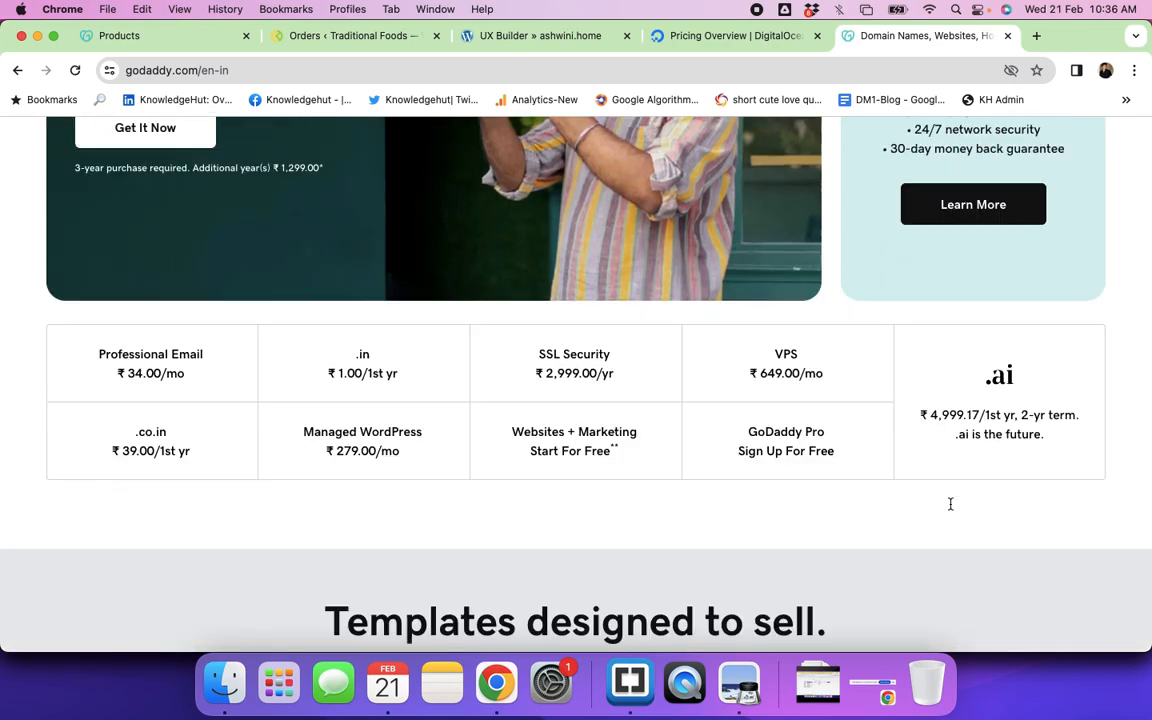
scroll(950, 504, "down", 5)
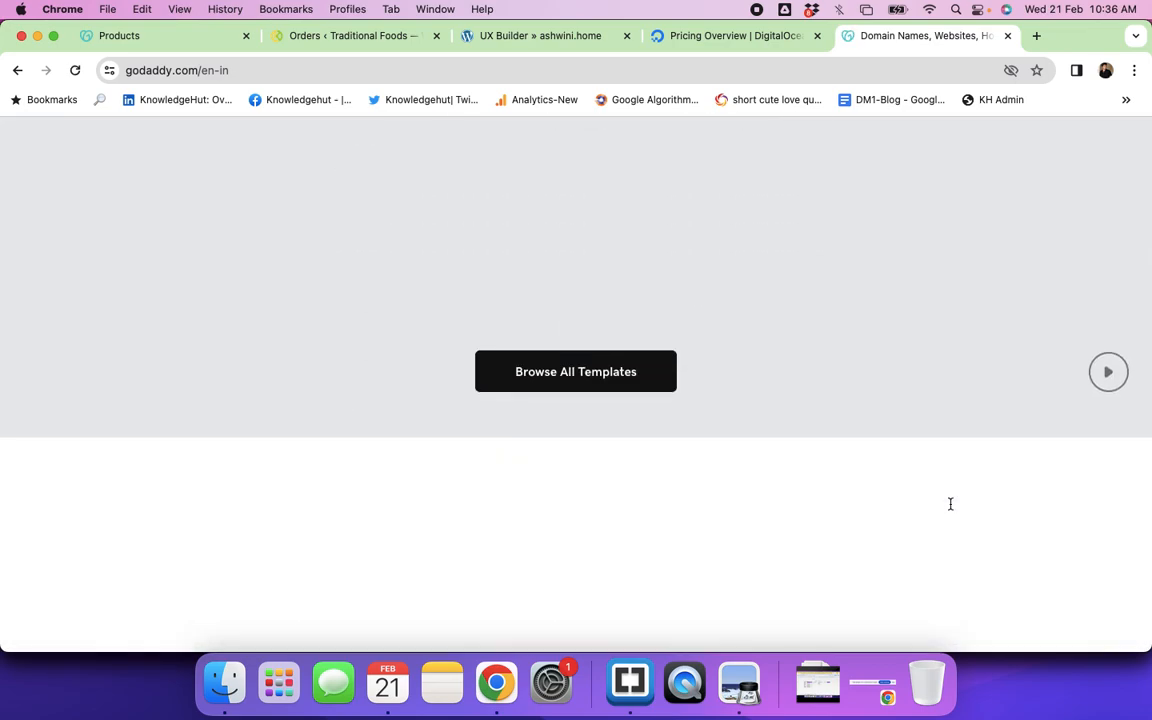
scroll(950, 504, "down", 5)
scroll(952, 511, "up", 5)
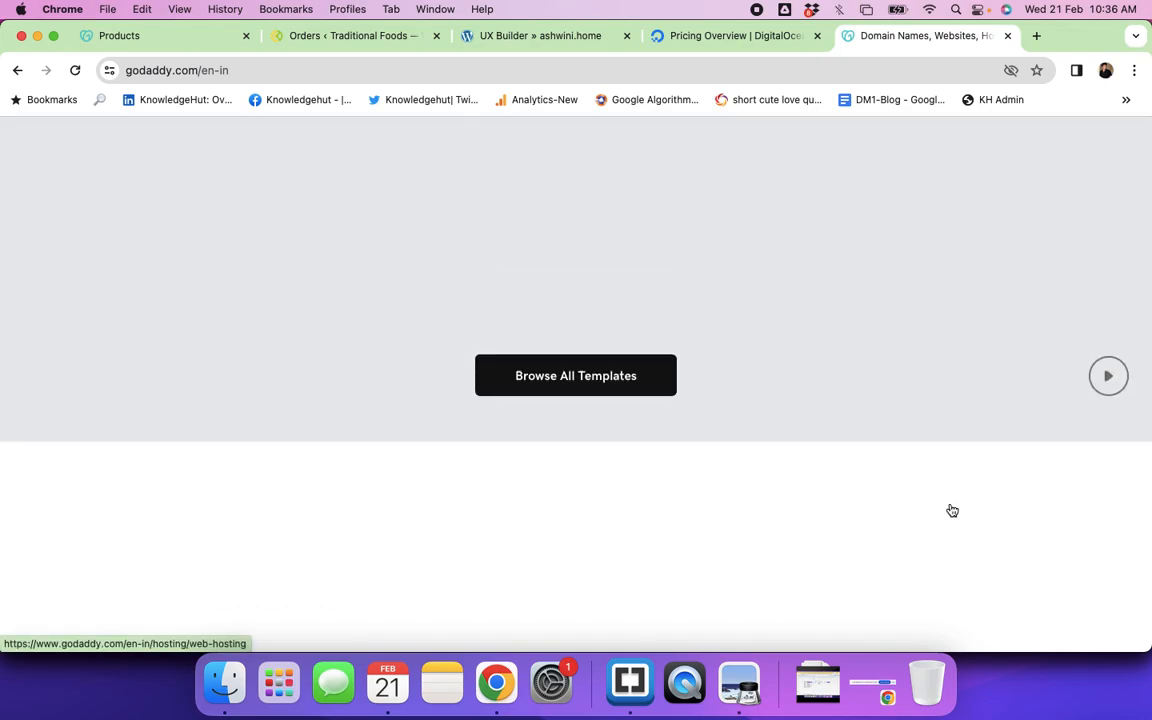
scroll(952, 511, "up", 10)
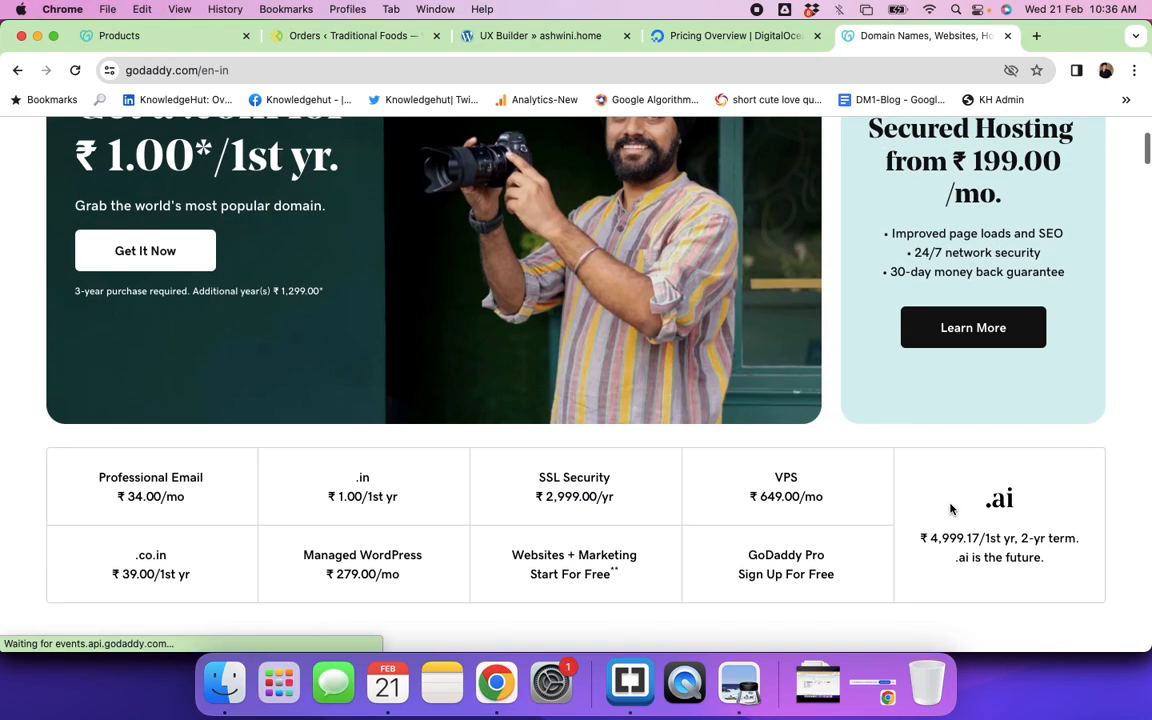
scroll(950, 510, "up", 1)
Step: Open Web Hosting and review plans from Starter ₹79.00/mo to Ultimate ₹399.00/mo
left_click(978, 405)
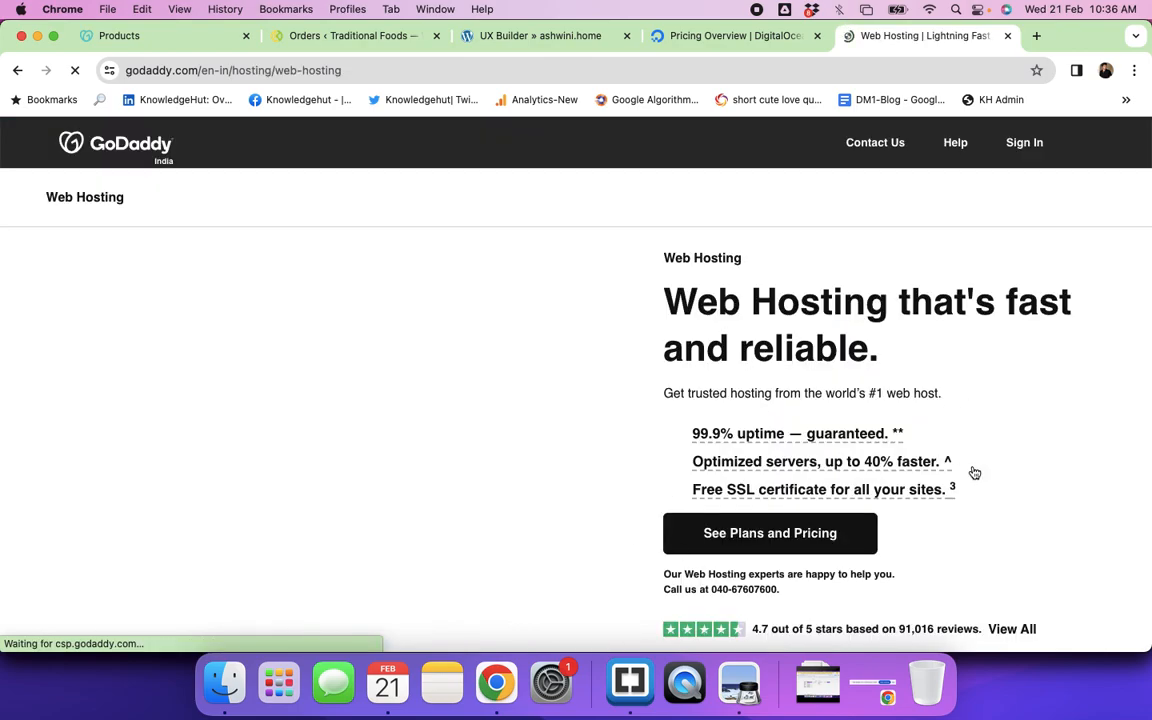
scroll(975, 472, "down", 10)
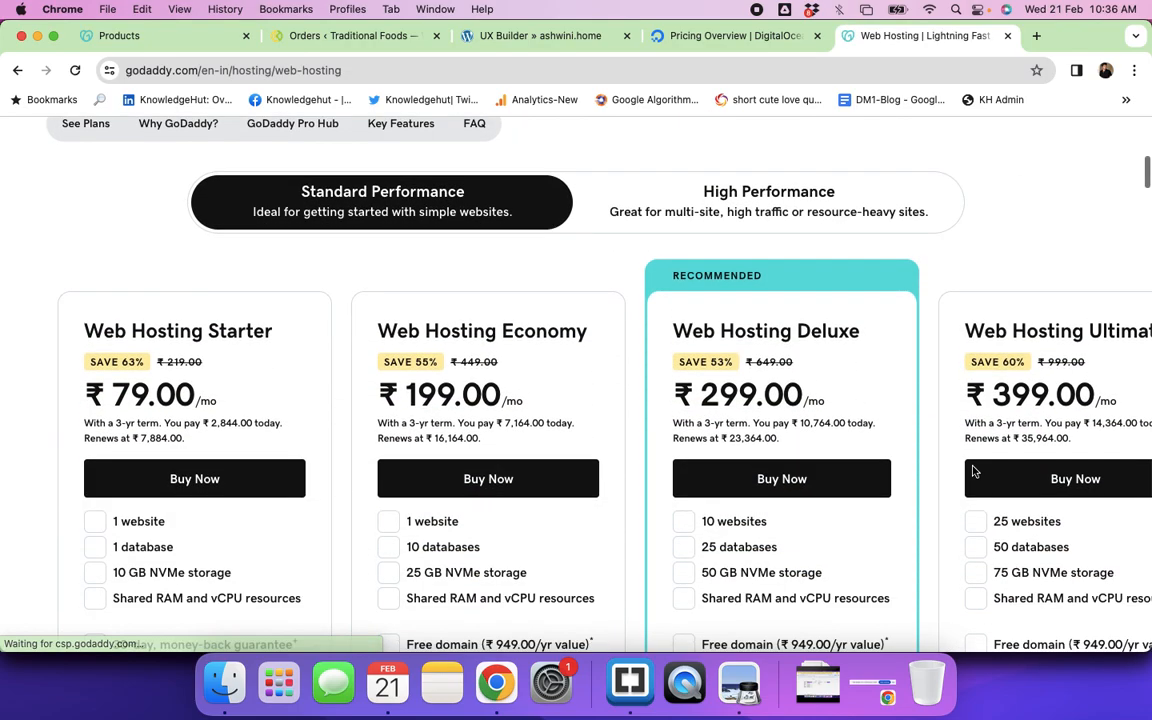
scroll(975, 472, "down", 2)
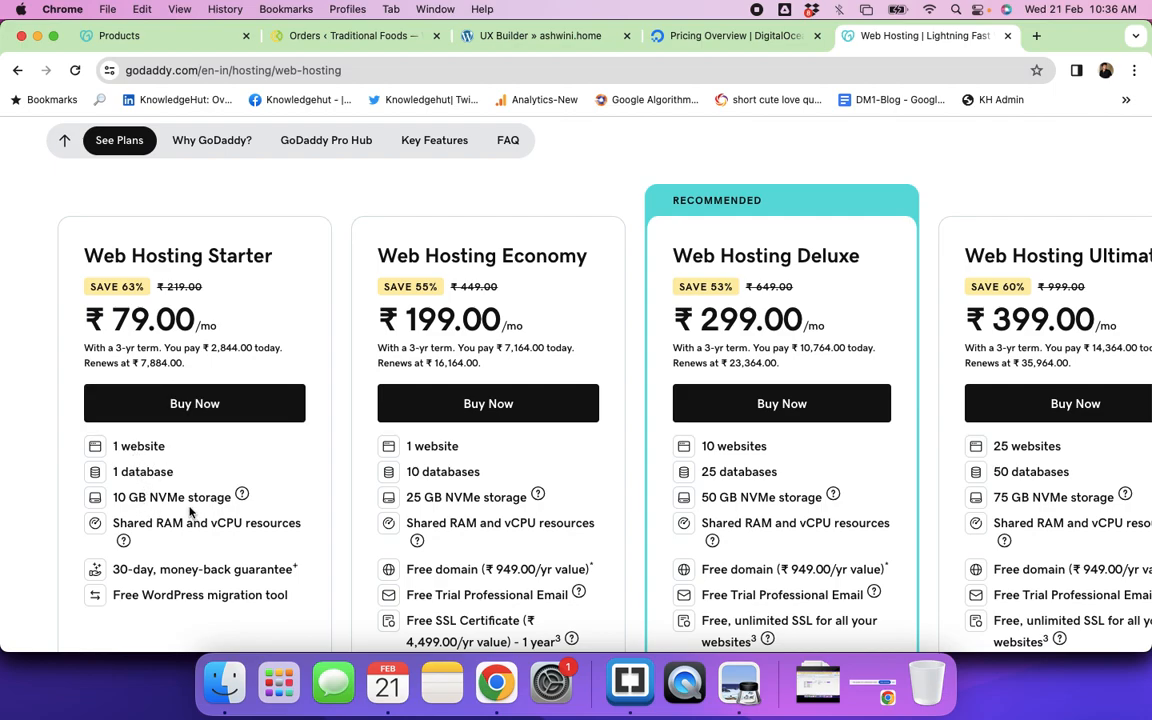
scroll(215, 518, "down", 2)
scroll(215, 518, "down", 3)
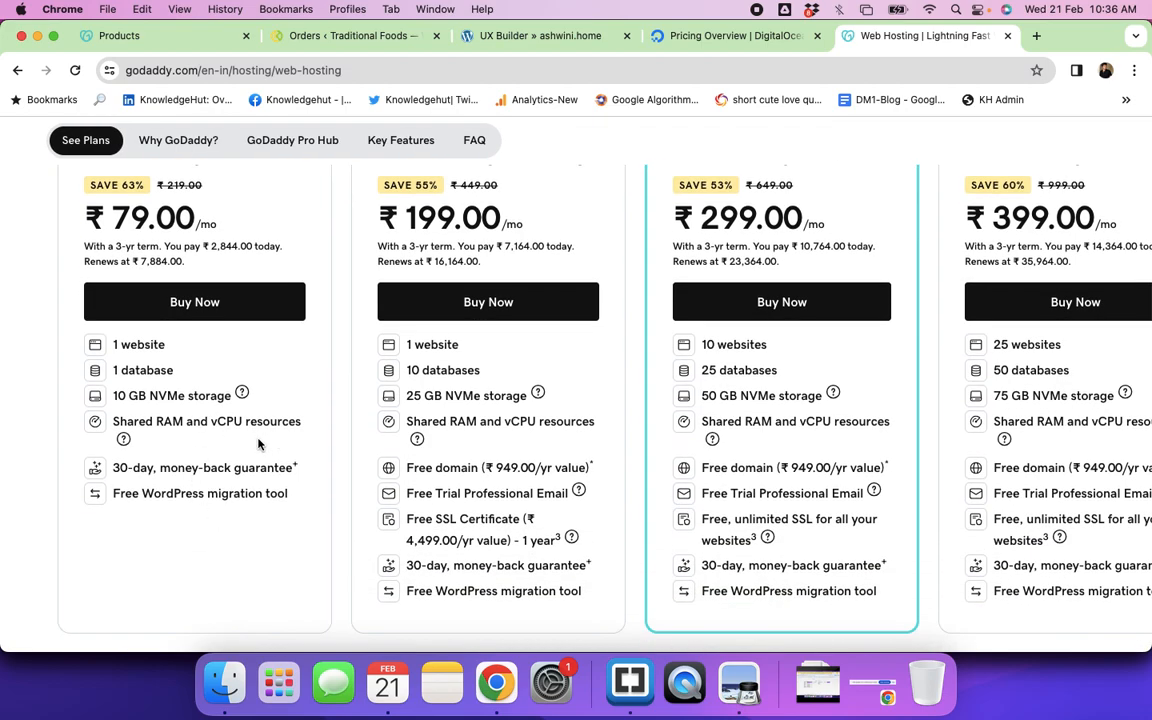
scroll(973, 446, "right", 3)
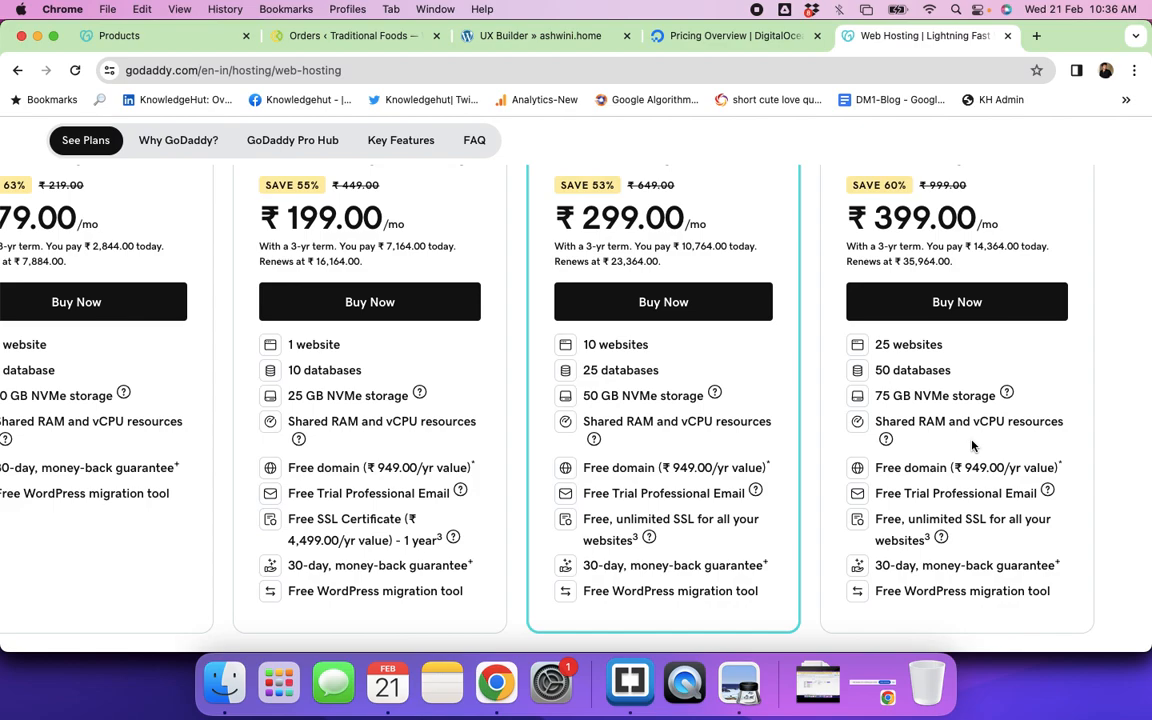
scroll(973, 446, "left", 3)
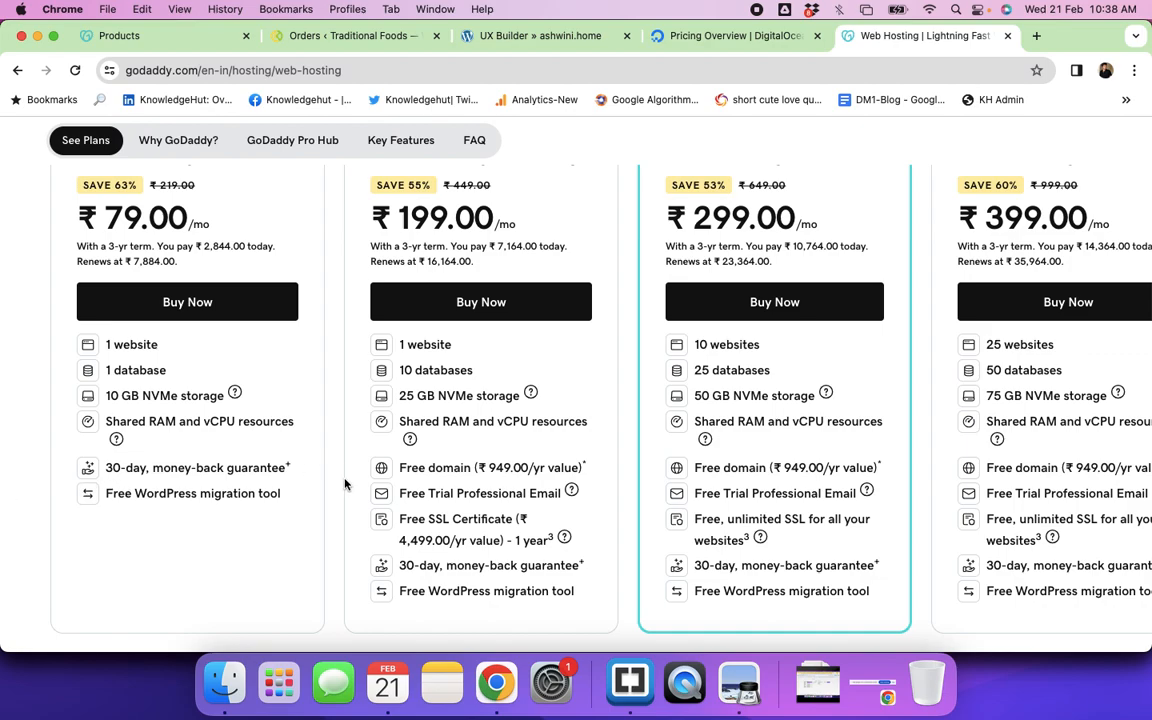
scroll(345, 485, "up", 5)
scroll(345, 485, "up", 2)
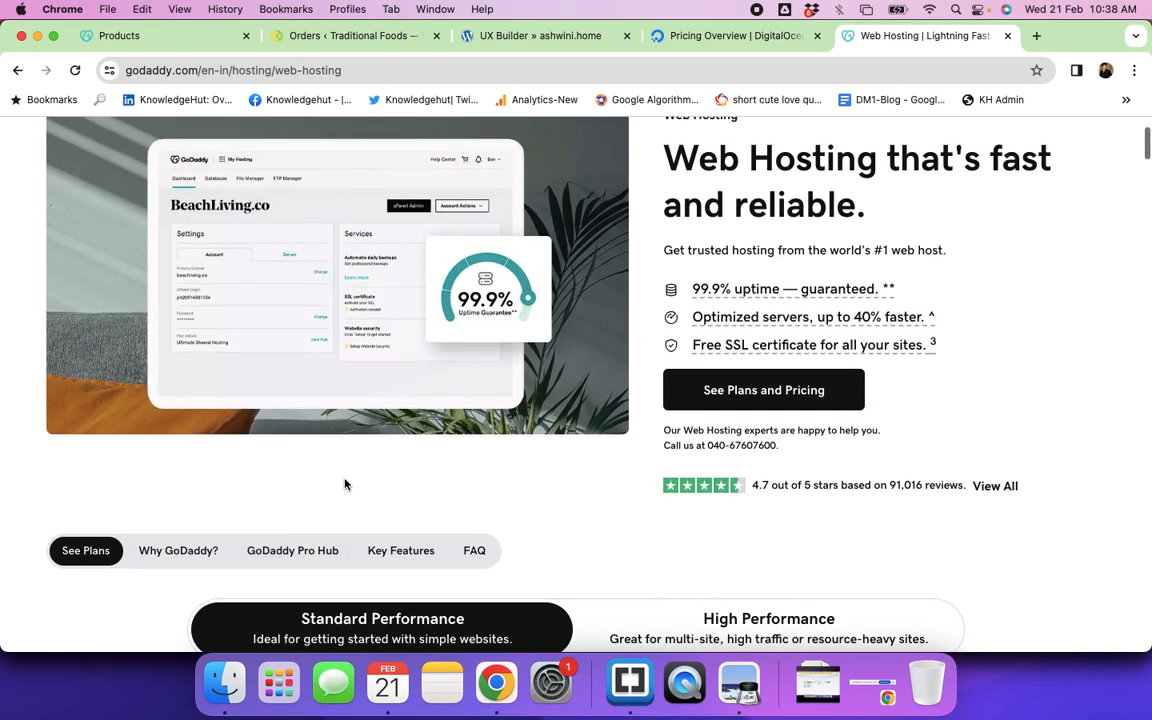
scroll(345, 485, "down", 5)
scroll(344, 484, "down", 1)
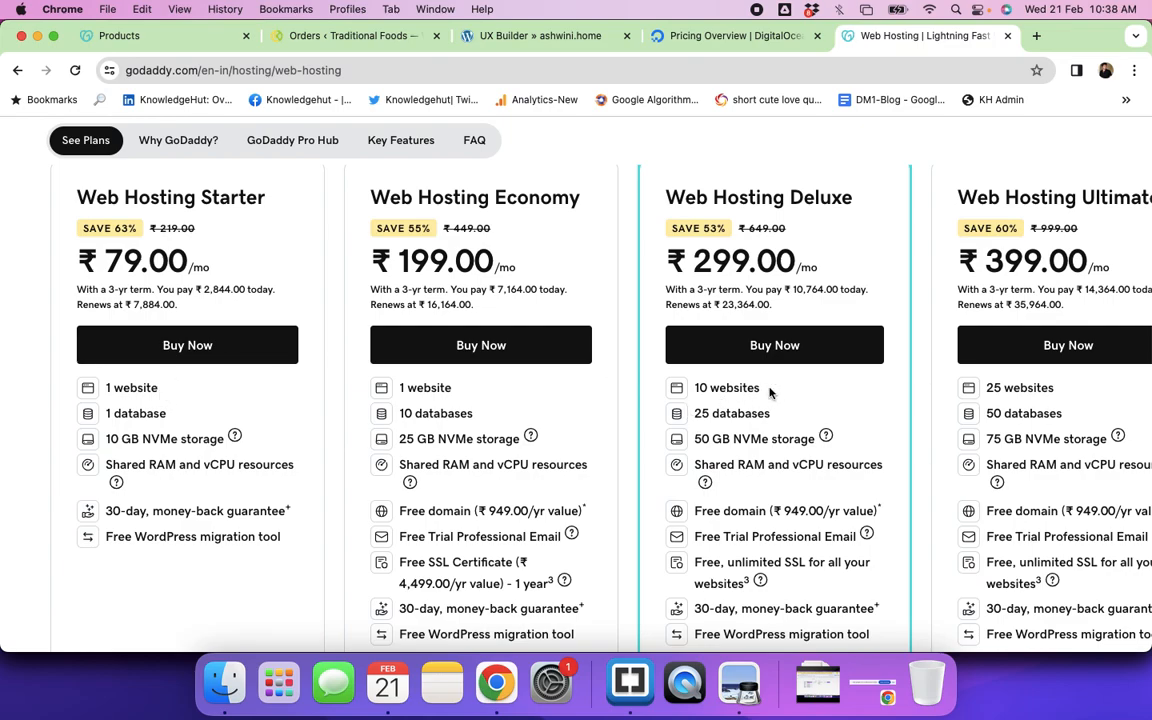
triple_click(709, 388)
scroll(1053, 388, "right", 2)
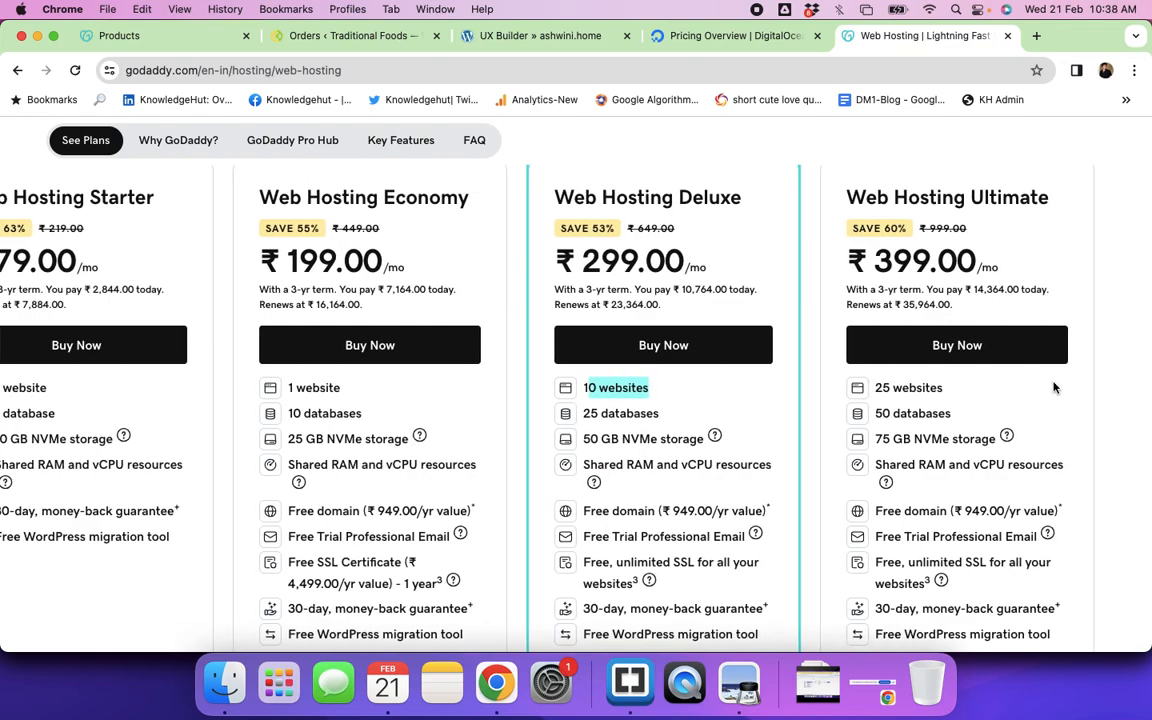
left_click_drag(946, 390, 873, 393)
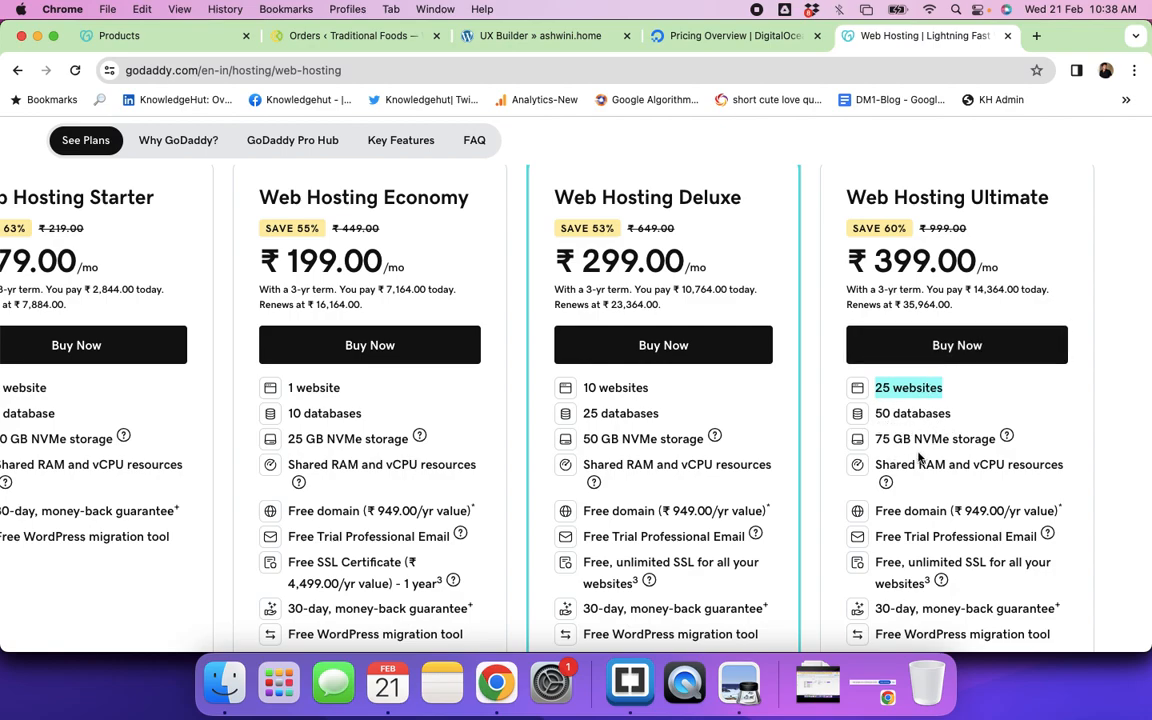
scroll(958, 497, "down", 3)
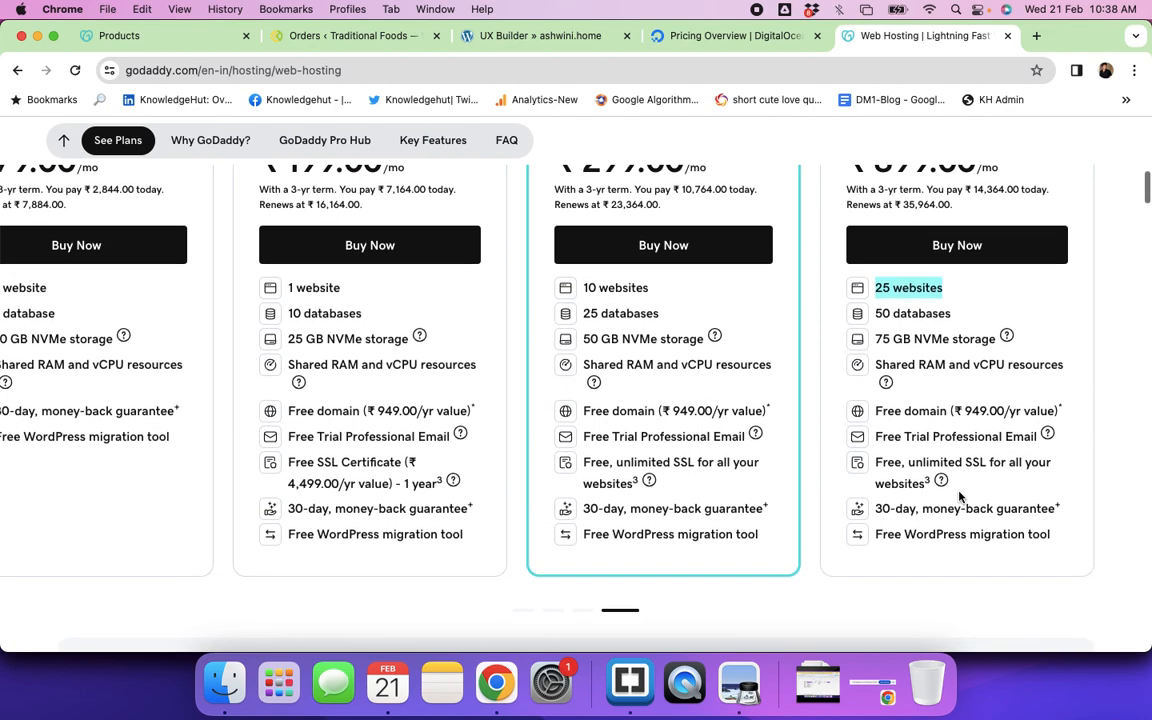
scroll(958, 494, "up", 2)
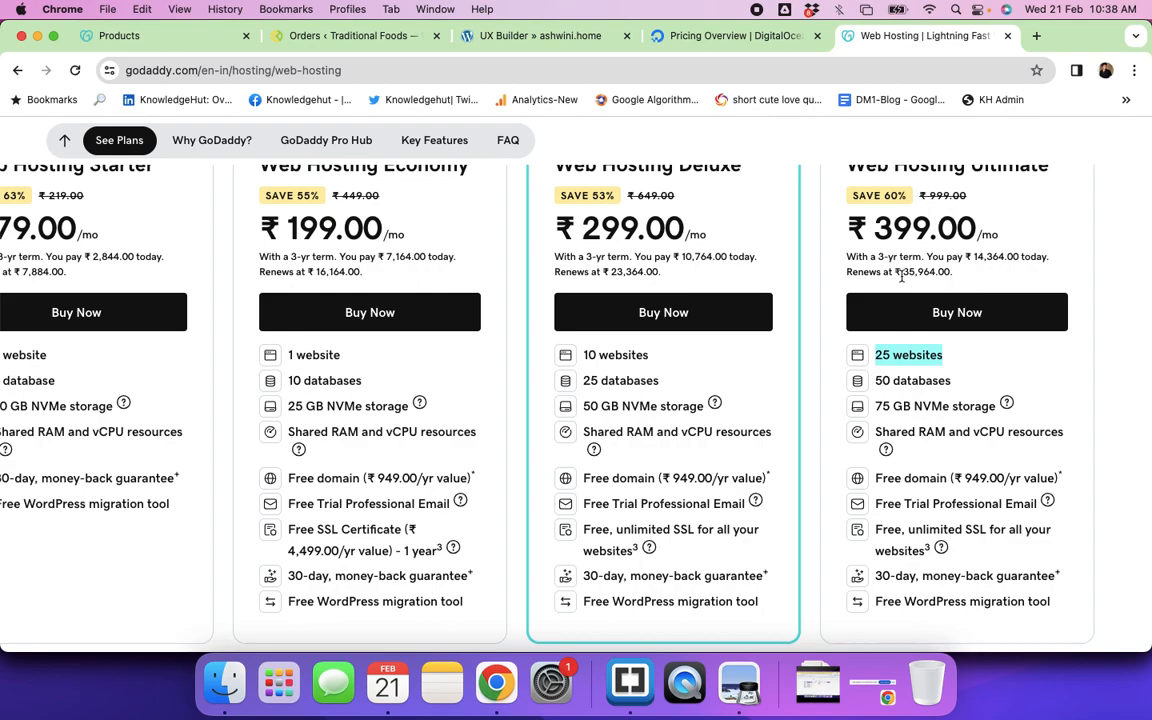
scroll(902, 285, "up", 2)
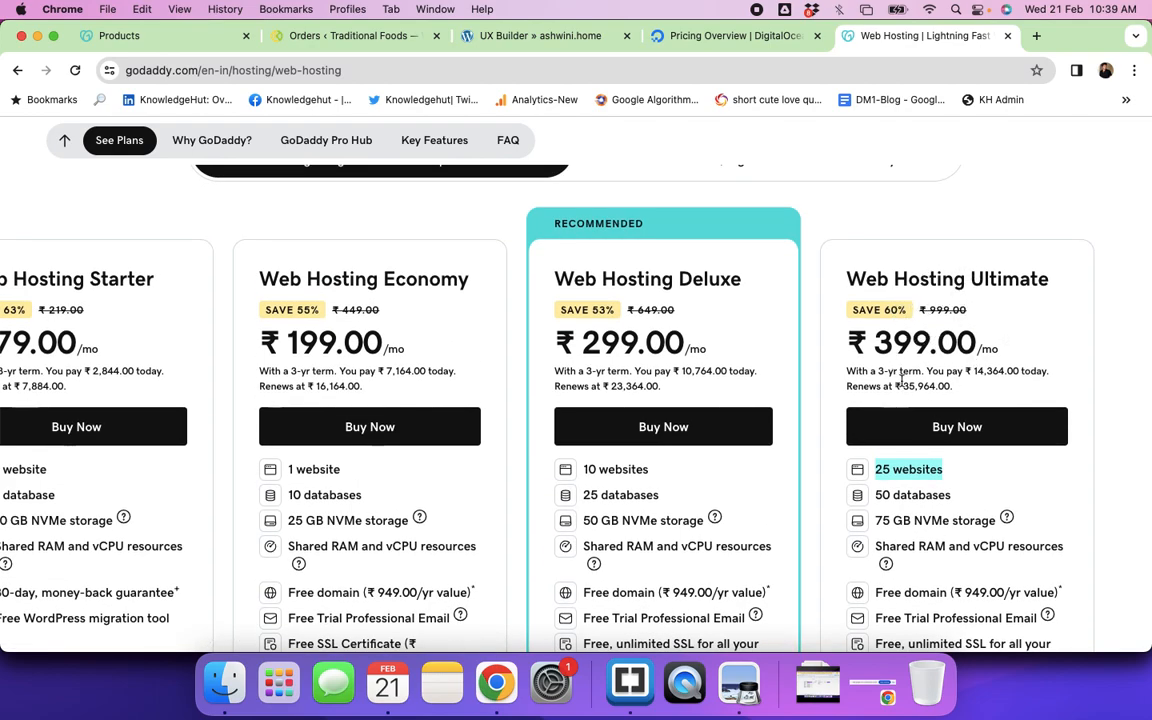
left_click_drag(904, 390, 936, 391)
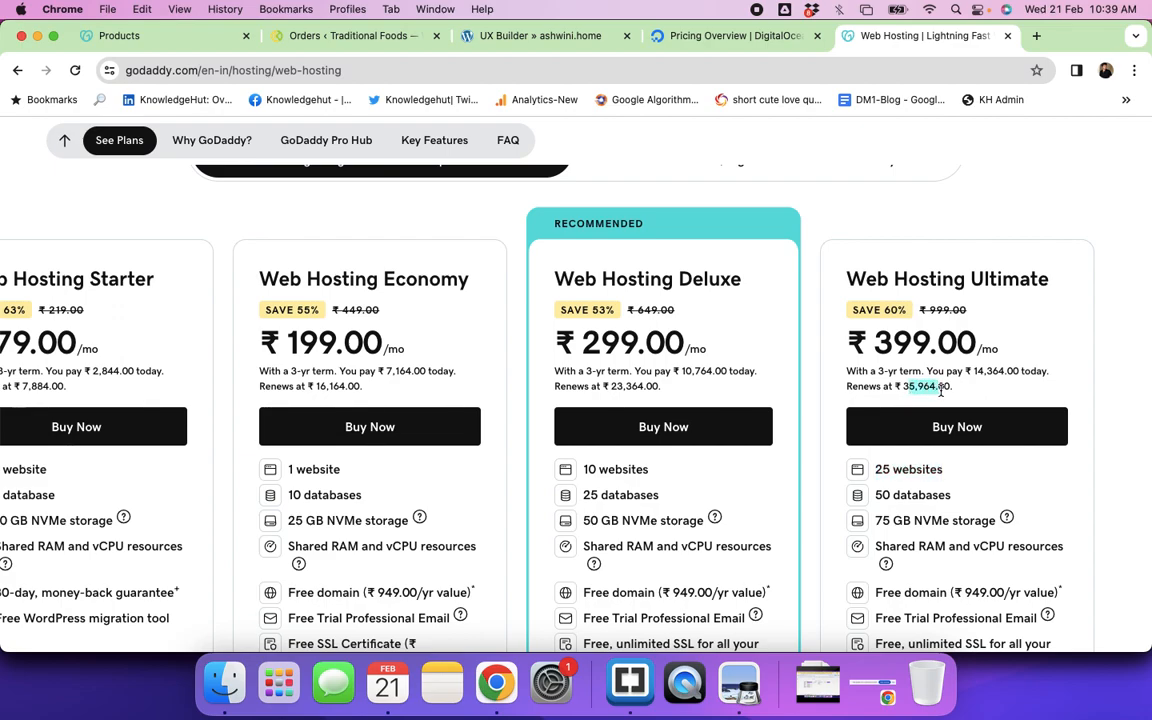
left_click(1110, 400)
left_click(720, 36)
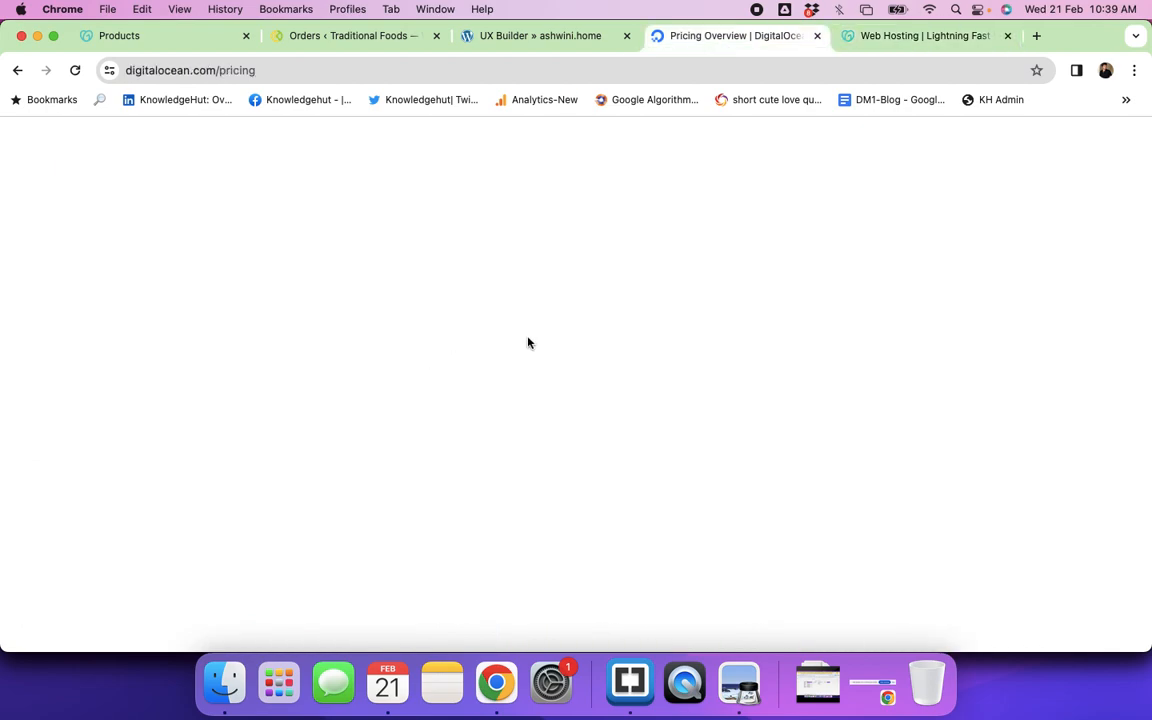
scroll(474, 391, "down", 5)
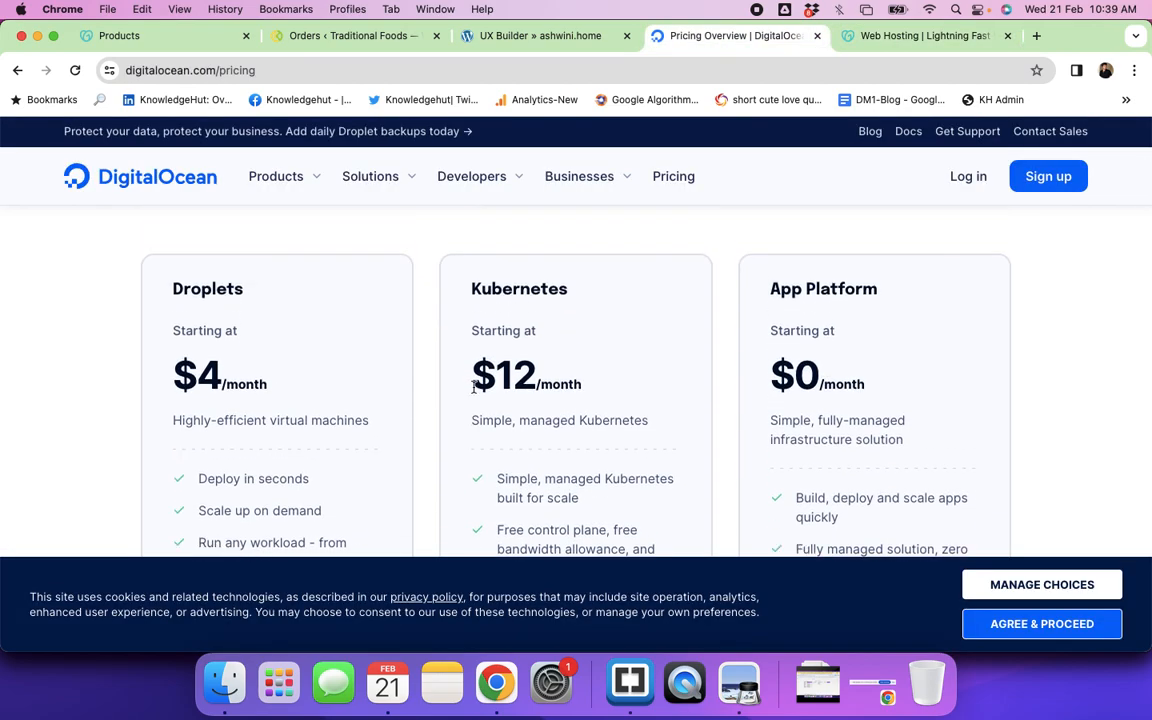
scroll(474, 388, "down", 6)
scroll(474, 390, "down", 6)
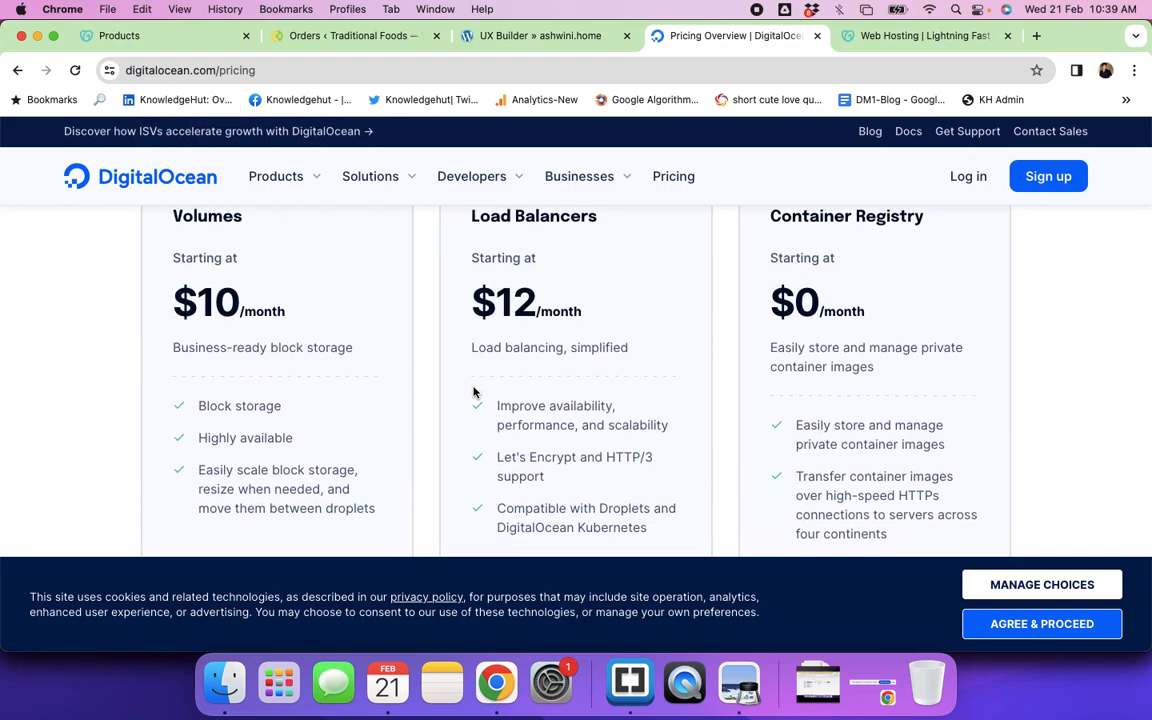
scroll(474, 392, "down", 10)
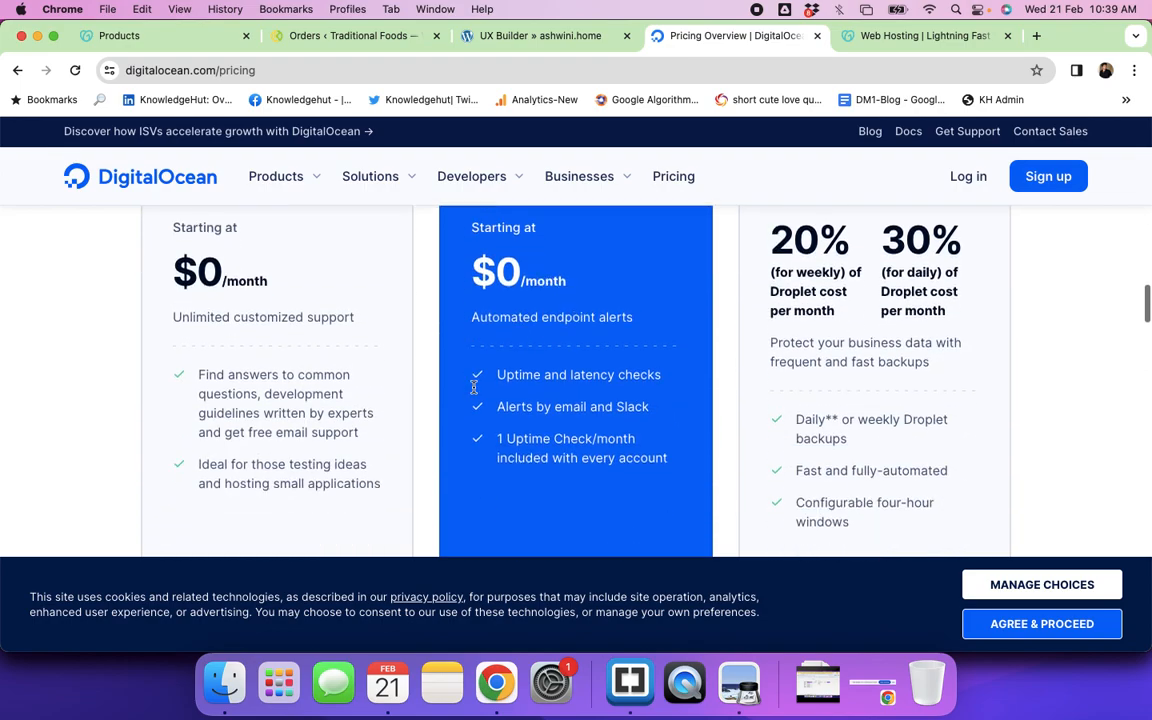
scroll(474, 391, "down", 3)
scroll(474, 391, "up", 10)
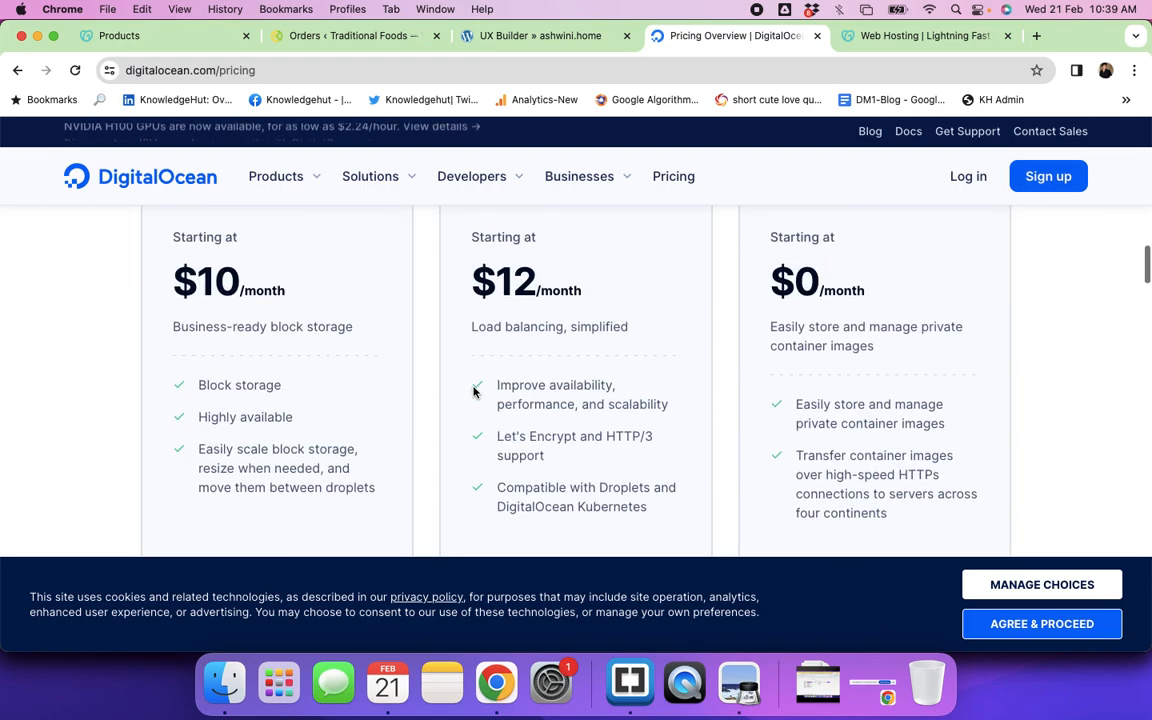
scroll(474, 391, "up", 5)
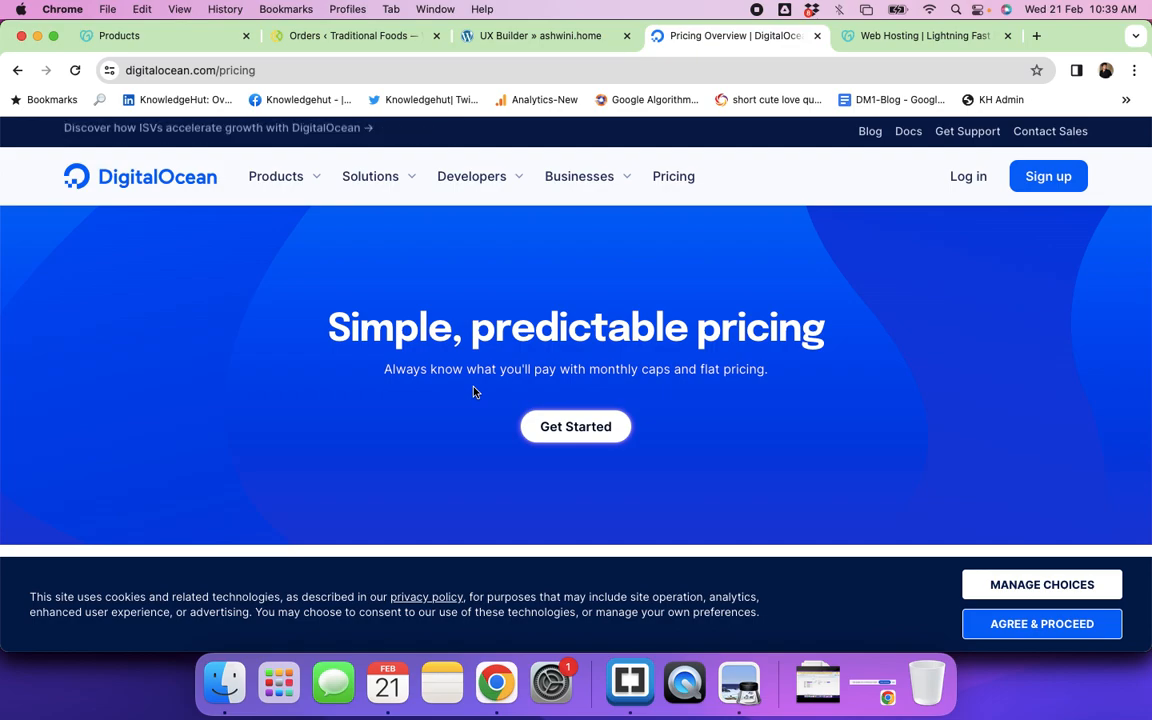
left_click(875, 36)
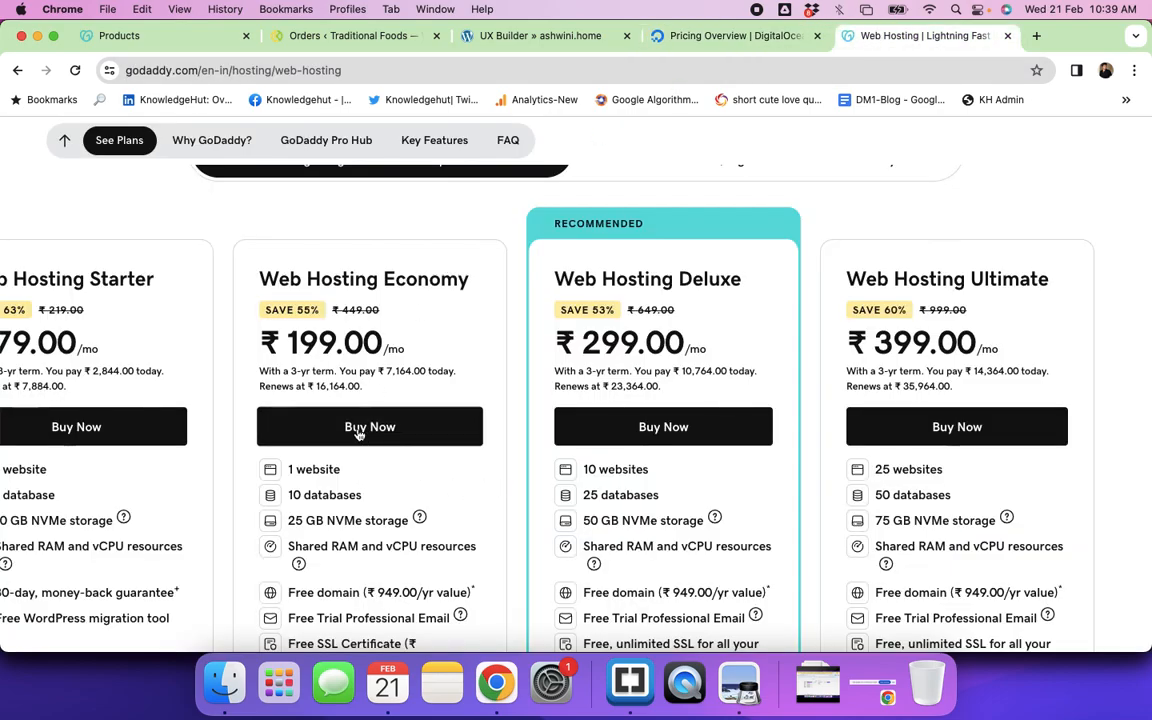
Step: Go to the account's Products page and find kandra.pro's Web Hosting Plus plan
scroll(480, 454, "left", 2)
scroll(690, 350, "up", 5)
scroll(690, 350, "up", 2)
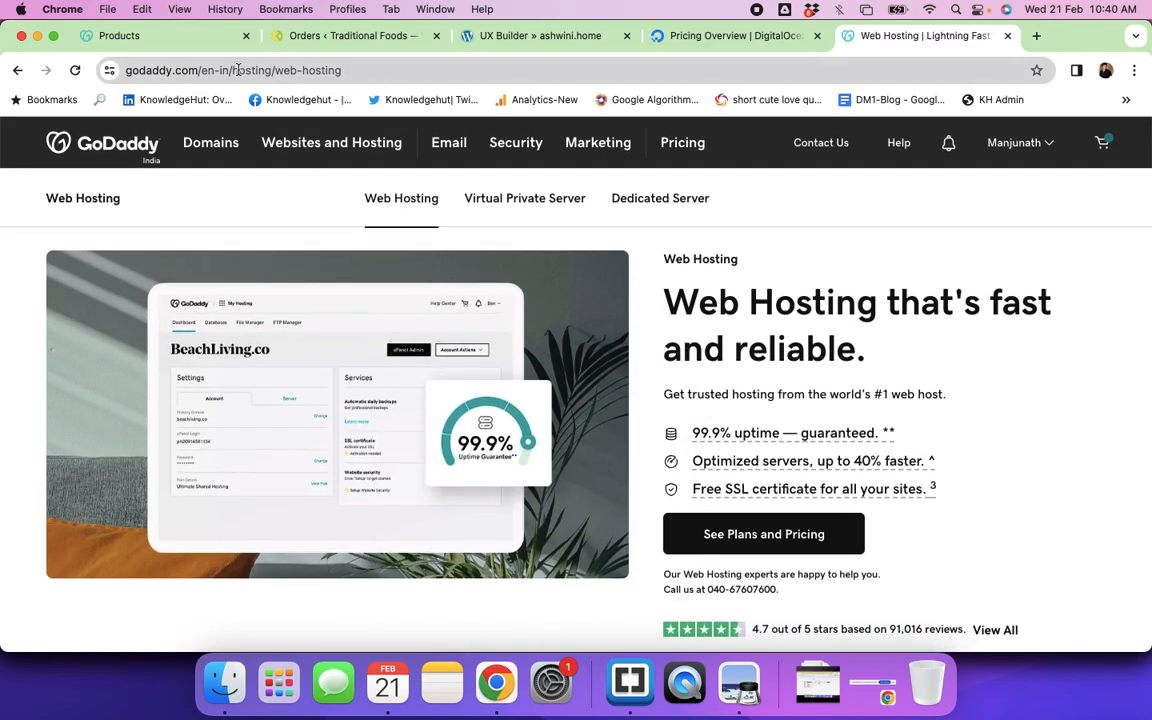
left_click(150, 40)
scroll(581, 535, "down", 3)
scroll(581, 535, "down", 15)
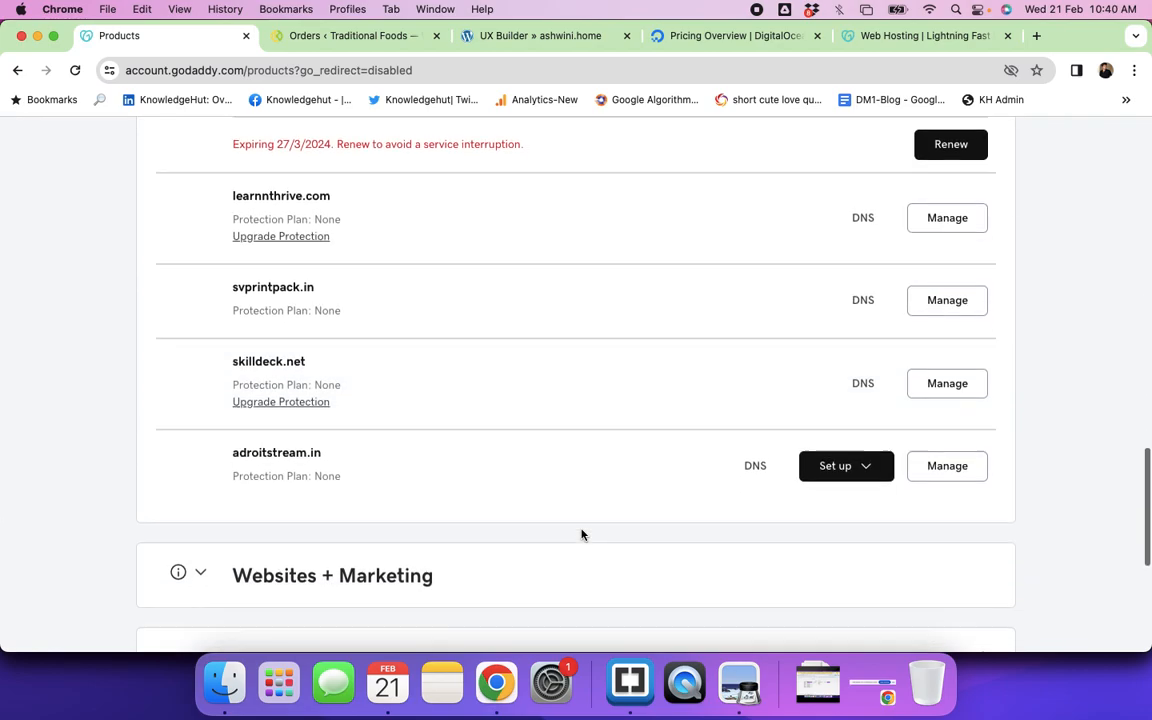
scroll(581, 535, "down", 5)
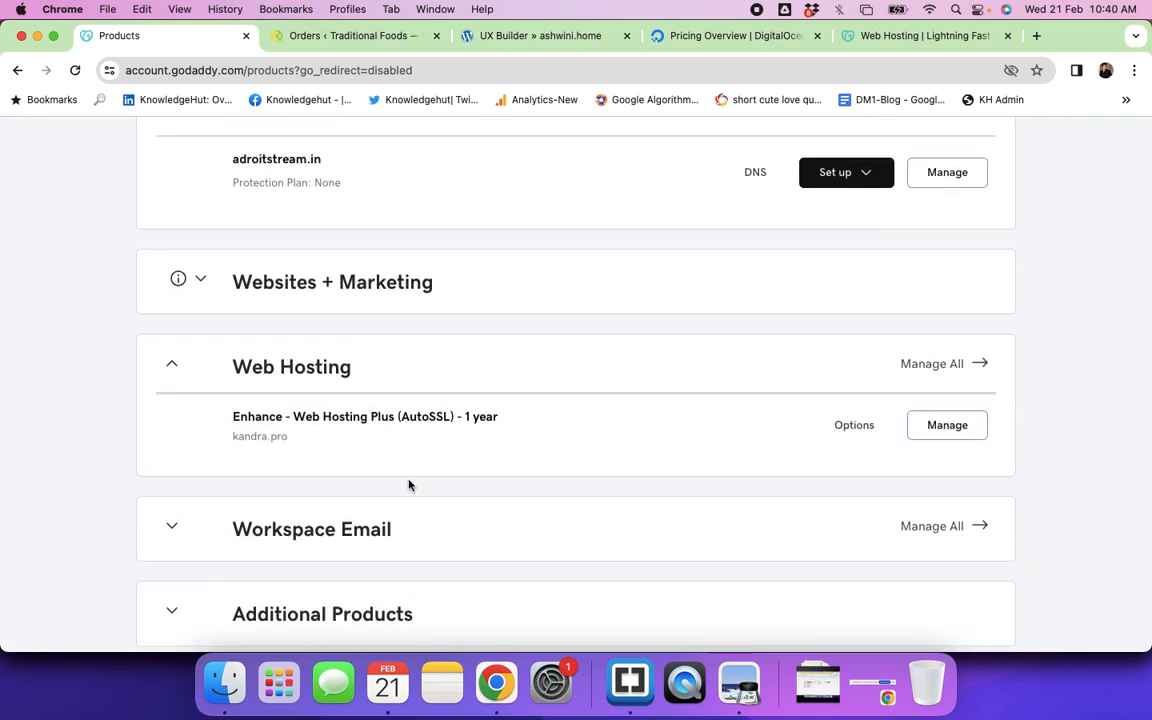
scroll(408, 485, "down", 2)
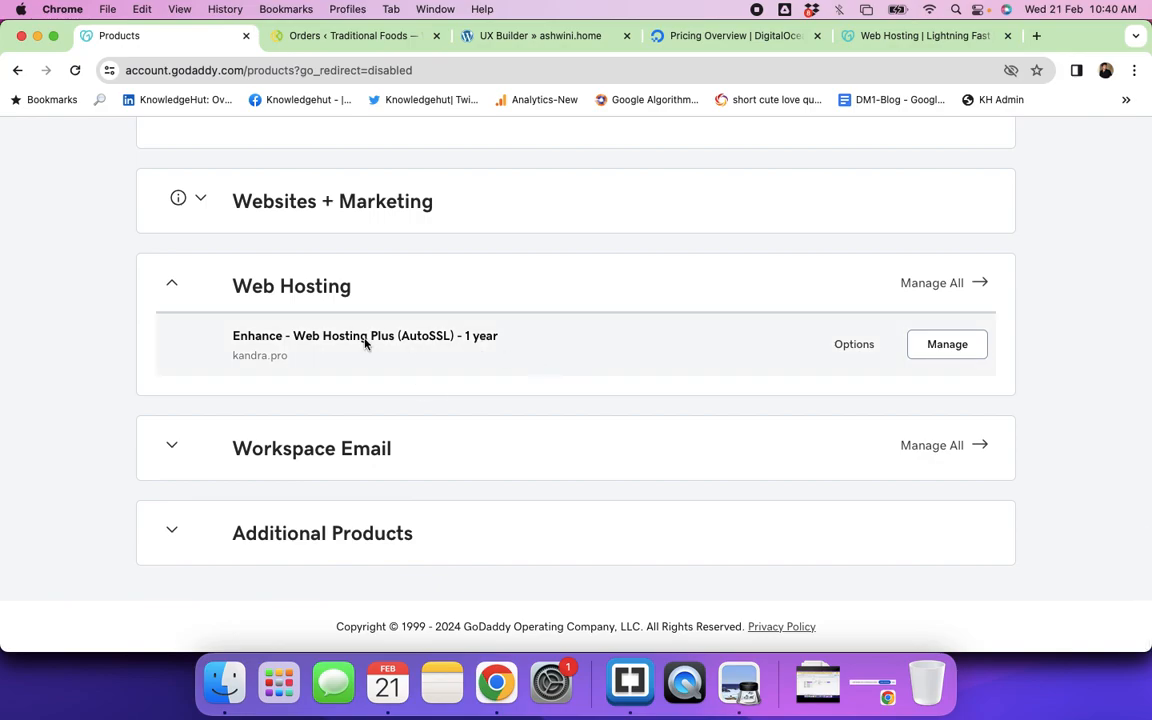
Step: Manage kandra.pro's Web Hosting Plus plan and review its sites, e.g. aadhyaaproperties.com
left_click(935, 348)
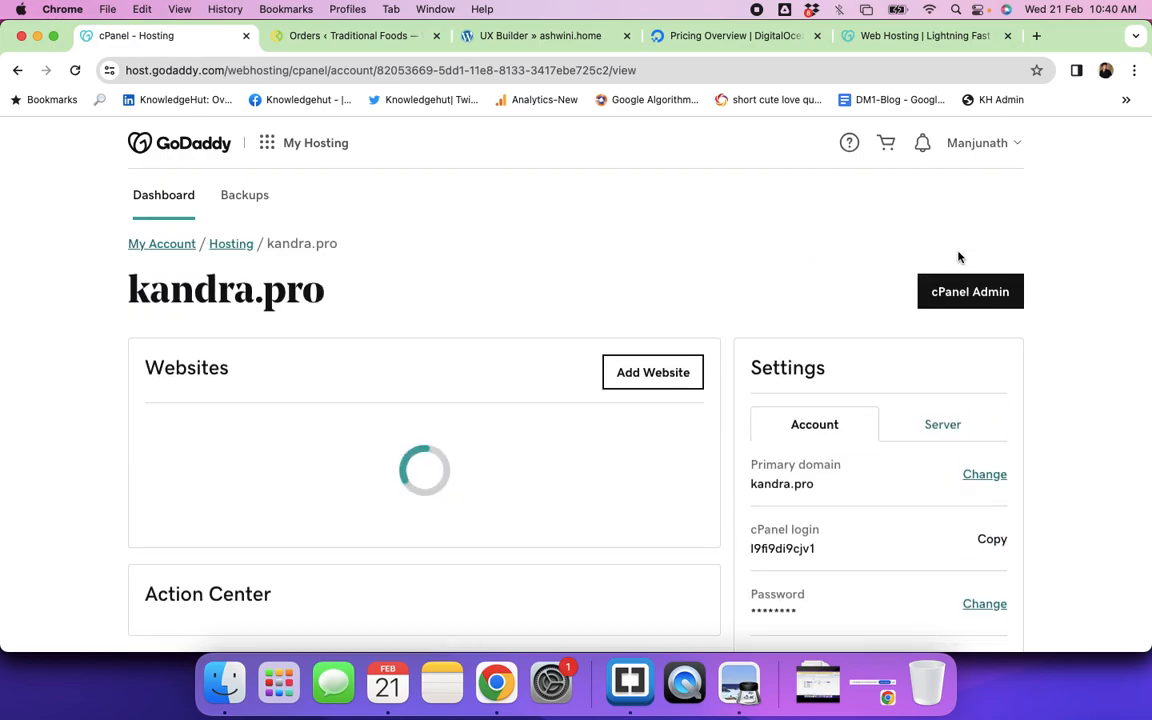
scroll(843, 481, "down", 3)
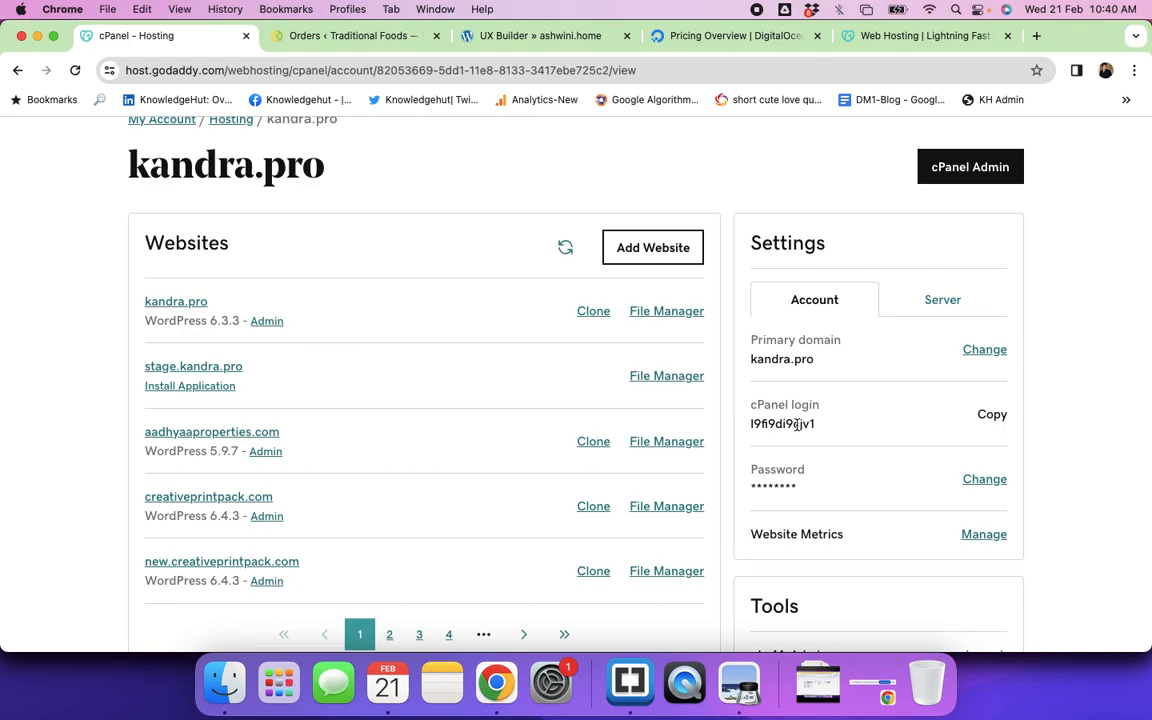
scroll(810, 533, "down", 6)
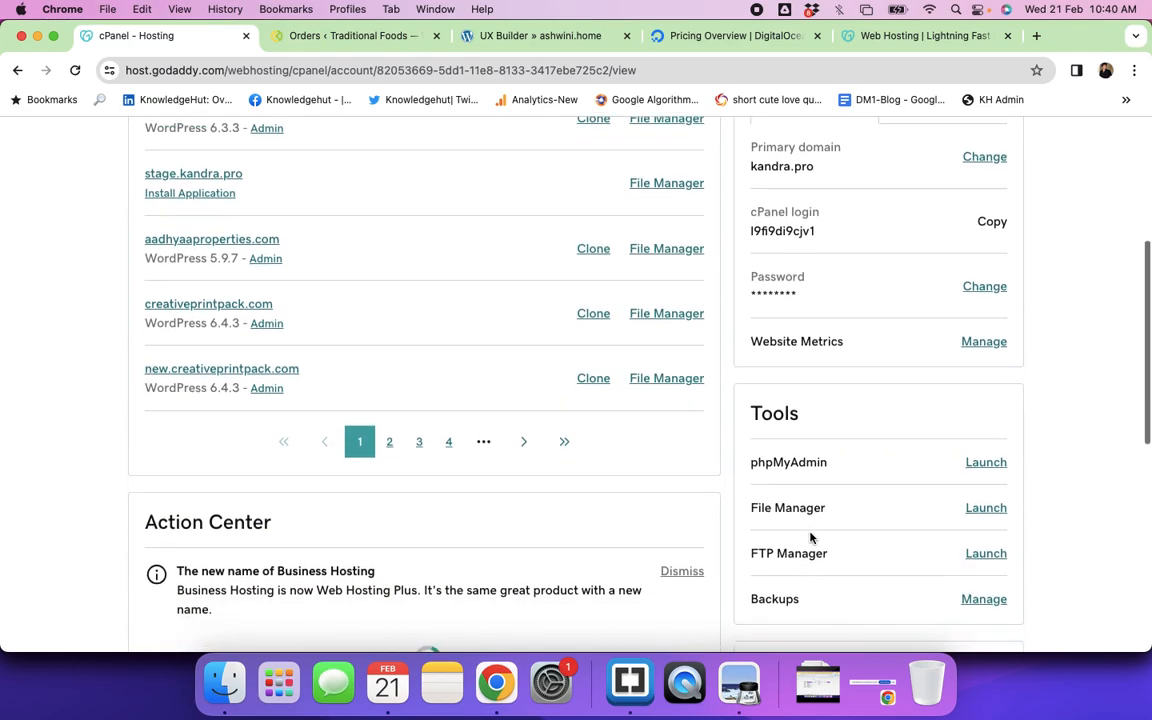
scroll(810, 533, "up", 8)
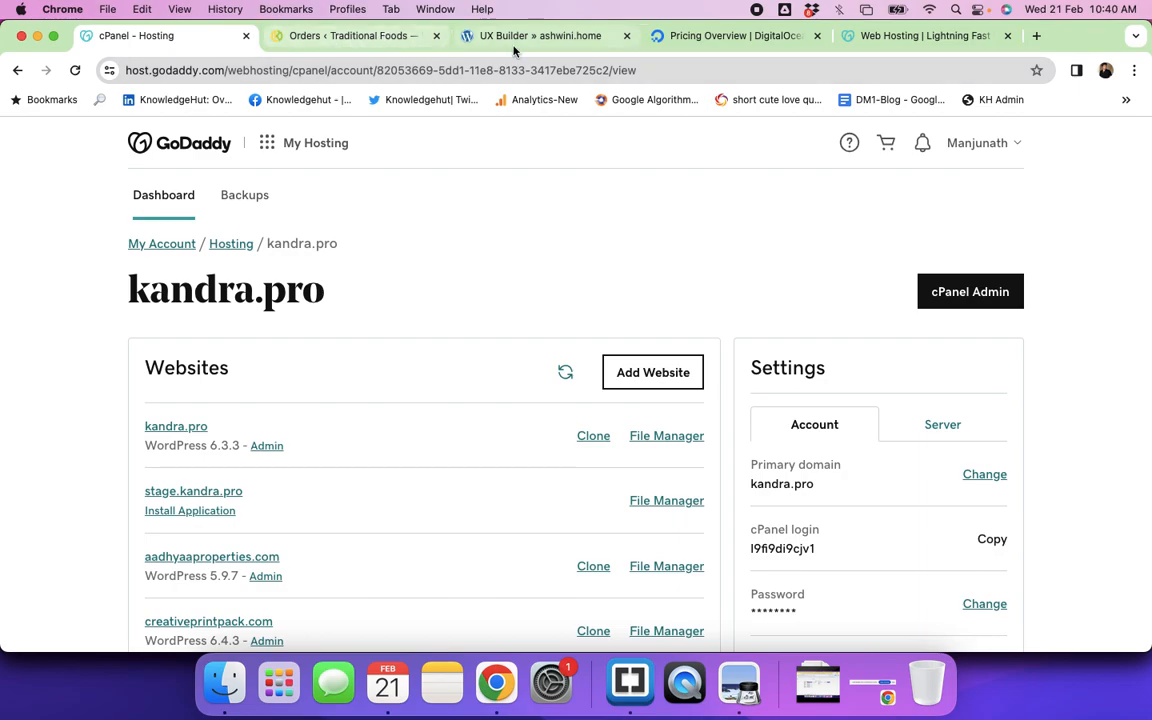
Step: Change the store admin address to the site's /cpanel path to reach cPanel login
left_click(335, 35)
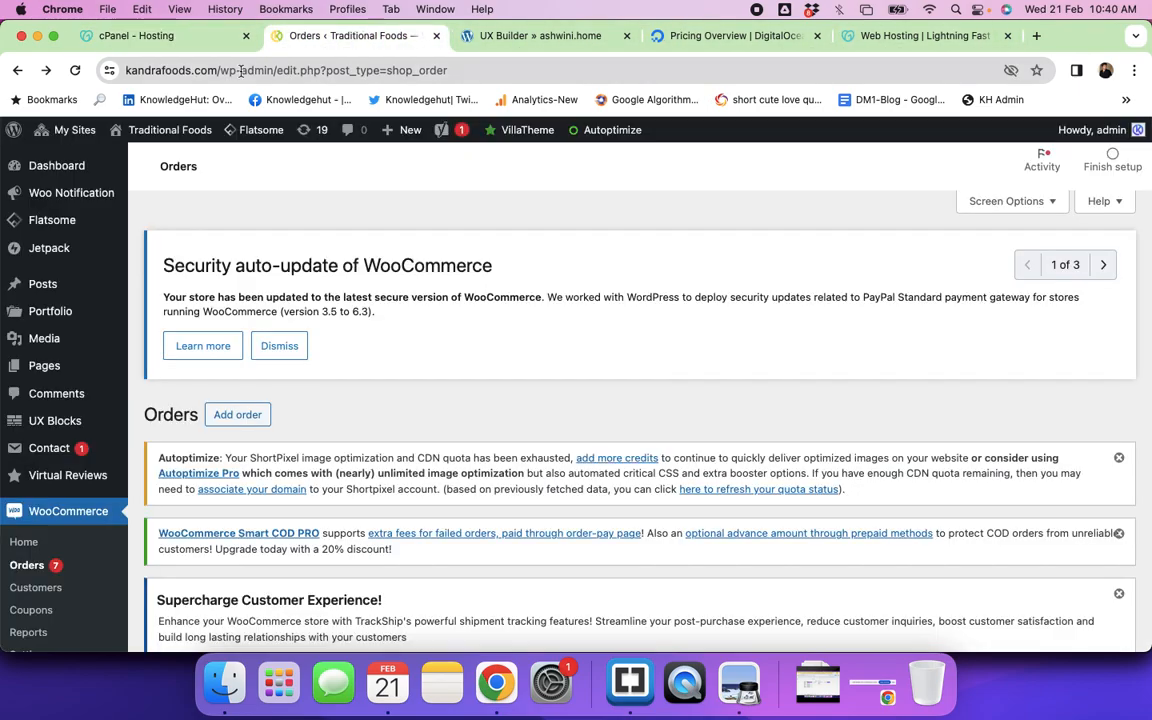
left_click_drag(218, 70, 540, 98)
type("/cpanel")
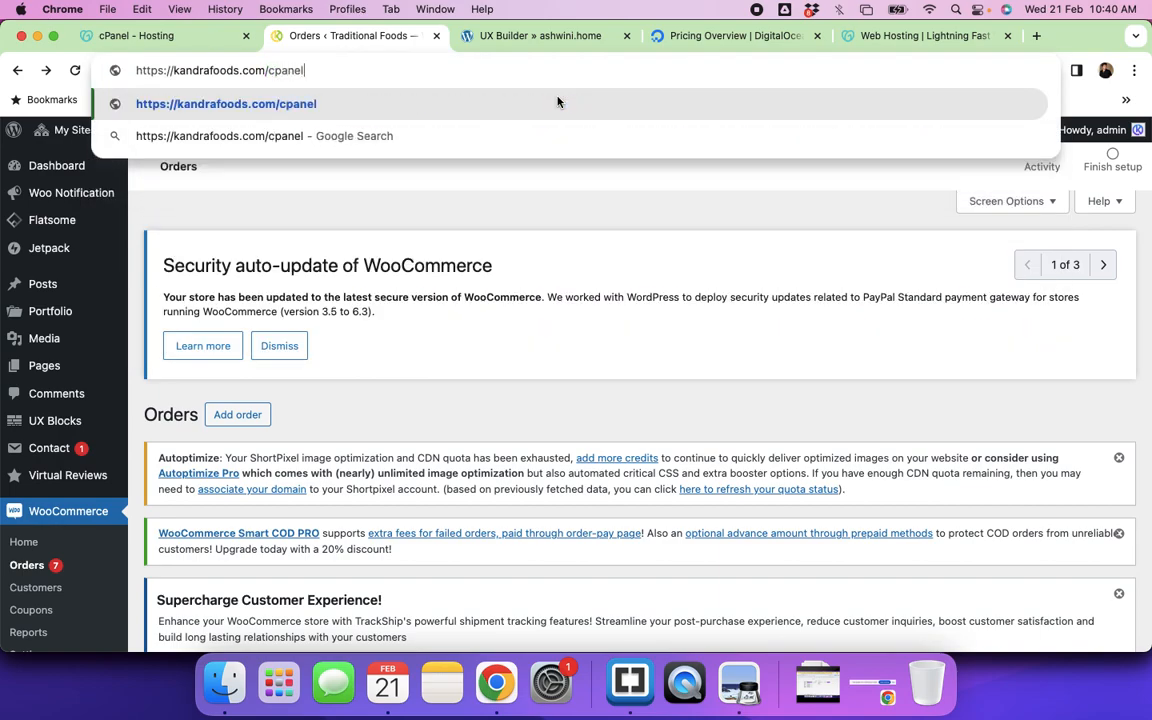
key("Return")
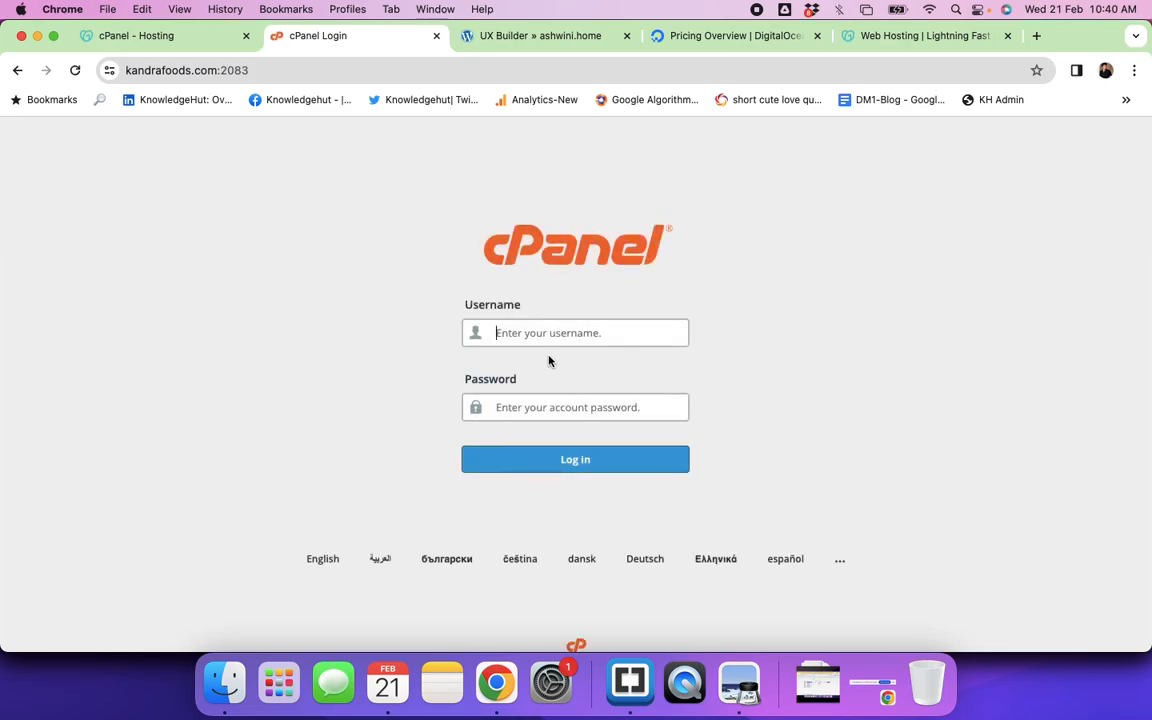
Step: Fill the cPanel username from saved entries, then launch cPanel Admin for kandra.pro from GoDaddy
left_click(532, 332)
left_click(516, 405)
left_click(148, 36)
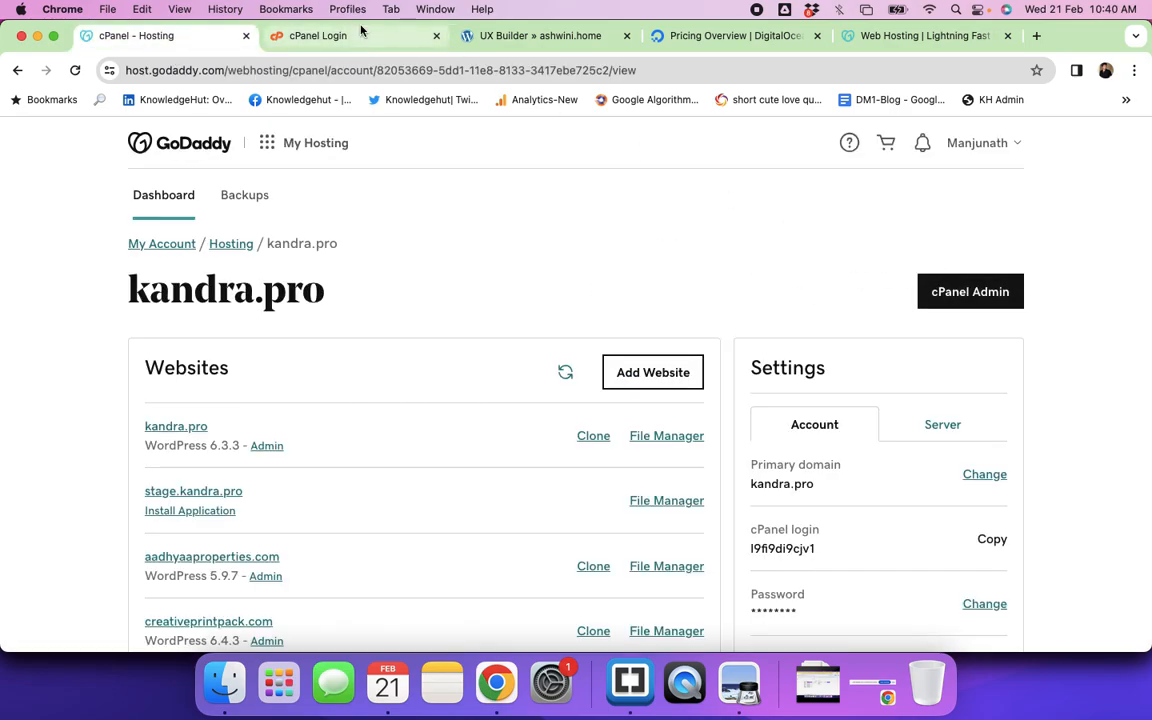
left_click(327, 33)
left_click(528, 335)
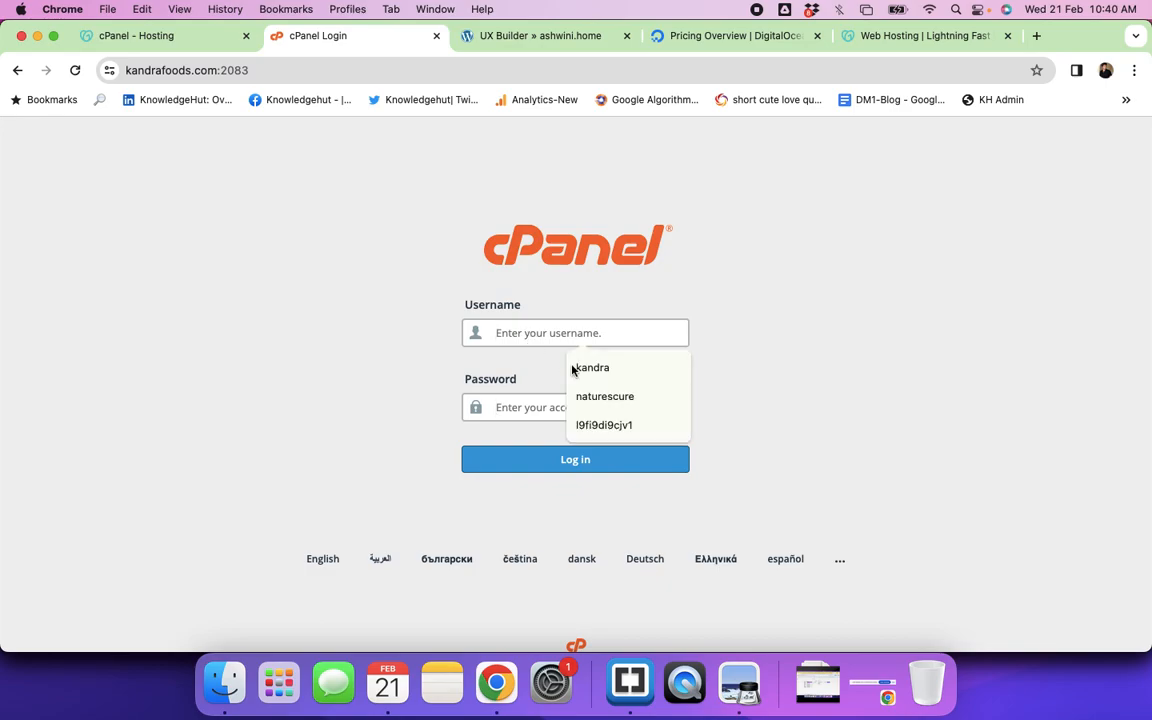
left_click(600, 394)
double_click(558, 332)
key("BackSpace")
left_click(550, 336)
left_click(601, 422)
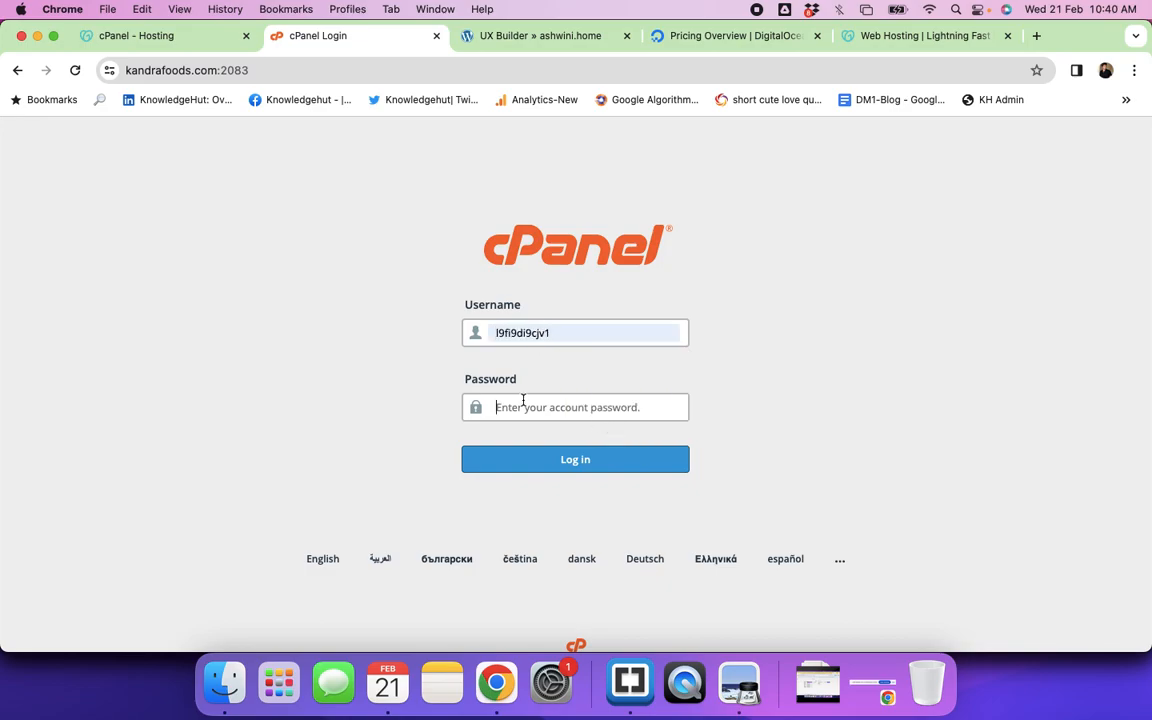
left_click(168, 40)
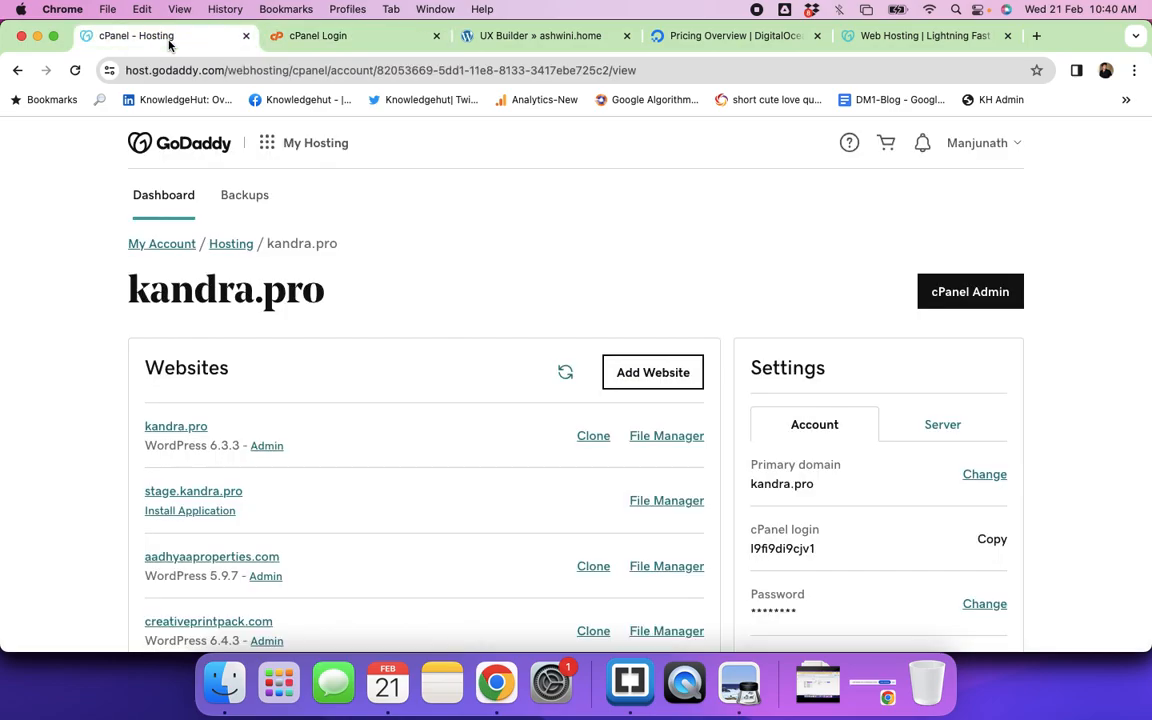
left_click(953, 302)
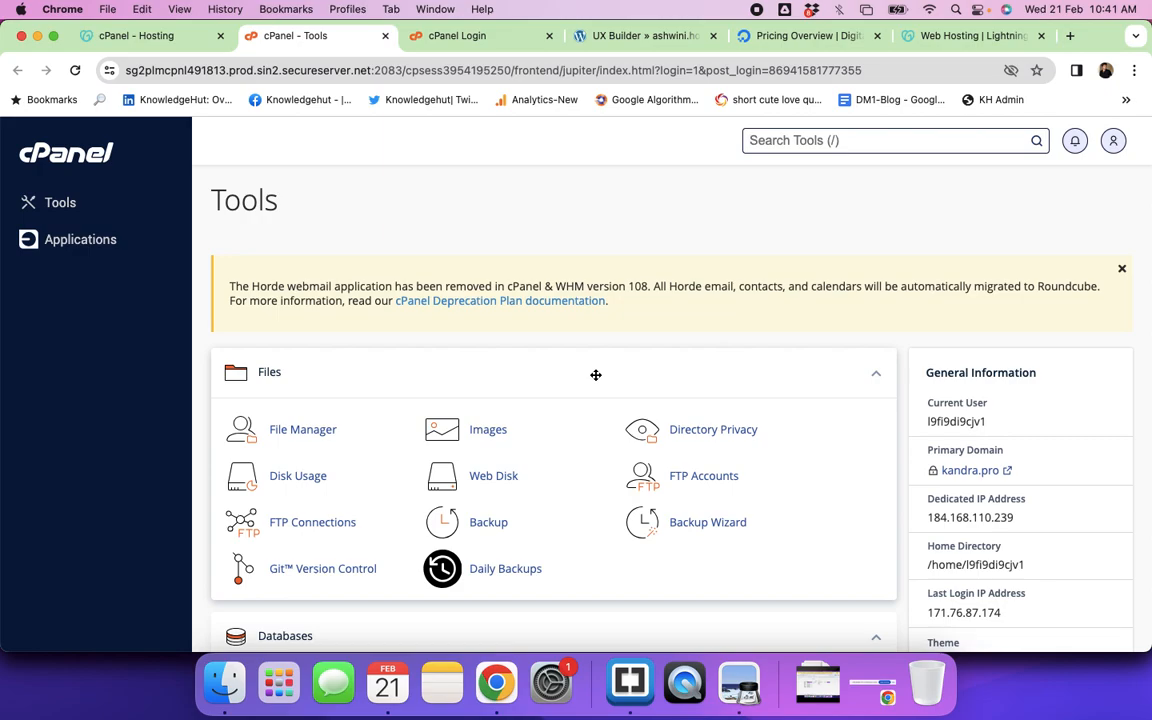
Step: Open the Domains page from the cPanel tools list
scroll(638, 345, "down", 8)
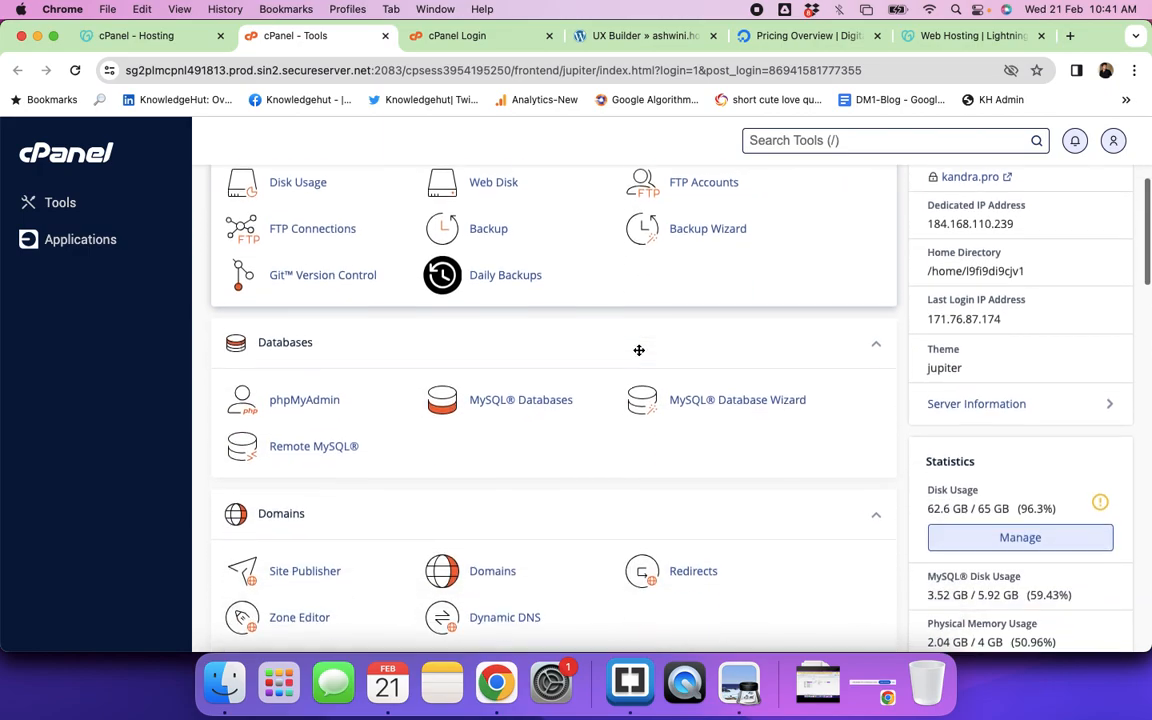
scroll(639, 350, "down", 4)
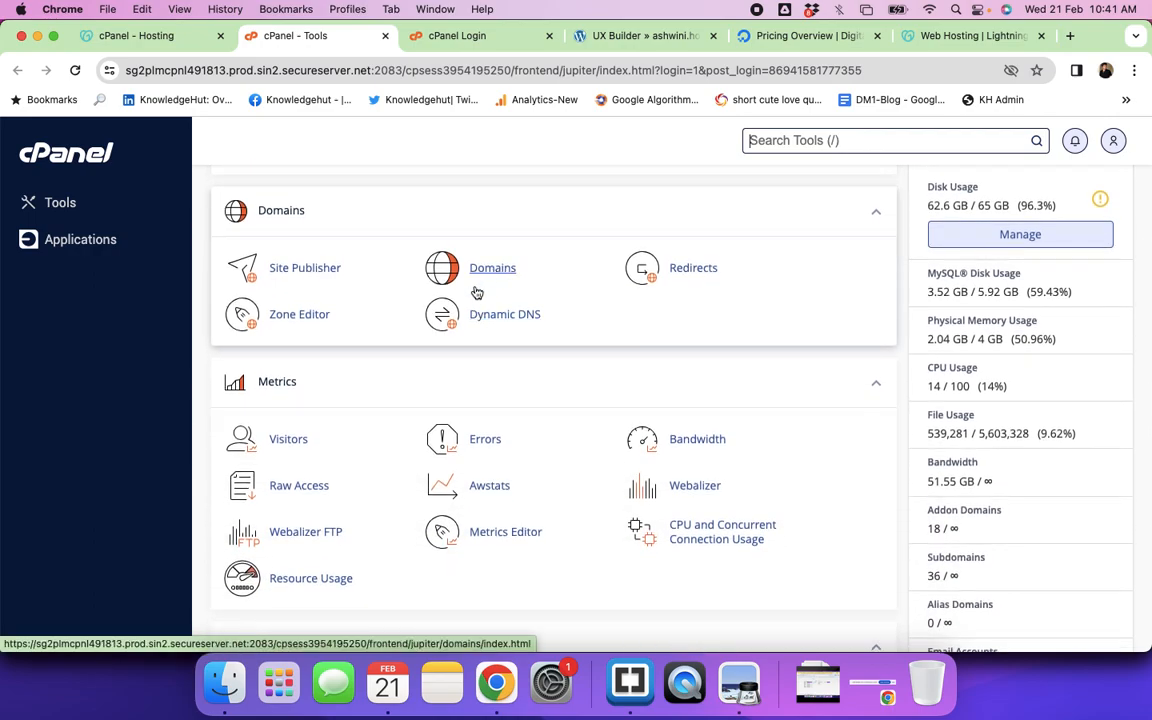
left_click(494, 272)
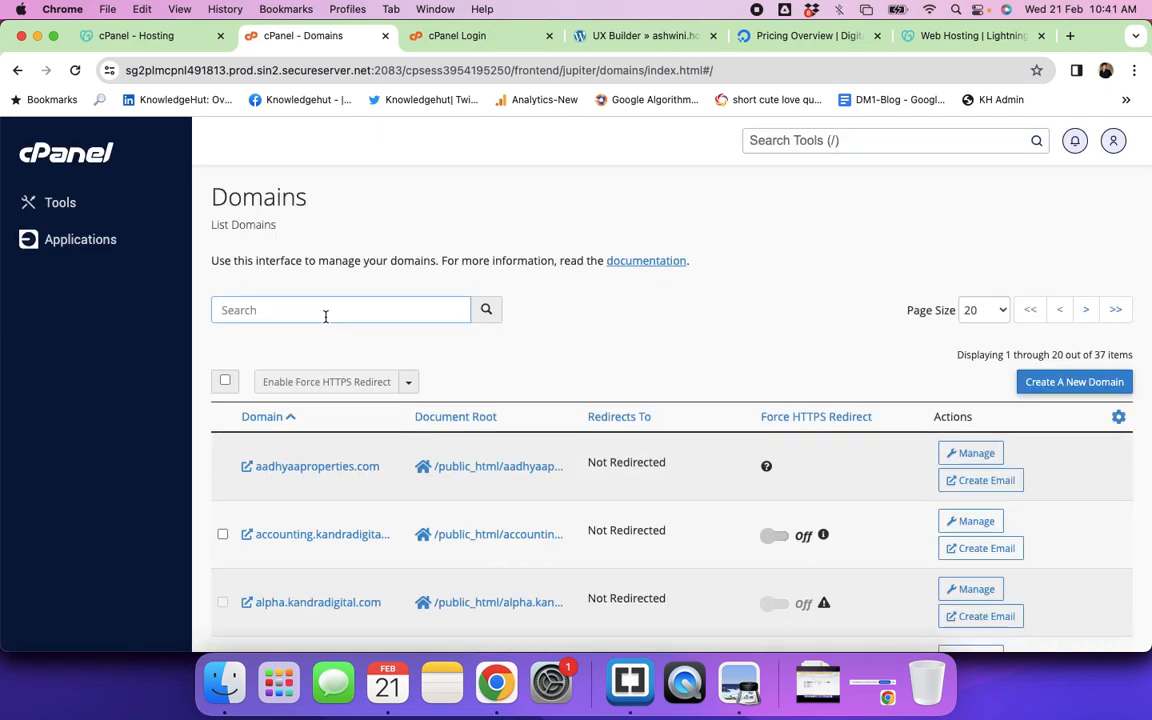
Step: Search the domain list for ryka.com and qat, clear the search, and begin creating a new domain
left_click(325, 316)
left_click(283, 317)
type("ryka.com")
key("BackSpace")
key("BackSpace")
key("BackSpace")
key("BackSpace")
key("BackSpace")
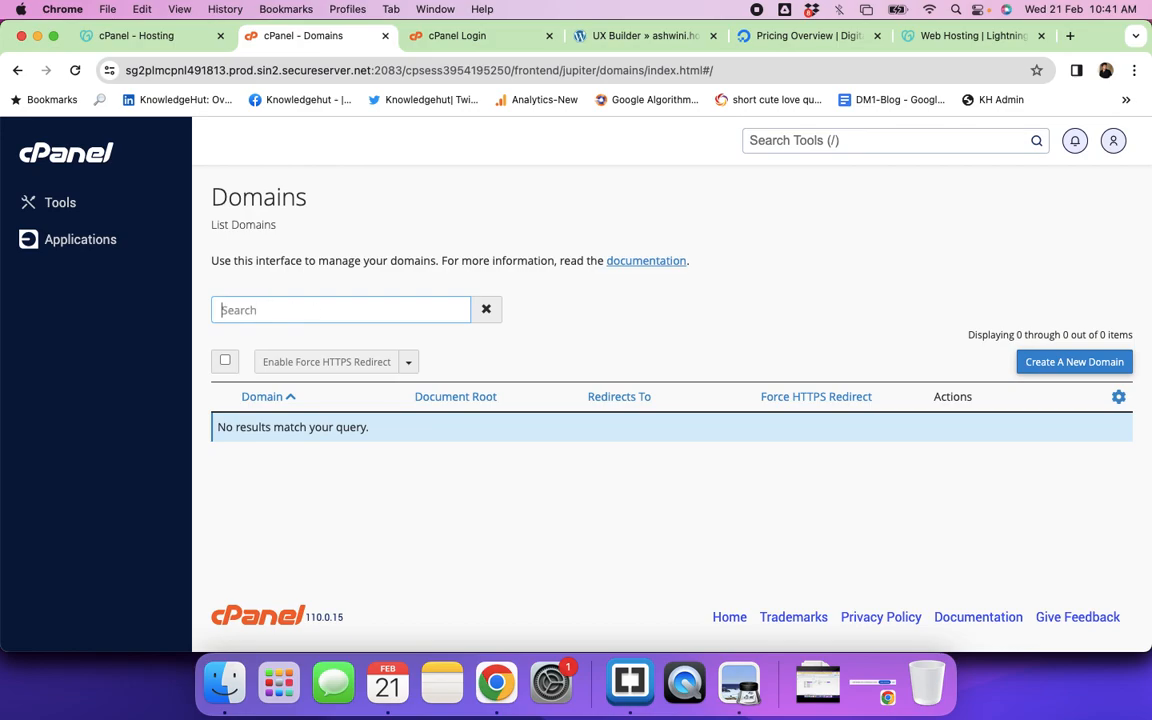
type("qata")
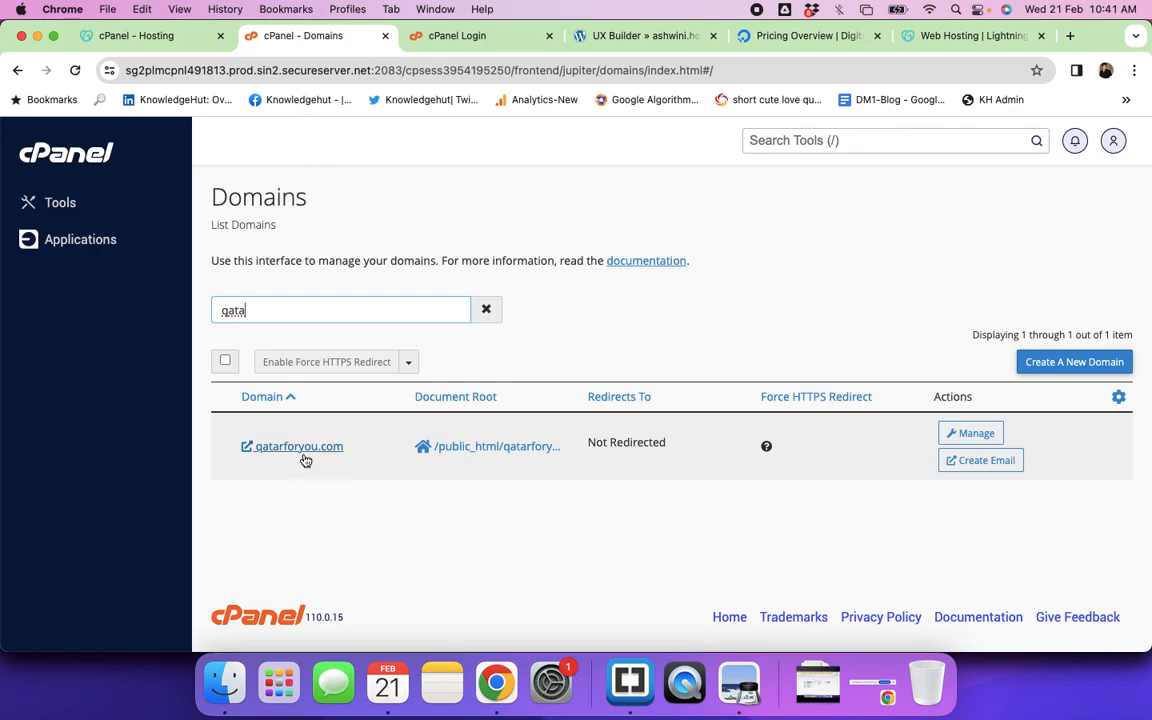
key("BackSpace")
key("BackSpace")
key("BackSpace")
key("BackSpace")
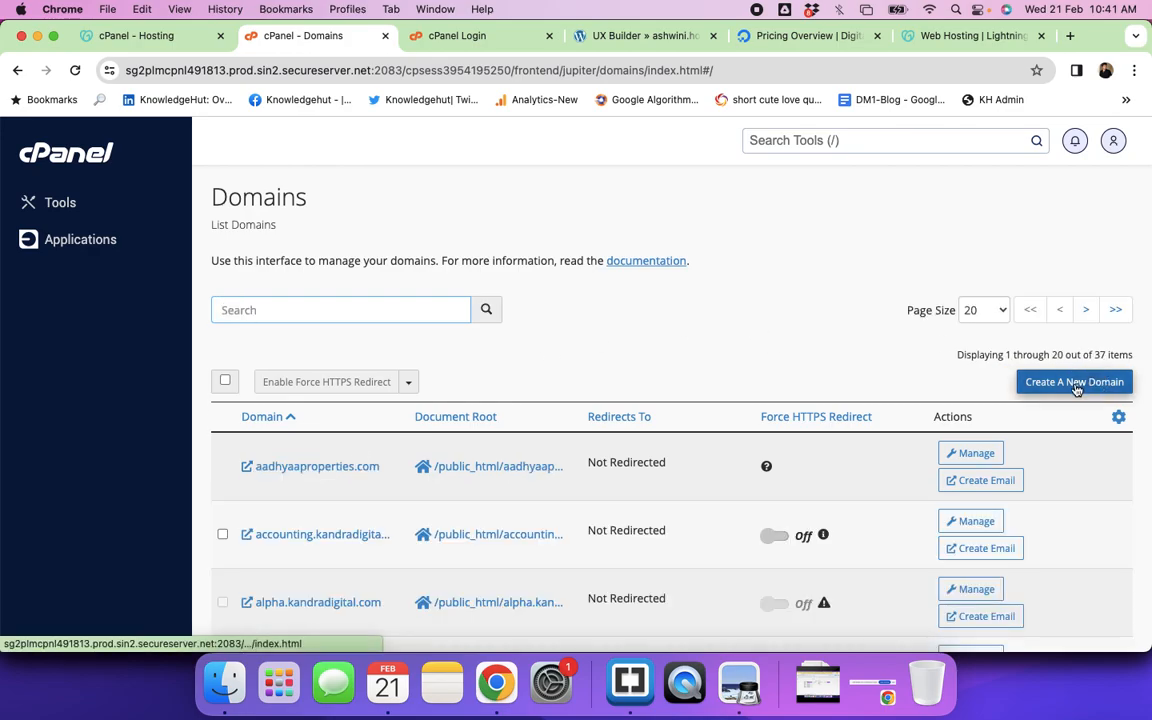
left_click(1099, 378)
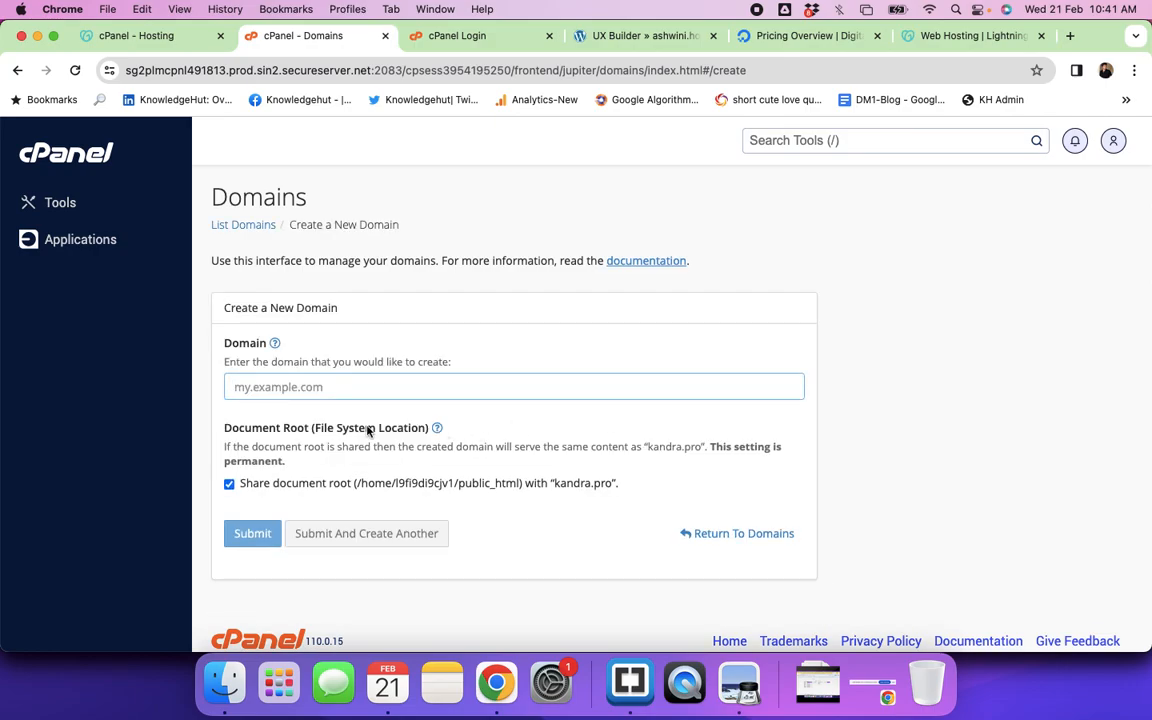
Step: Enter febbatch24.kandradigital.com as the domain name and inspect its document root path
left_click(287, 389)
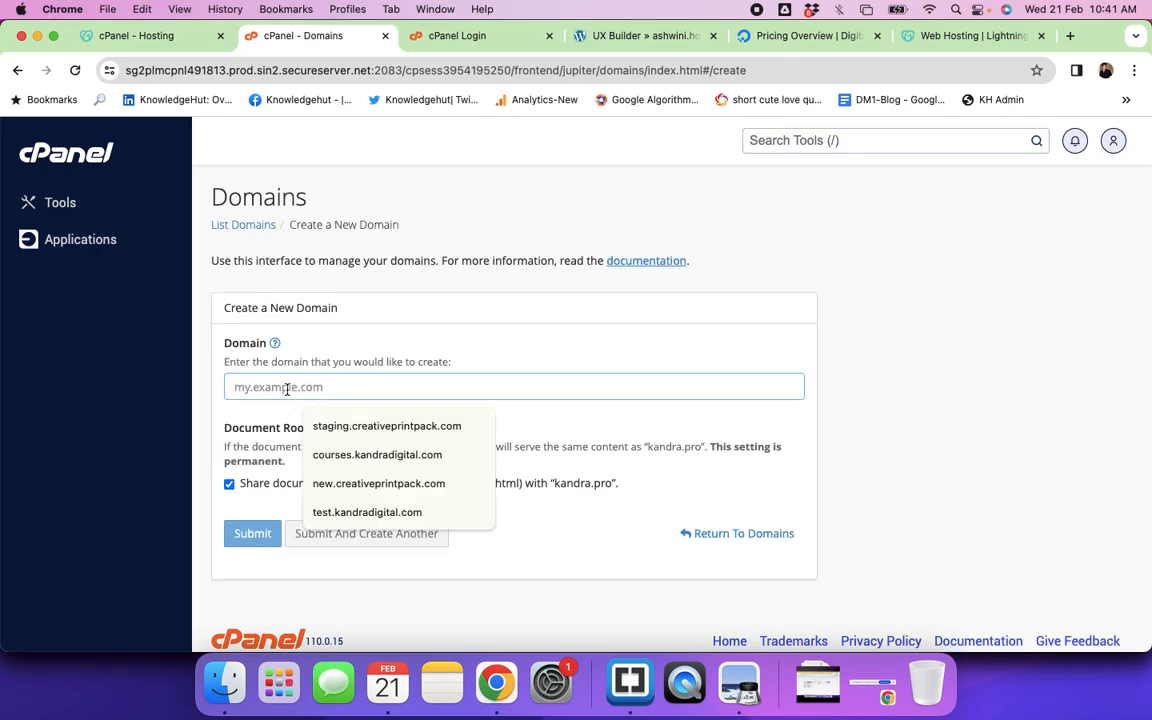
type("feb")
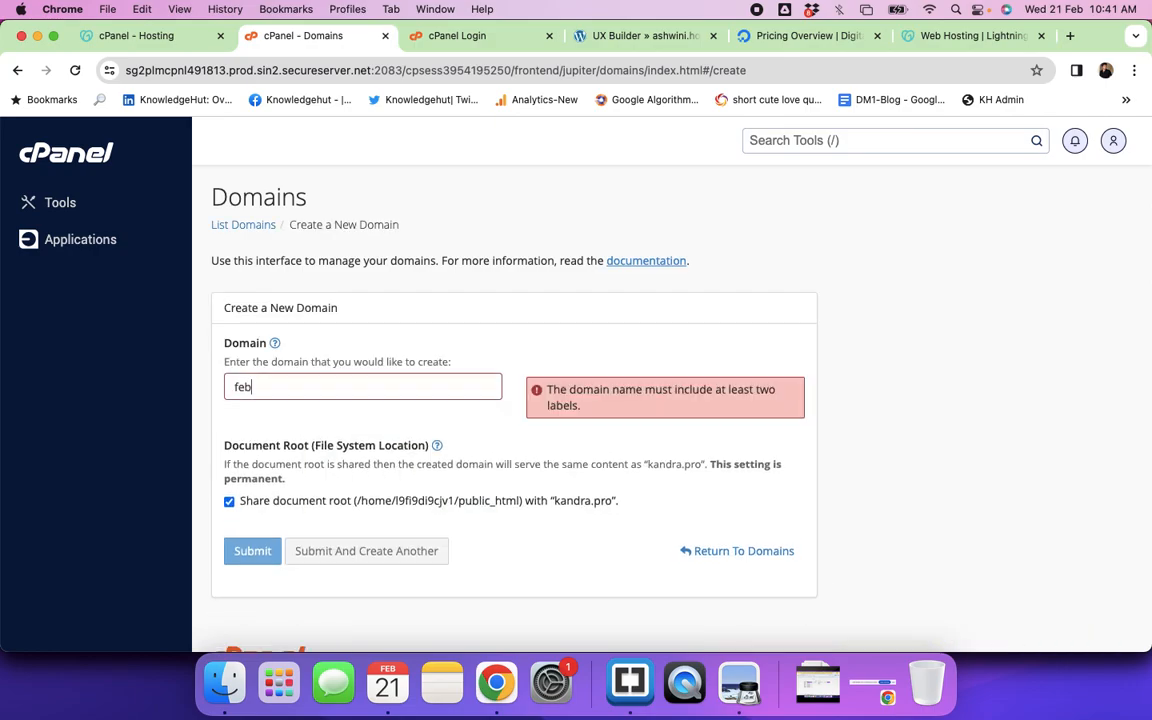
type("batch.kandra")
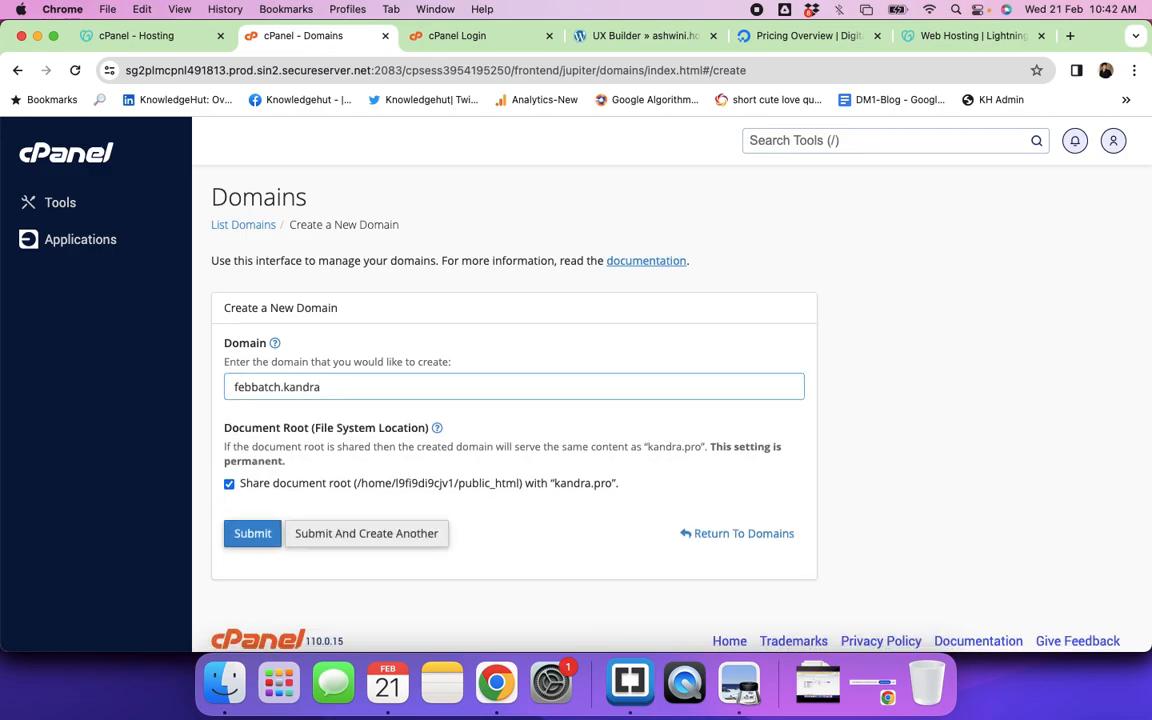
type("digital.com")
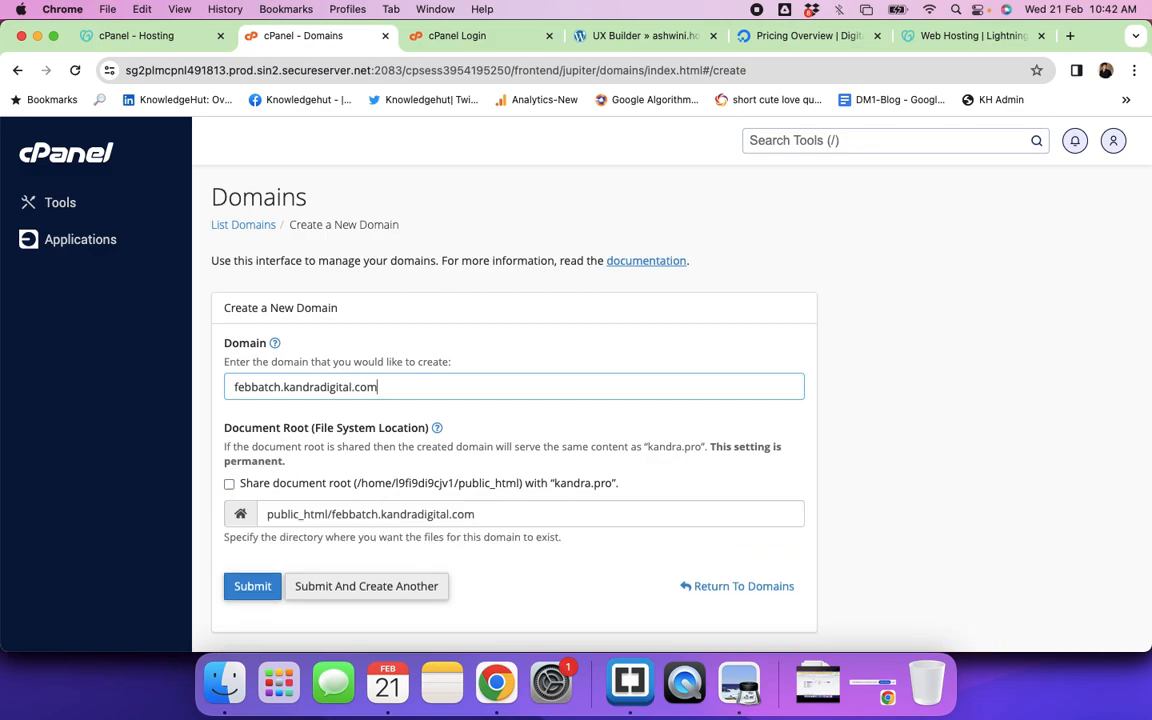
left_click(282, 388)
type("24")
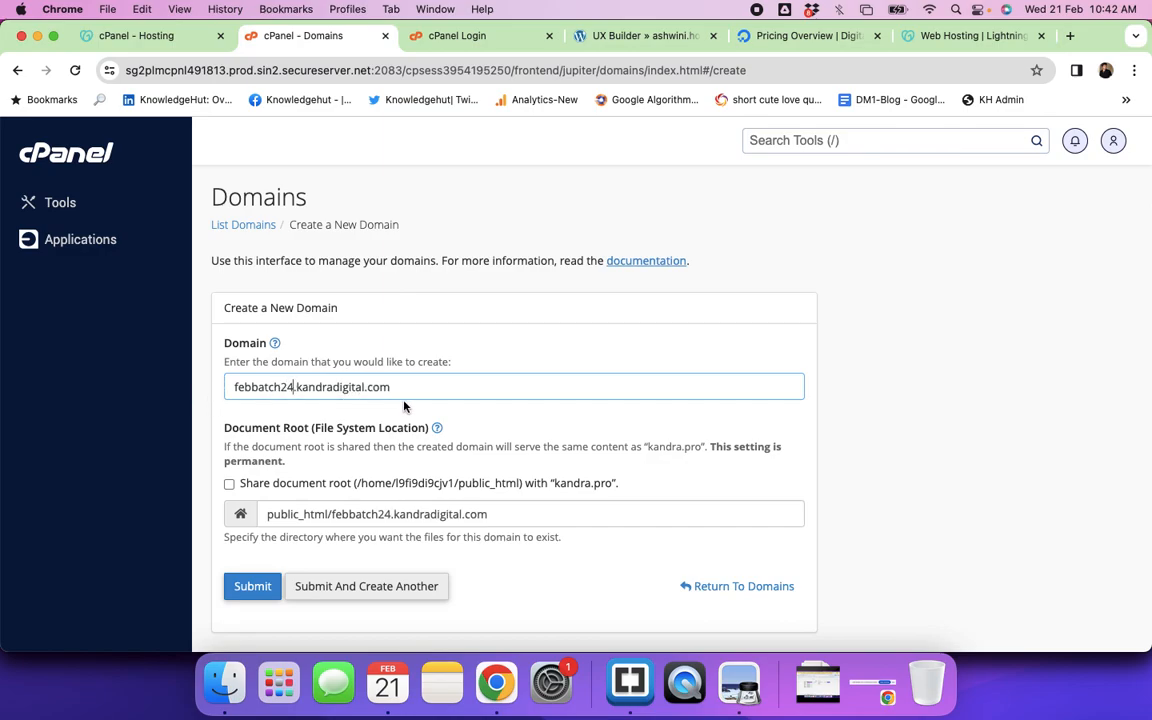
scroll(405, 406, "down", 1)
scroll(405, 406, "down", 3)
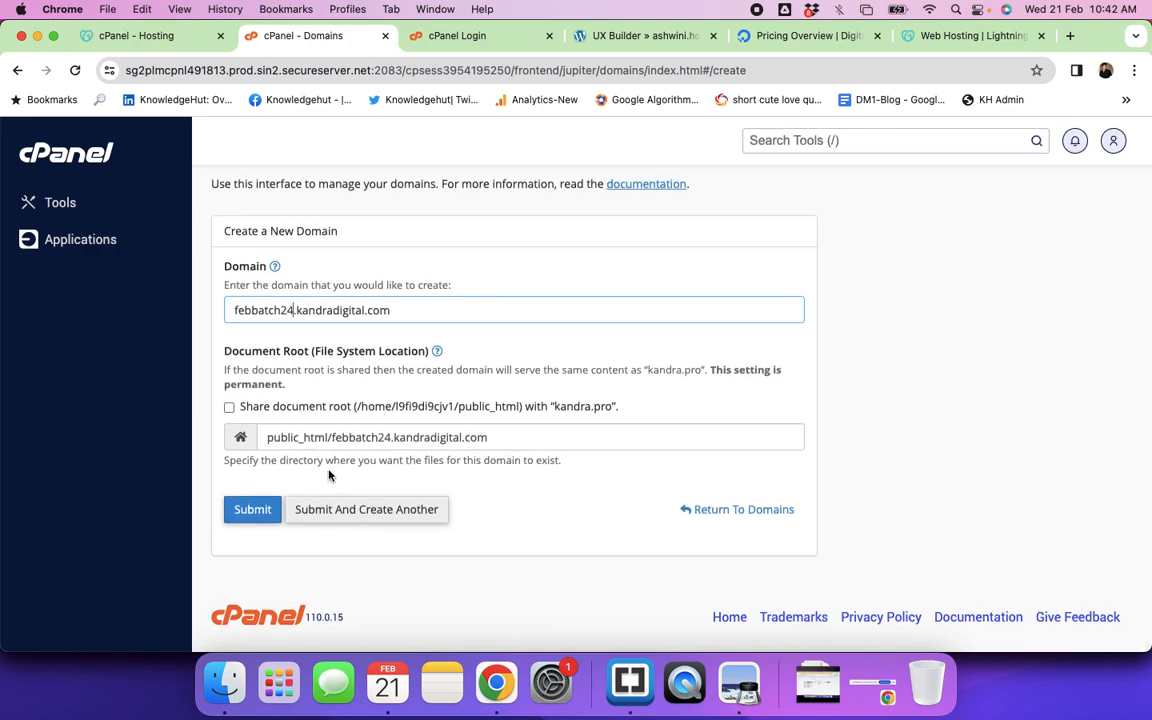
left_click_drag(332, 439, 492, 438)
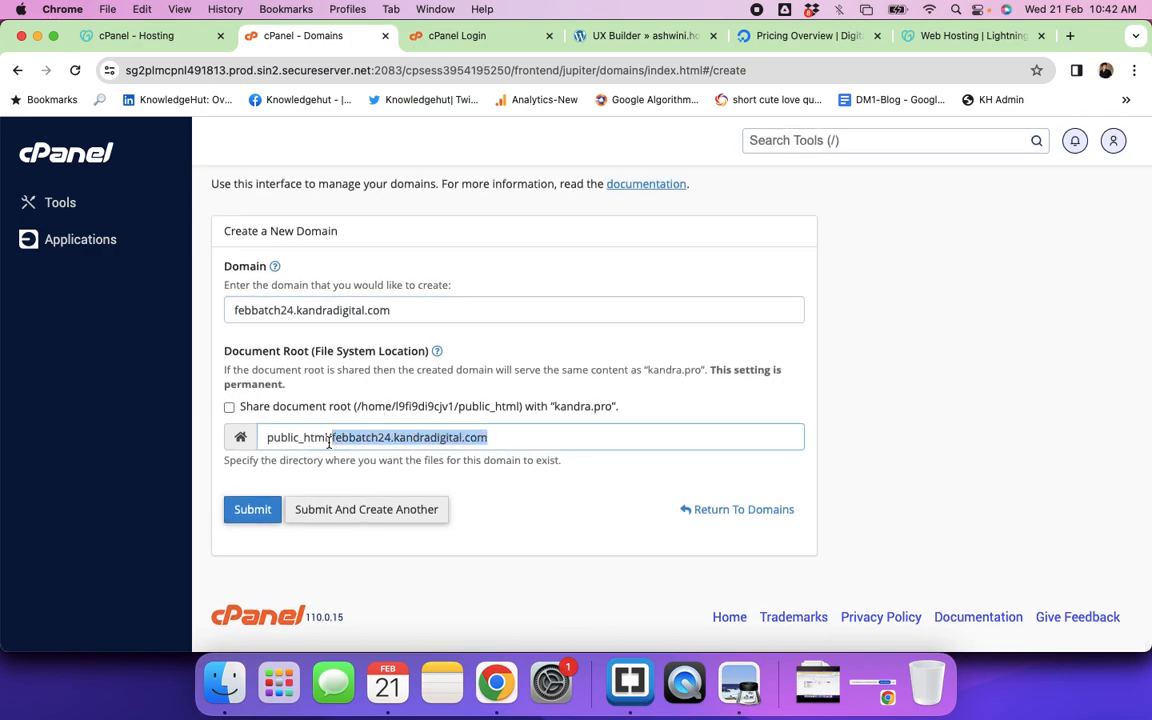
left_click_drag(332, 440, 258, 440)
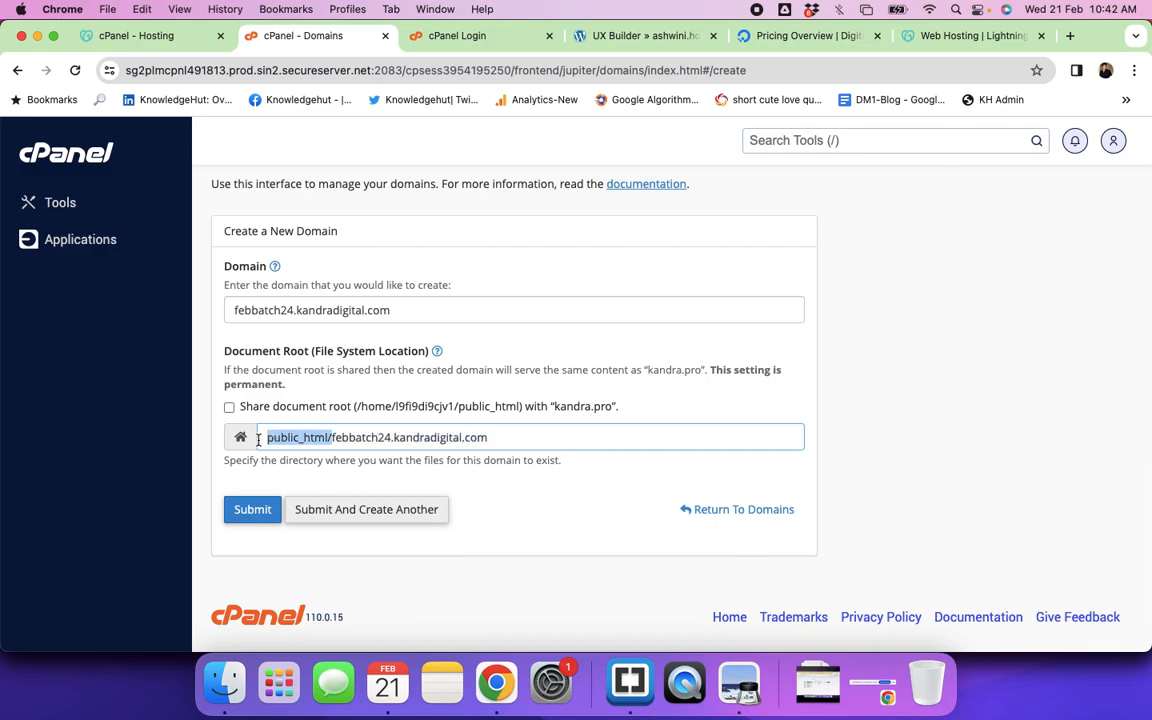
left_click_drag(333, 438, 490, 438)
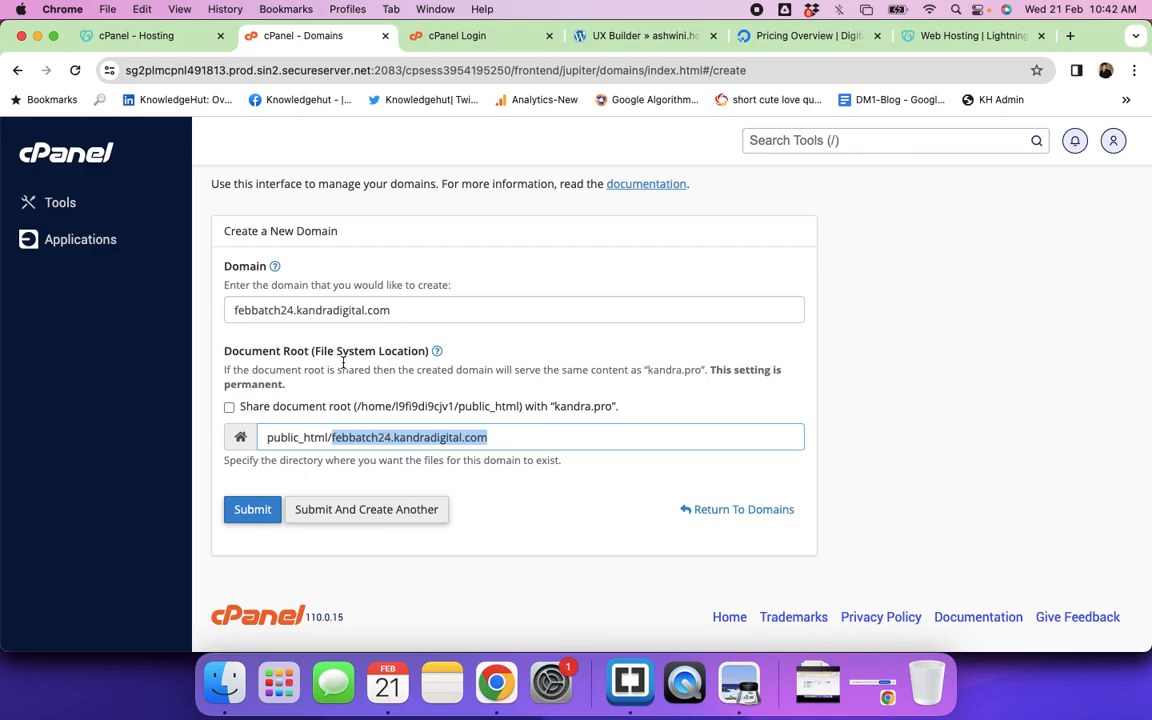
Step: Rename it to febmorb.kandradigital.com, check the public_html/febmorb.kandradigital.com root, and submit
scroll(346, 393, "up", 2)
left_click(295, 385)
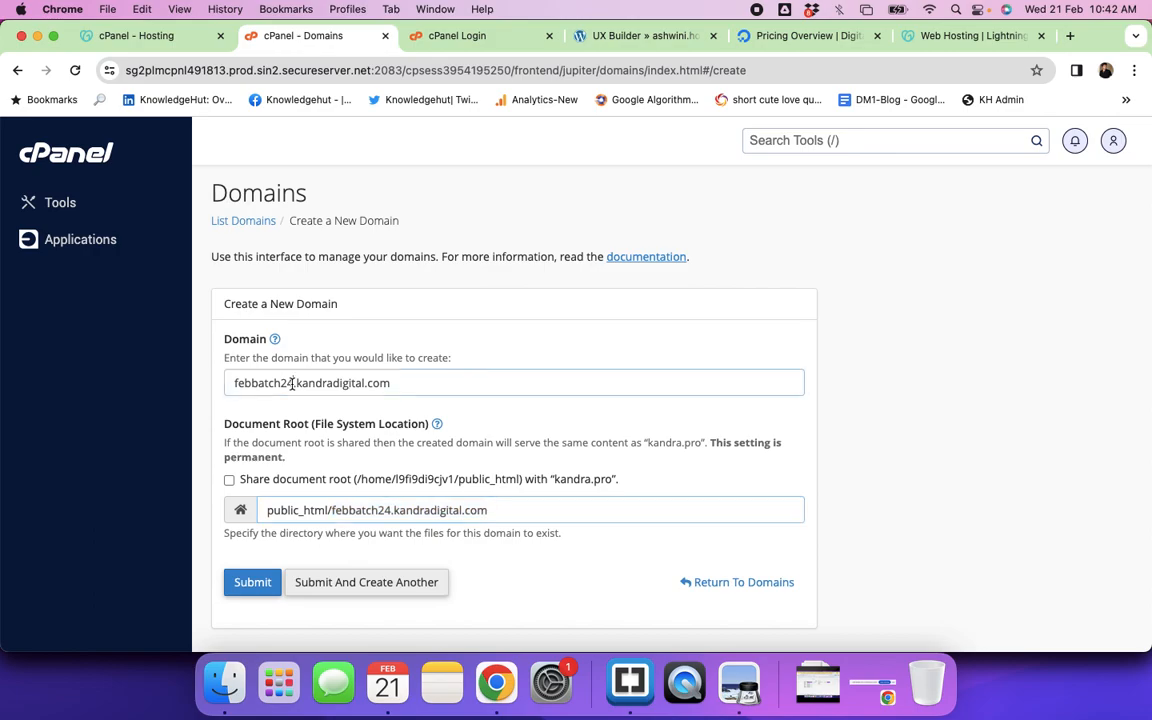
key("BackSpace")
key("BackSpace")
type("mo")
key("BackSpace")
key("BackSpace")
key("BackSpace")
key("BackSpace")
key("BackSpace")
key("BackSpace")
key("BackSpace")
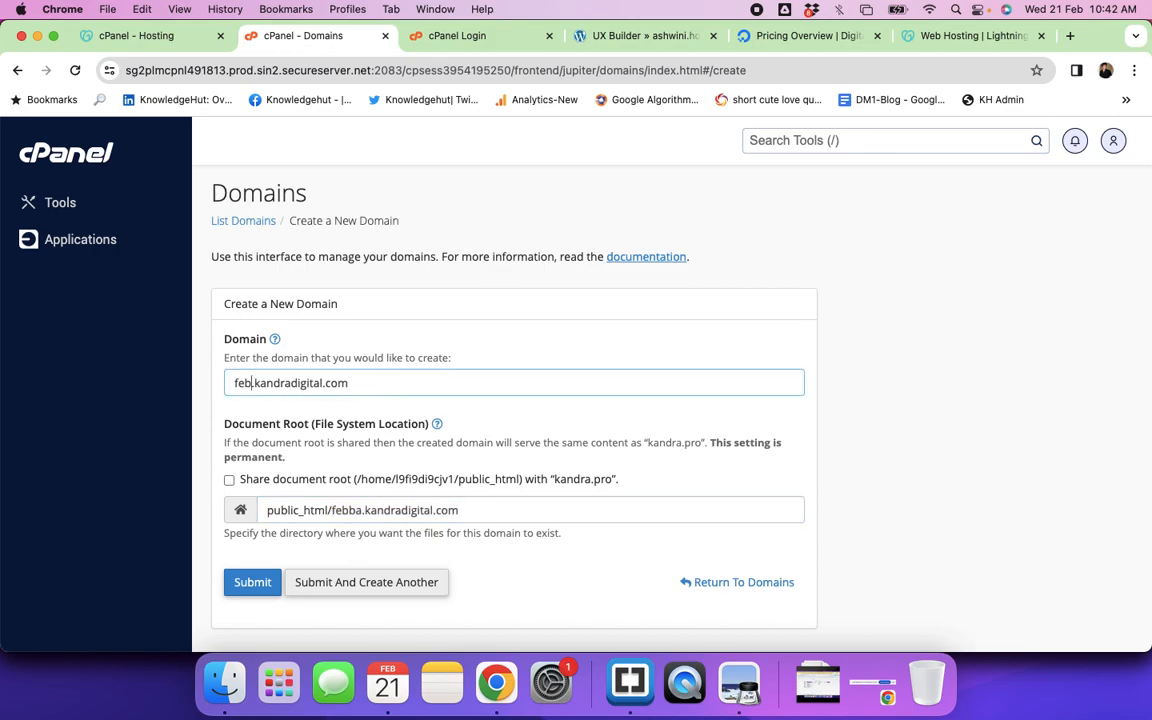
type("morb")
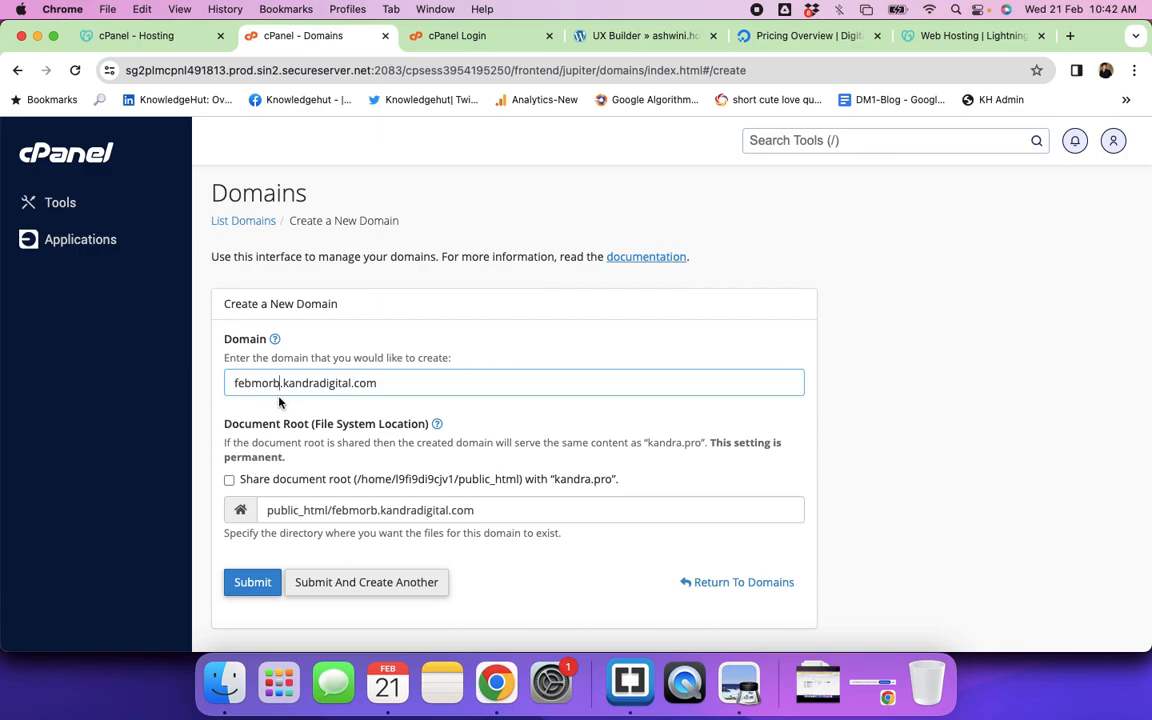
scroll(352, 380, "down", 3)
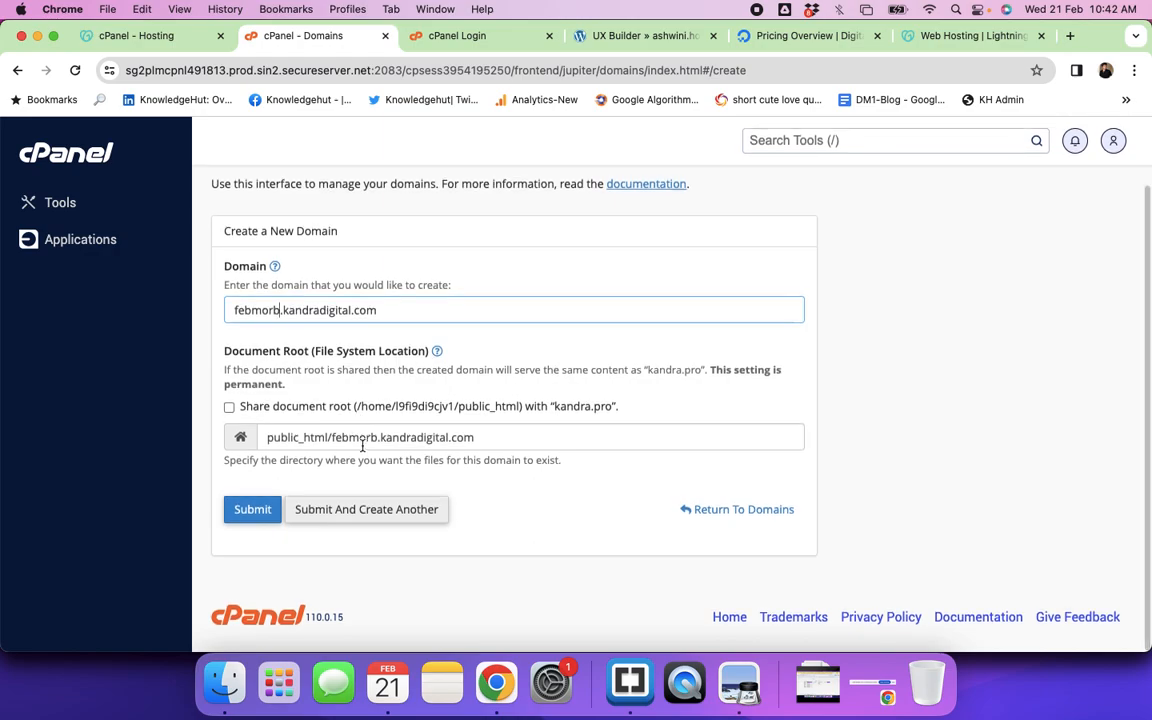
left_click_drag(331, 442, 476, 436)
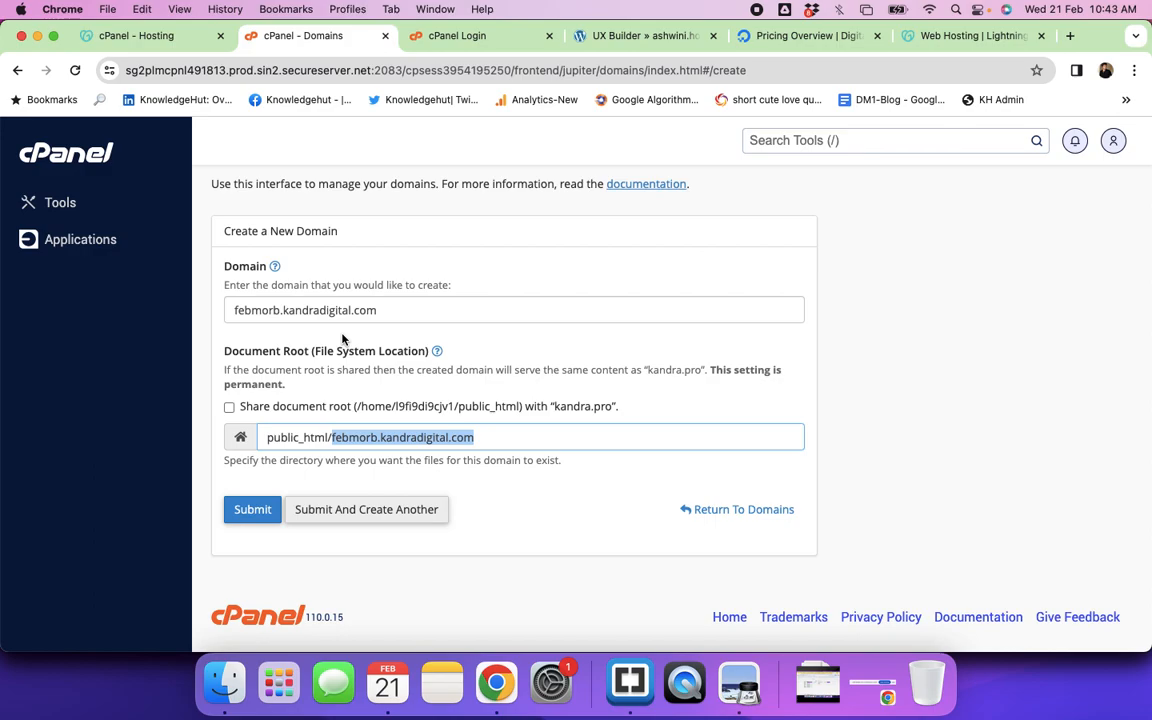
scroll(482, 516, "down", 1)
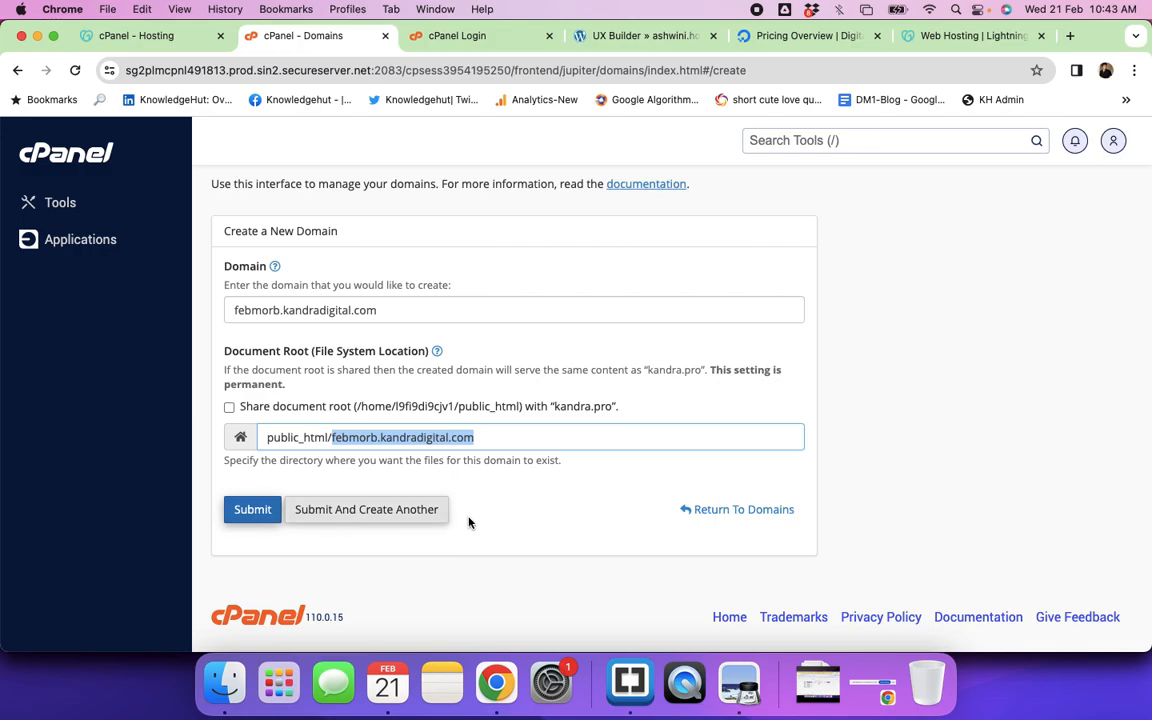
left_click(255, 510)
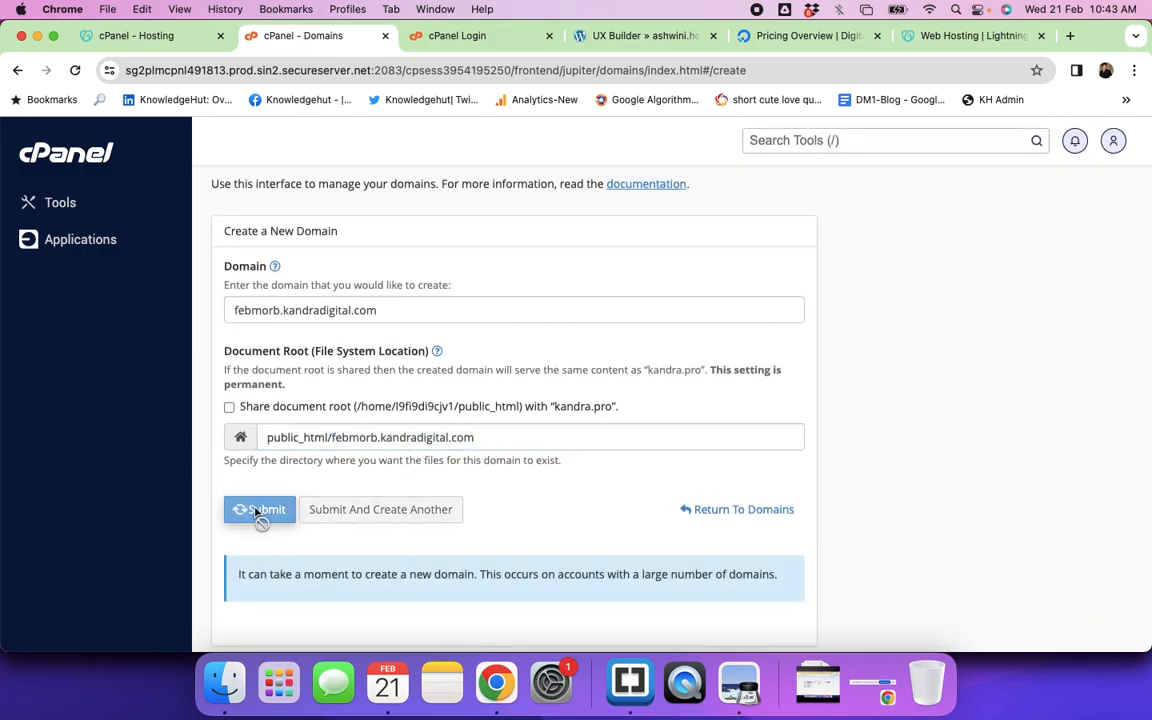
Step: Try febmorb.kandradigital.com in a new tab (not reachable yet), then return to cPanel's Tools home
triple_click(378, 313)
key("super+c")
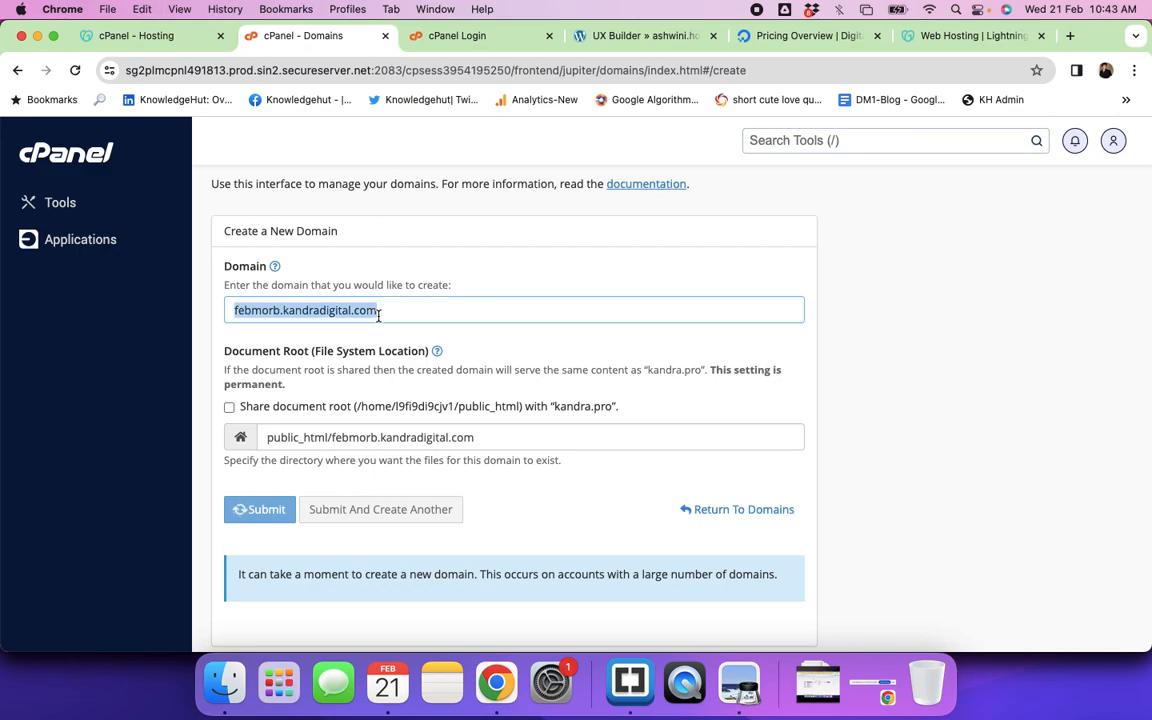
left_click(1069, 36)
key("super+v")
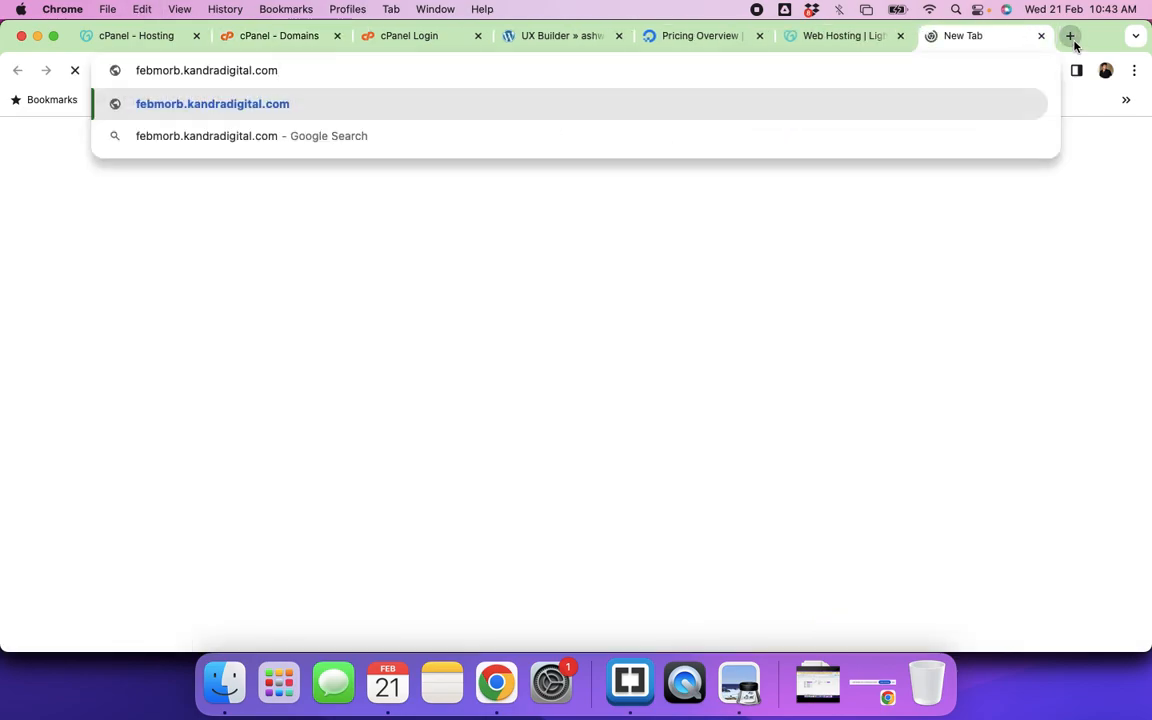
key("Return")
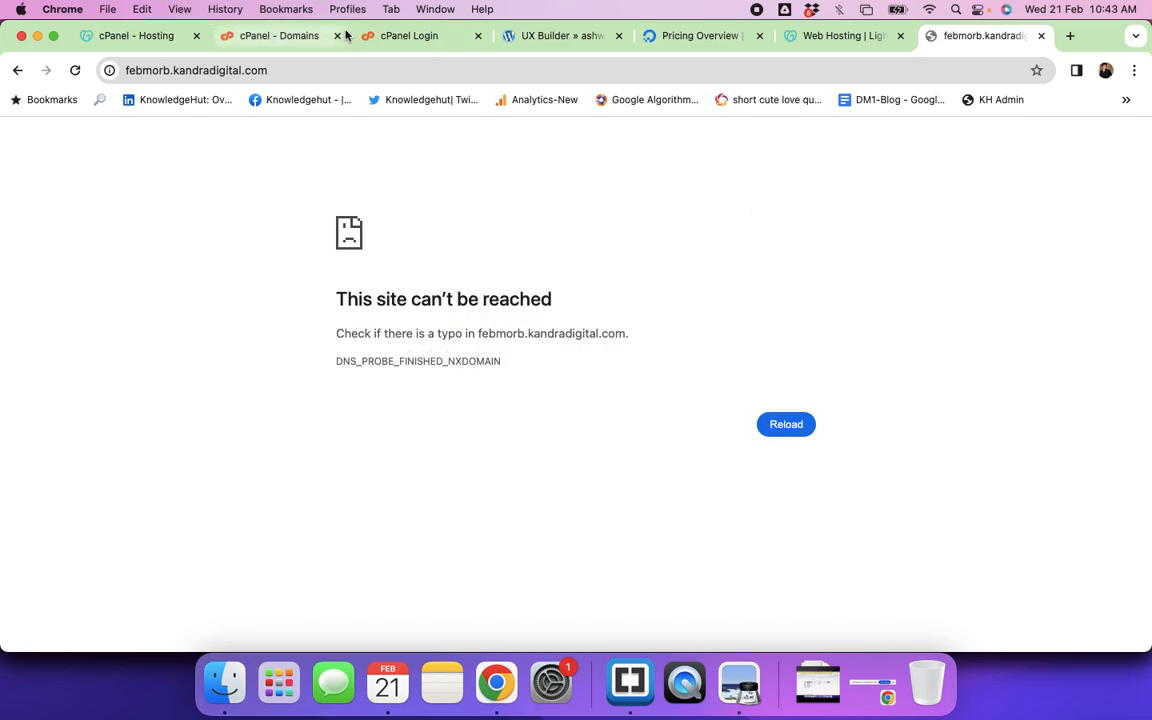
left_click(294, 40)
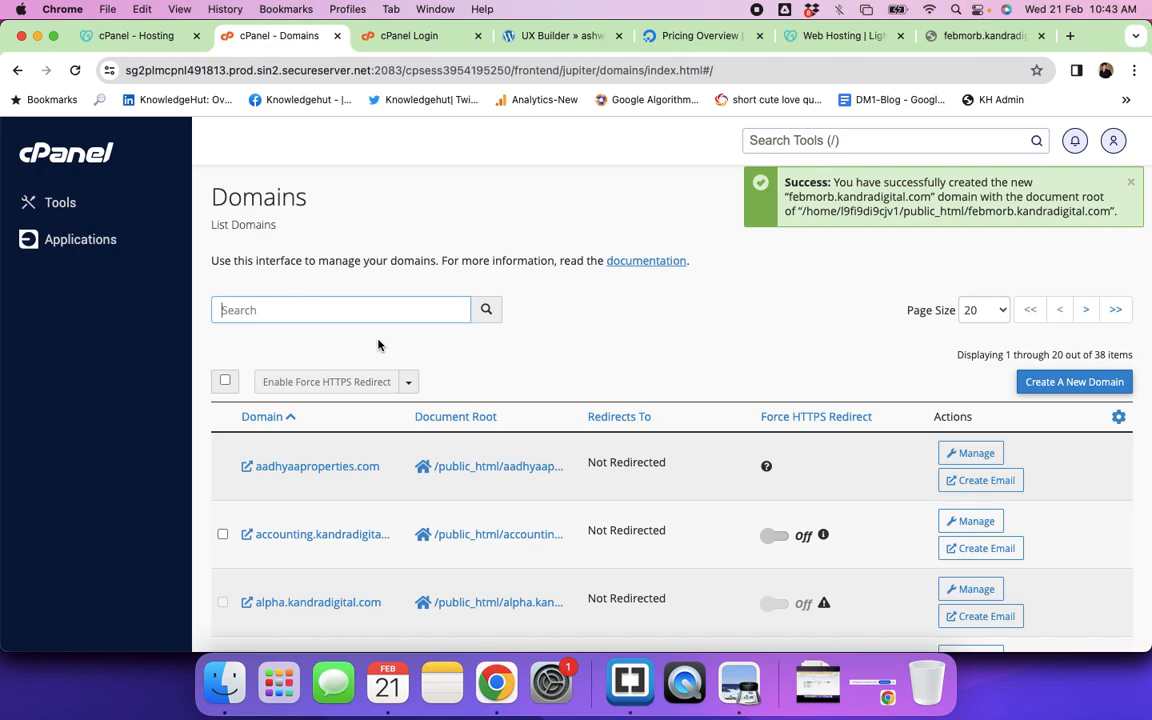
left_click(57, 156)
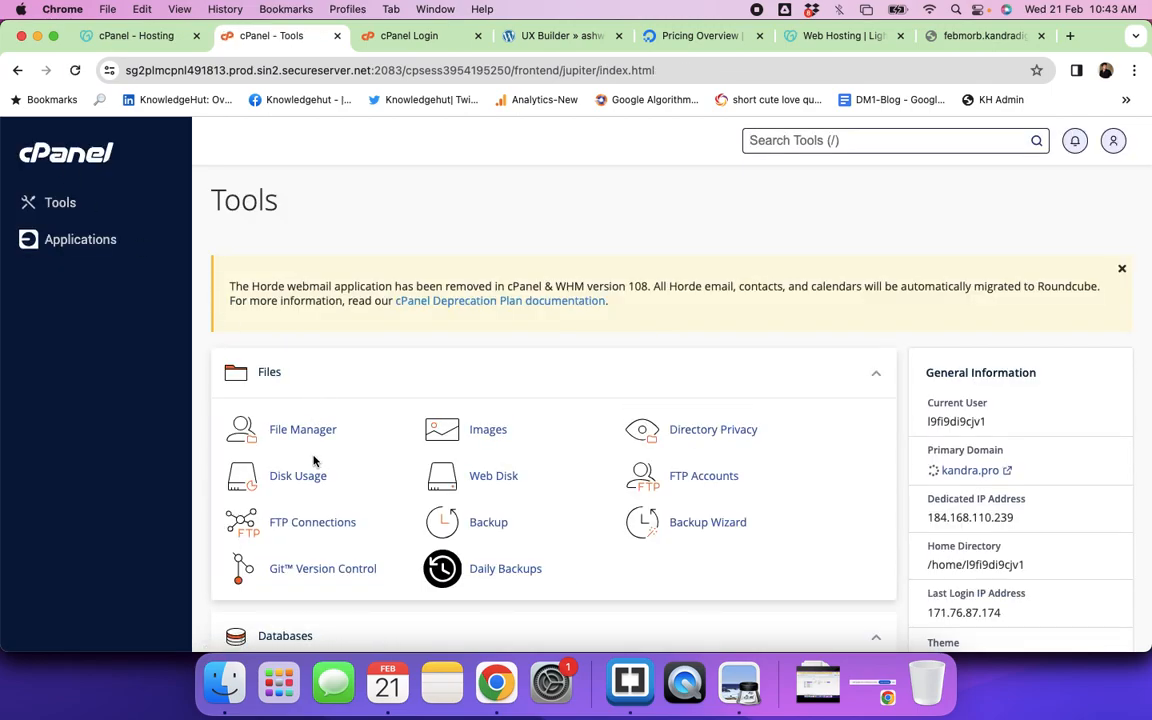
Step: Browse public_html/febmorb.kandradigital.com in File Manager, finding only an empty cgi-bin, then return to public_html
left_click(307, 433)
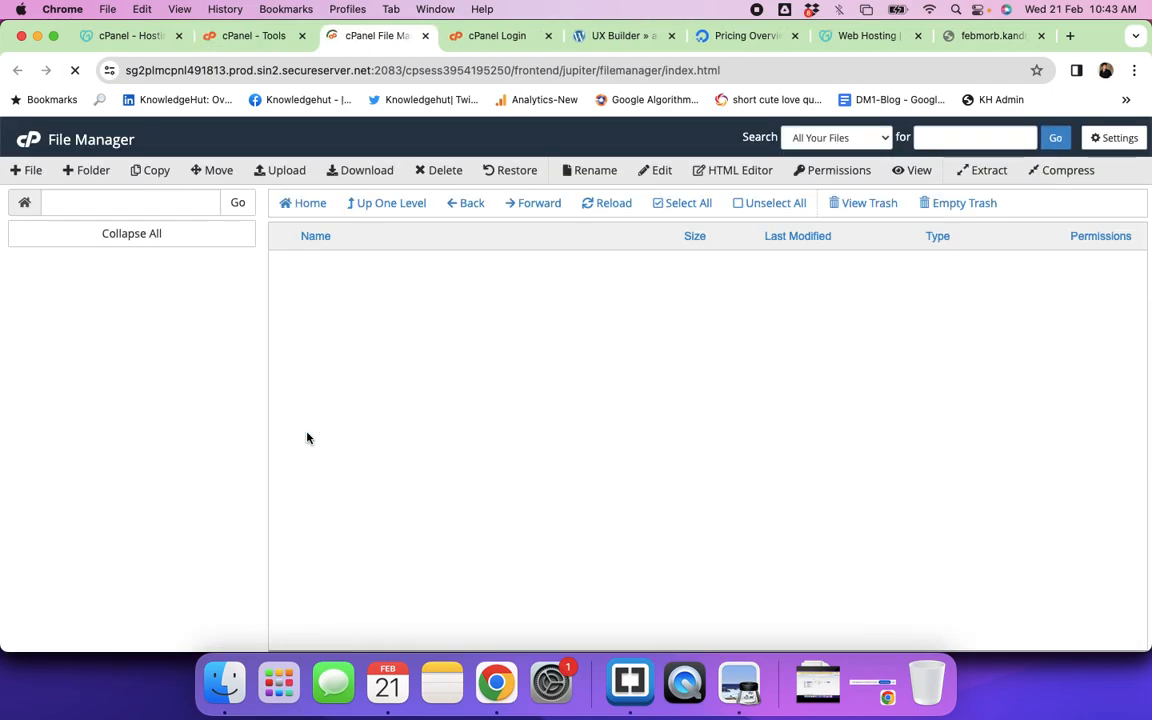
scroll(437, 424, "down", 10)
scroll(437, 424, "down", 5)
double_click(407, 449)
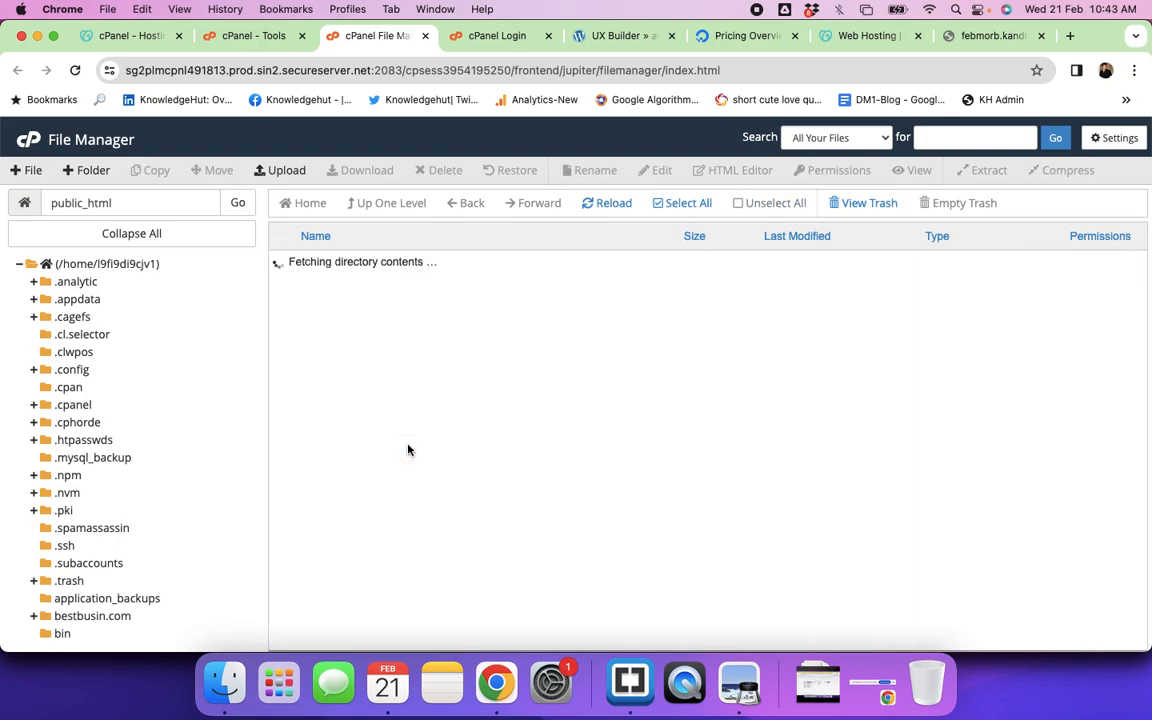
scroll(503, 430, "down", 3)
scroll(503, 430, "up", 3)
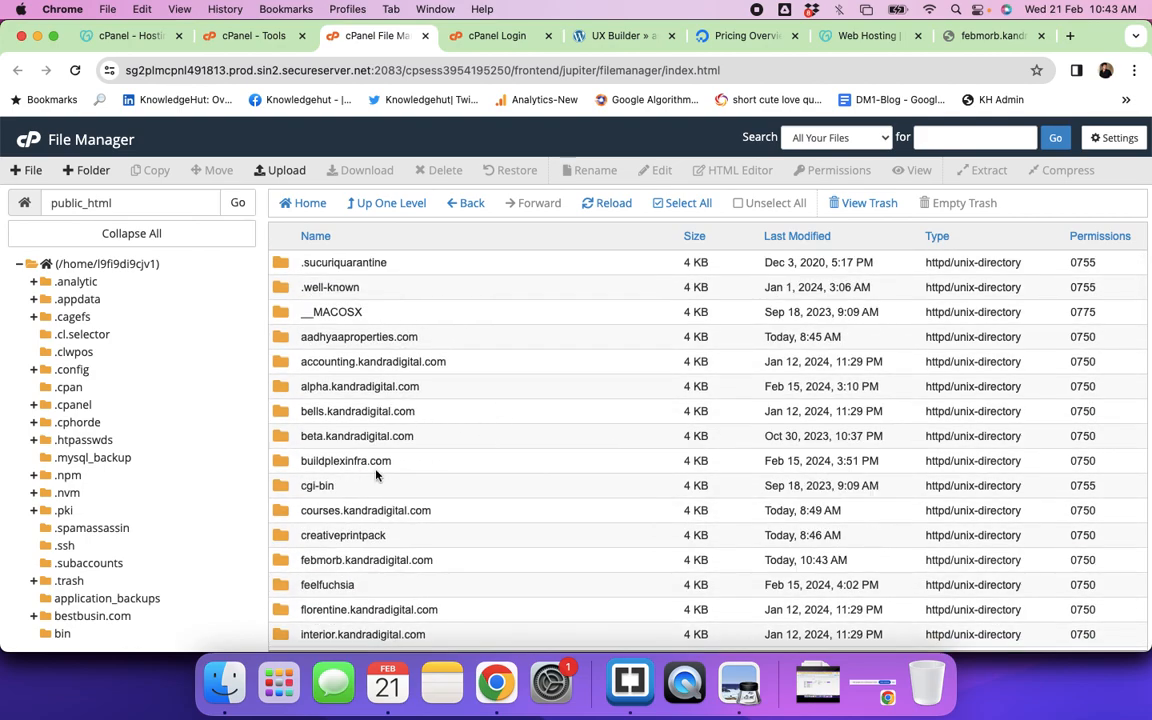
scroll(375, 473, "down", 3)
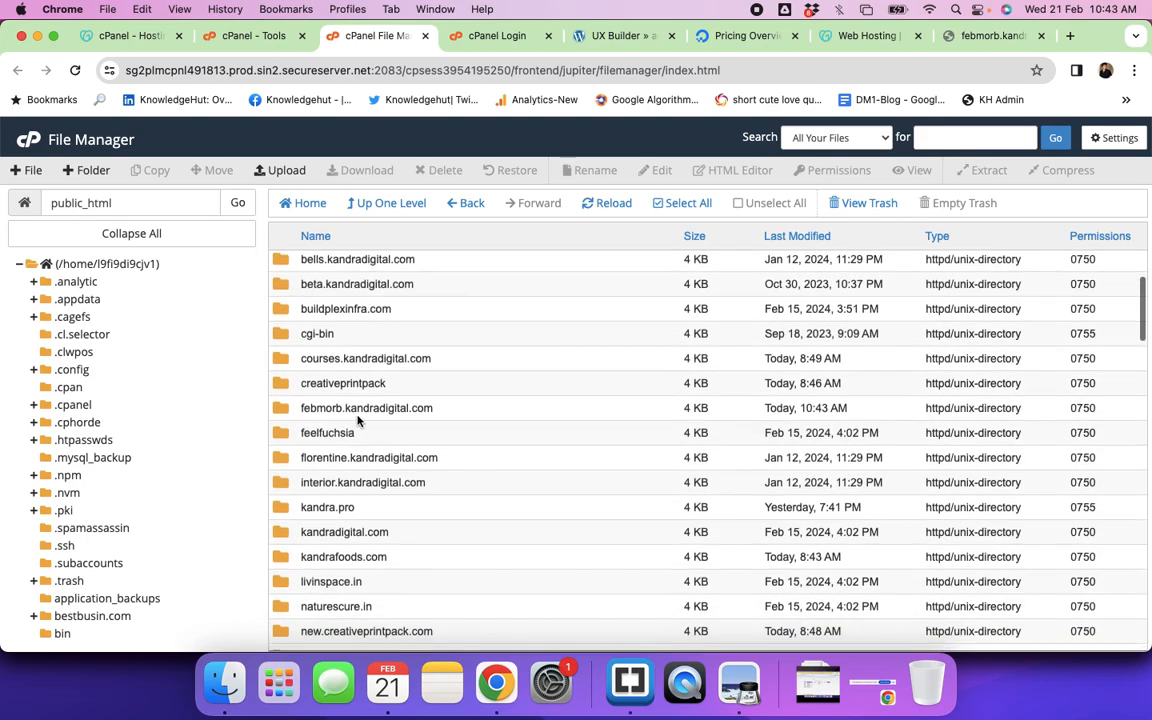
double_click(451, 410)
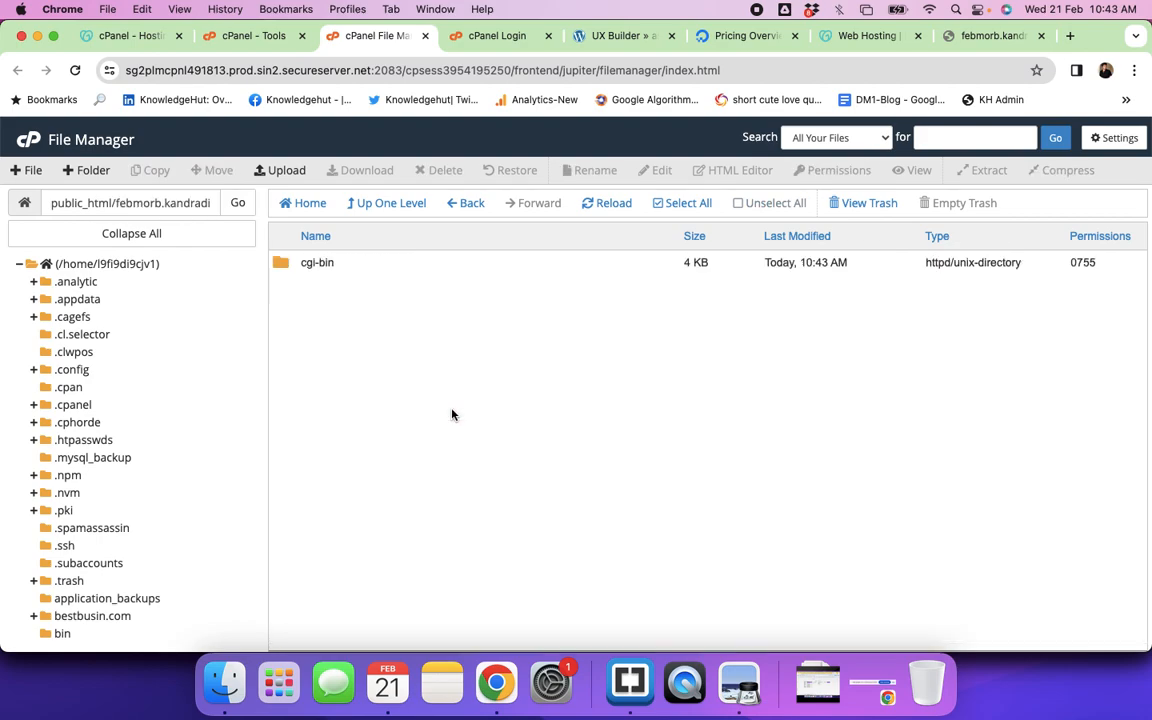
double_click(337, 263)
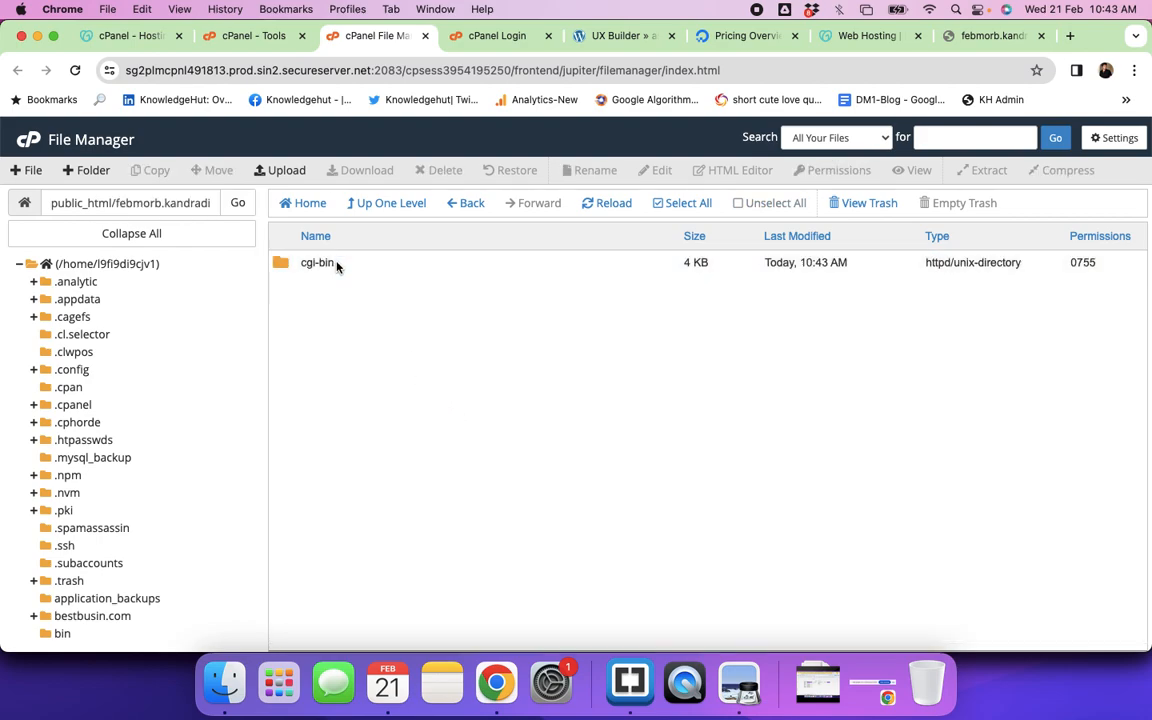
left_click(459, 205)
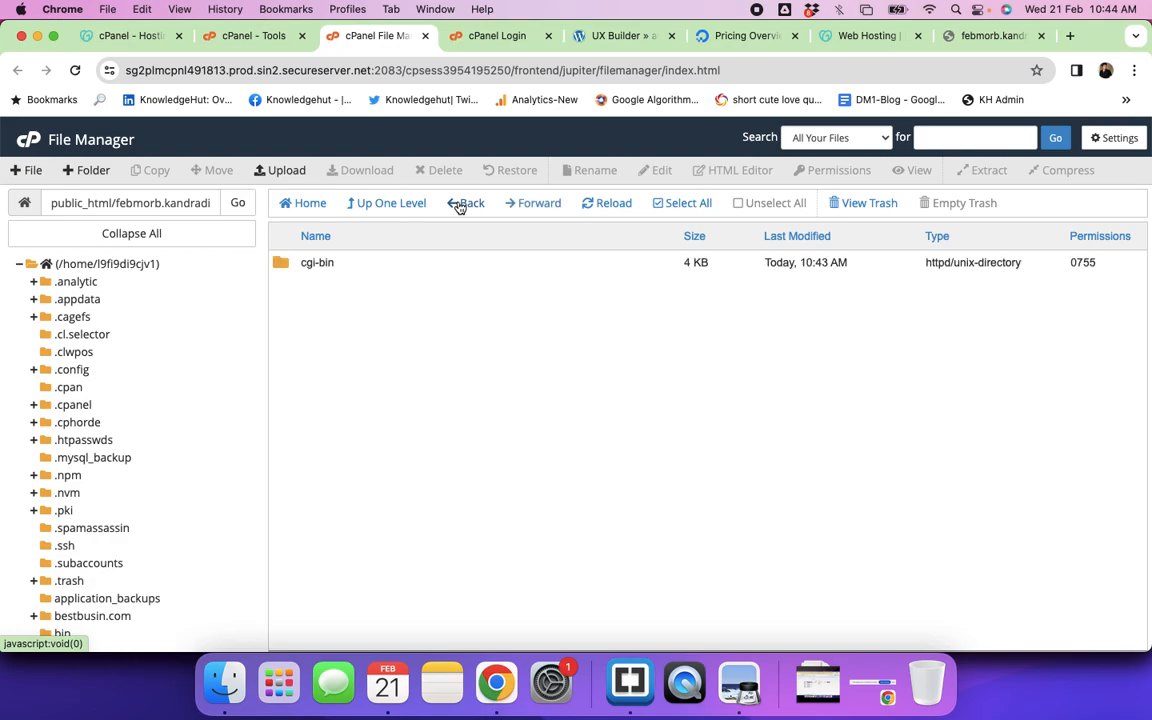
left_click(459, 205)
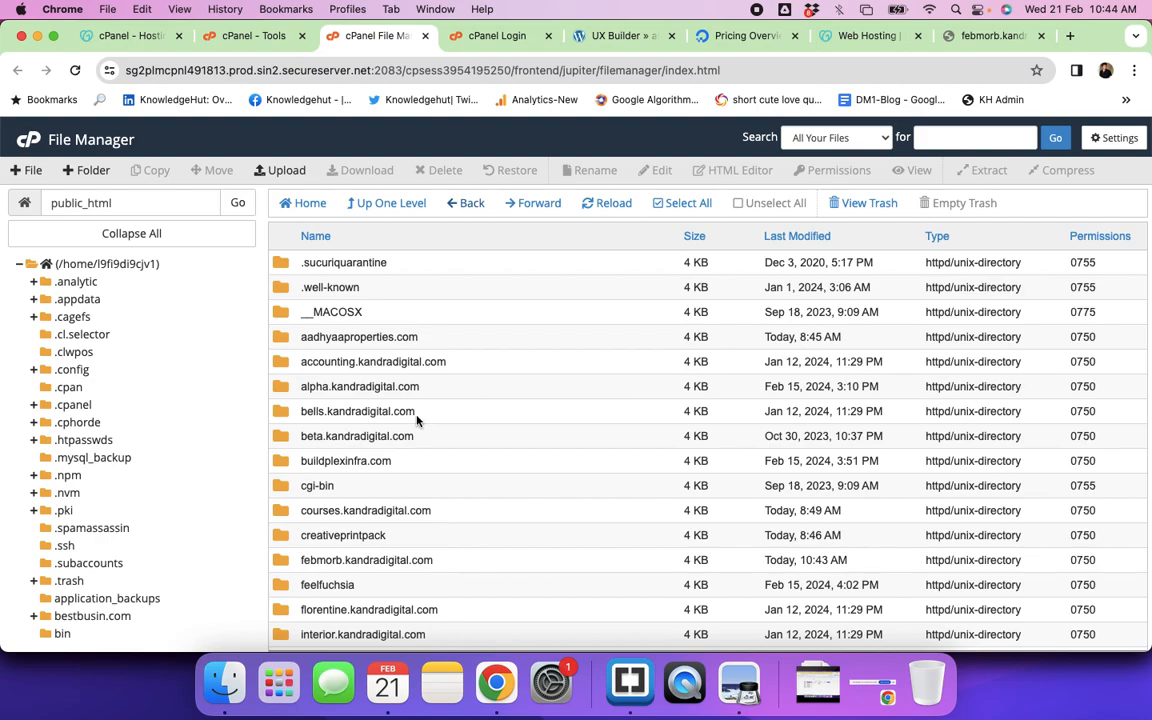
left_click(630, 682)
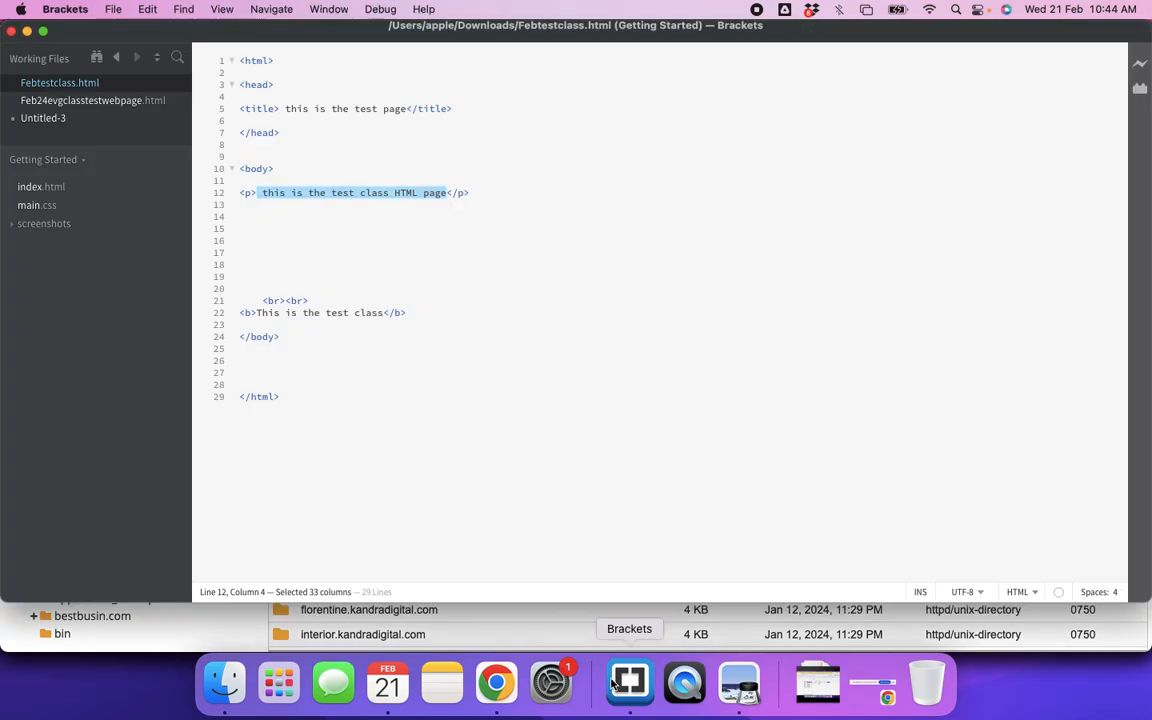
right_click(66, 90)
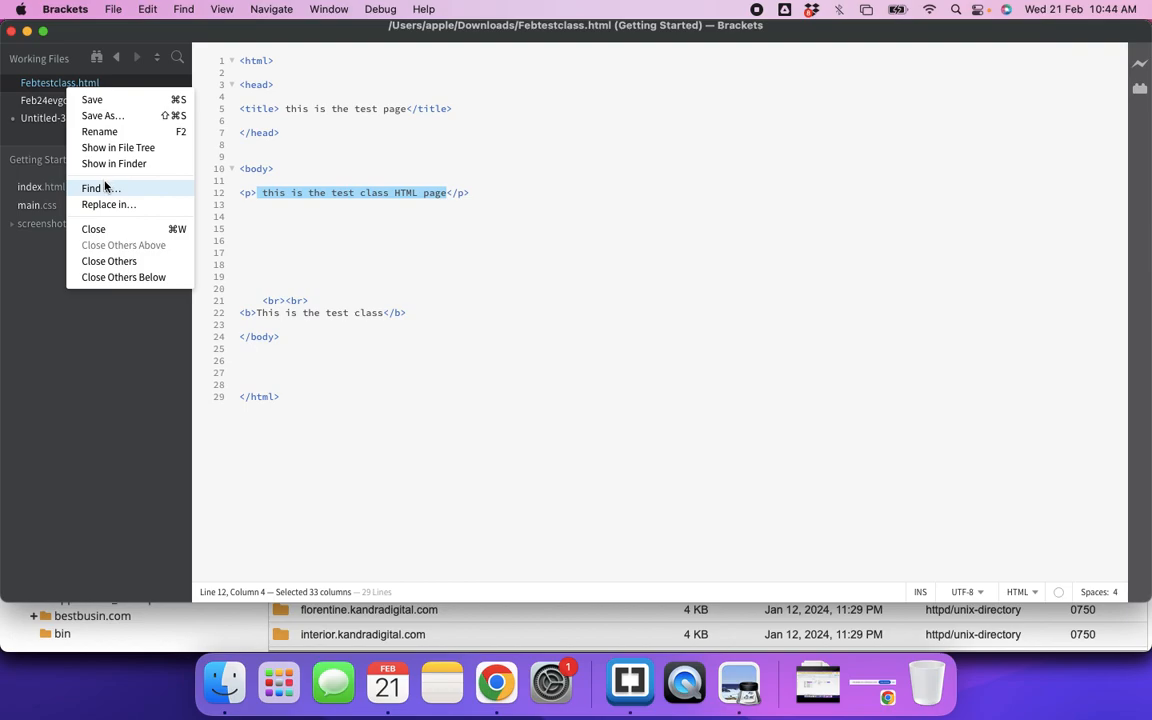
left_click(102, 132)
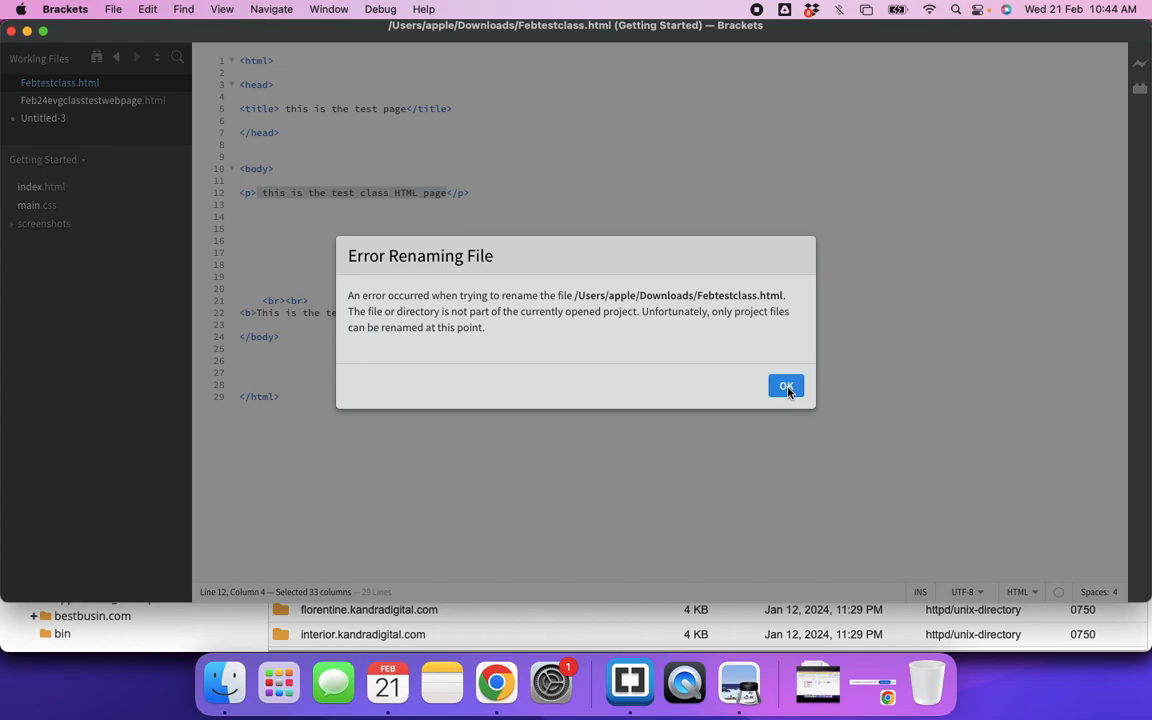
left_click(787, 387)
key("super+Tab")
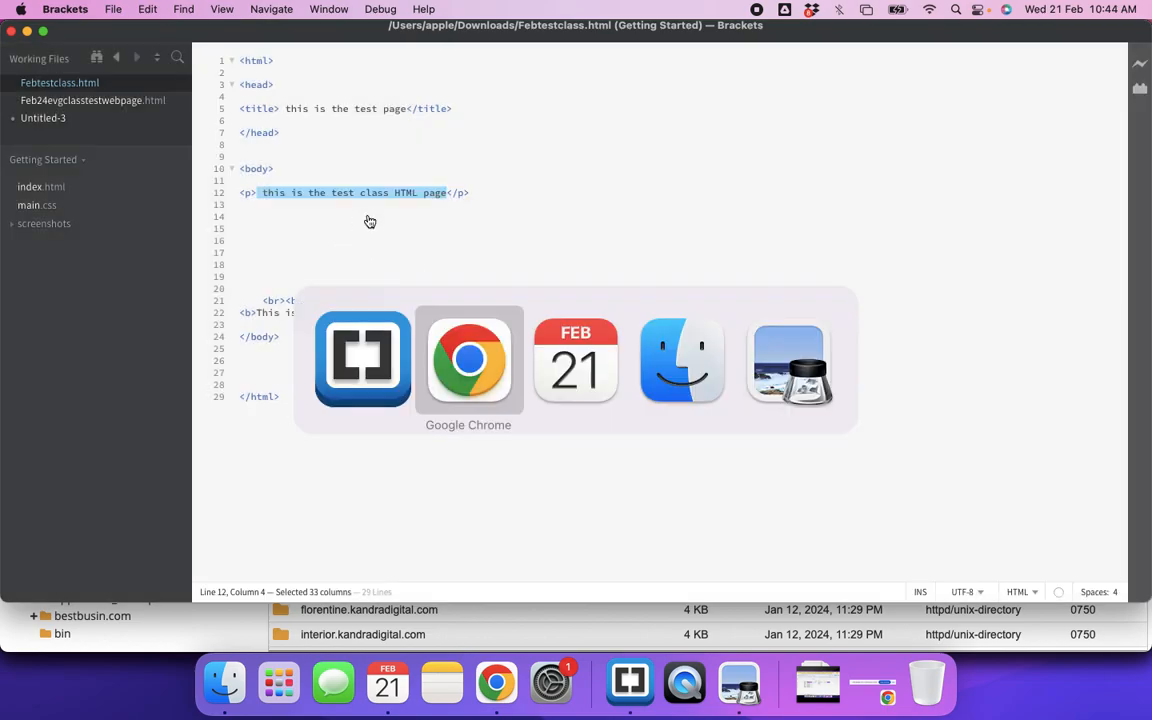
key("super+Tab")
key("super+Tab")
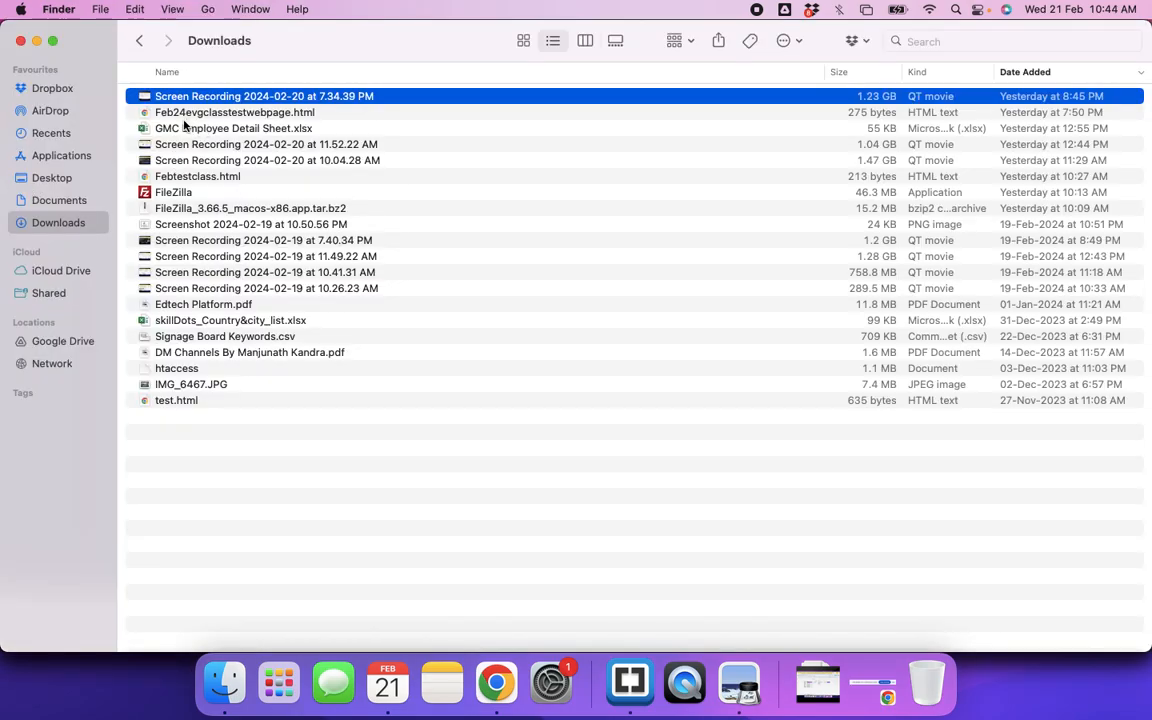
Step: Rename Febtestclass.html in Downloads to index.html
left_click(191, 178)
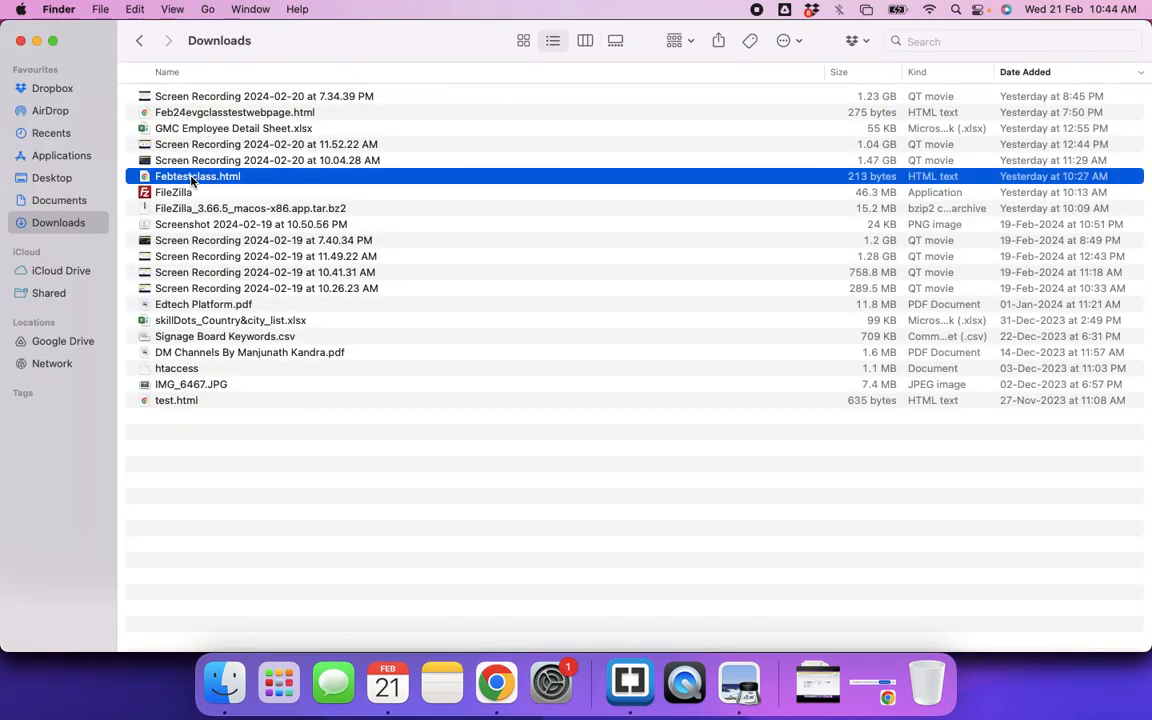
key("Return")
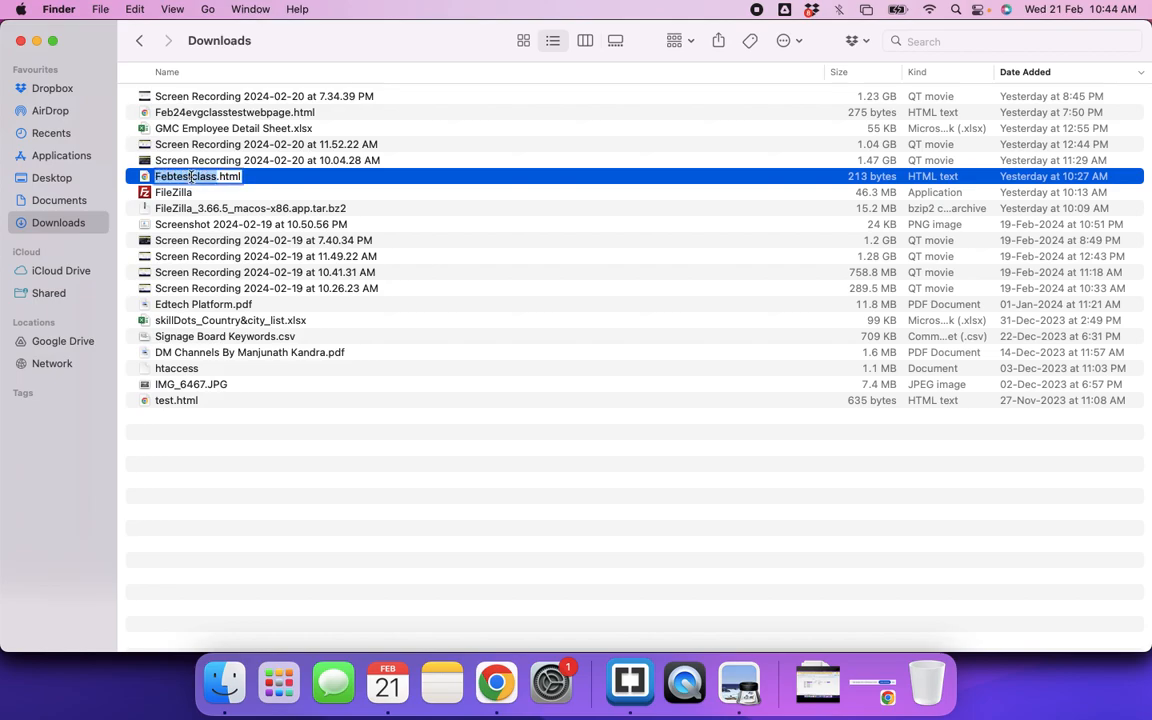
type("index")
key("Return")
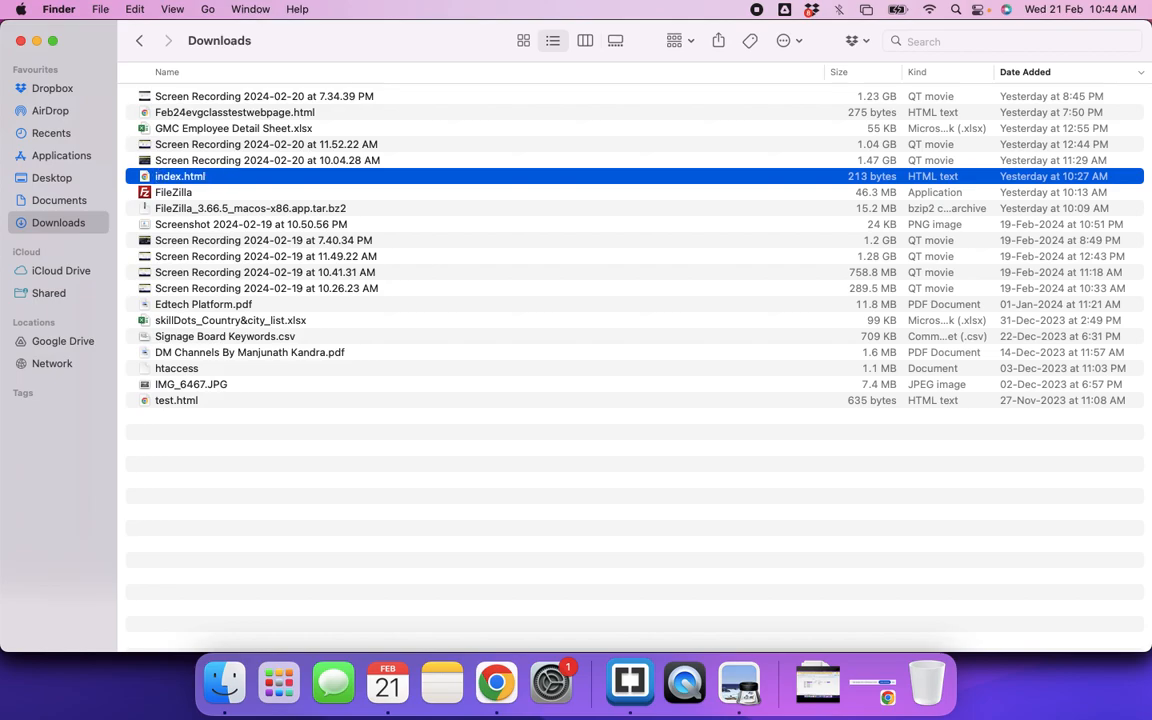
left_click(303, 494)
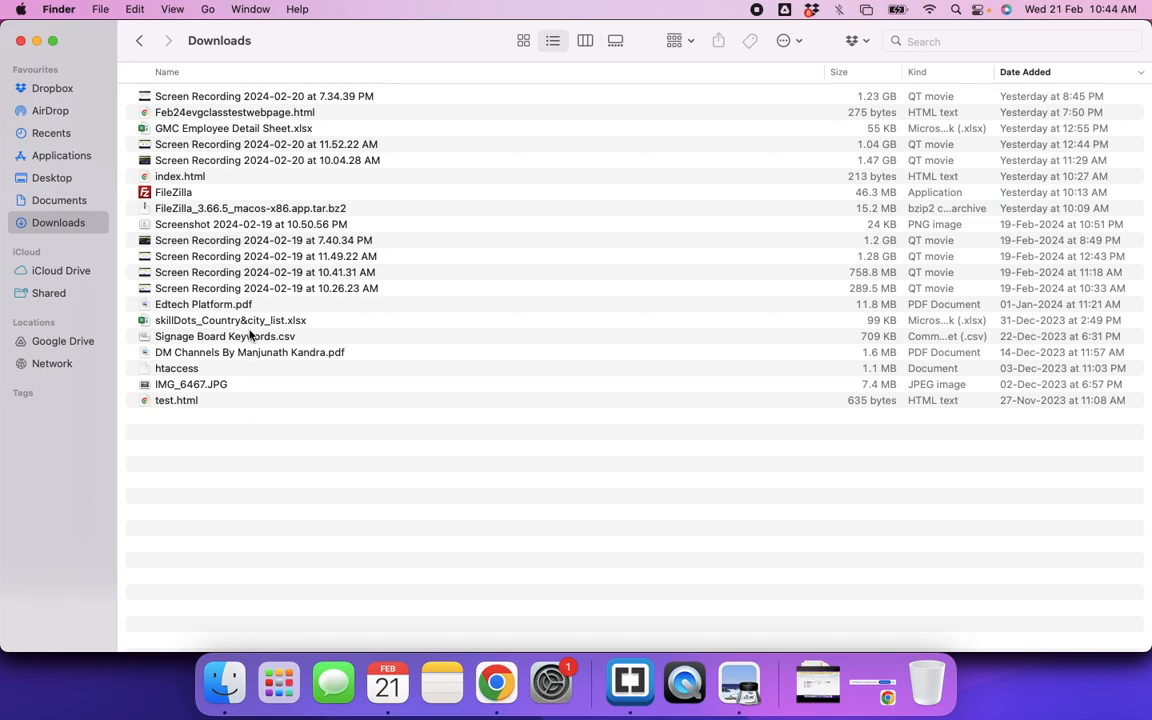
key("super+Tab")
key("super+Tab")
key("super+Tab")
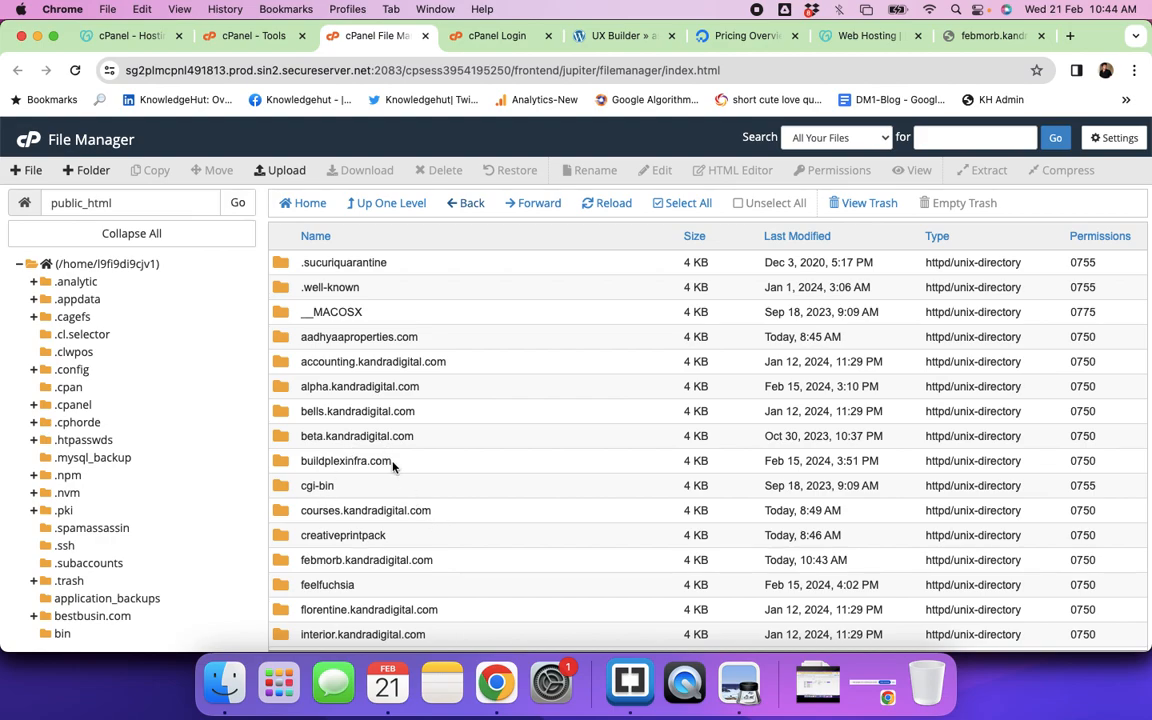
Step: Upload index.html from Downloads into the febmorb.kandradigital.com folder
scroll(400, 480, "down", 2)
left_click(454, 512)
double_click(454, 512)
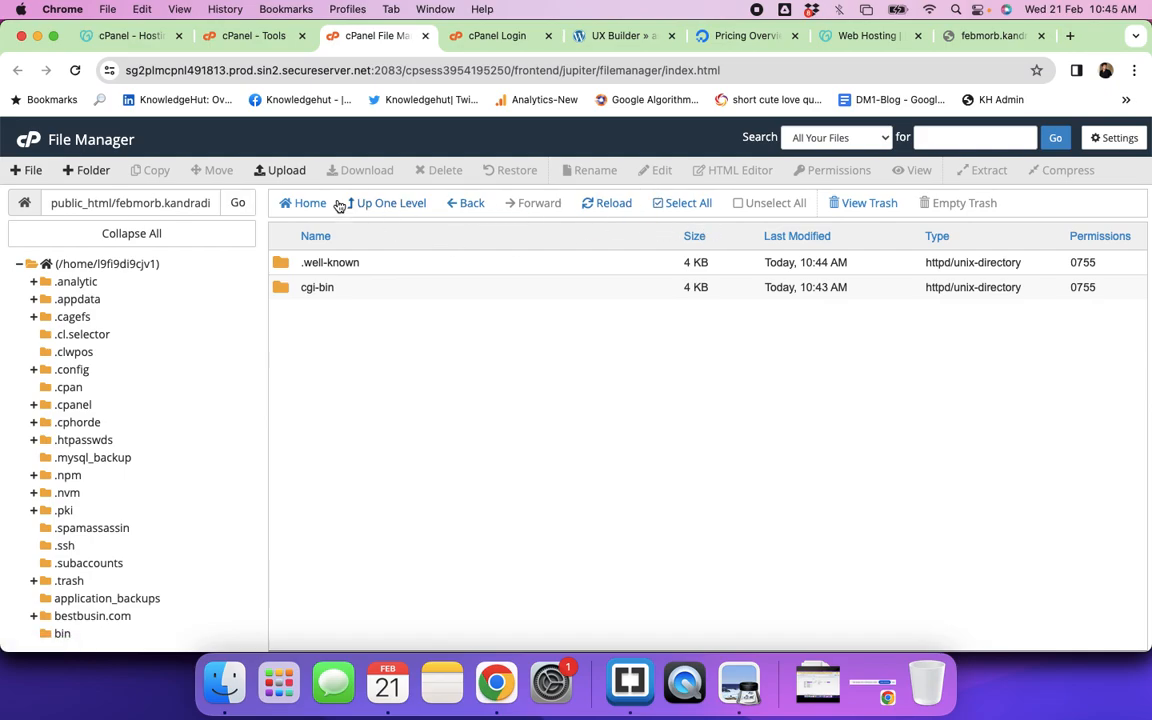
left_click(284, 170)
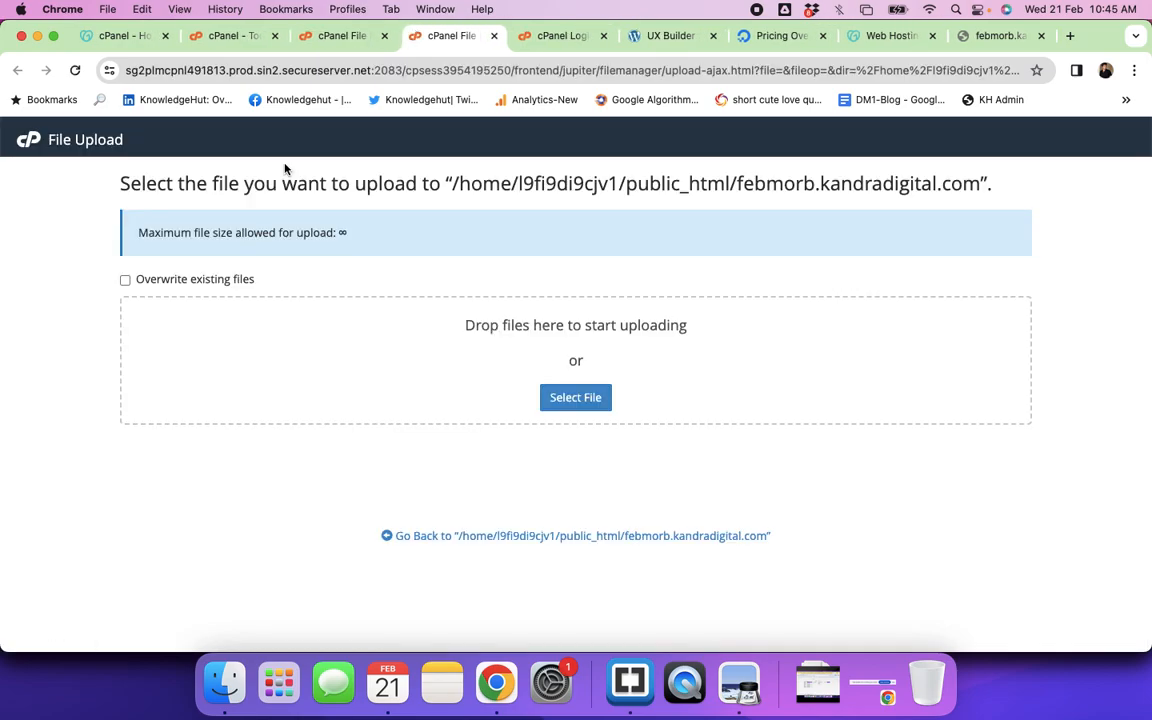
left_click(580, 407)
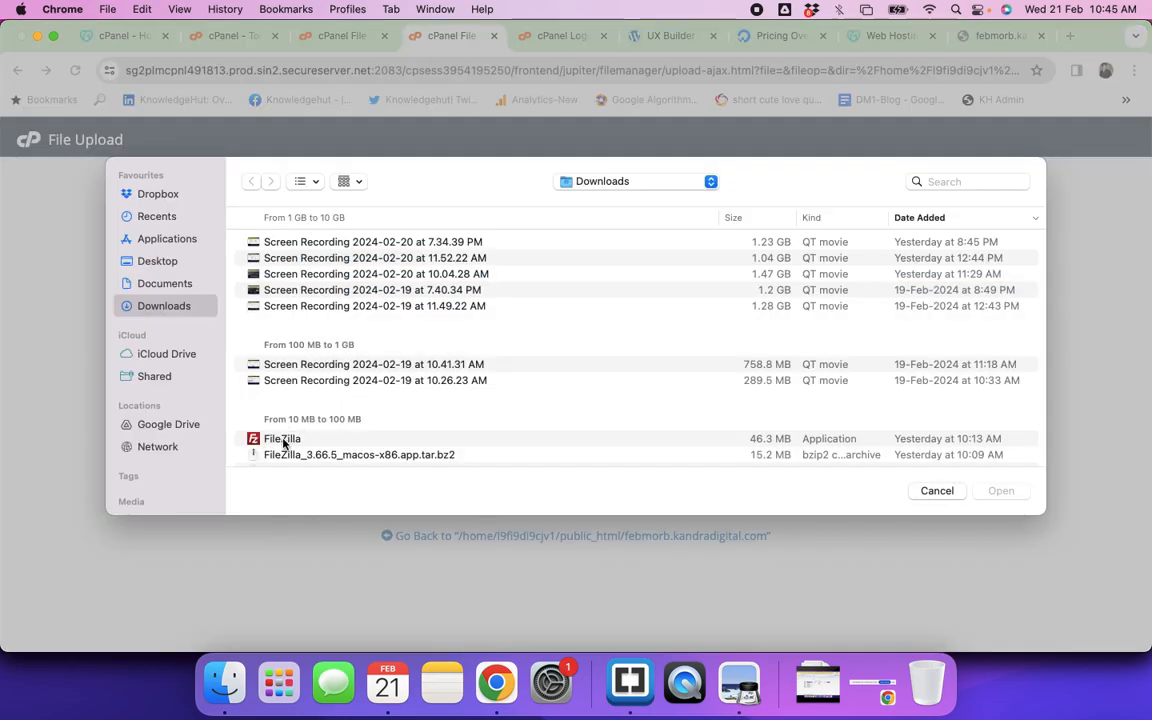
scroll(345, 417, "down", 5)
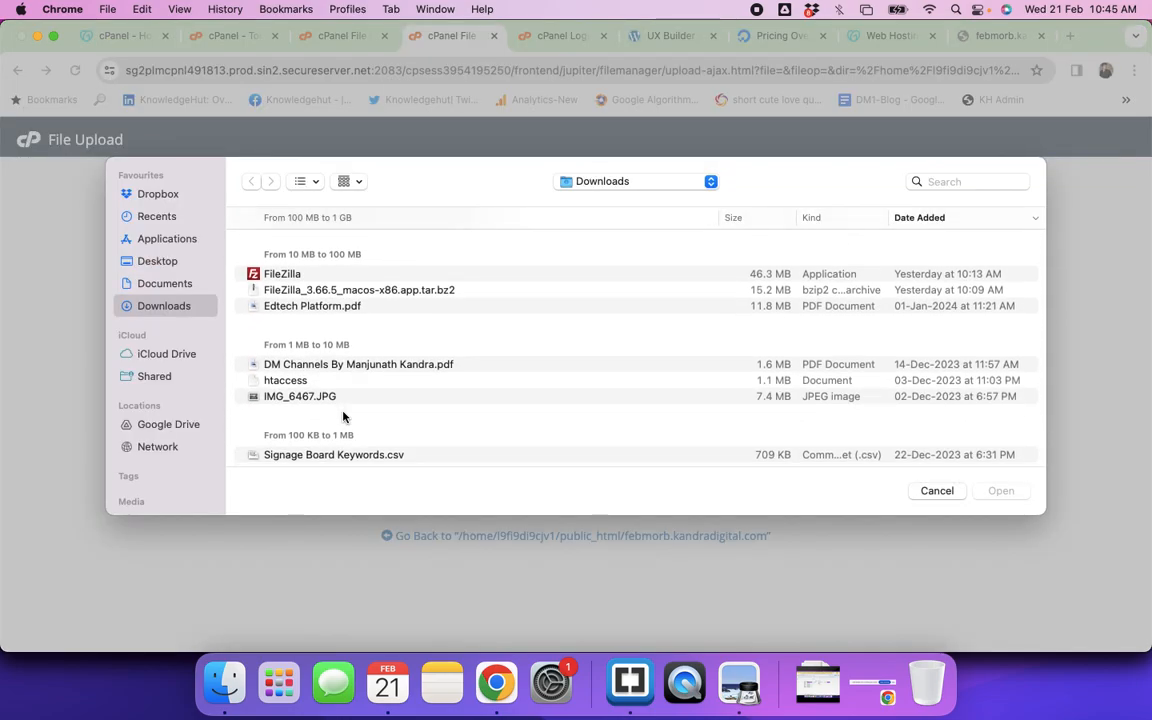
scroll(343, 417, "down", 10)
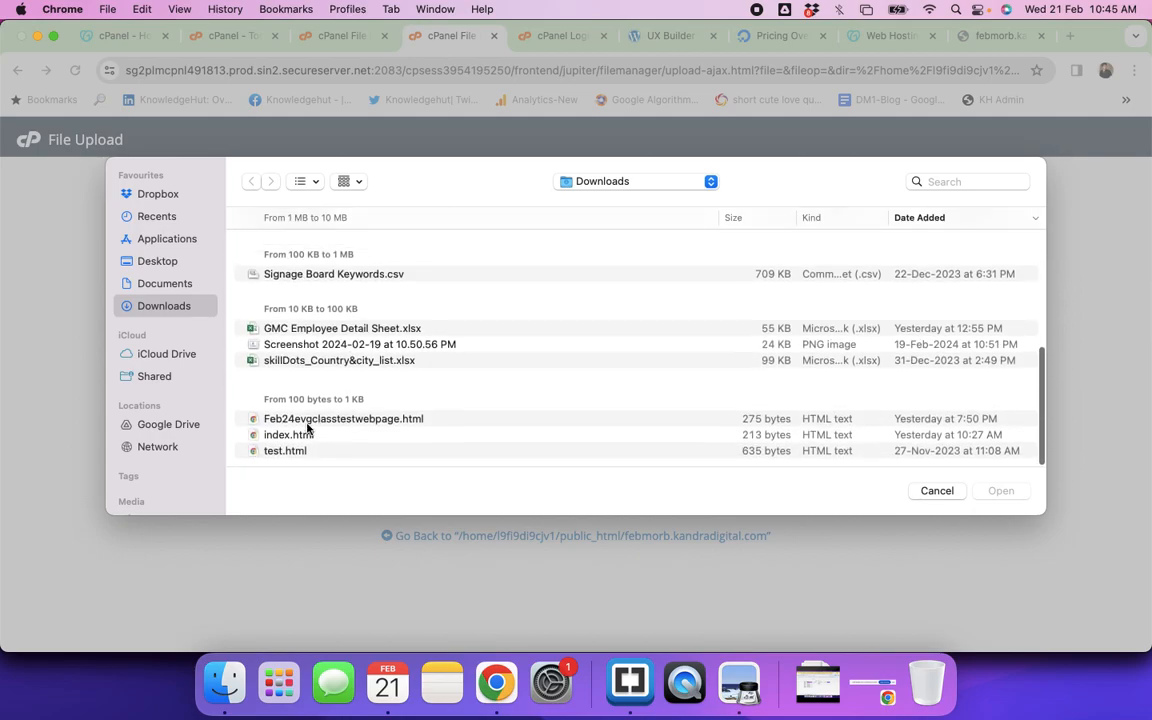
left_click(300, 435)
left_click(1003, 492)
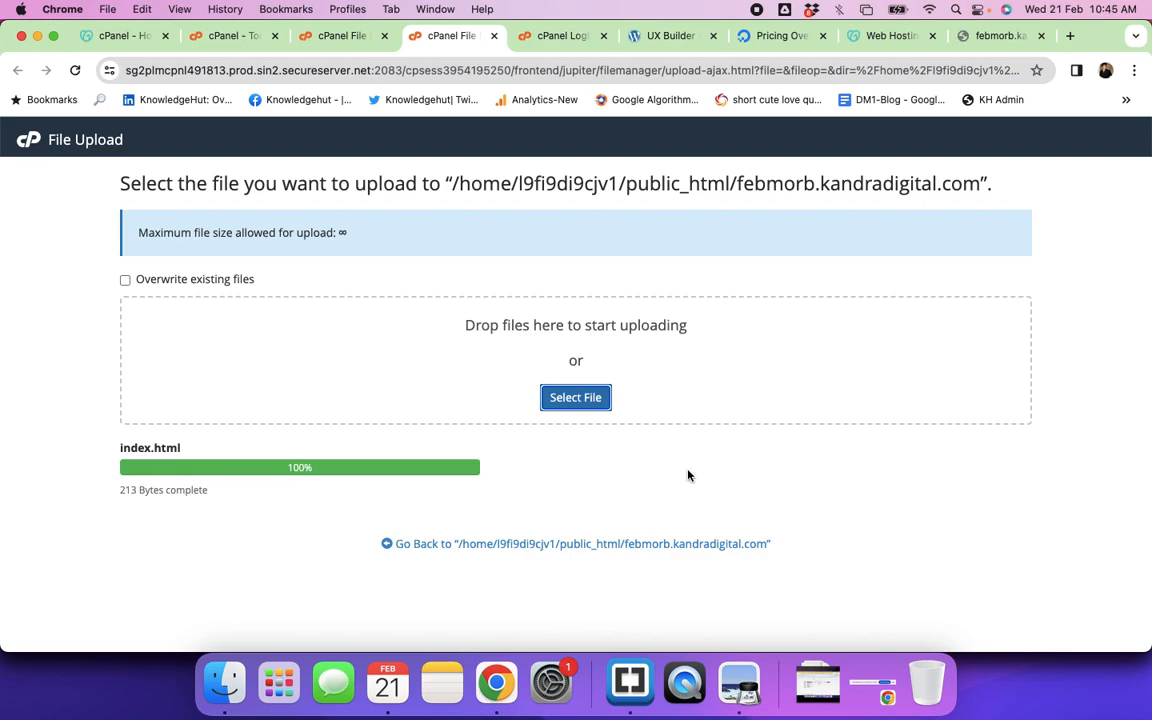
left_click(998, 36)
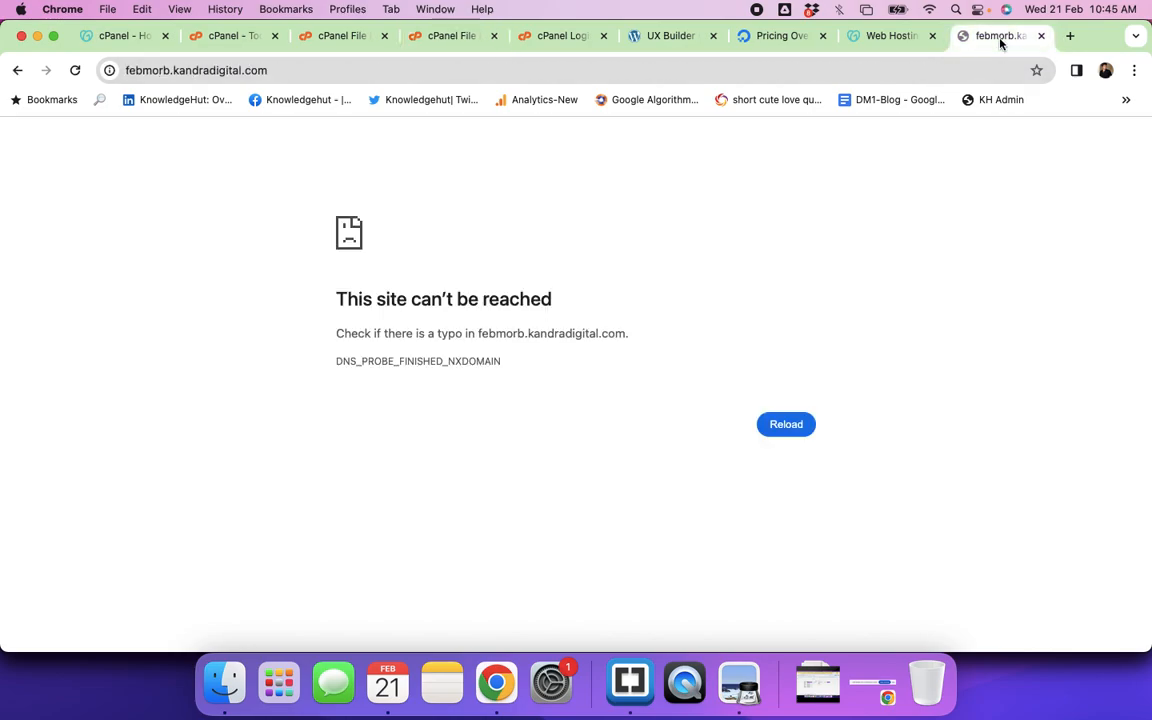
key("super+r")
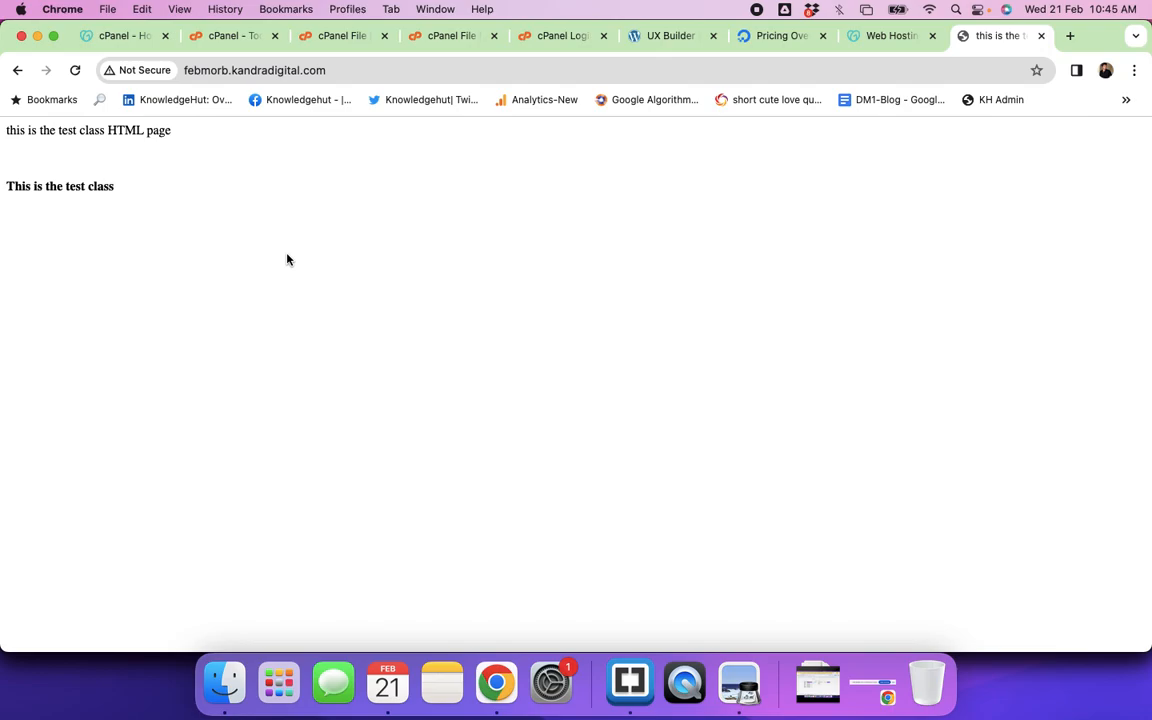
left_click(184, 74)
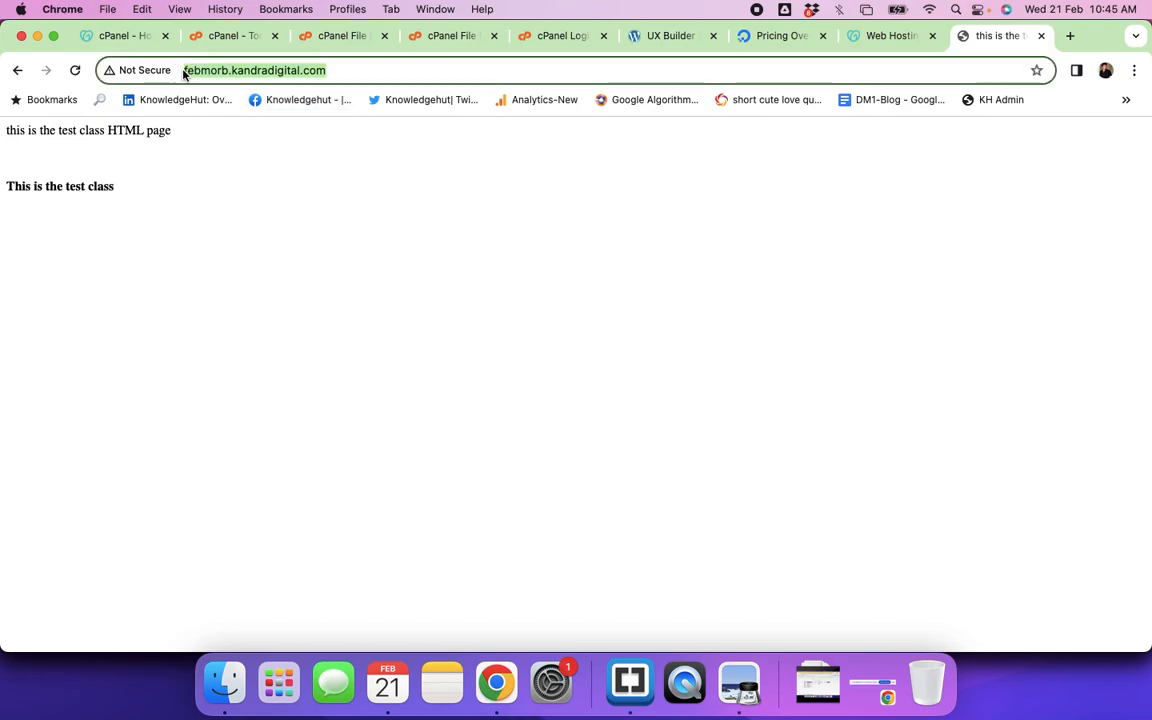
left_click(184, 74)
type("https://")
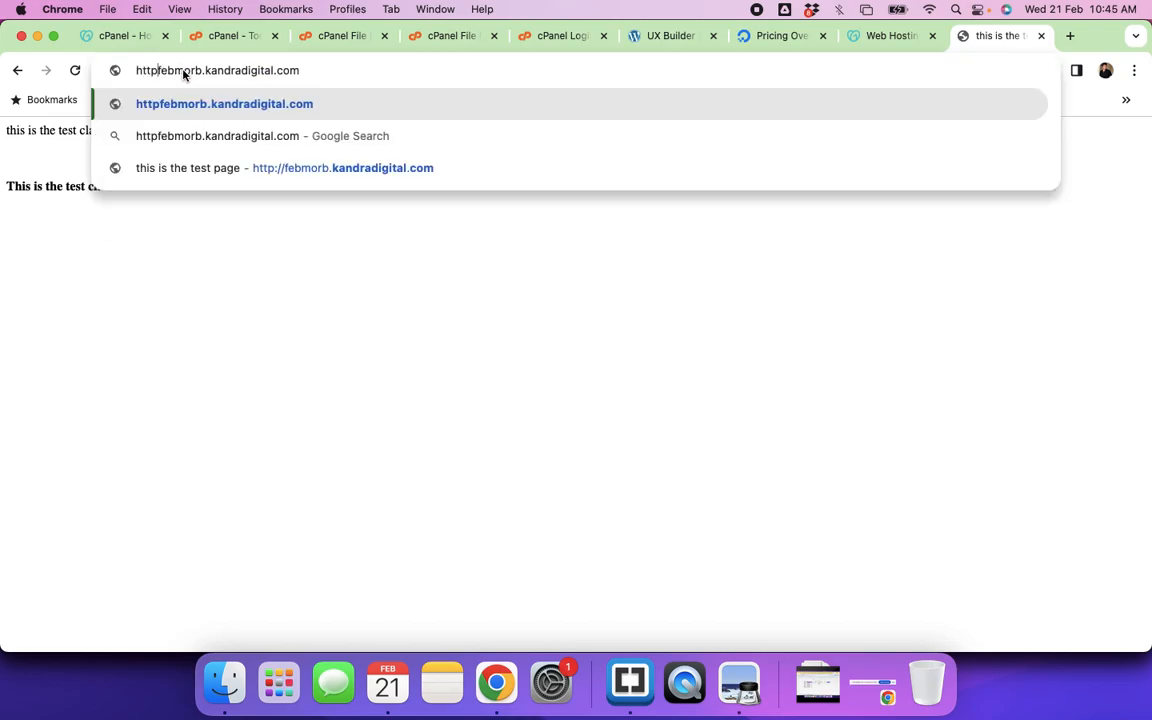
key("Return")
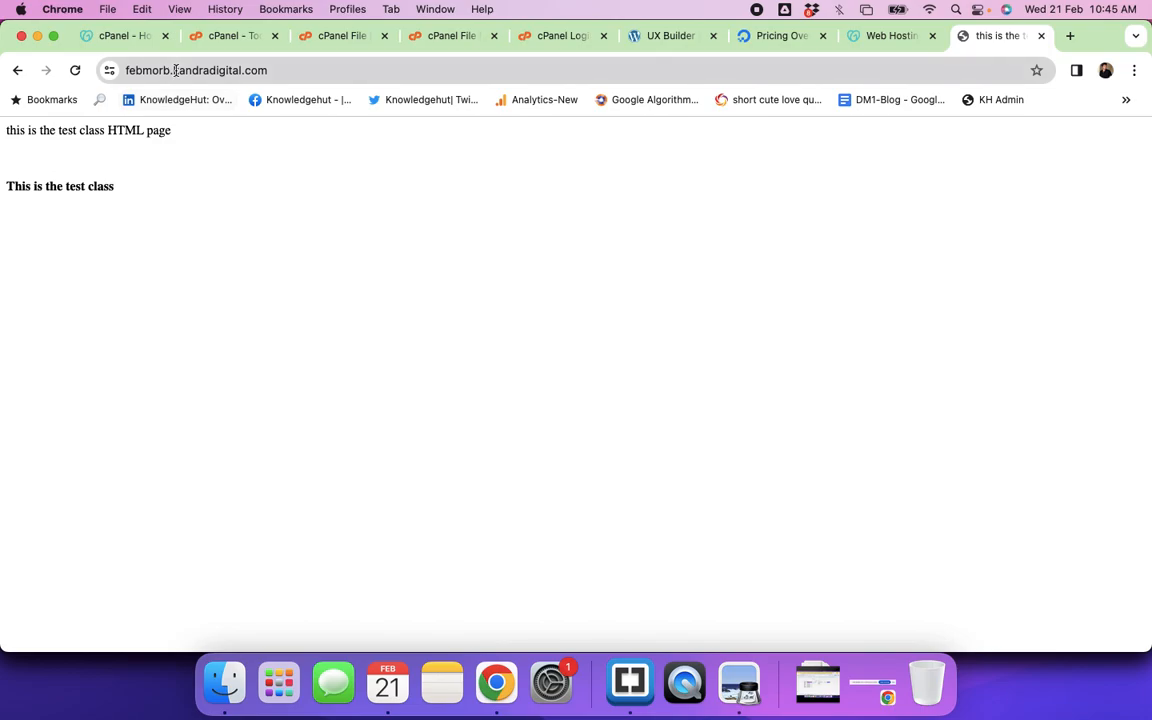
Step: Select parts of the address and both lines of page text, then switch to Brackets
left_click_drag(171, 70, 123, 70)
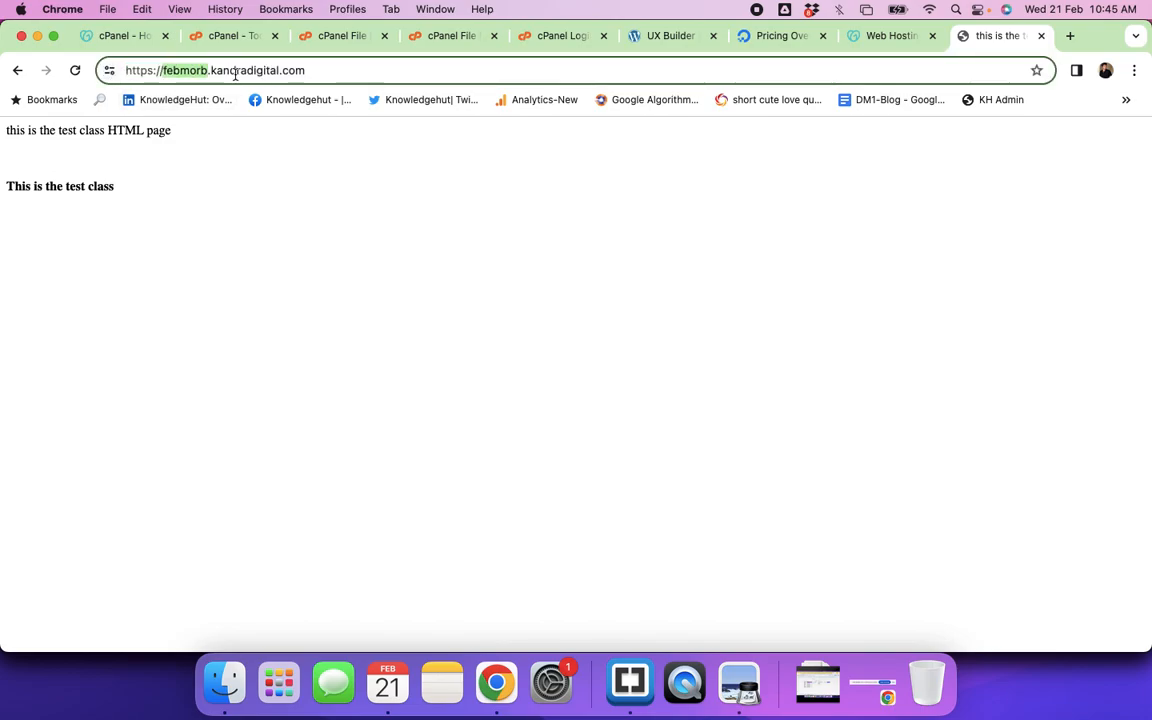
left_click_drag(211, 70, 309, 70)
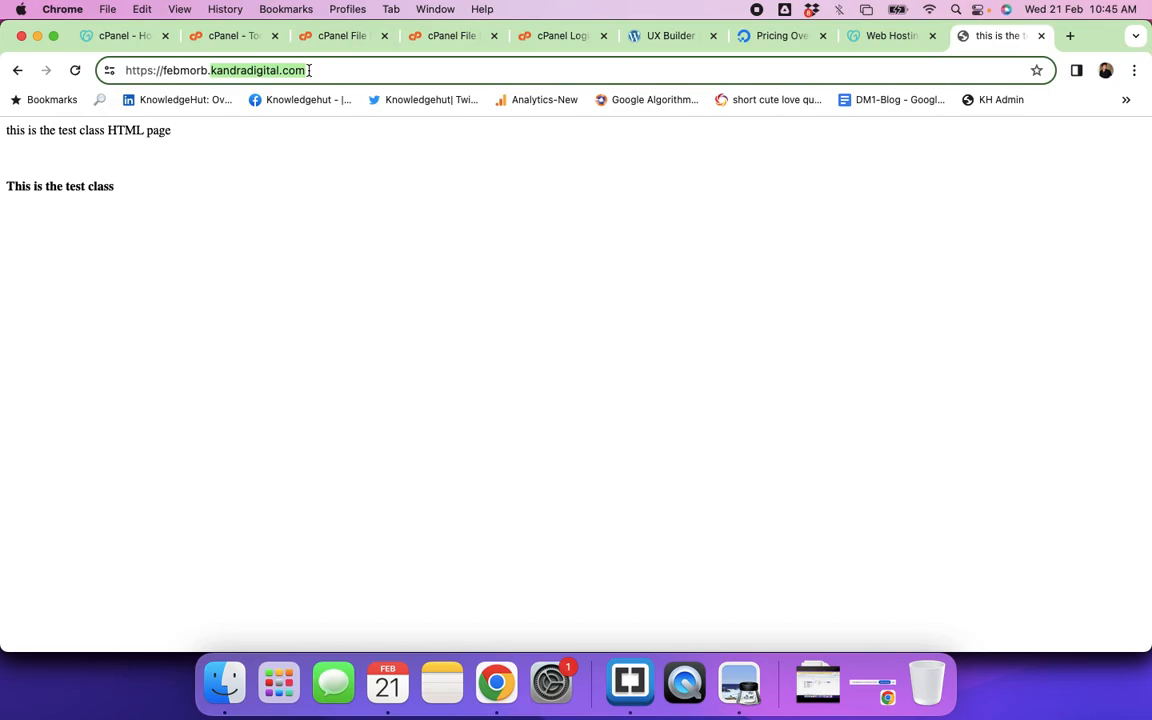
left_click(209, 72)
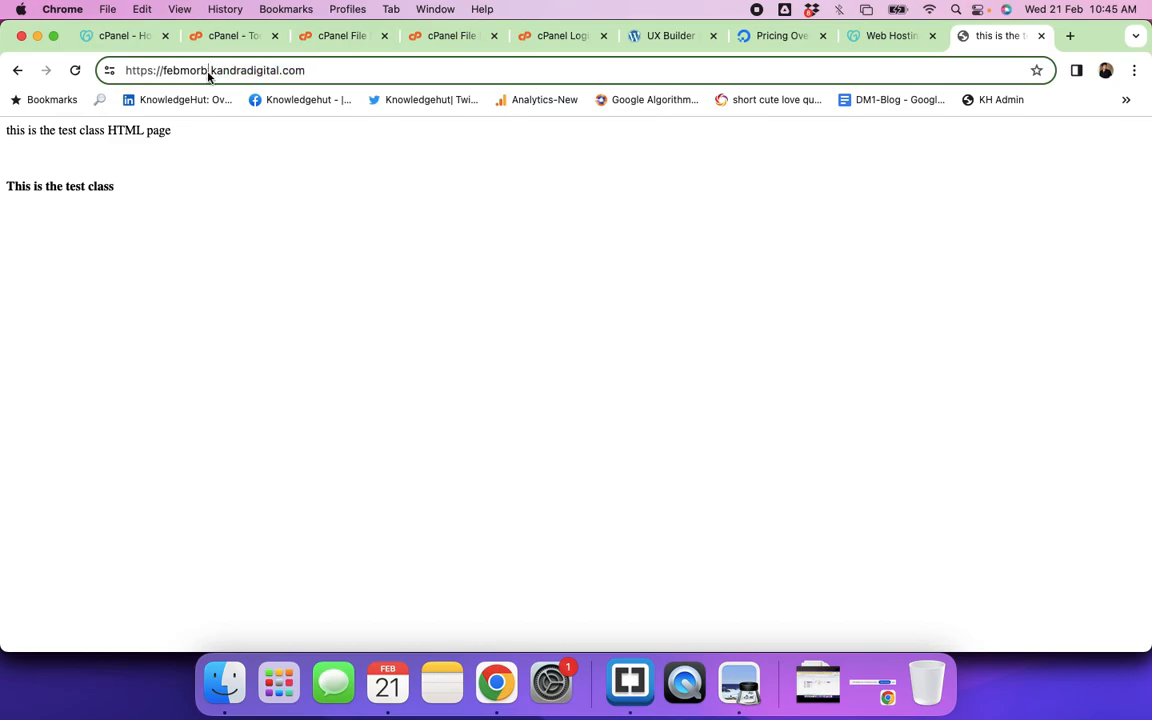
left_click(152, 186)
left_click_drag(36, 137, 162, 199)
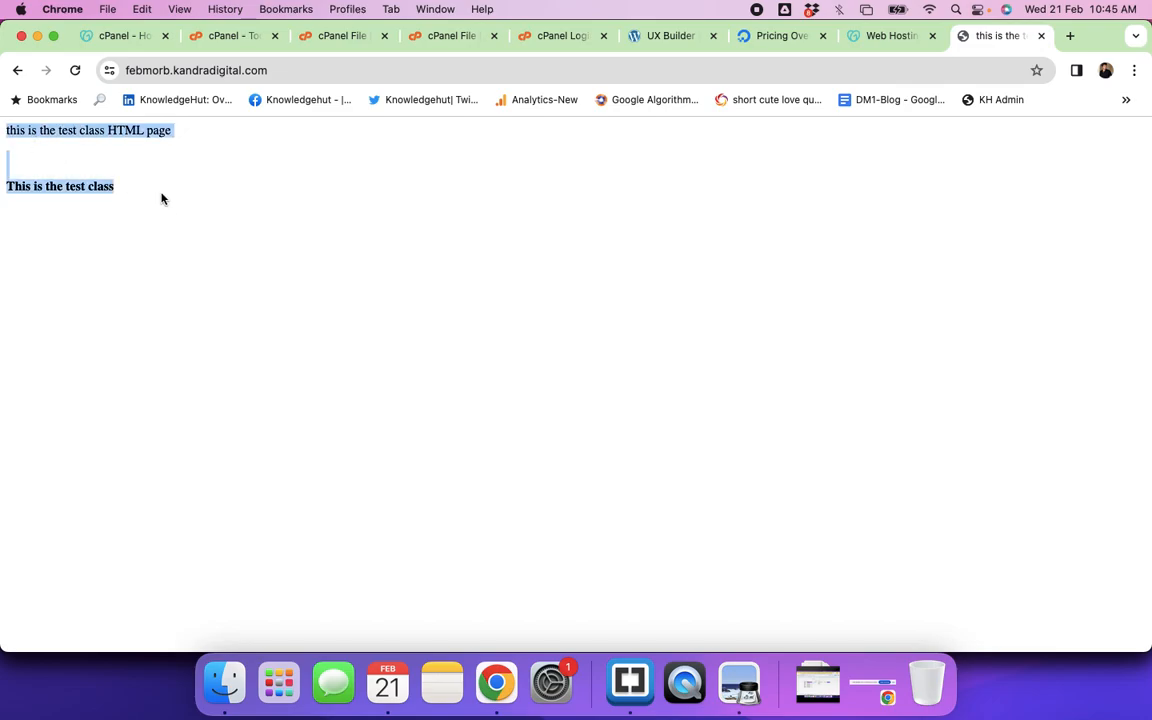
key("super+Tab")
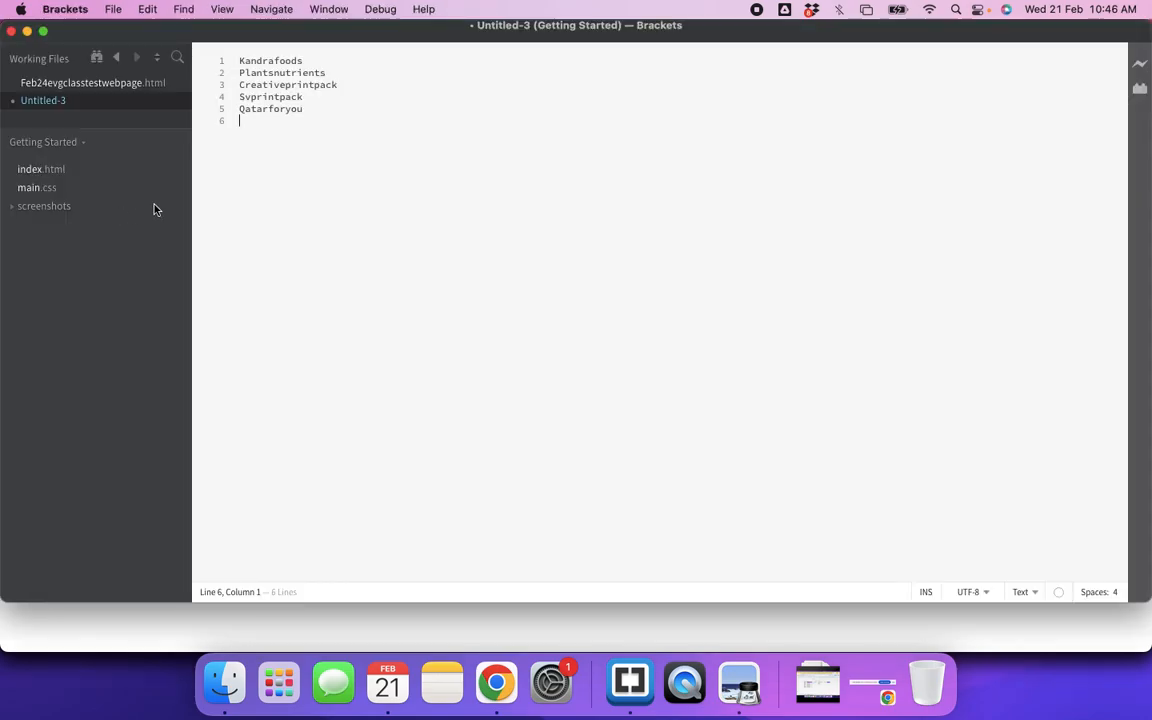
Step: Open Feb24evgclasstestwebpage.html in Brackets, compare it with the live page, then return to cPanel's upload tab
left_click(73, 84)
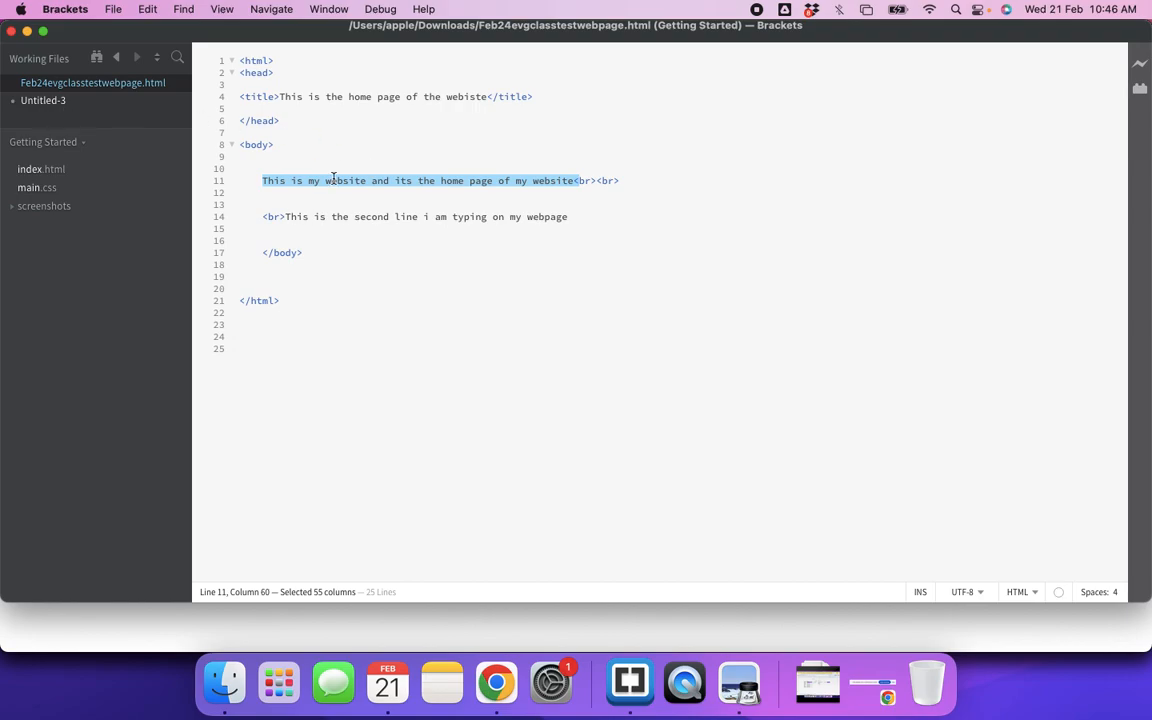
key("super+Tab")
left_click(250, 222)
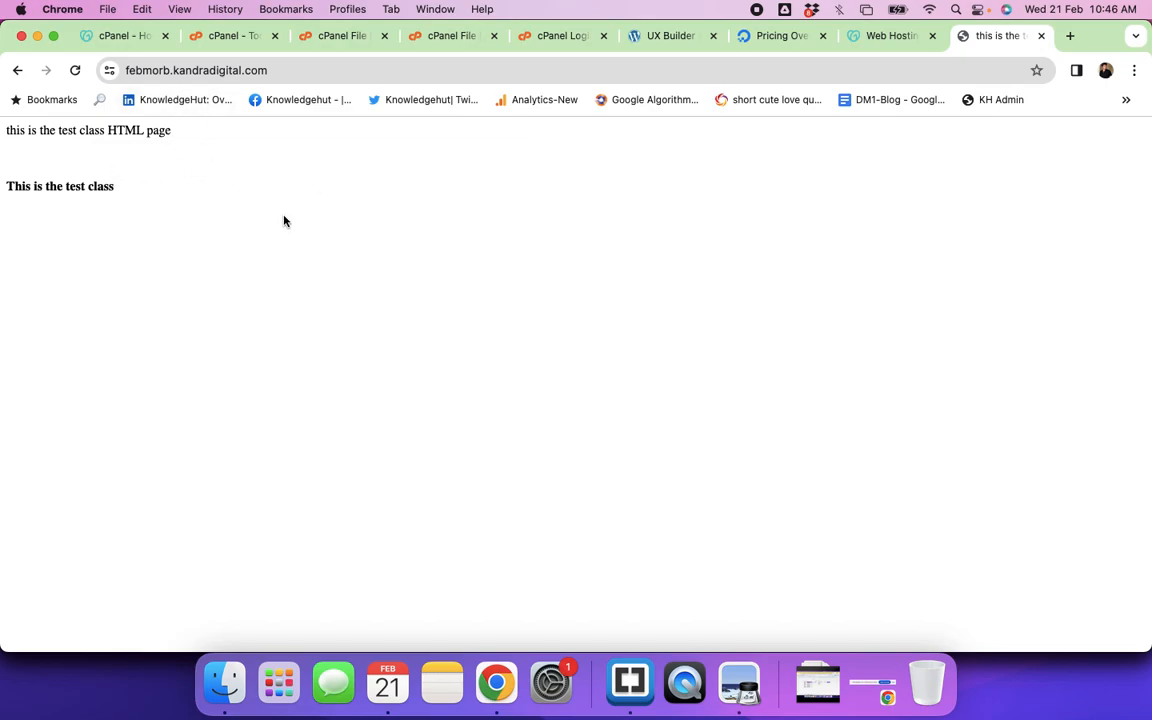
key("super+Tab")
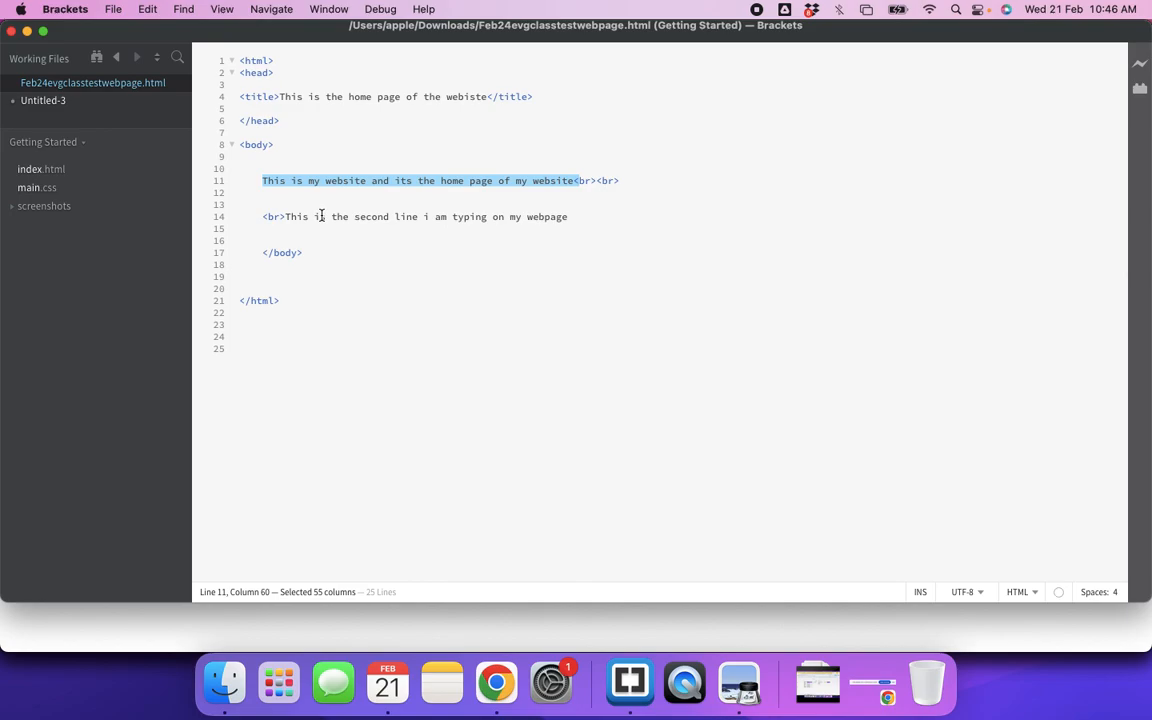
key("super+Tab")
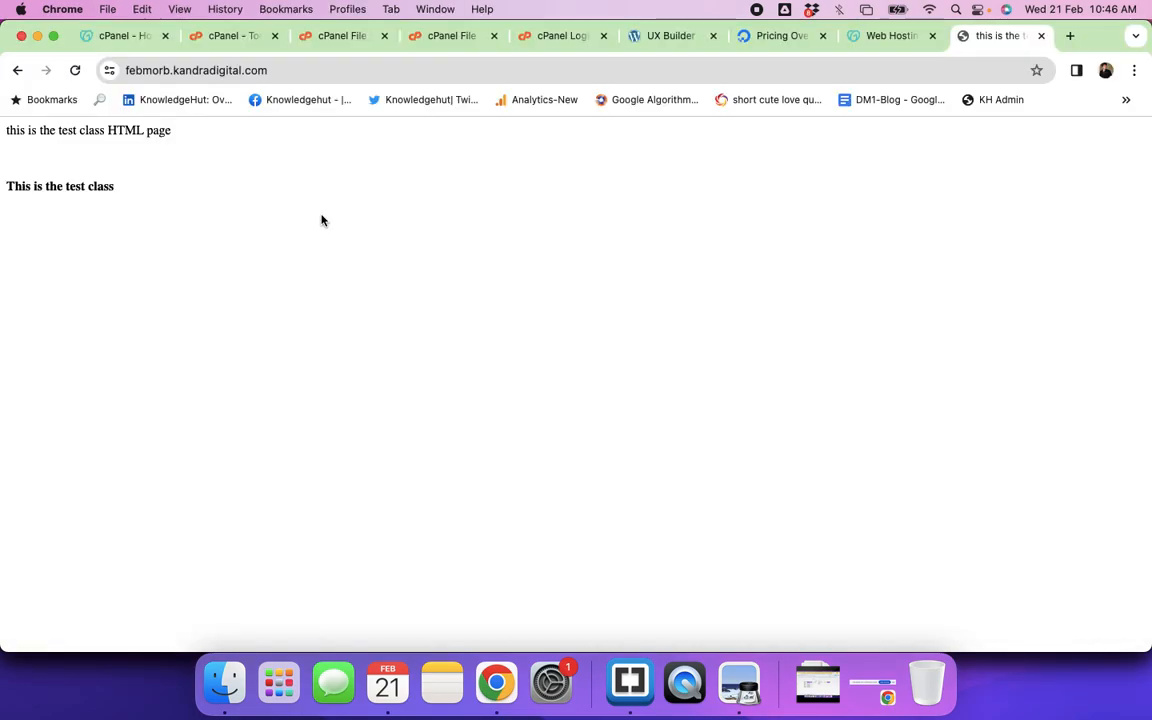
left_click(887, 41)
left_click(422, 42)
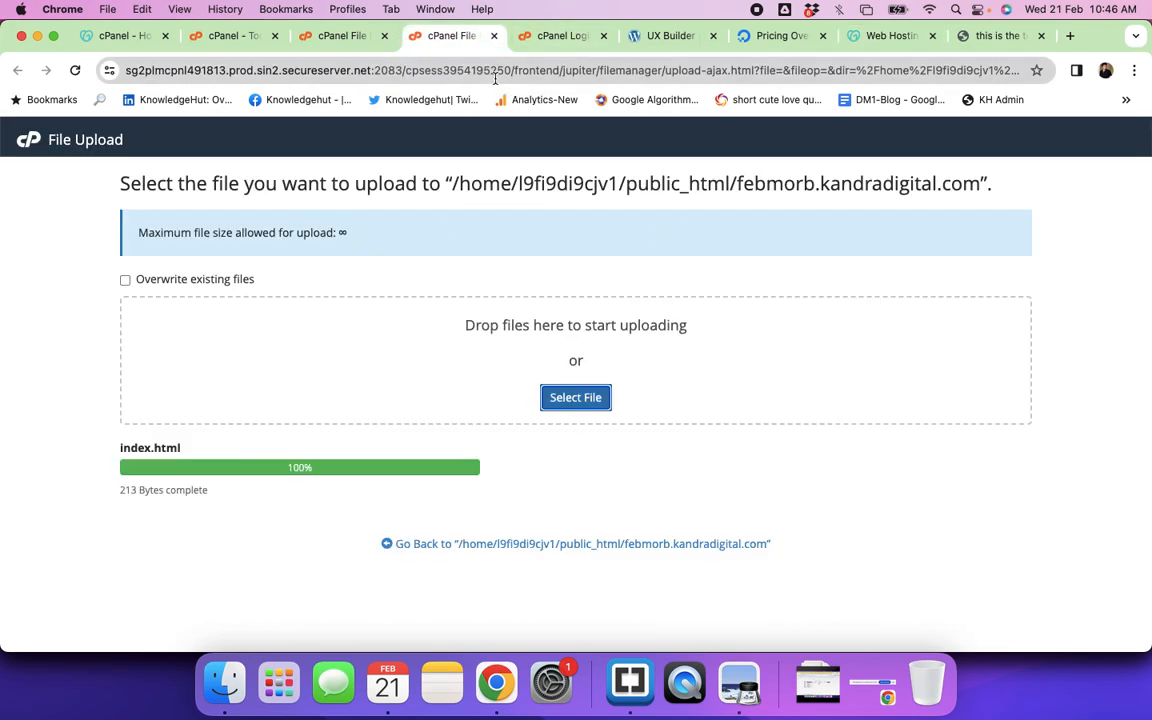
Step: Delete index.html from the febmorb.kandradigital.com folder, leaving .well-known and cgi-bin
left_click(342, 36)
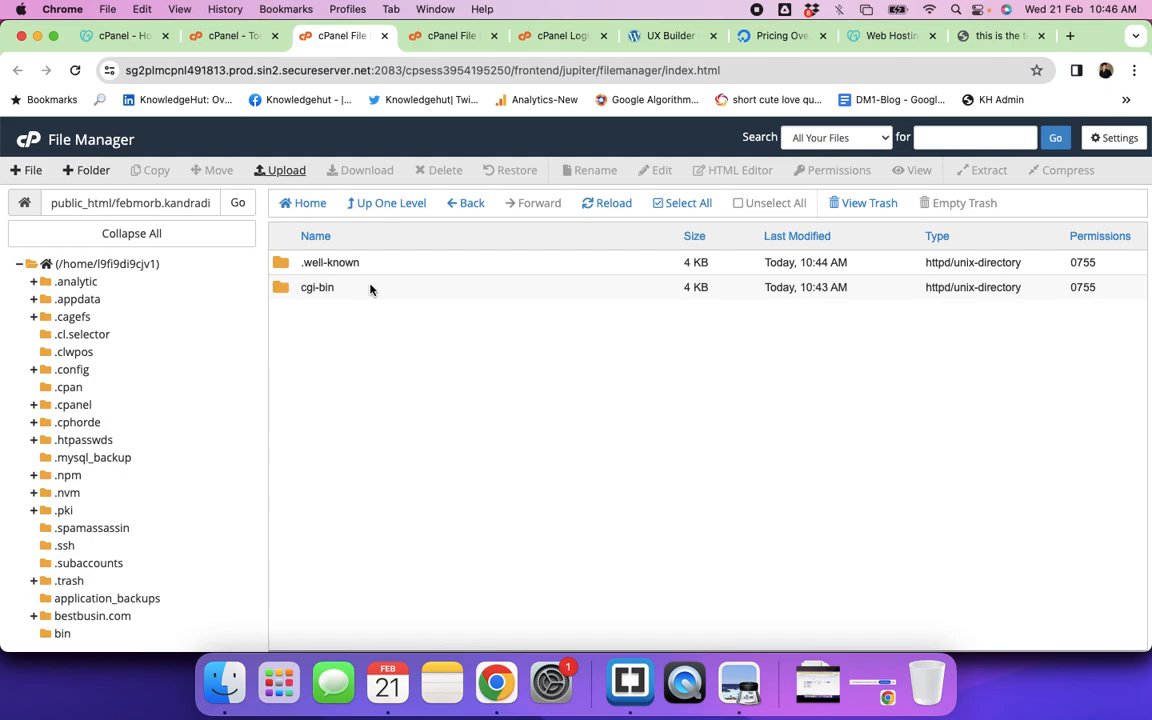
left_click(464, 204)
left_click(464, 204)
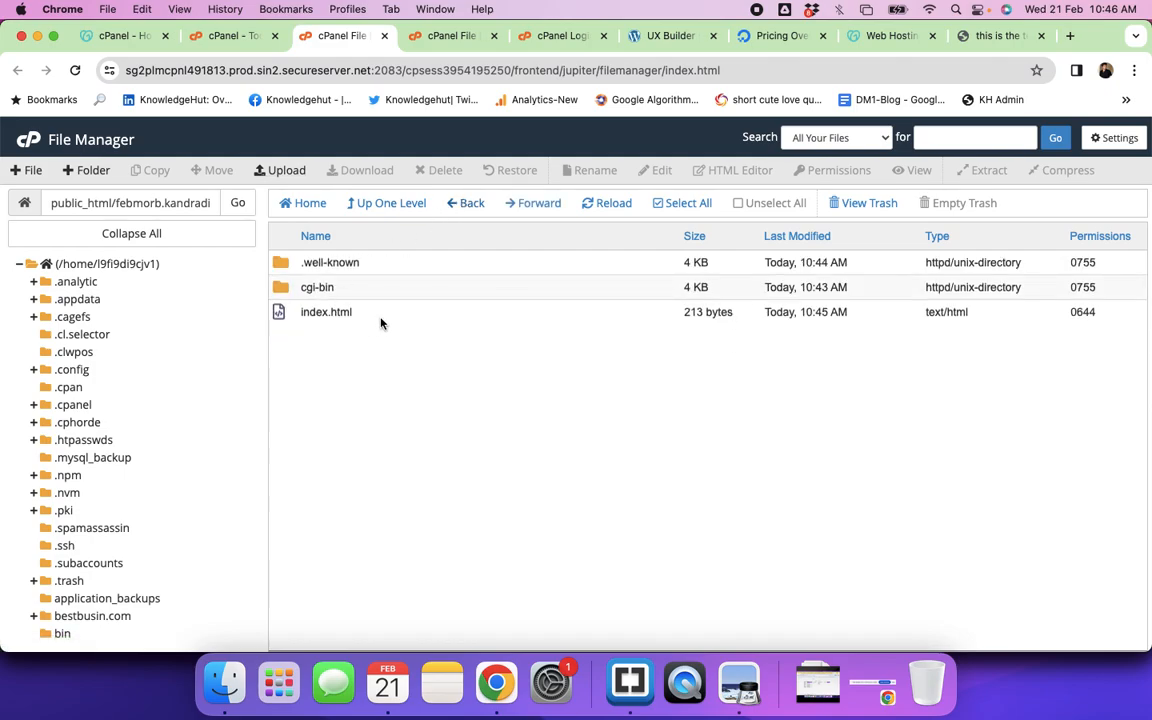
left_click(381, 318)
right_click(381, 321)
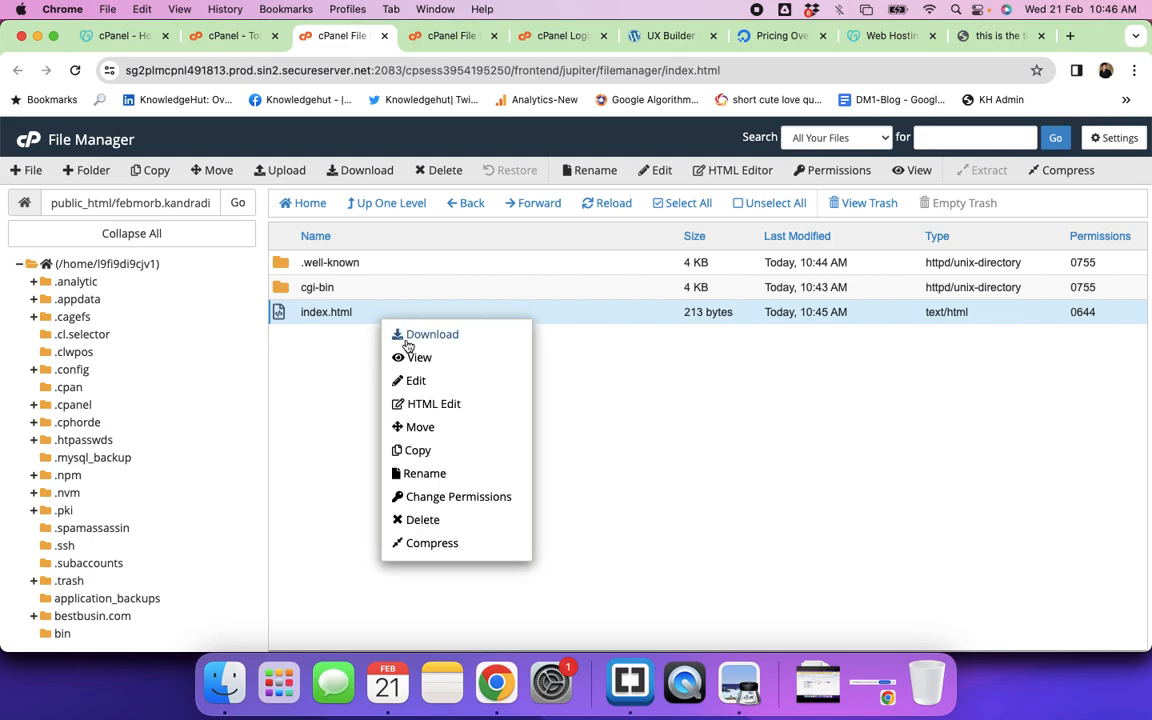
left_click(439, 528)
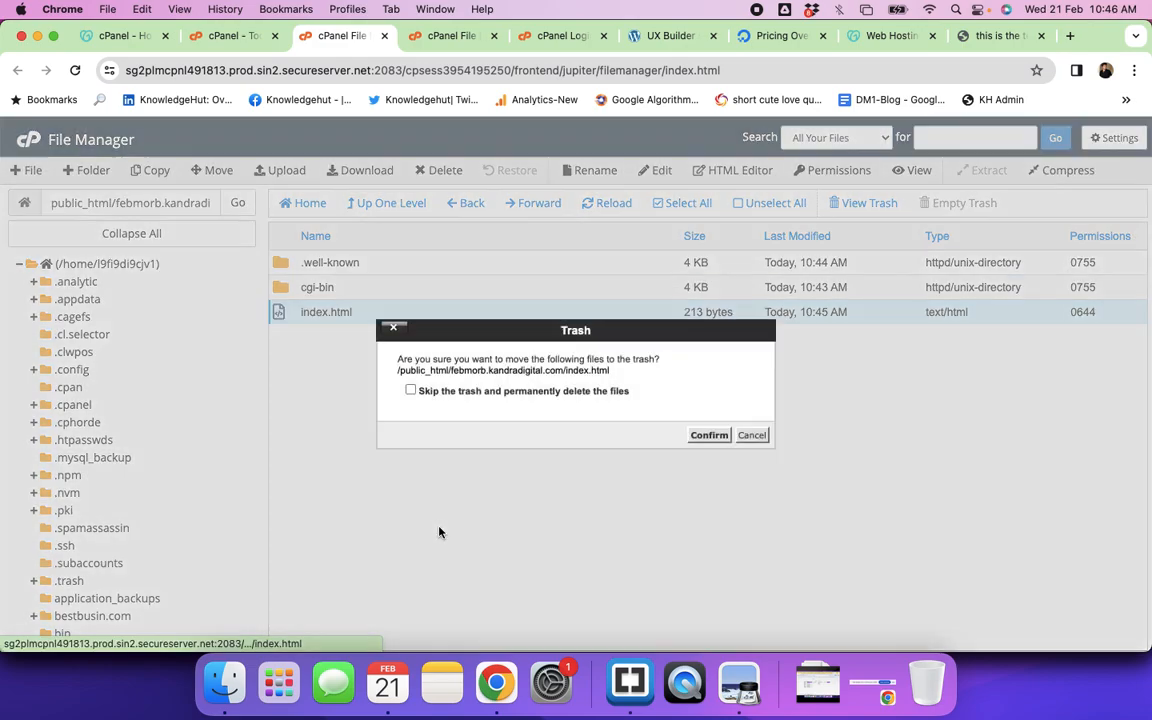
left_click(714, 437)
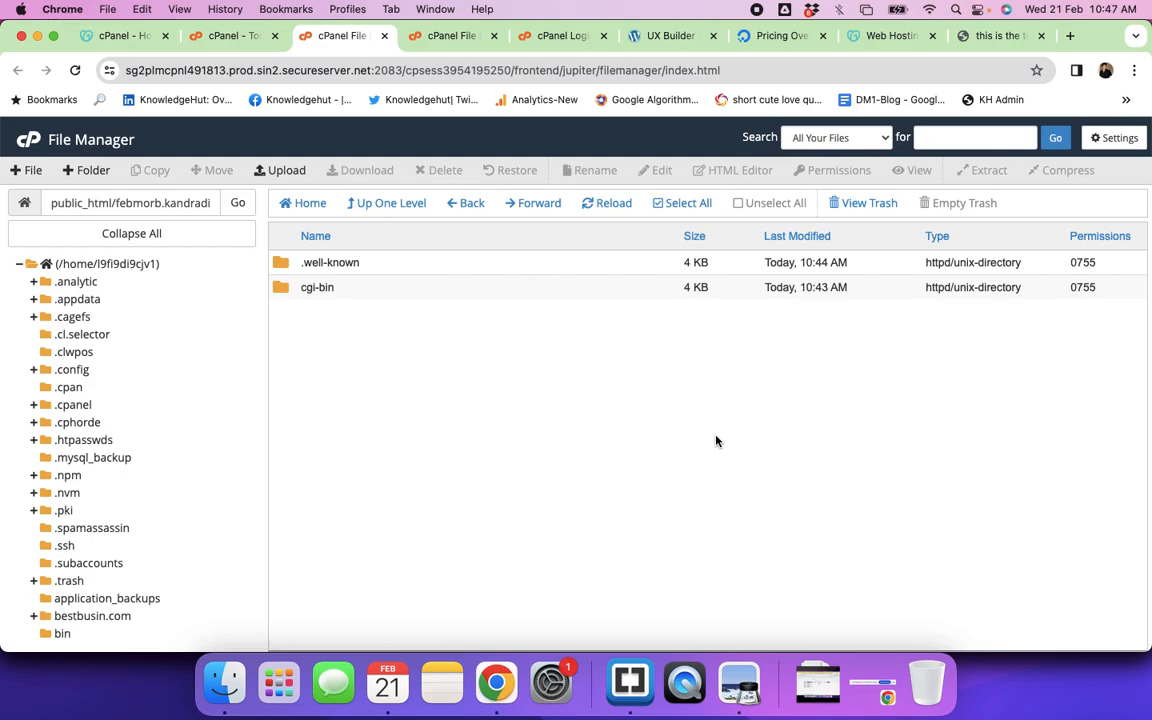
left_click(995, 36)
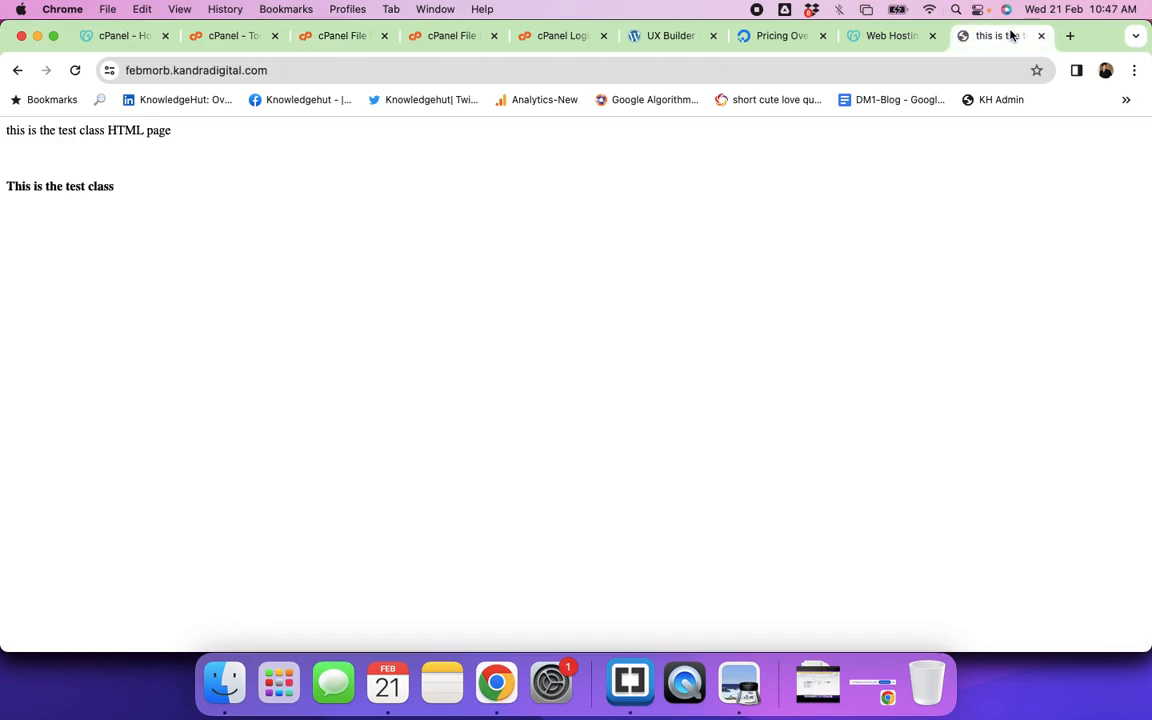
Step: Open trainings.kandradigital.com and new.kandradigital.com in two new browser tabs
left_click(1070, 36)
type("training")
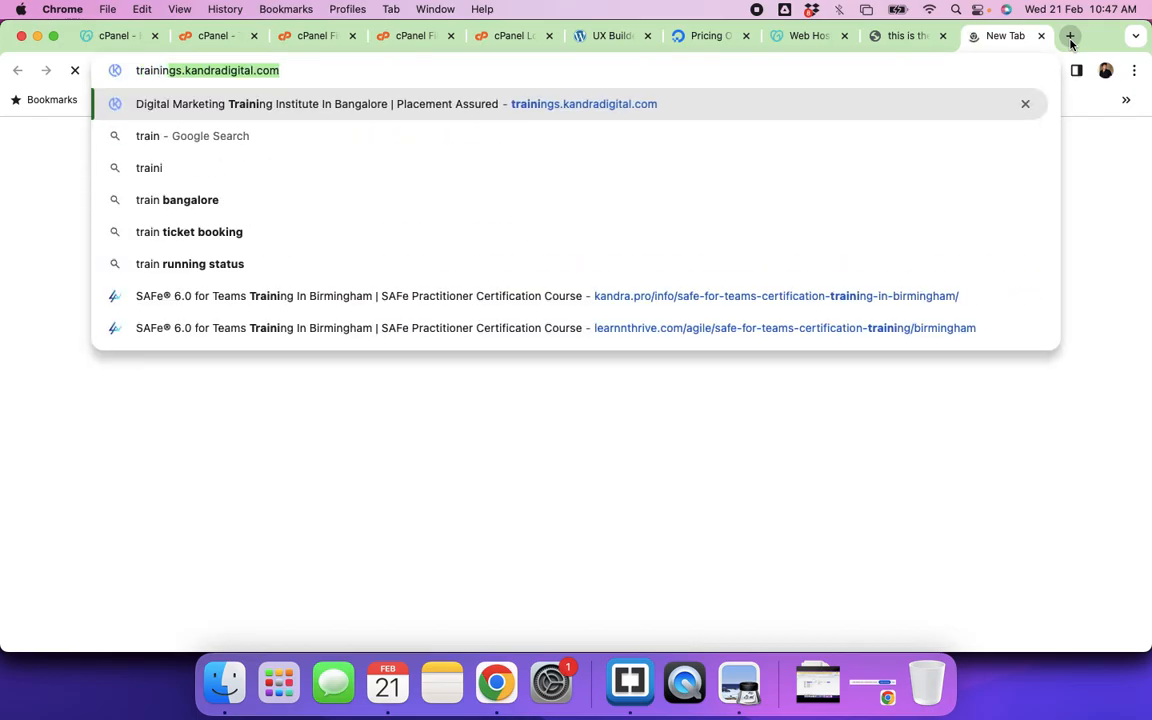
key("Return")
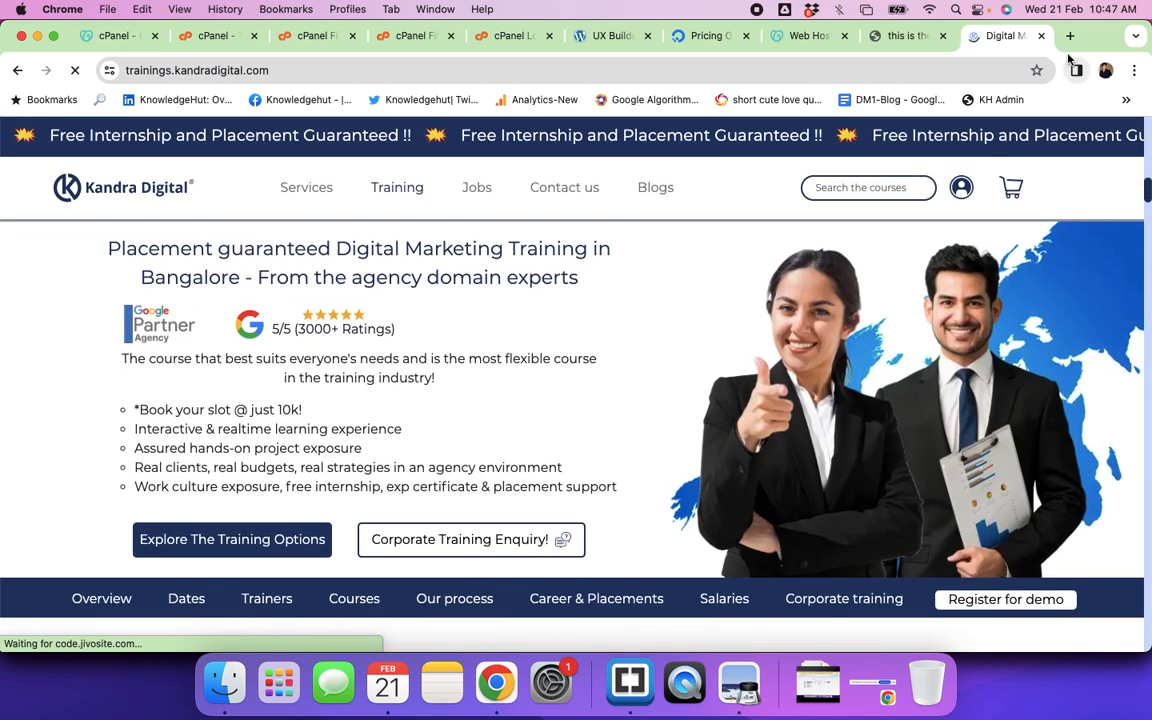
left_click(1069, 36)
type("new.")
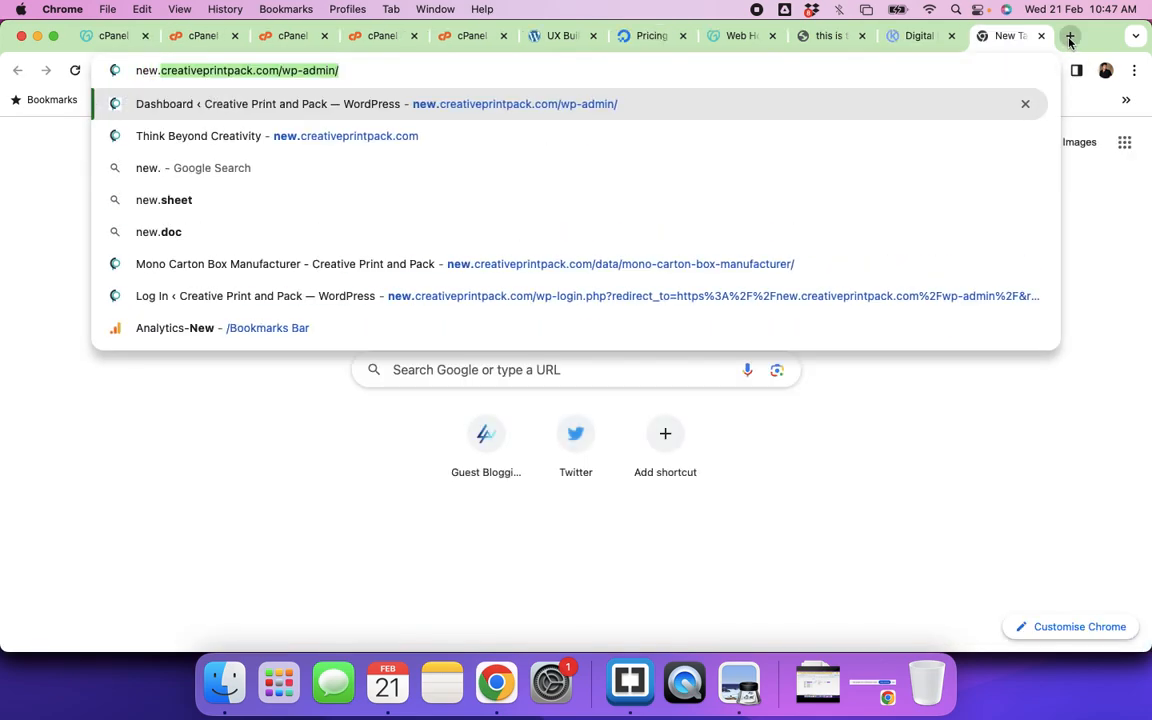
type("kandradigit")
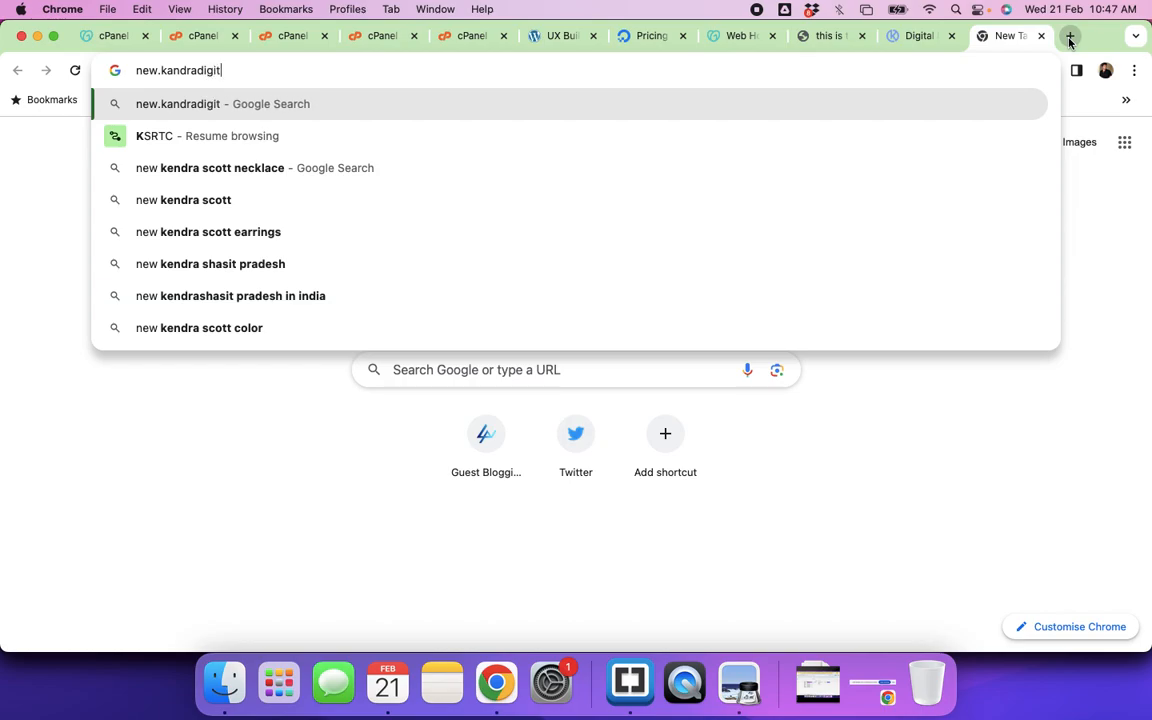
type("al.com")
key("Return")
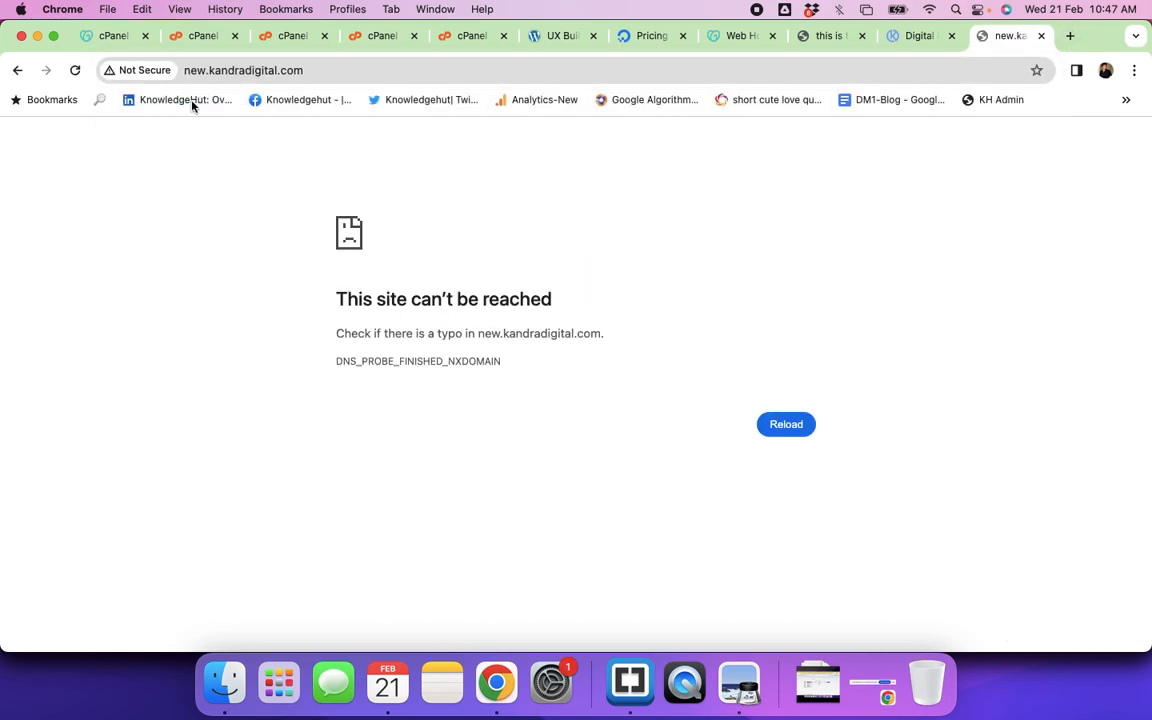
Step: Load test.kandradigital.com, then close that tab and go back to the cPanel File Manager
left_click(205, 74)
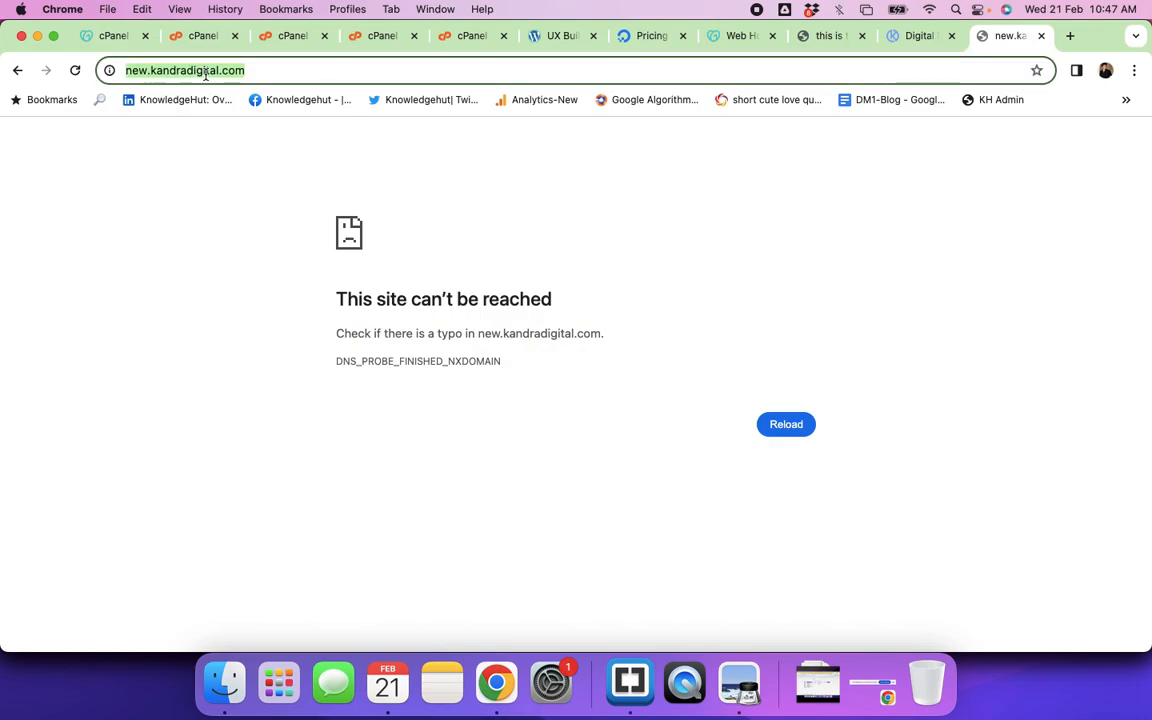
left_click(145, 70)
key("BackSpace")
key("BackSpace")
key("BackSpace")
type("test")
key("Return")
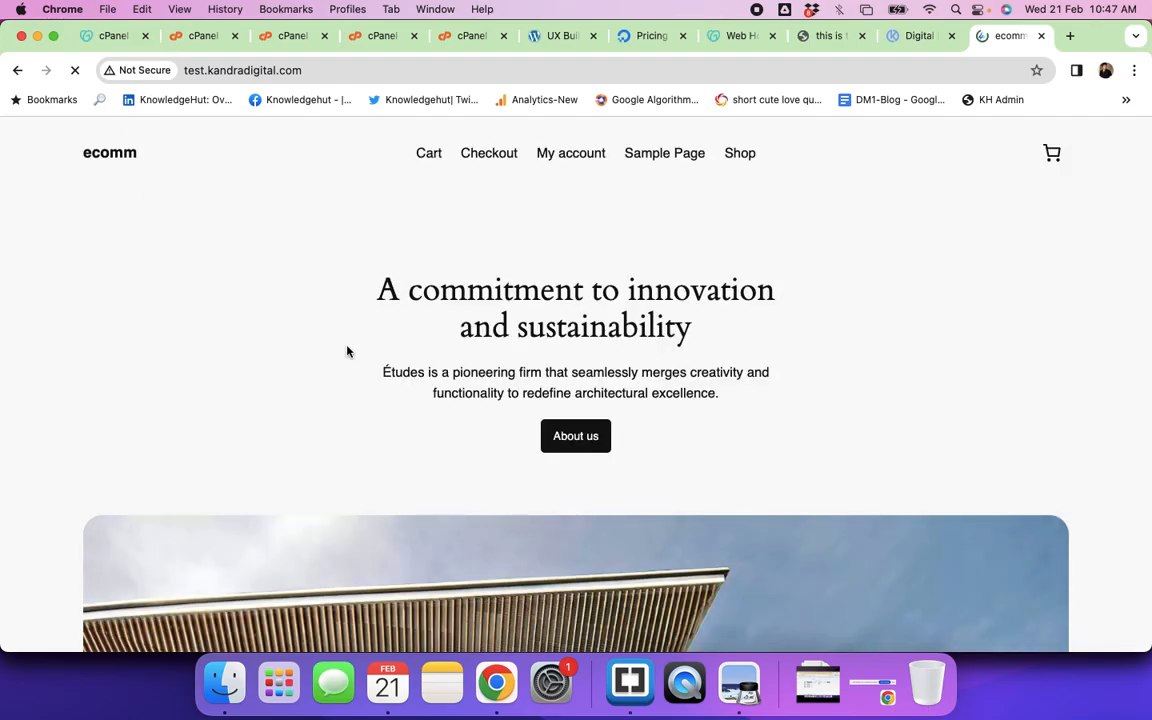
scroll(347, 350, "down", 10)
scroll(347, 350, "up", 10)
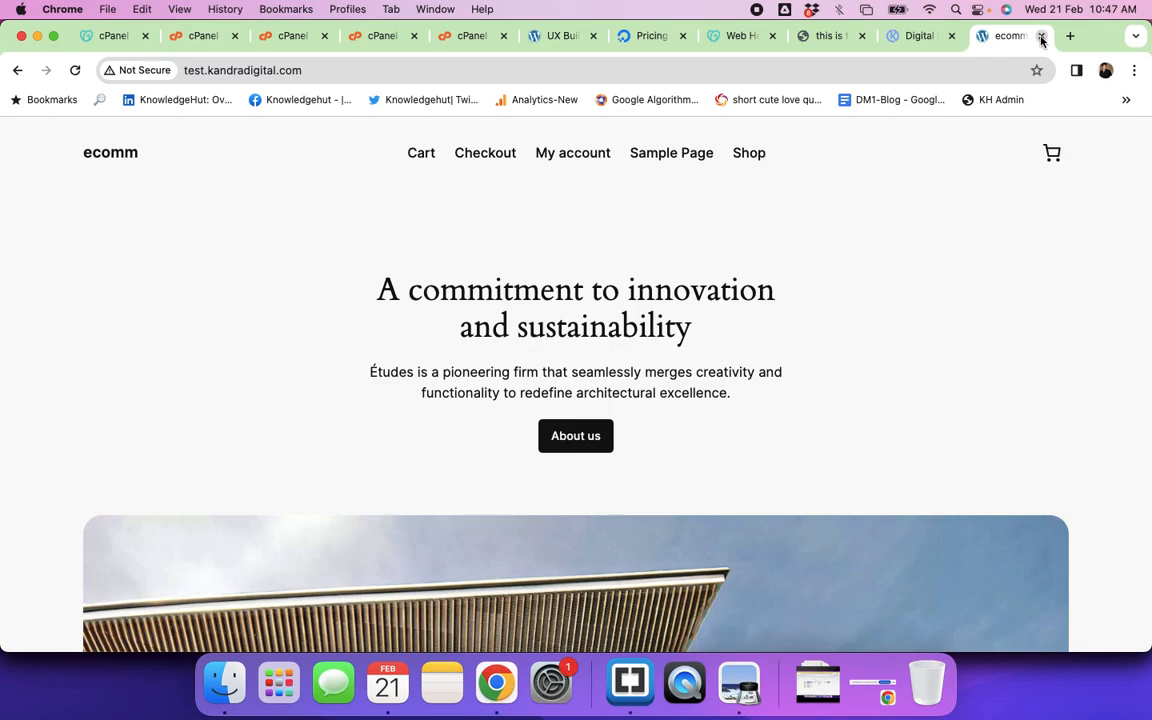
left_click(1041, 37)
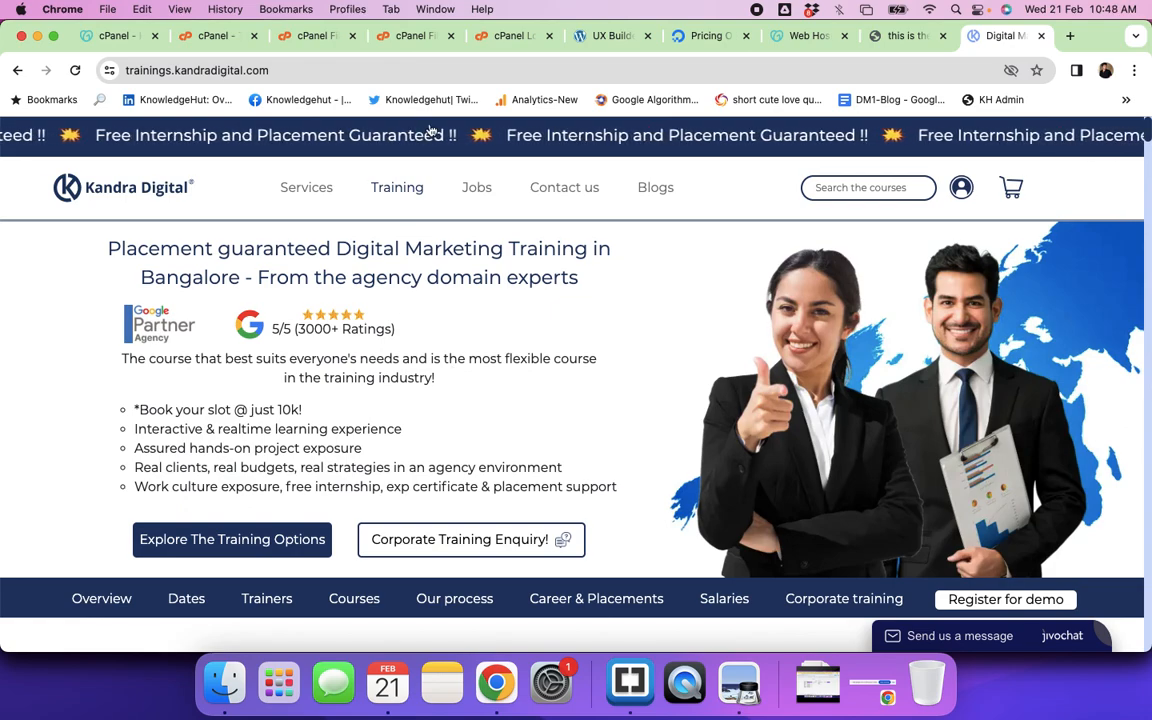
left_click(299, 44)
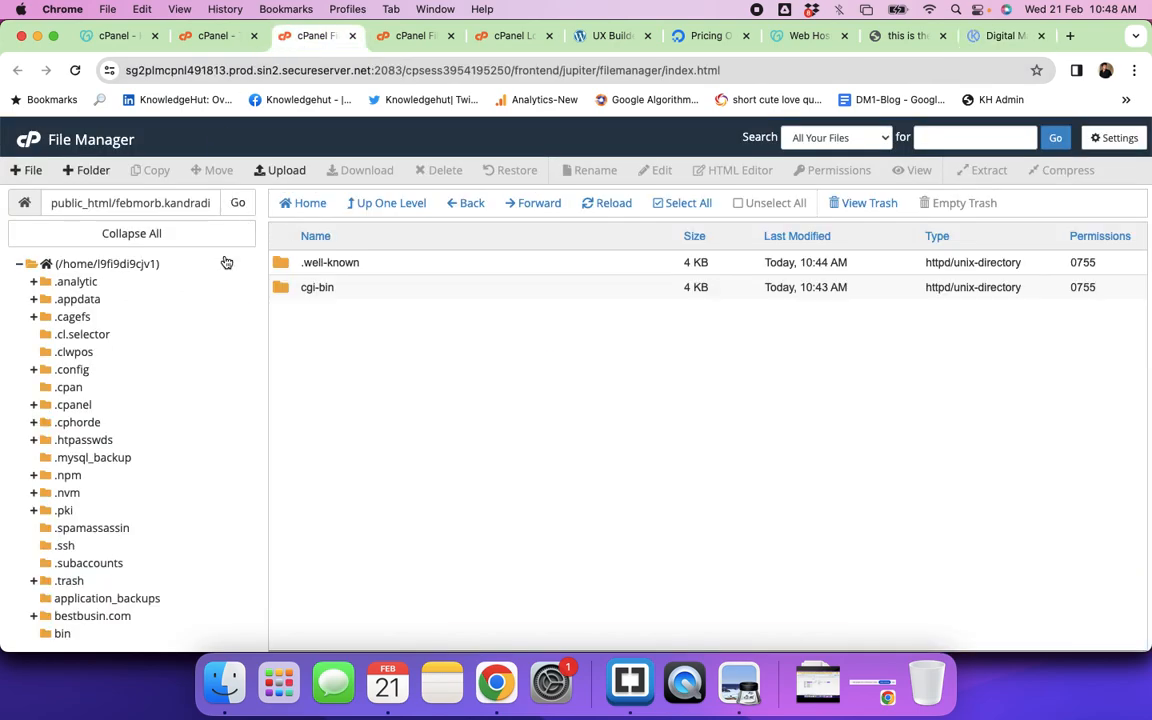
Step: Return to the cPanel Tools home page and browse down past Email to the installed Applications list
left_click(30, 146)
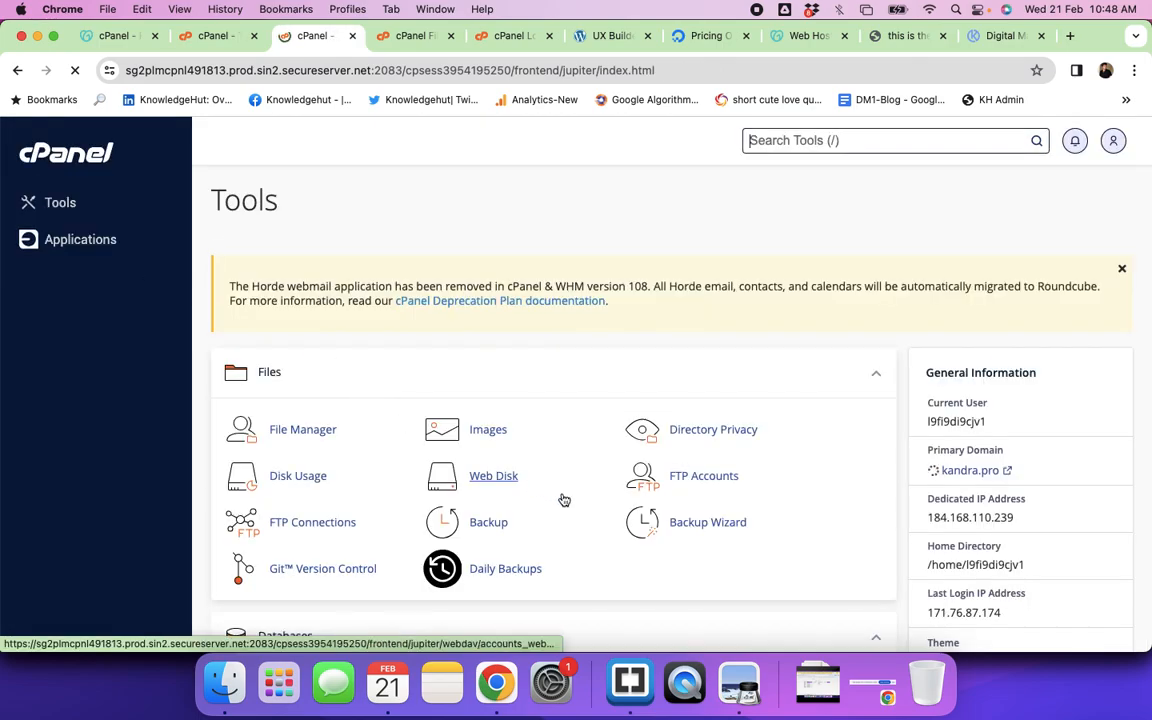
scroll(564, 500, "down", 3)
scroll(564, 500, "down", 5)
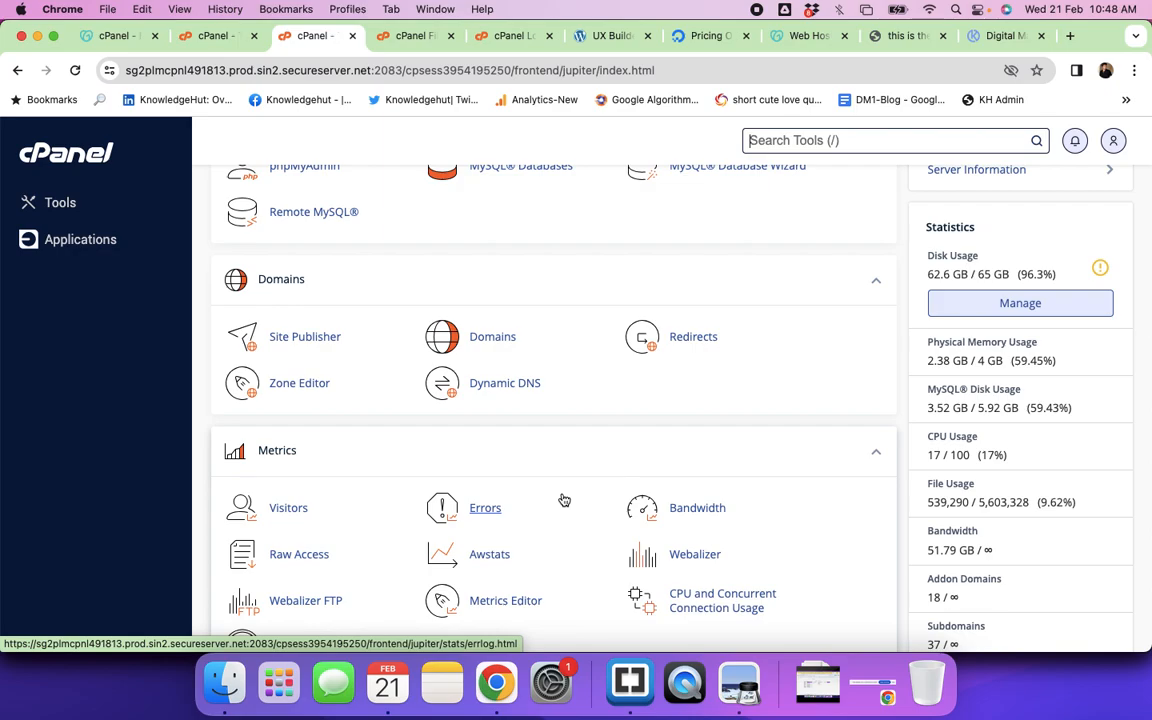
scroll(483, 424, "down", 10)
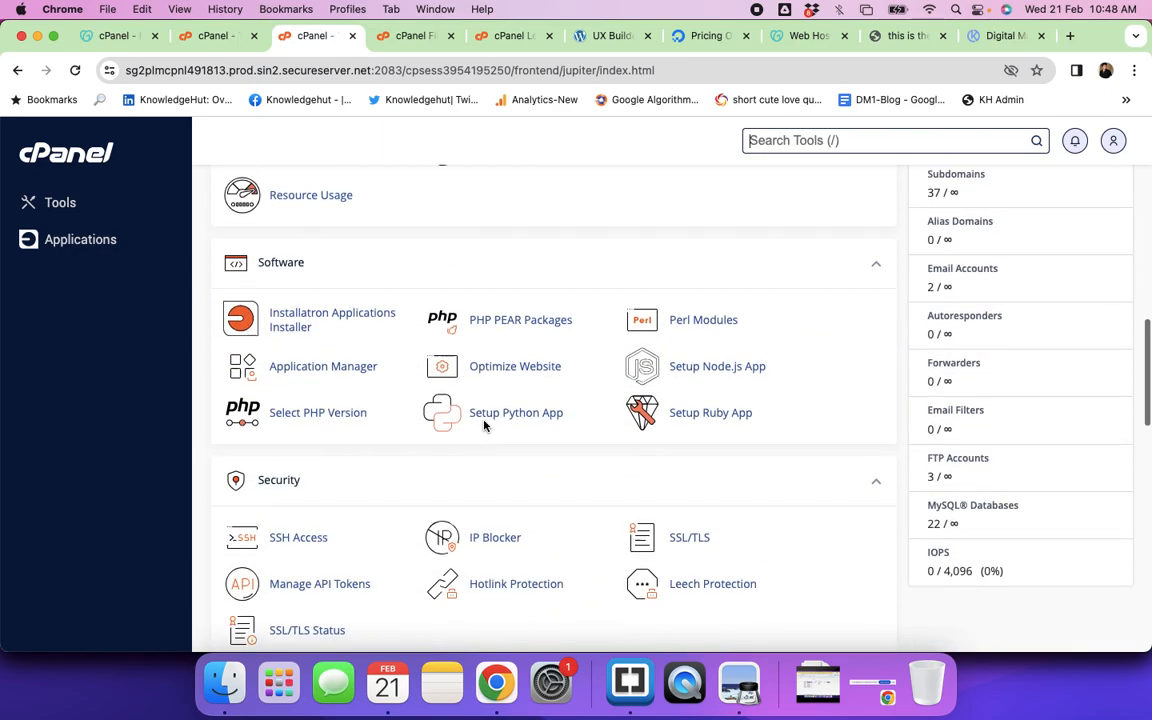
scroll(484, 421, "down", 5)
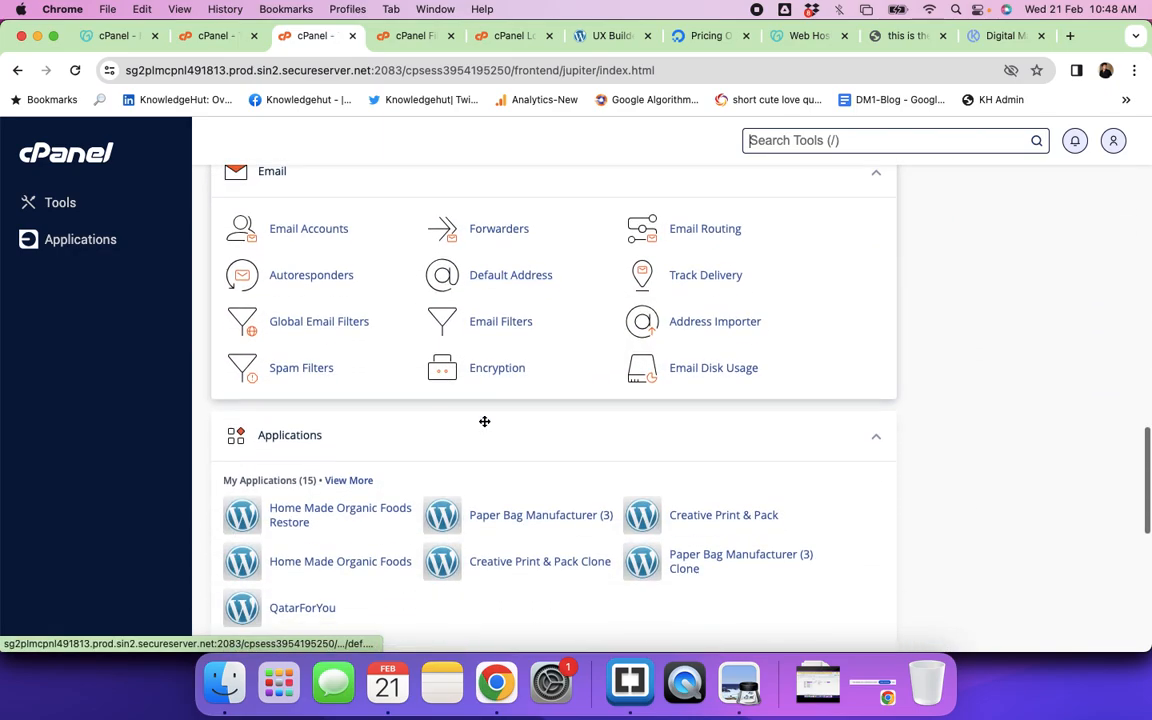
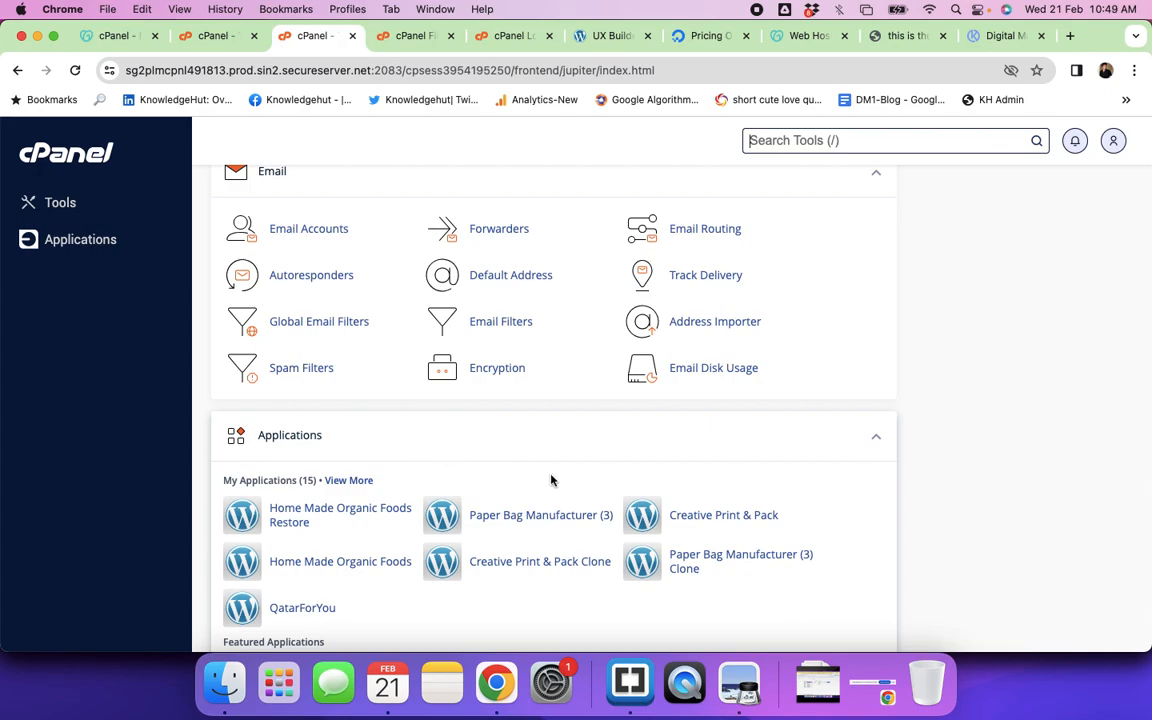
Step: Show all 15 installed applications in Installatron via View More under My Applications
scroll(476, 473, "down", 3)
scroll(476, 475, "up", 2)
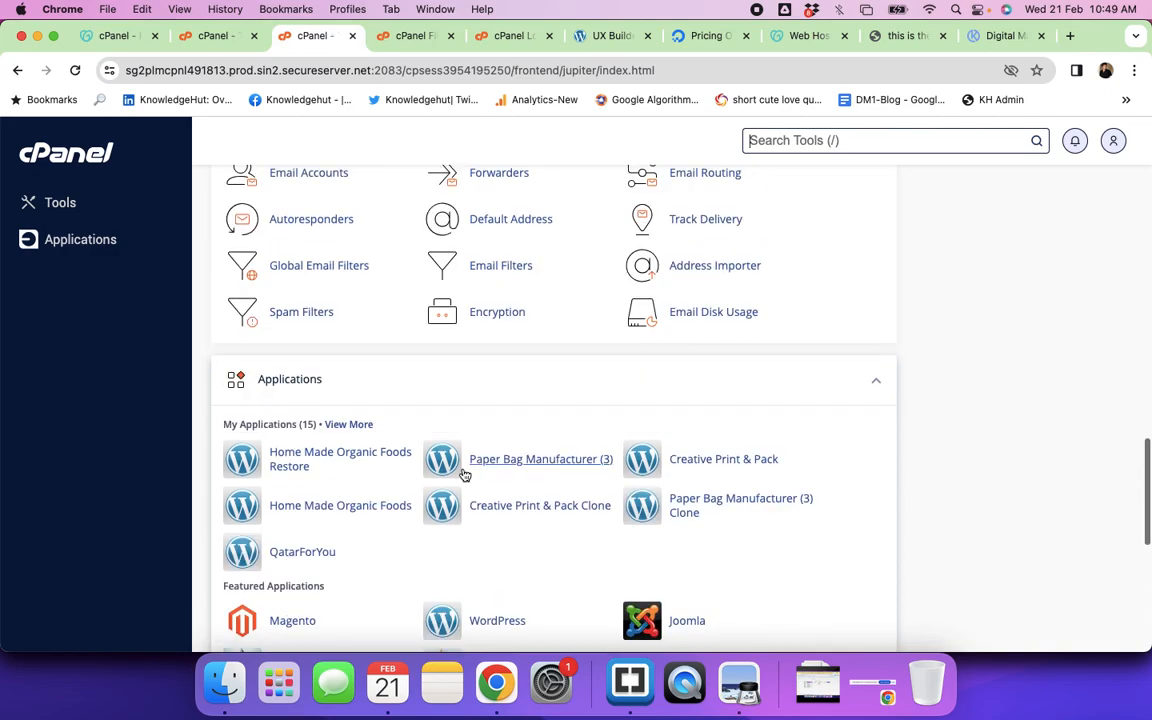
left_click(349, 426)
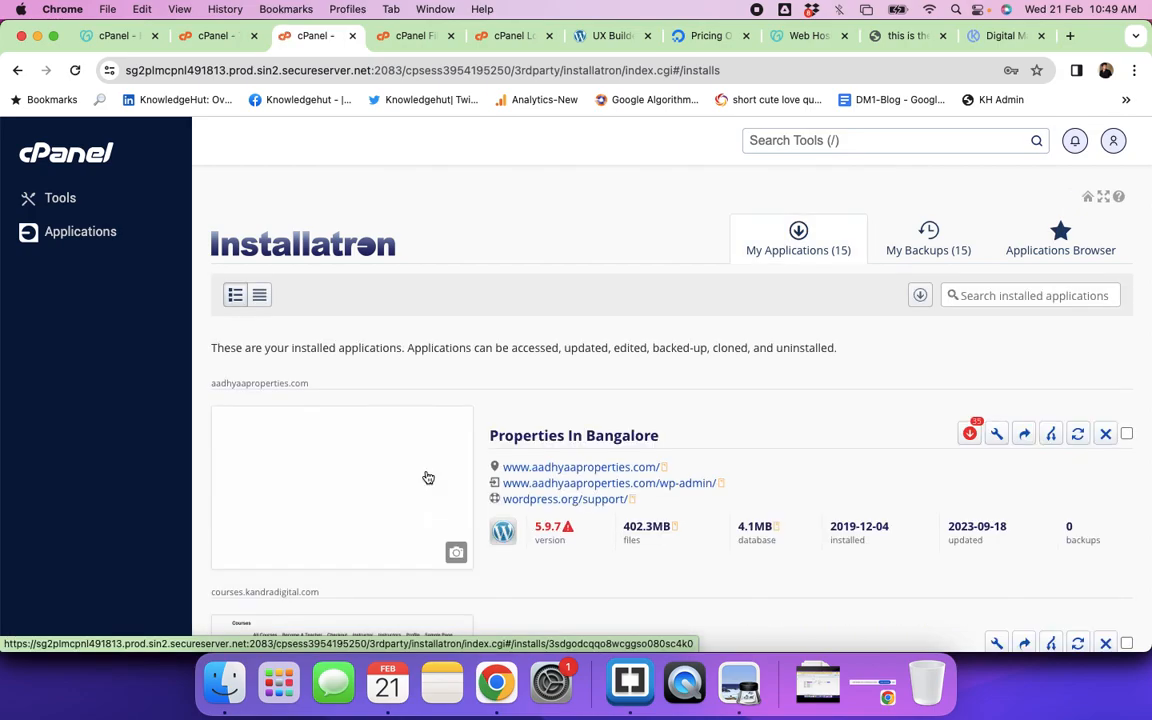
Step: Open the Installatron Applications Browser catalogue and try a tools search for 'hrms'
left_click(1063, 257)
scroll(570, 420, "down", 5)
scroll(570, 420, "down", 10)
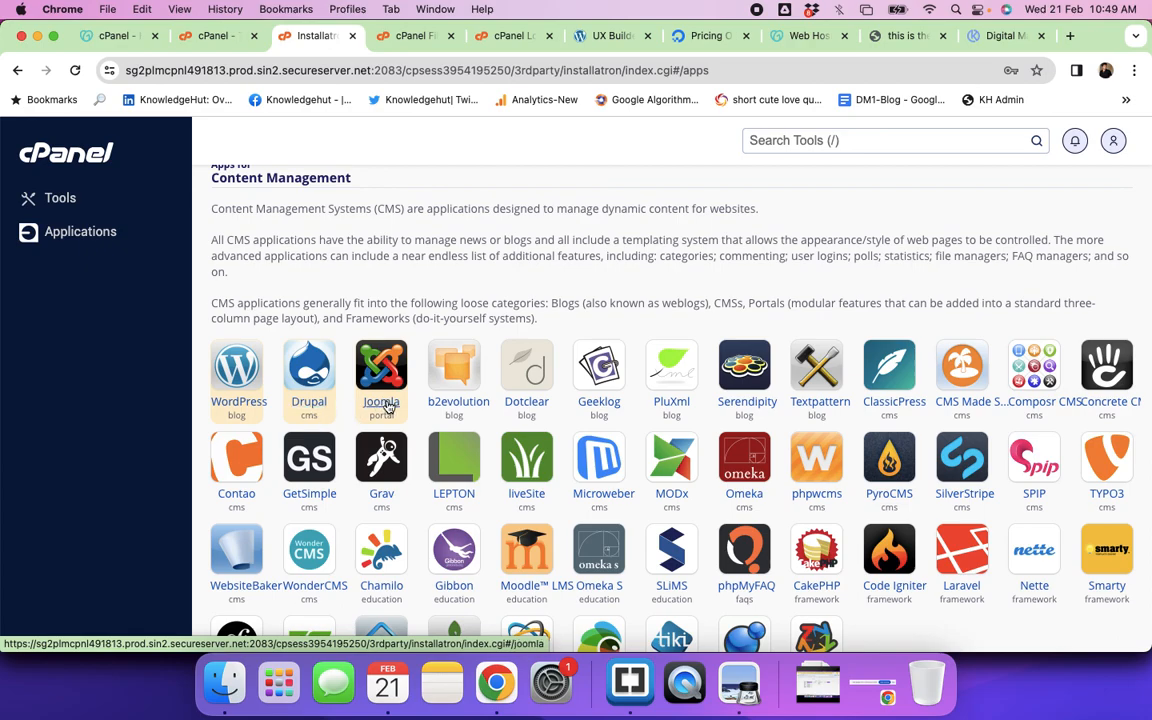
left_click(786, 145)
type("hrm")
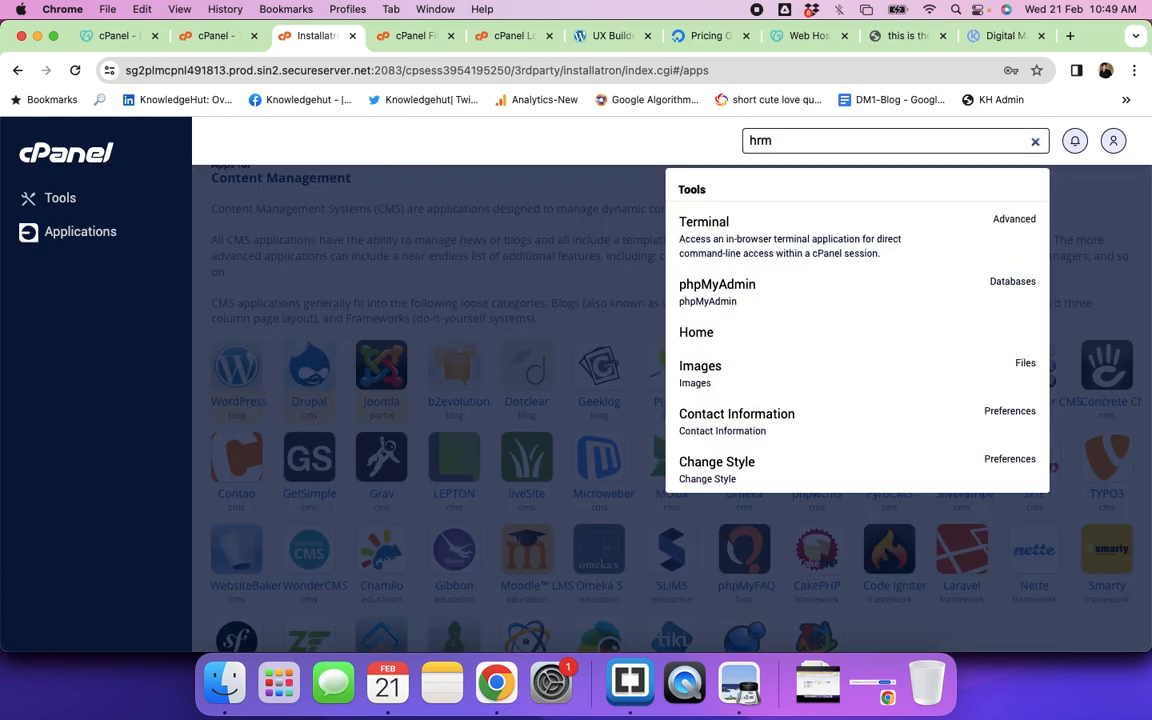
type("s")
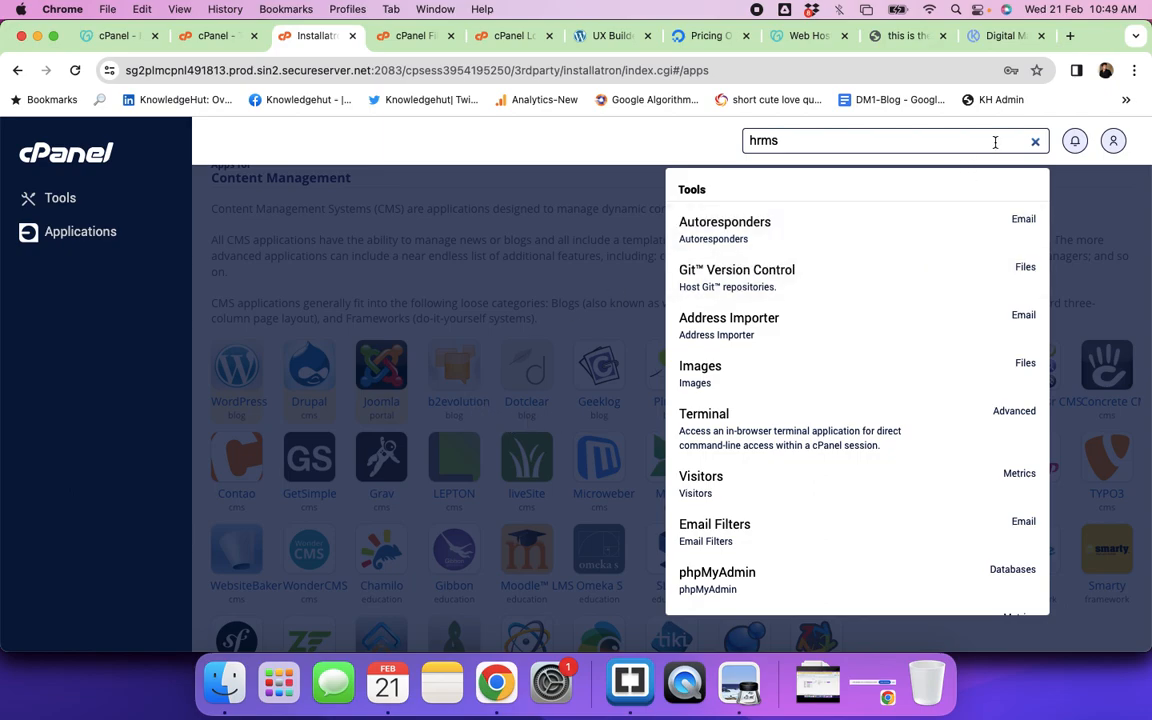
left_click(1034, 143)
Step: Browse the app categories and find OrangeHRM by searching the page for 'orange'
scroll(786, 405, "down", 3)
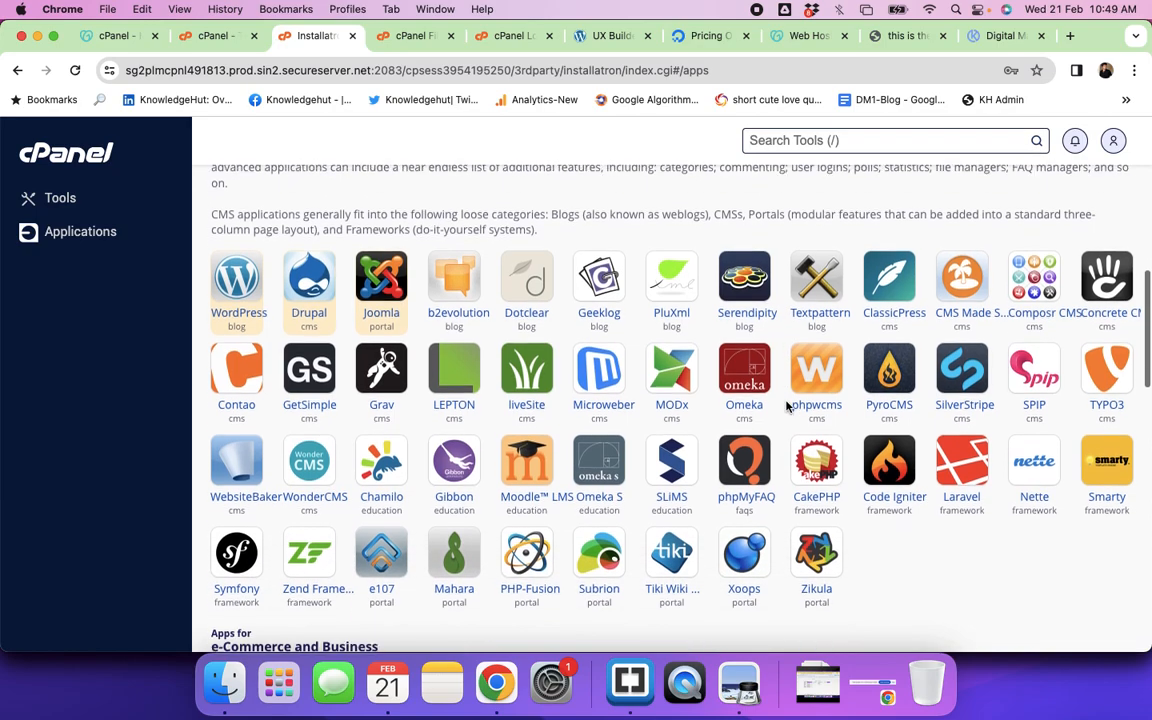
scroll(786, 405, "down", 5)
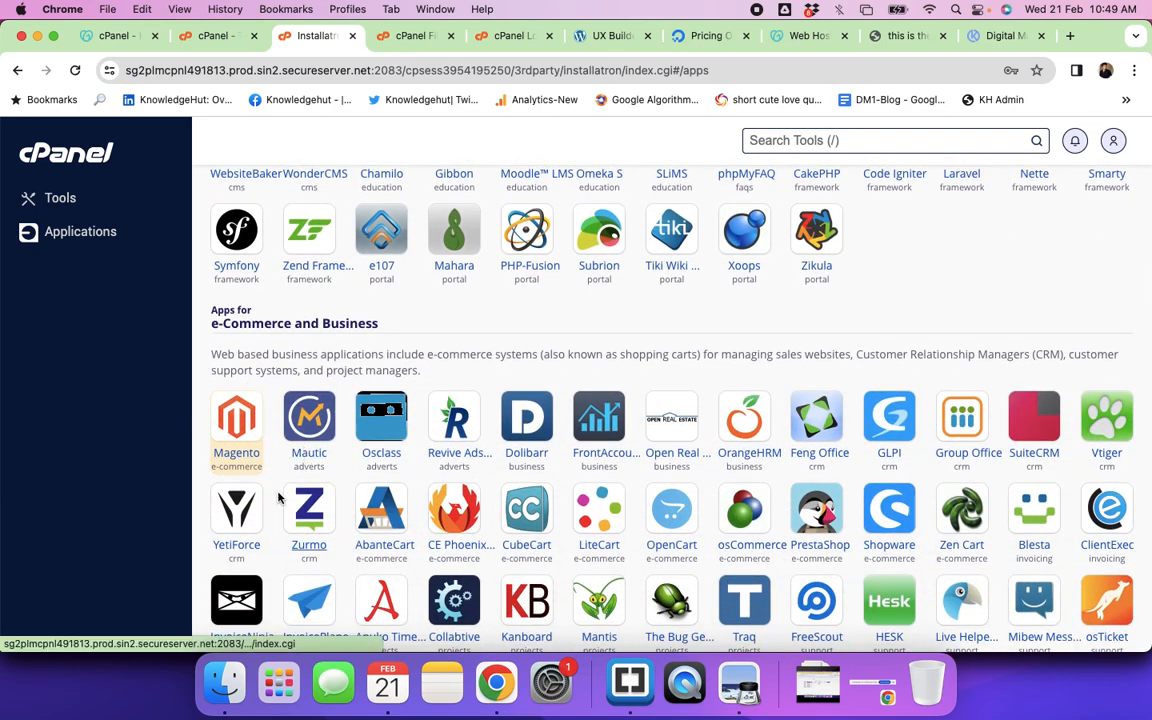
scroll(327, 436, "down", 4)
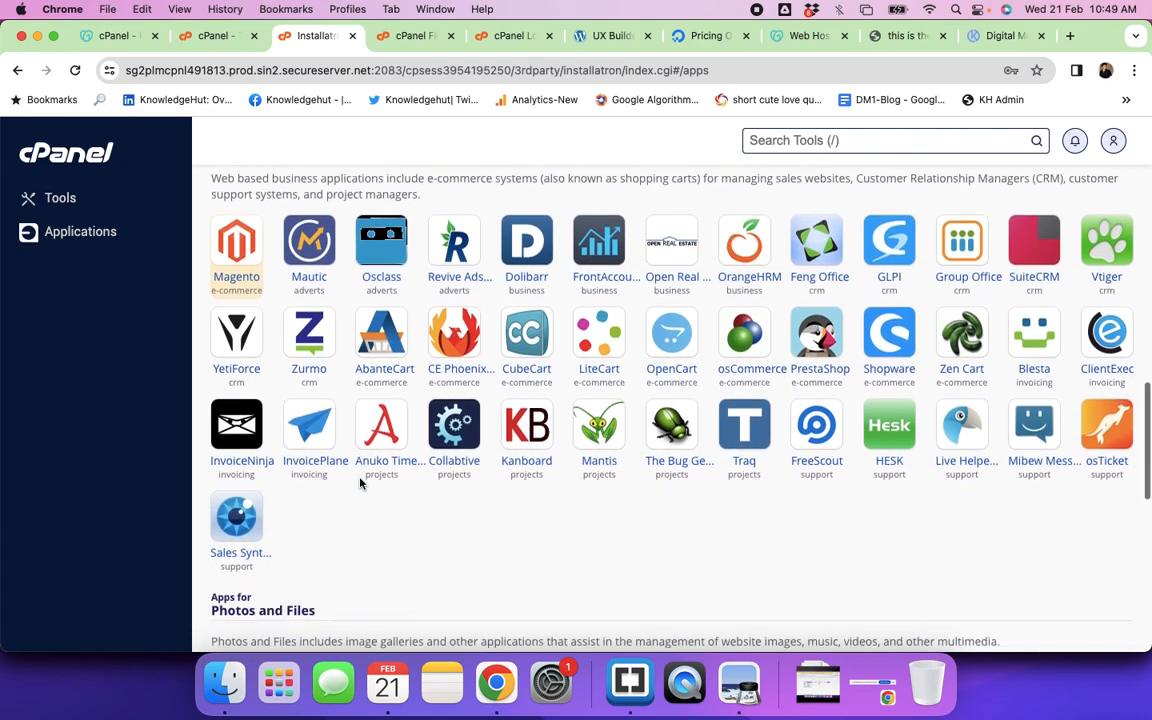
scroll(362, 485, "down", 12)
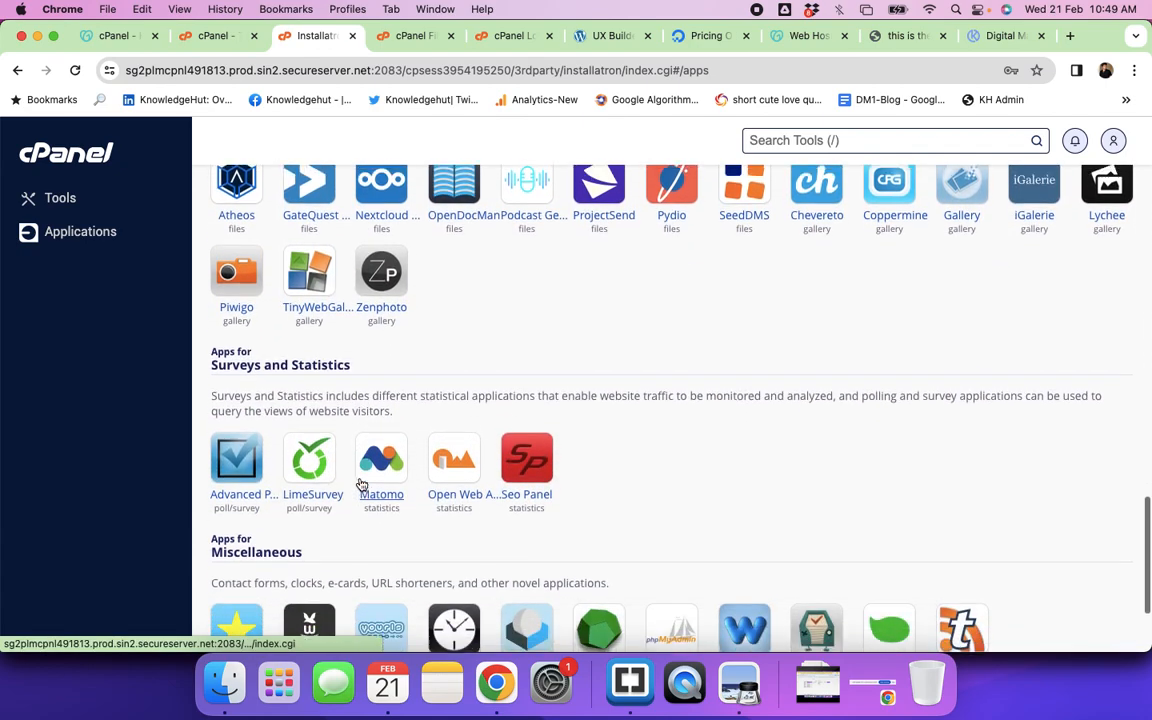
scroll(362, 485, "up", 4)
key("super+f")
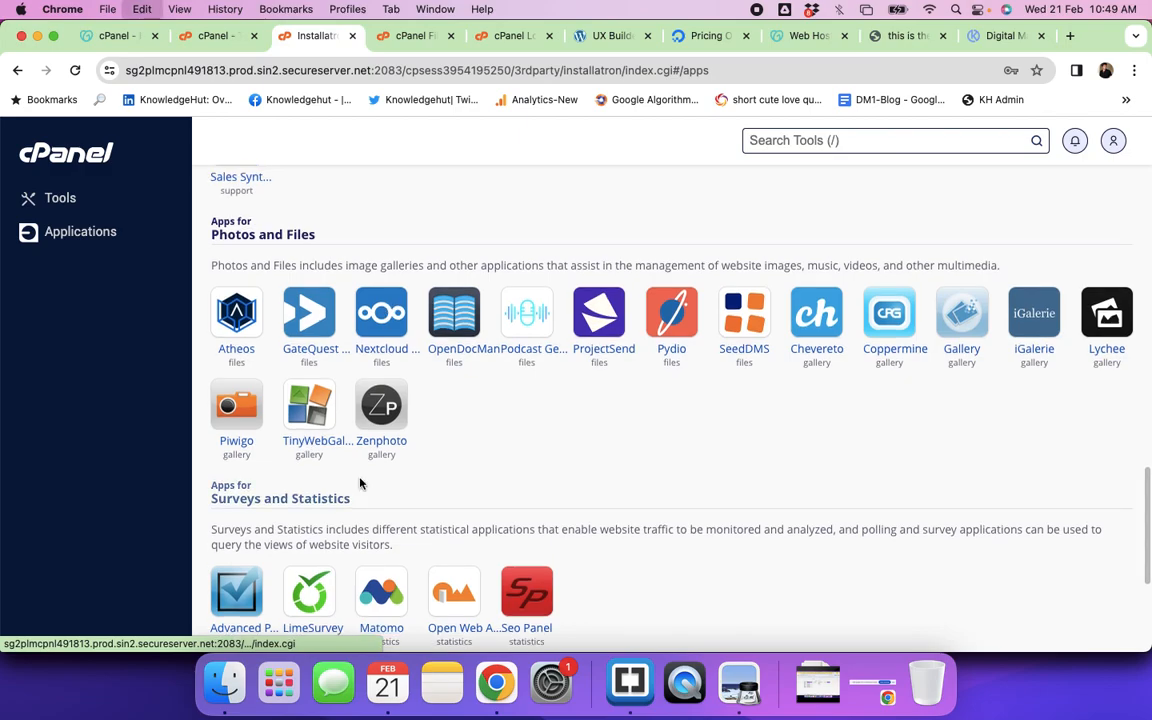
type("orange")
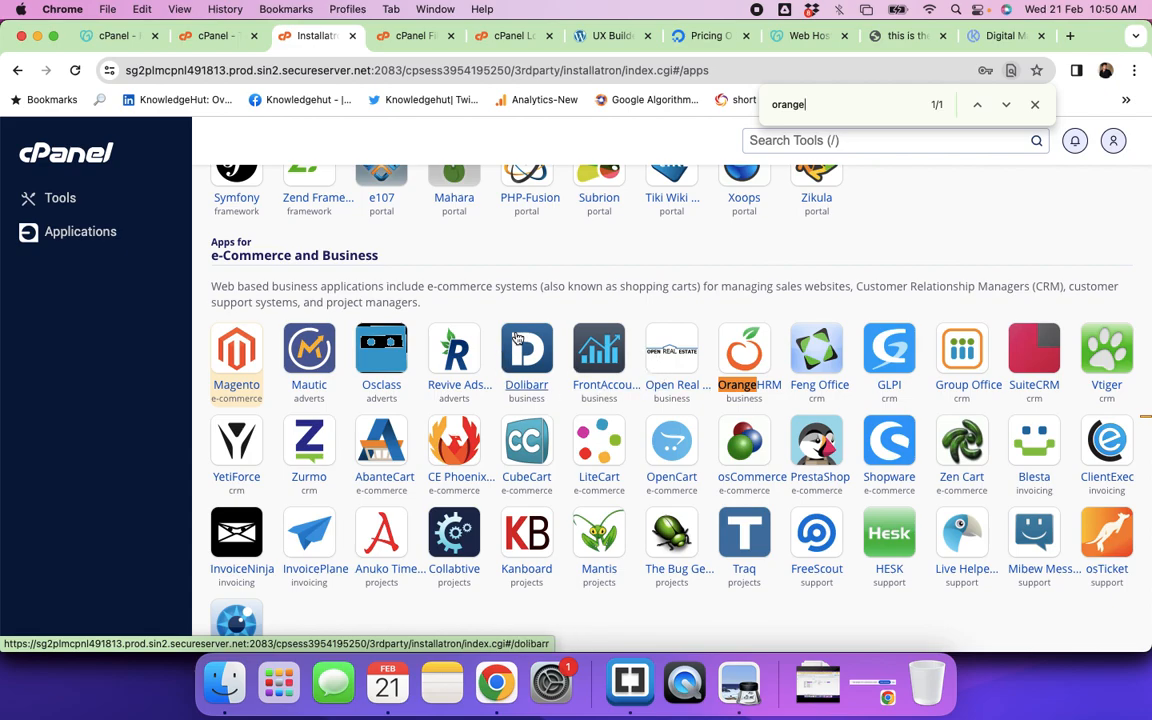
scroll(628, 372, "up", 15)
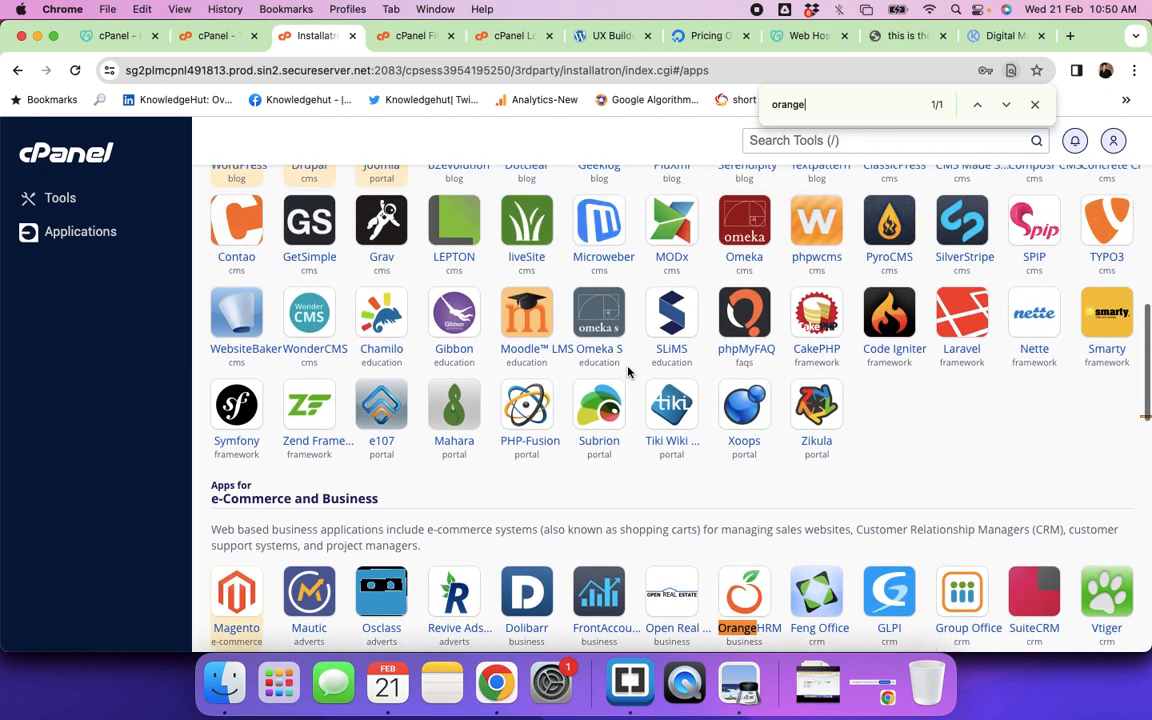
scroll(628, 372, "down", 5)
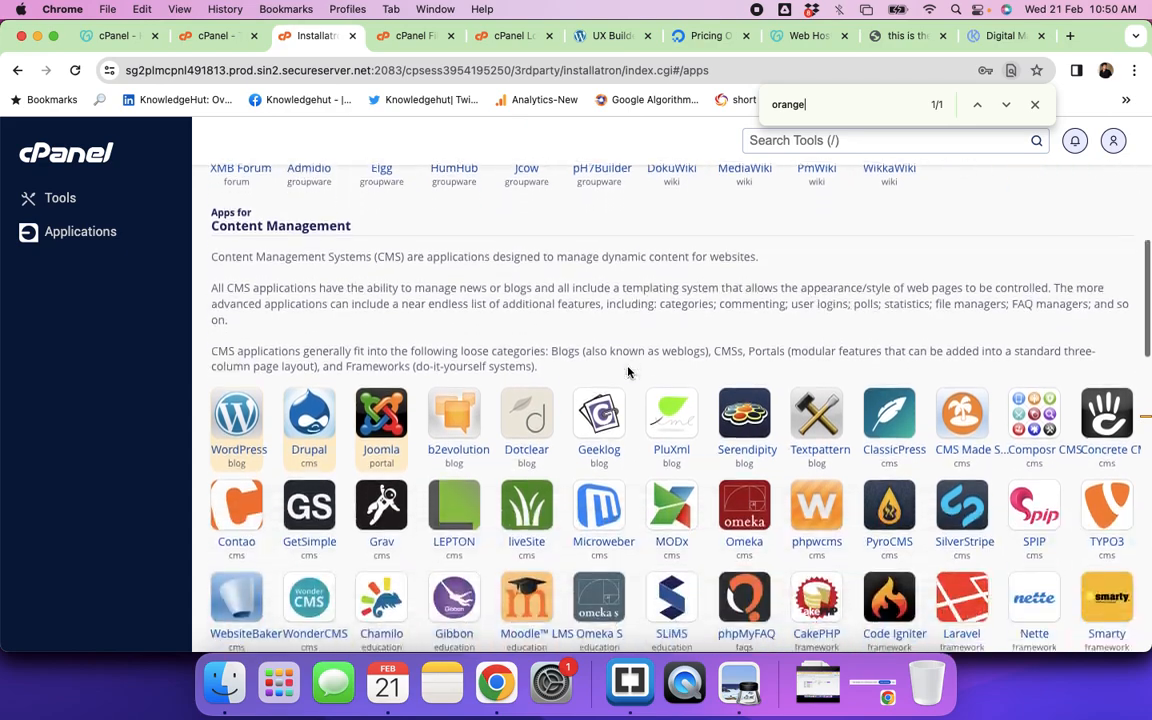
scroll(628, 372, "up", 2)
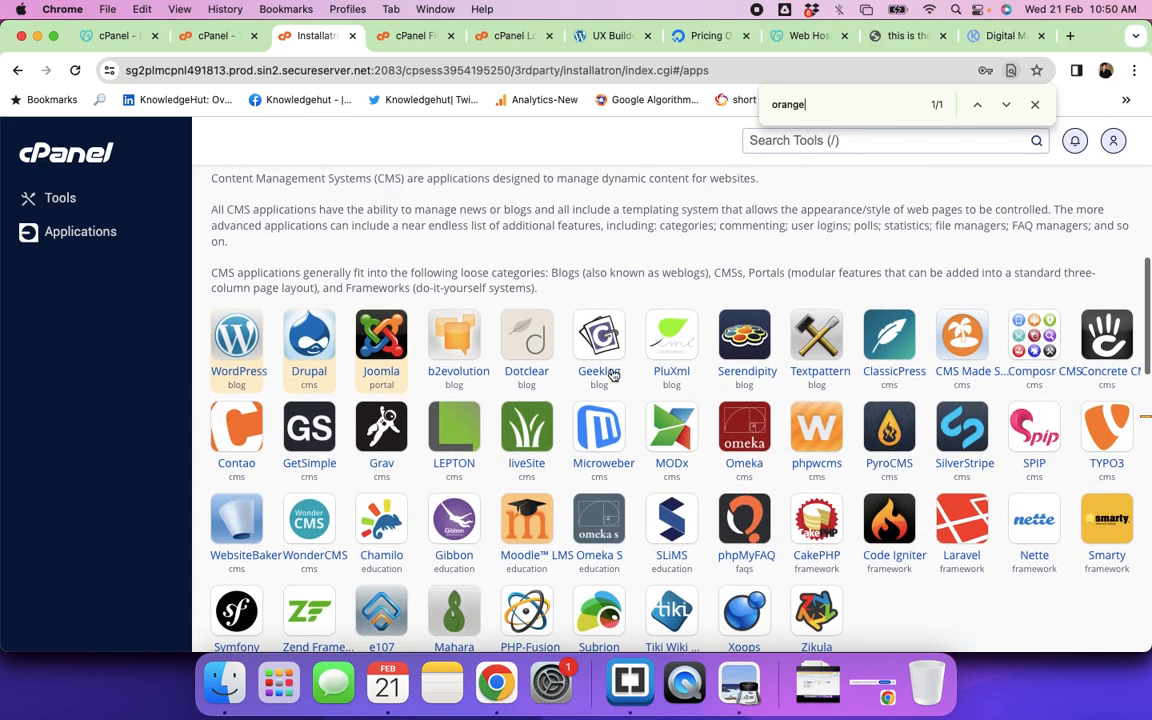
Step: Start the WordPress install wizard and filter the Domain list with 'feb'
left_click(249, 378)
scroll(613, 352, "down", 5)
scroll(613, 352, "up", 5)
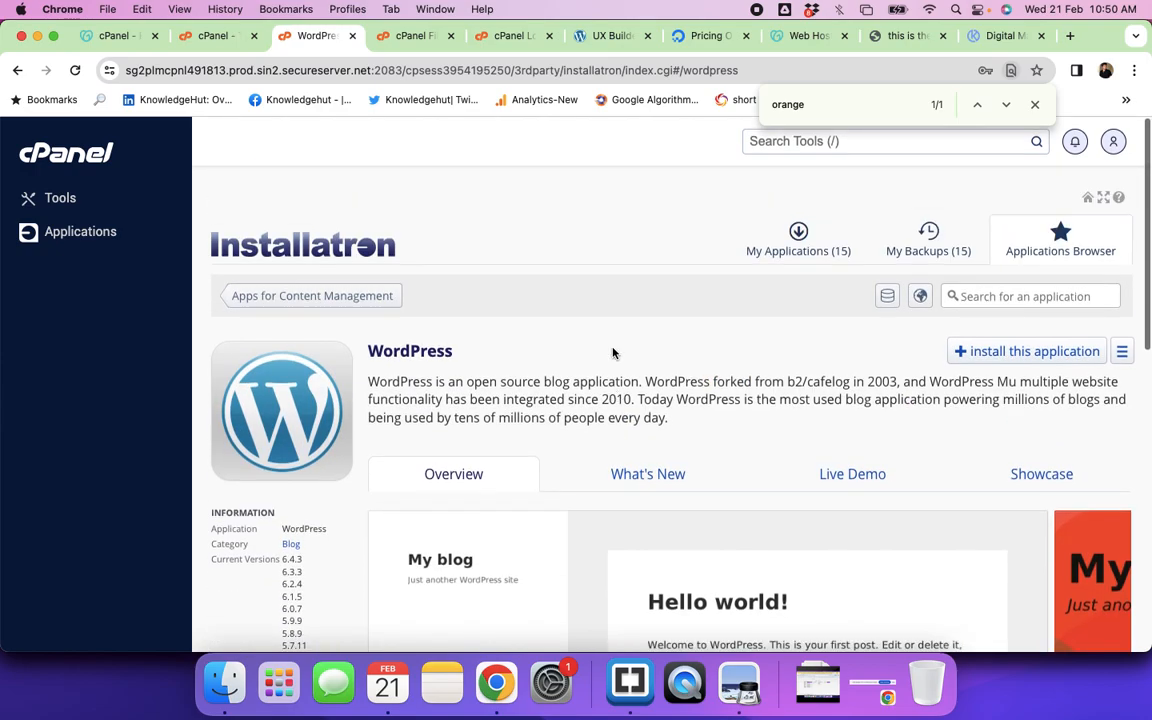
left_click(1038, 361)
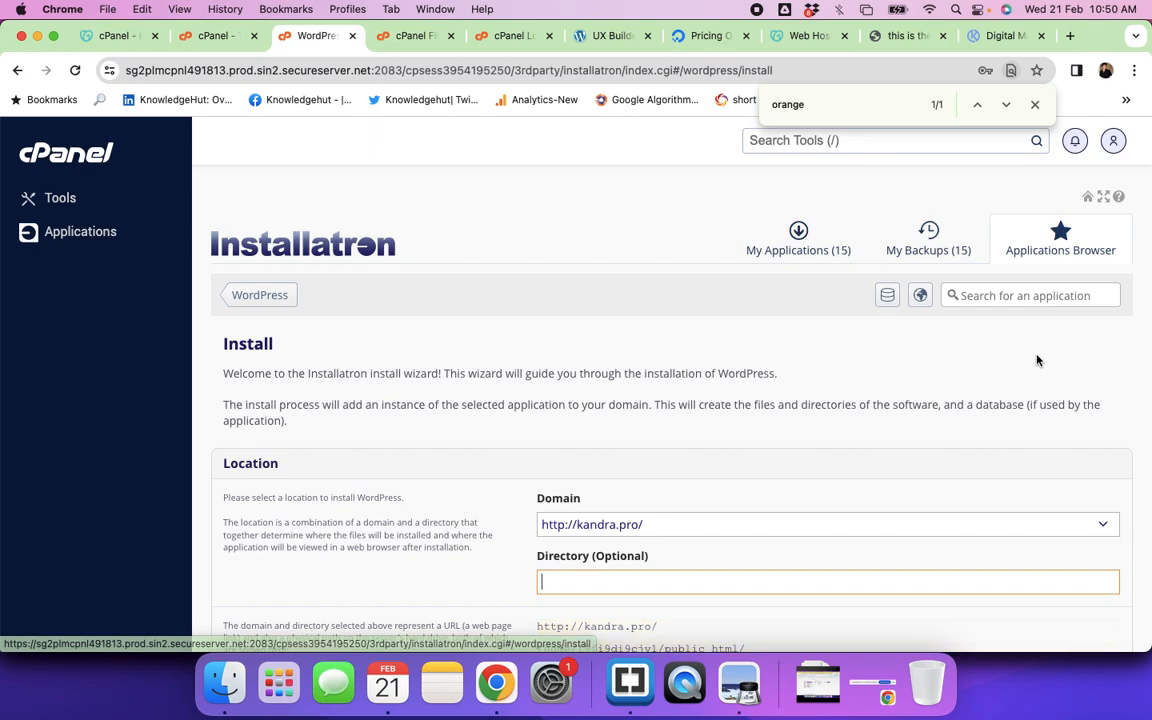
scroll(705, 494, "down", 3)
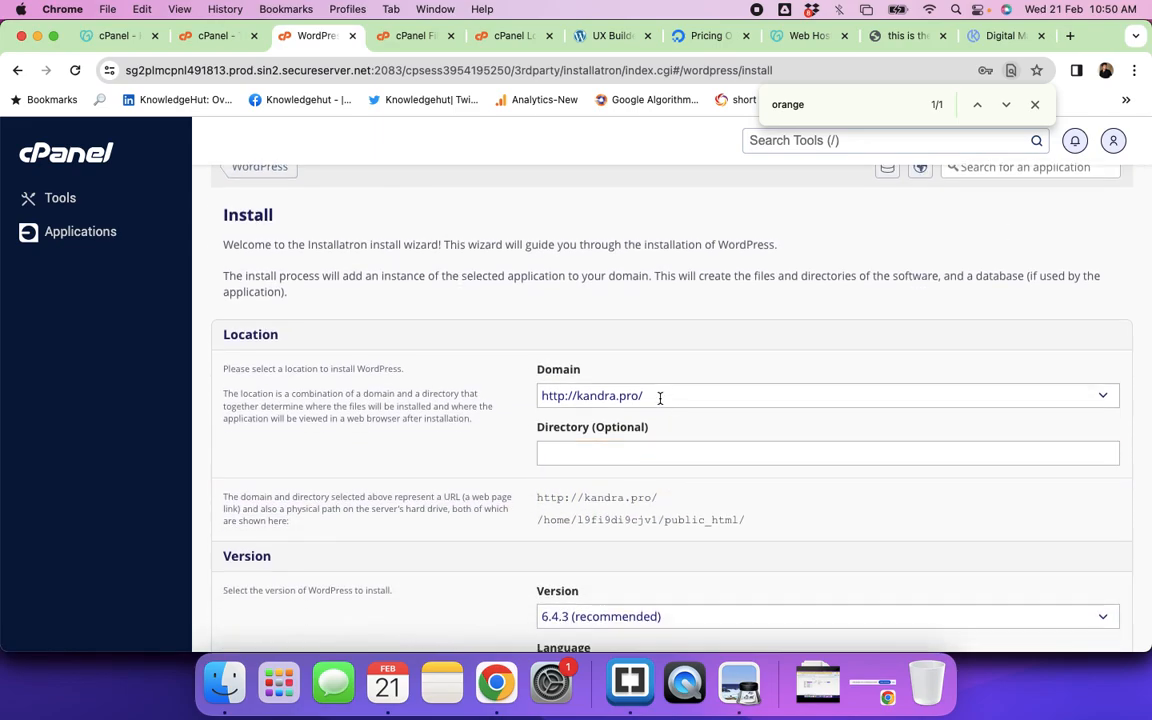
left_click(660, 398)
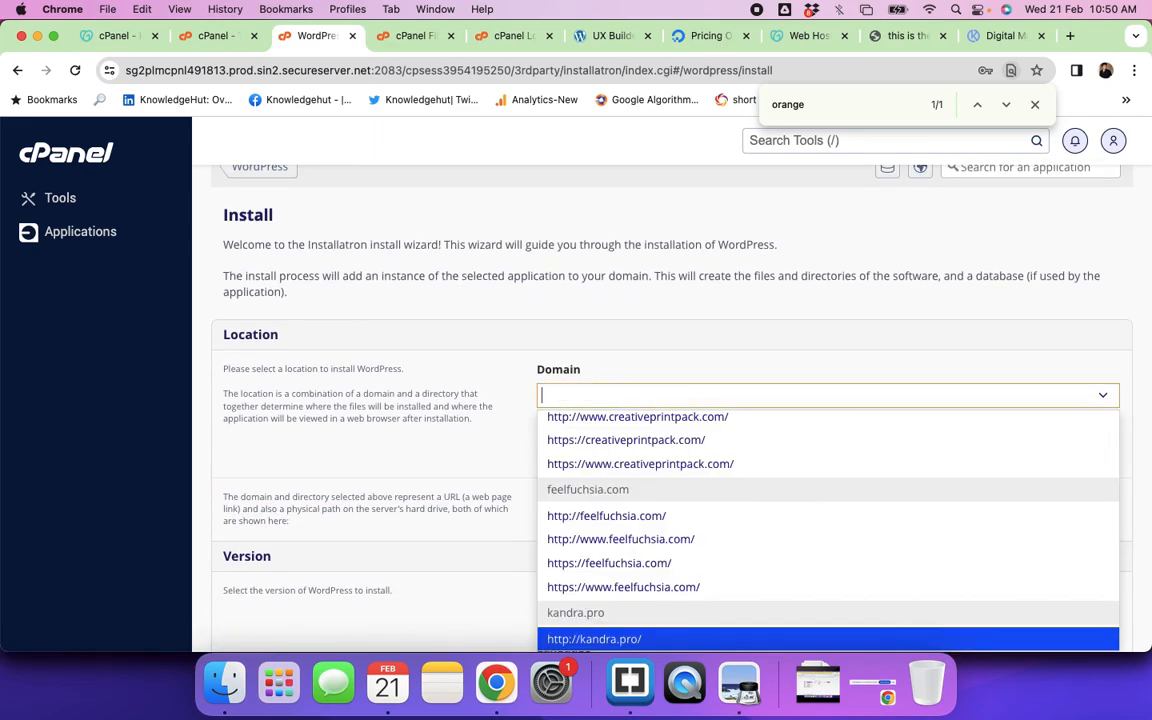
type("feb")
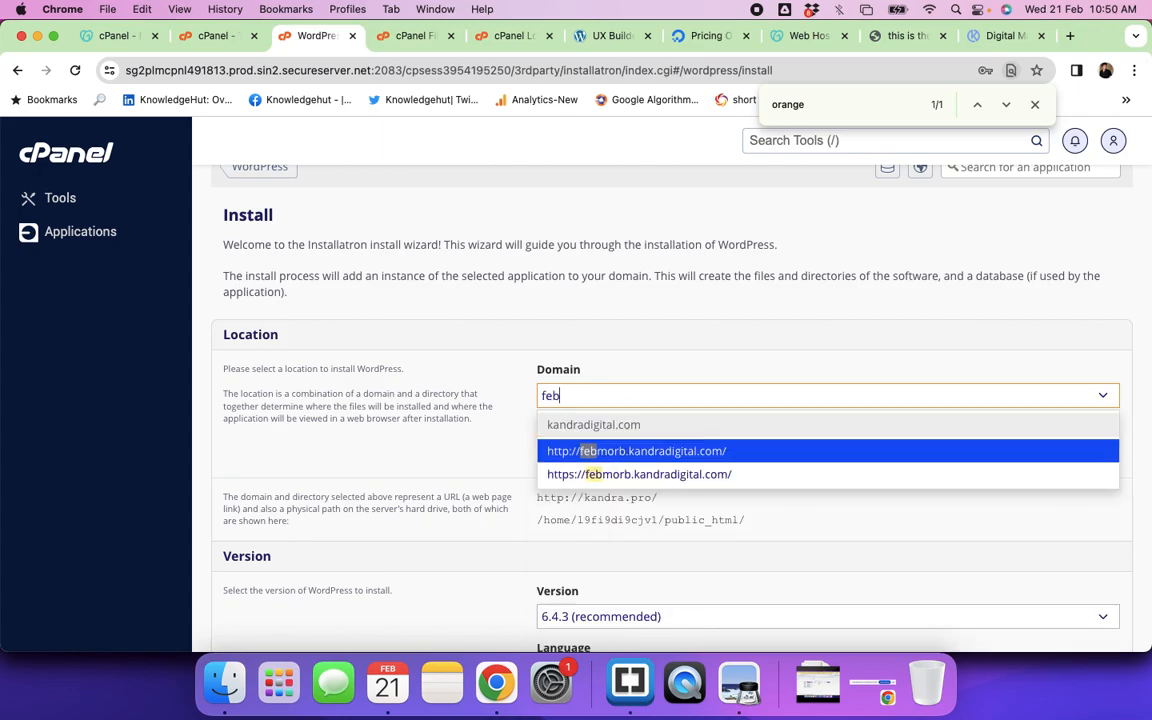
left_click(588, 476)
scroll(690, 449, "down", 1)
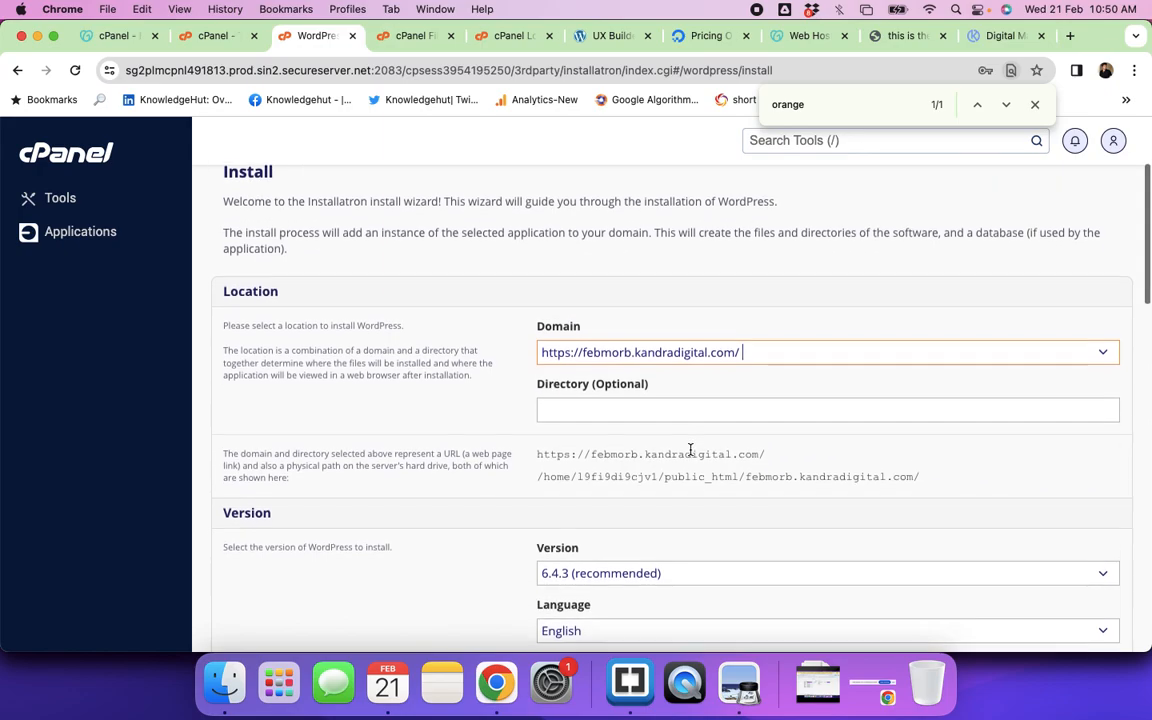
scroll(690, 449, "down", 1)
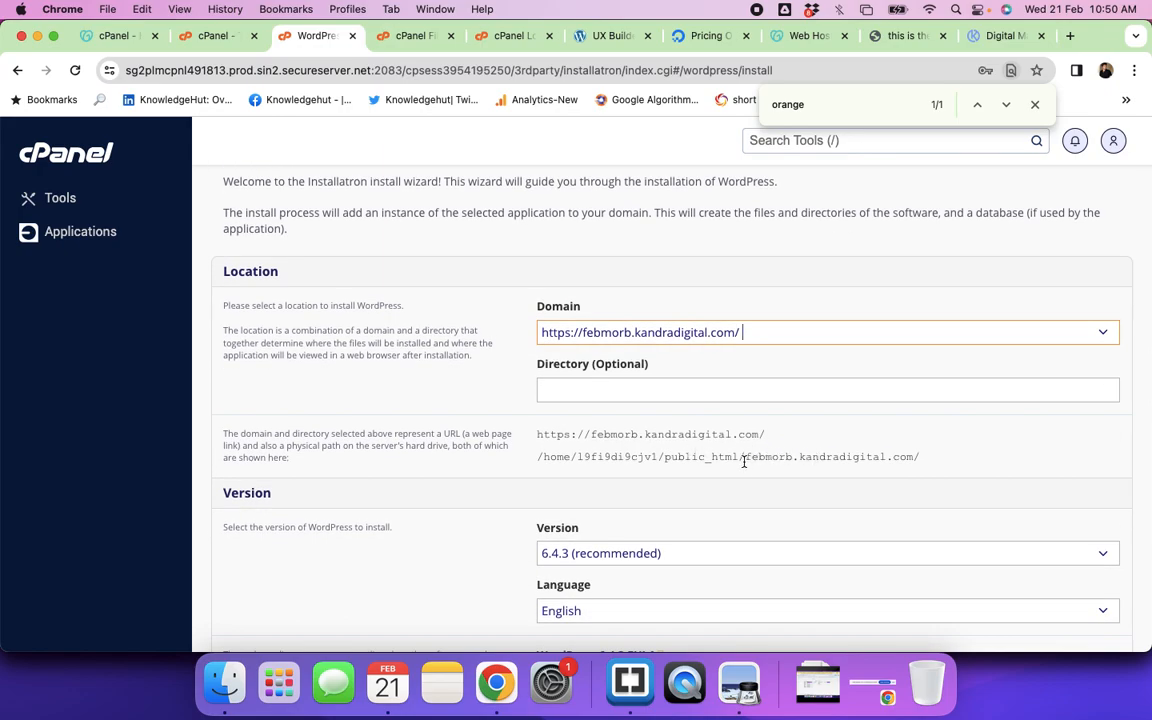
left_click_drag(744, 460, 915, 456)
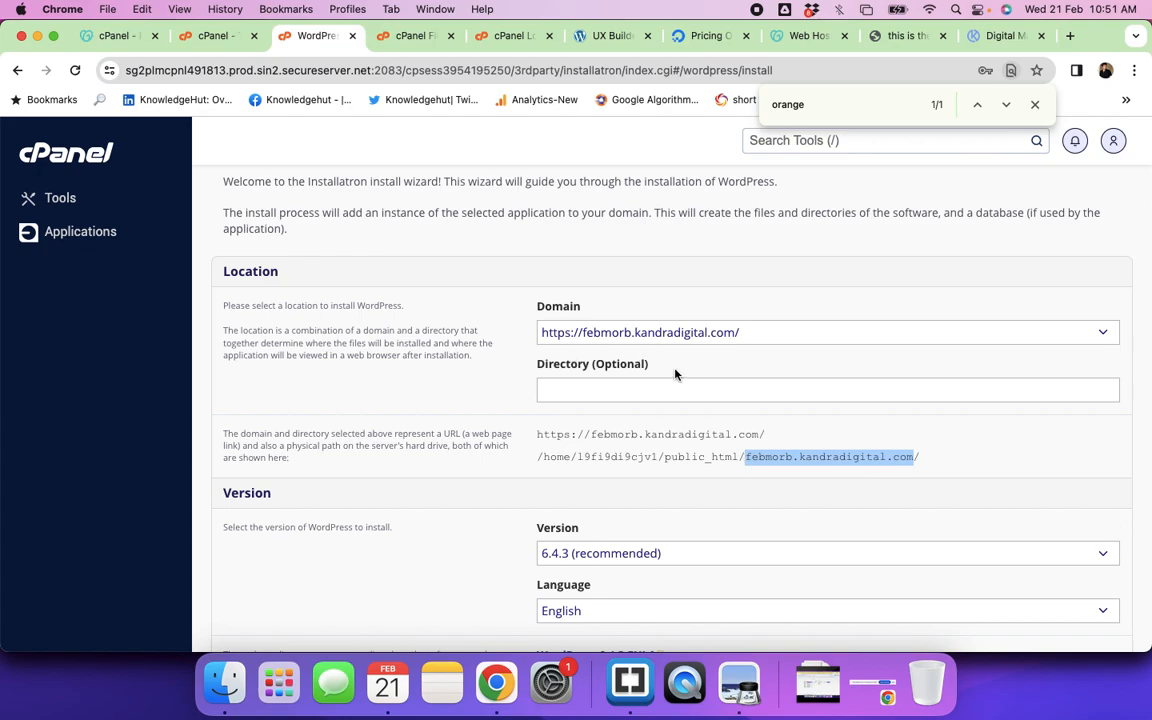
scroll(664, 383, "down", 10)
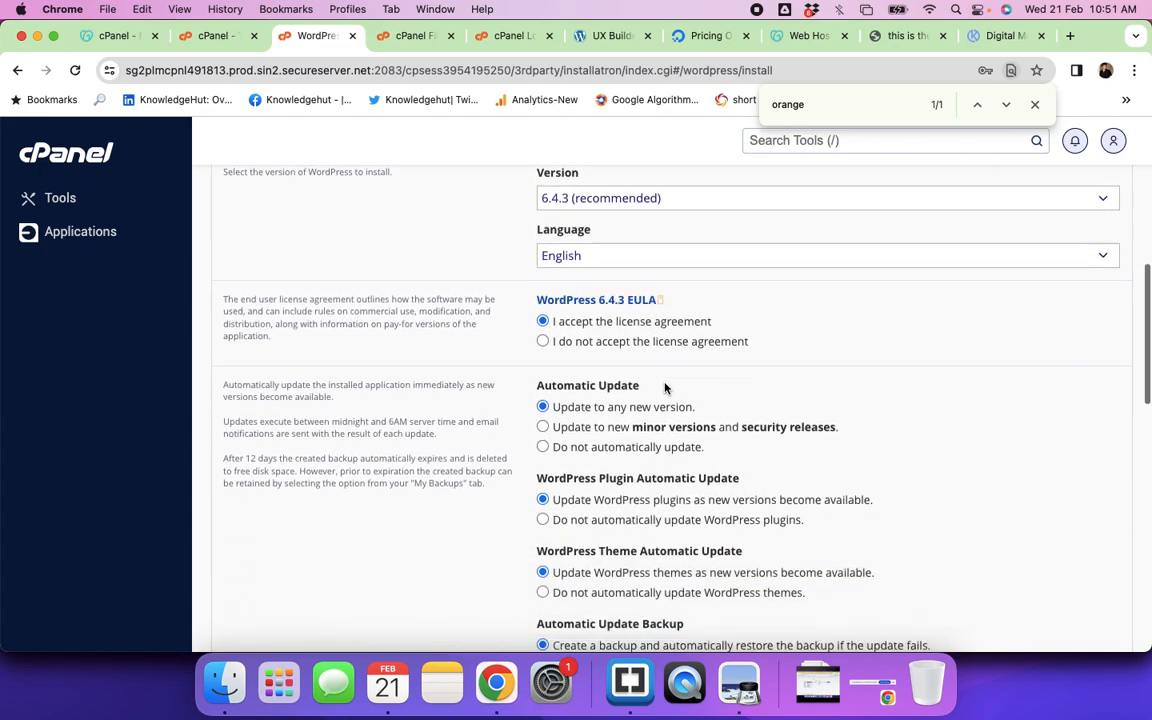
scroll(664, 387, "down", 4)
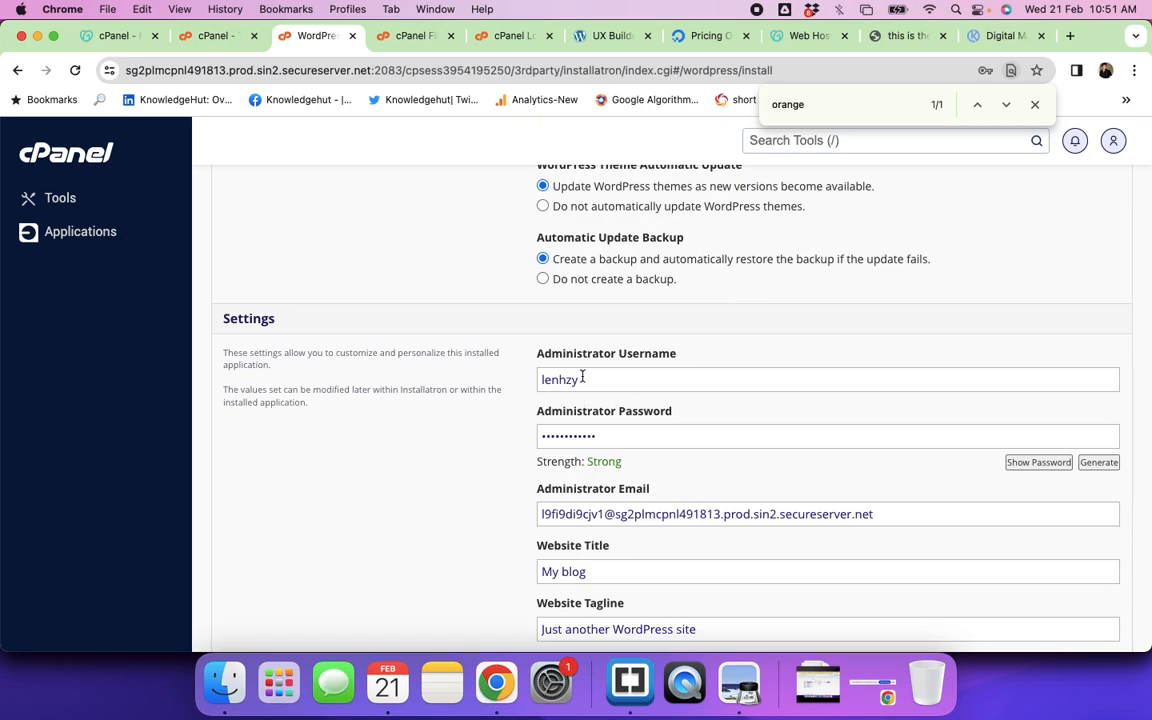
Step: Replace the default administrator username and password with new credentials
double_click(587, 379)
key("BackSpace")
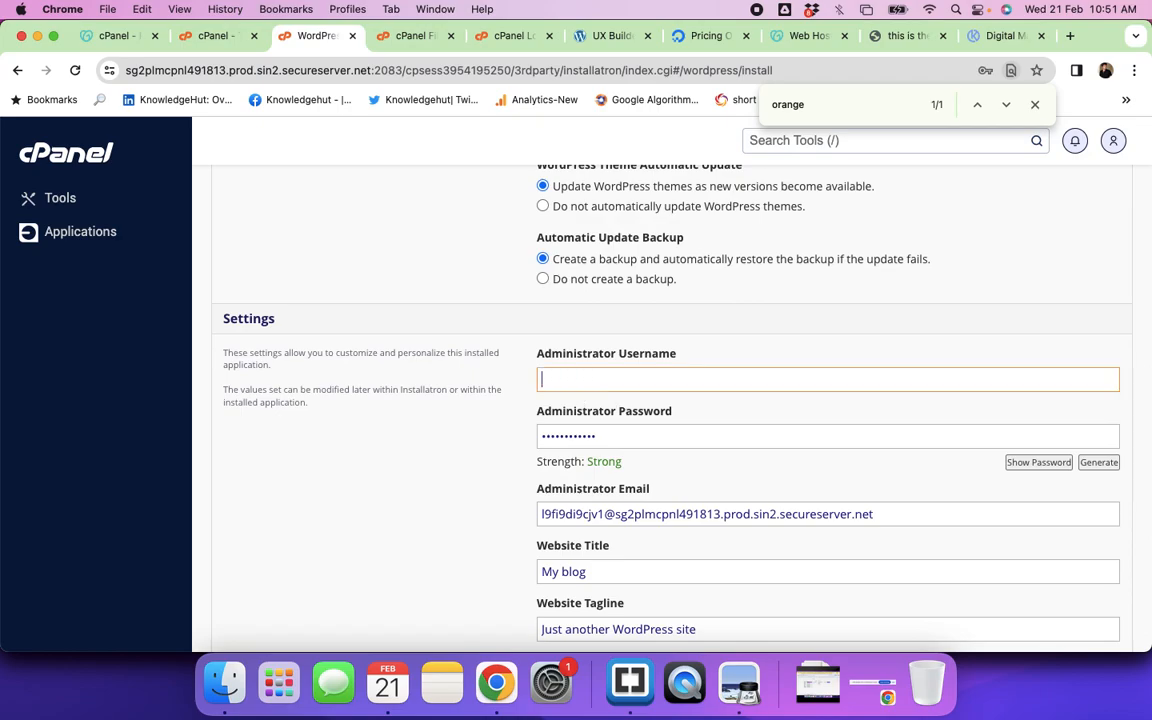
type("febmorbatch")
double_click(573, 437)
type("•••••••")
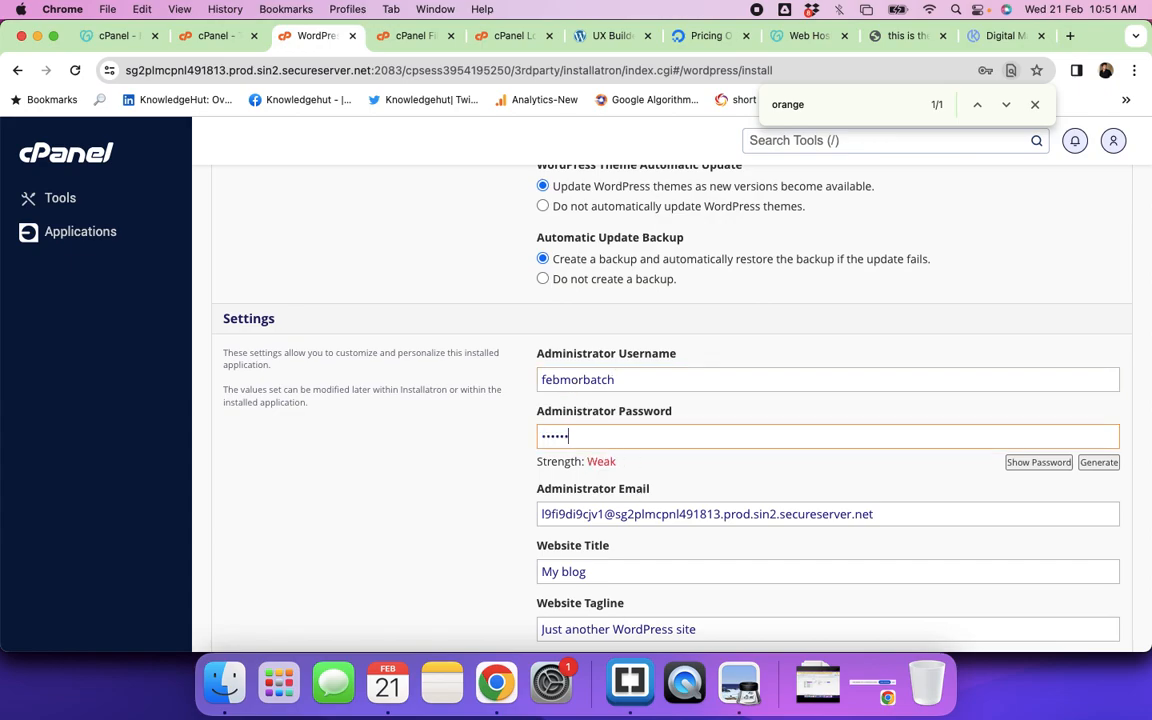
type("•••")
scroll(798, 406, "down", 3)
left_click(792, 392)
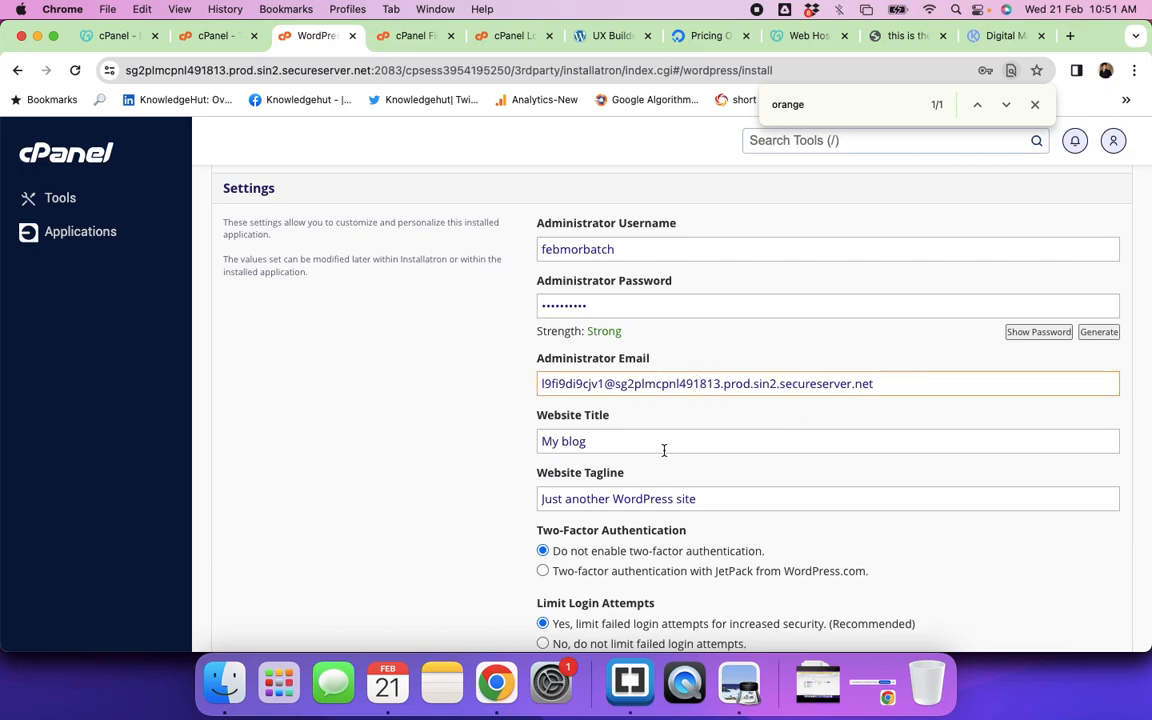
Step: Set the Website Title to 'Learning Wordpress'
scroll(663, 451, "down", 2)
left_click(597, 355)
key("super+a")
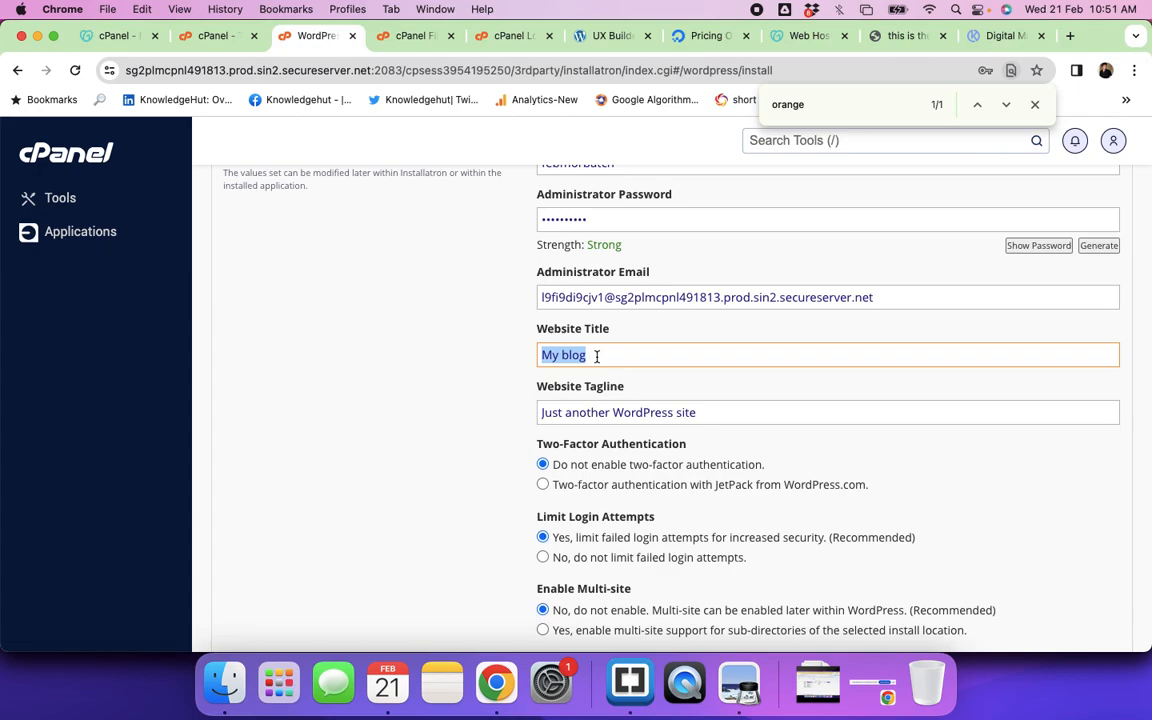
type("Lear")
key("BackSpace")
key("BackSpace")
key("BackSpace")
key("BackSpace")
type("Learning Wordpress")
Step: Change the Website Tagline to 'Feb Morning Batch Practice'
triple_click(548, 411)
key("BackSpace")
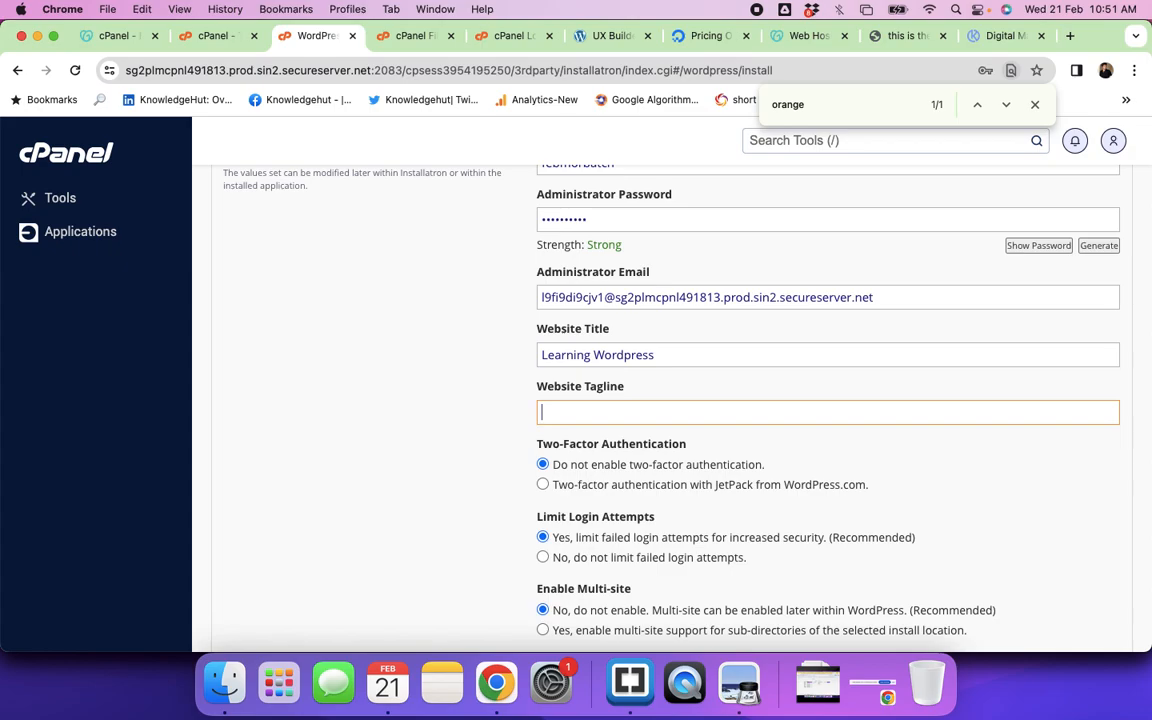
type("Feb Batch Practice")
left_click(598, 412)
key("BackSpace")
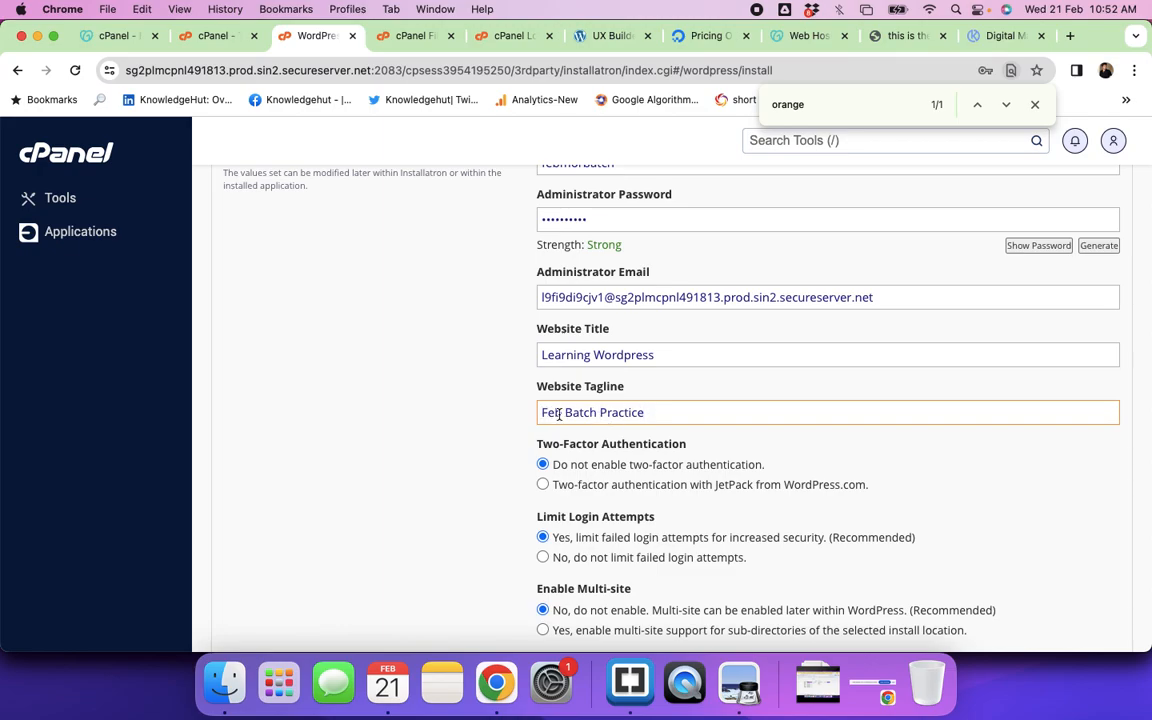
type("Morning")
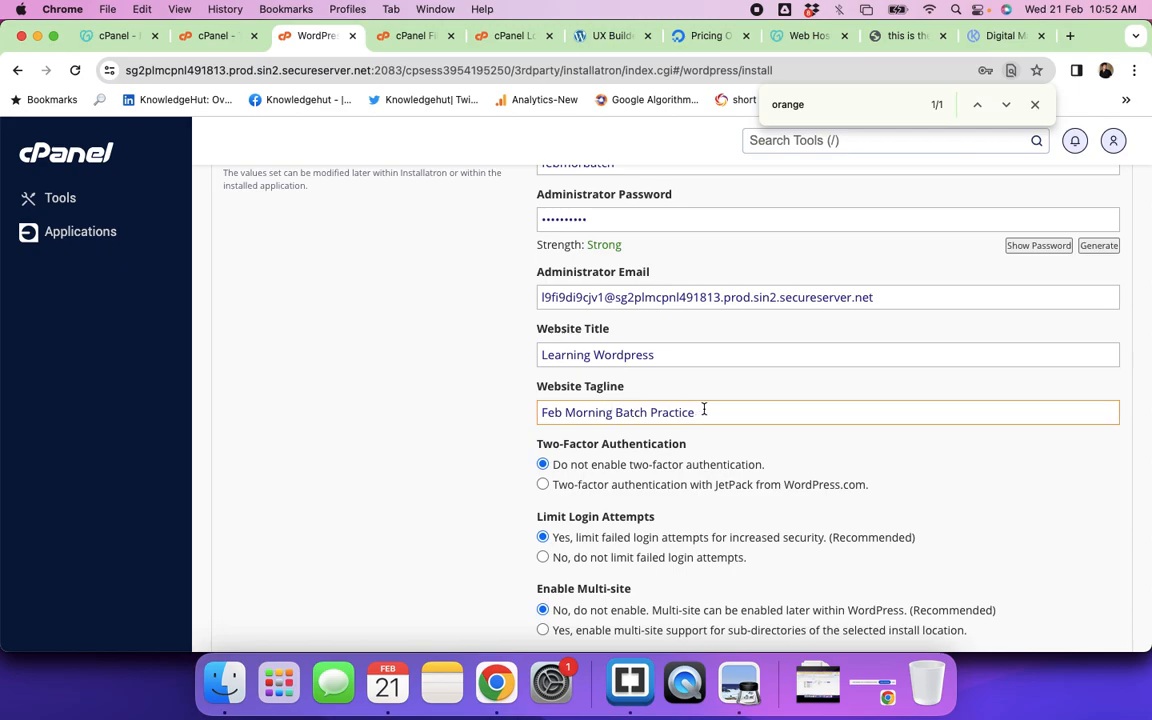
left_click_drag(704, 409, 547, 409)
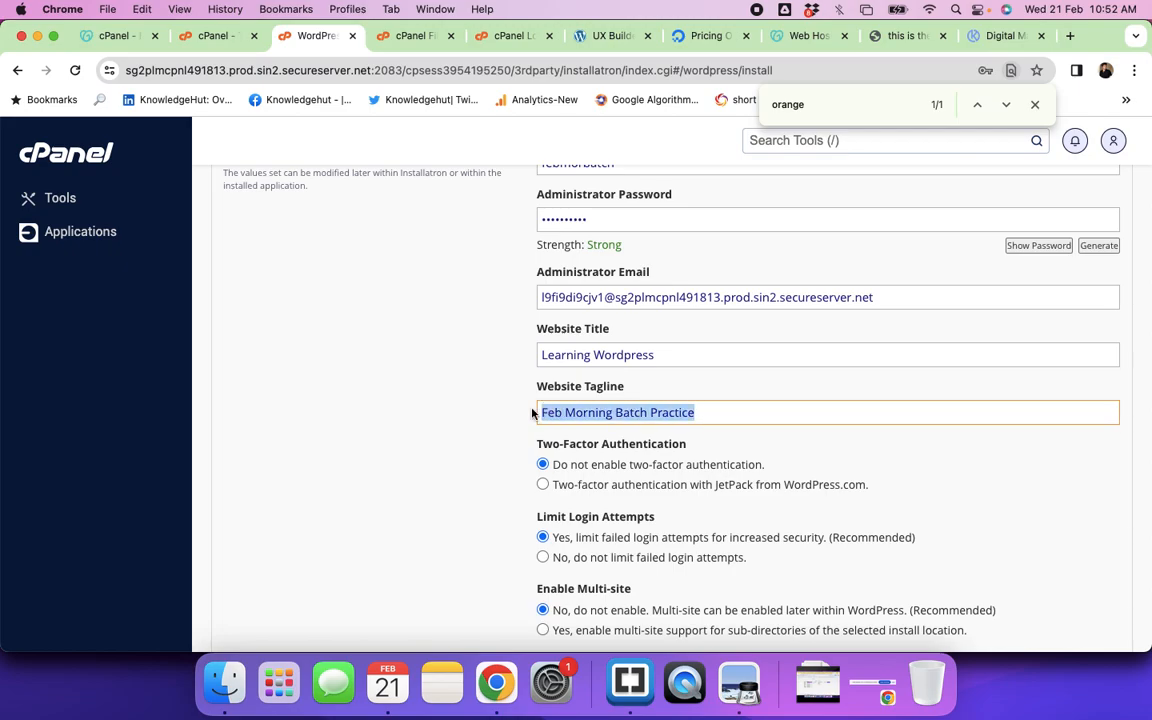
scroll(495, 445, "down", 5)
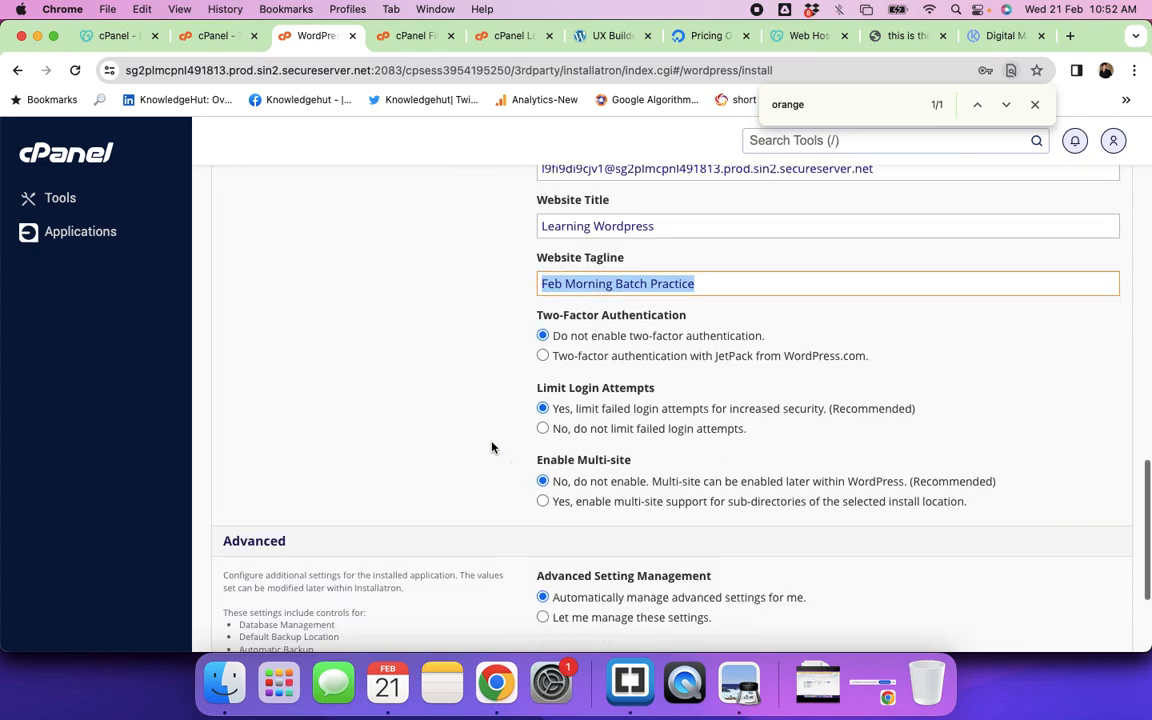
scroll(491, 447, "up", 6)
scroll(491, 447, "up", 1)
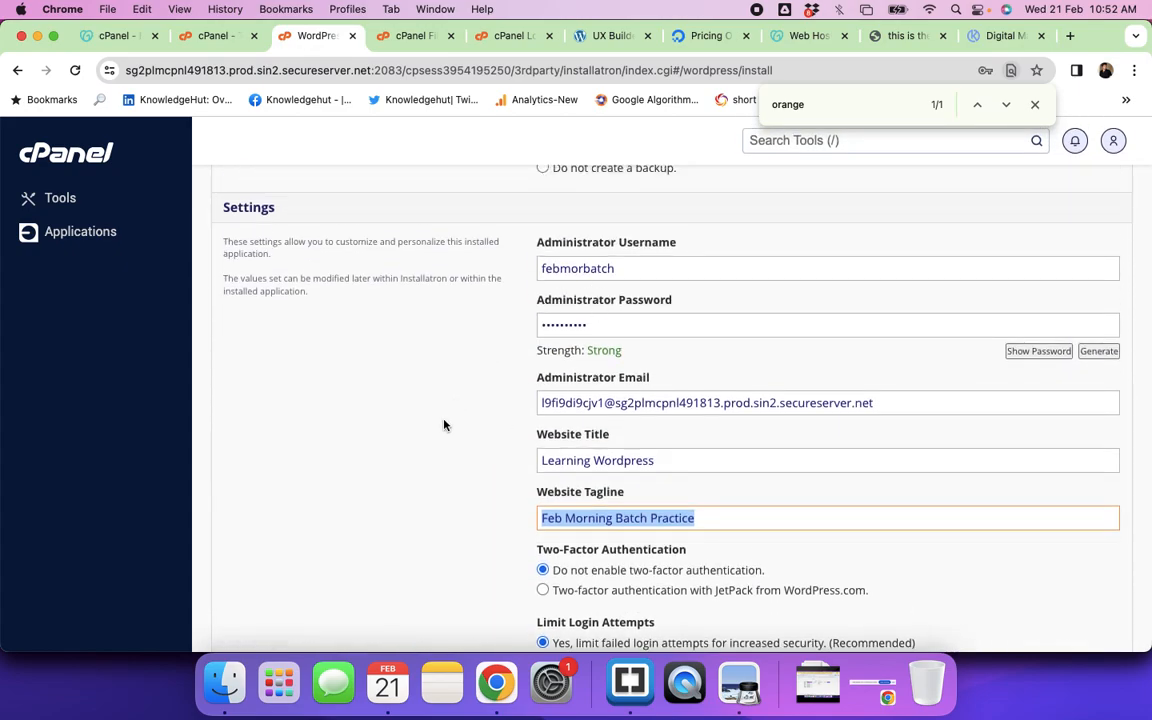
scroll(445, 425, "down", 5)
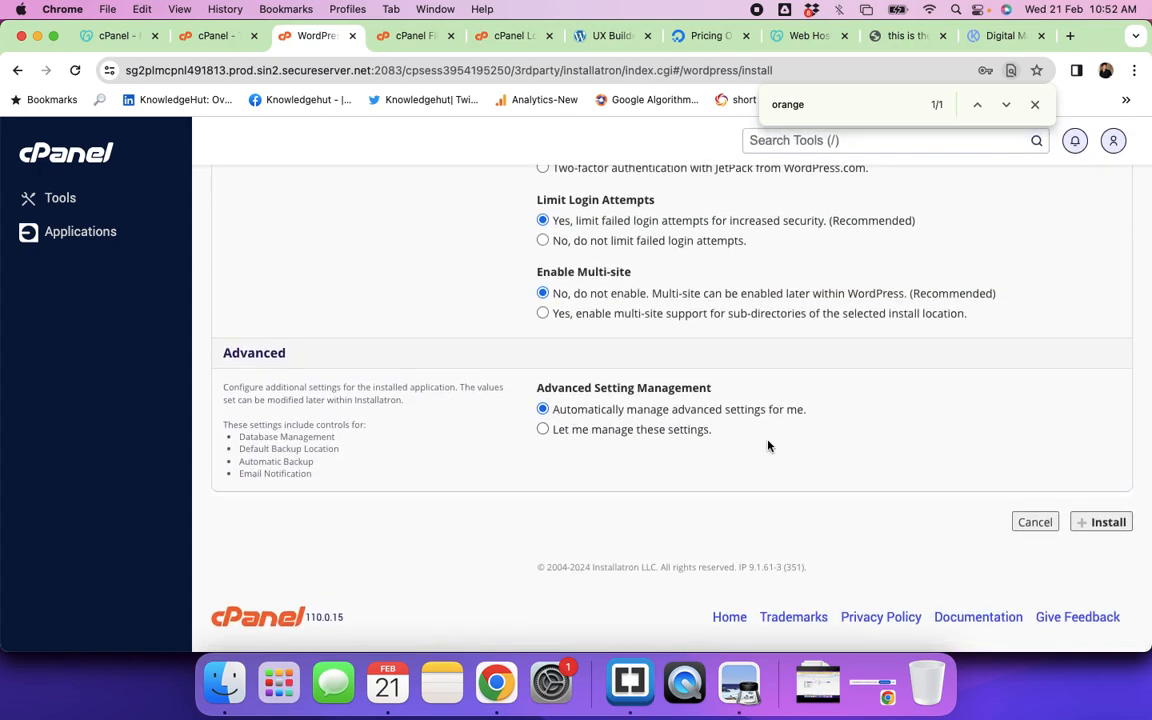
scroll(827, 386, "up", 15)
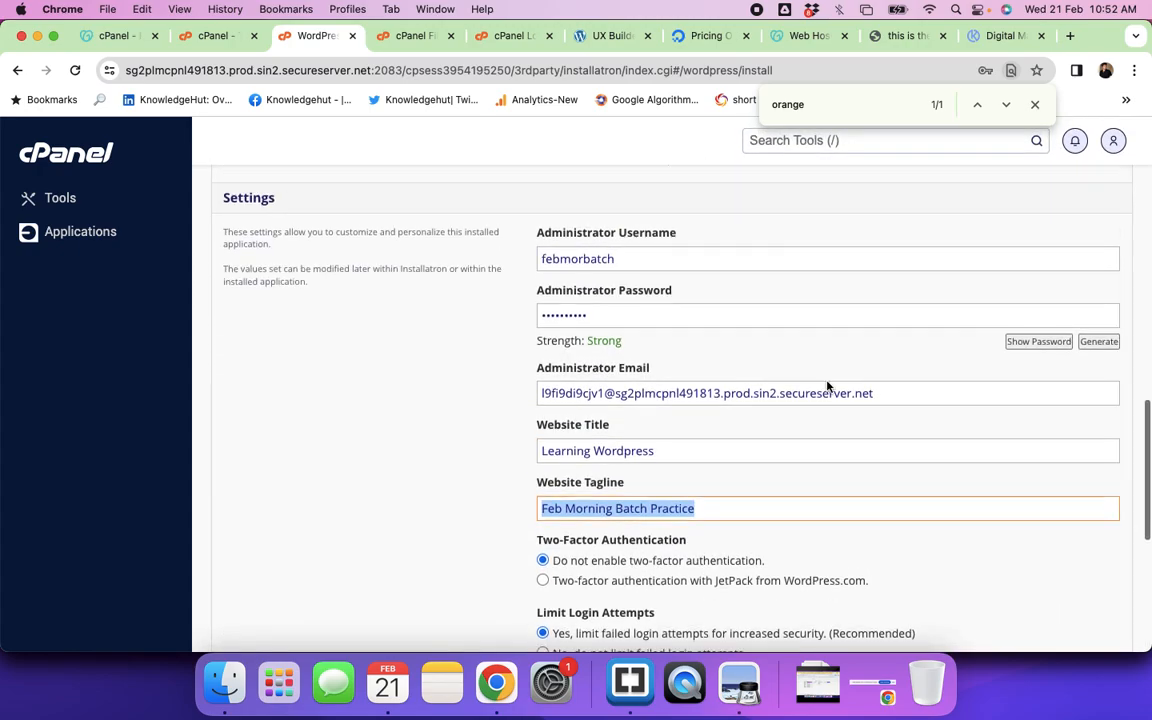
scroll(827, 386, "up", 5)
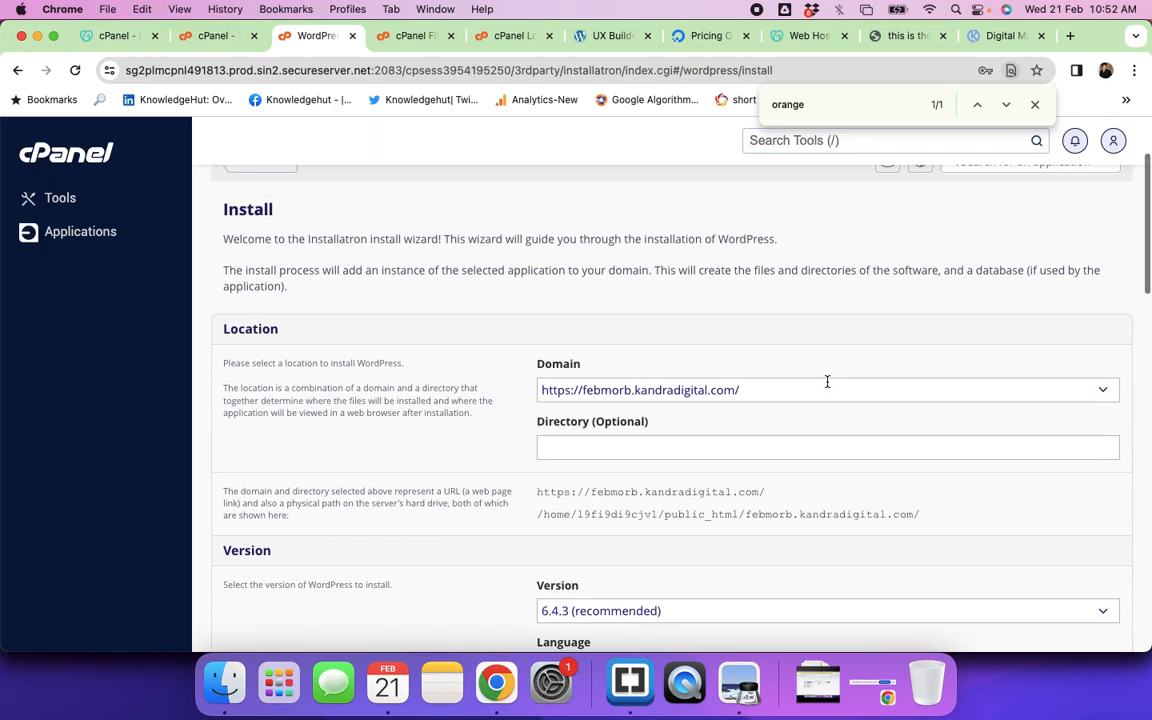
scroll(827, 381, "up", 3)
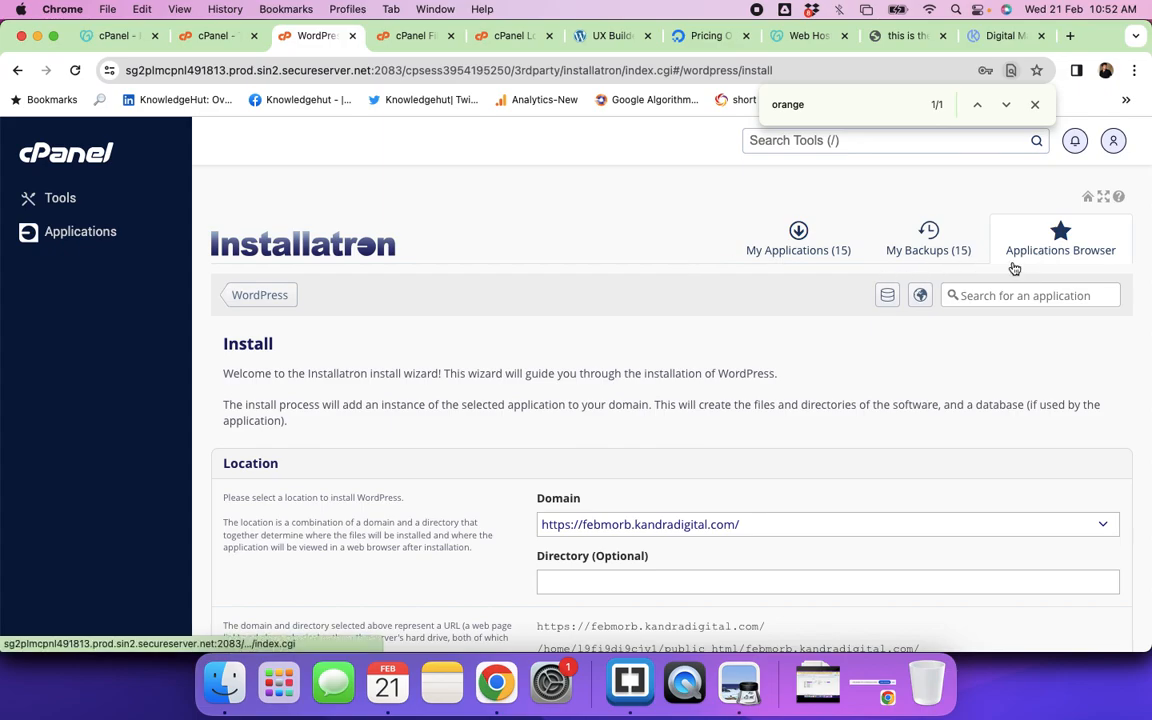
scroll(781, 398, "down", 3)
scroll(781, 398, "down", 2)
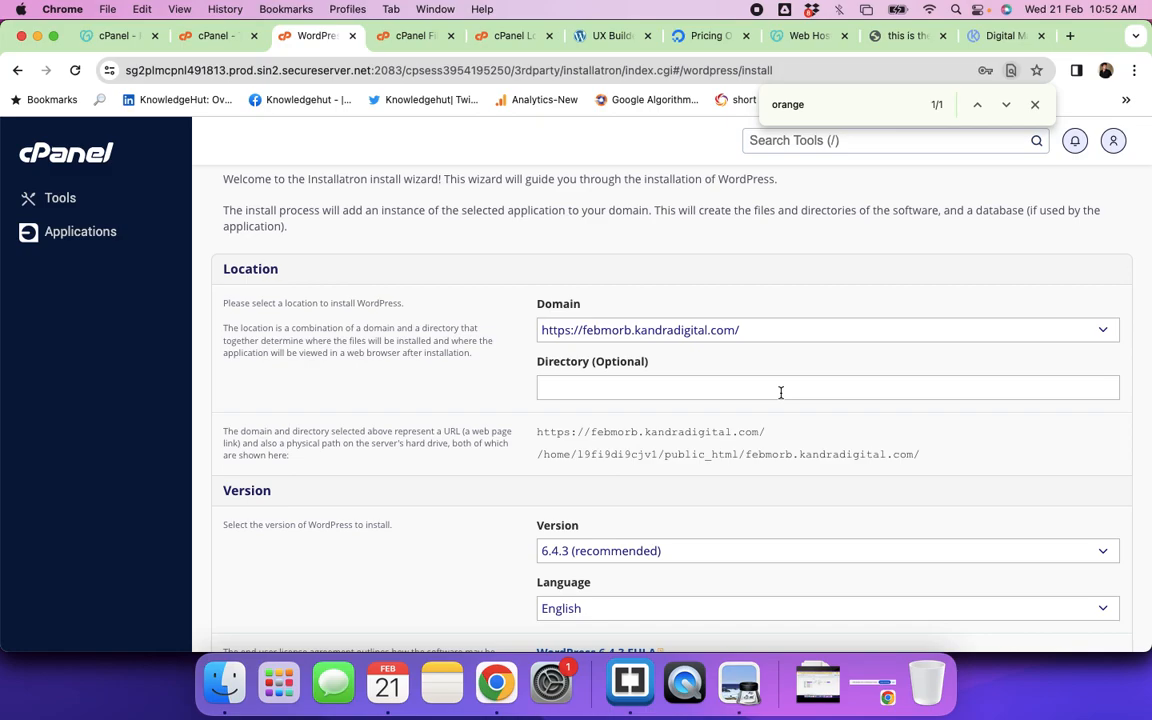
scroll(781, 394, "down", 4)
scroll(782, 396, "up", 2)
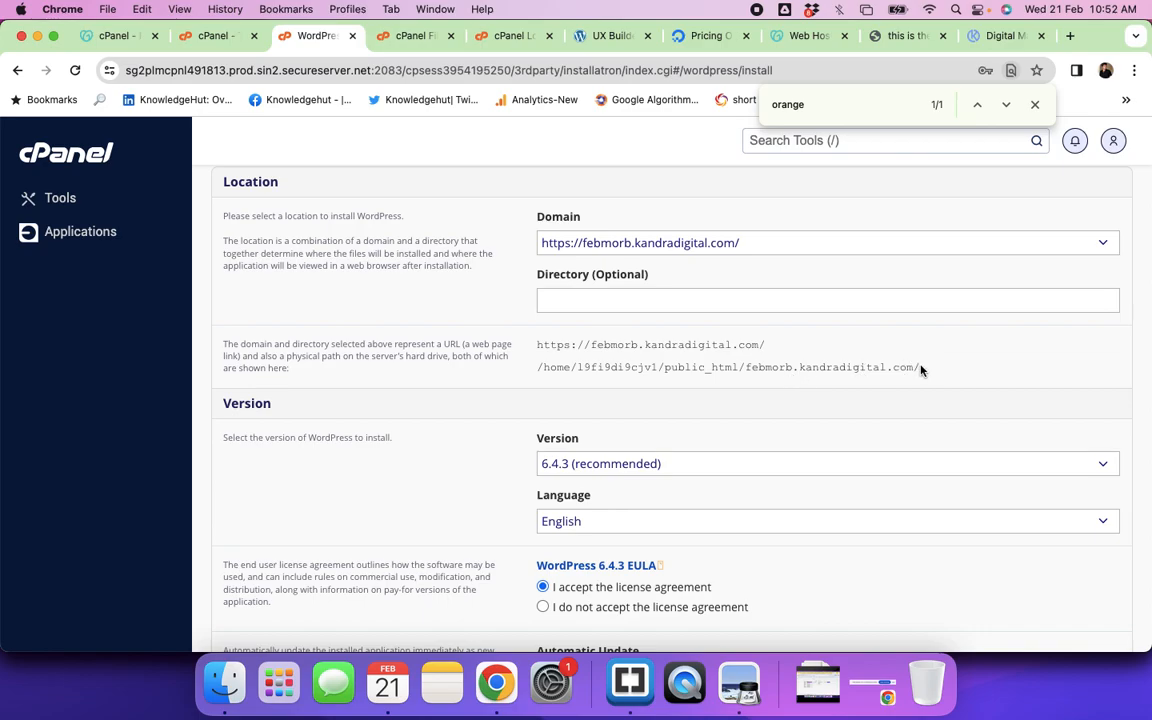
left_click(620, 292)
type("abc")
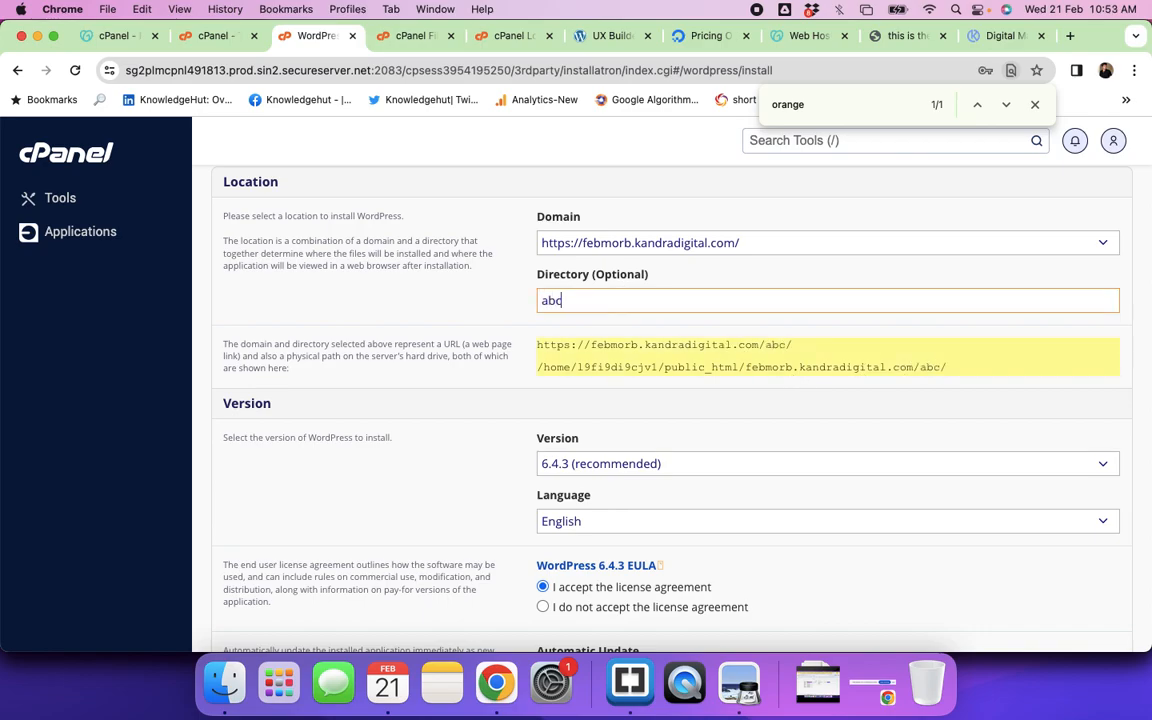
left_click(955, 372)
left_click_drag(955, 372, 916, 368)
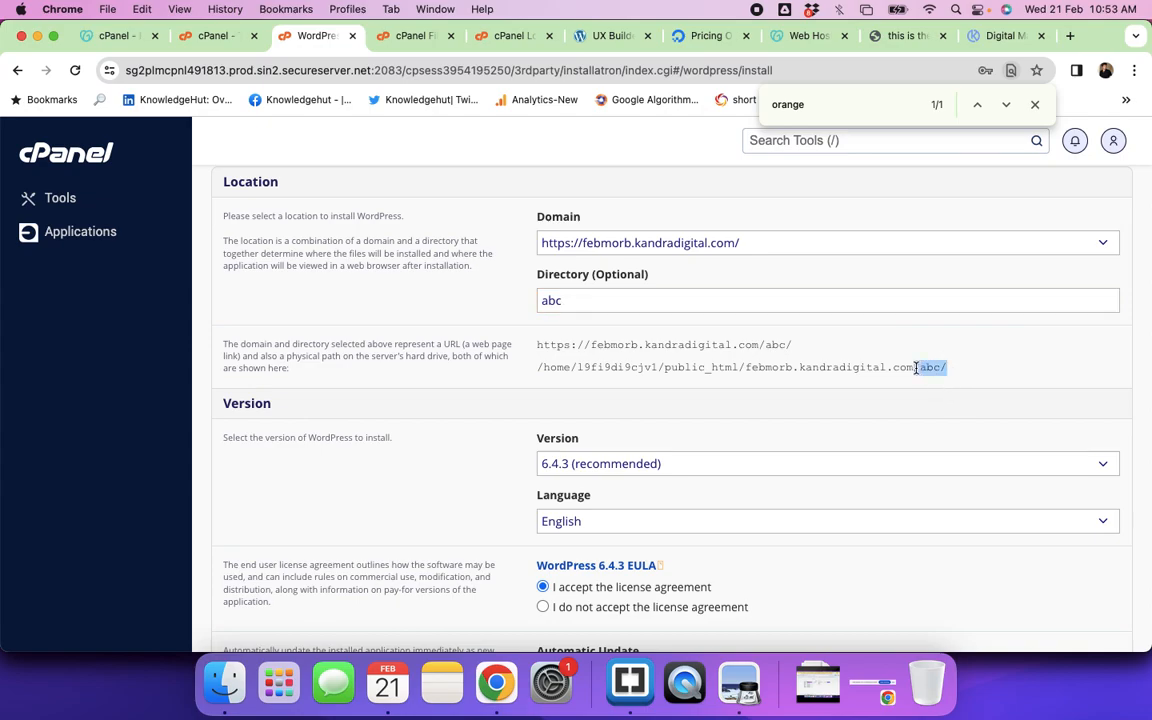
left_click(589, 299)
key("BackSpace")
key("BackSpace")
key("BackSpace")
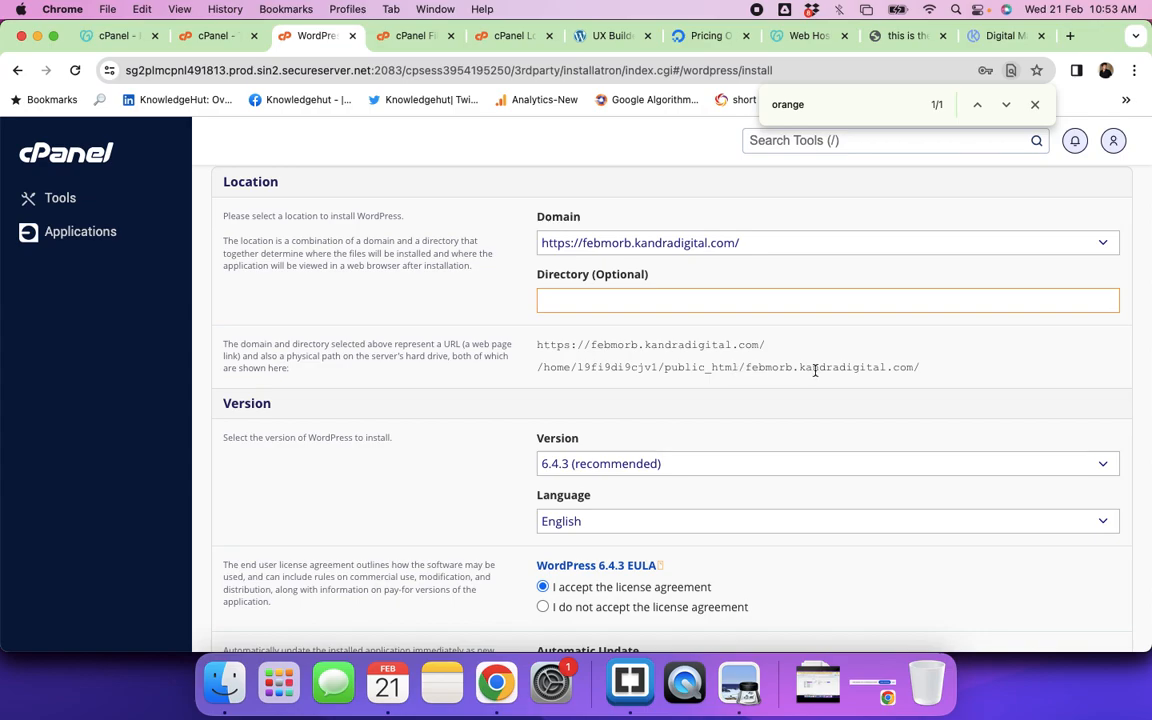
scroll(900, 368, "down", 10)
Step: Submit the febmorb.kandradigital.com WordPress installation with the Install button
scroll(897, 376, "down", 4)
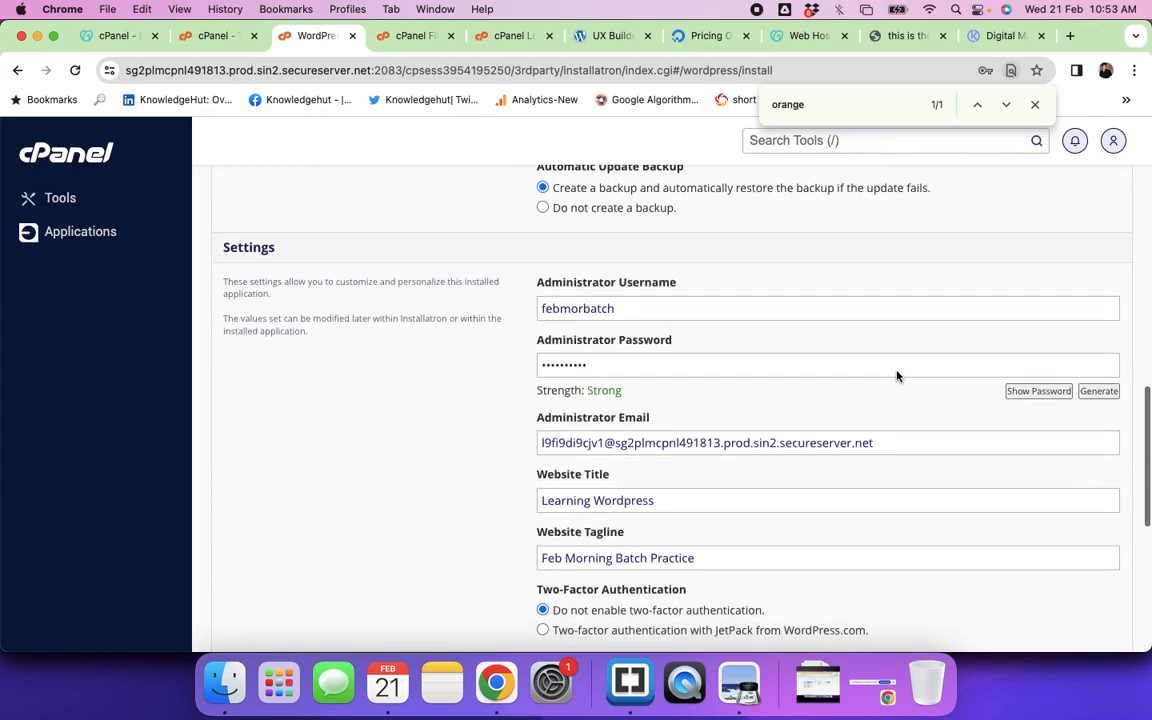
scroll(895, 370, "up", 2)
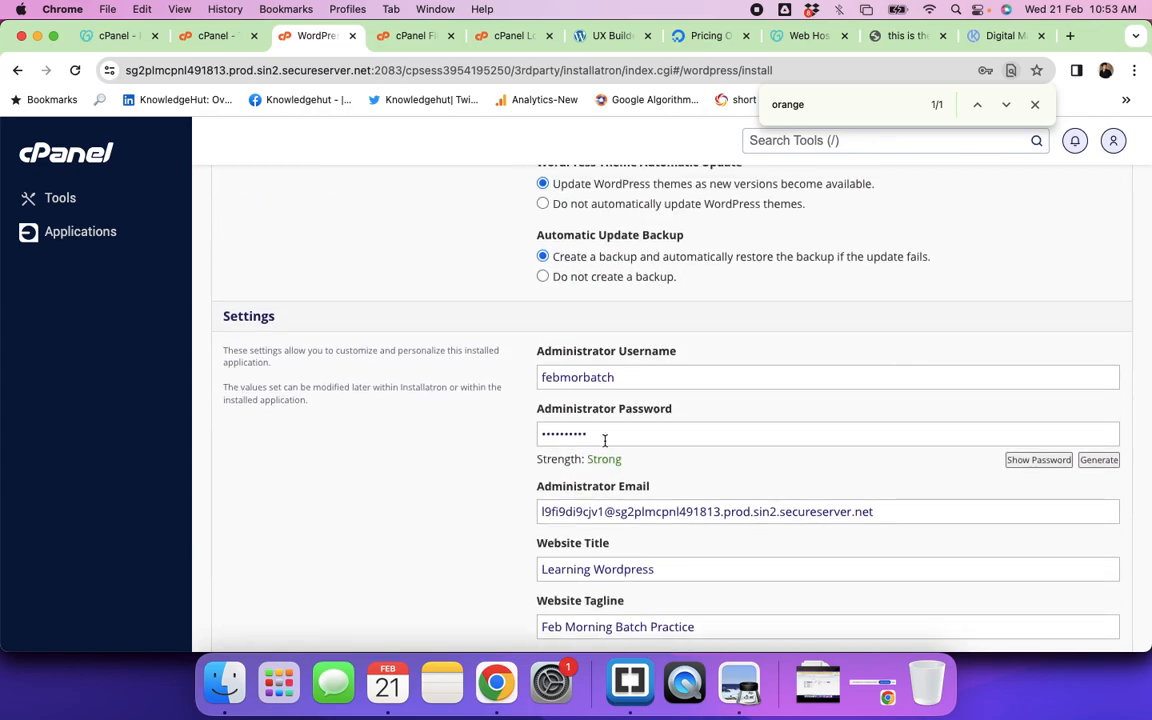
scroll(607, 437, "down", 3)
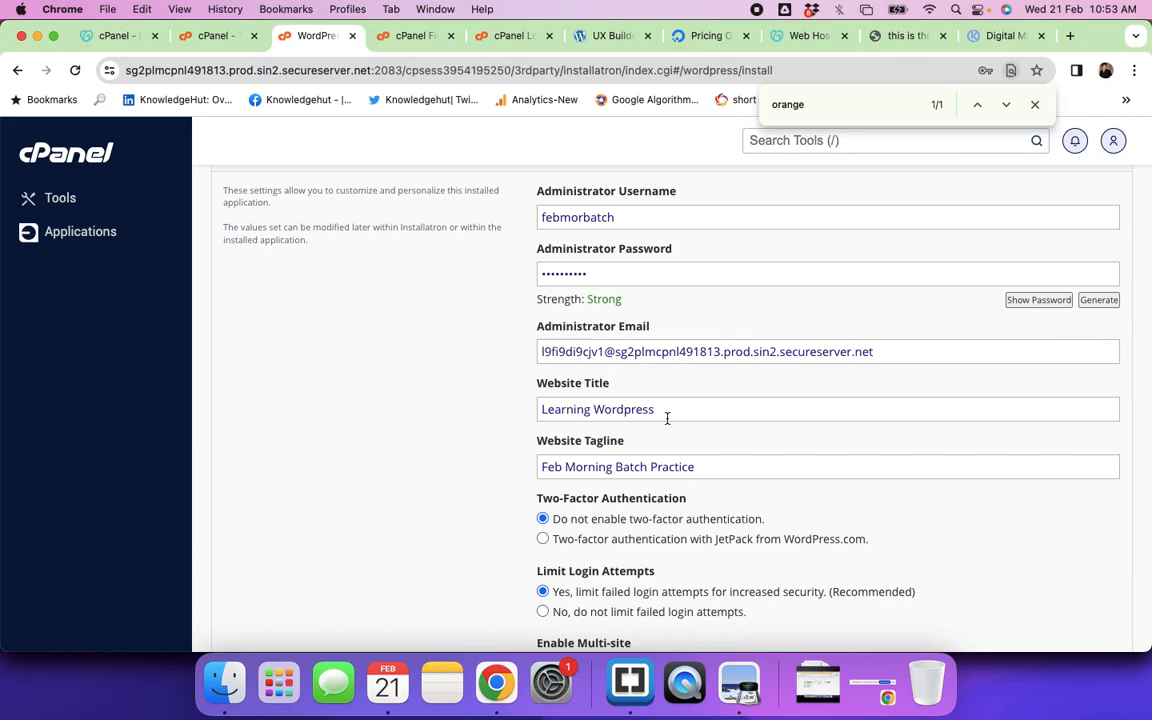
scroll(666, 417, "down", 2)
scroll(660, 390, "down", 3)
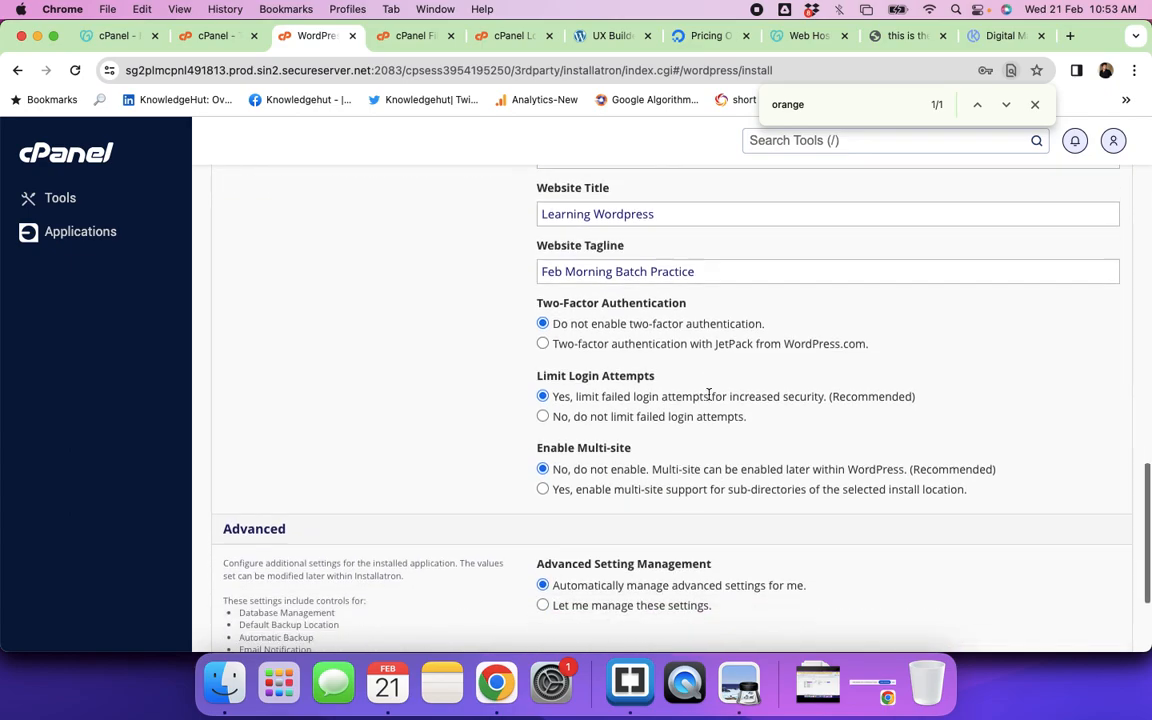
scroll(710, 393, "up", 2)
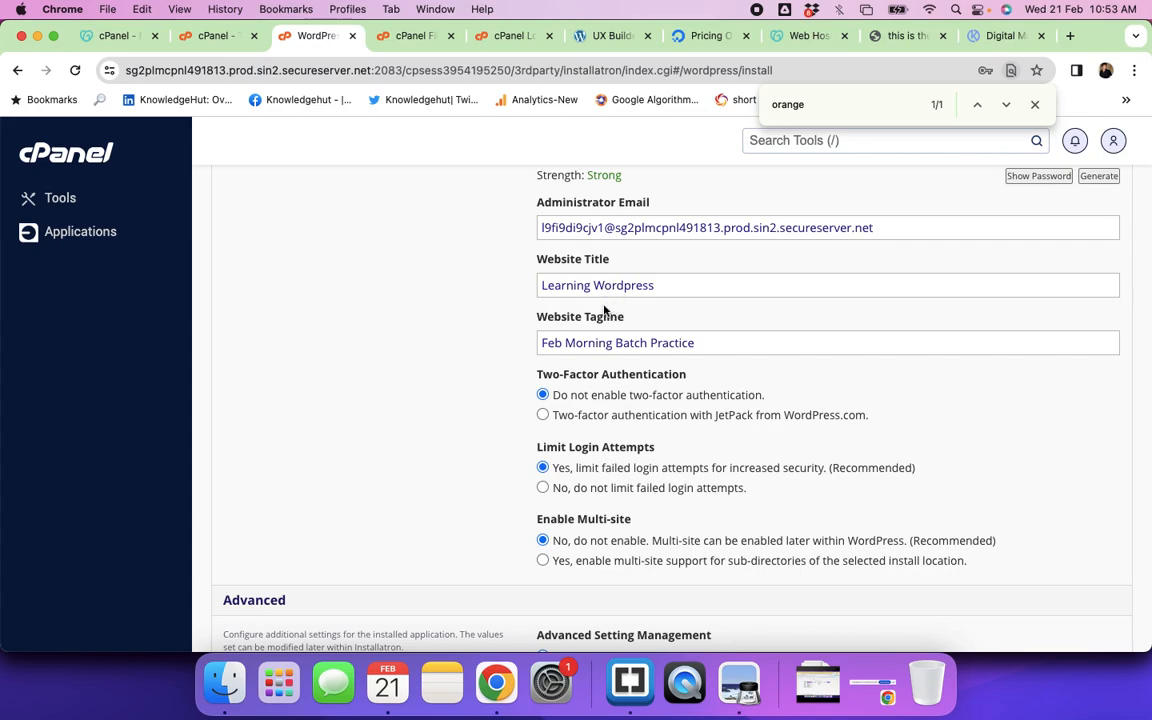
scroll(625, 329, "down", 3)
scroll(626, 333, "down", 3)
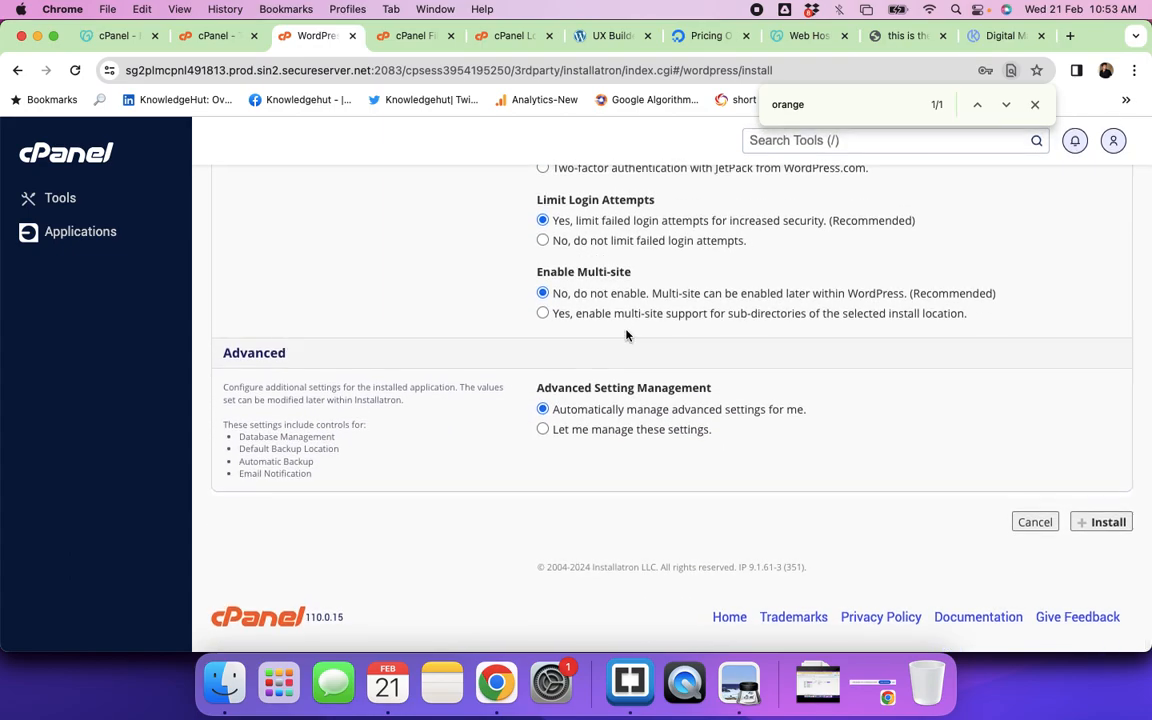
left_click(1105, 529)
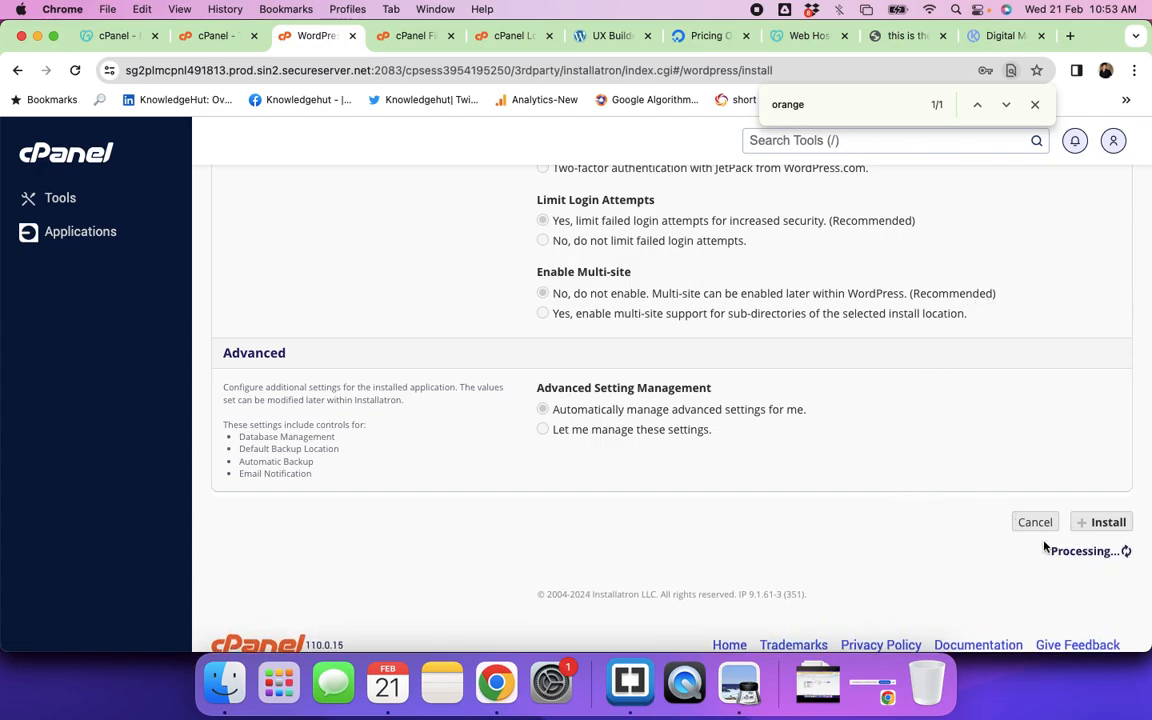
Step: Close the 'orange' find bar and follow the Learning Wordpress install progress in My Applications
left_click(1036, 105)
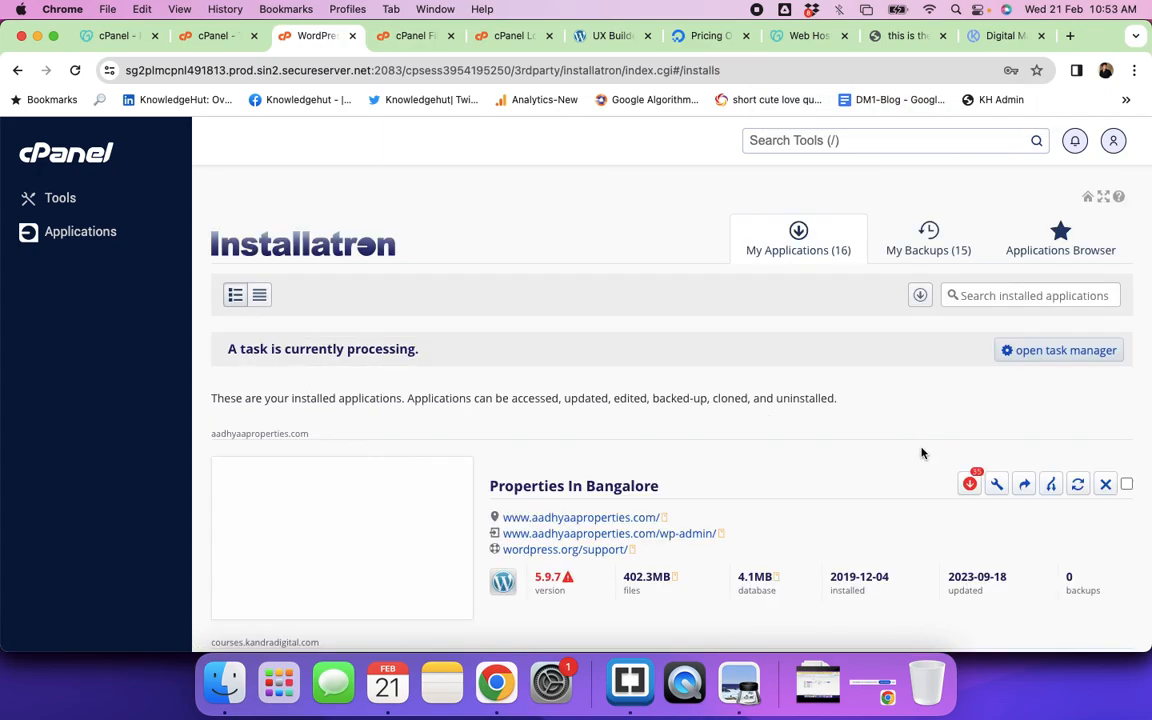
scroll(710, 447, "down", 5)
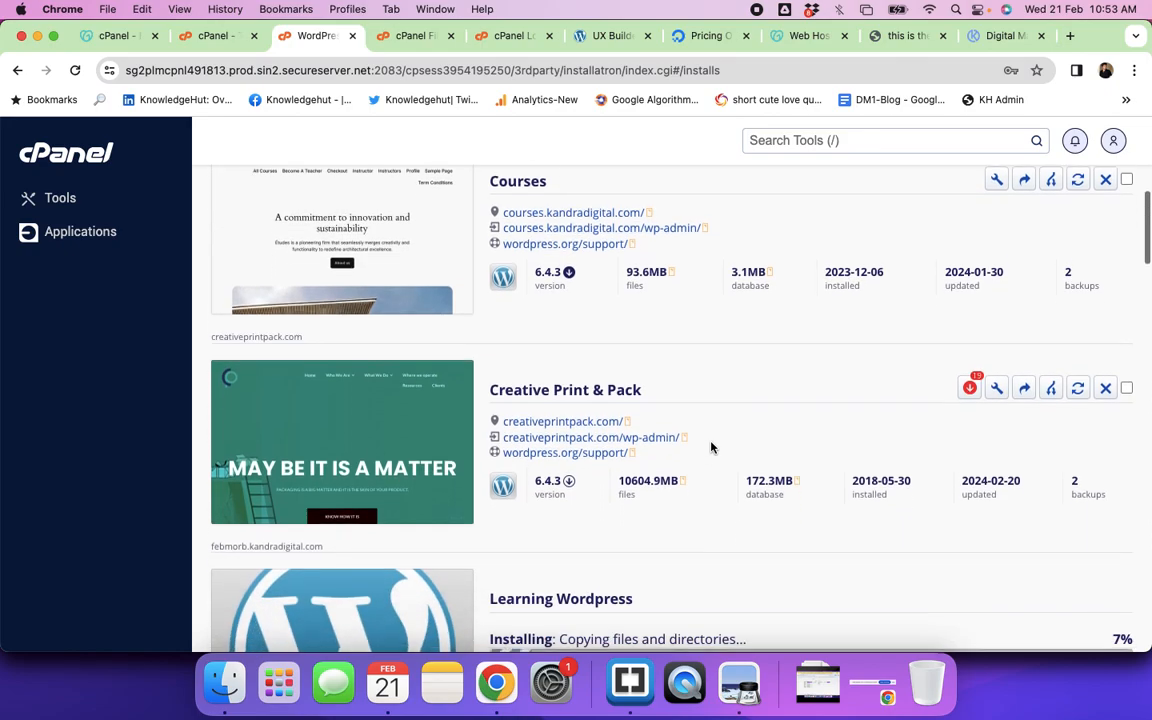
scroll(710, 447, "down", 3)
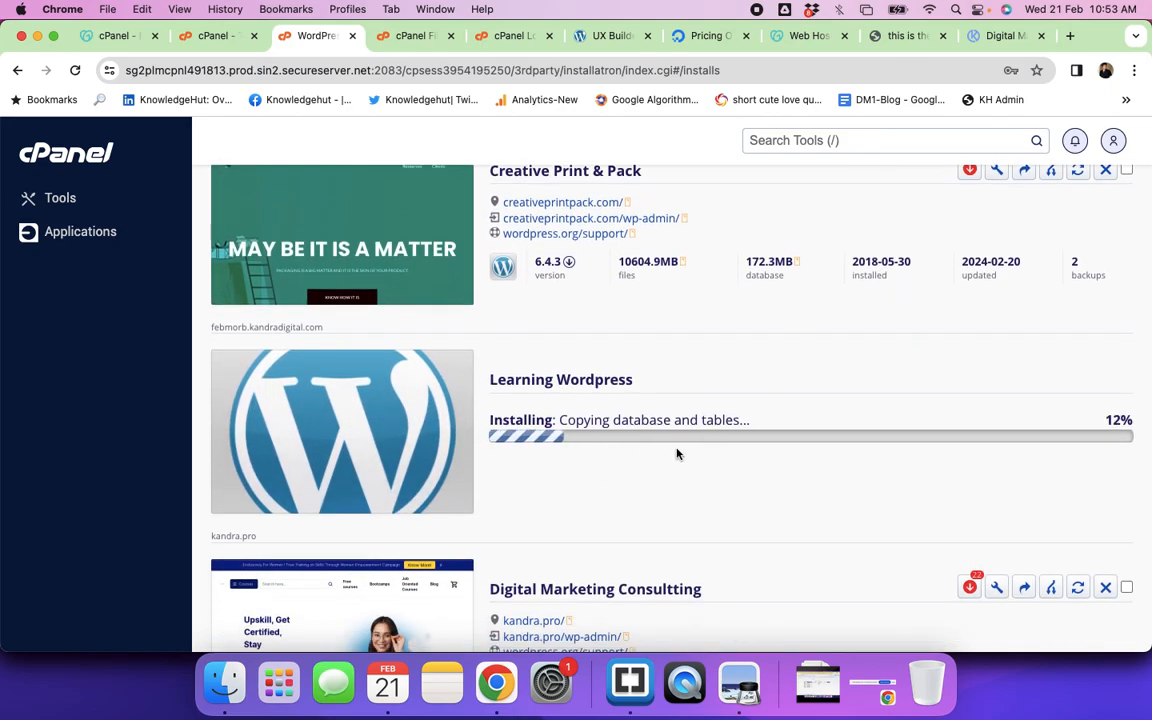
scroll(676, 453, "down", 1)
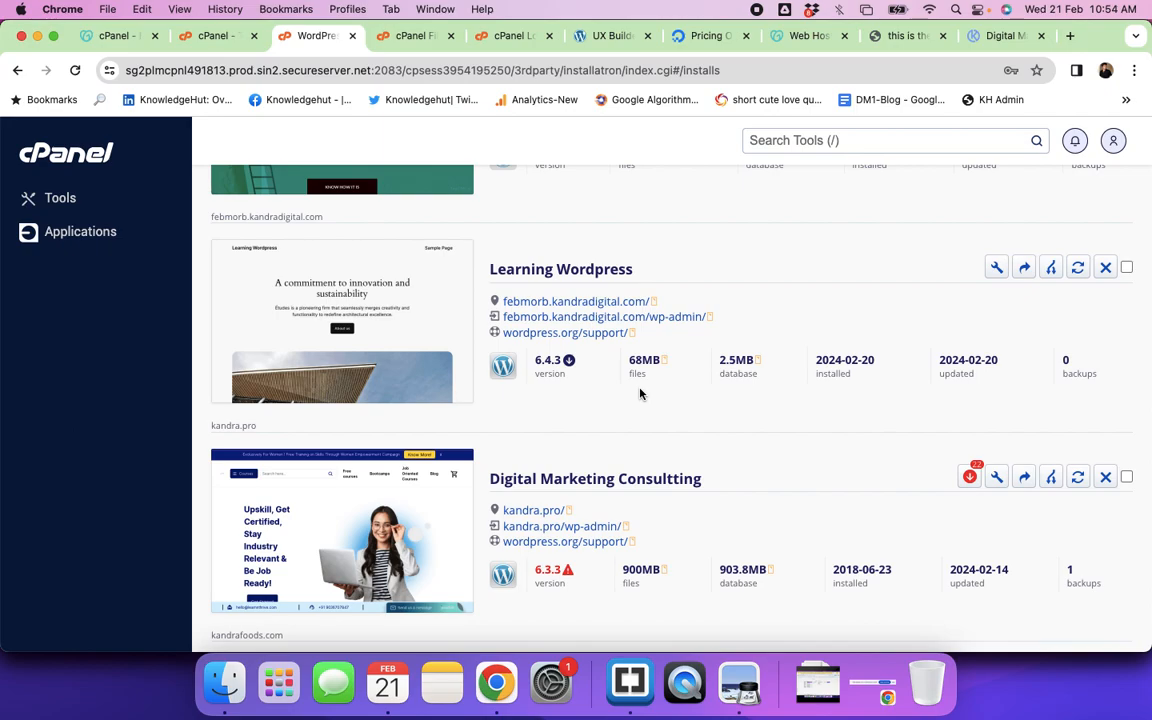
Step: Open the new febmorb.kandradigital.com site in a new tab and browse its default homepage
left_click(655, 304)
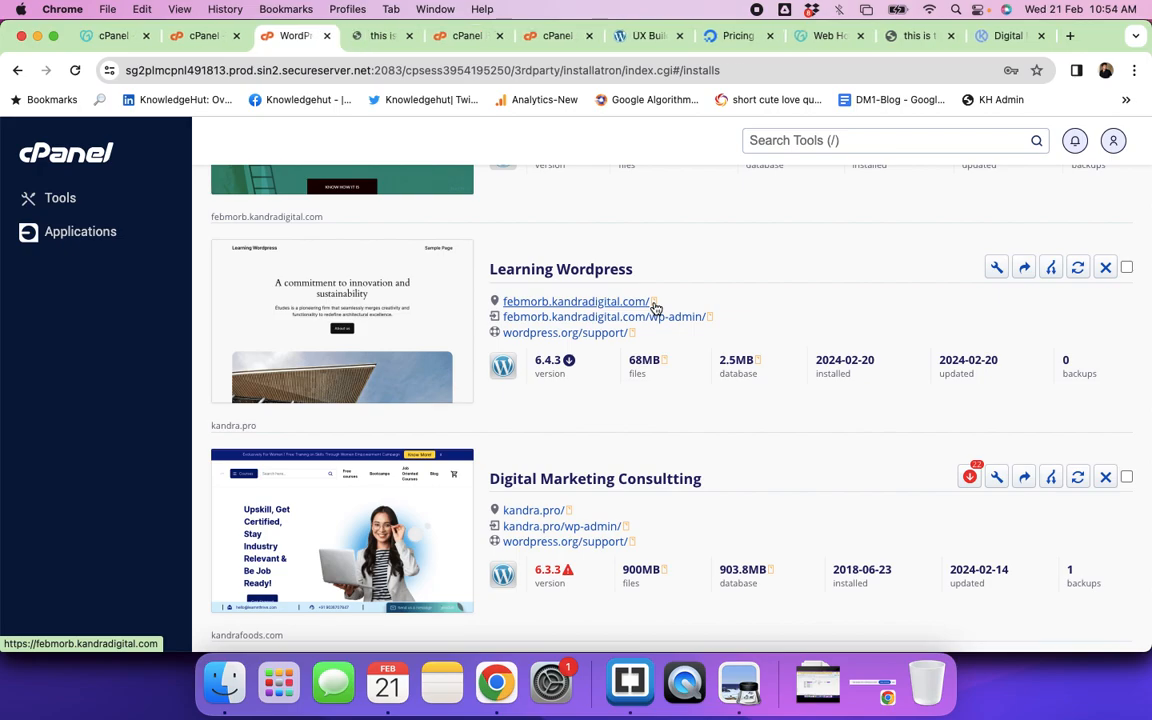
left_click(380, 38)
key("super+r")
scroll(520, 323, "down", 20)
scroll(520, 327, "down", 5)
scroll(520, 327, "up", 15)
scroll(520, 323, "up", 10)
scroll(520, 323, "down", 3)
scroll(520, 322, "down", 10)
scroll(520, 327, "up", 6)
scroll(520, 327, "up", 10)
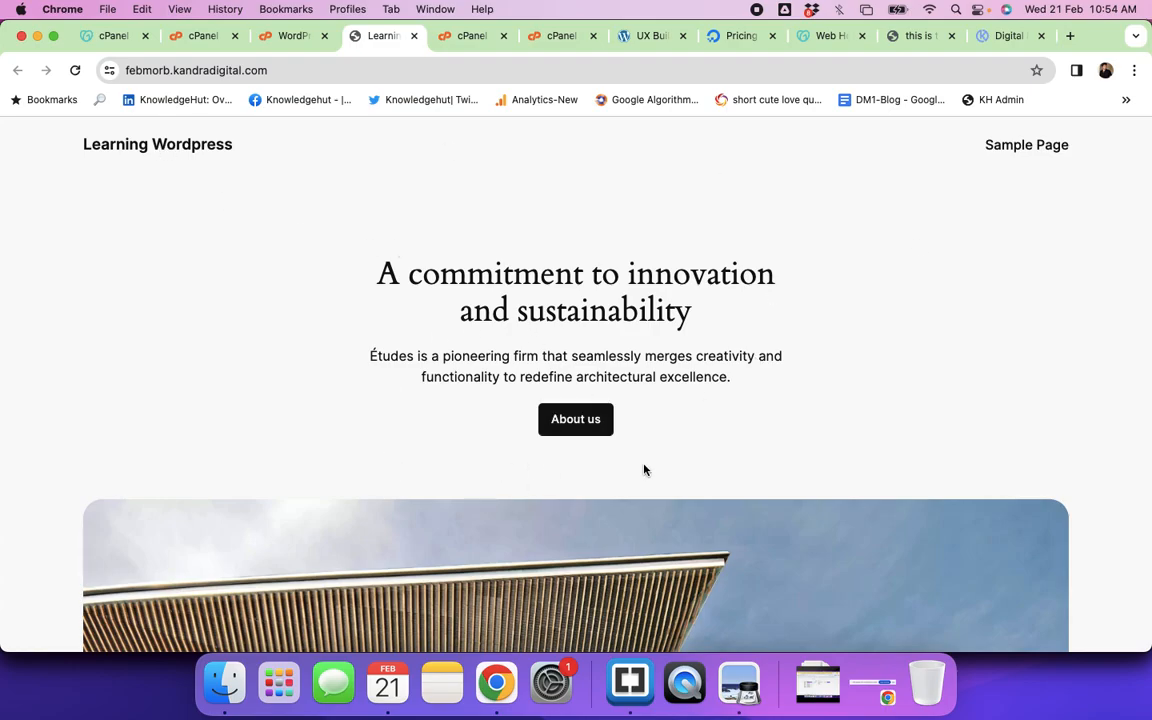
scroll(644, 470, "down", 5)
scroll(644, 470, "down", 15)
scroll(644, 470, "up", 10)
scroll(644, 470, "up", 15)
Step: Inspect the site address and hero heading, then return to the WordPress installs list
left_click(268, 70)
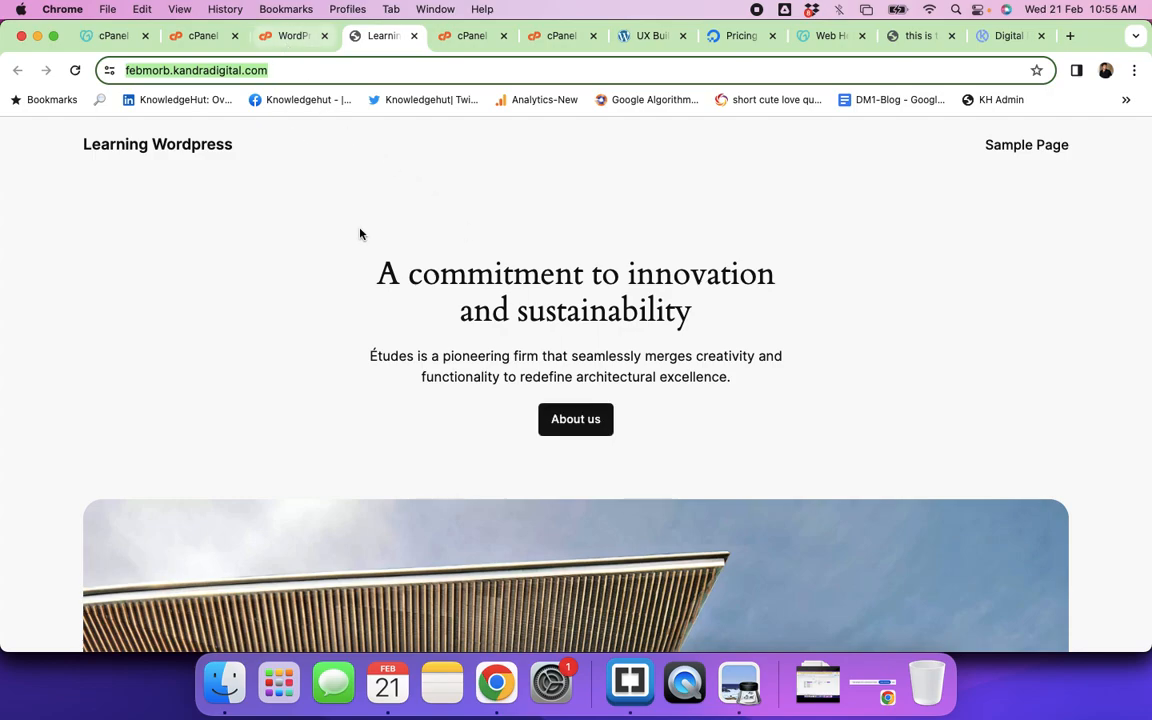
left_click_drag(376, 283, 677, 289)
left_click(677, 289)
triple_click(677, 289)
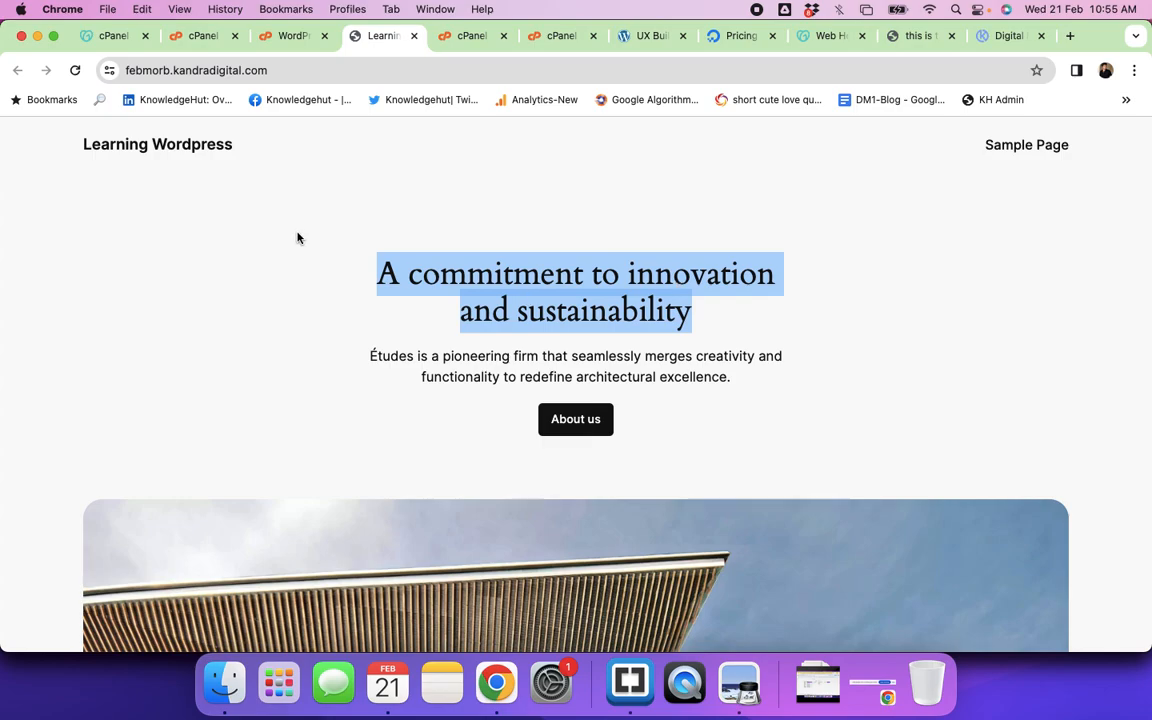
left_click(245, 70)
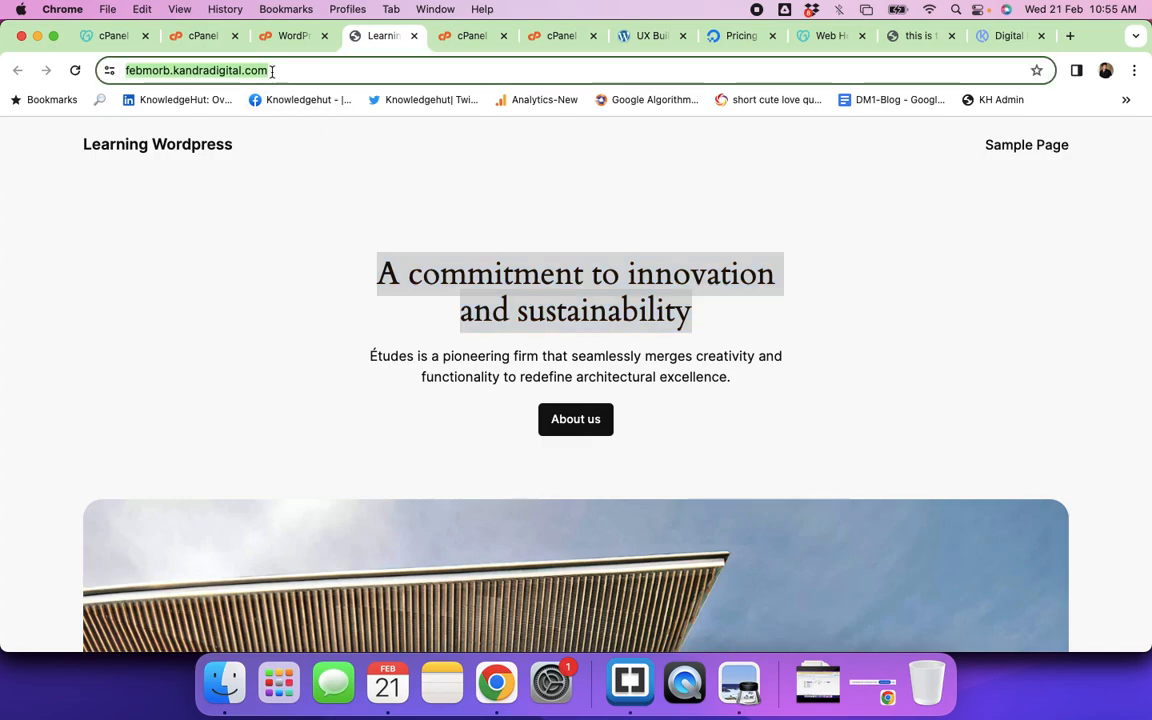
left_click(285, 330)
left_click(290, 36)
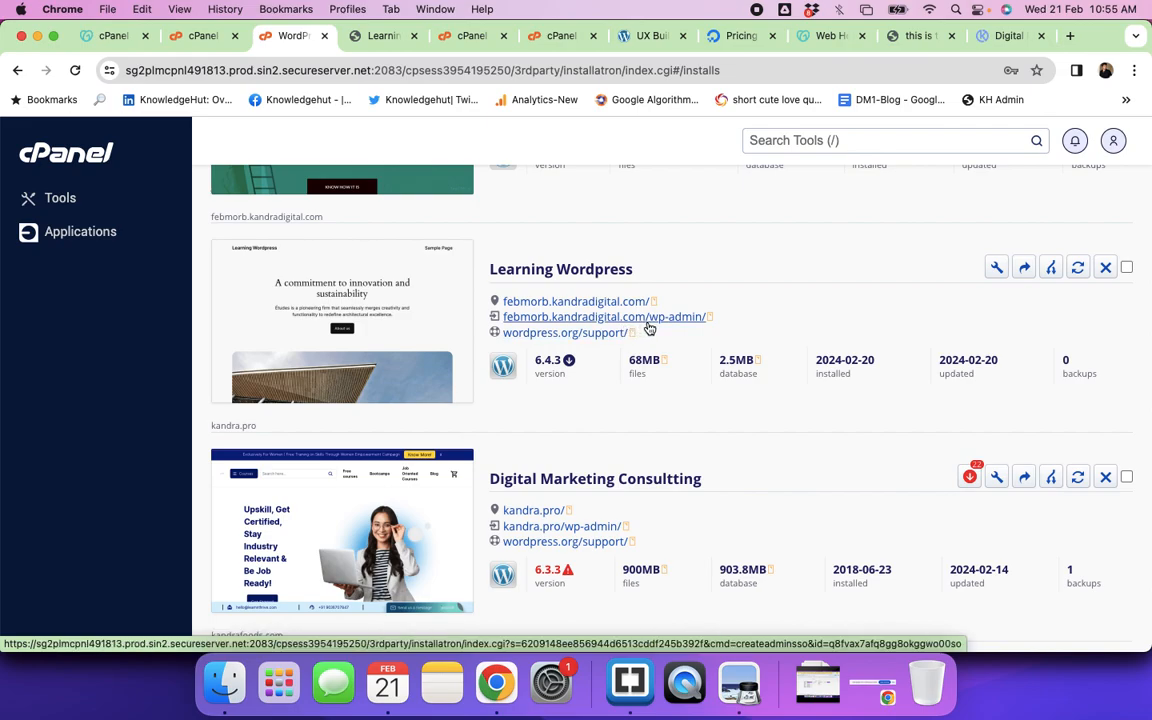
Step: Open the Learning Wordpress wp-admin link and load its address in an Incognito window
left_click(711, 320)
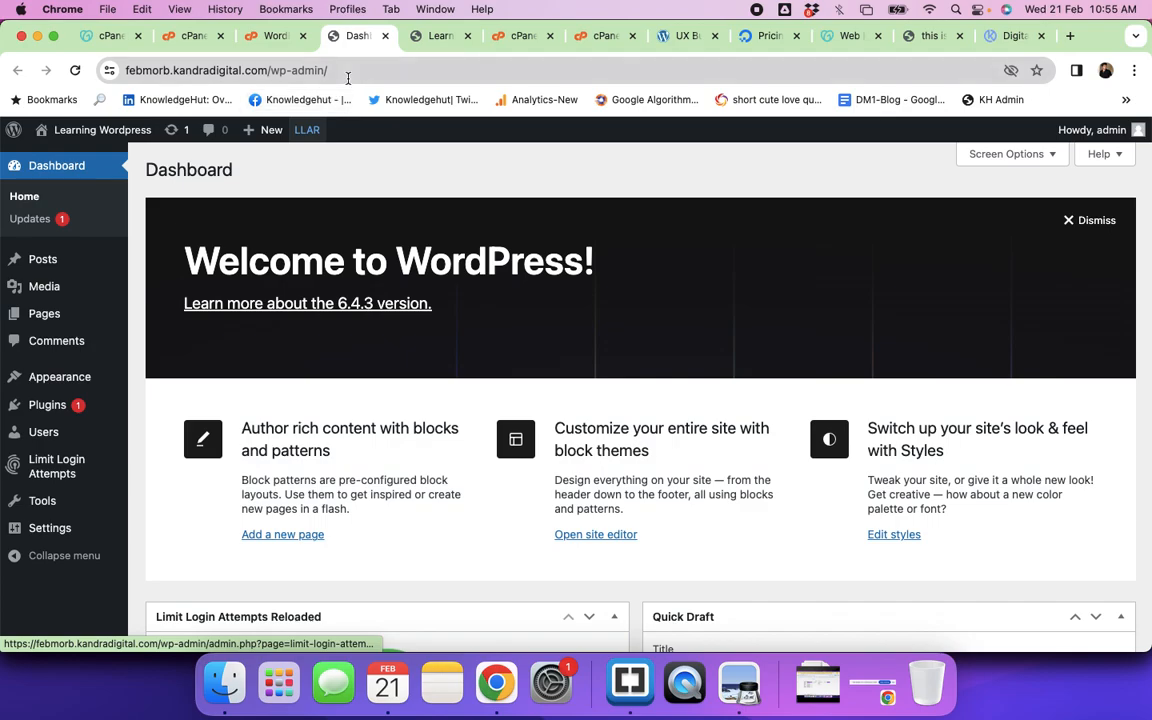
left_click(348, 72)
key("super+c")
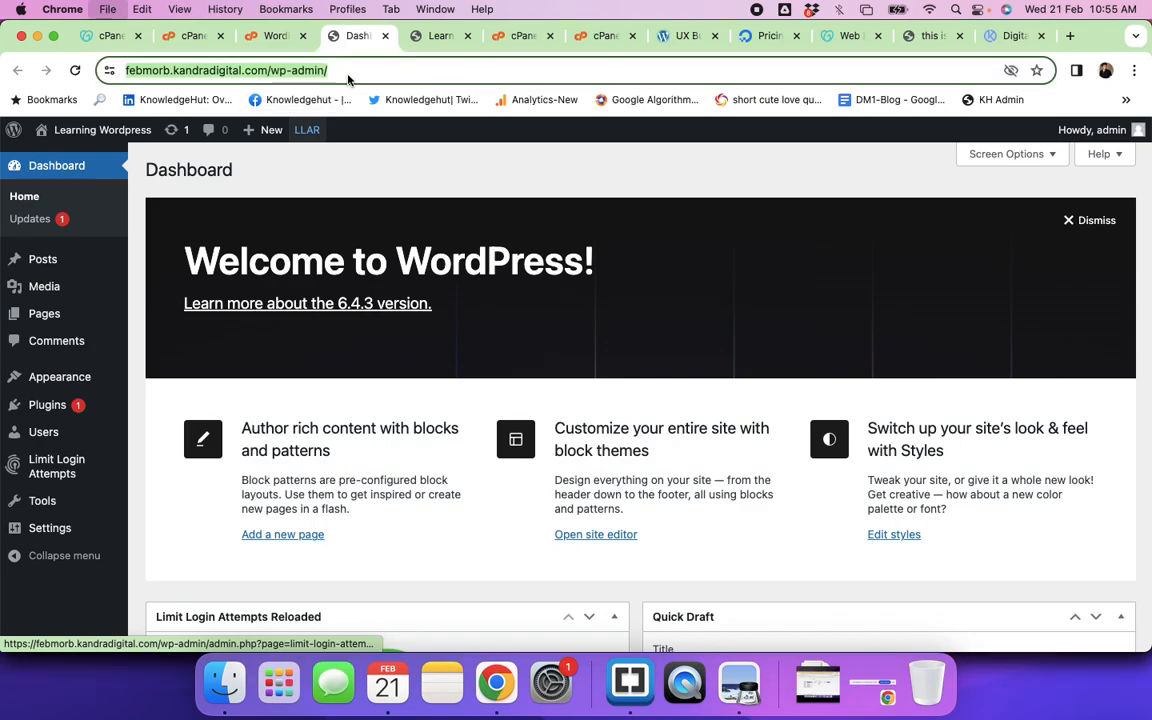
key("super+shift+n")
key("super+v")
key("Return")
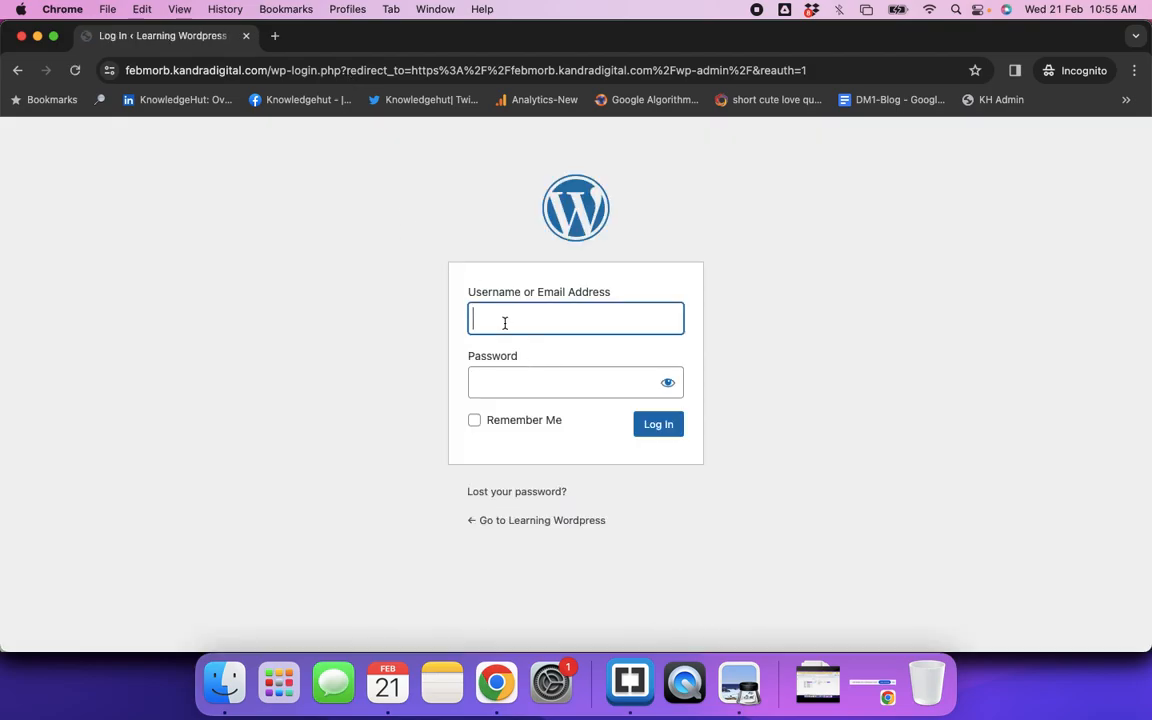
Step: Log in with the admin credentials, choose Remind me later, then close the Incognito window
left_click(505, 323)
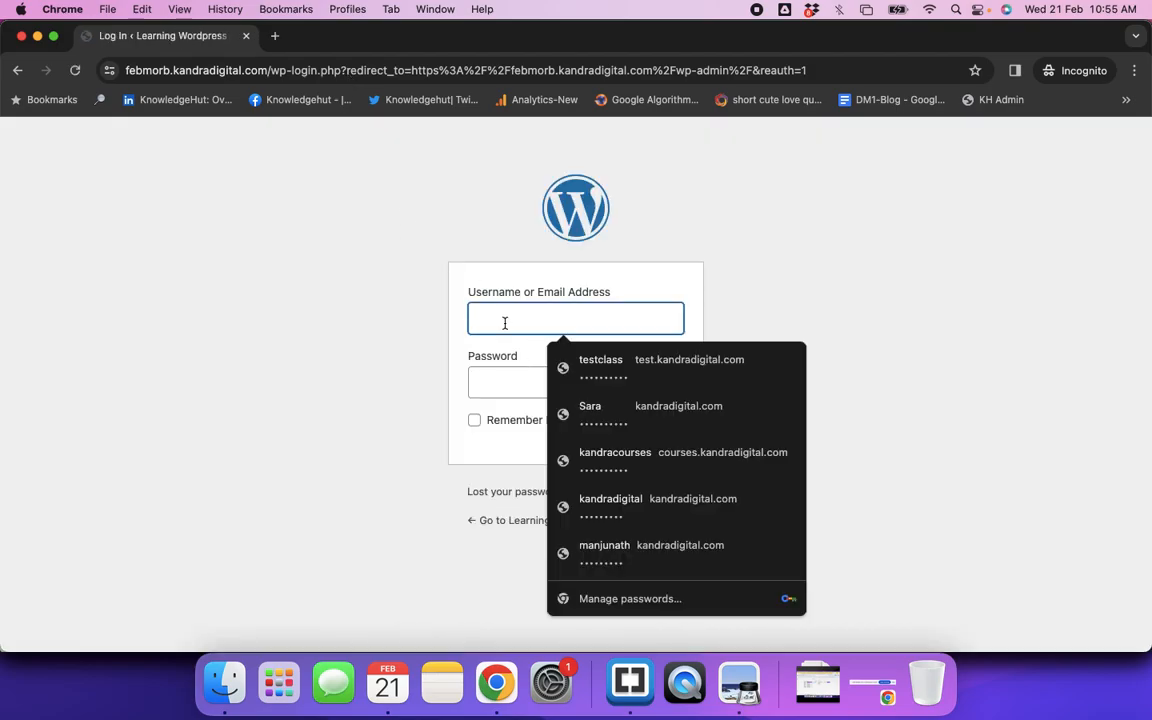
type("febmorbatch")
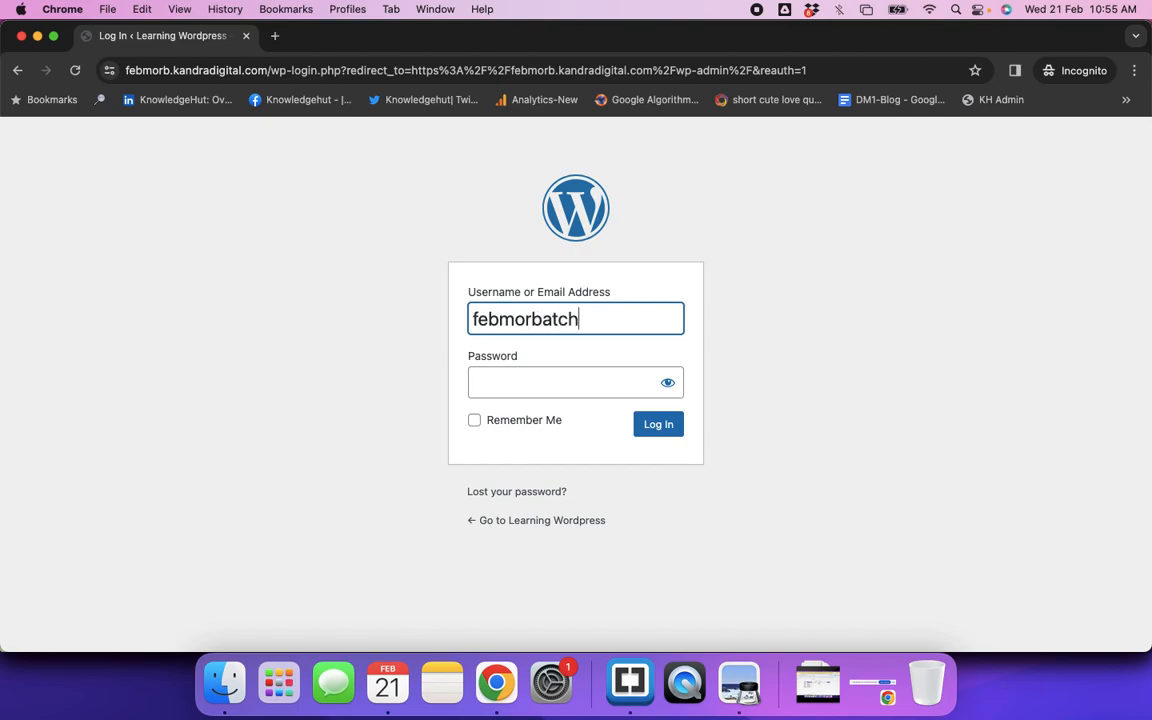
key("Tab")
type("●●●●●●●●●")
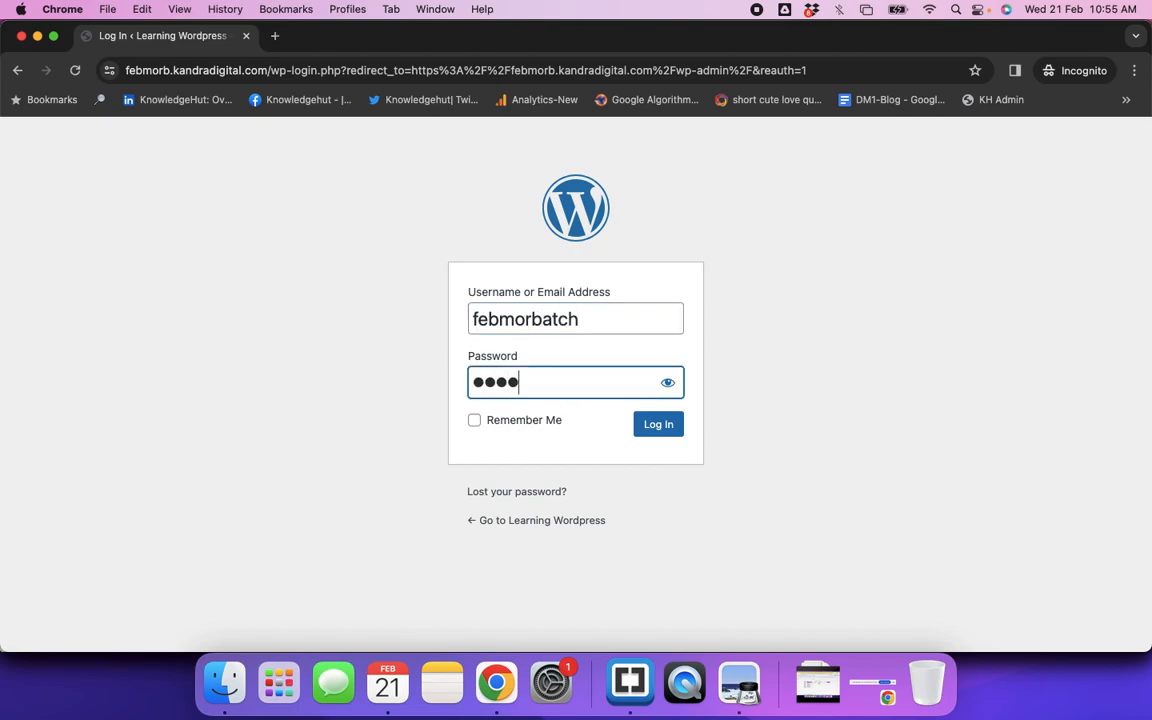
type("●●●")
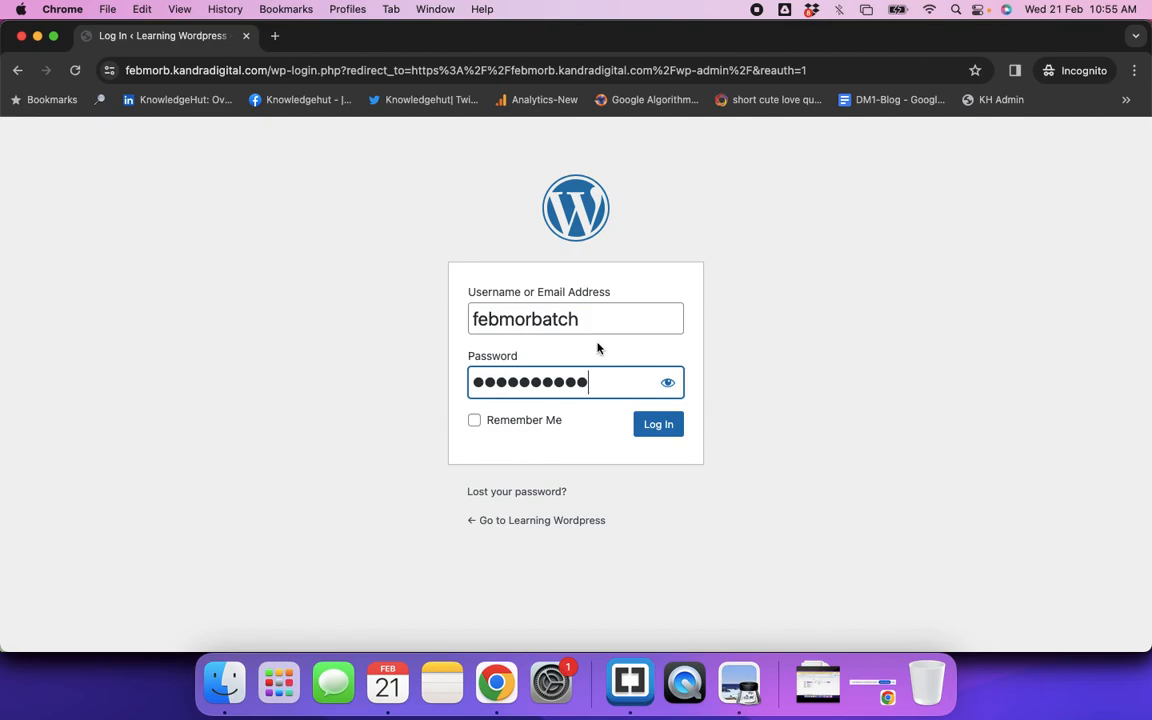
left_click(657, 428)
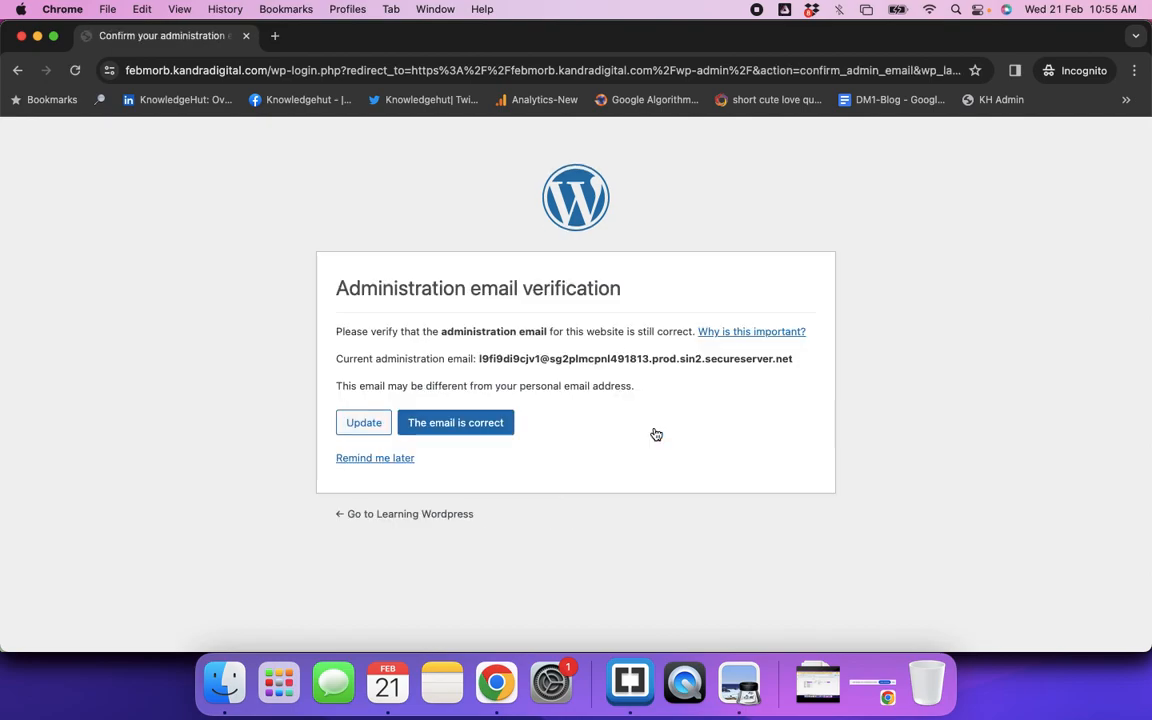
left_click(366, 469)
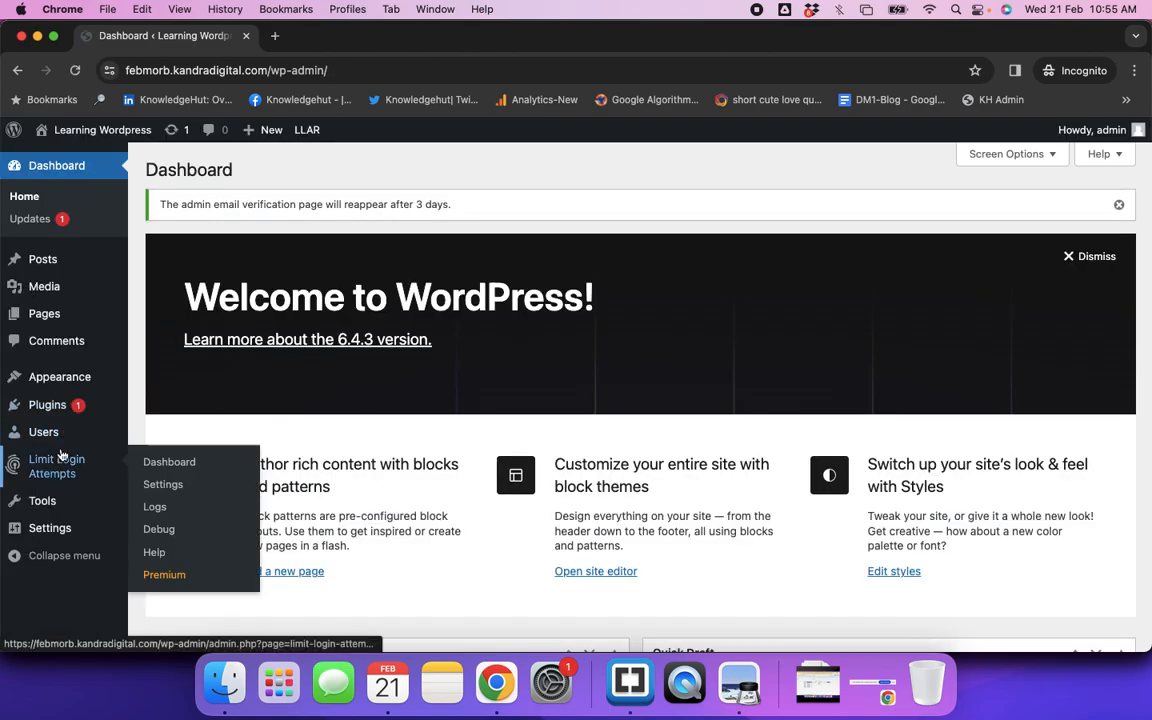
scroll(62, 455, "down", 10)
scroll(62, 455, "up", 10)
mouse_move(62, 455)
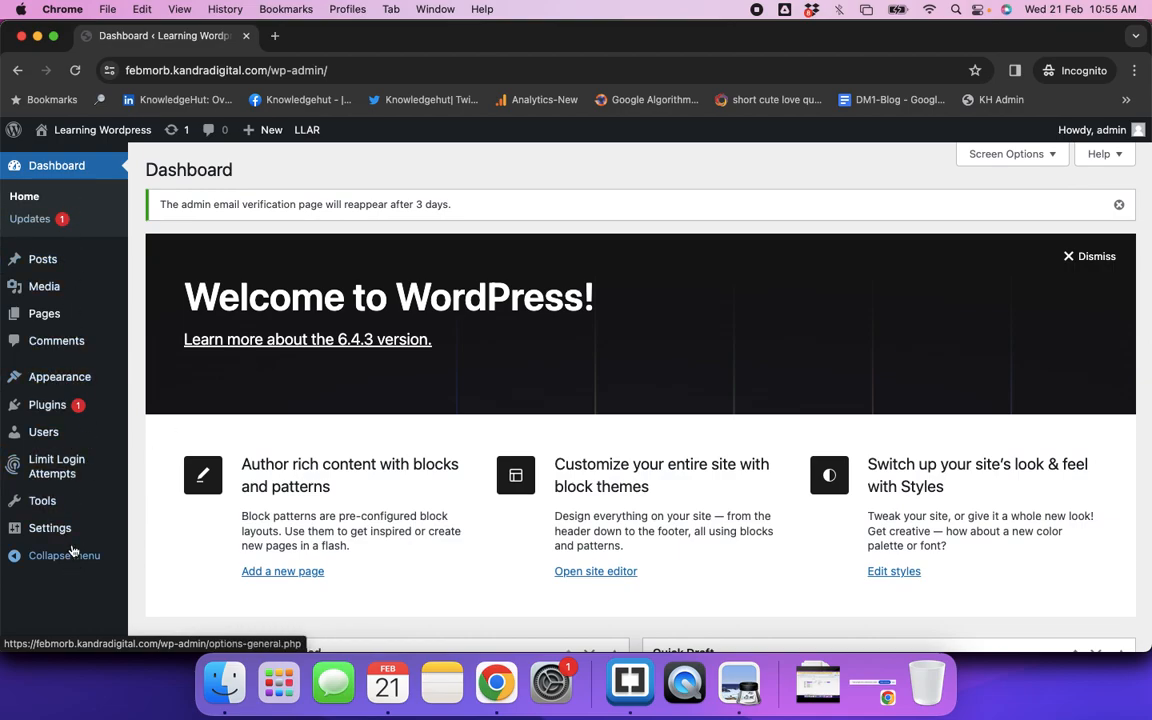
scroll(72, 546, "up", 2)
key("super+w")
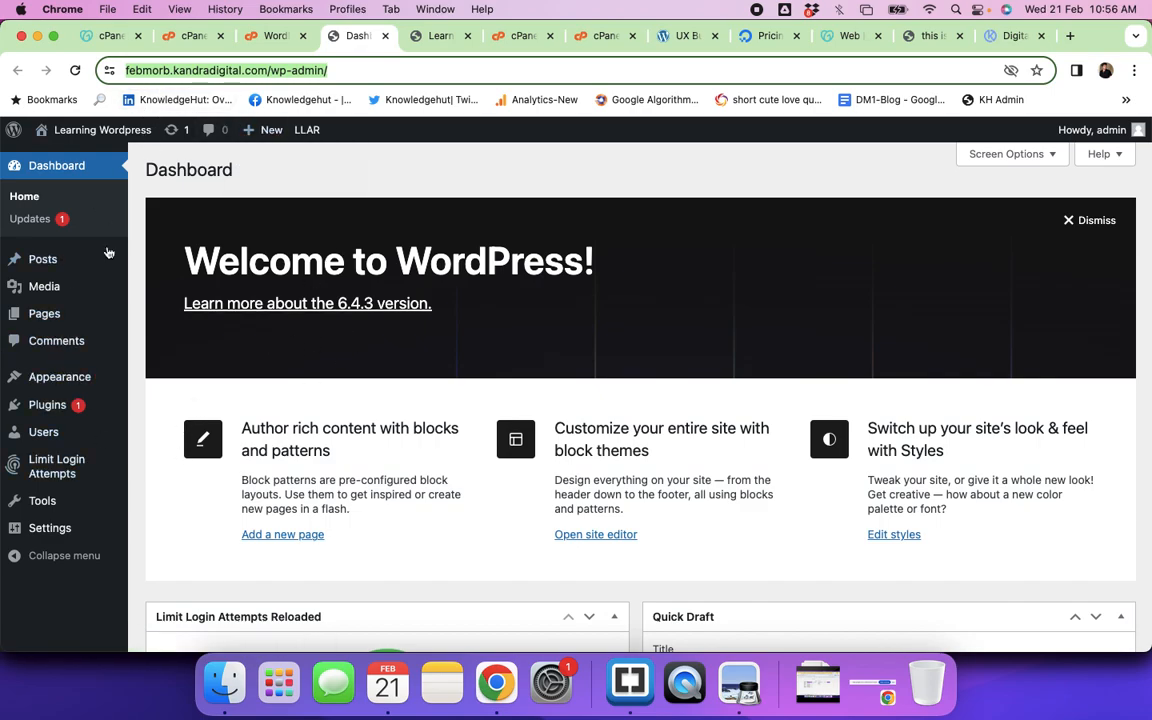
Step: Close the eight leftover site, cPanel, UX Builder and Pricing tabs
left_click(466, 41)
left_click(466, 41)
left_click(466, 41)
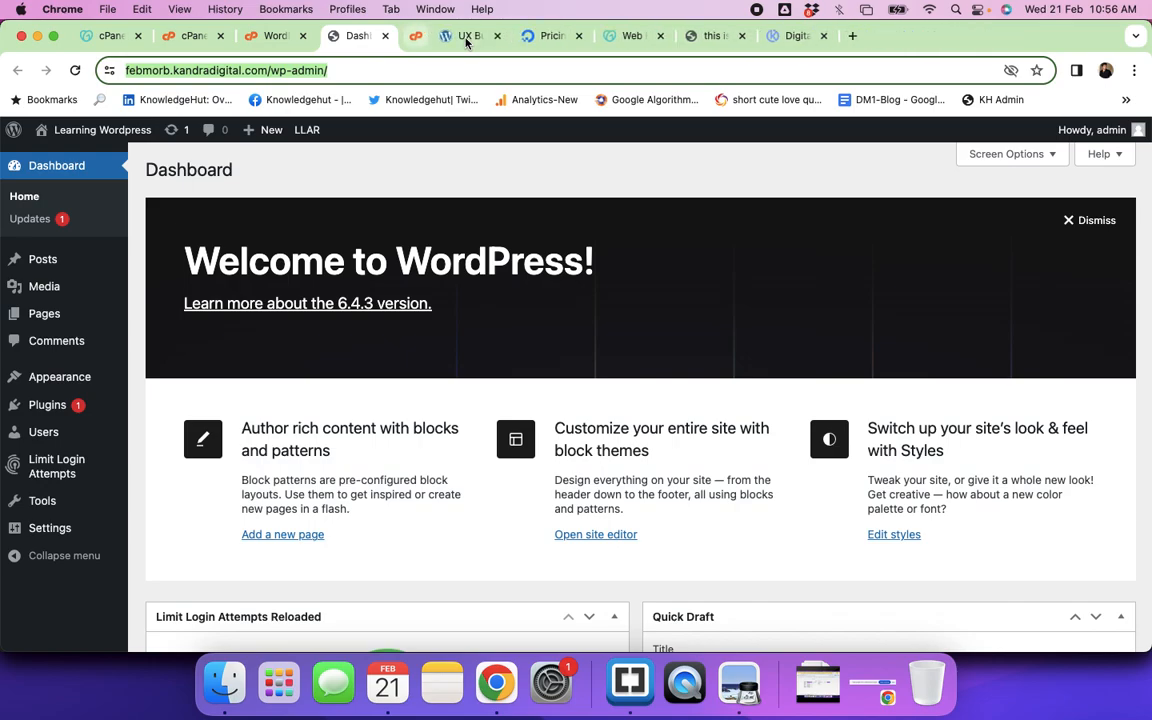
left_click(466, 41)
left_click(466, 41)
left_click(466, 41)
left_click(466, 41)
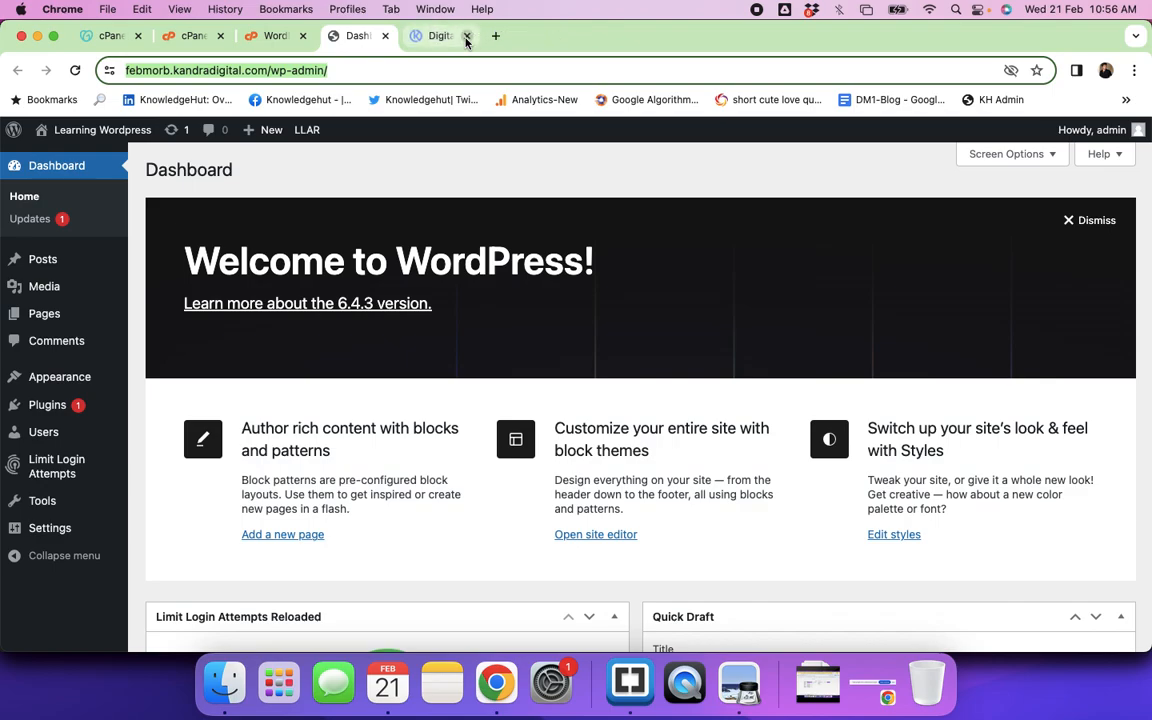
left_click(477, 36)
Step: Load kandrafoods.com/wp-admin/ in a new tab to reach the Traditional Foods dashboard
left_click(846, 37)
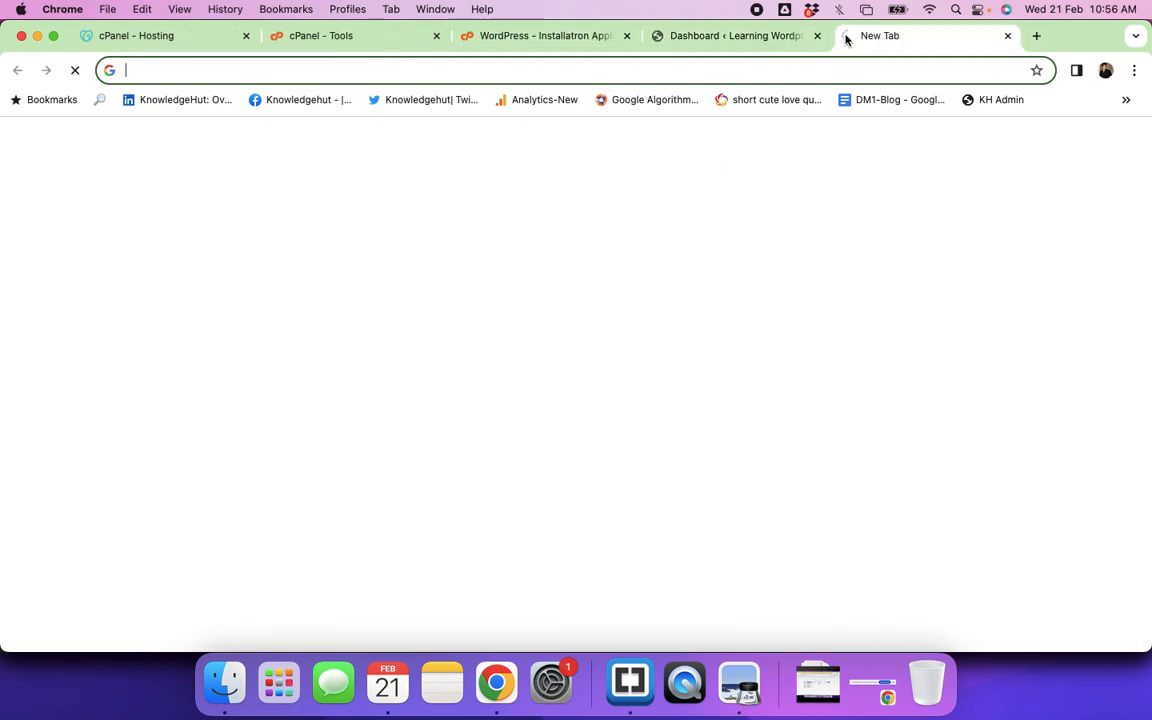
type("kandra")
key("Return")
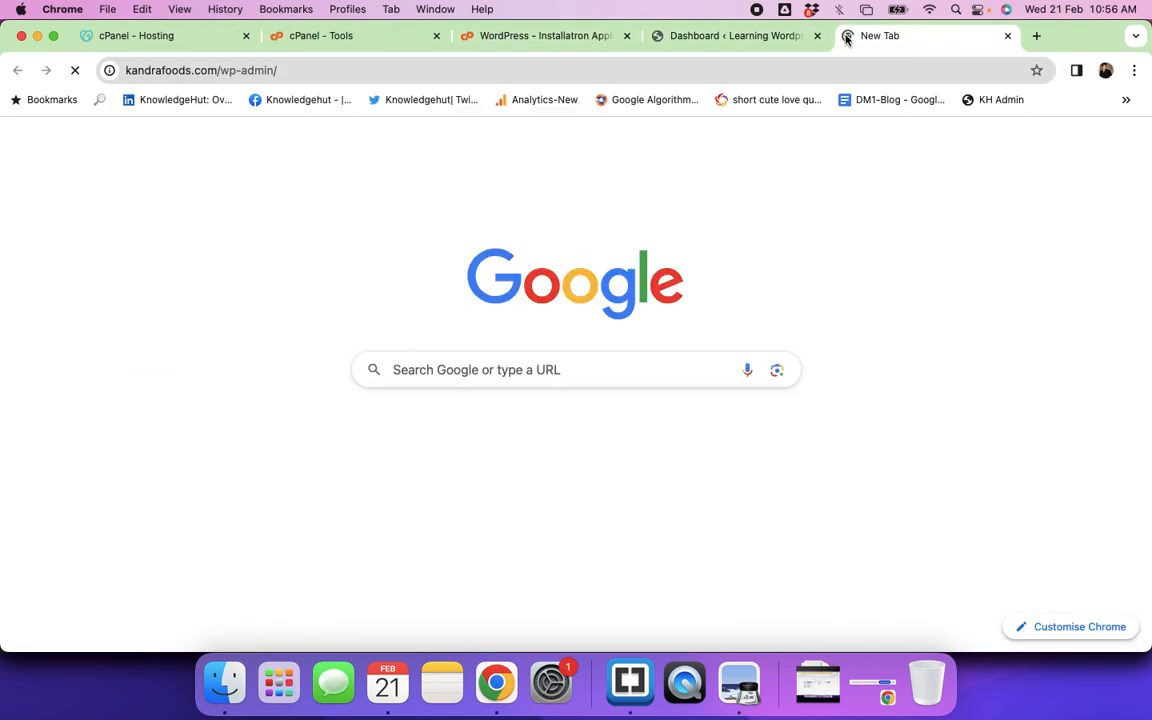
left_click(722, 40)
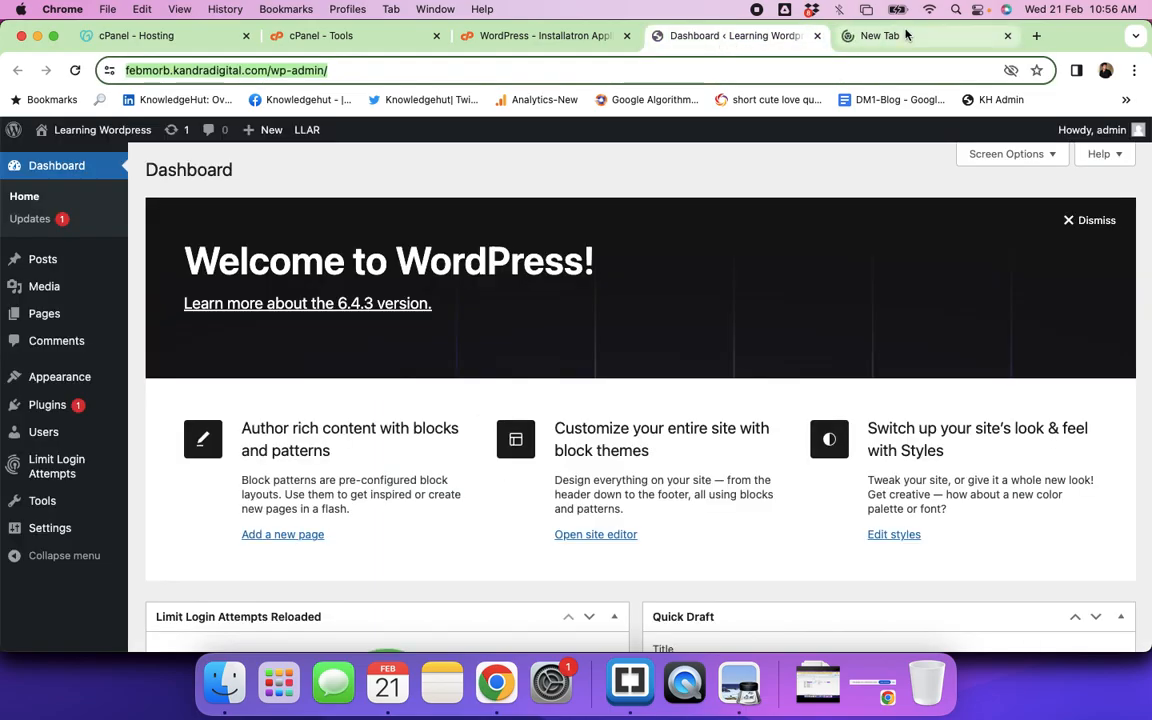
left_click(851, 36)
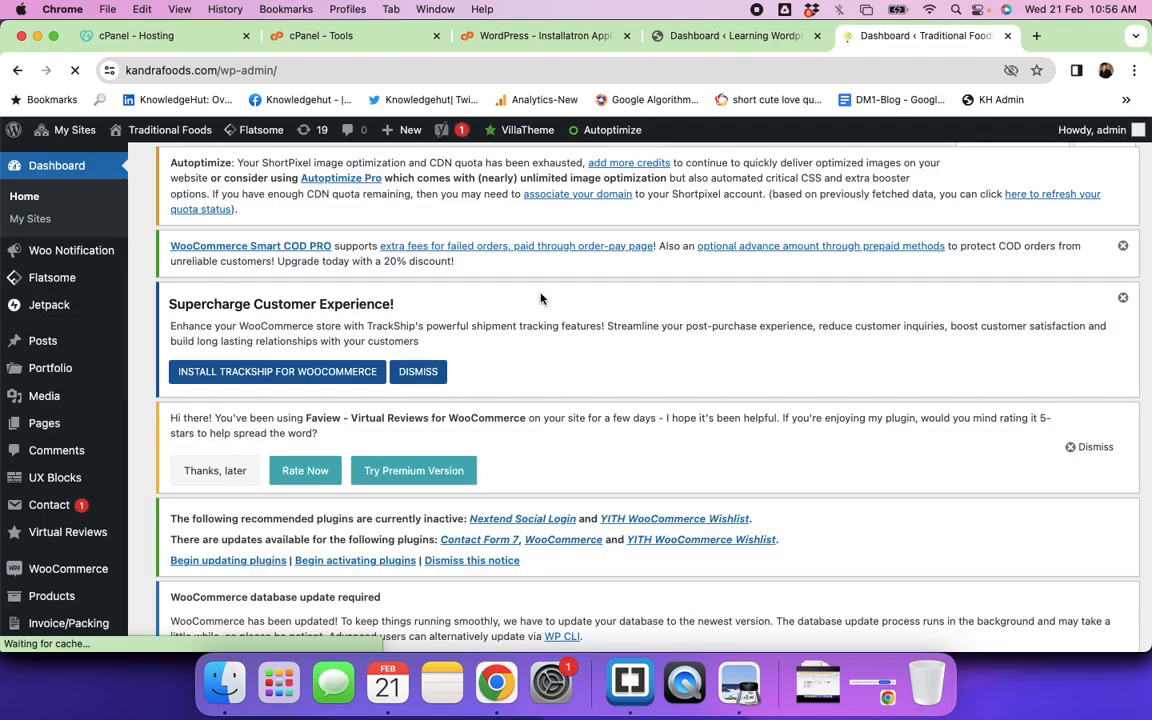
scroll(85, 570, "down", 10)
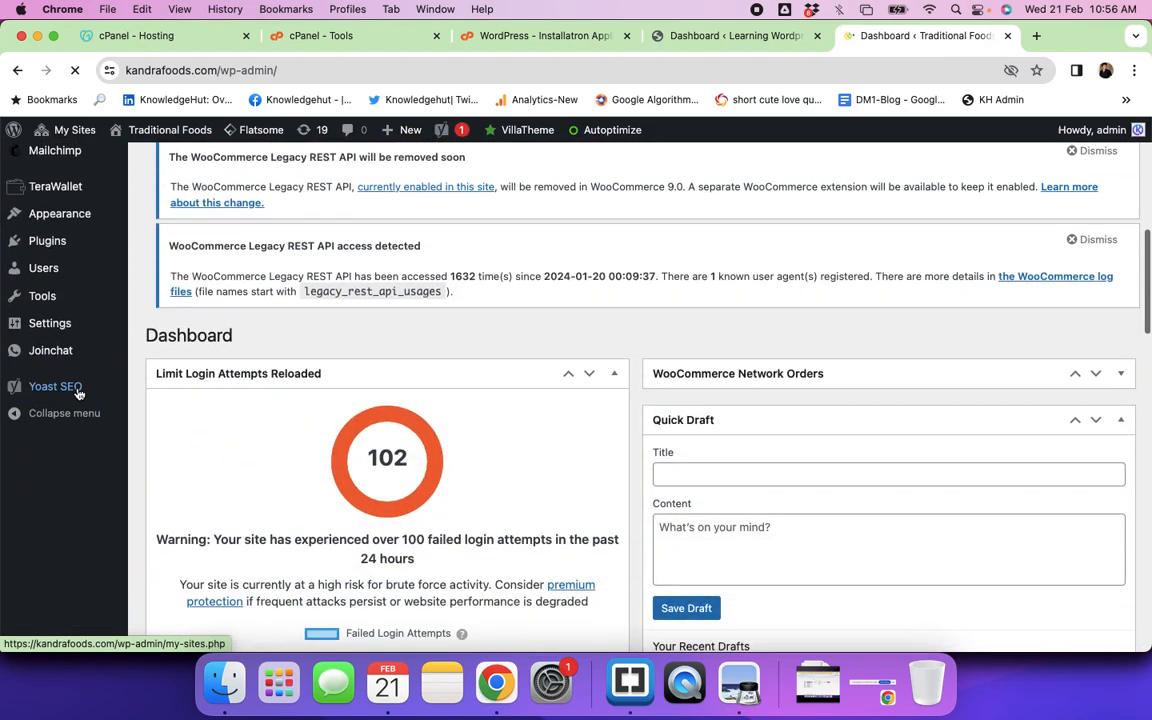
scroll(80, 386, "up", 10)
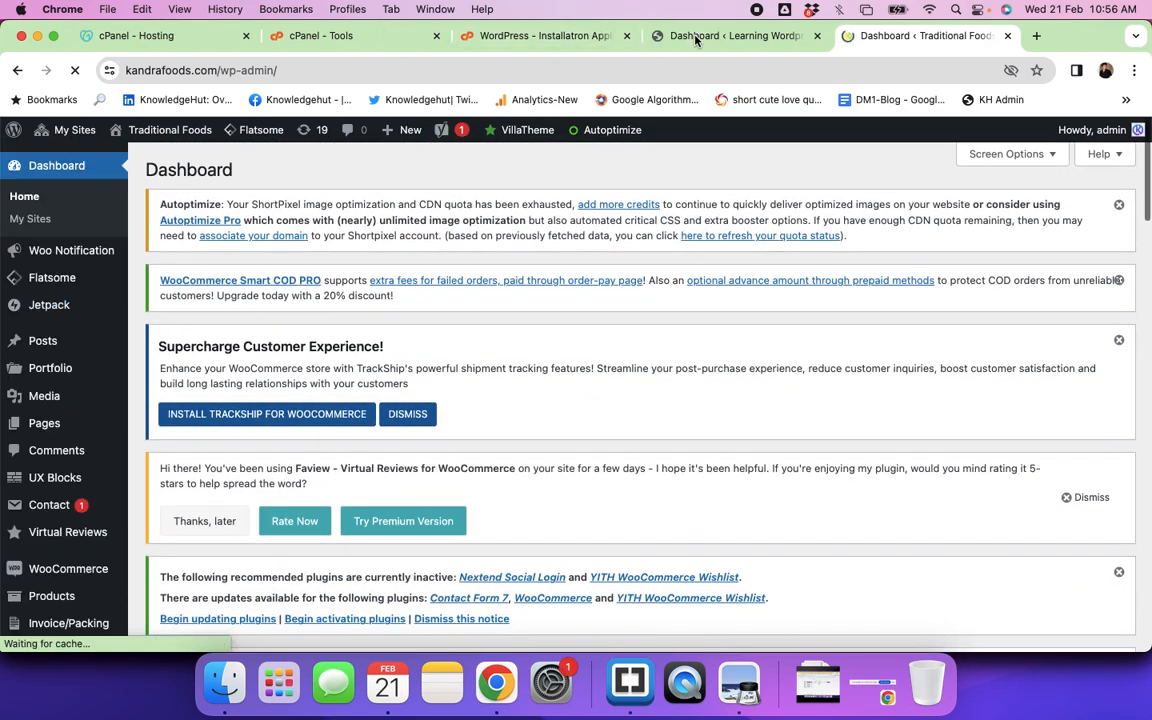
Step: Switch back to the 'Dashboard ‹ Learning Wordpress' browser tab
left_click(692, 36)
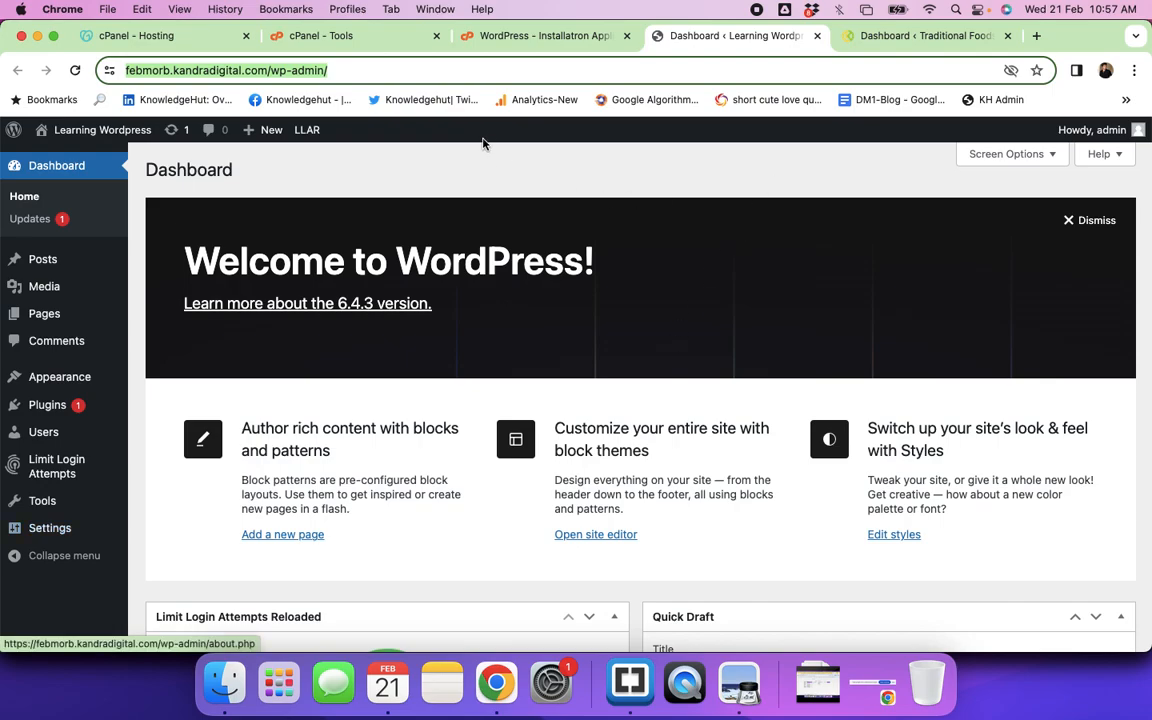
Step: Copy the Learning Wordpress site's base address and load its front end in a new tab
left_click(268, 70)
left_click_drag(306, 70, 116, 72)
key("super+c")
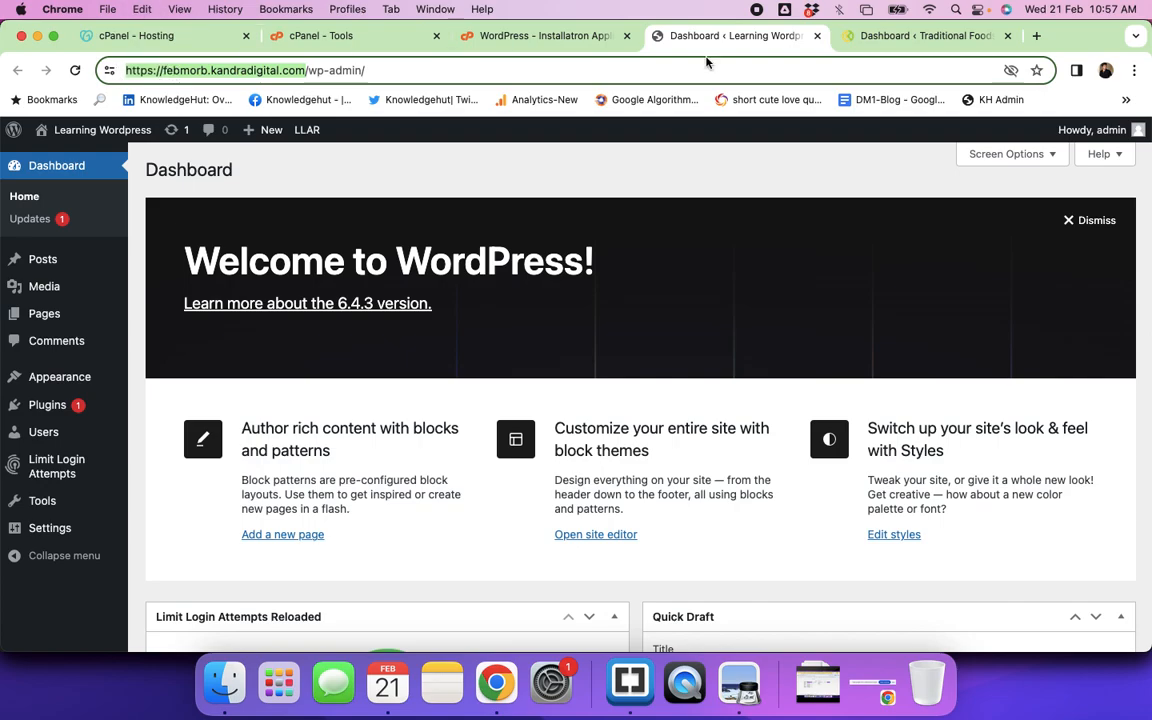
left_click(1037, 36)
key("super+v")
key("Return")
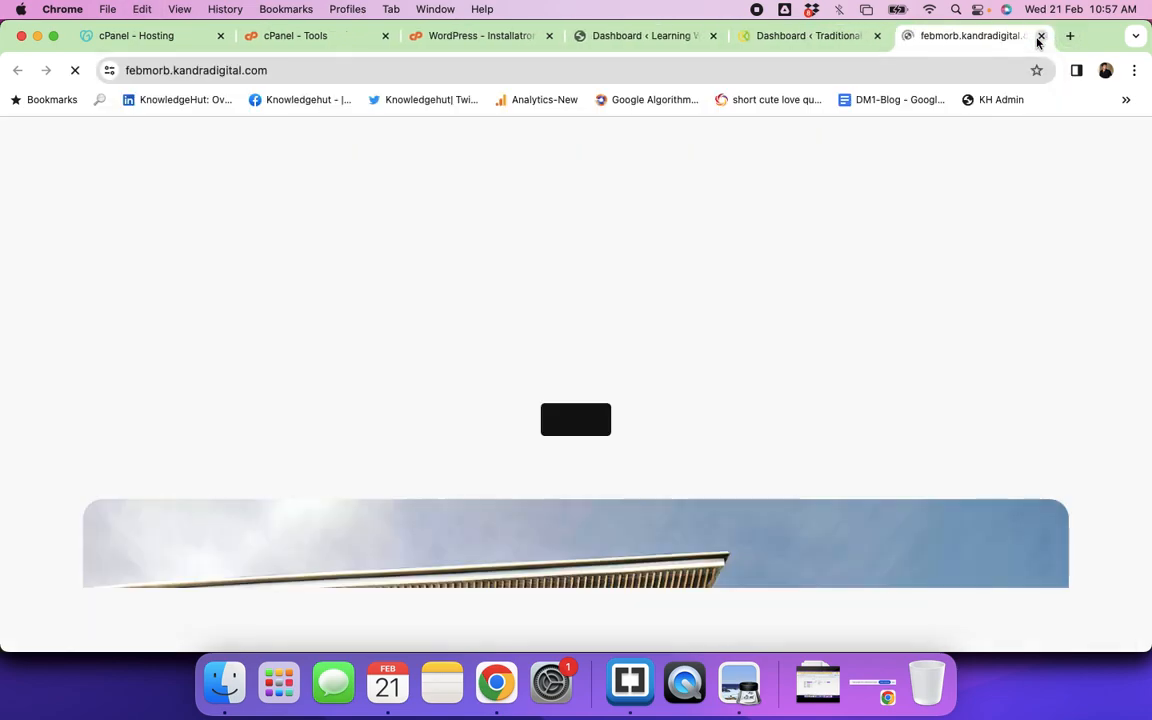
Step: Open the Kandra Foods store home page in a new tab and scroll through it
left_click(797, 36)
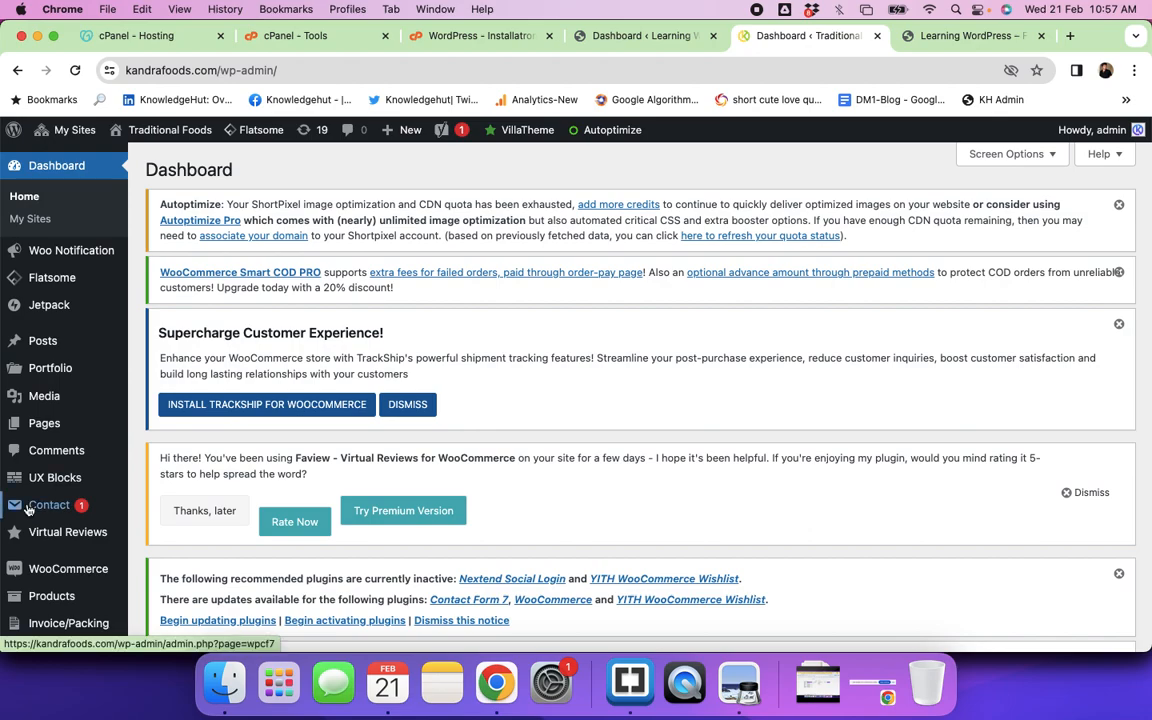
scroll(578, 229, "down", 10)
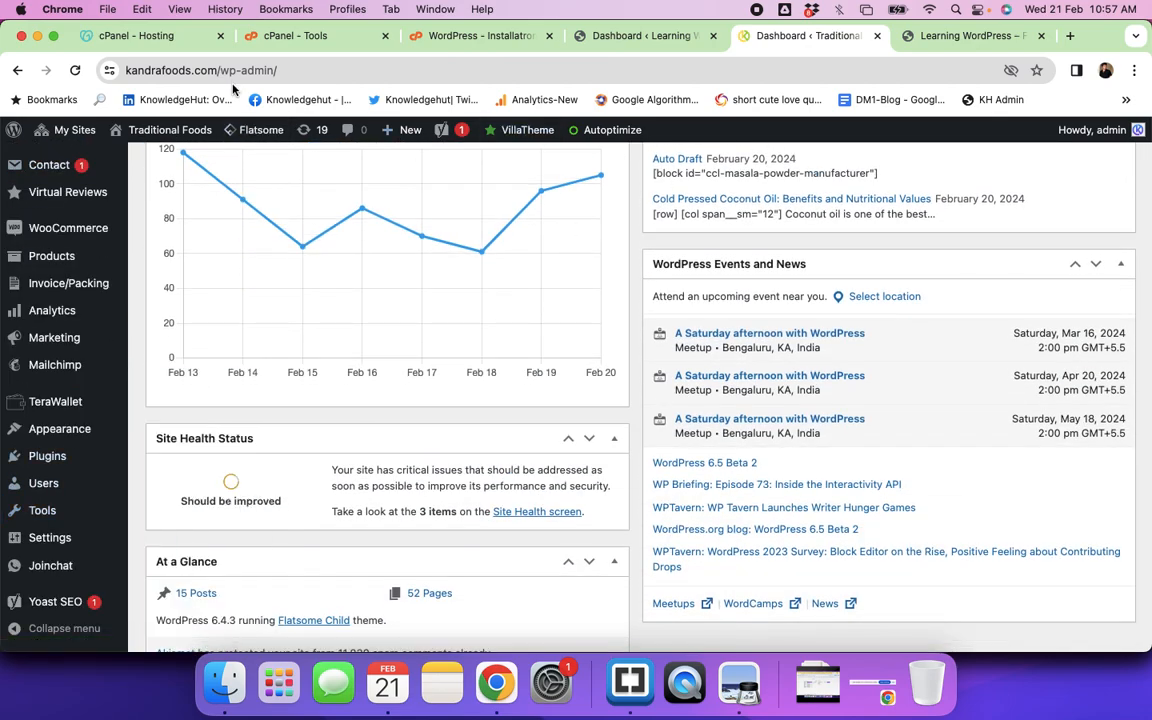
left_click(1069, 36)
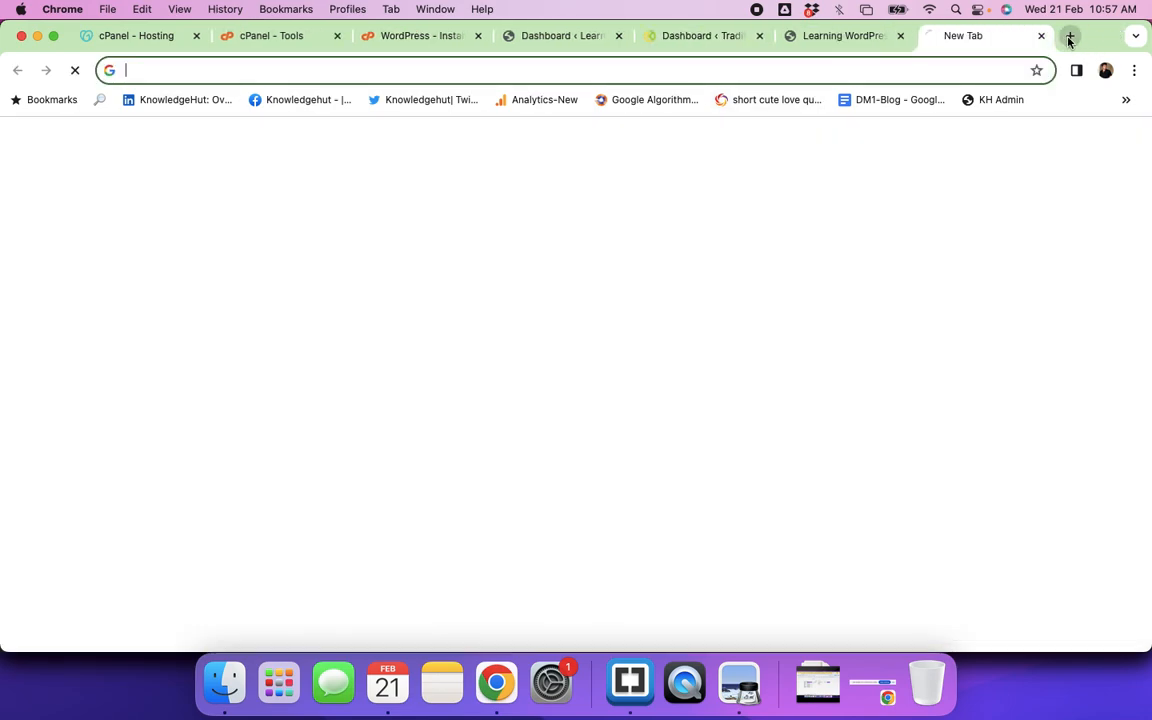
type("kandra")
key("Right")
key("BackSpace")
key("BackSpace")
key("BackSpace")
key("BackSpace")
key("BackSpace")
key("BackSpace")
key("BackSpace")
key("BackSpace")
key("BackSpace")
key("BackSpace")
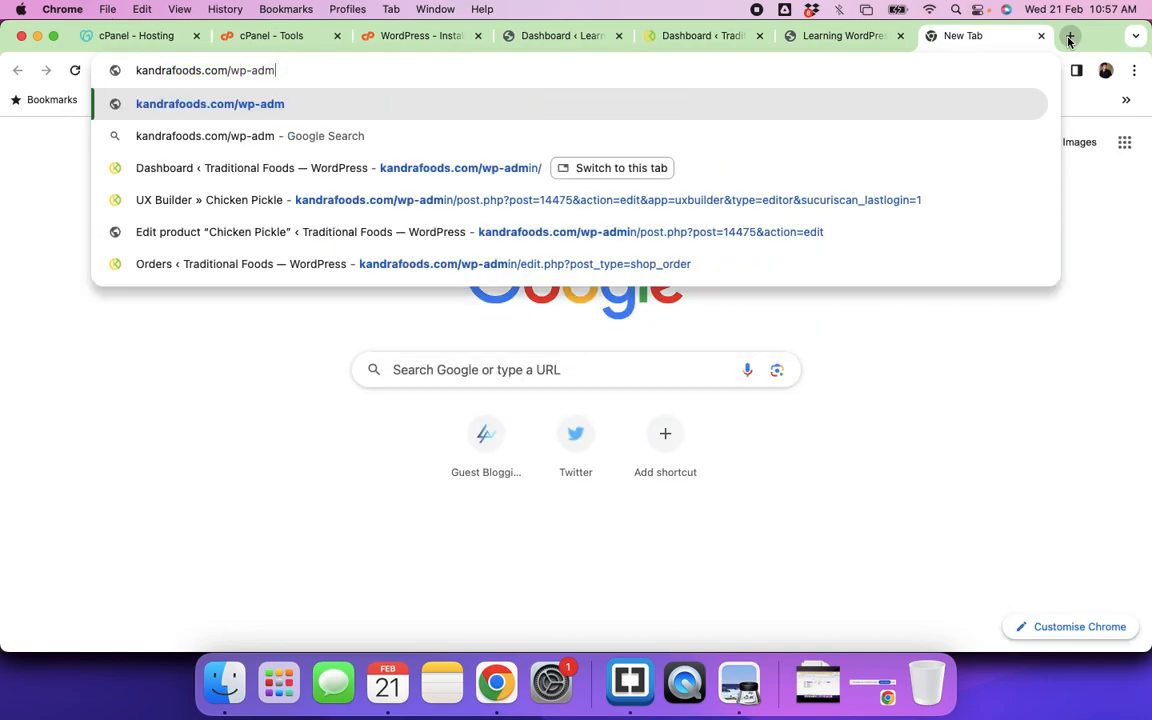
key("Return")
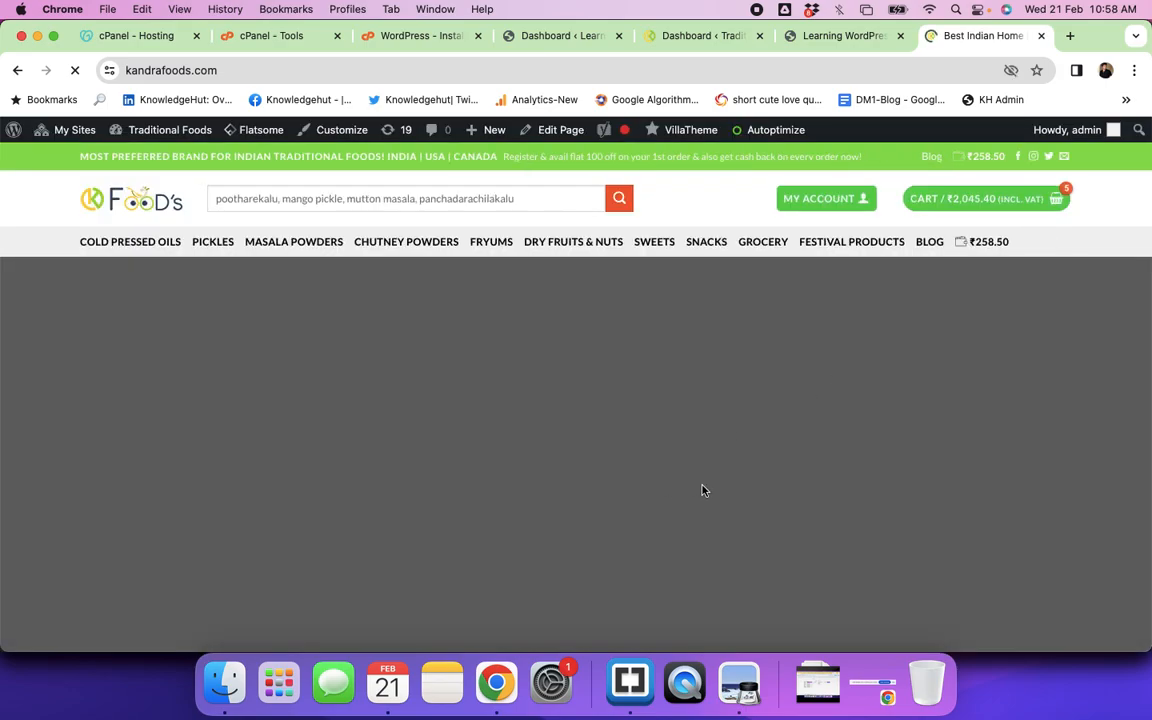
scroll(702, 490, "down", 5)
scroll(702, 490, "down", 10)
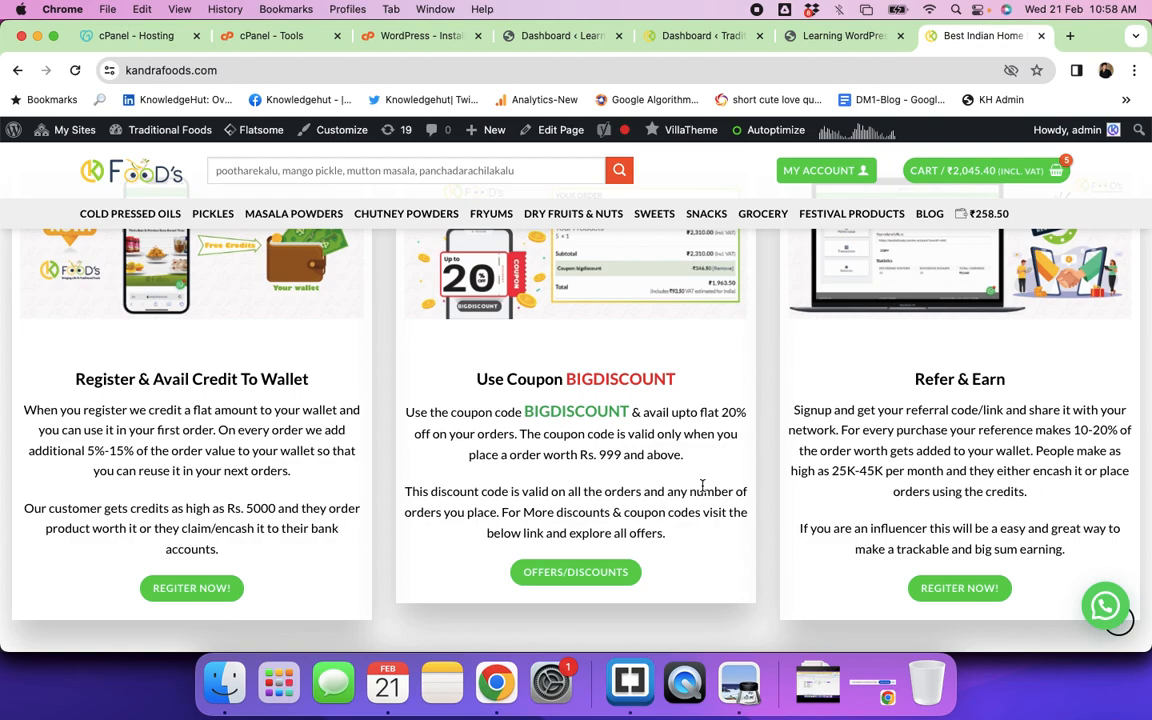
scroll(702, 485, "down", 5)
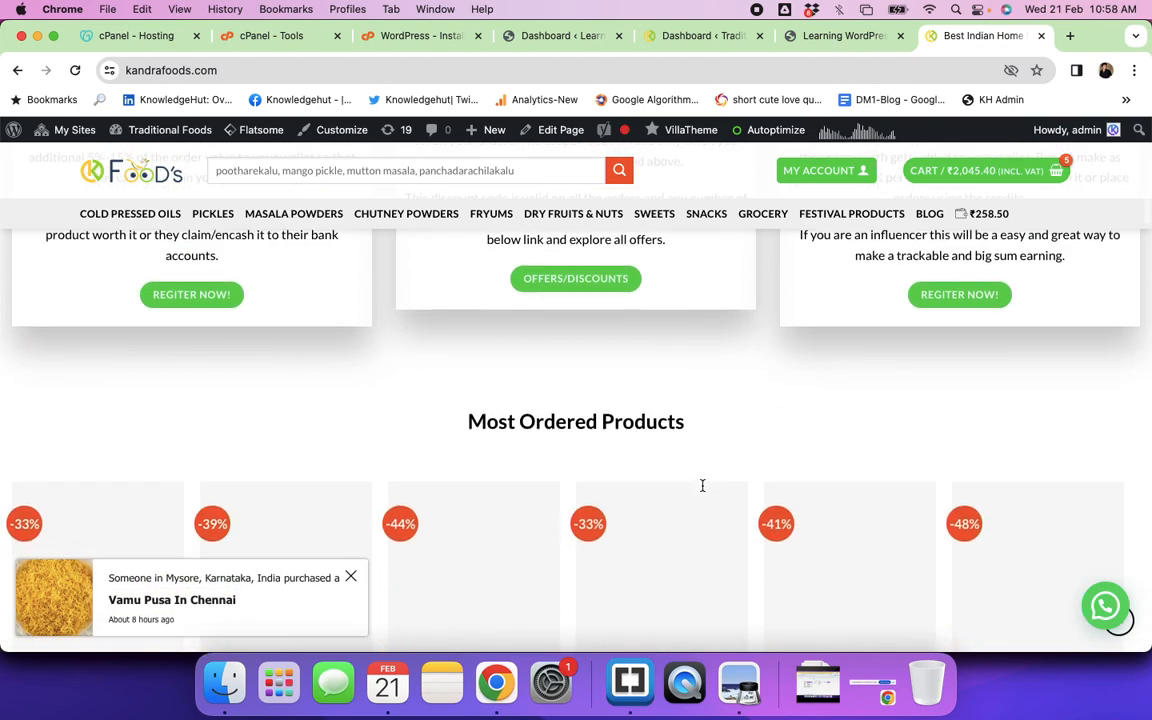
scroll(702, 485, "down", 10)
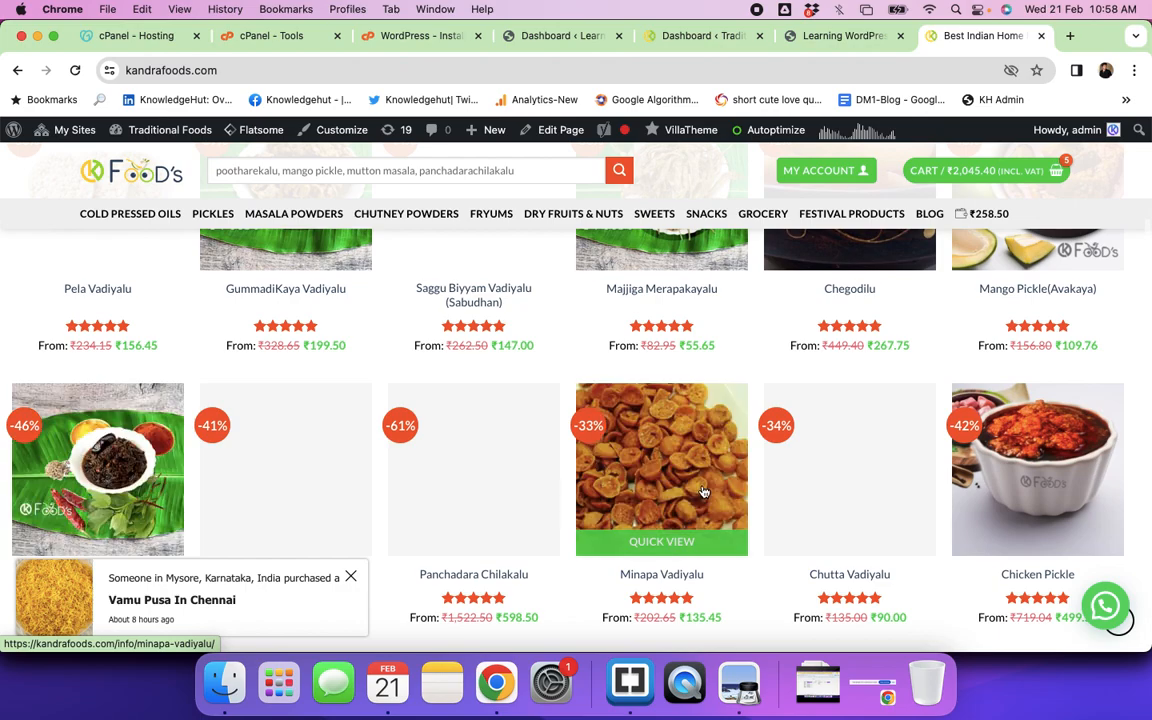
scroll(702, 491, "down", 2)
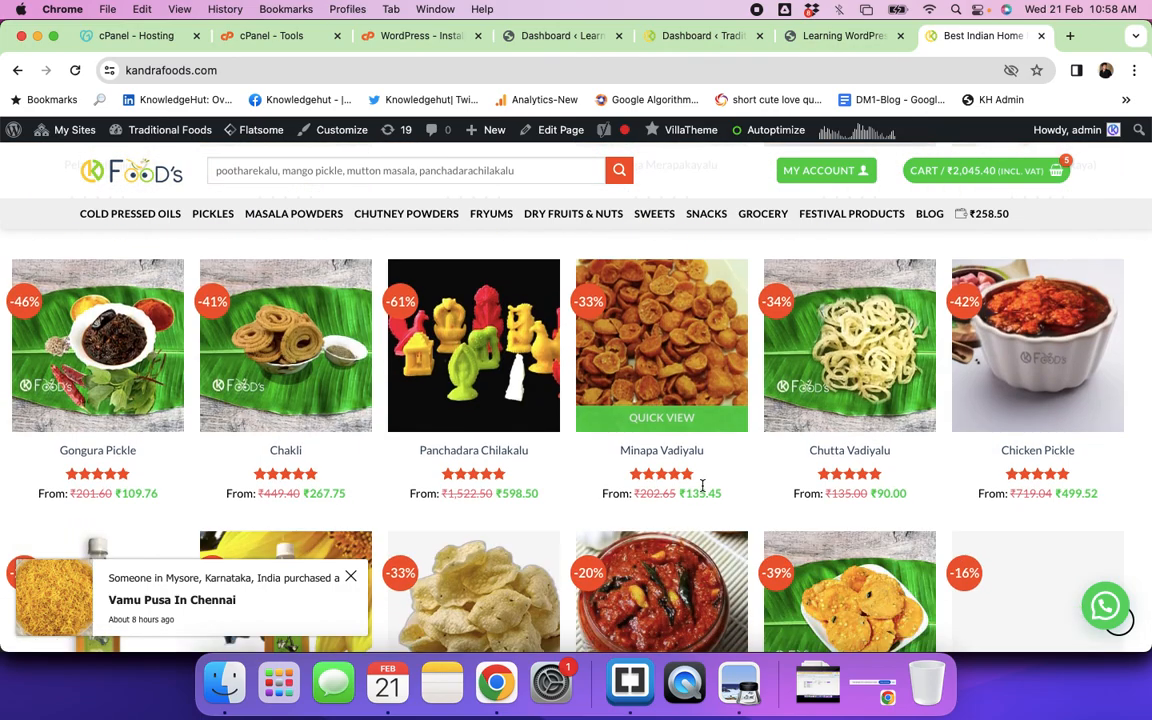
scroll(702, 485, "down", 13)
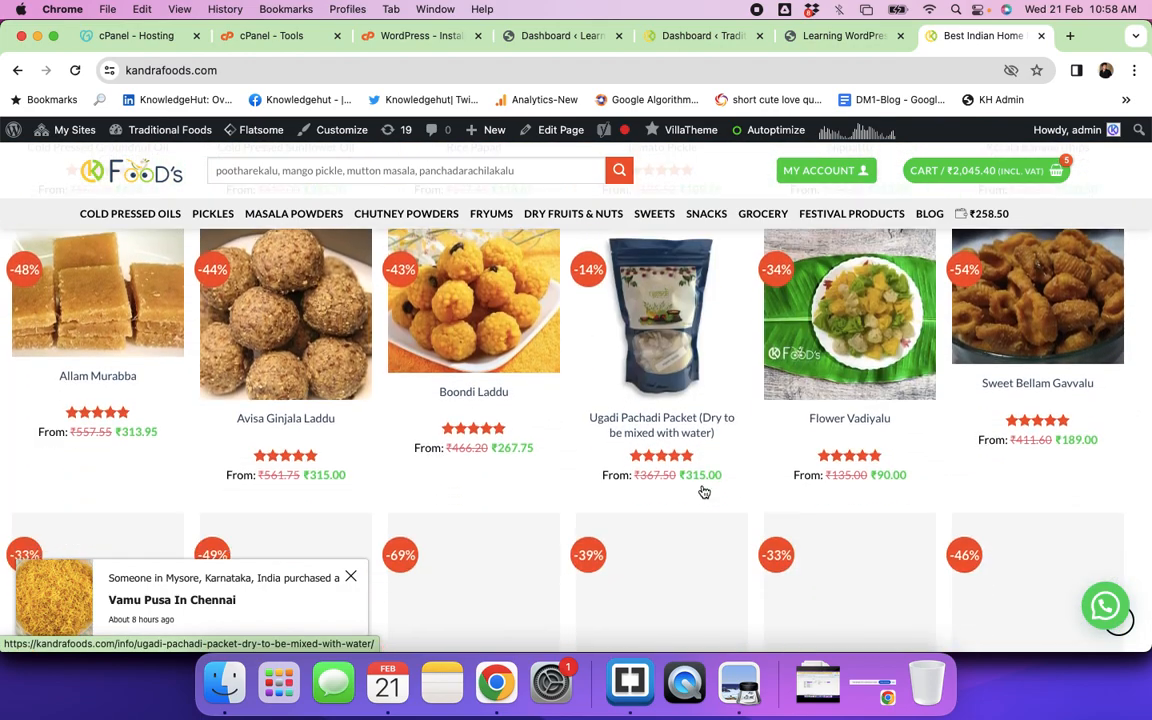
scroll(704, 492, "down", 2)
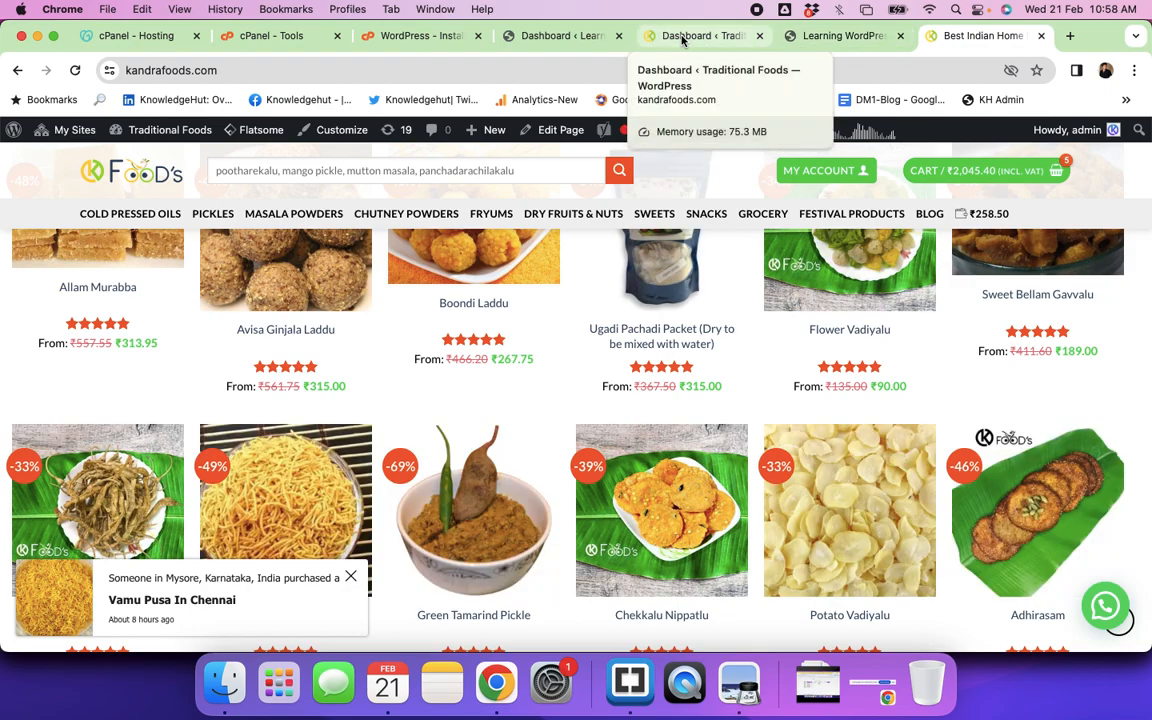
Step: Look over the Learning Wordpress front page, then return to its admin dashboard
left_click(553, 37)
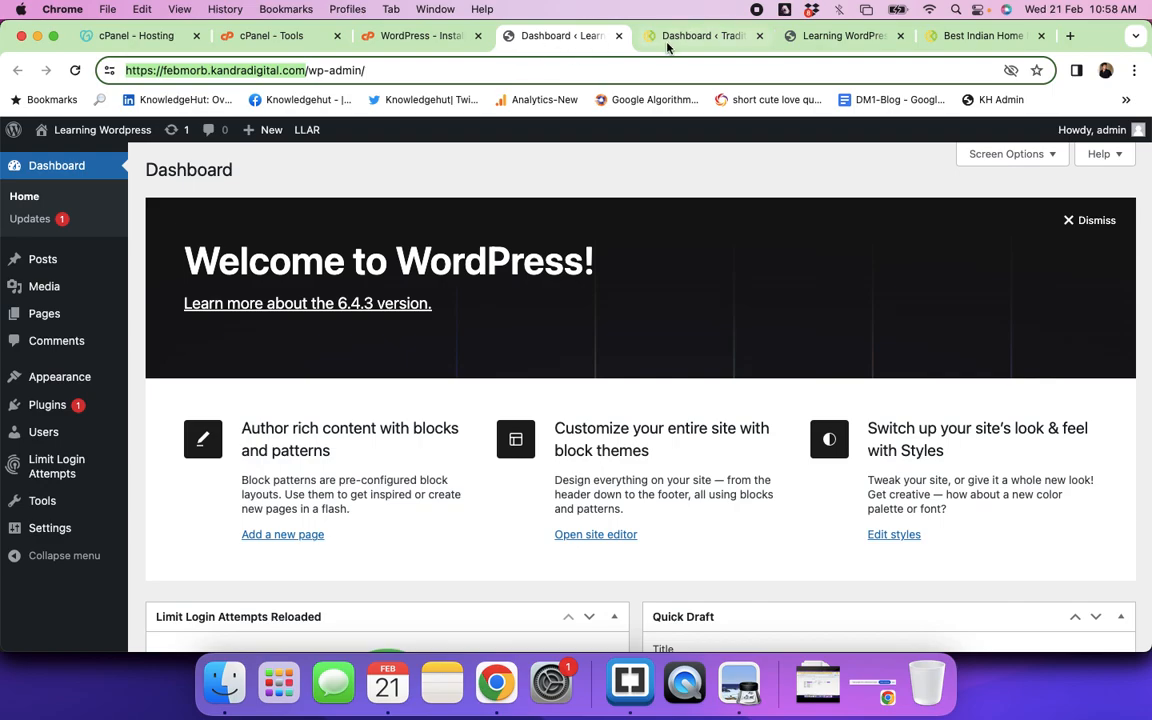
left_click(842, 40)
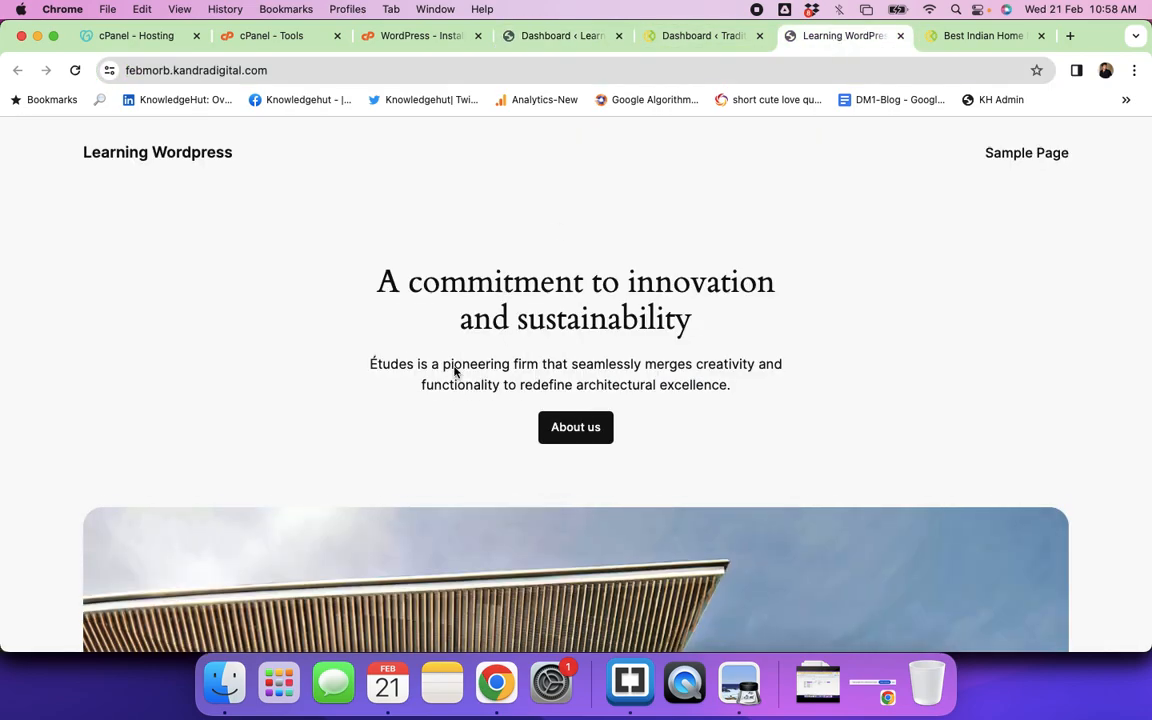
scroll(628, 350, "down", 5)
scroll(628, 350, "down", 10)
scroll(627, 350, "up", 15)
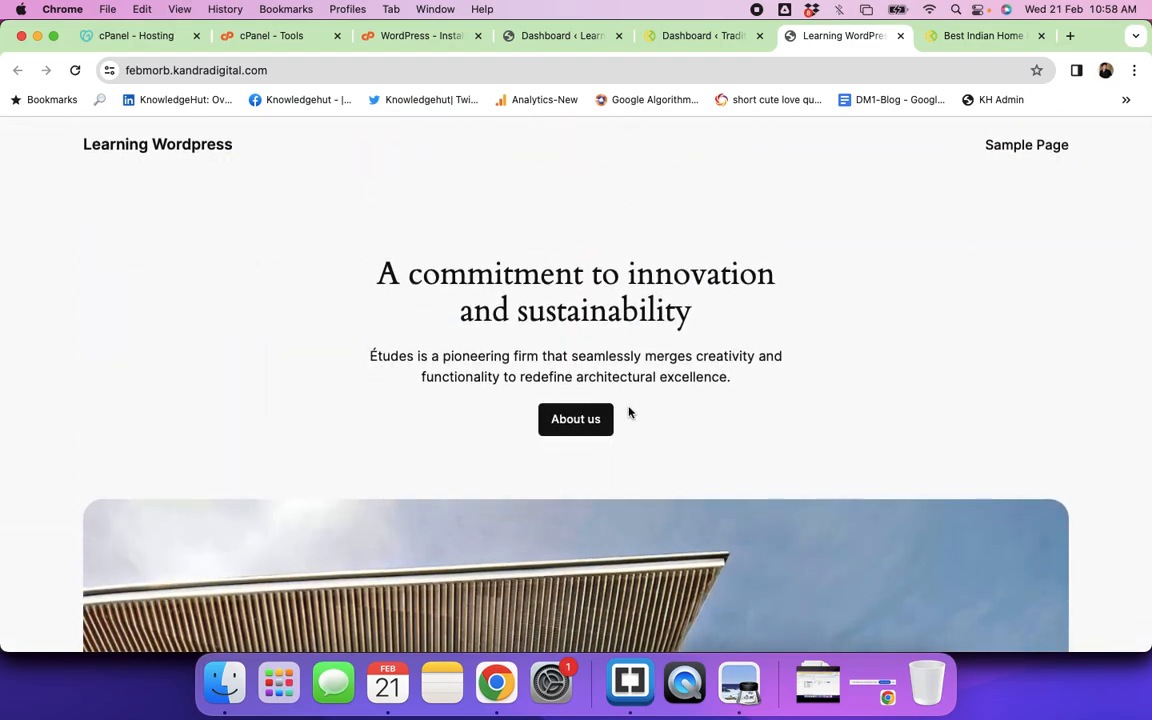
left_click(520, 36)
mouse_move(67, 418)
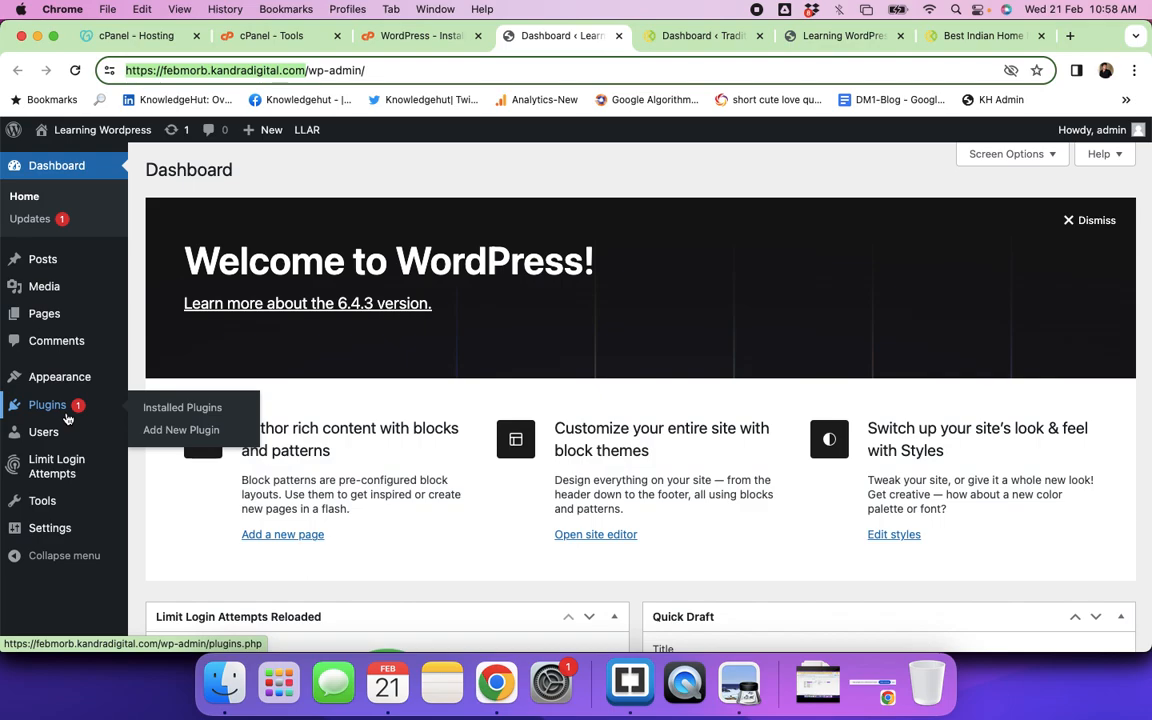
Step: View the Sample Page on the live site from All Pages, then return to the Pages list
mouse_move(48, 329)
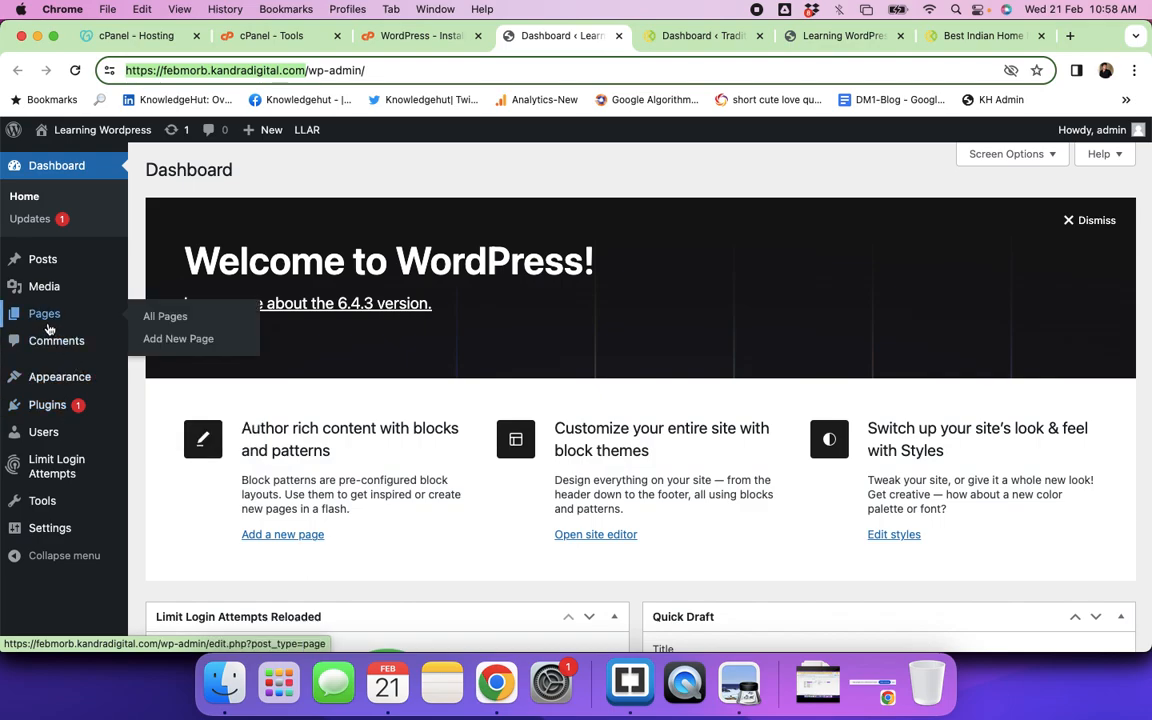
left_click(177, 326)
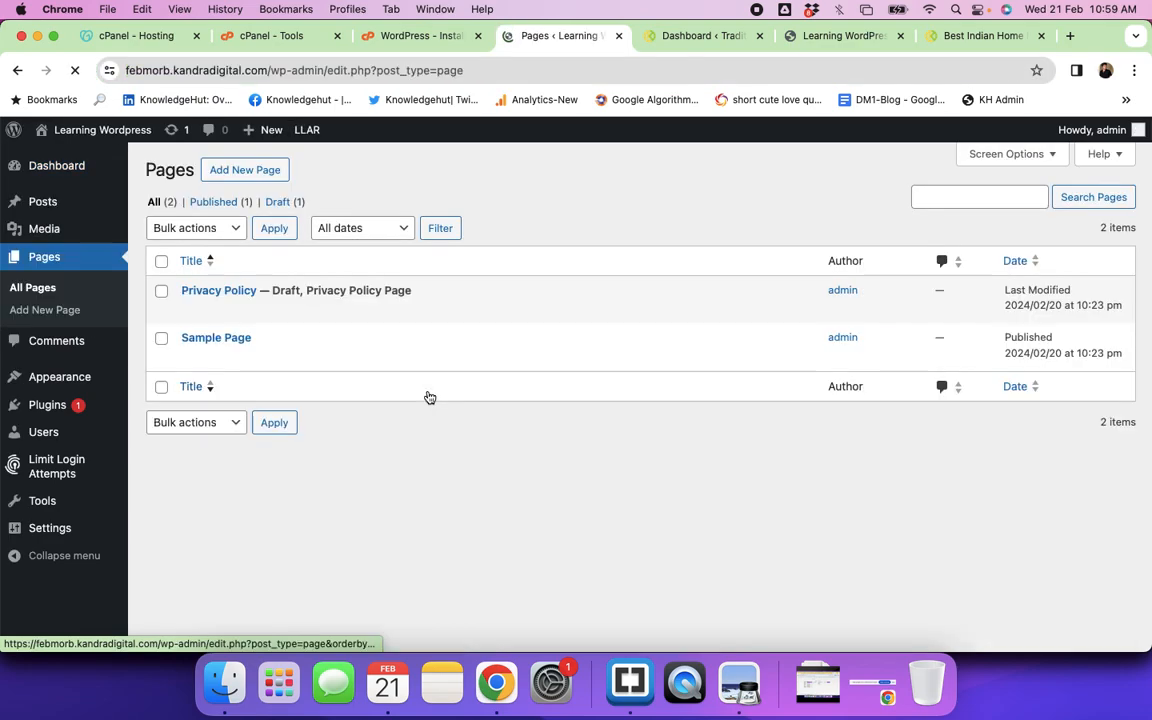
mouse_move(244, 337)
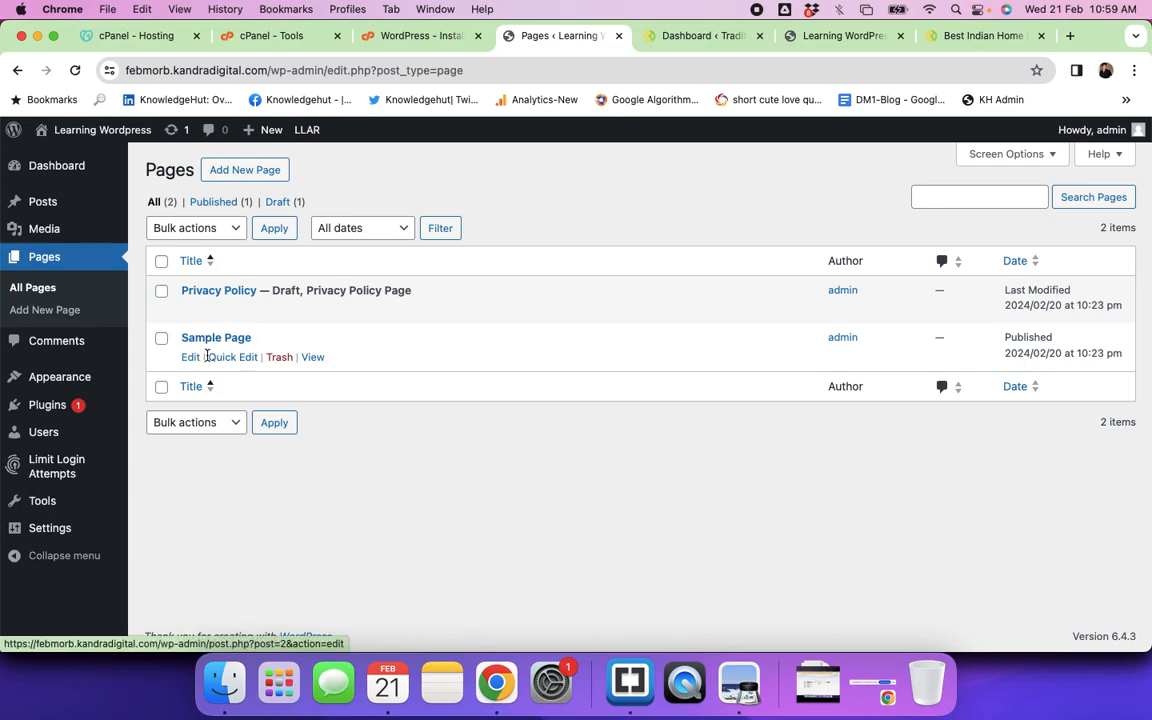
left_click(311, 358, "super")
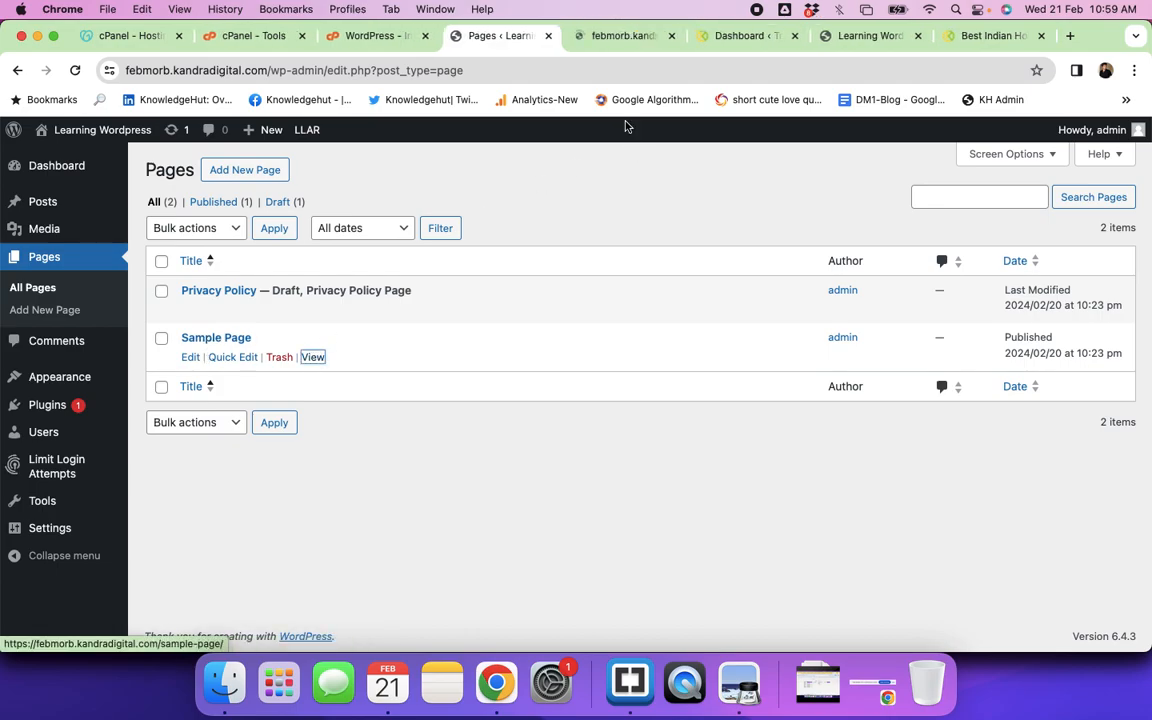
left_click(617, 36)
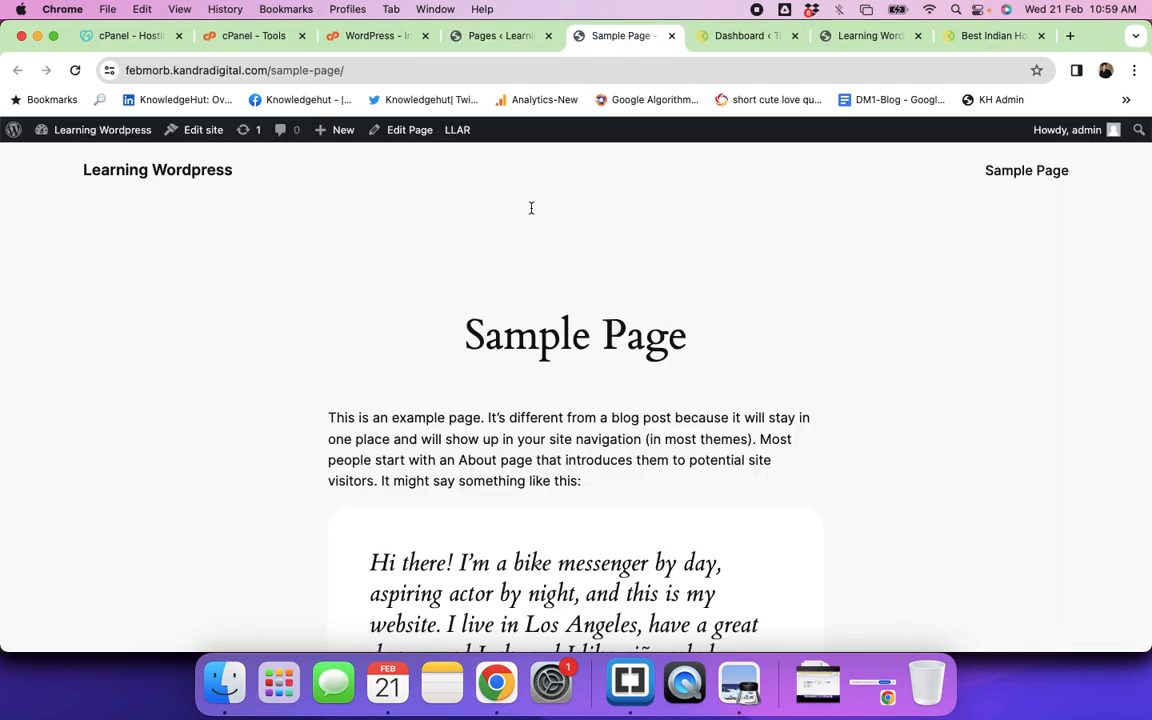
left_click(490, 38)
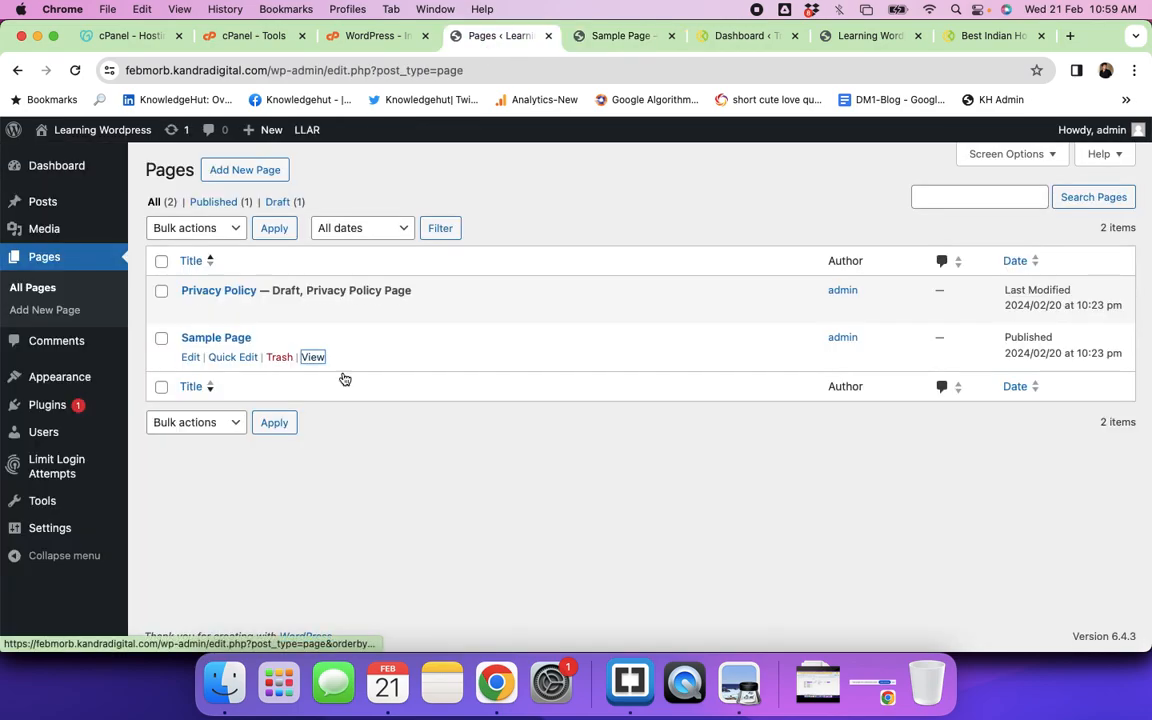
Step: Start a new page, review the site's front page, and return to the new page's editor
left_click(246, 172)
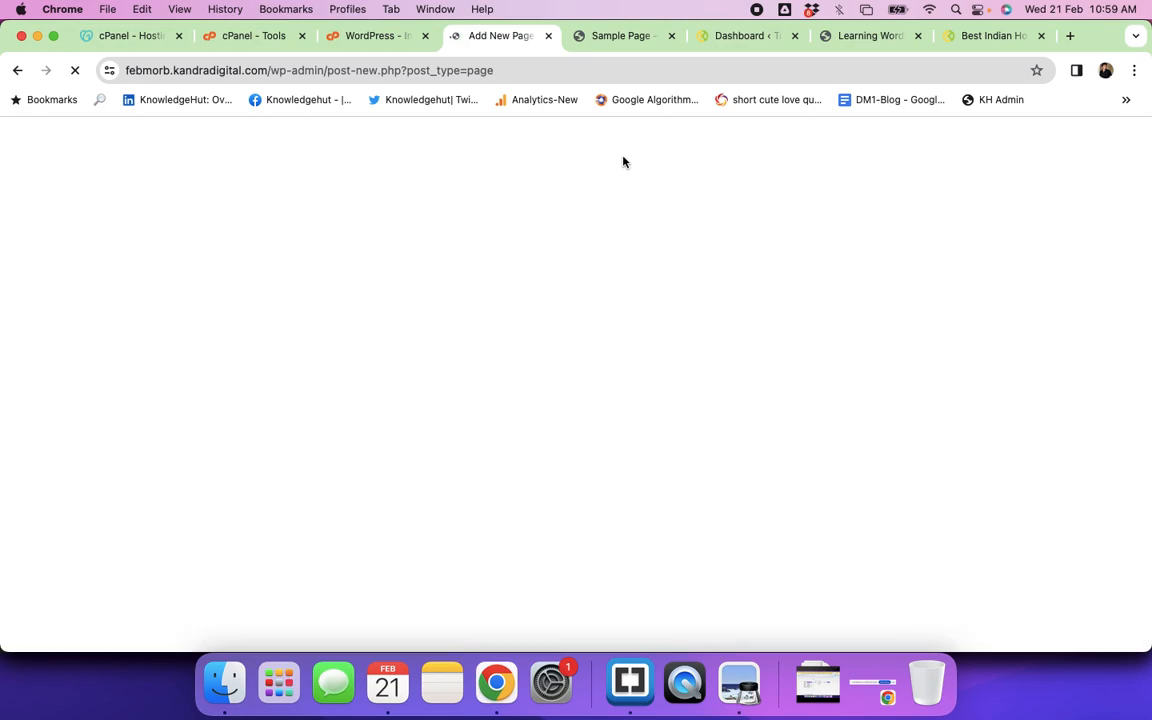
left_click(846, 33)
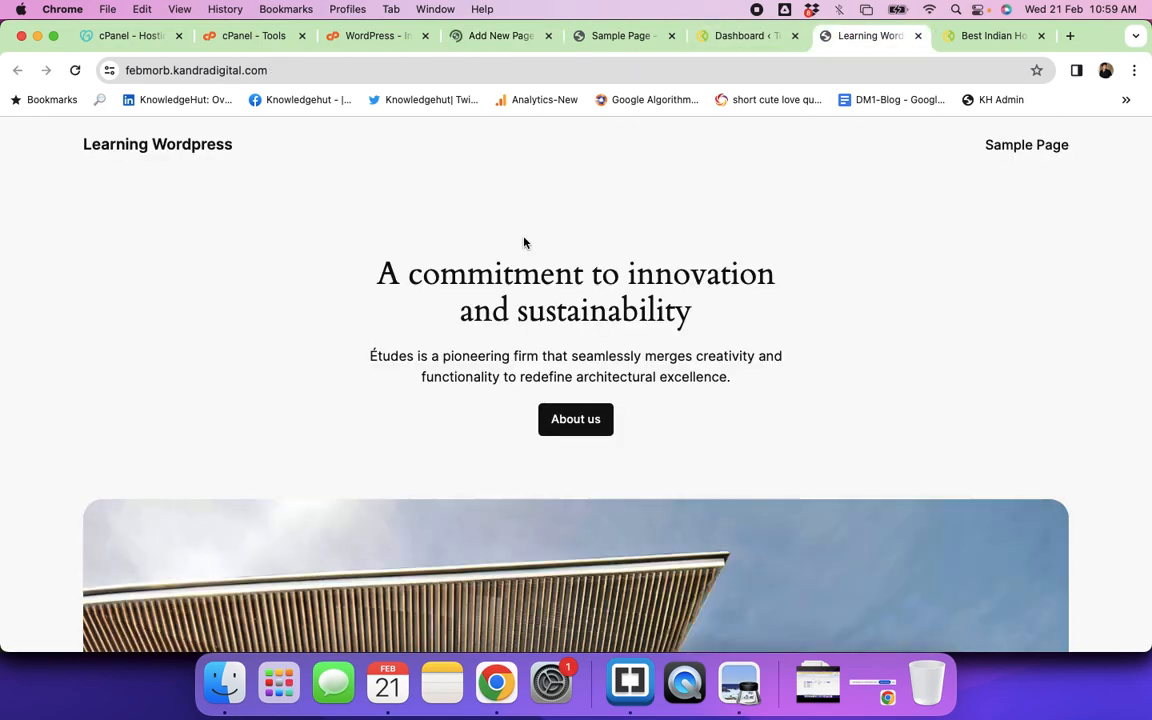
scroll(567, 420, "down", 4)
scroll(567, 420, "down", 10)
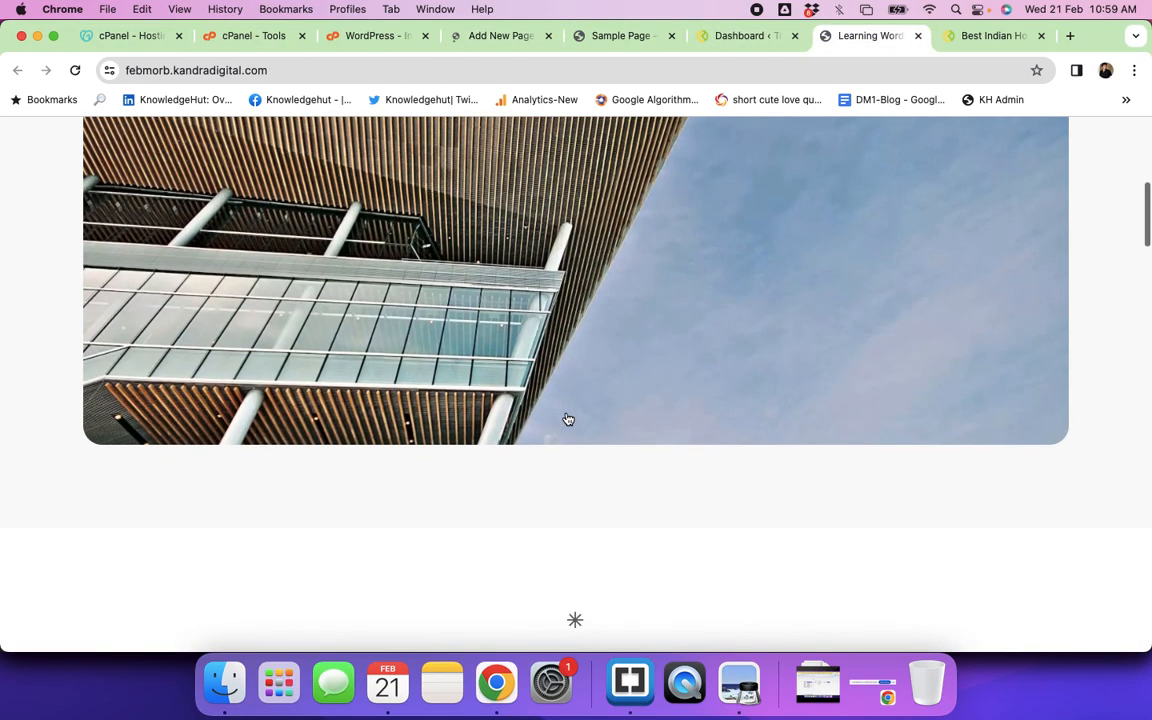
scroll(566, 418, "up", 12)
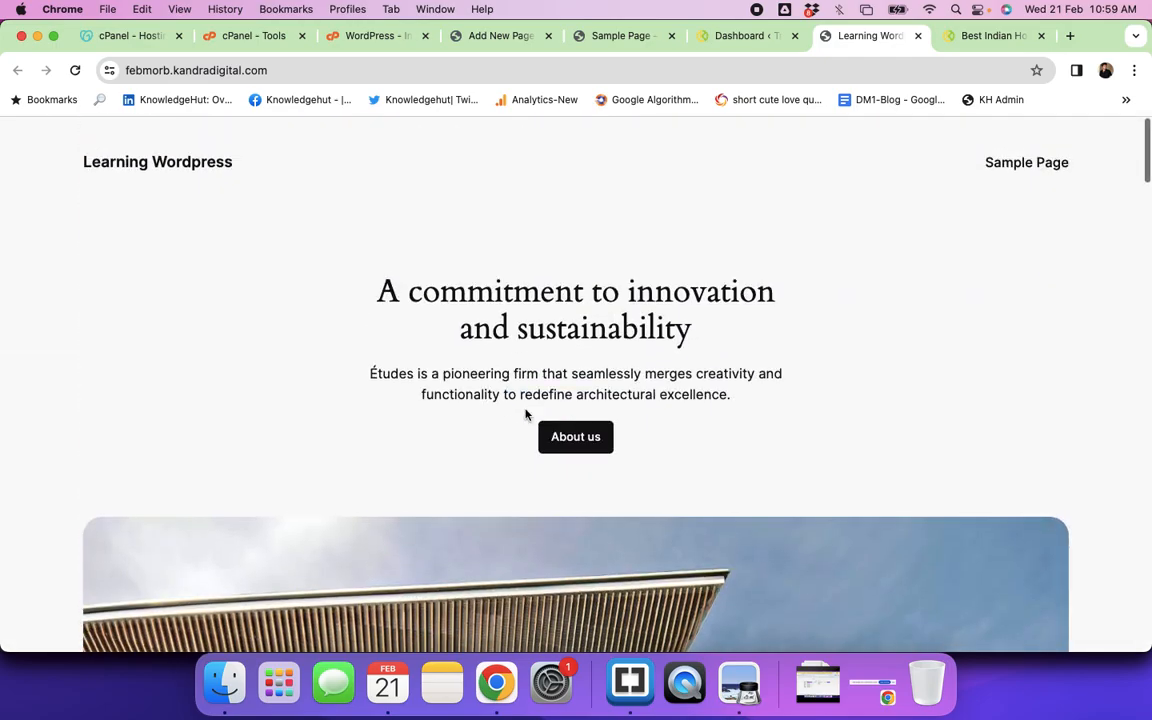
scroll(545, 411, "down", 1)
scroll(690, 437, "down", 3)
scroll(690, 437, "down", 10)
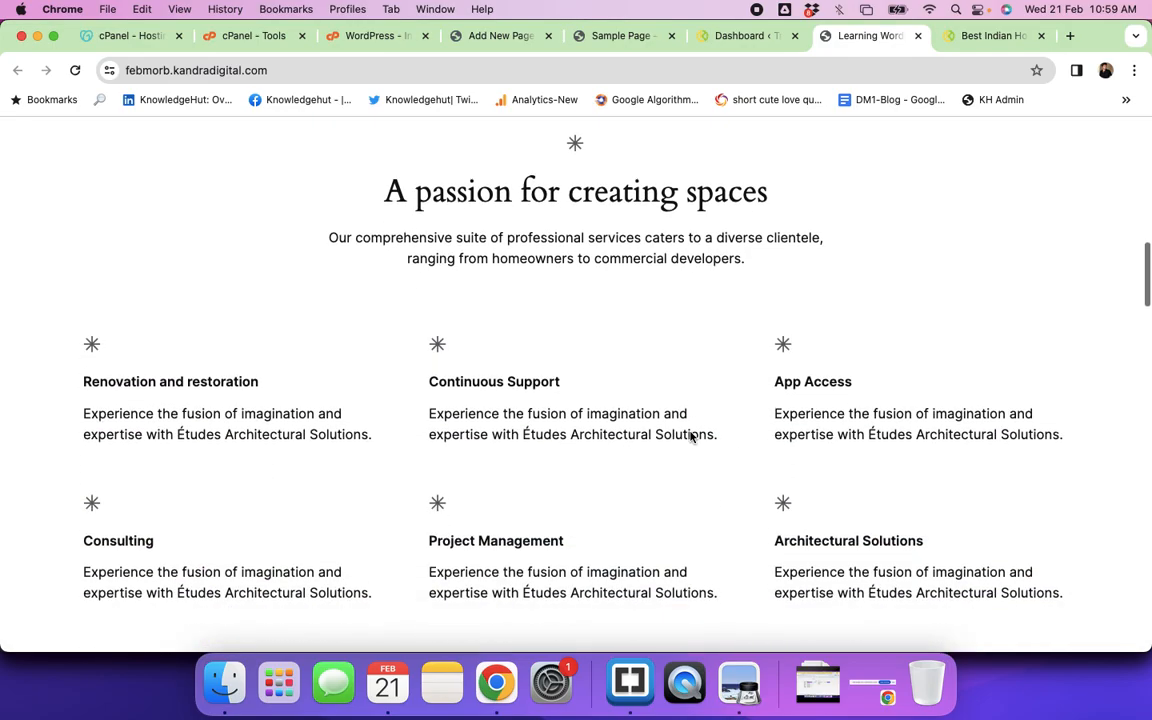
scroll(690, 437, "up", 14)
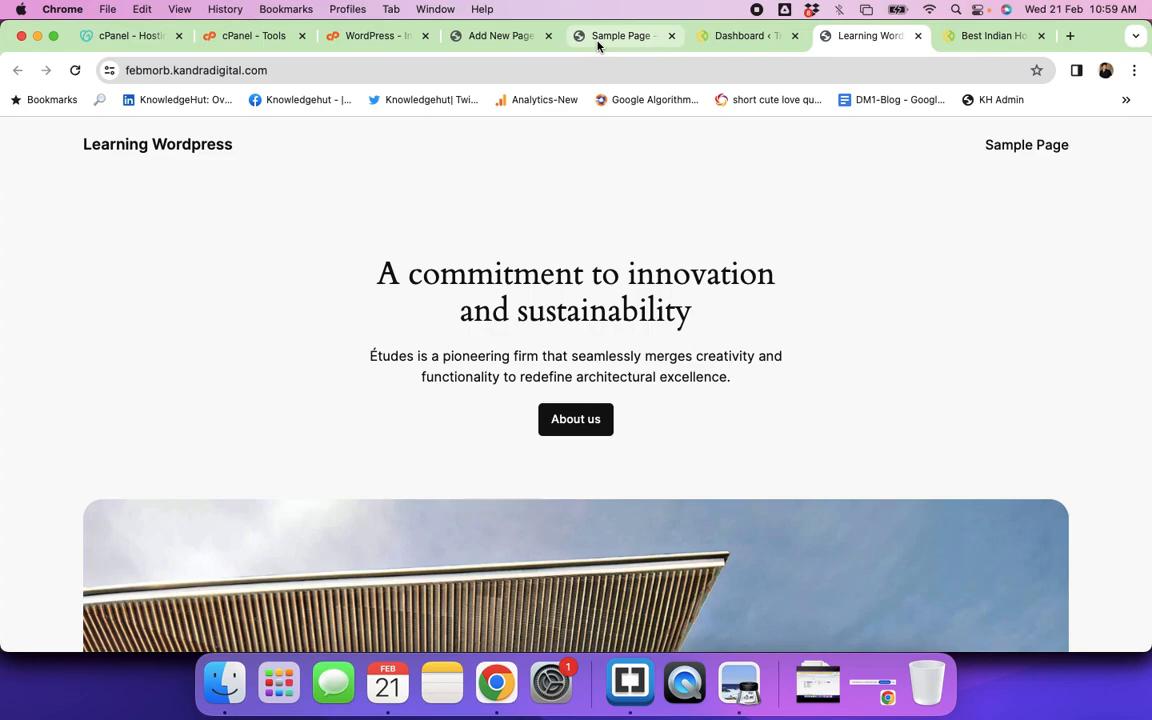
left_click(600, 38)
left_click(500, 36)
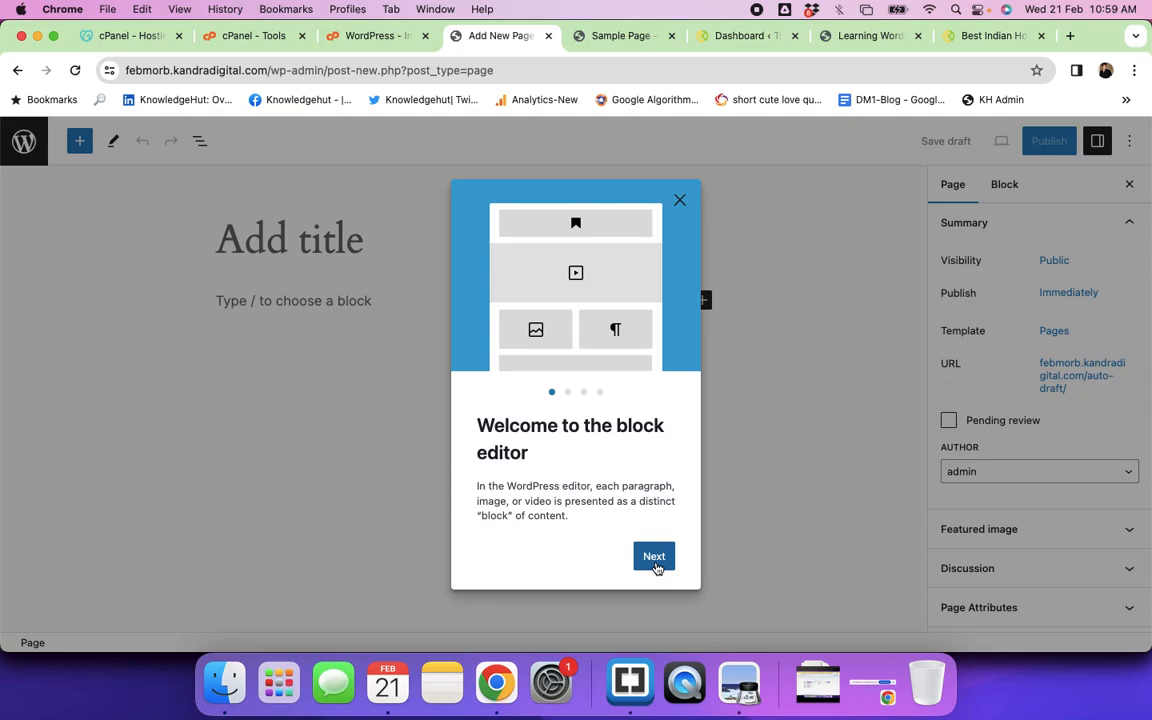
Step: Step through and dismiss the block editor welcome guide and the pattern chooser
left_click(656, 560)
left_click(656, 569)
left_click(657, 566)
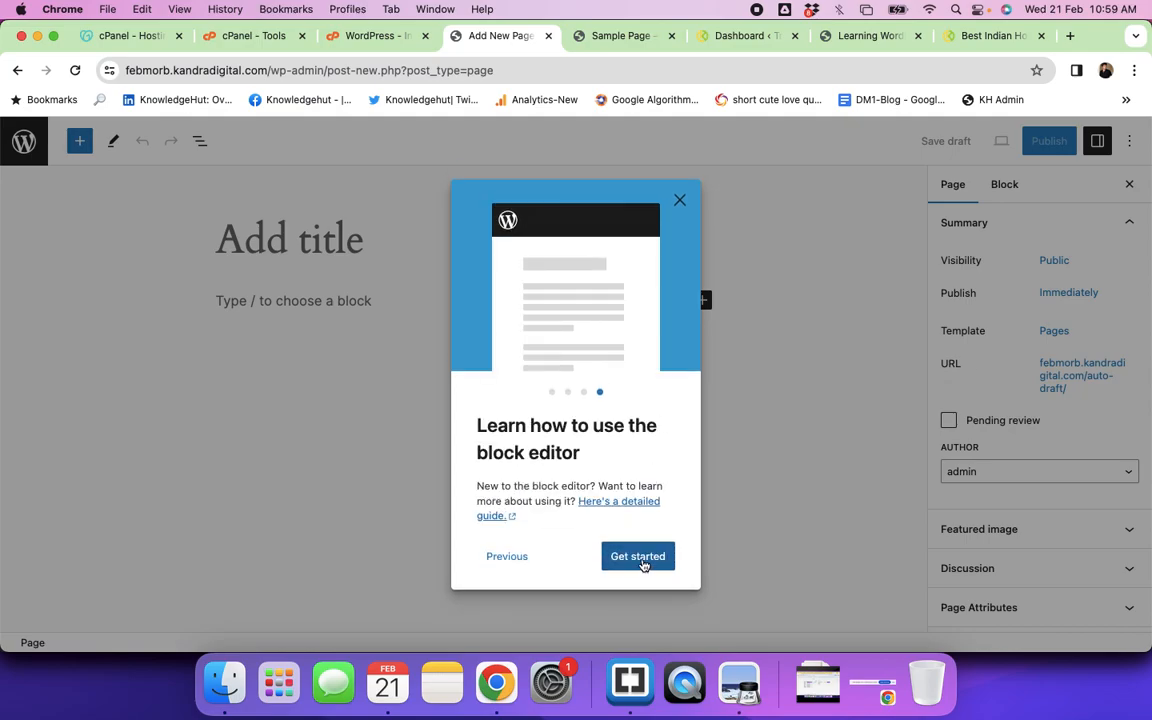
left_click(679, 200)
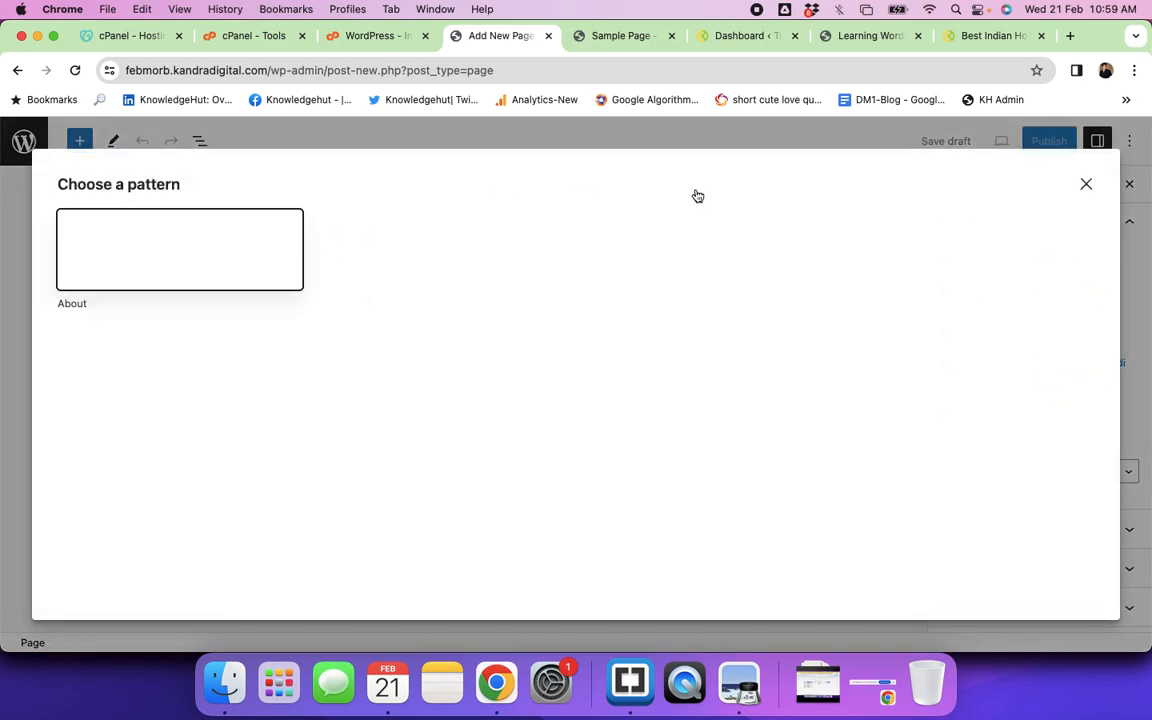
left_click(1086, 186)
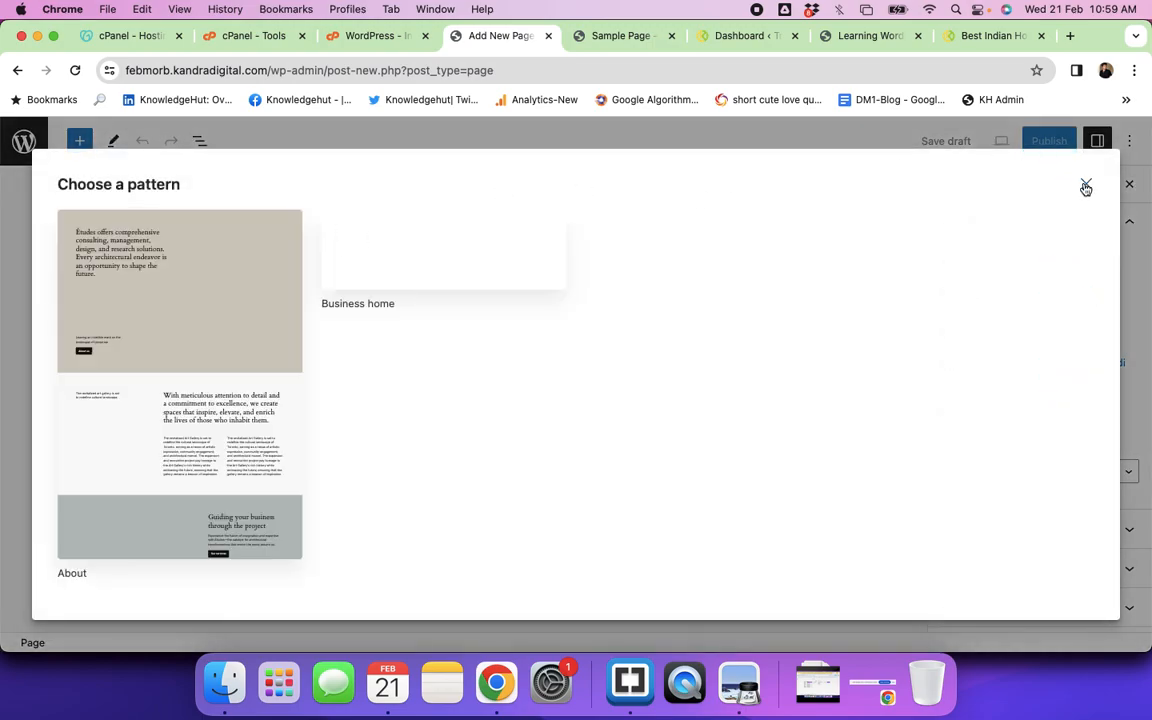
left_click(1086, 186)
Step: Title the page 'Test Page' and type / in the first block to pick a block type
left_click(293, 240)
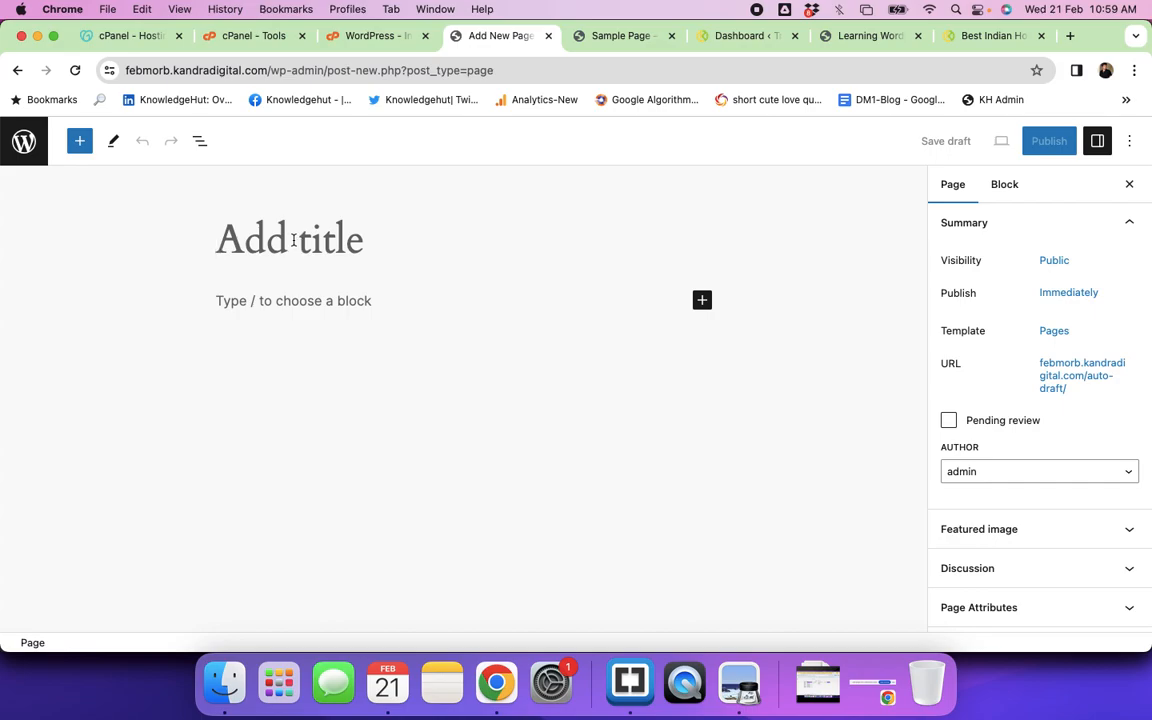
type("Test Page")
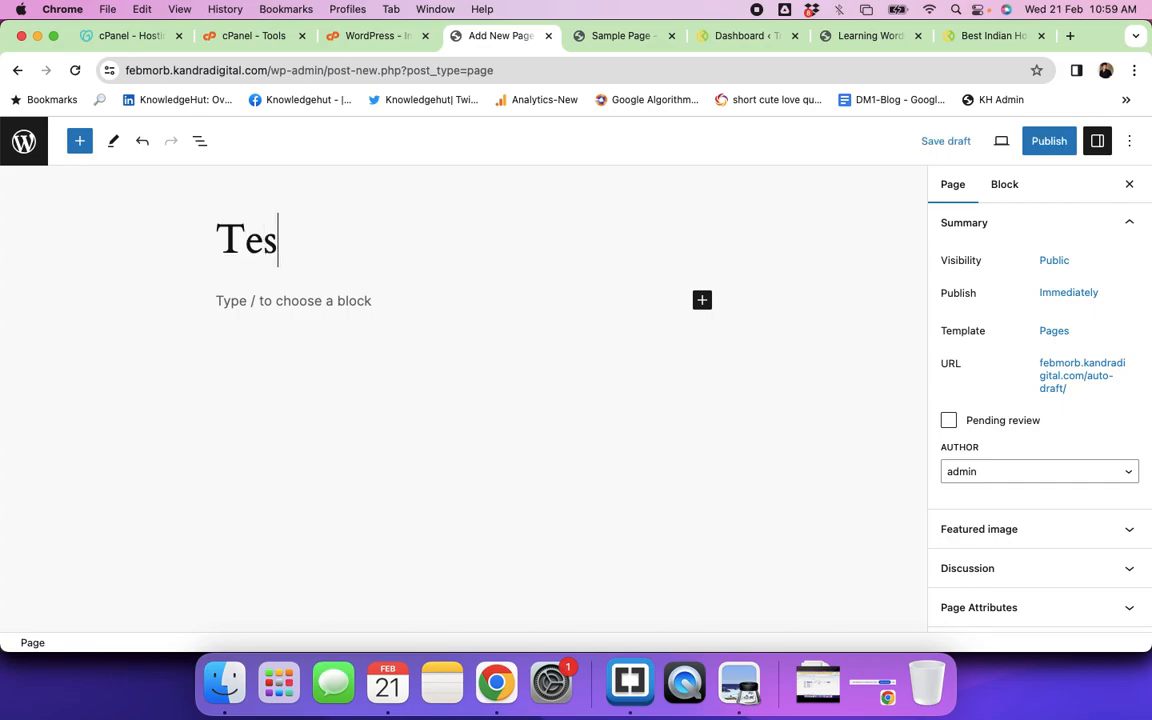
left_click(229, 301)
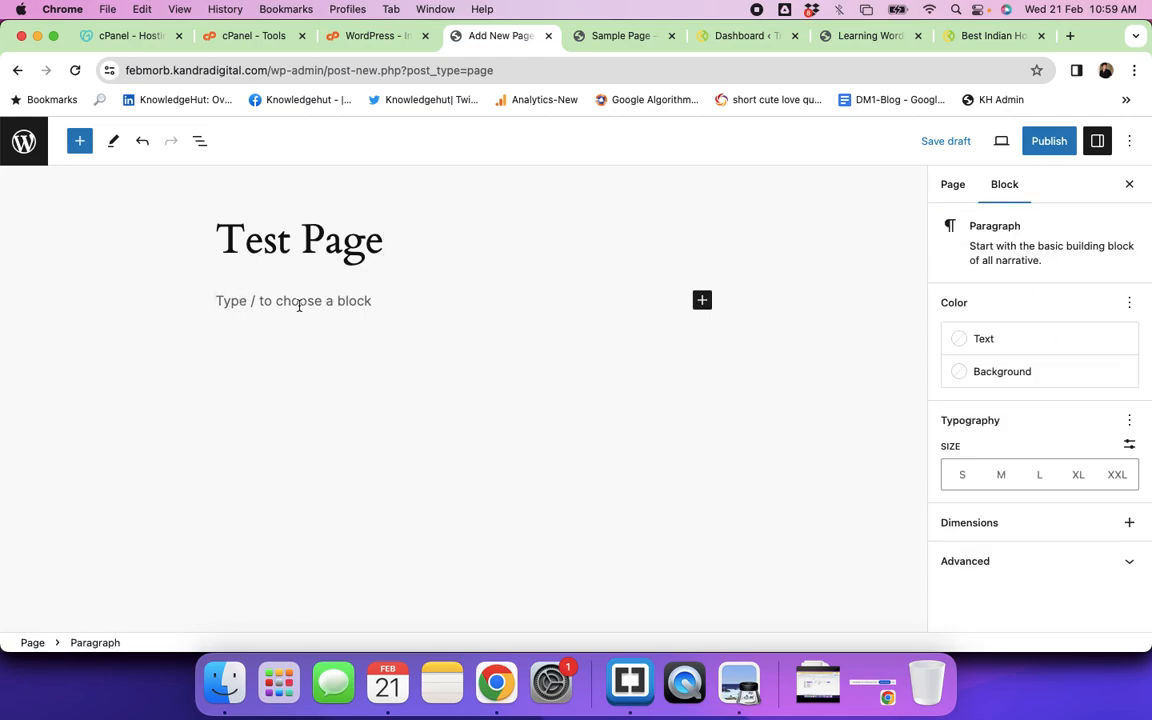
type("/")
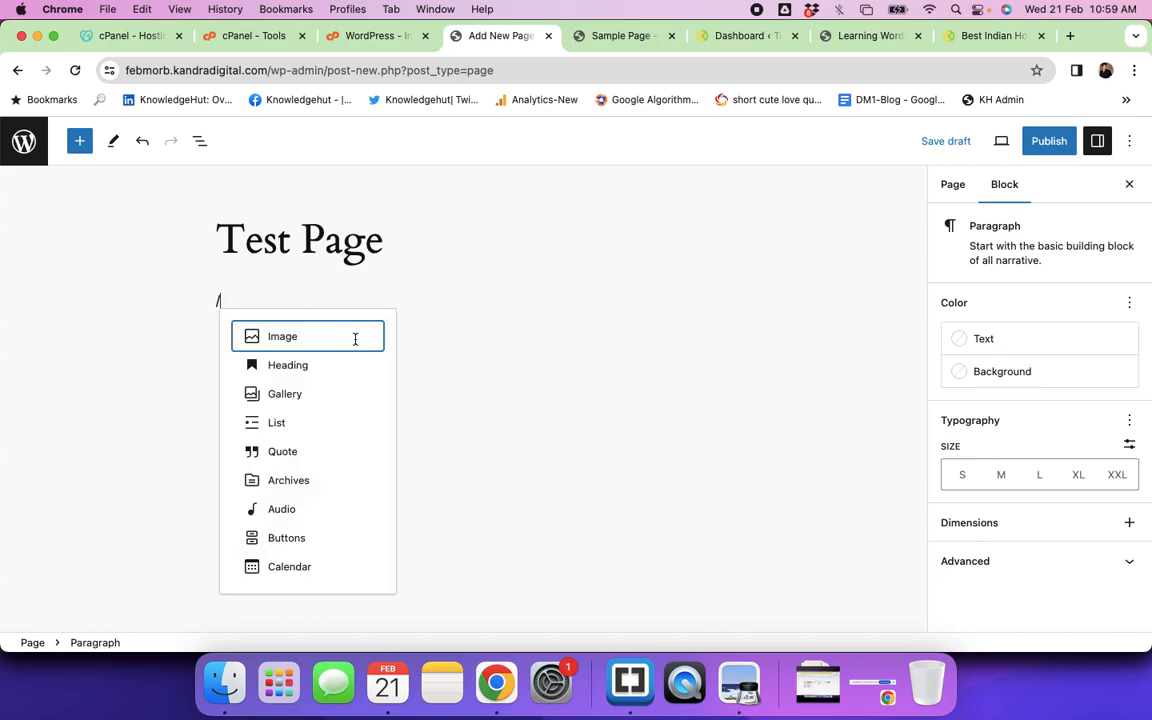
Step: Add an Image block and upload IMG_6467.JPG from Downloads through the Media Library
left_click(291, 339)
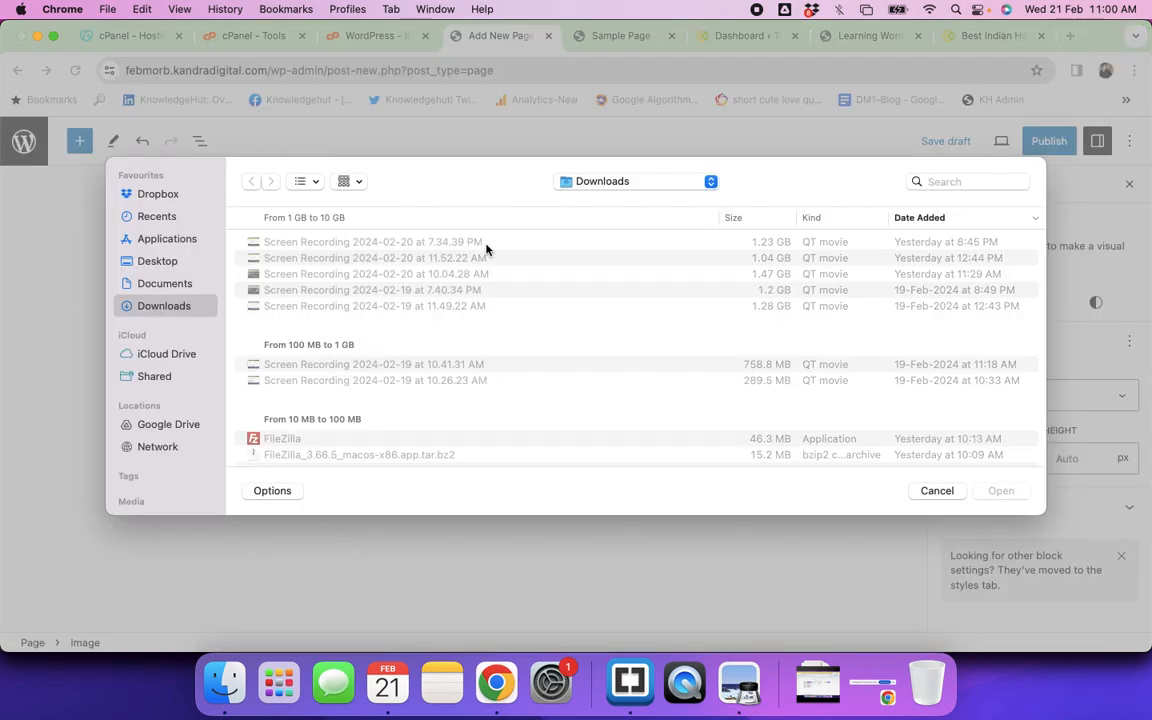
left_click(937, 490)
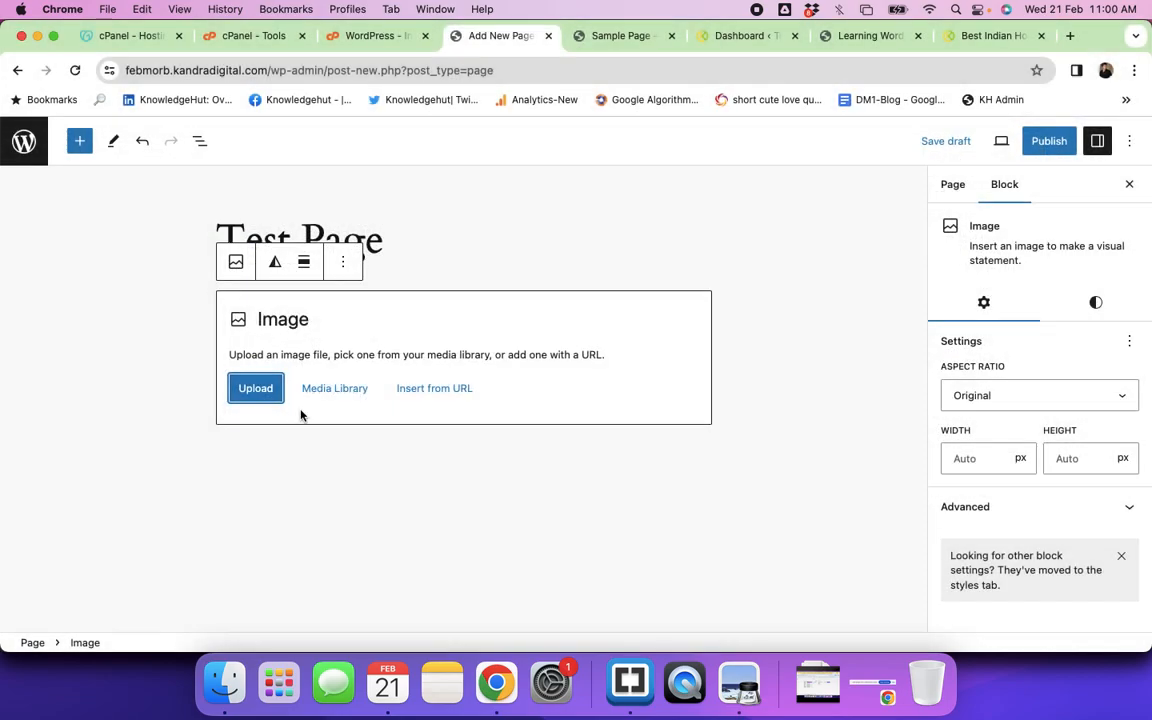
left_click(333, 391)
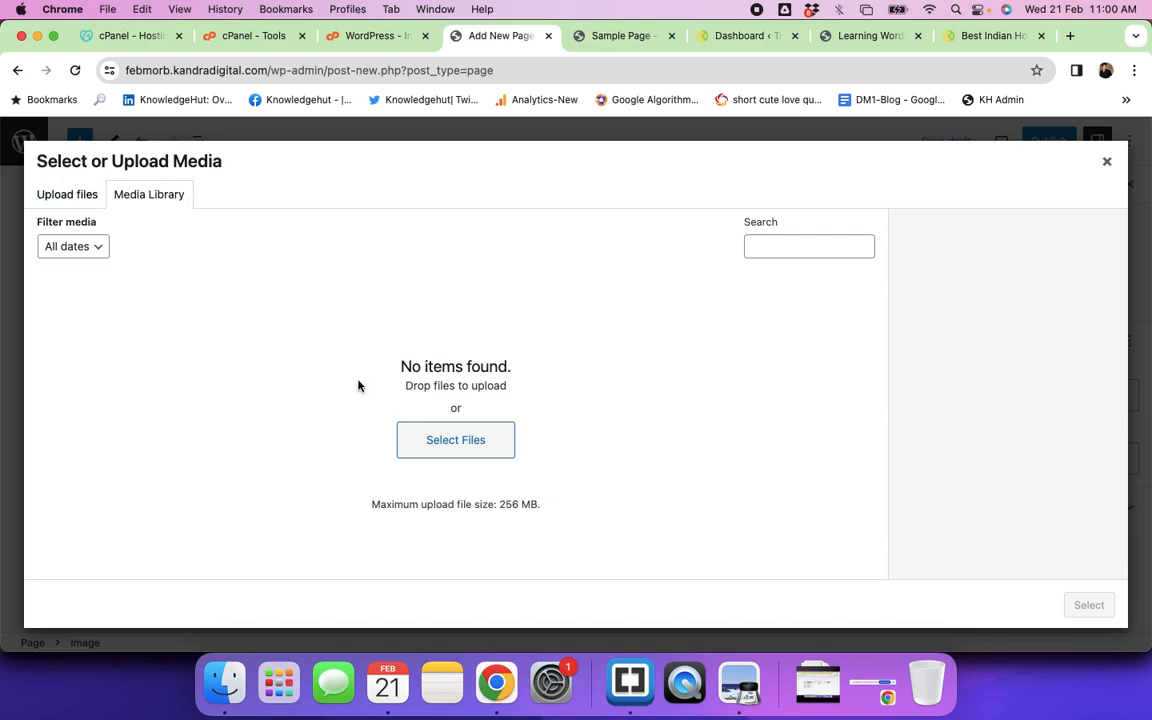
left_click(64, 195)
left_click(578, 408)
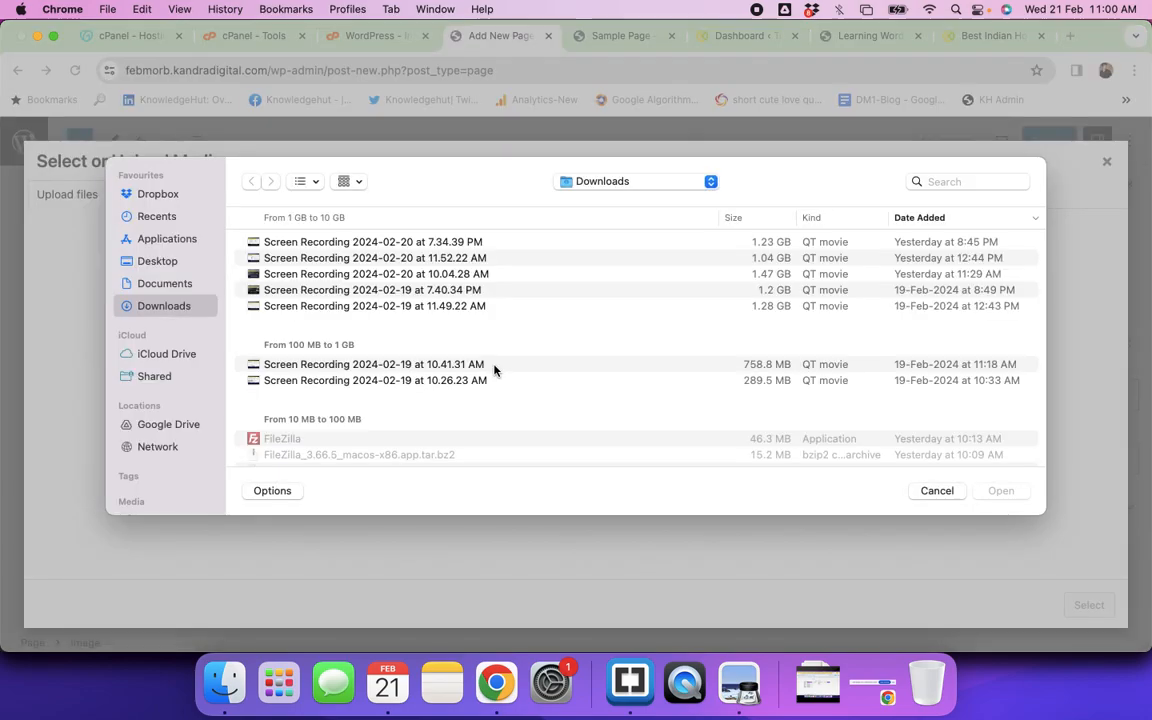
scroll(430, 355, "down", 5)
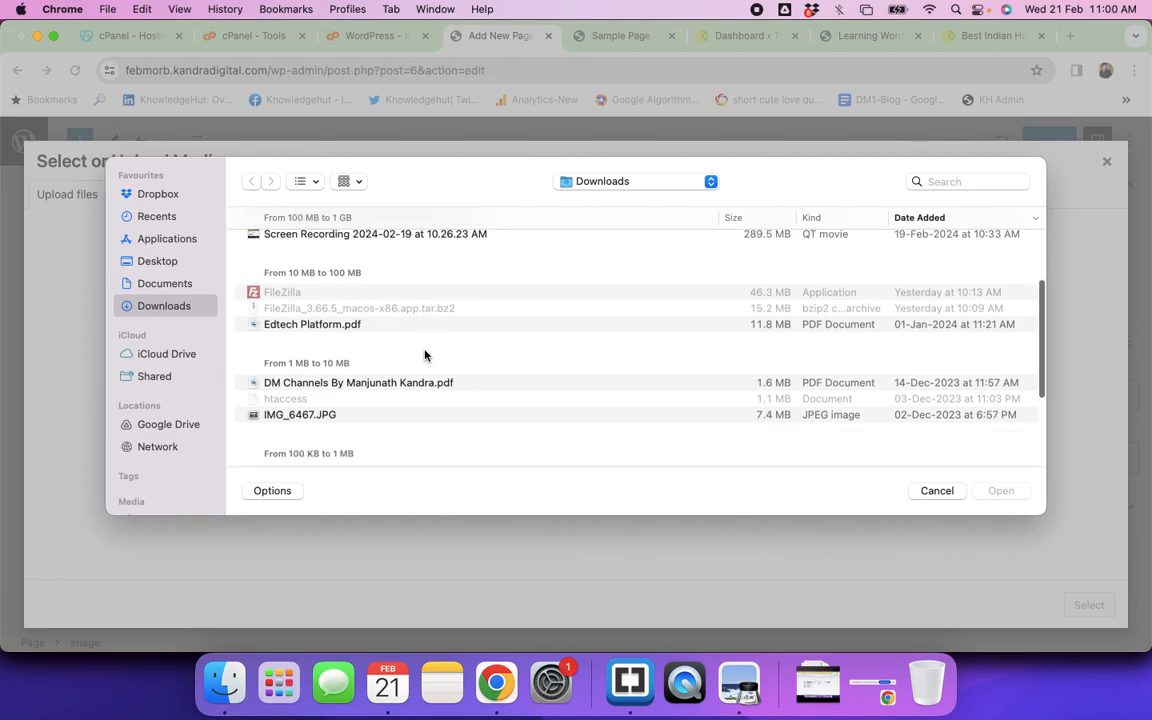
scroll(425, 355, "down", 2)
left_click(302, 341)
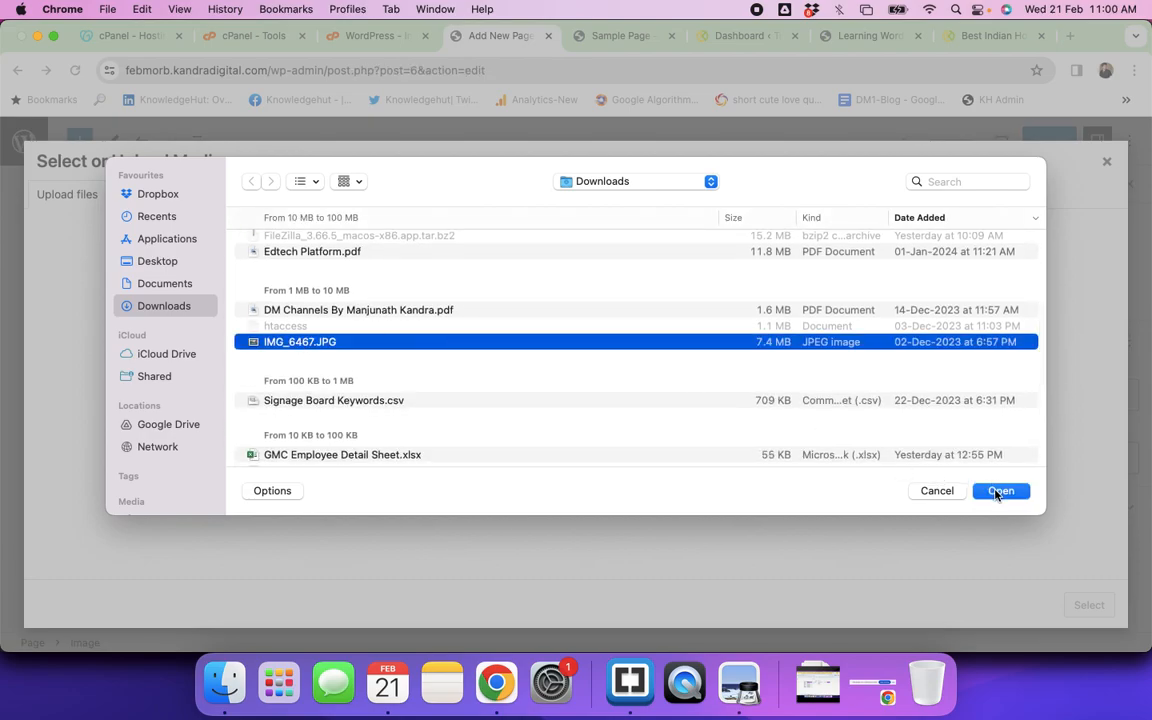
scroll(576, 432, "down", 5)
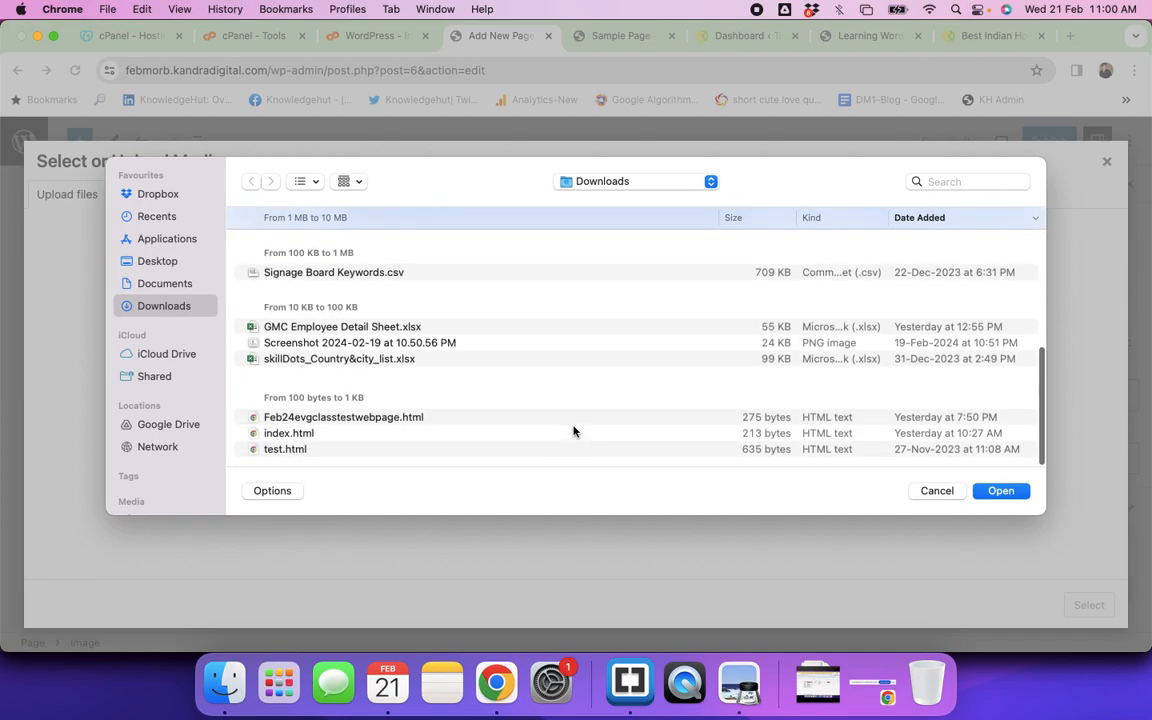
left_click(995, 492)
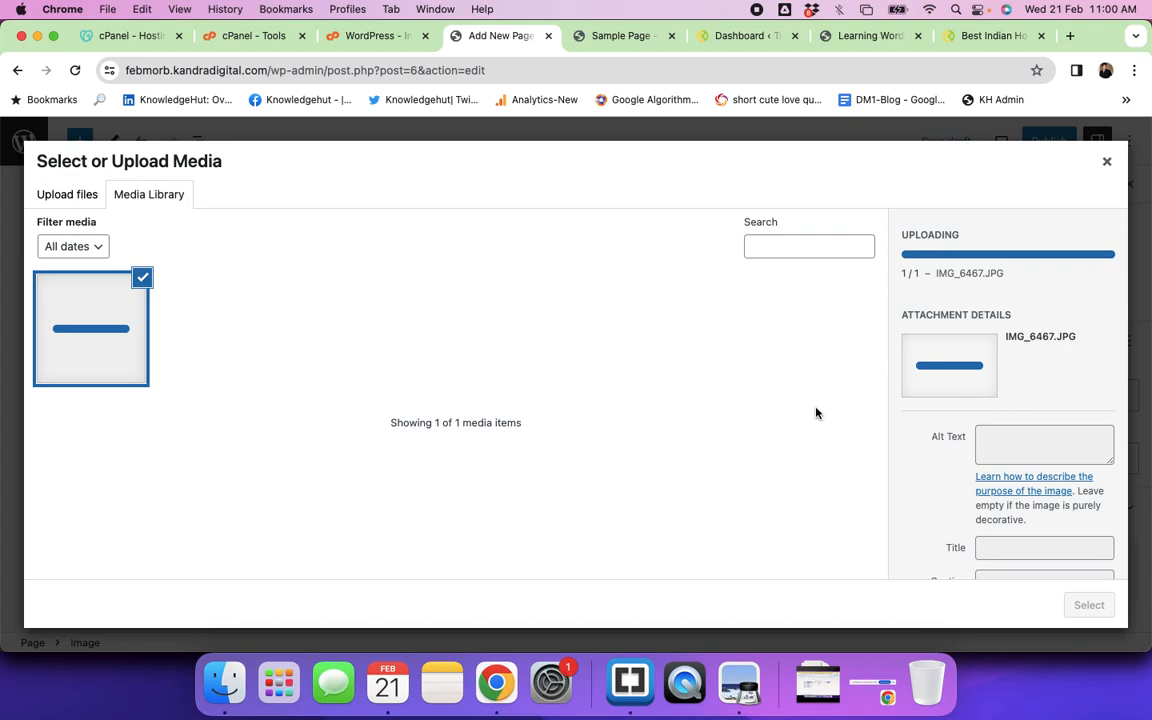
Step: Set the uploaded photo's alt text to 'Trainees'
left_click(1005, 446)
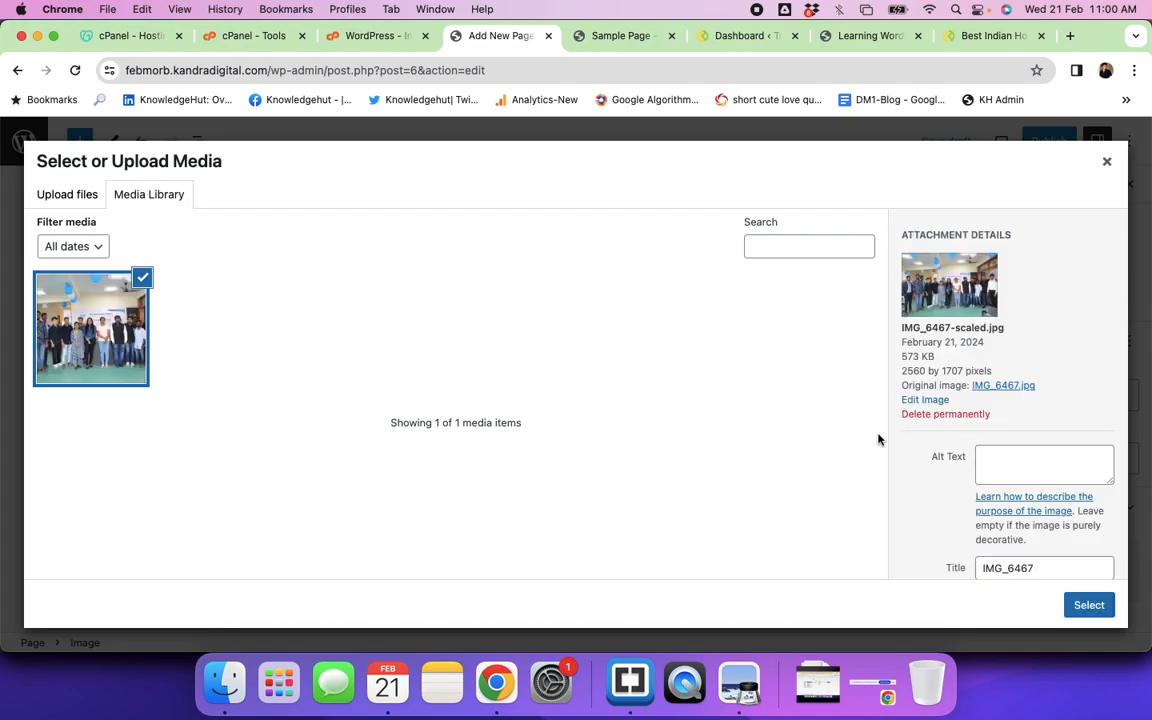
left_click(1004, 465)
type("Team")
key("super+a")
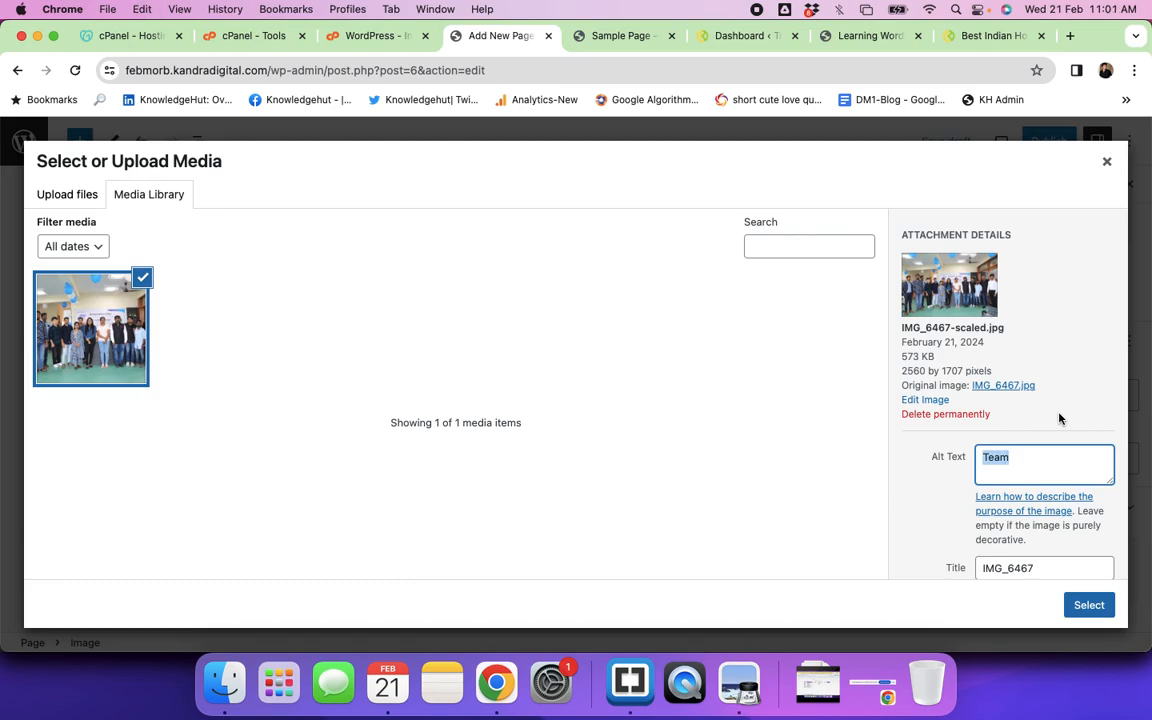
type("Trainee")
key("BackSpace")
scroll(1035, 440, "down", 4)
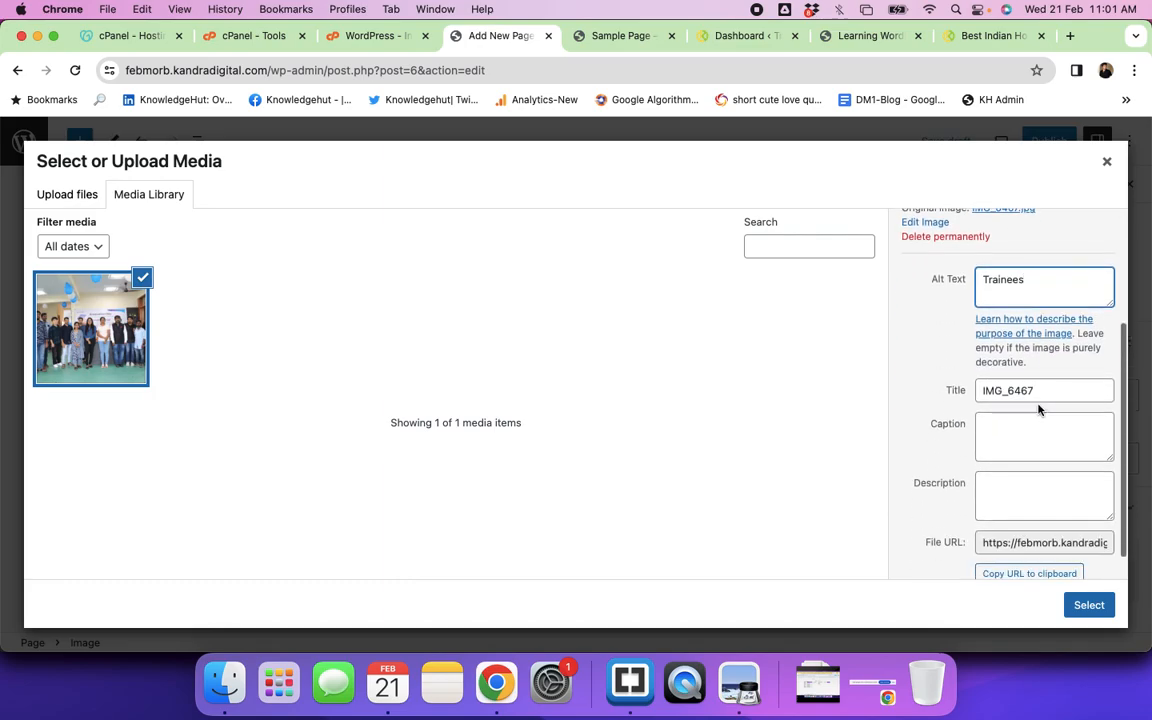
Step: Title the photo 'Batch 0012', caption it 'Graduation Day', and insert it into the page
double_click(1040, 392)
type("Batch 0012")
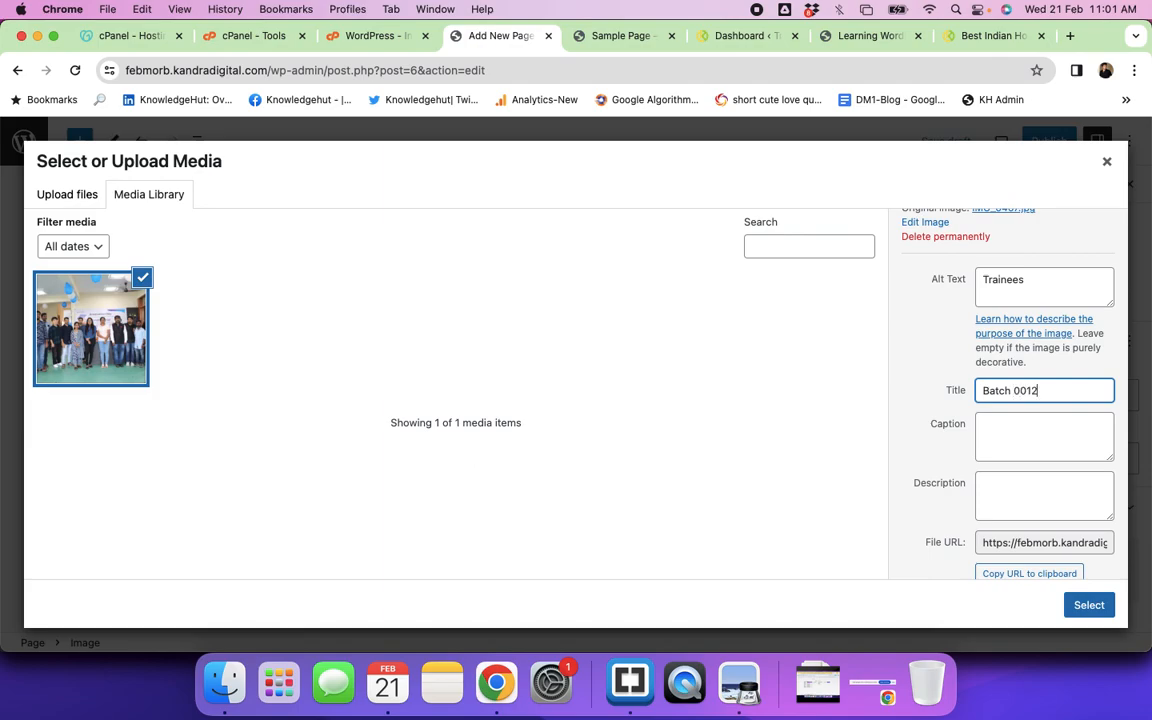
left_click(1000, 430)
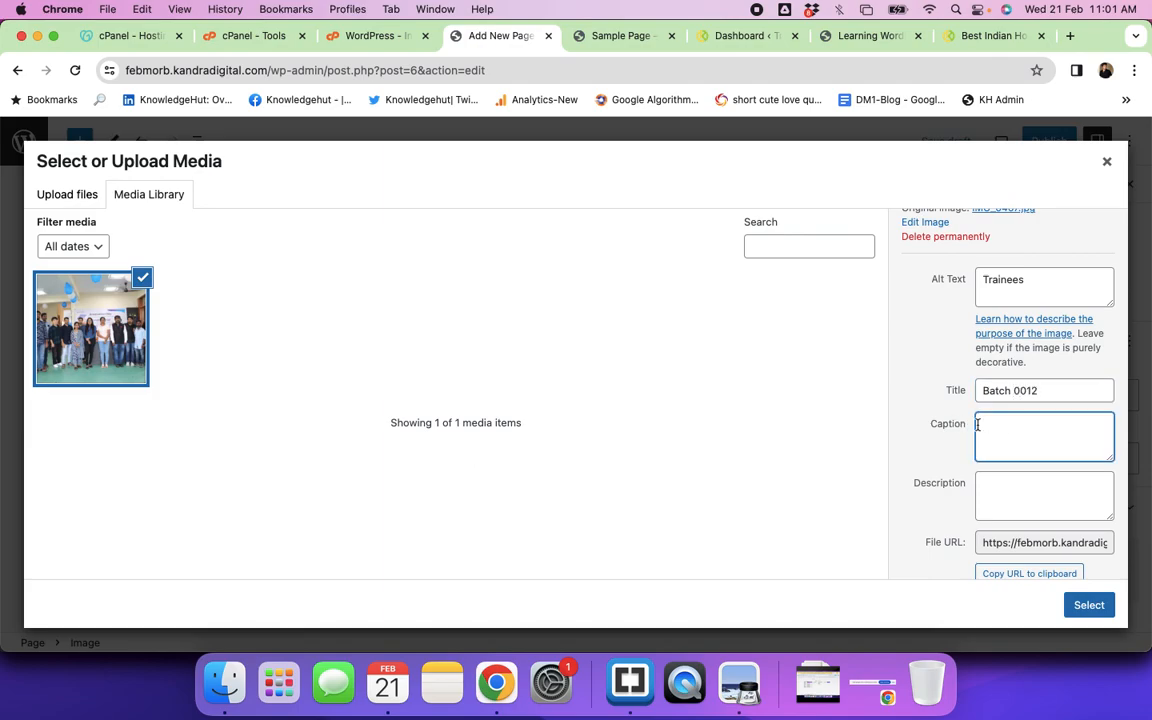
type("Graduation Day")
scroll(990, 489, "down", 2)
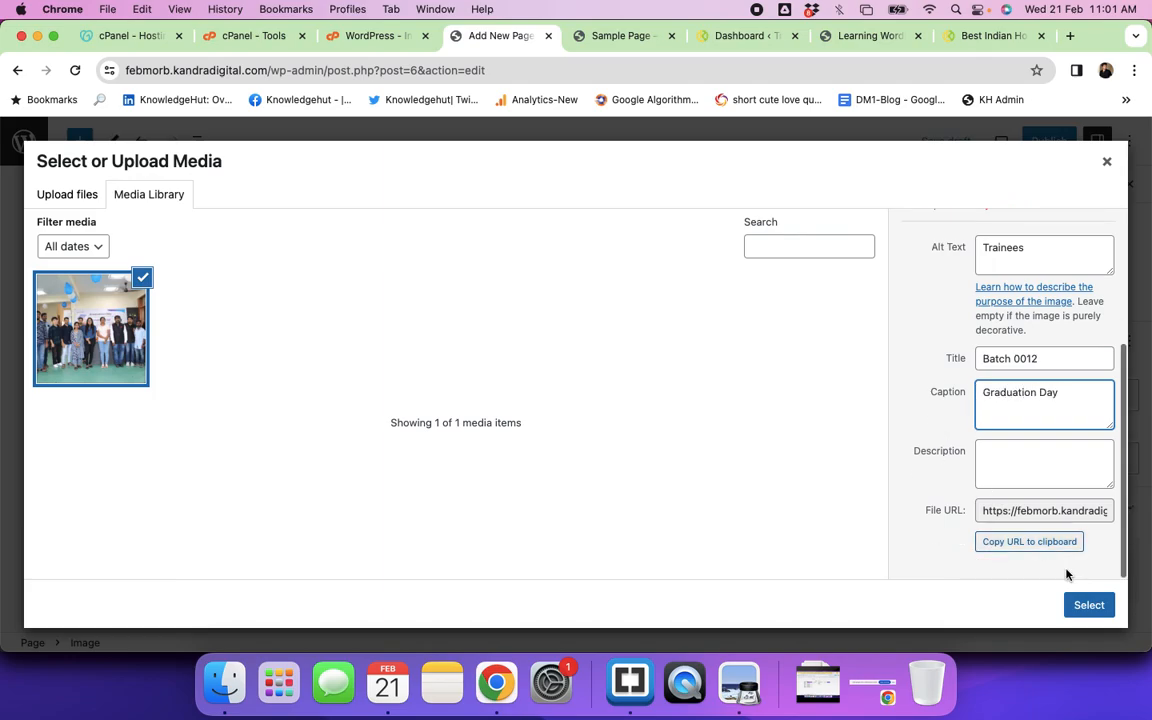
left_click(1097, 607)
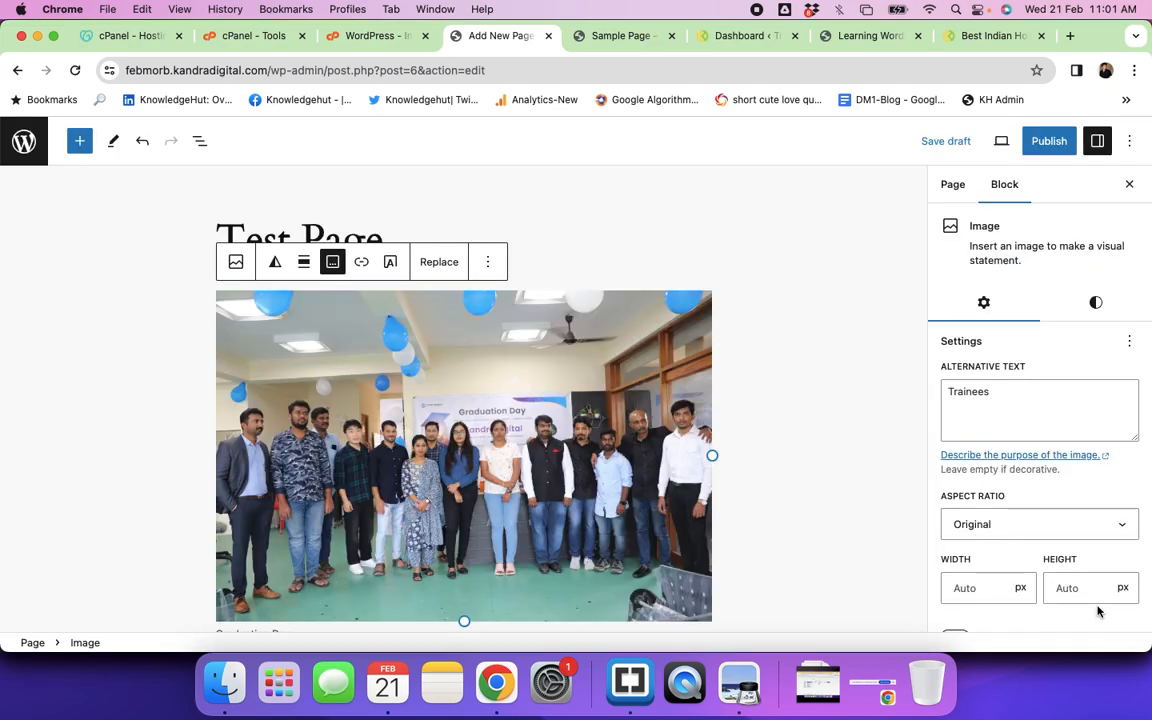
scroll(549, 463, "down", 3)
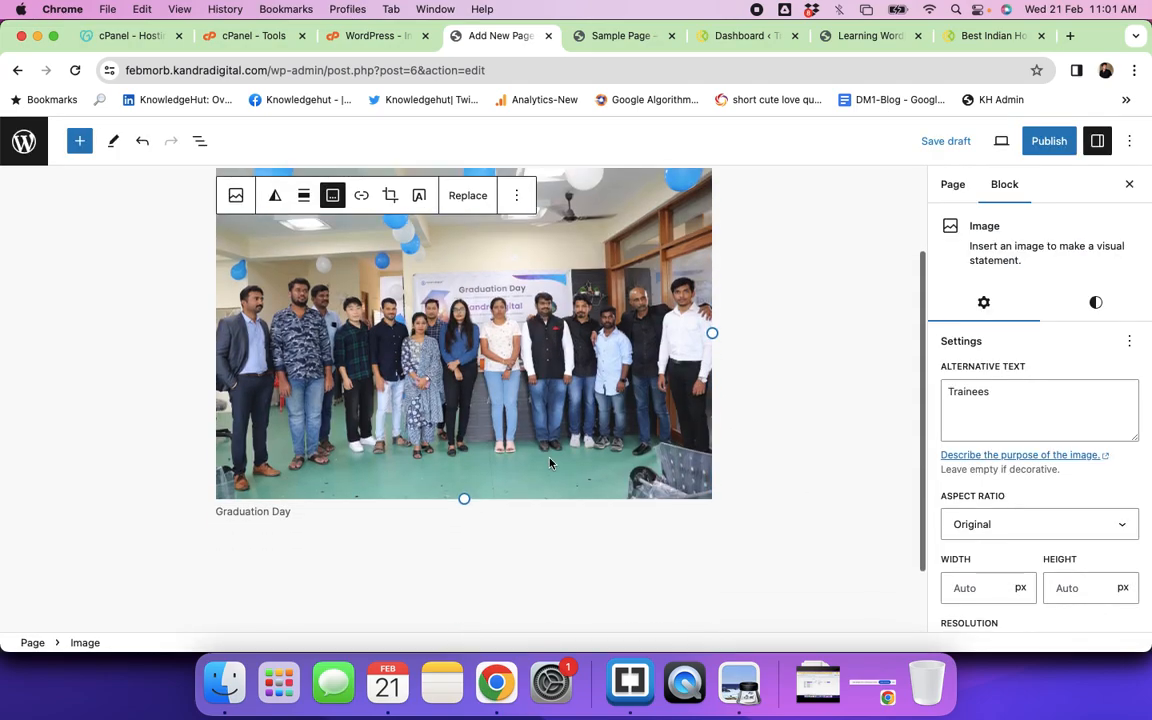
scroll(675, 436, "down", 2)
scroll(675, 436, "up", 3)
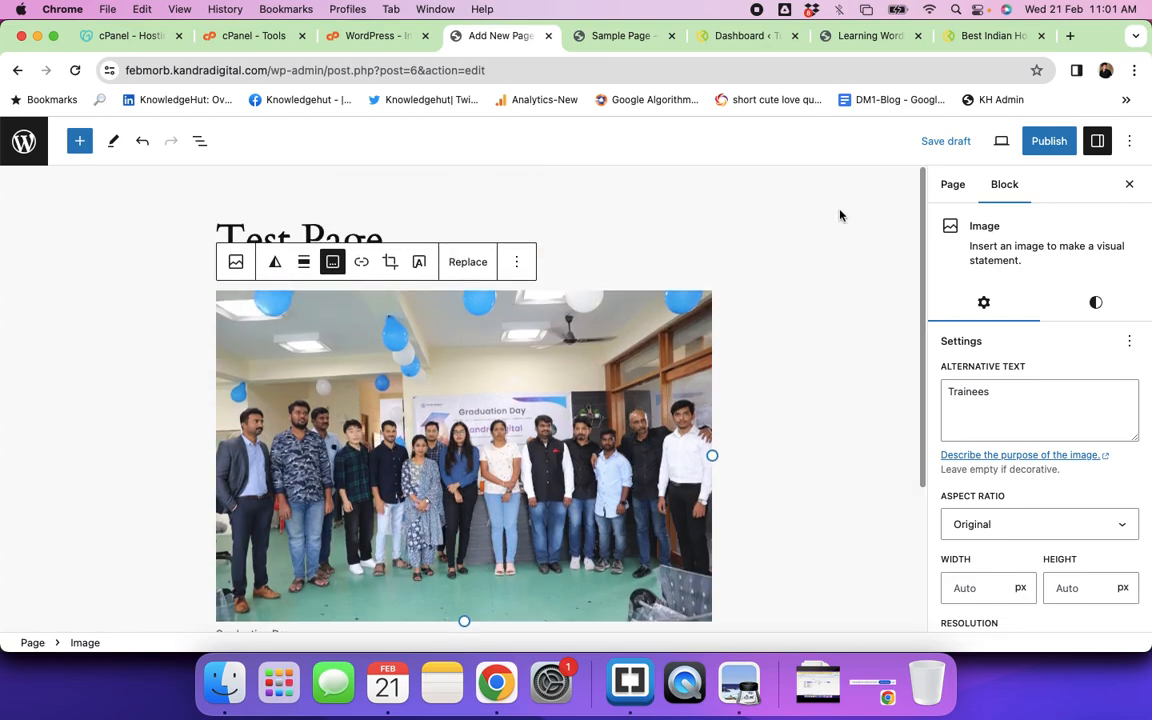
Step: Switch the page template to 'Page with wide Image'
left_click(954, 185)
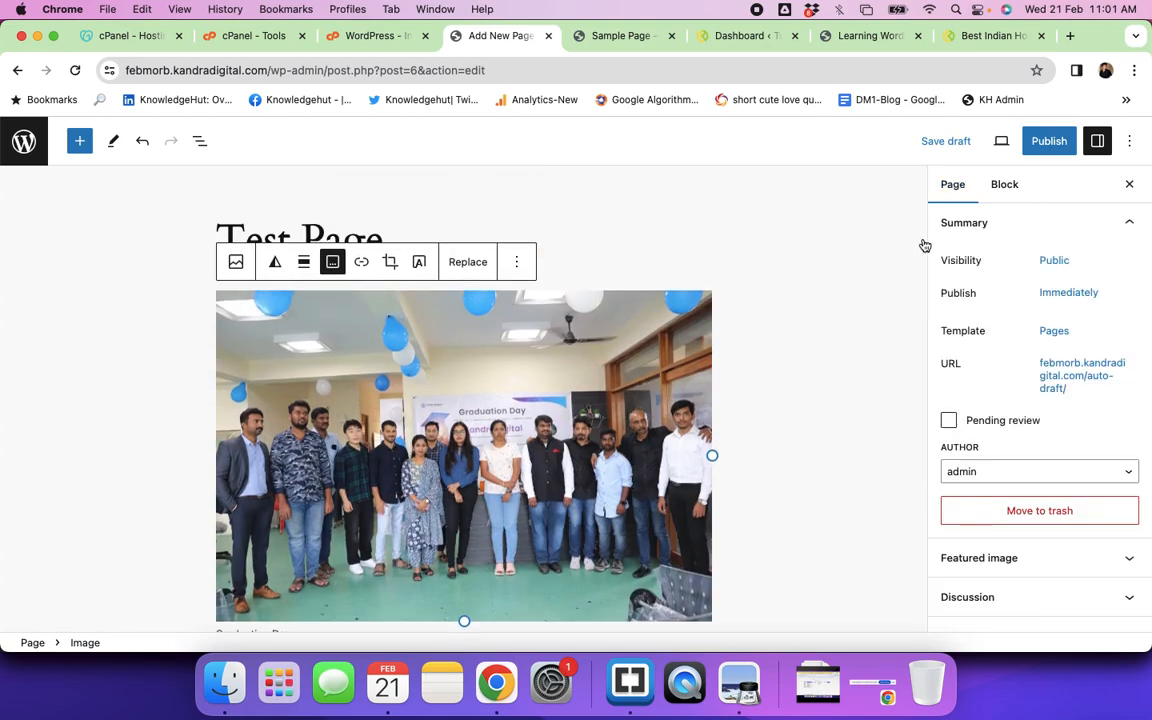
left_click(1056, 335)
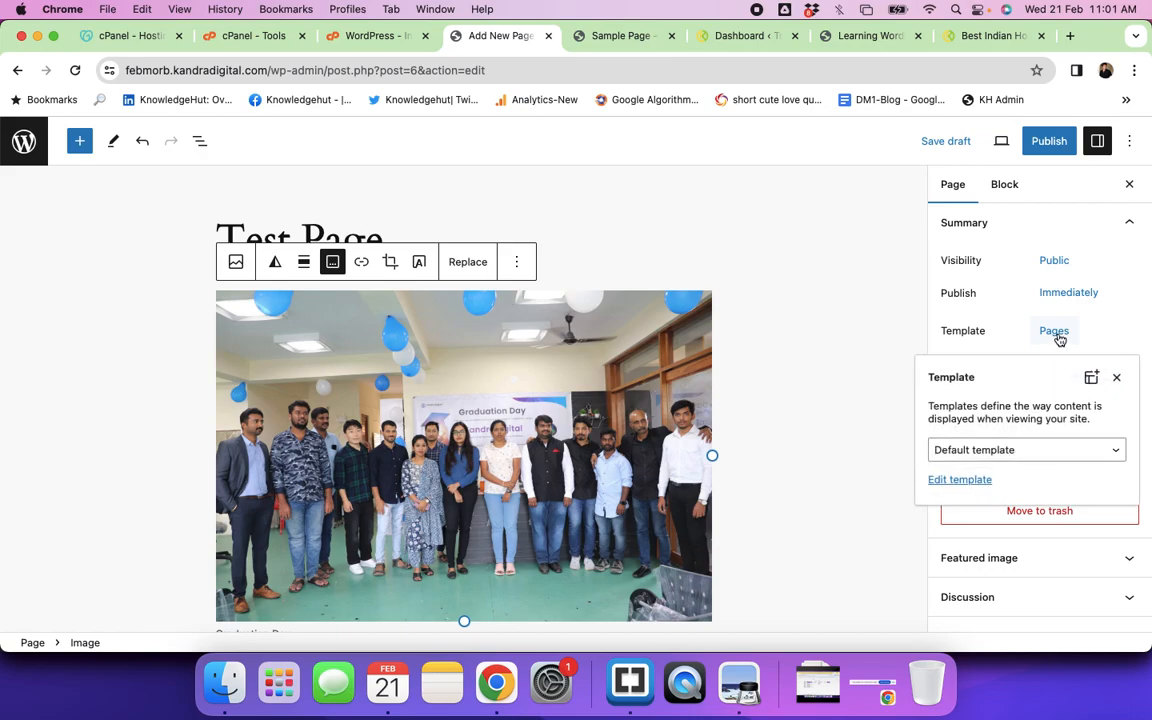
left_click(1080, 452)
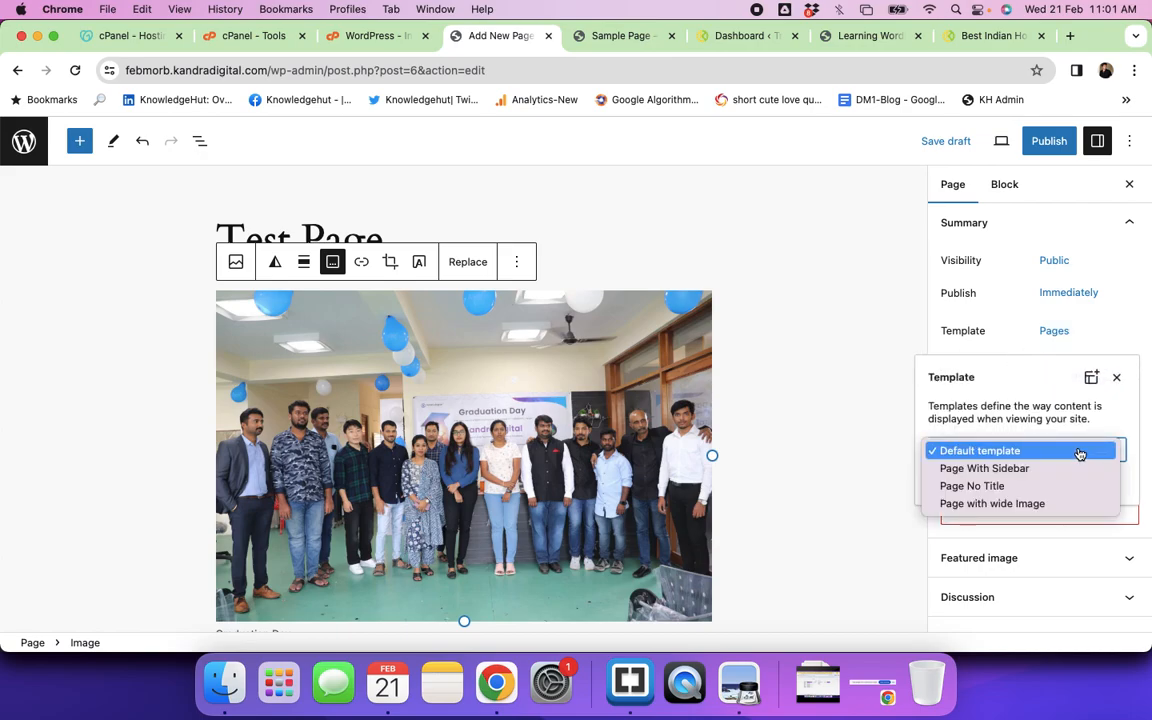
left_click(1006, 504)
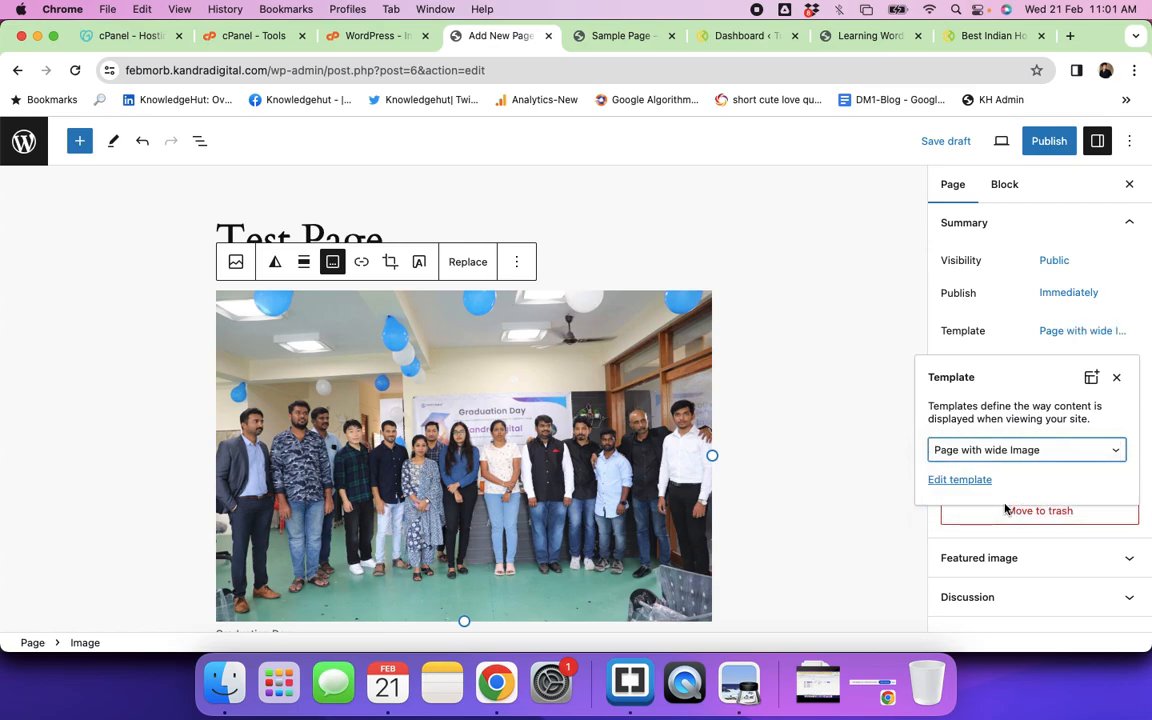
Step: Publish Test Page and copy its page address
left_click(1049, 145)
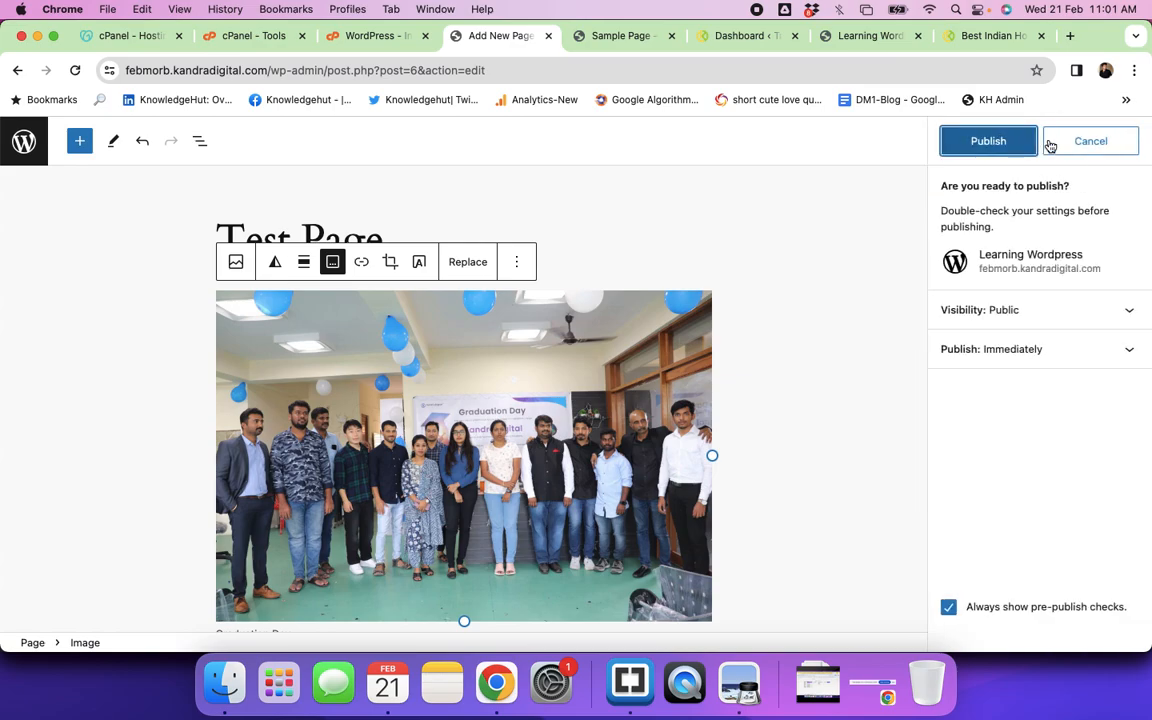
left_click(986, 143)
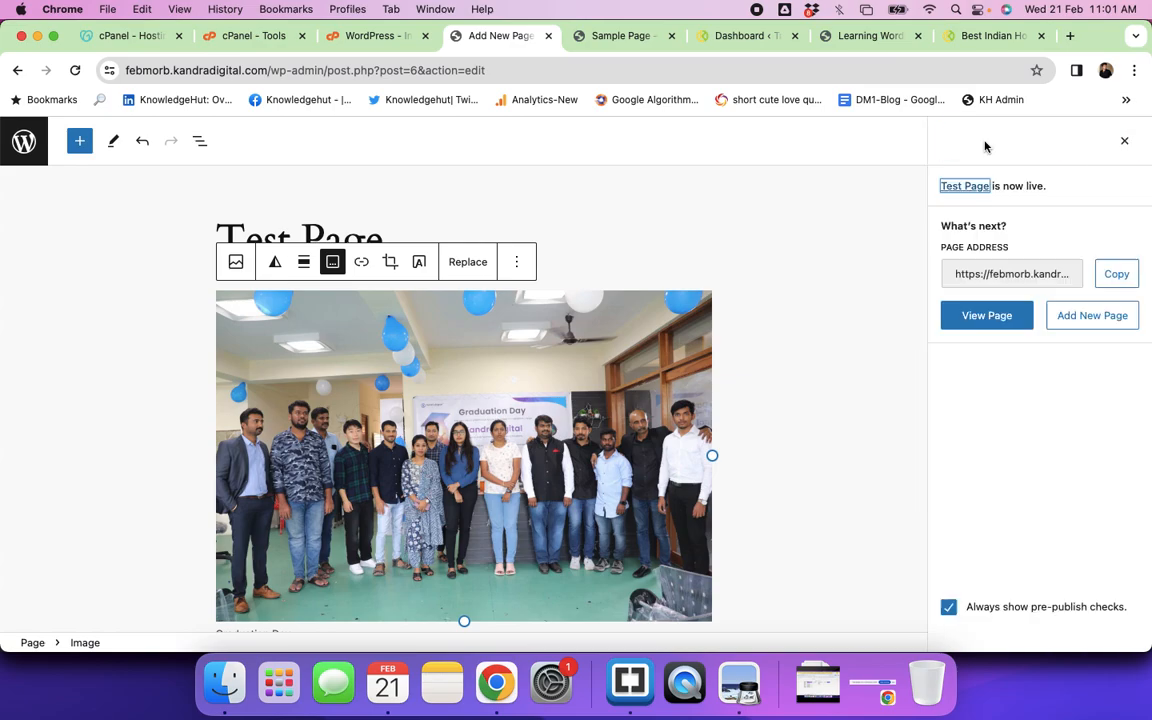
left_click(1118, 275)
Step: Open the published Test Page in a new tab, compare it with the Sample Page, and return to the editor
left_click(1069, 36)
key("super+v")
key("Return")
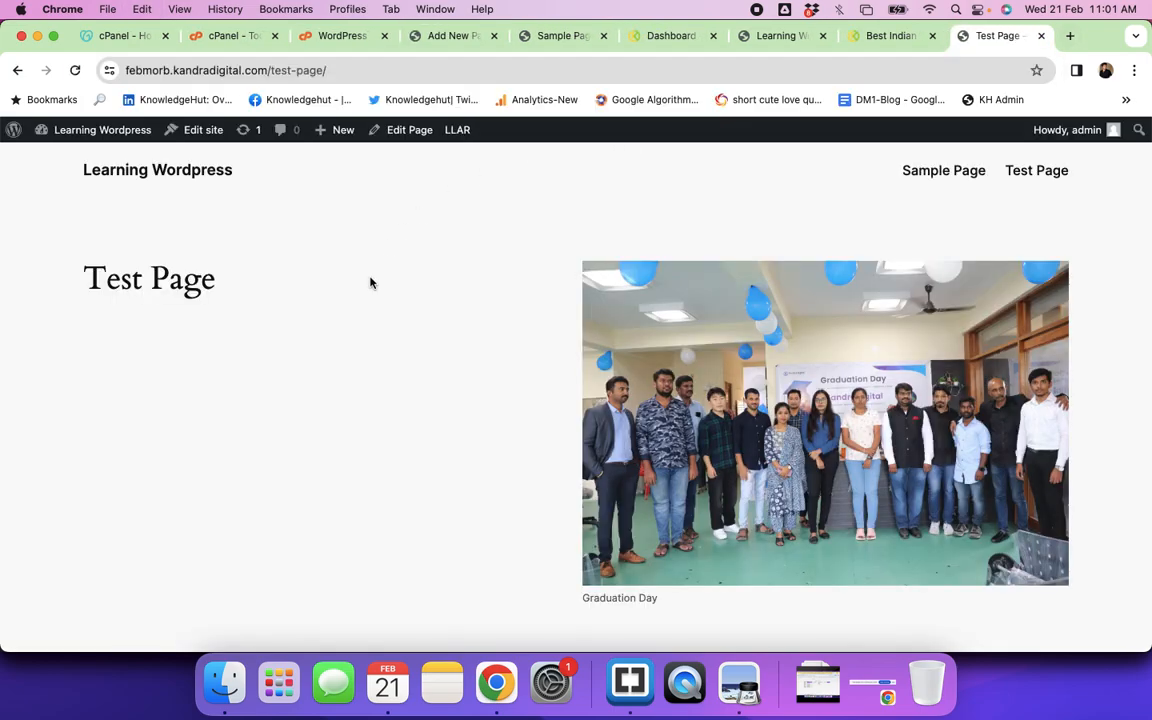
scroll(414, 325, "down", 5)
scroll(414, 334, "up", 10)
left_click(543, 40)
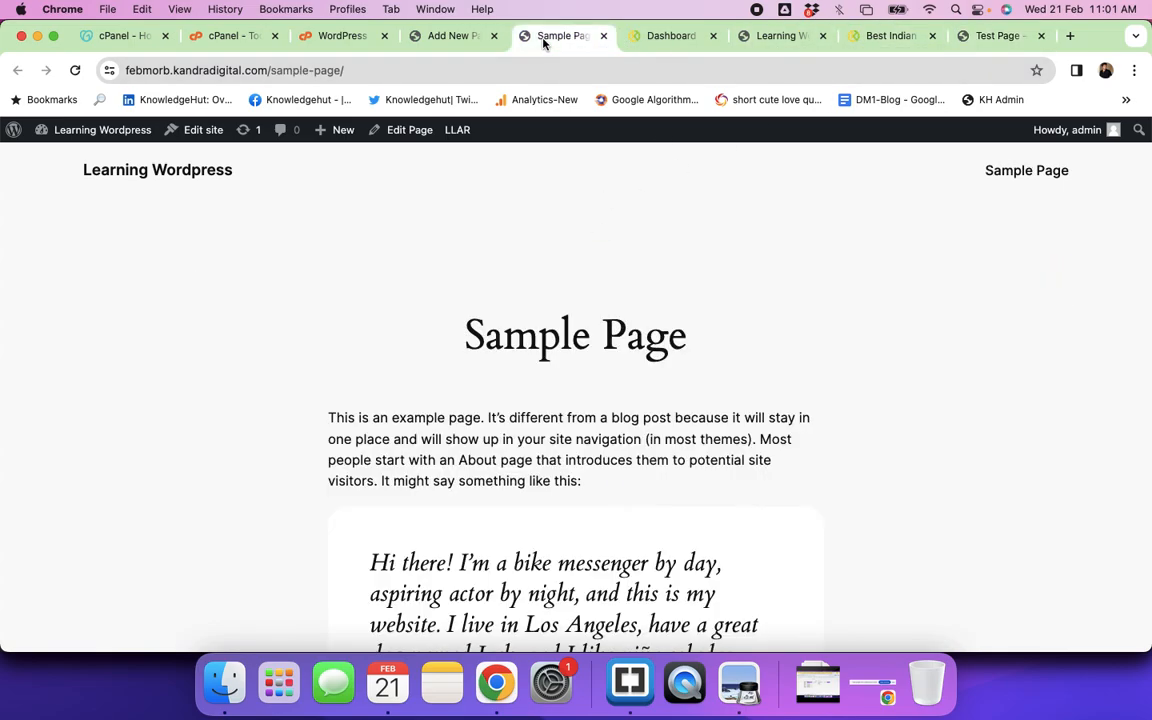
left_click(432, 40)
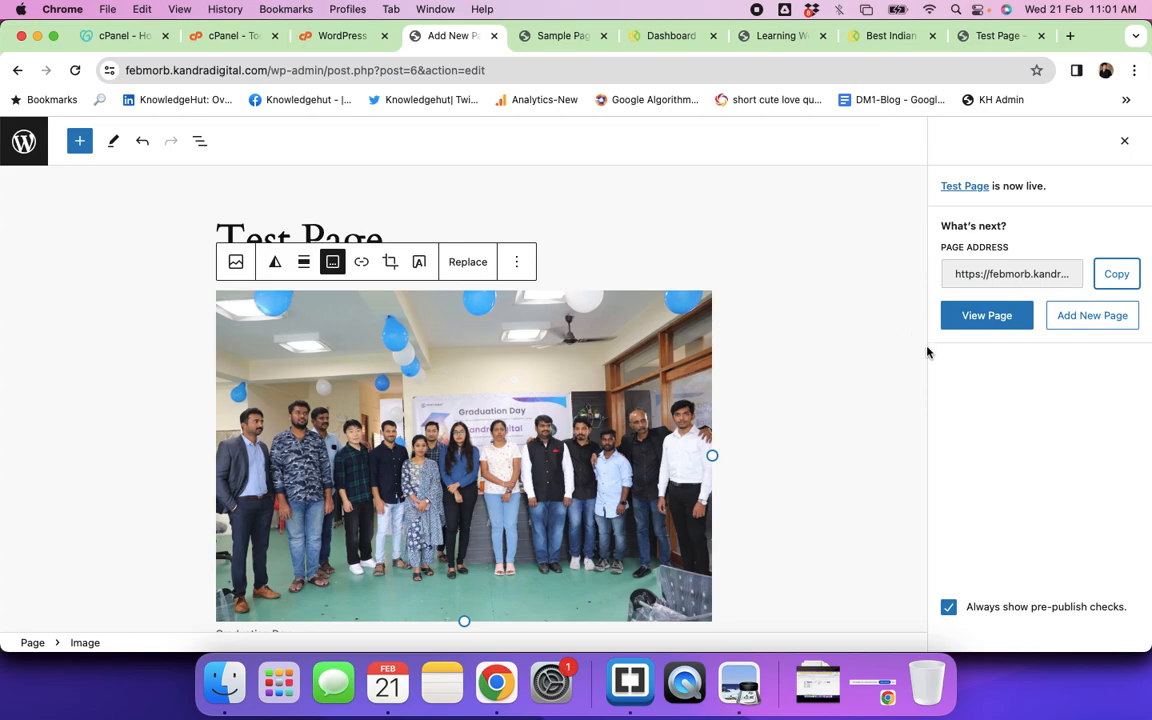
Step: Change the page template back to Default template and save the update
left_click(1123, 145)
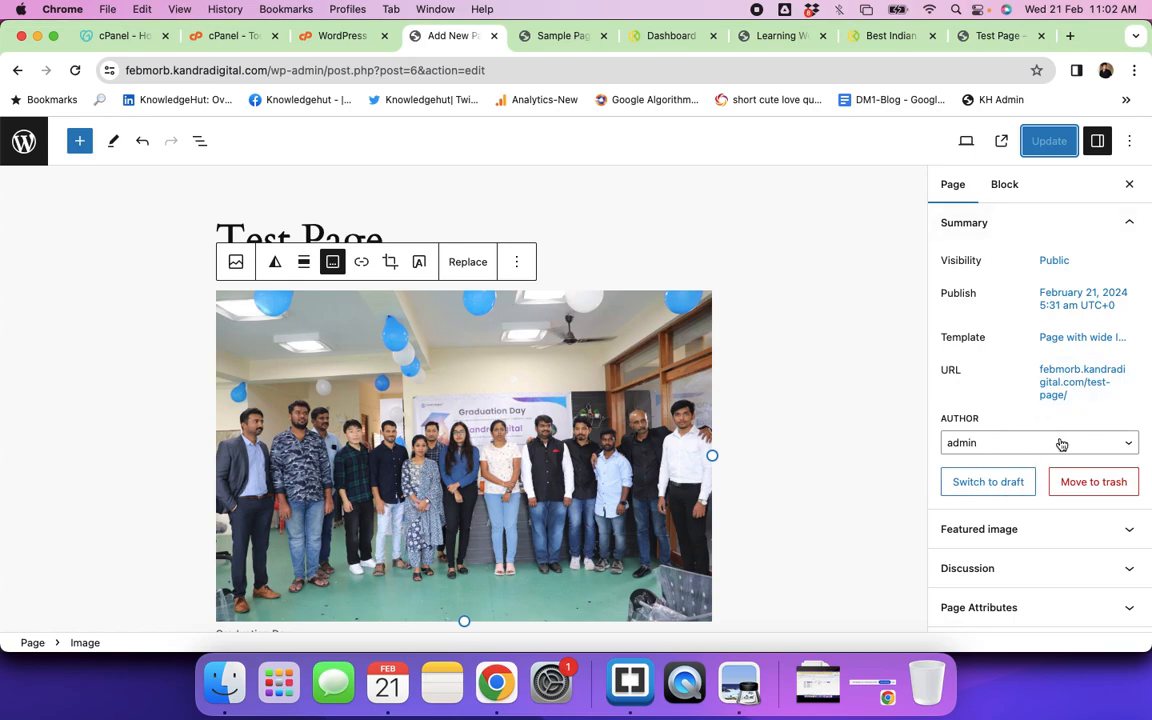
left_click(1054, 338)
left_click(992, 455)
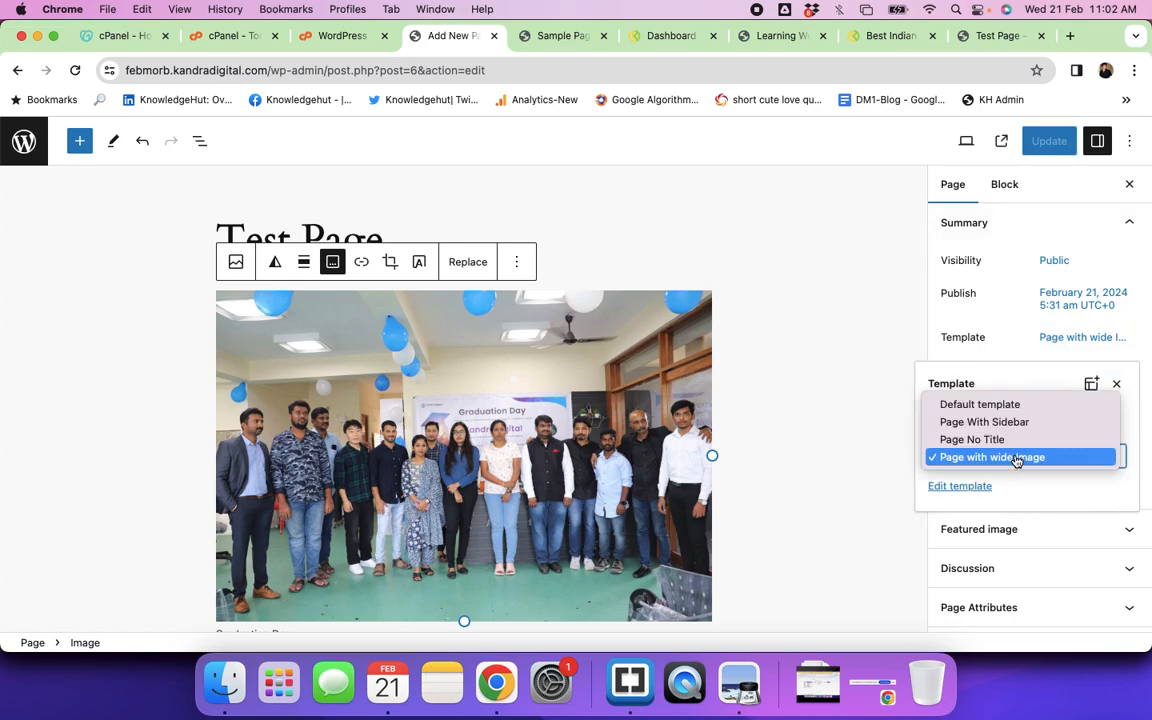
left_click(969, 405)
left_click(1035, 140)
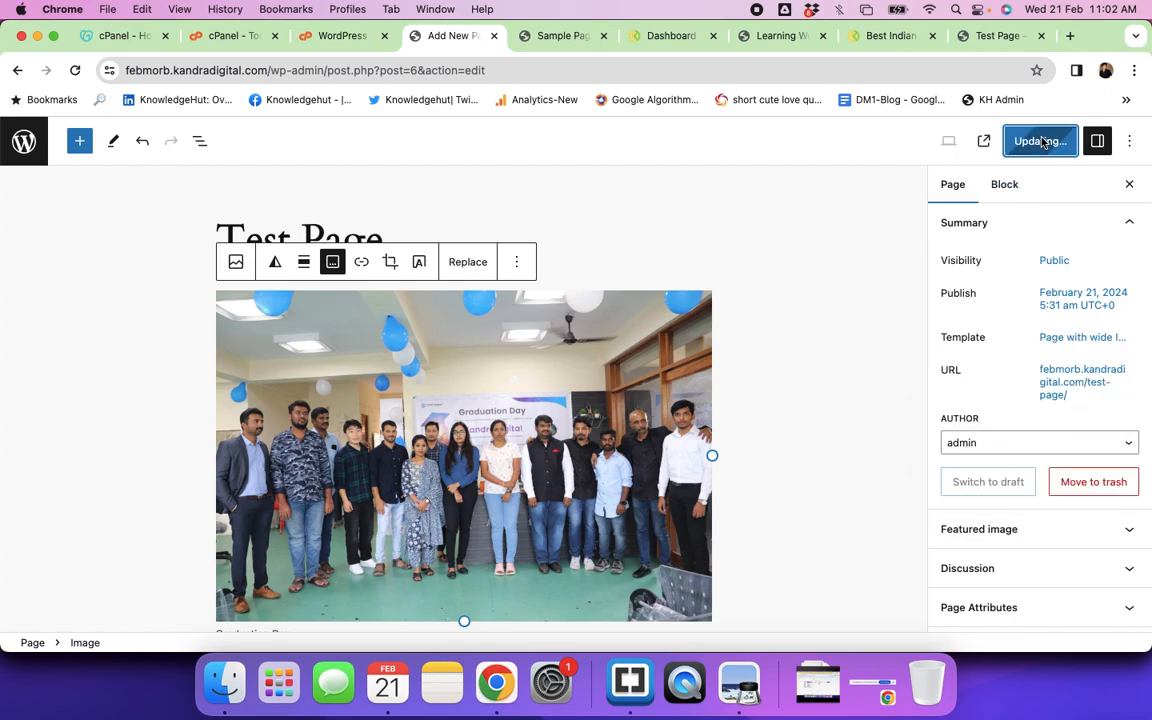
Step: Reload the live Test Page to check the new layout, then return to the editor
left_click(997, 40)
key("super+r")
scroll(661, 378, "down", 4)
scroll(661, 378, "down", 3)
scroll(661, 376, "up", 10)
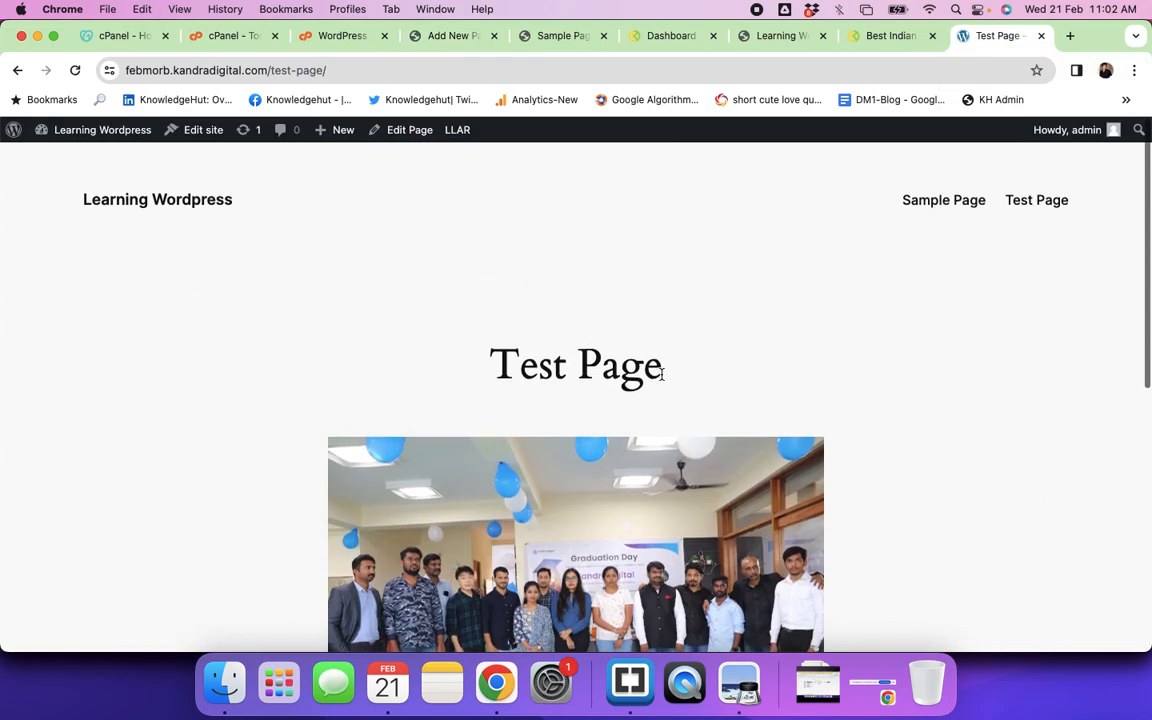
left_click(455, 38)
scroll(451, 338, "down", 4)
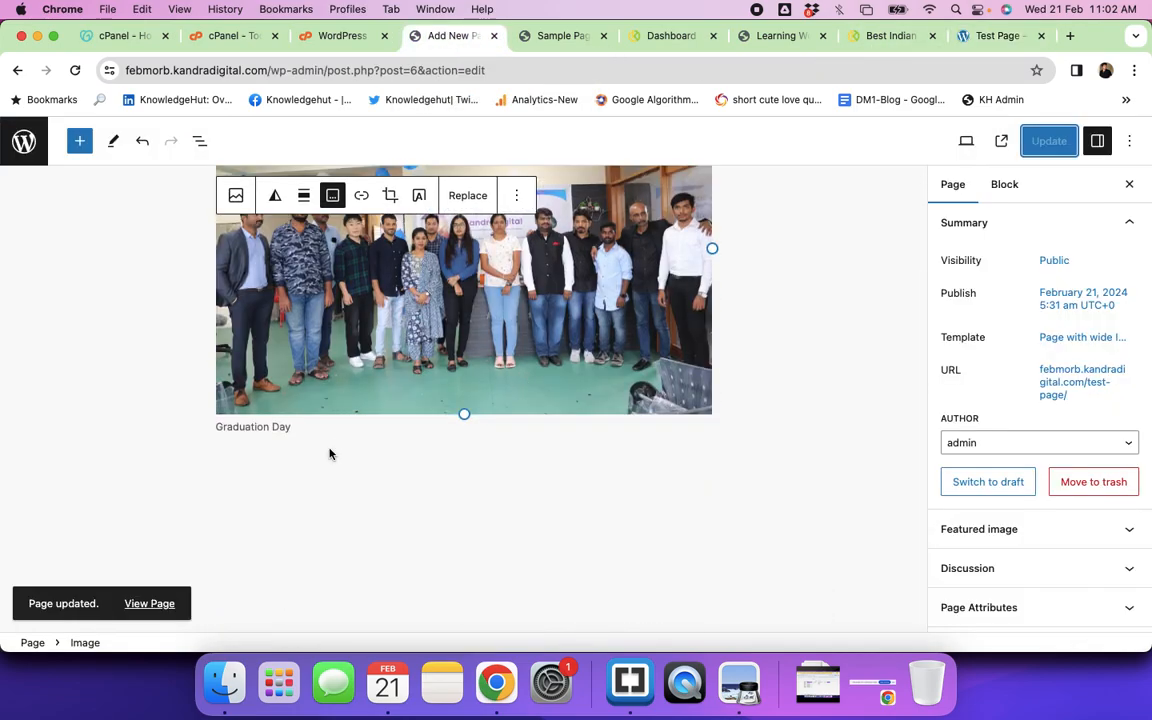
left_click(590, 462)
Step: Add a paragraph under the photo: 'This is the paragraph block and we are trying to add more content ot this webpage'
left_click(702, 461)
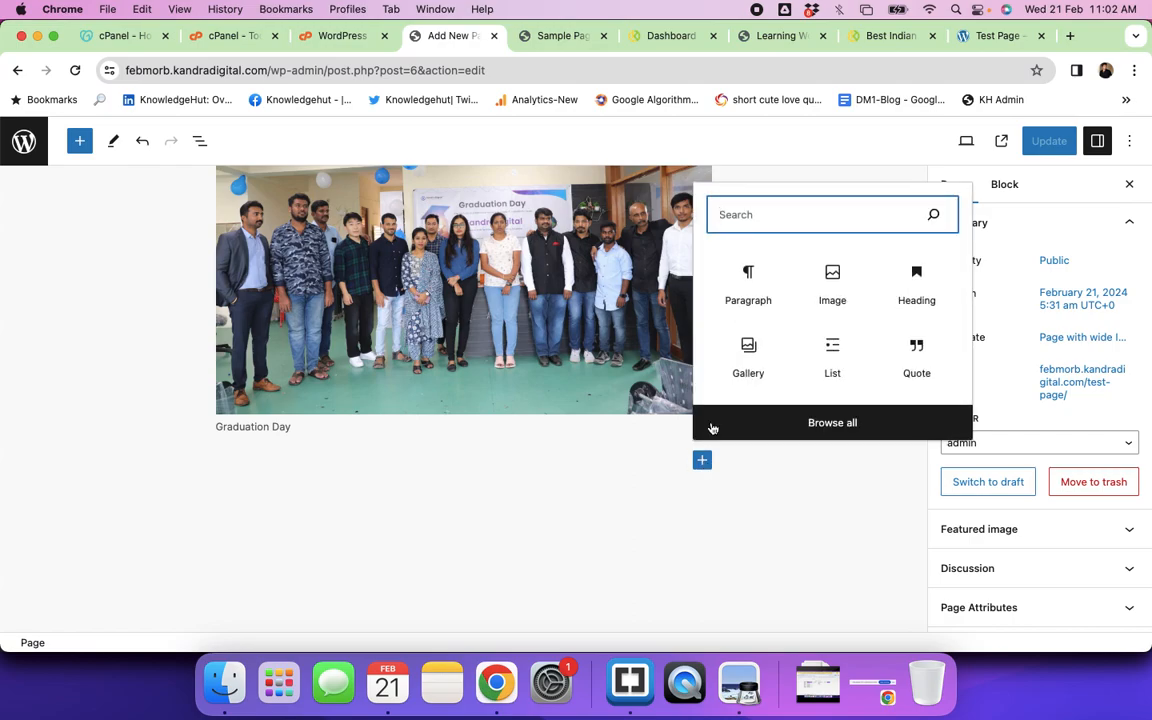
left_click(749, 290)
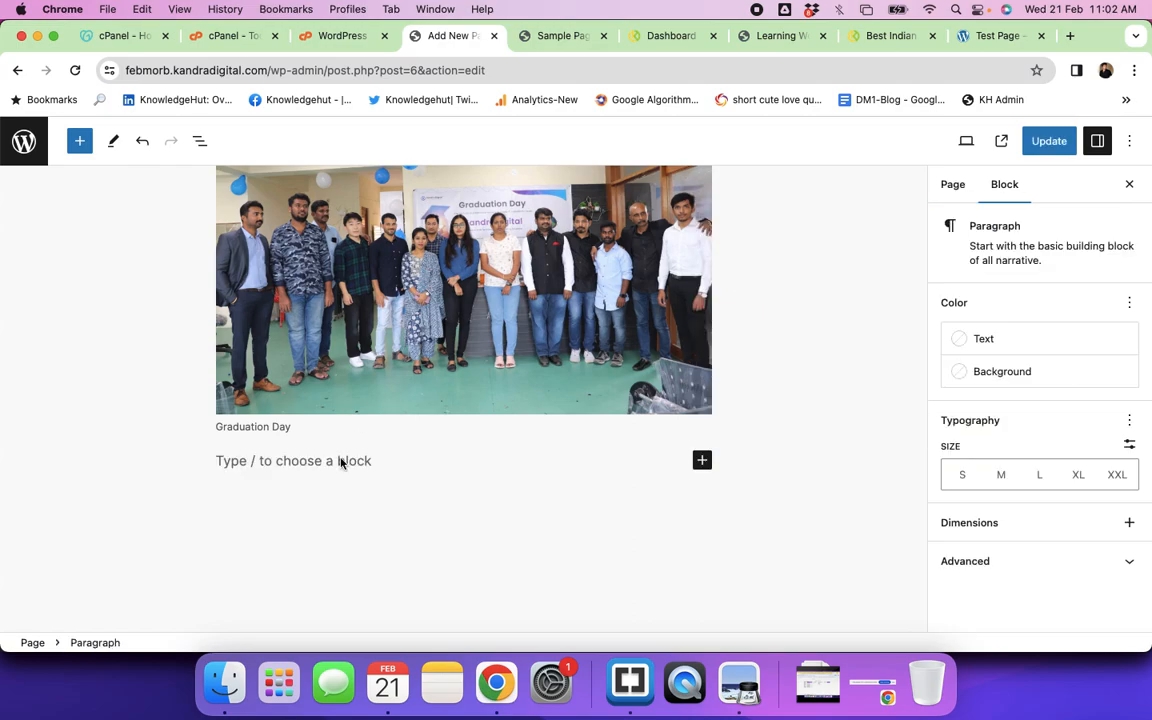
type("This si the")
key("BackSpace")
key("BackSpace")
type("s the paragrap")
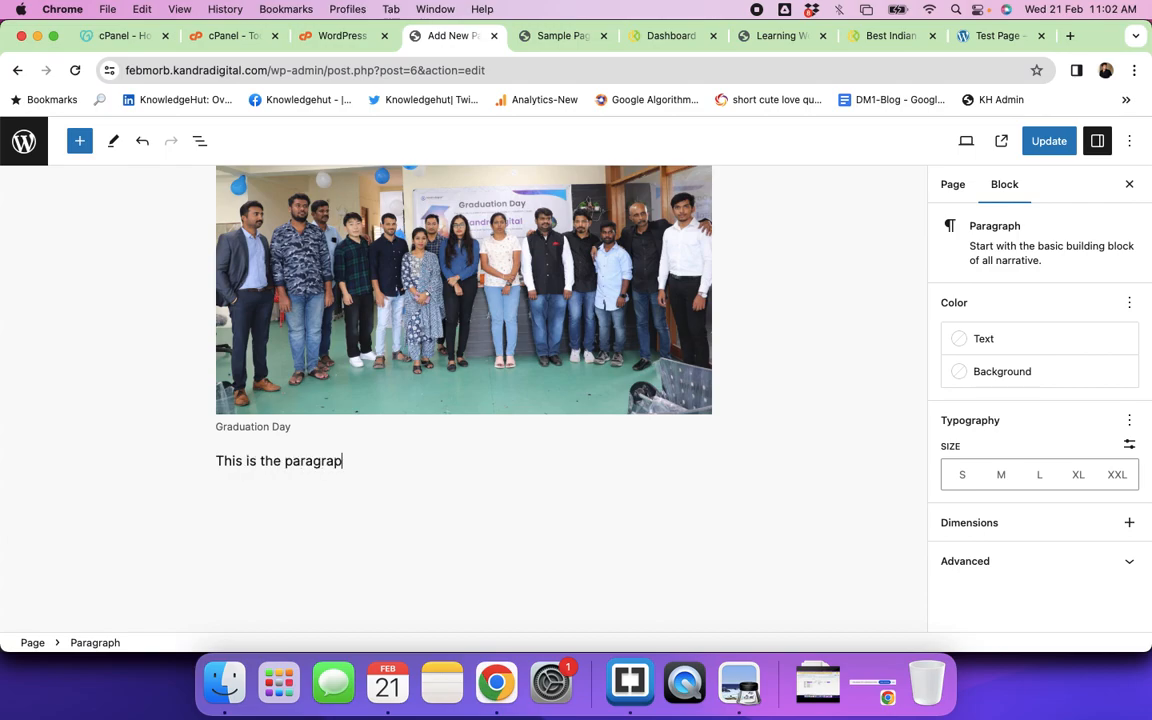
type("h block and we are trying to add more content ot t")
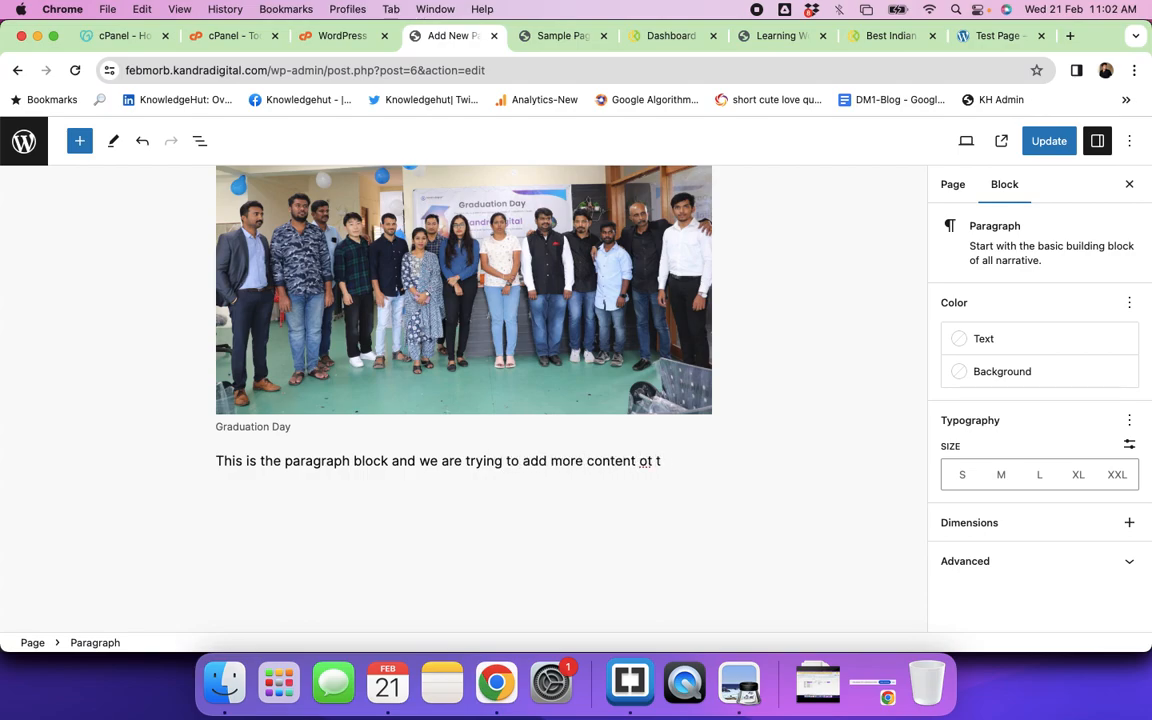
key("BackSpace")
key("BackSpace")
key("BackSpace")
key("BackSpace")
type("to this webpage")
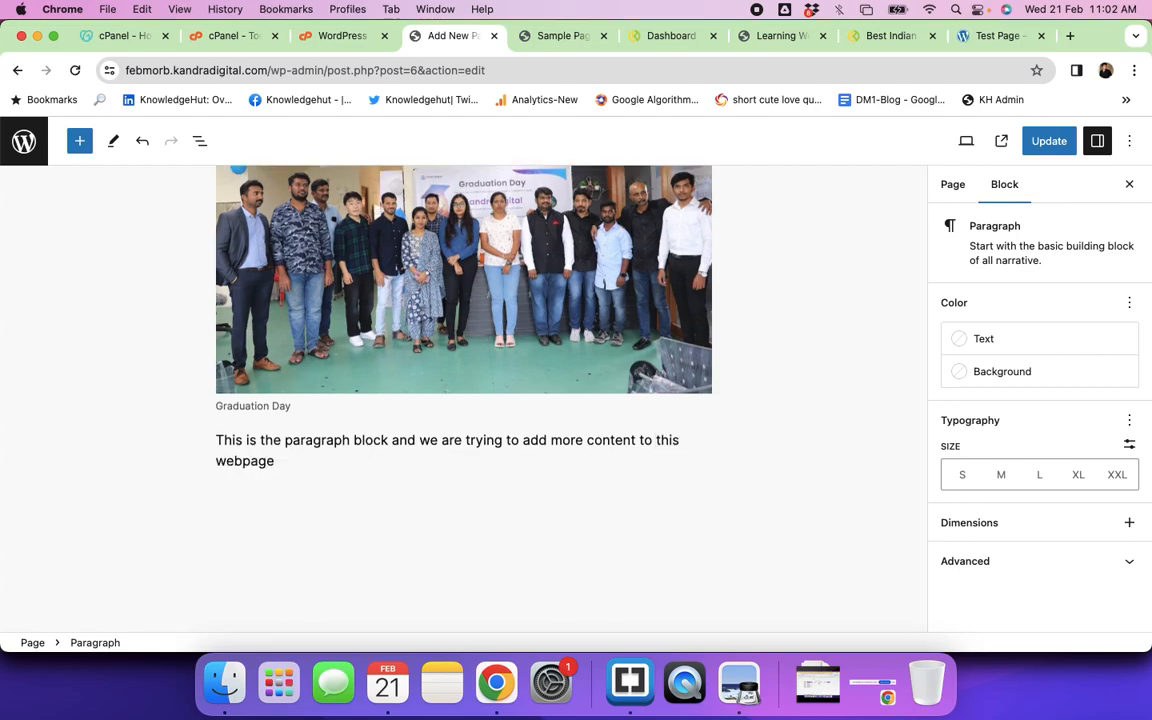
key("Return")
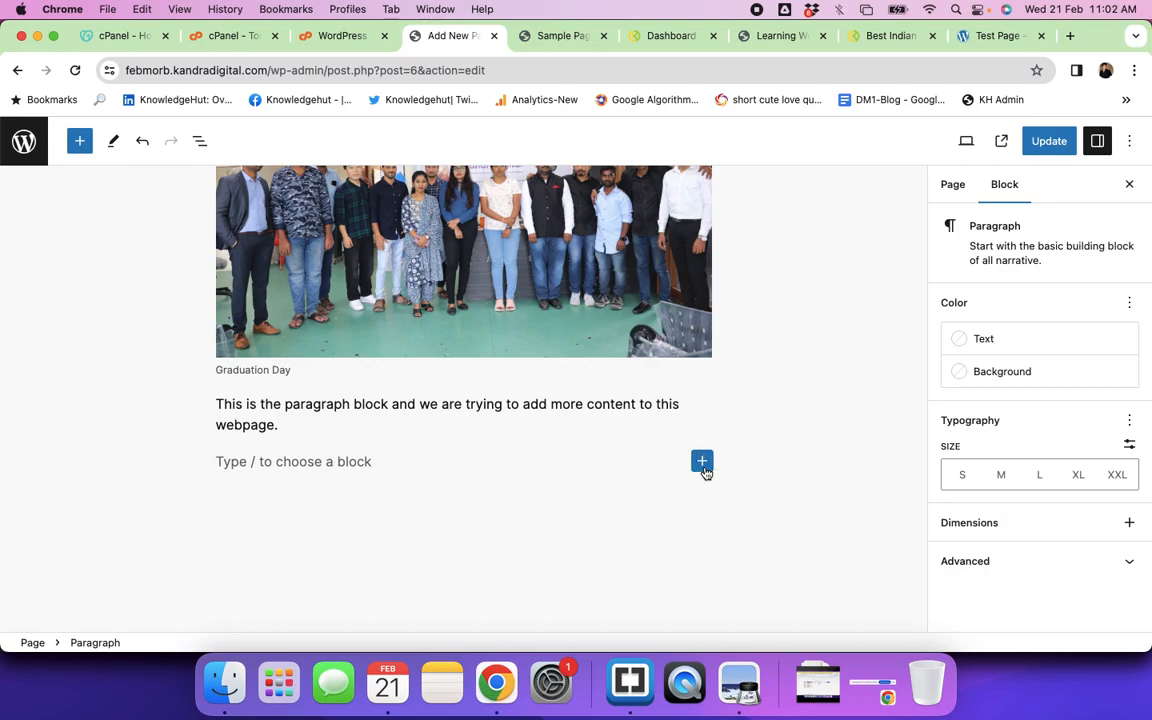
Step: Add the heading 'This is the heading tag of the webpage'
left_click(702, 461)
scroll(805, 529, "down", 2)
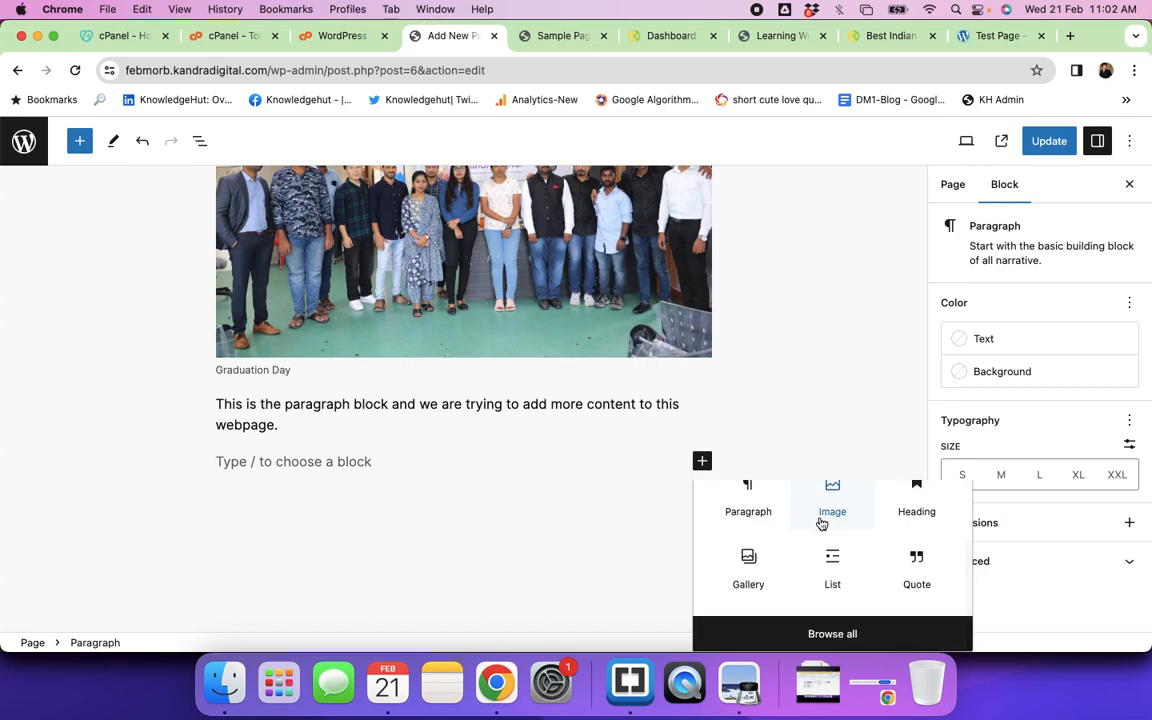
left_click(916, 499)
type("This is the headi")
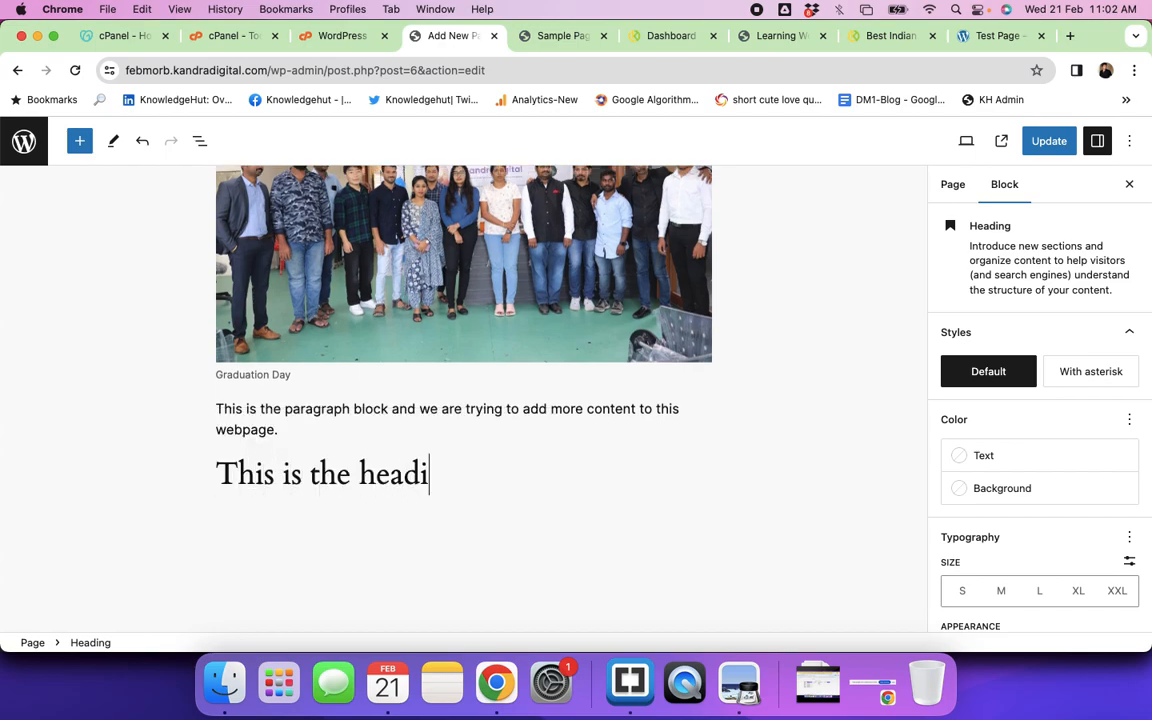
type("ng tag of the webpage")
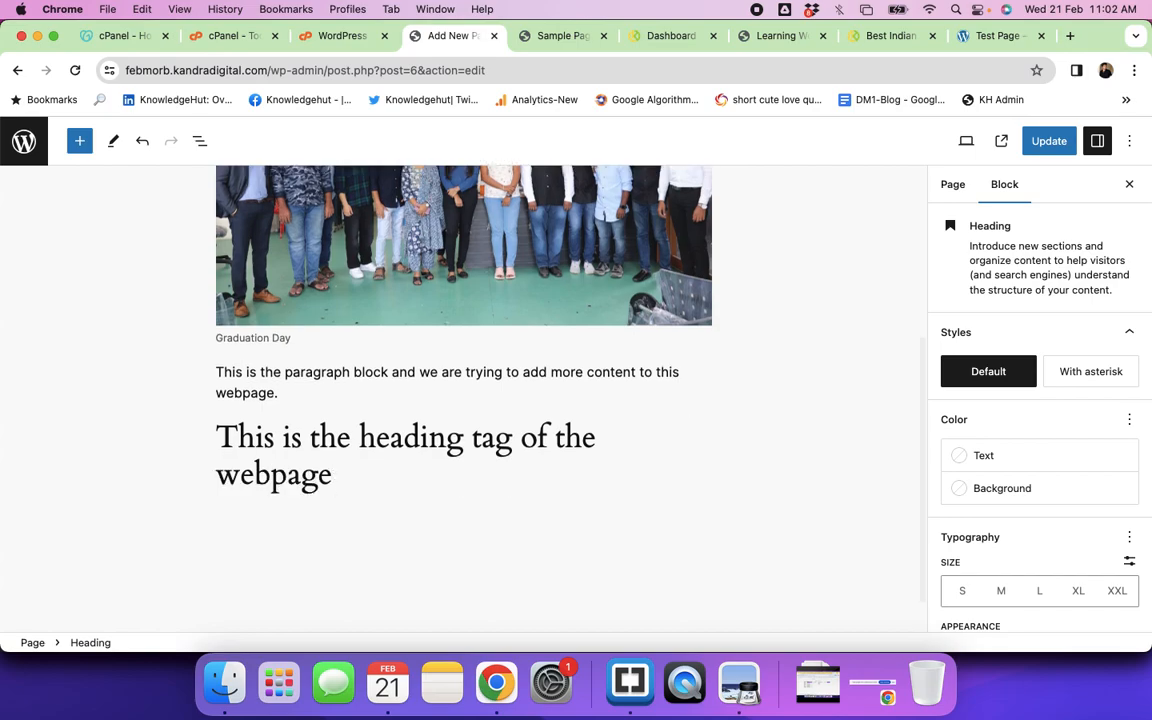
key("Return")
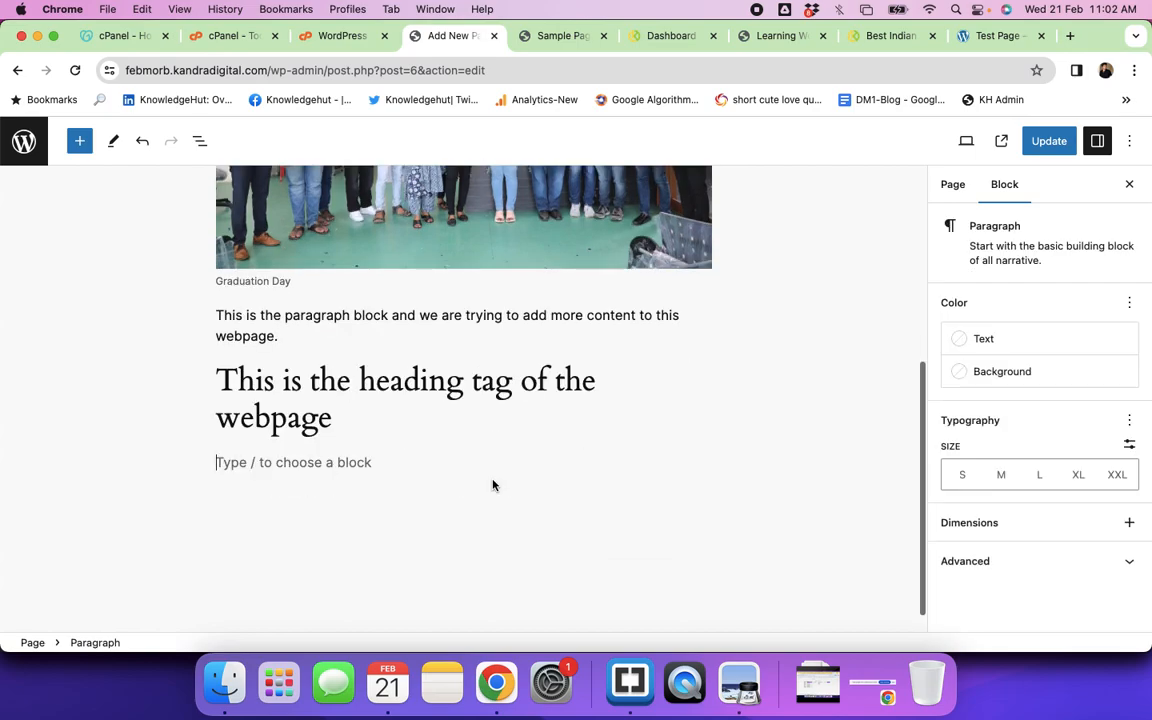
Step: Add a quote block reading 'This is the quote of the day'
left_click(702, 461)
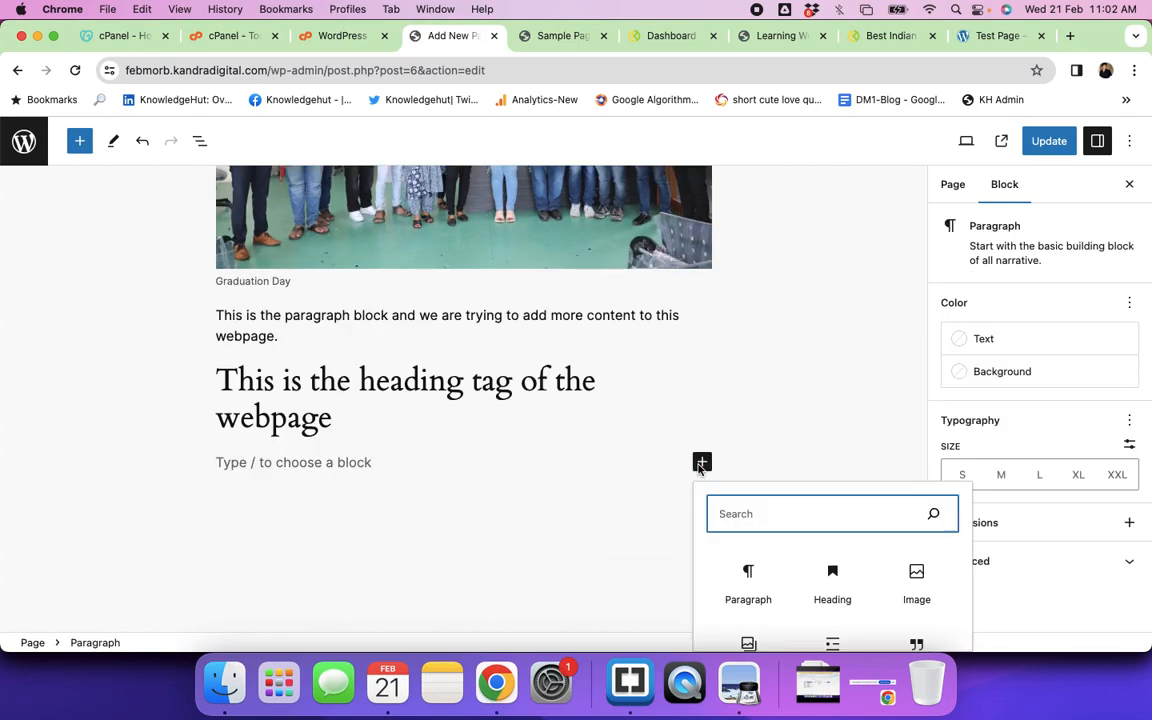
scroll(785, 515, "down", 2)
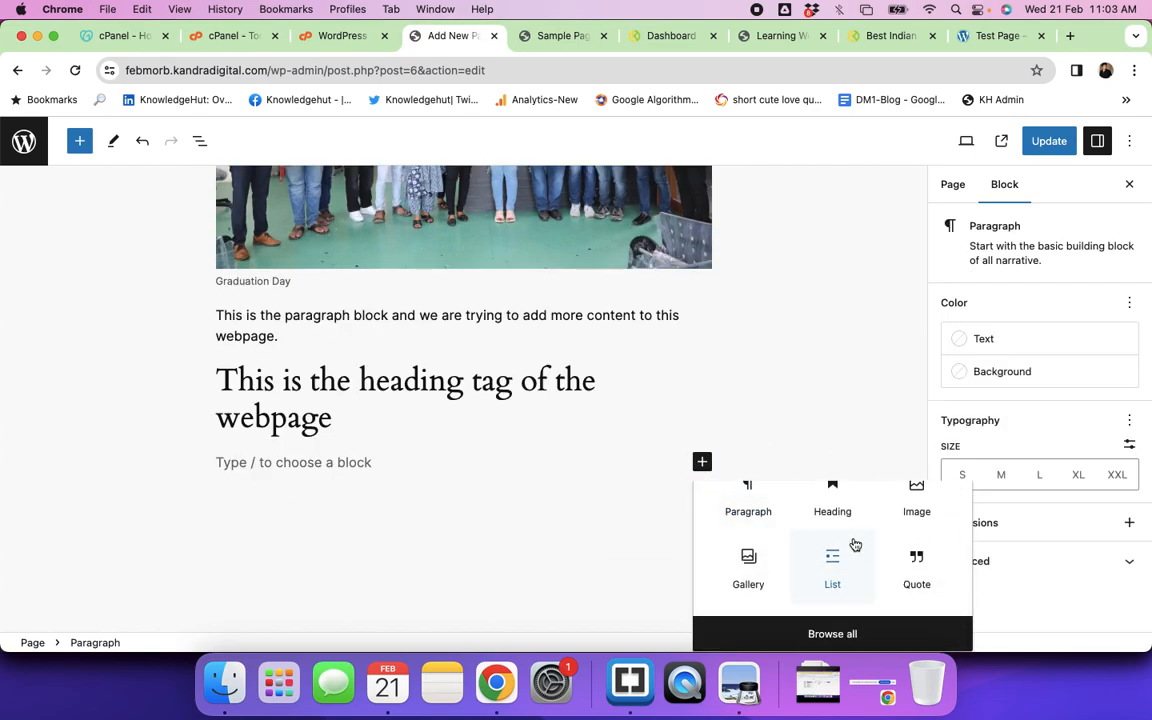
left_click(906, 568)
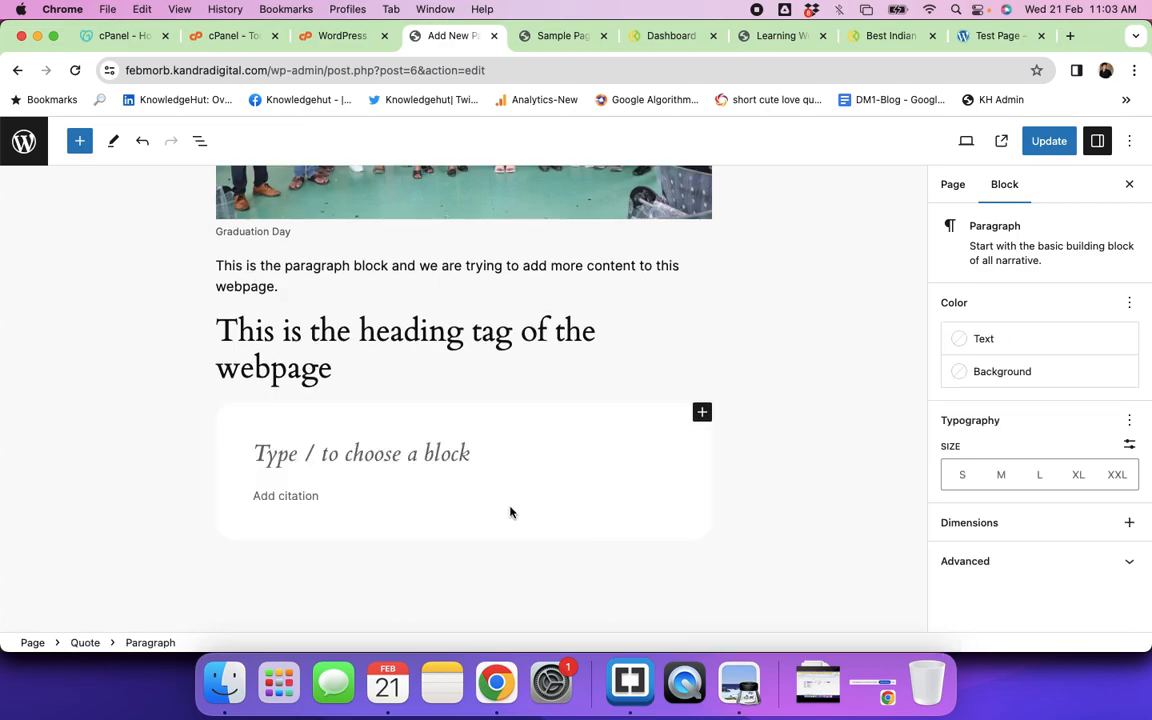
type("This is the quote of the day")
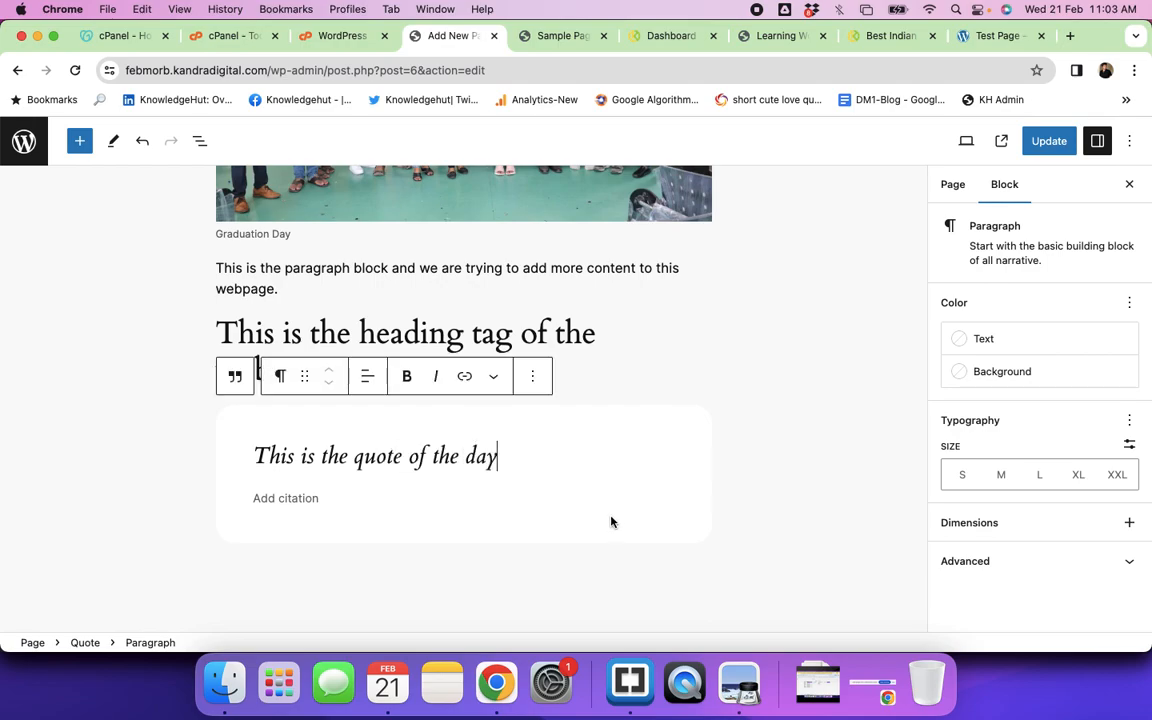
key("Return")
key("Return")
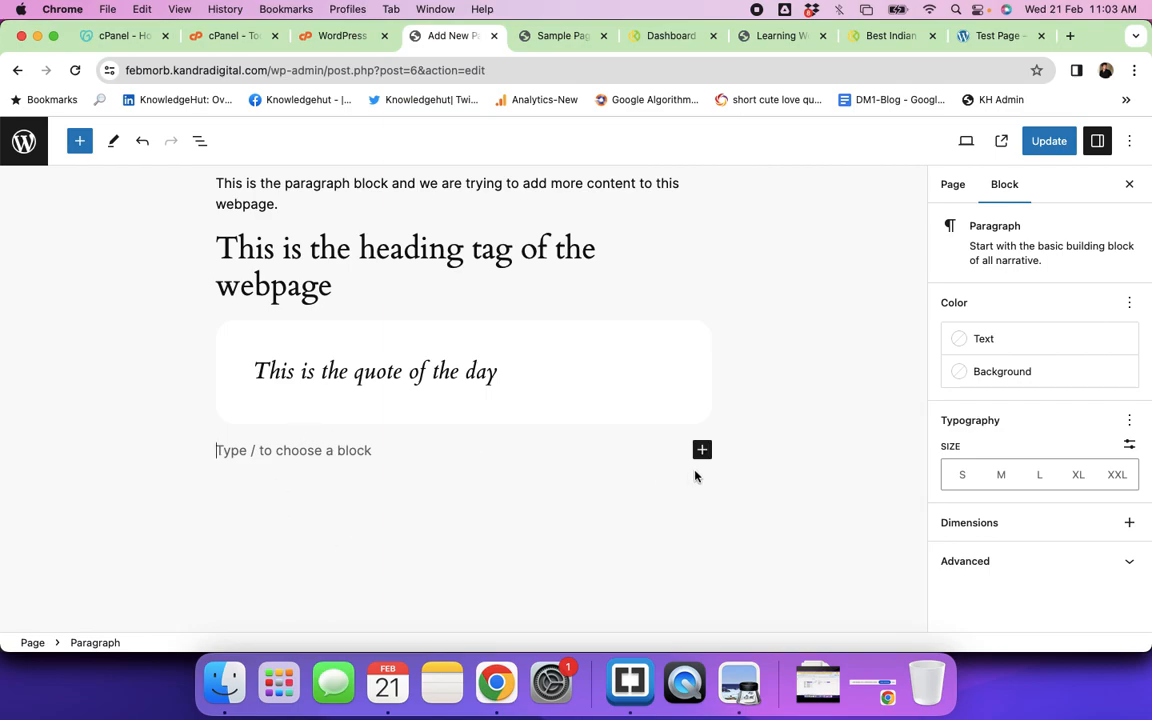
Step: Add a bulleted list below the quote: 'Point number one', 'Point number 2', 'Point number 3'
left_click(702, 448)
scroll(843, 508, "down", 2)
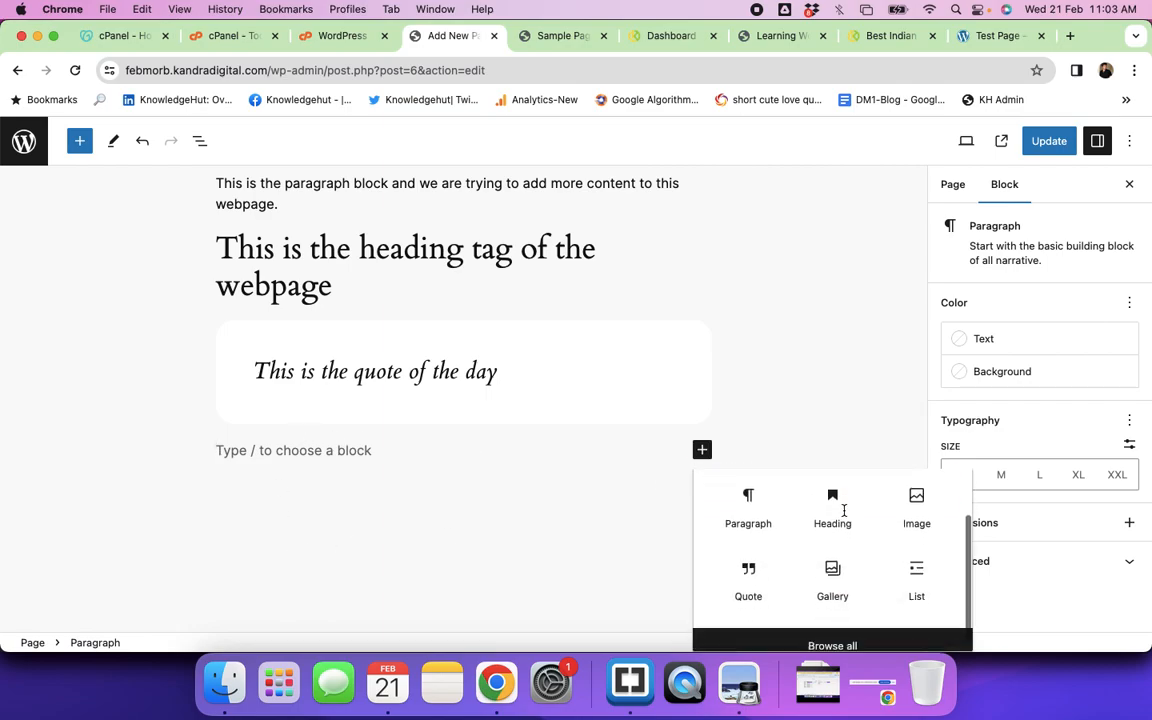
left_click(917, 568)
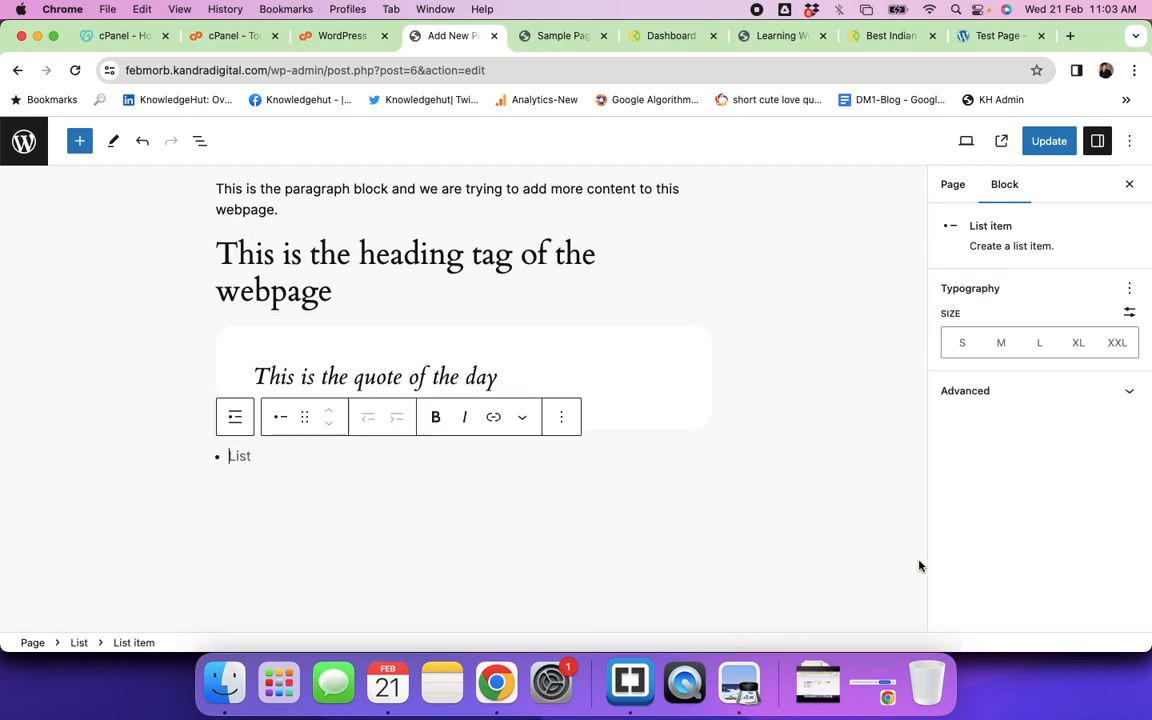
type("Point n")
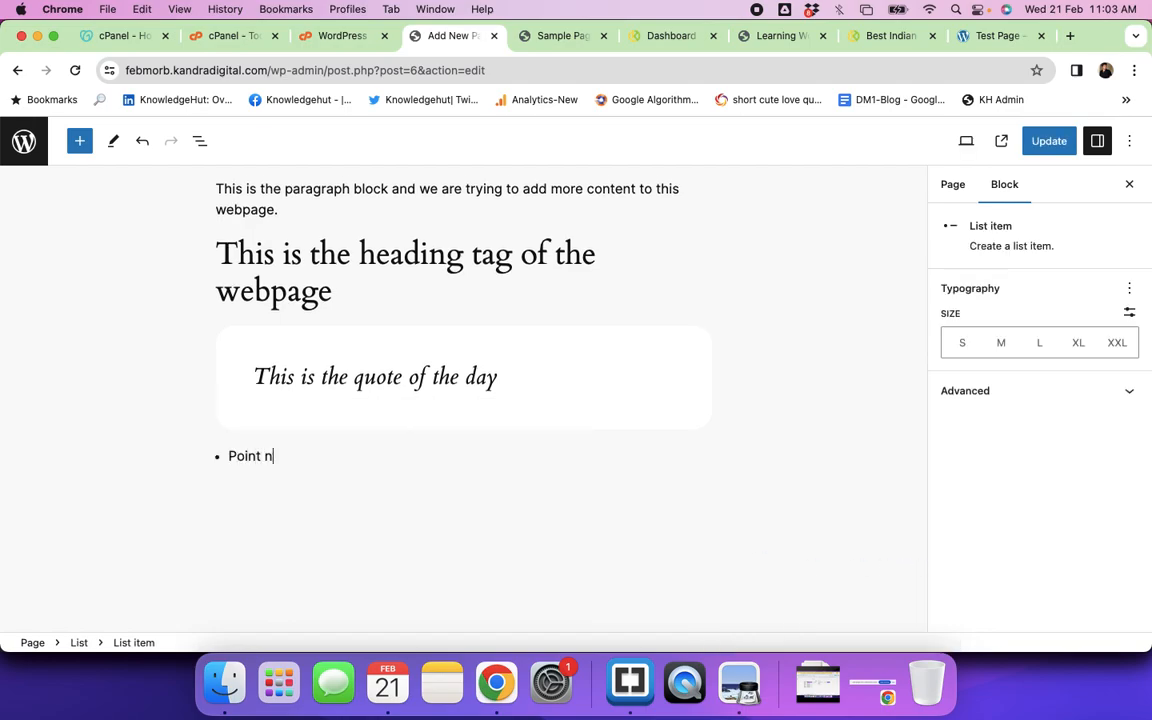
type("umber one")
key("Return")
type("Point number 2")
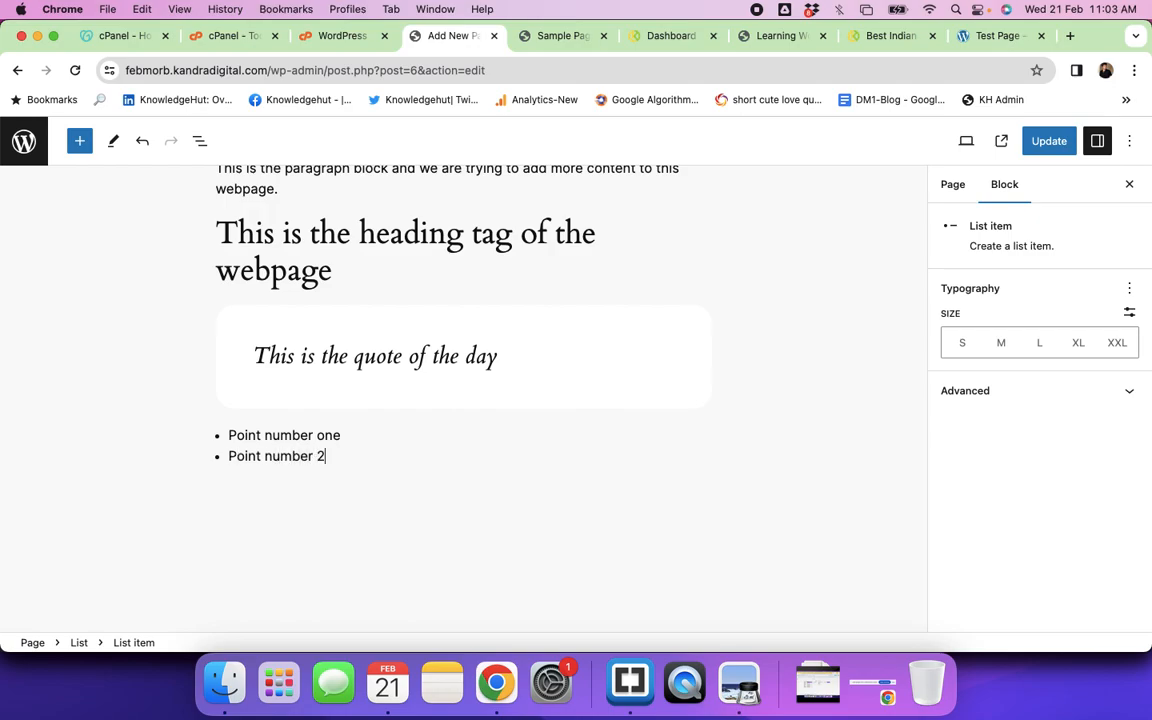
key("Return")
type("Point number ")
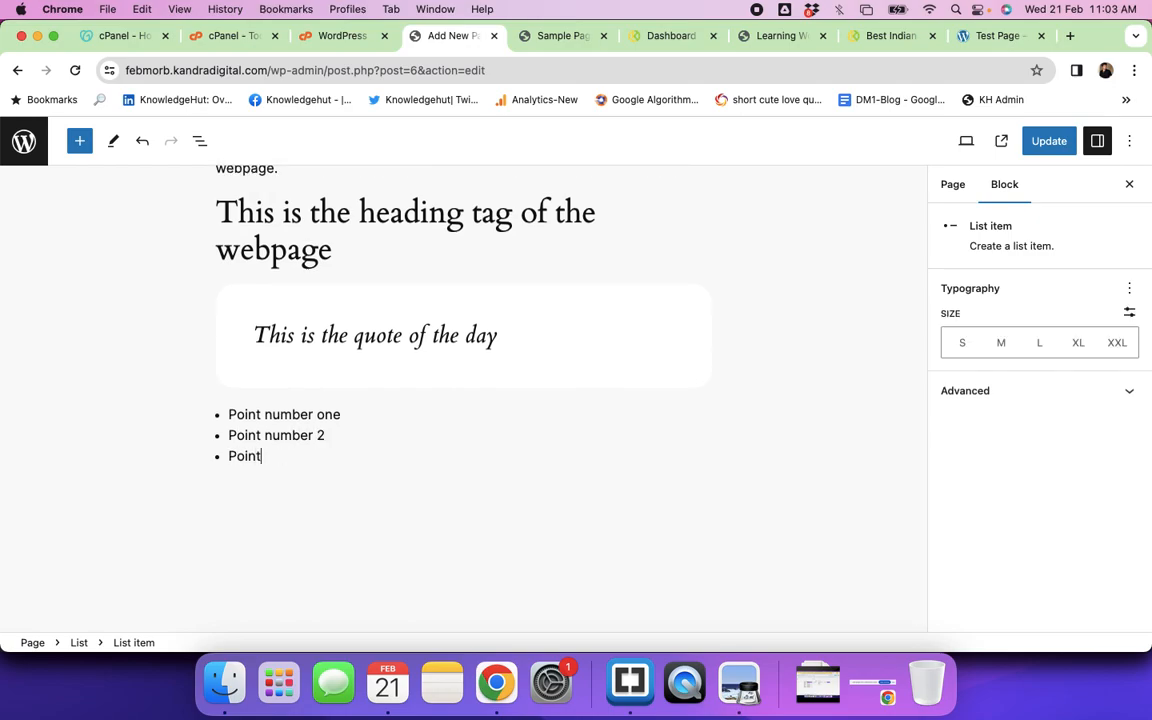
type("3")
key("Return")
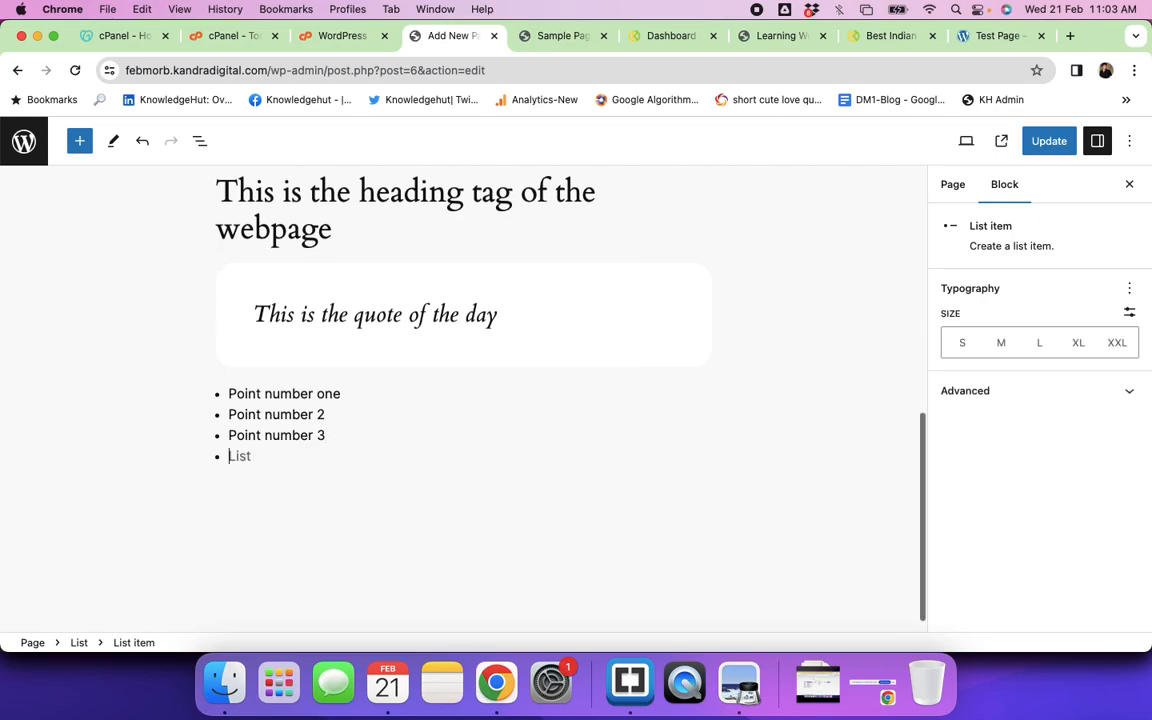
key("Return")
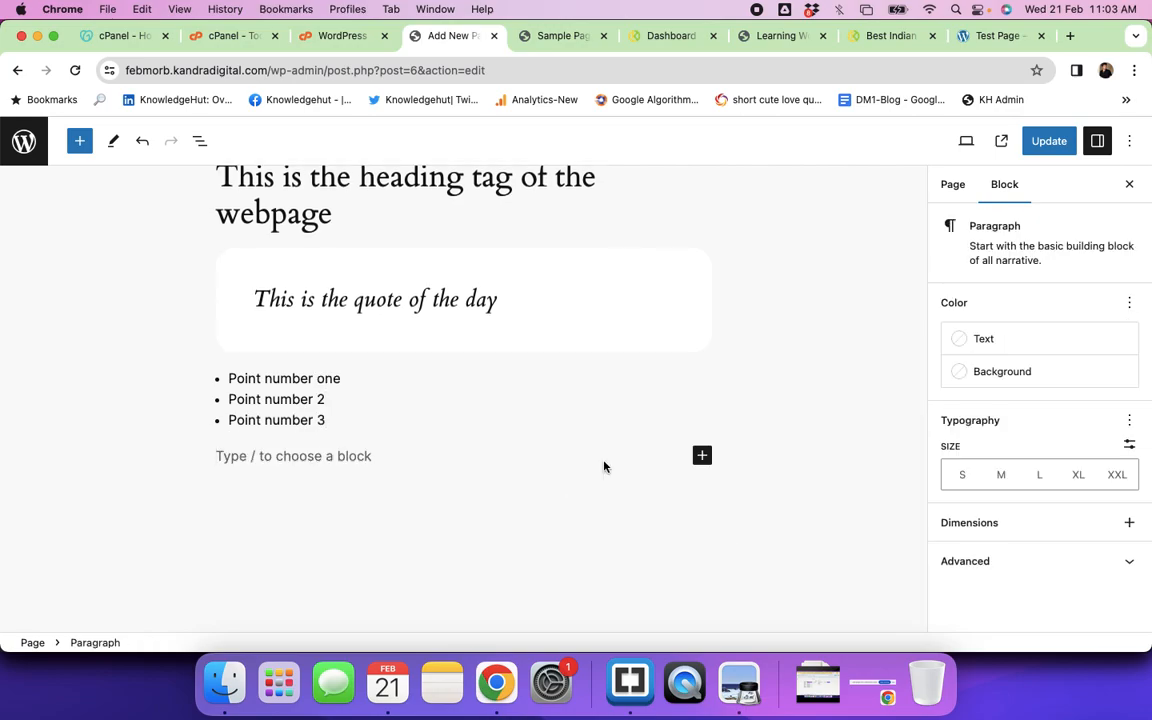
left_click(702, 455)
scroll(764, 540, "down", 2)
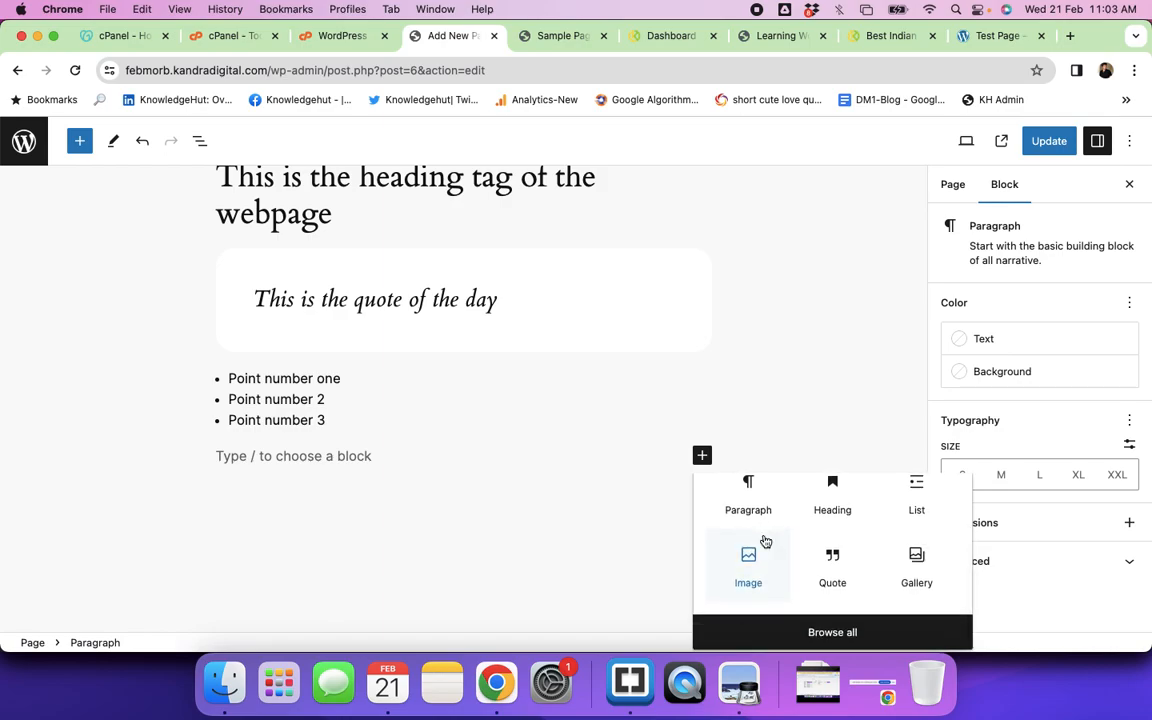
Step: Insert a 4-column by 4-row table block below the list
left_click(802, 638)
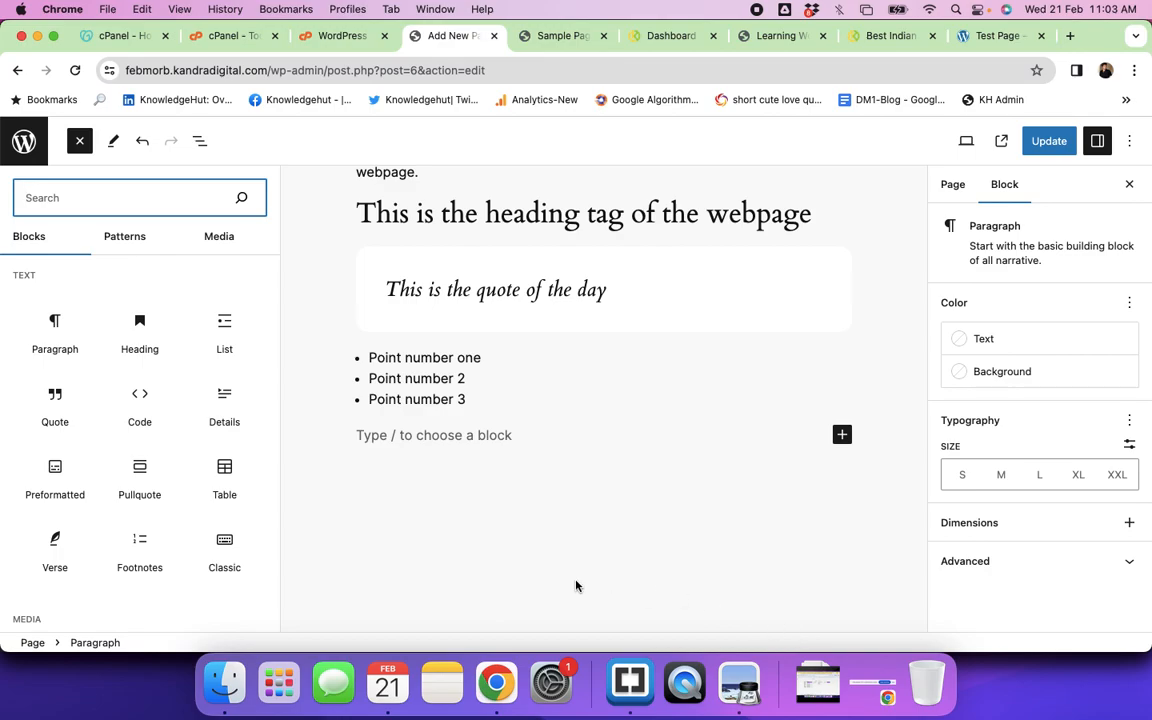
left_click(227, 469)
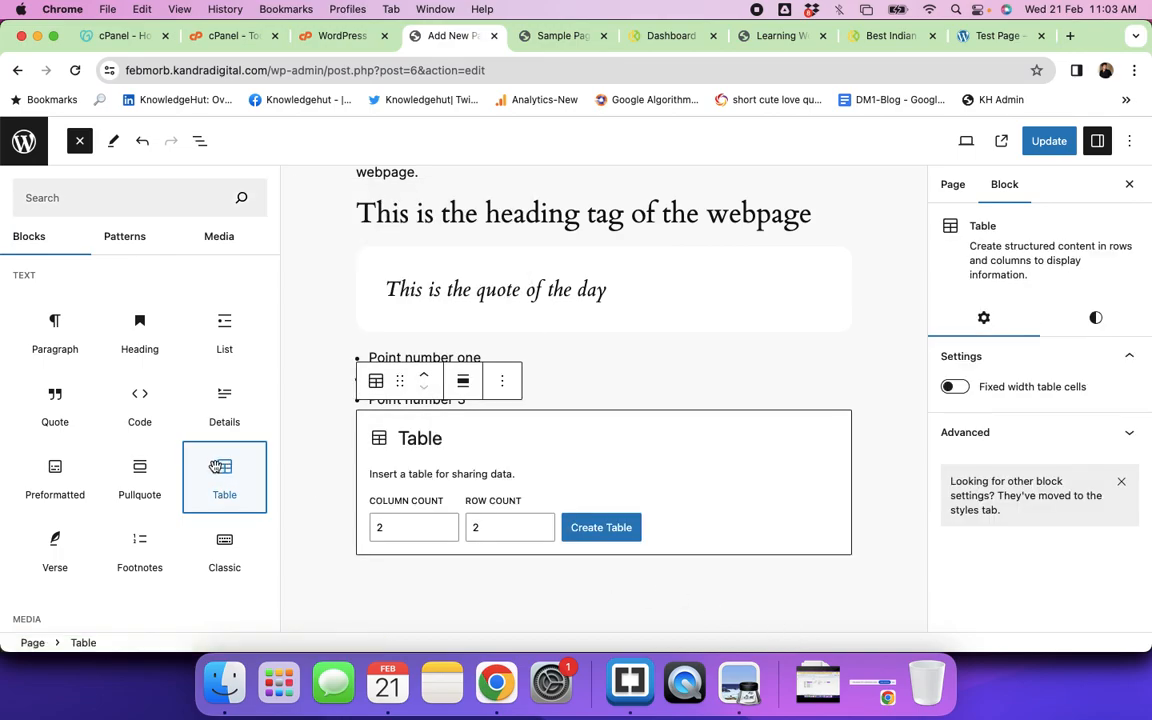
left_click(447, 525)
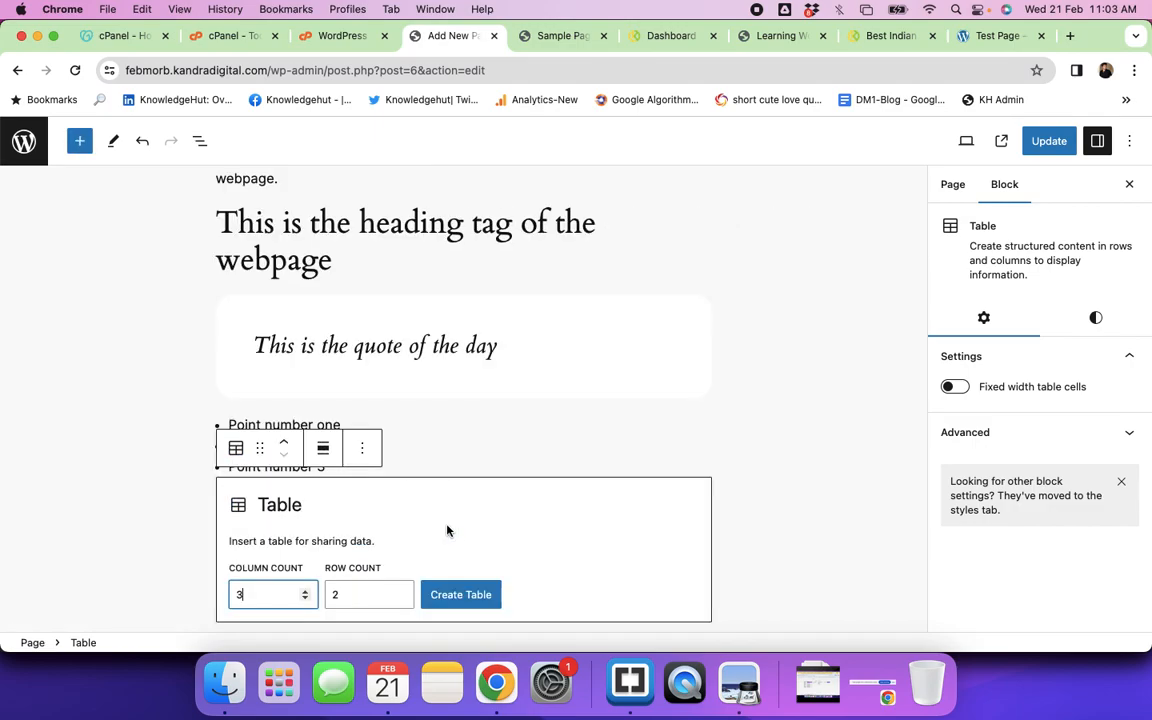
left_click(400, 592)
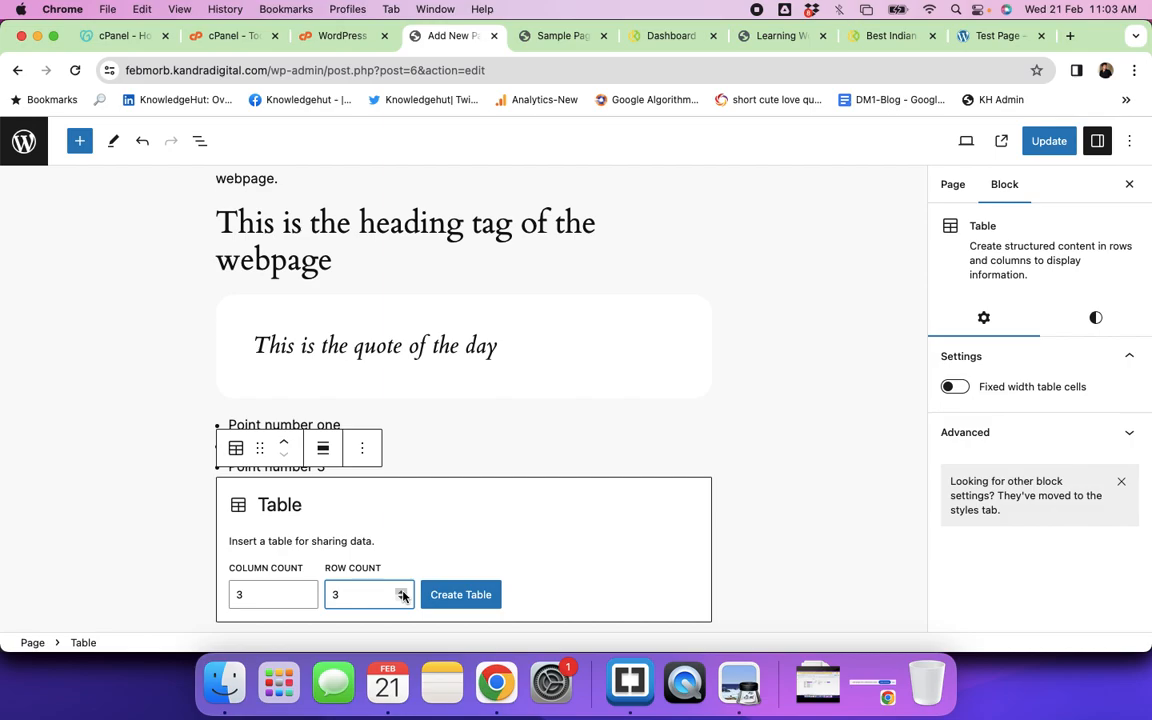
left_click(304, 591)
left_click(401, 591)
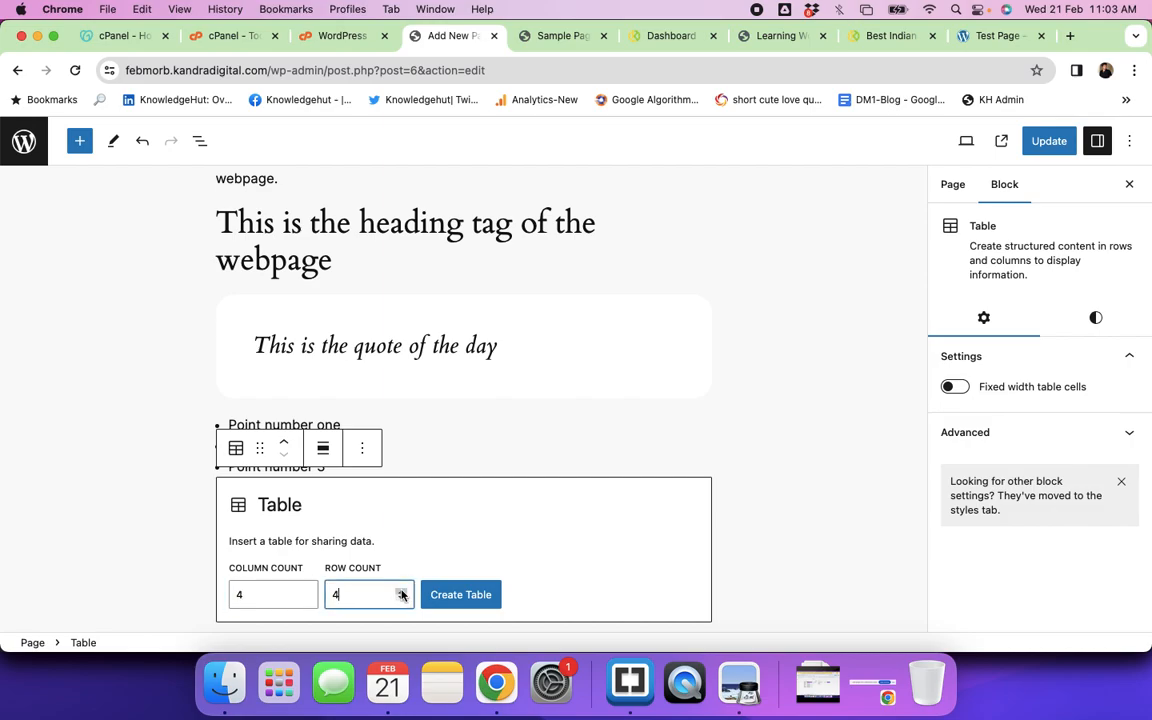
left_click(468, 597)
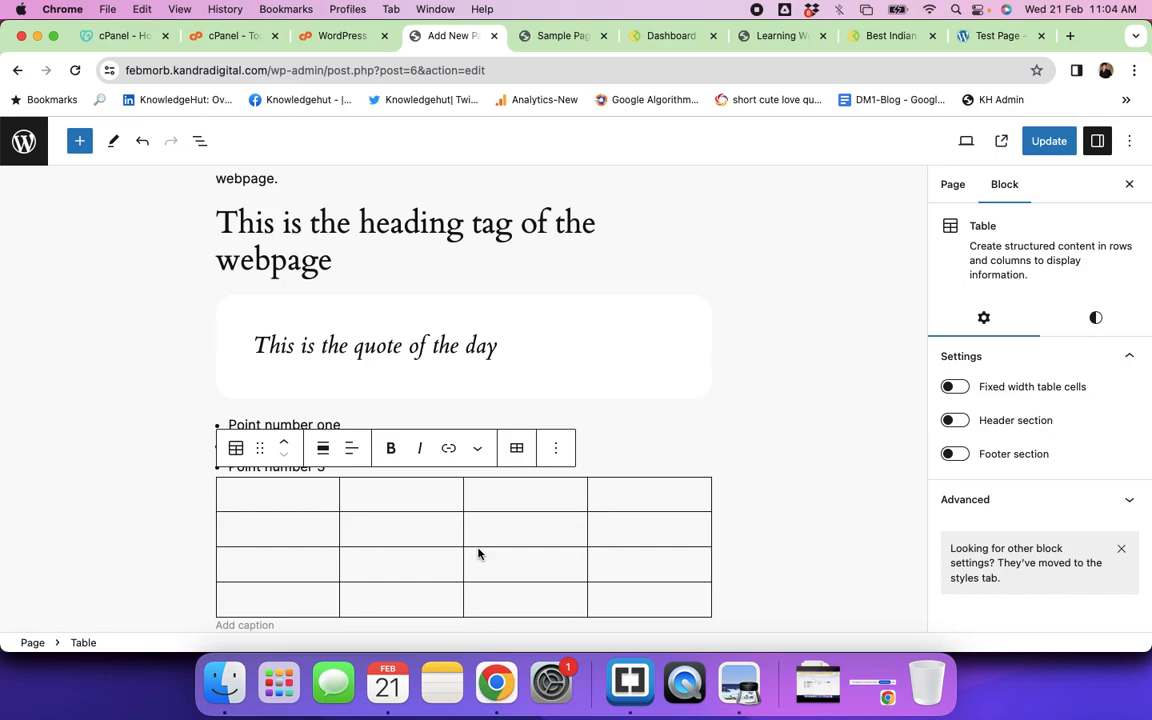
Step: Fill the header row with Heading1, Heading2, Heading3 and Heading 4
type("Heading")
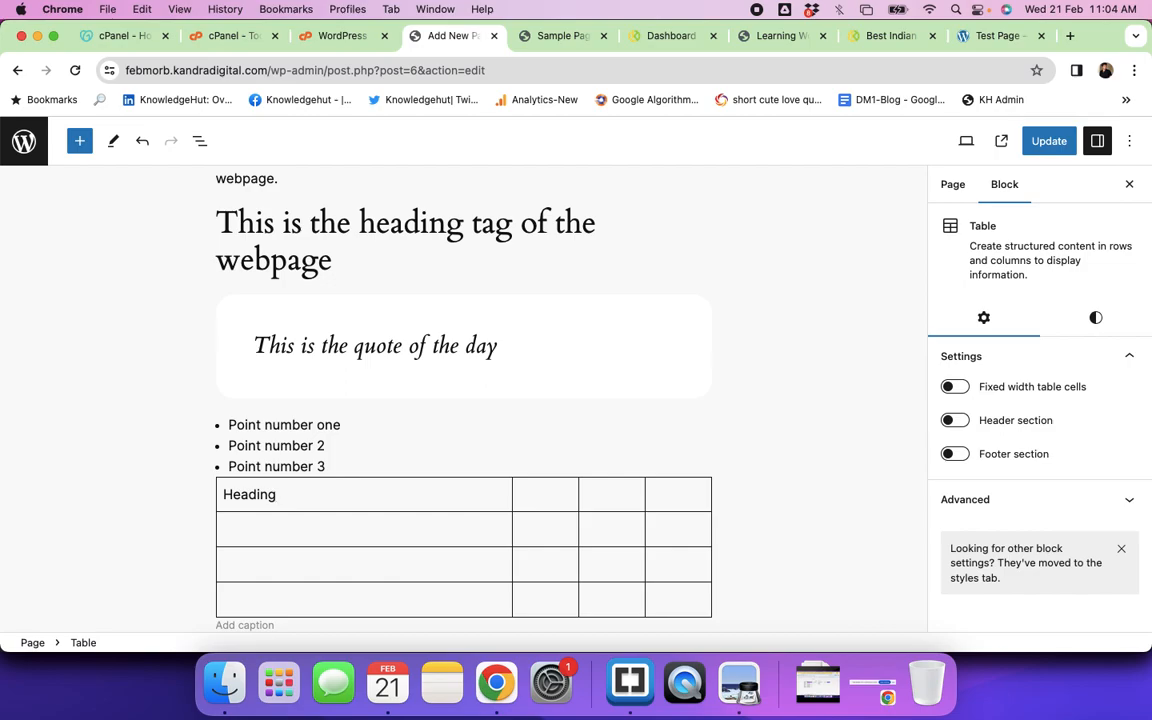
type("1")
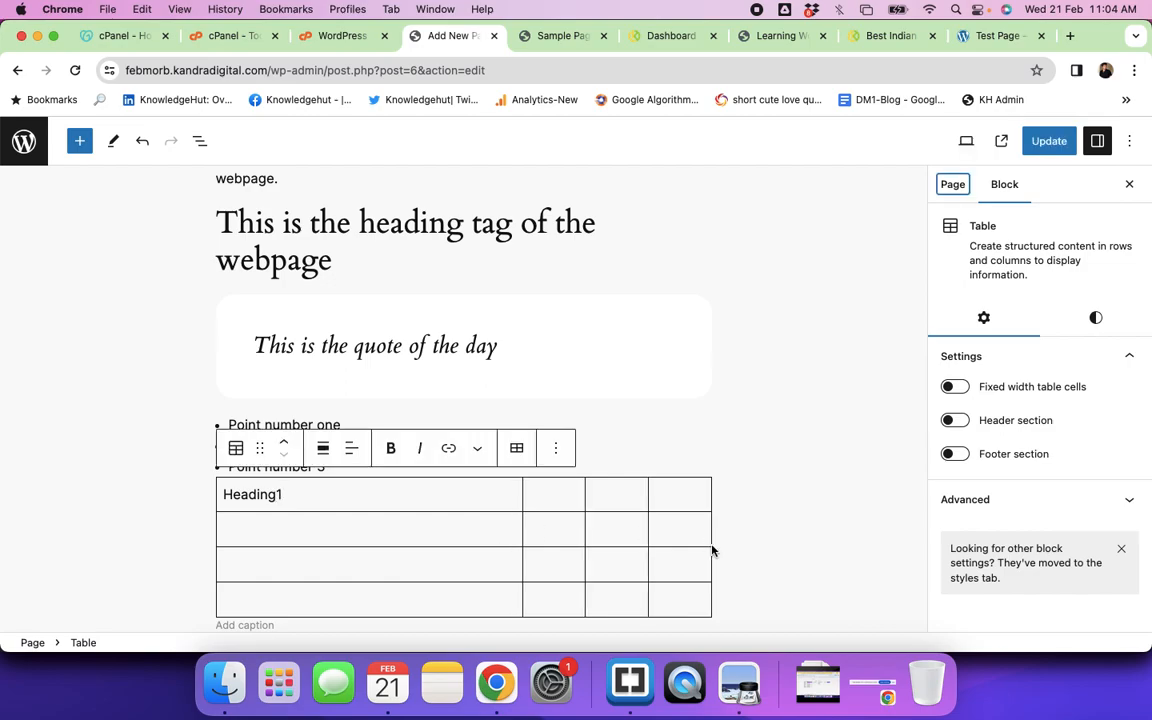
left_click(551, 499)
type("Head")
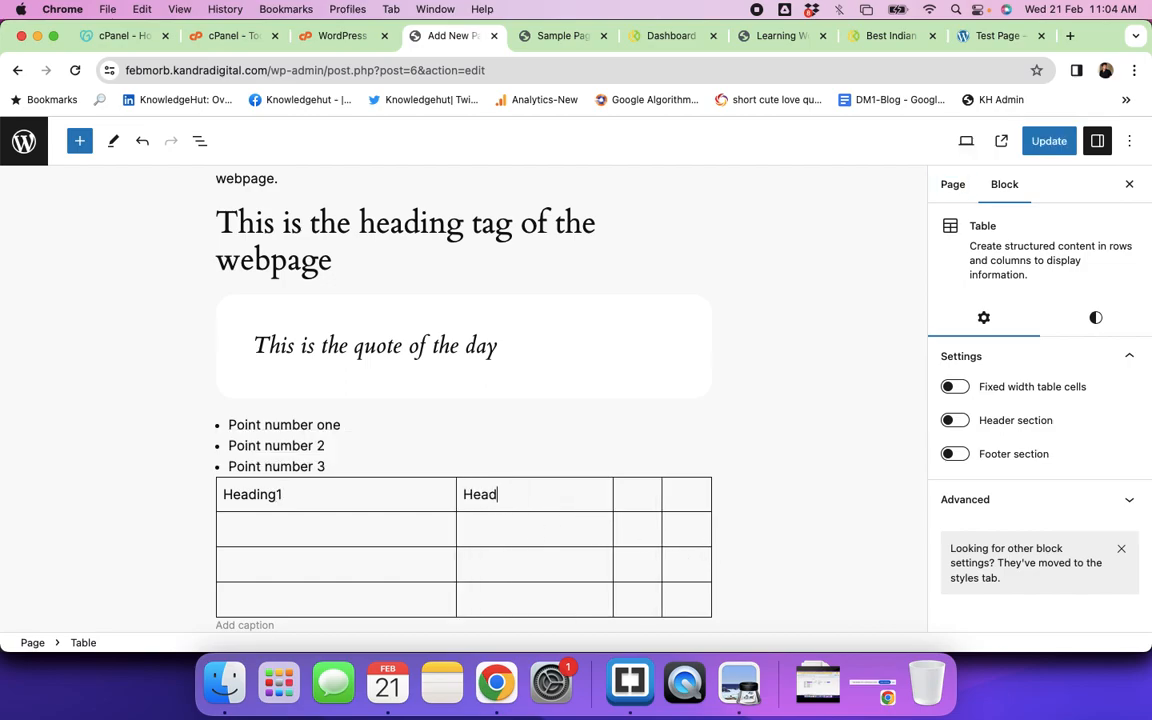
type("ing2")
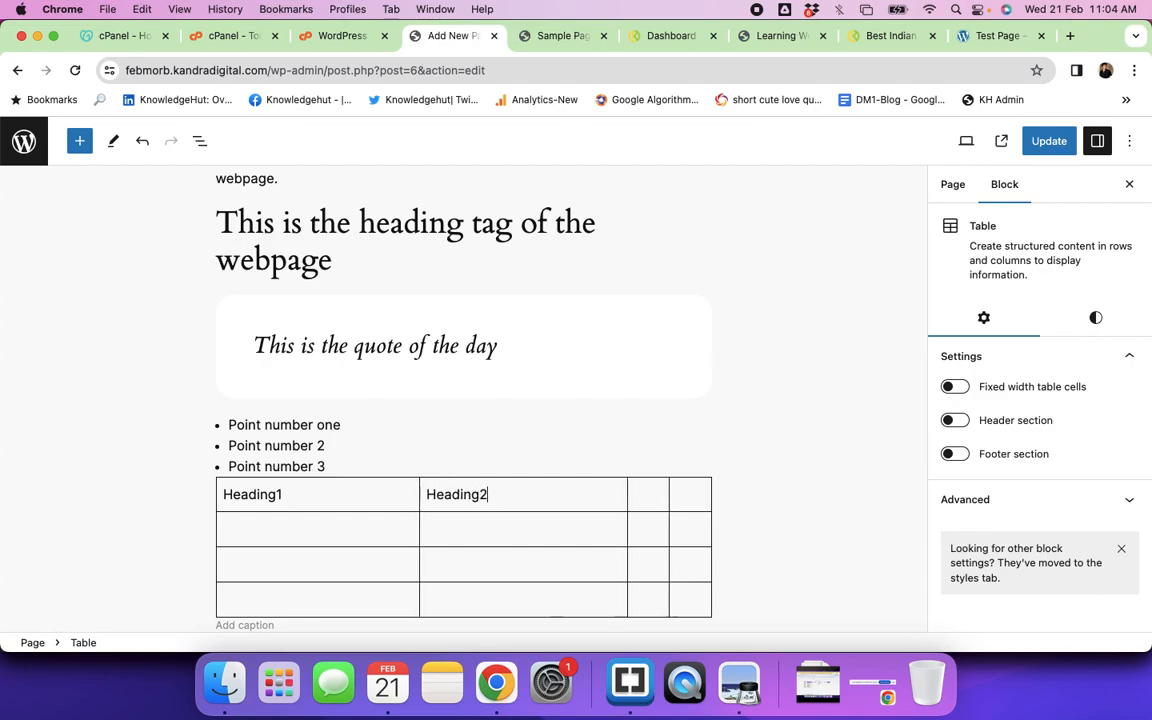
left_click(641, 497)
type("Heading3")
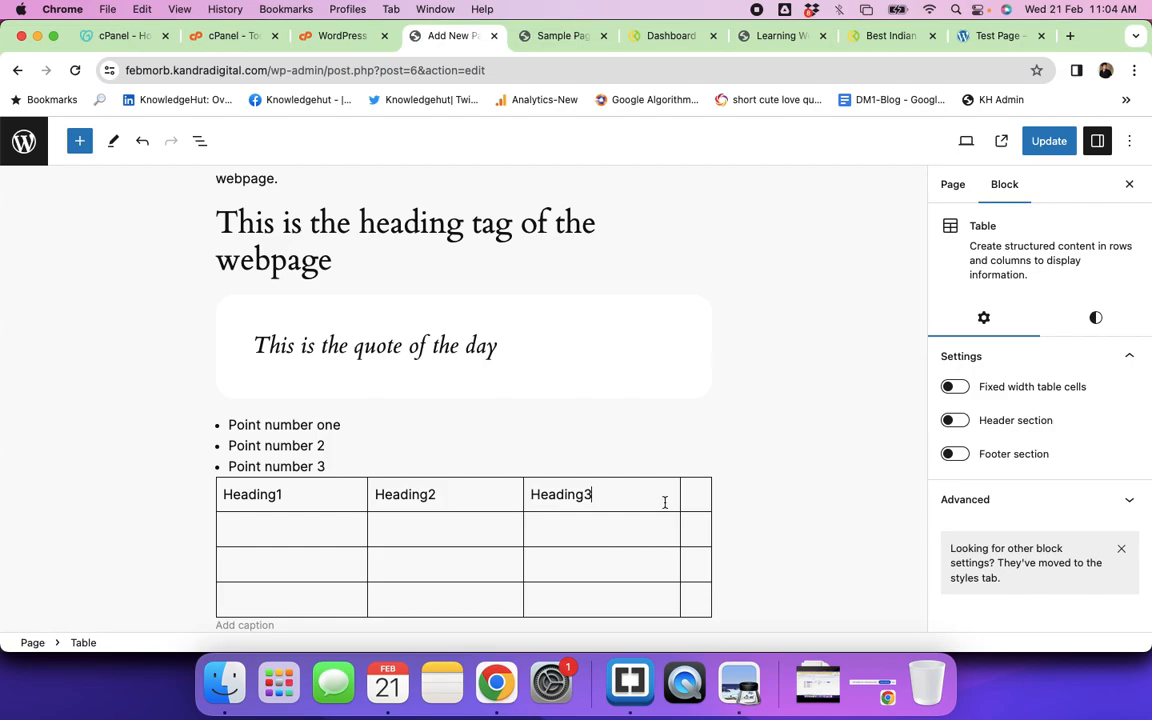
left_click(696, 499)
type("Heading 4")
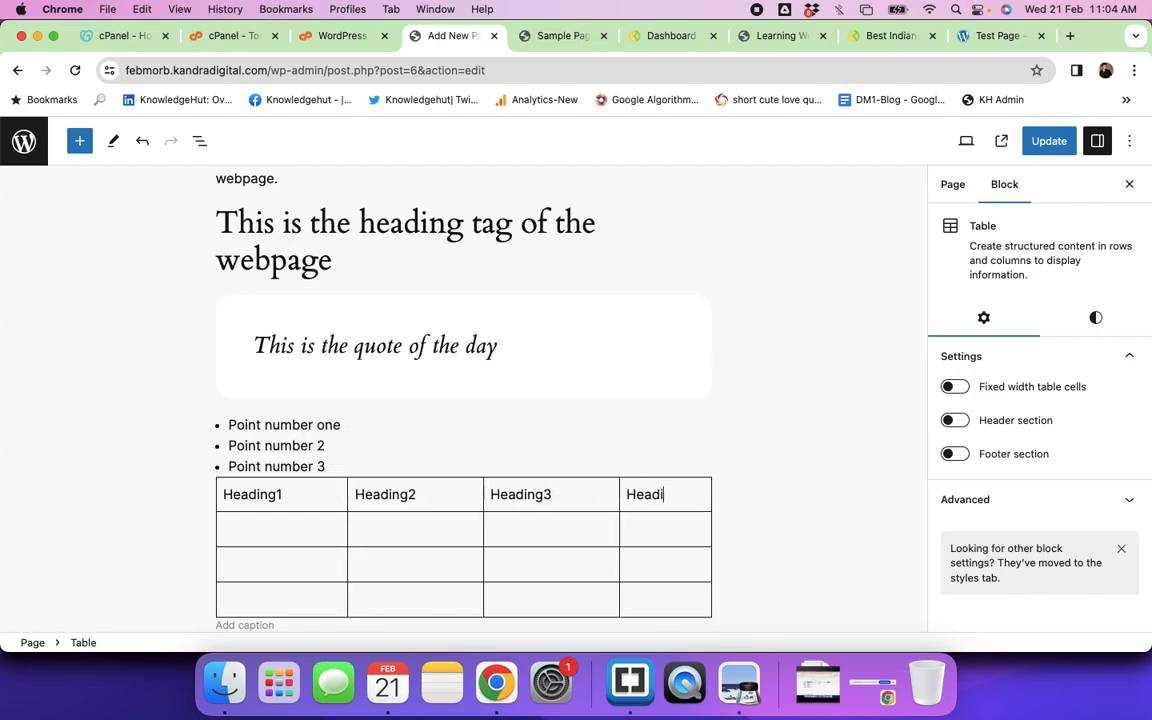
key("BackSpace")
key("BackSpace")
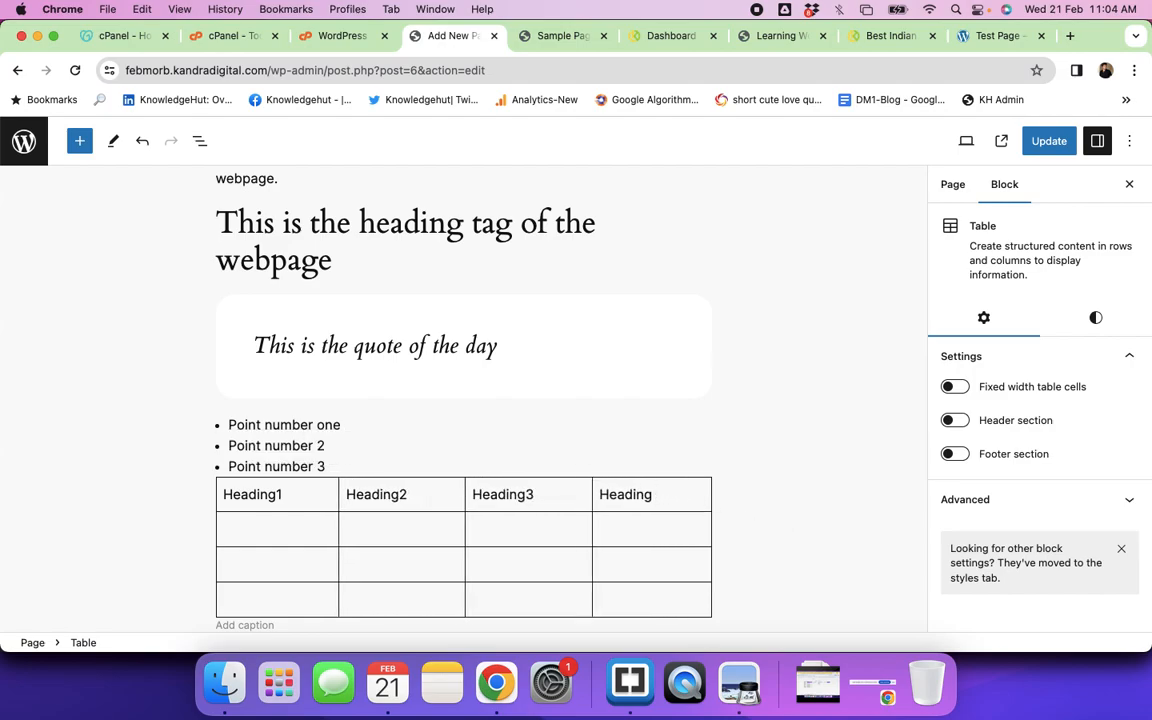
type("4")
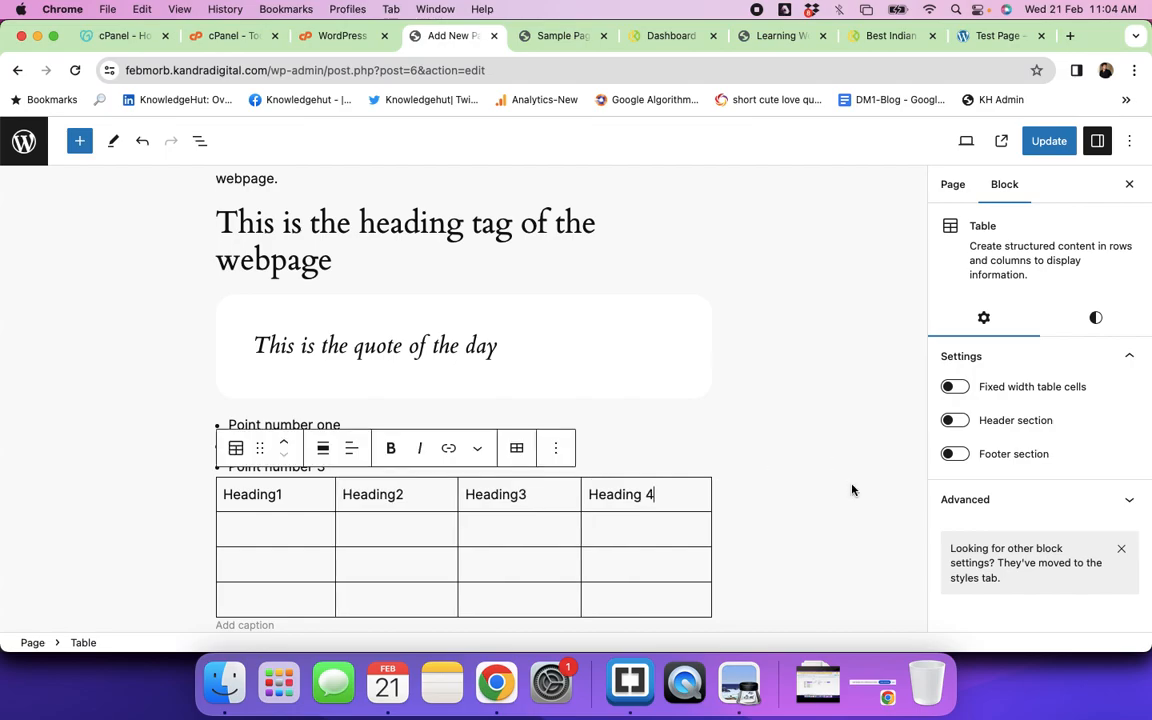
Step: Enter abc and xyz in the first column's top two body cells
left_click(766, 434)
scroll(694, 487, "down", 3)
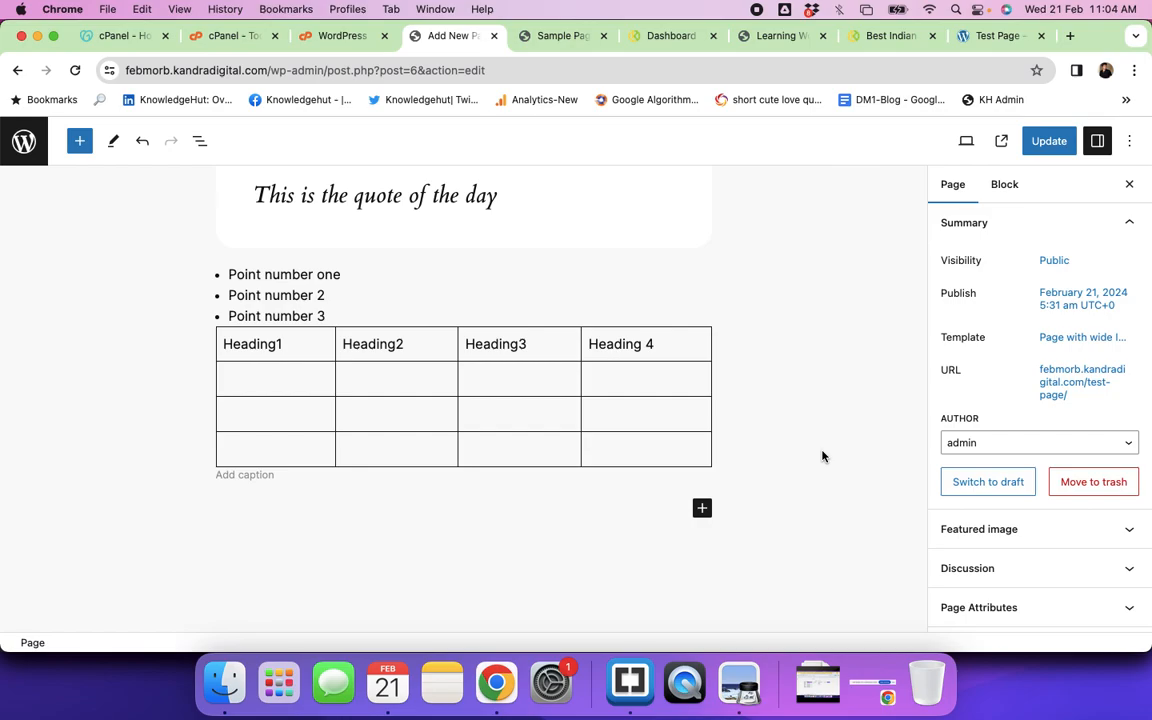
left_click(261, 382)
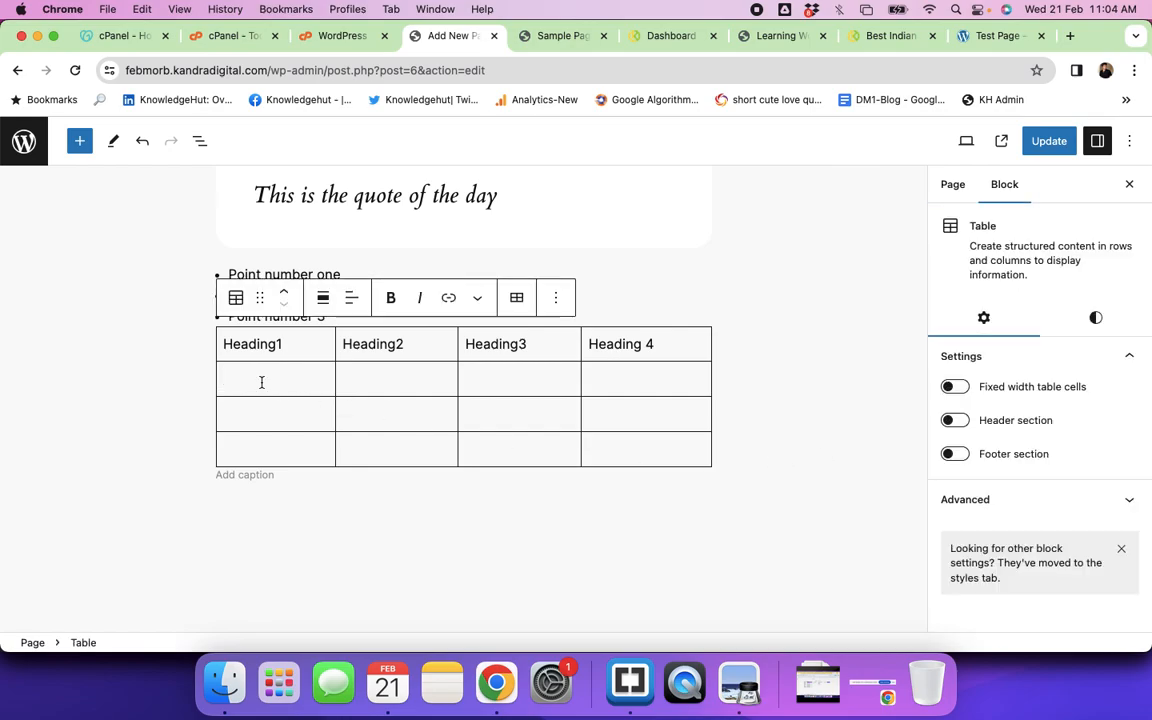
type("abc")
left_click(253, 415)
type("xyz")
left_click(566, 542)
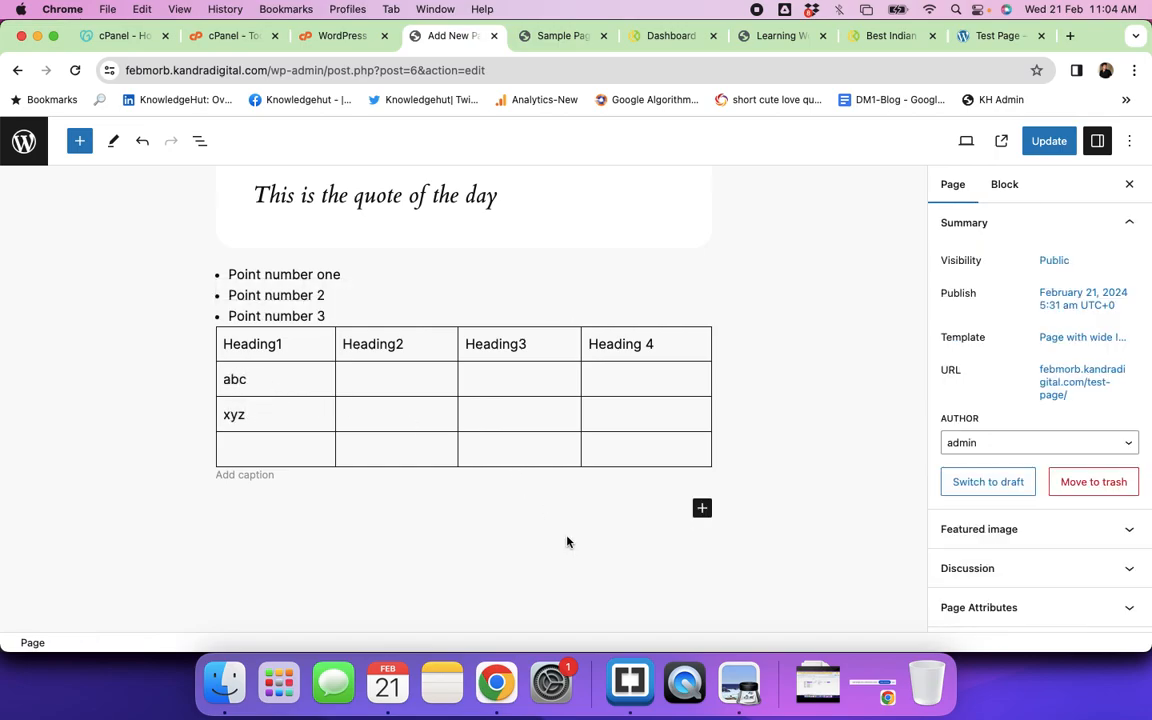
left_click(702, 508)
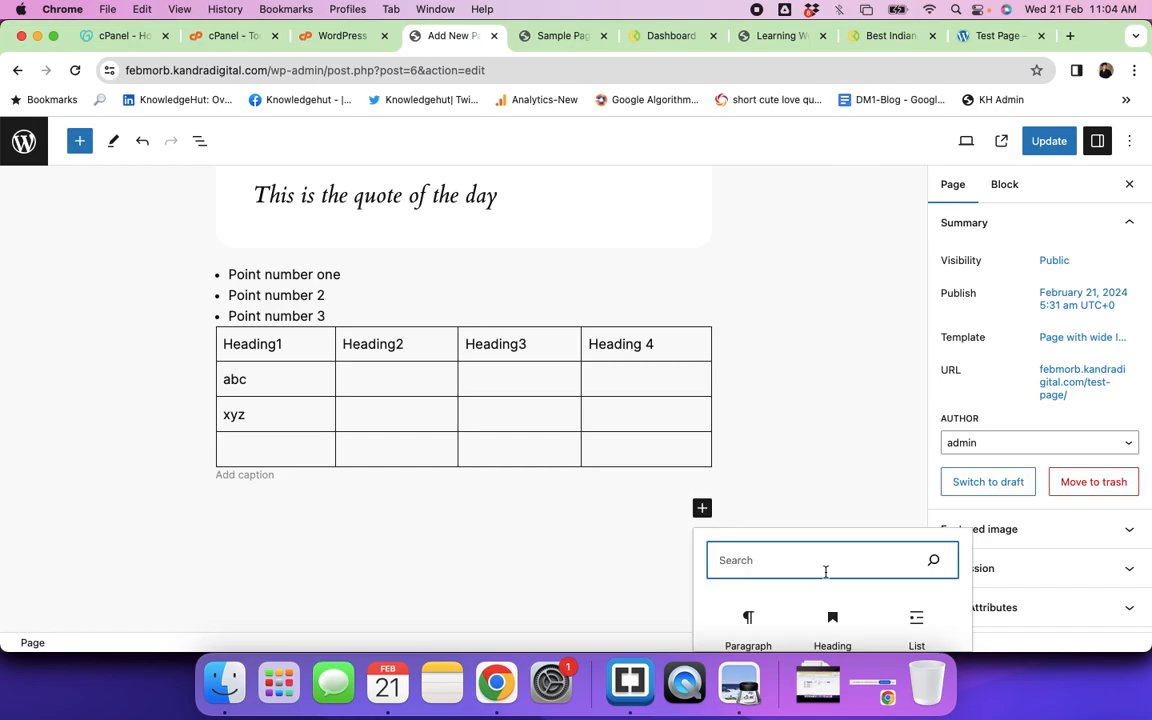
Step: Add a Video block below the table set to Insert from URL, then switch to YouTube Studio
scroll(825, 571, "down", 2)
left_click(830, 634)
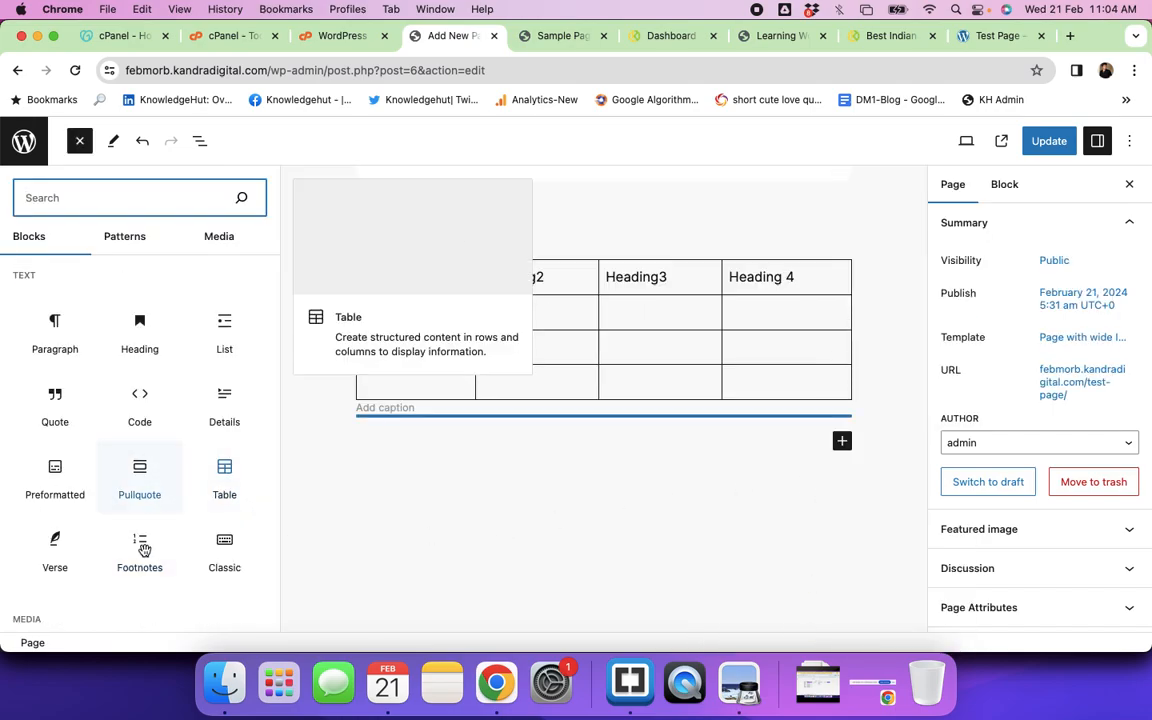
scroll(155, 571, "down", 4)
scroll(155, 571, "down", 5)
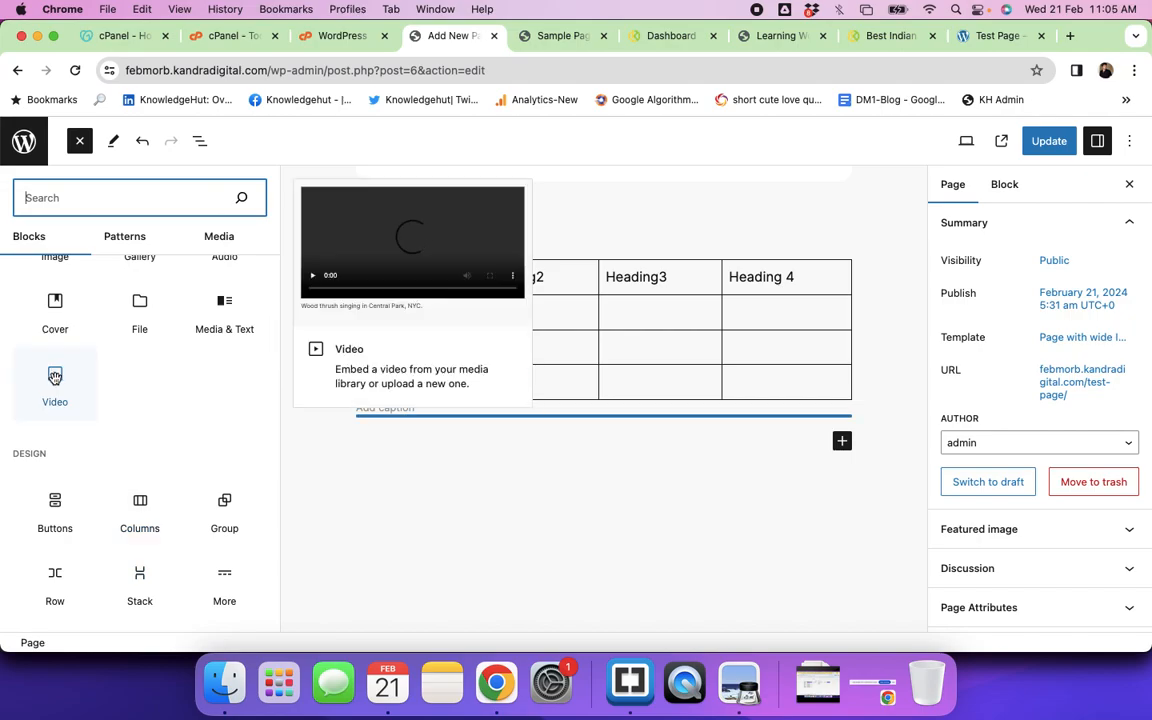
left_click(55, 377)
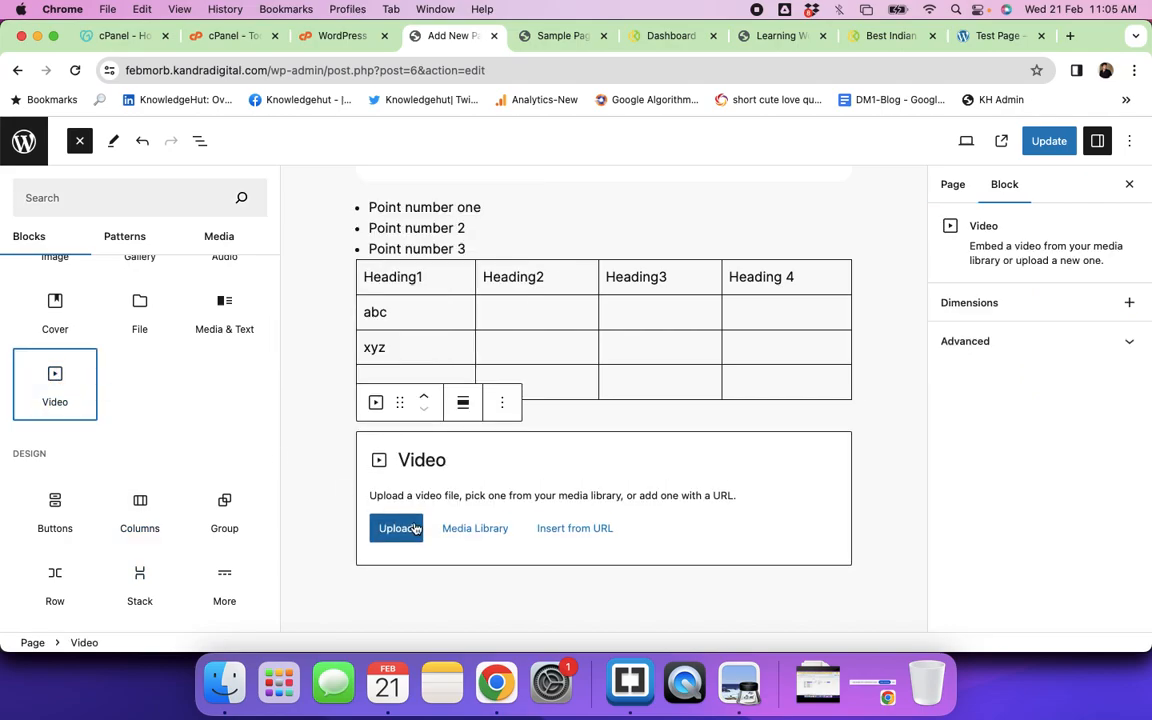
left_click(552, 528)
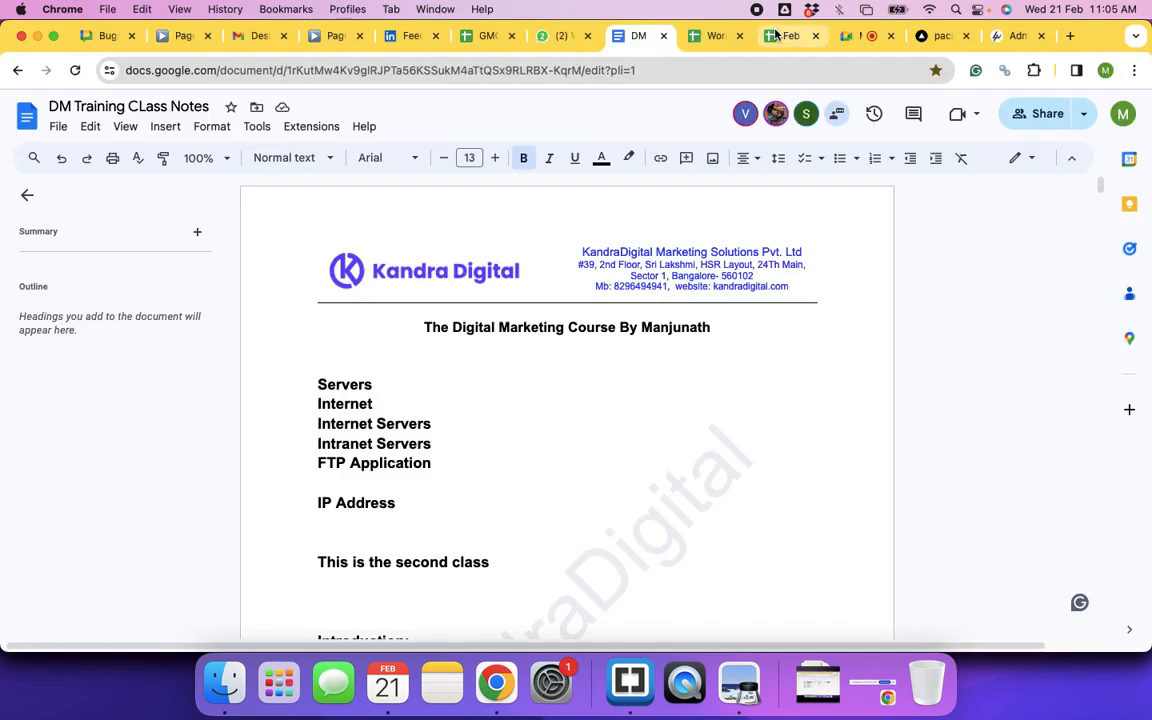
key("super+grave")
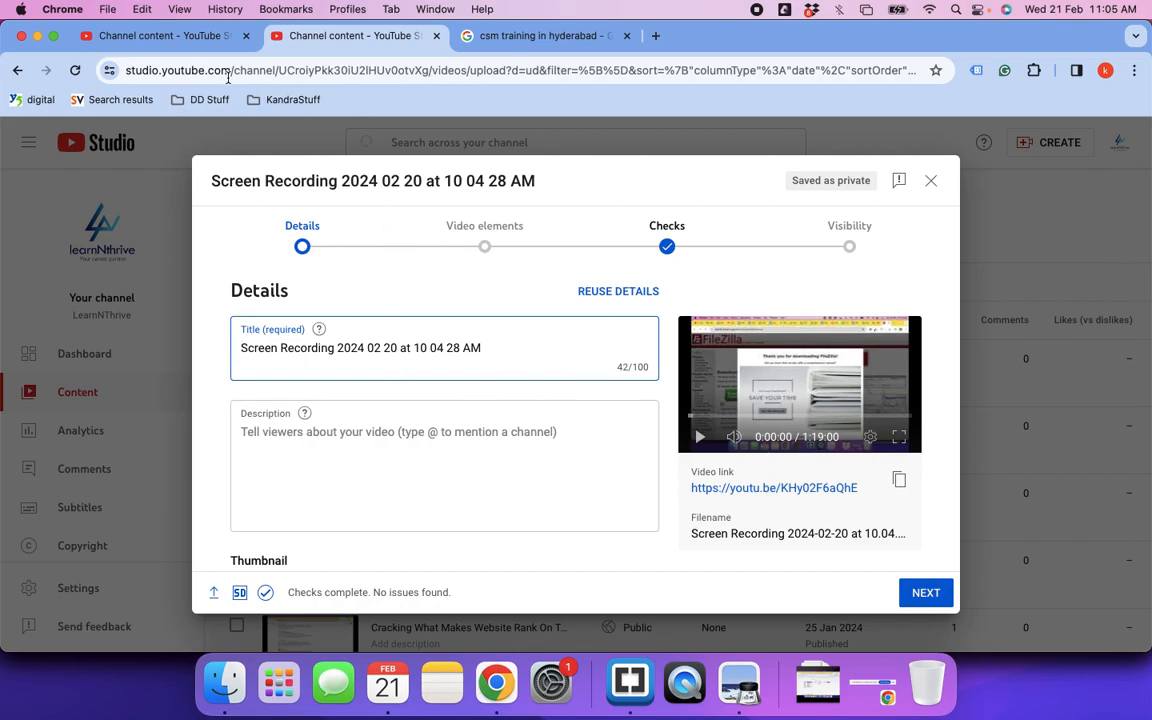
Step: Copy the newest video's shareable link from Channel content and paste it into the Video block
left_click(160, 37)
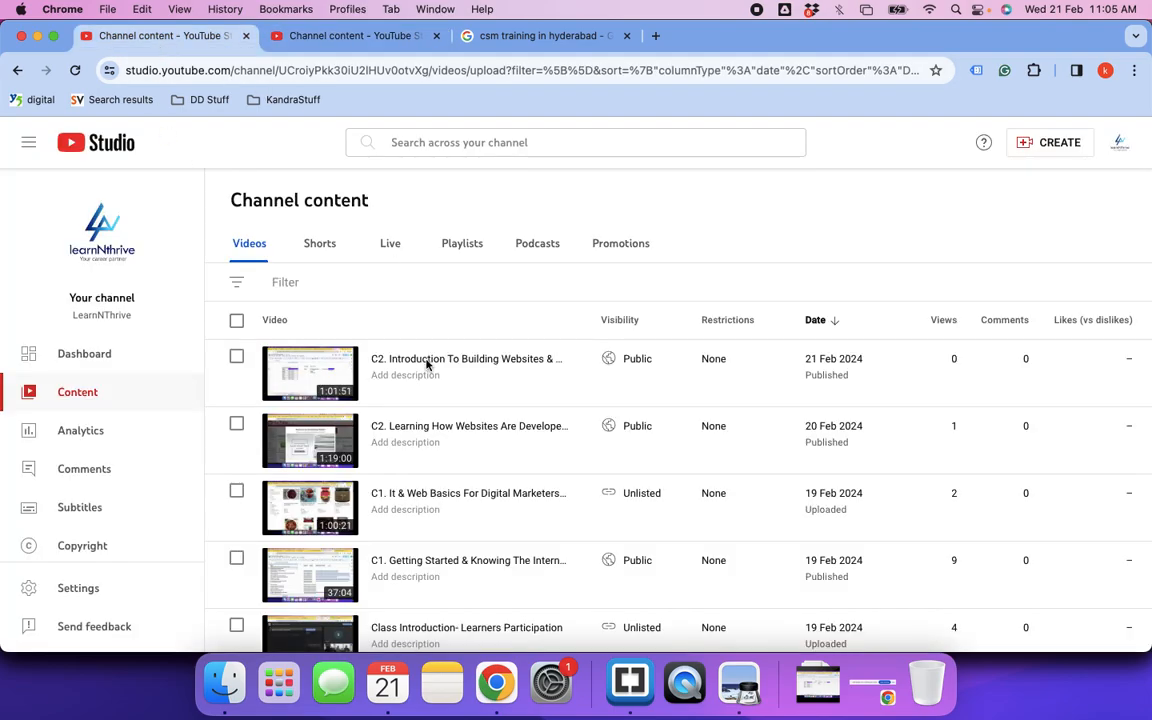
mouse_move(430, 362)
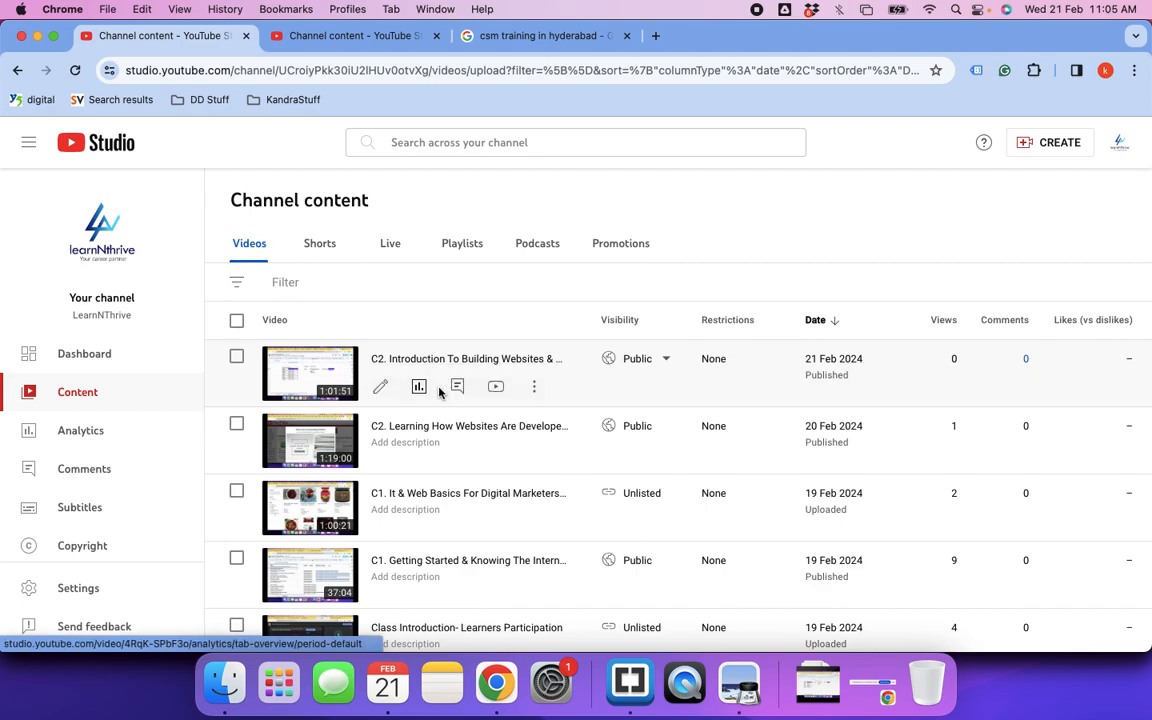
left_click(536, 389)
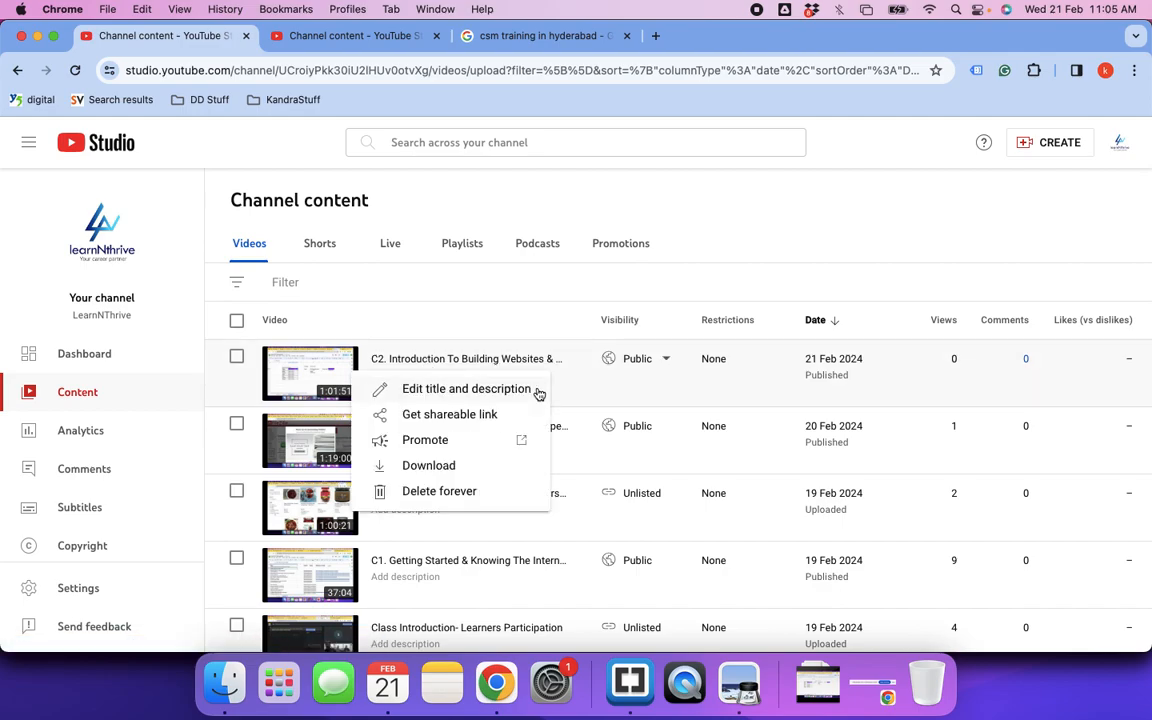
left_click(461, 420)
key("super+grave")
key("super+grave")
key("super+grave")
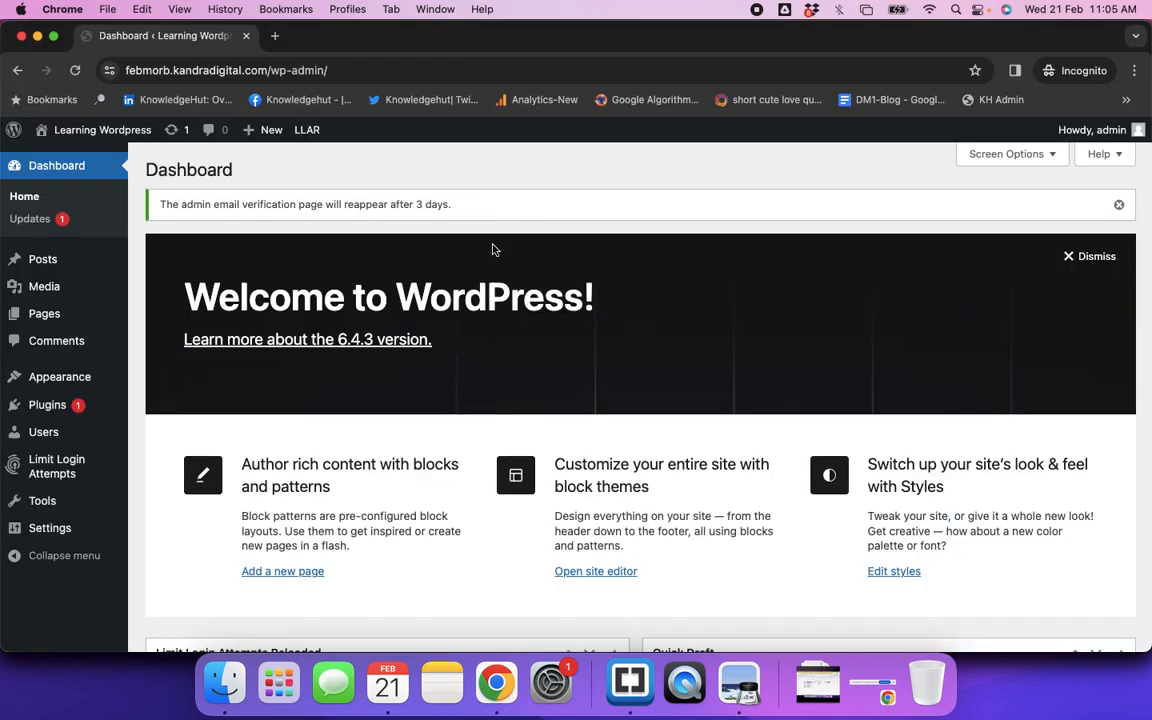
key("super+v")
Step: Embed the pasted YouTube link below the table and update the page
scroll(604, 427, "down", 5)
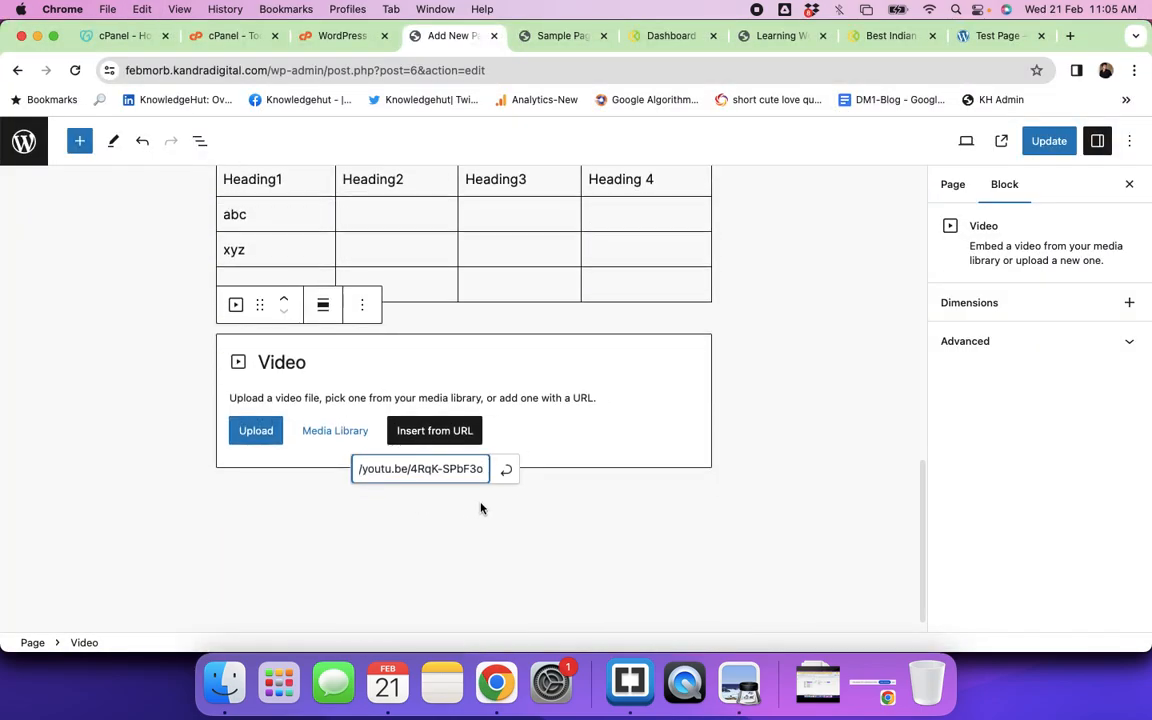
left_click(505, 473)
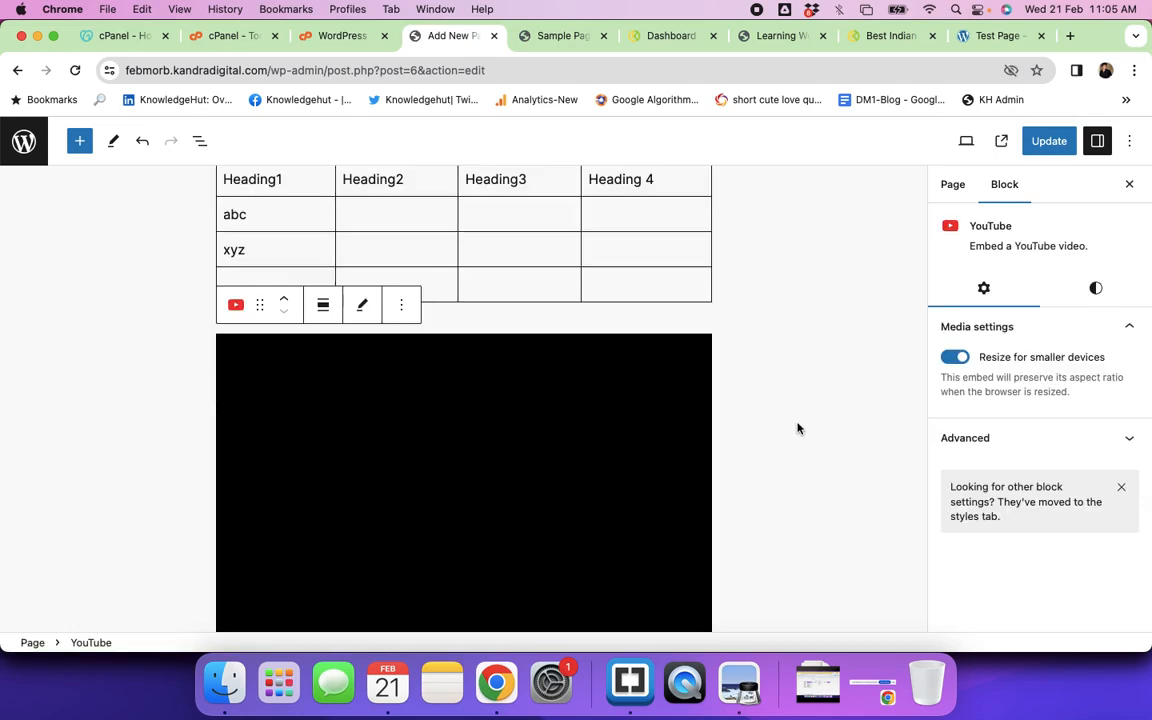
scroll(797, 428, "down", 5)
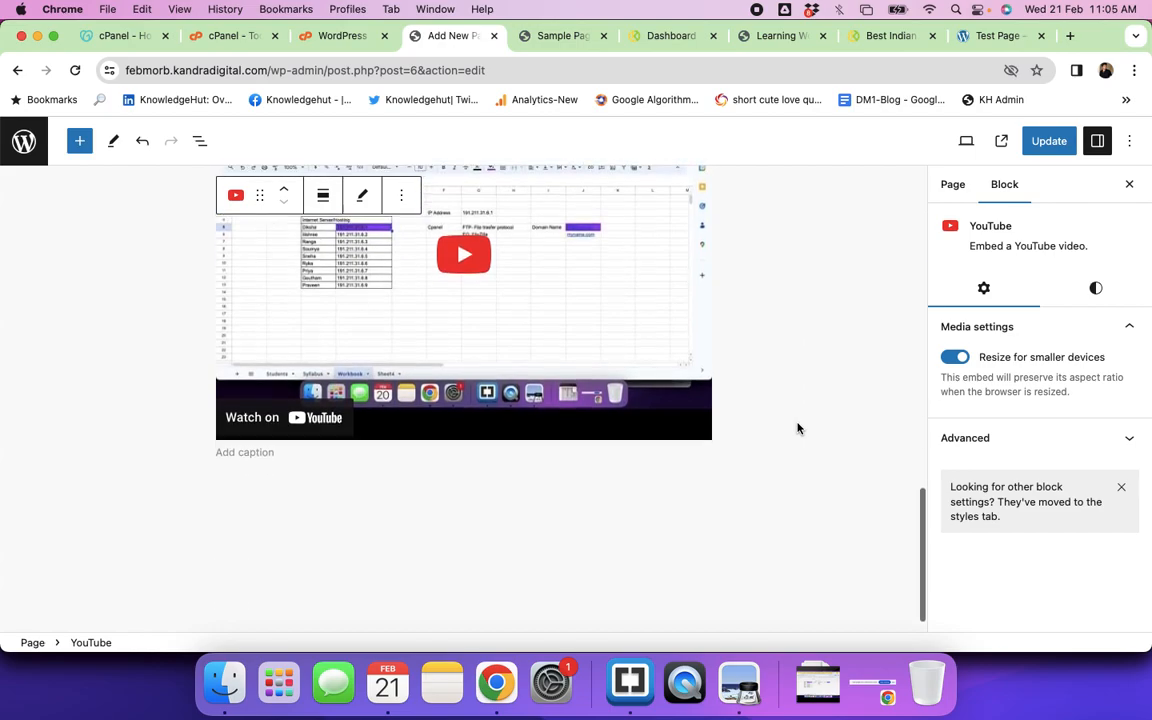
scroll(797, 428, "up", 10)
left_click(1052, 141)
scroll(563, 378, "up", 5)
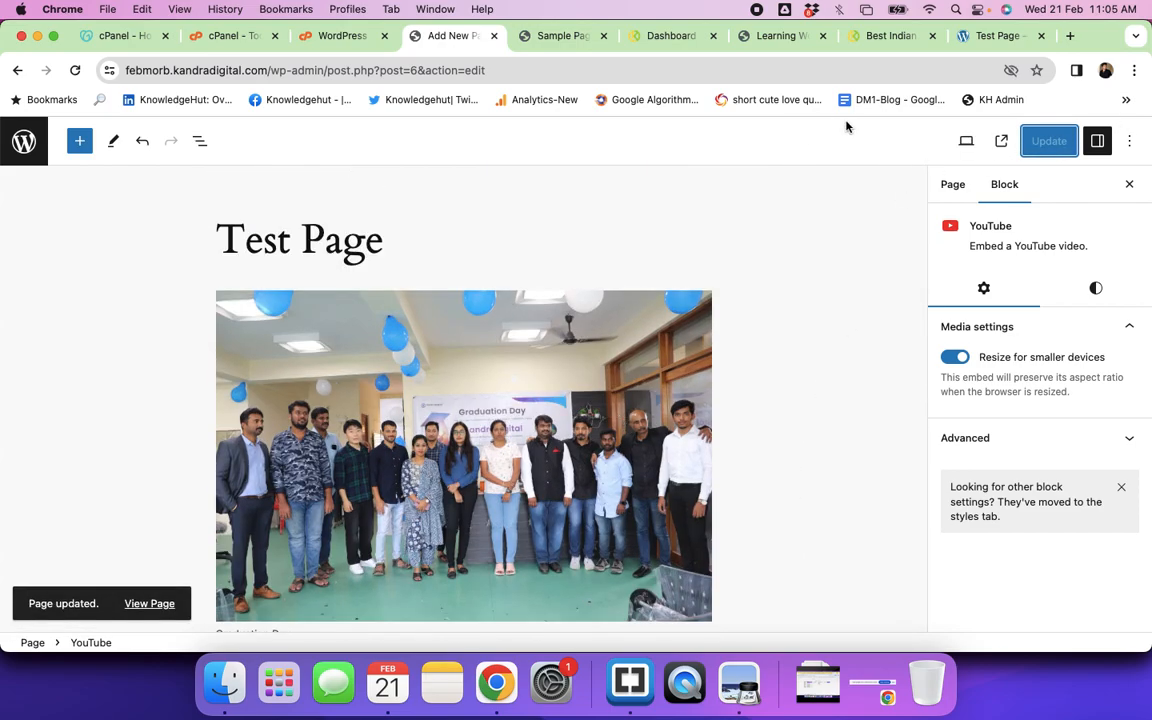
Step: Review the live Test Page's photo, paragraph and heading, then return to the block editor
left_click(988, 37)
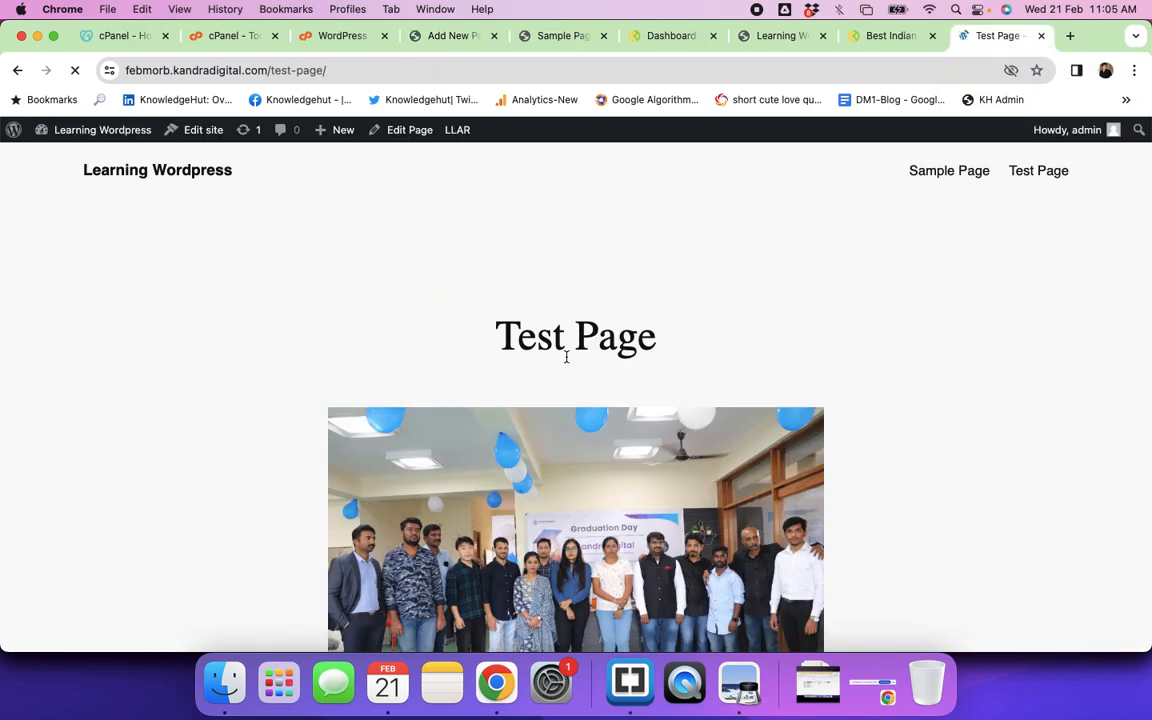
scroll(441, 628, "down", 1)
scroll(441, 628, "down", 10)
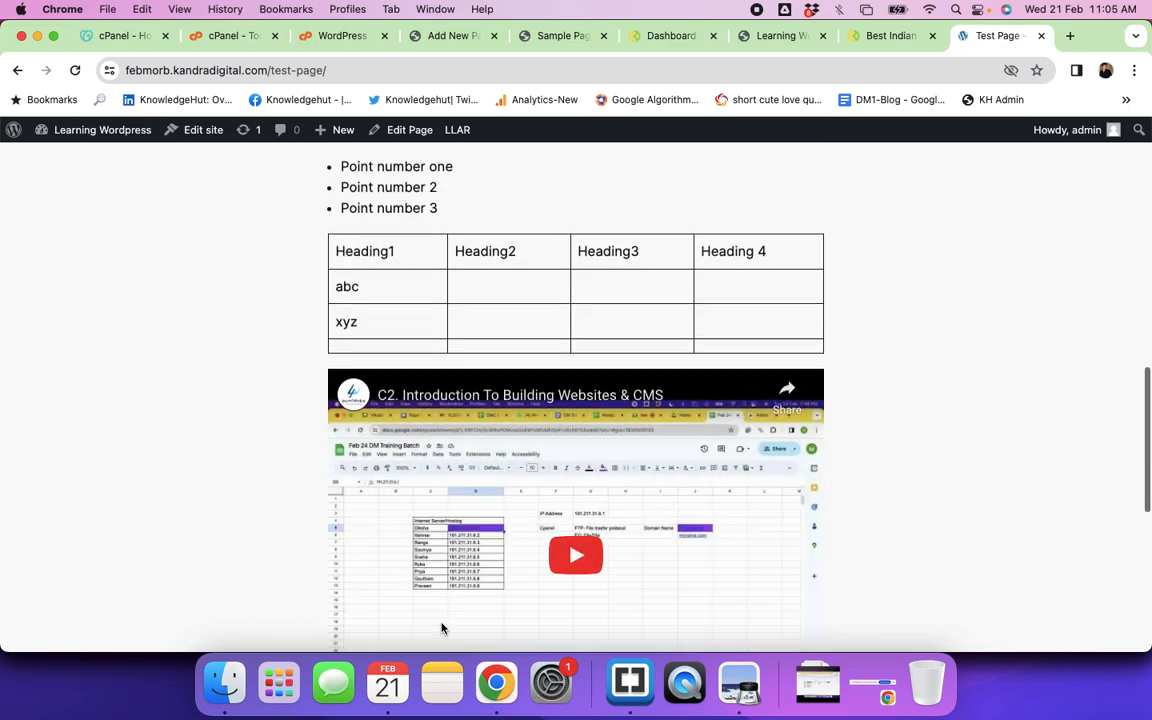
scroll(441, 628, "up", 4)
scroll(441, 628, "up", 5)
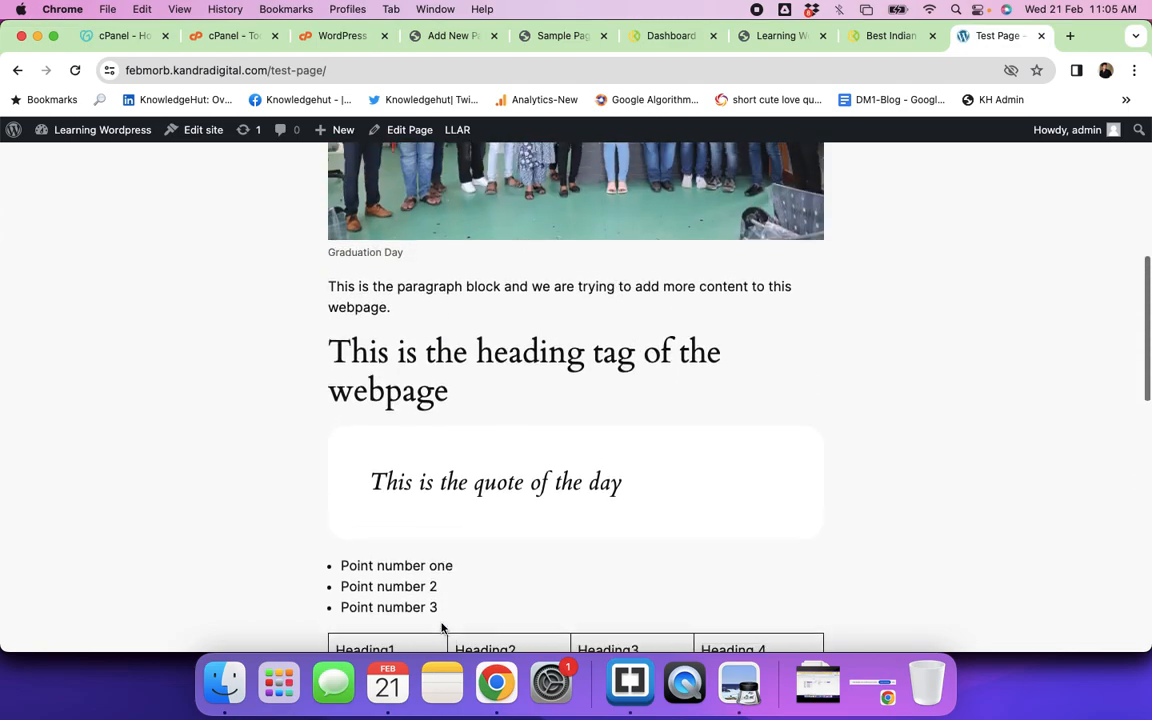
scroll(441, 628, "up", 3)
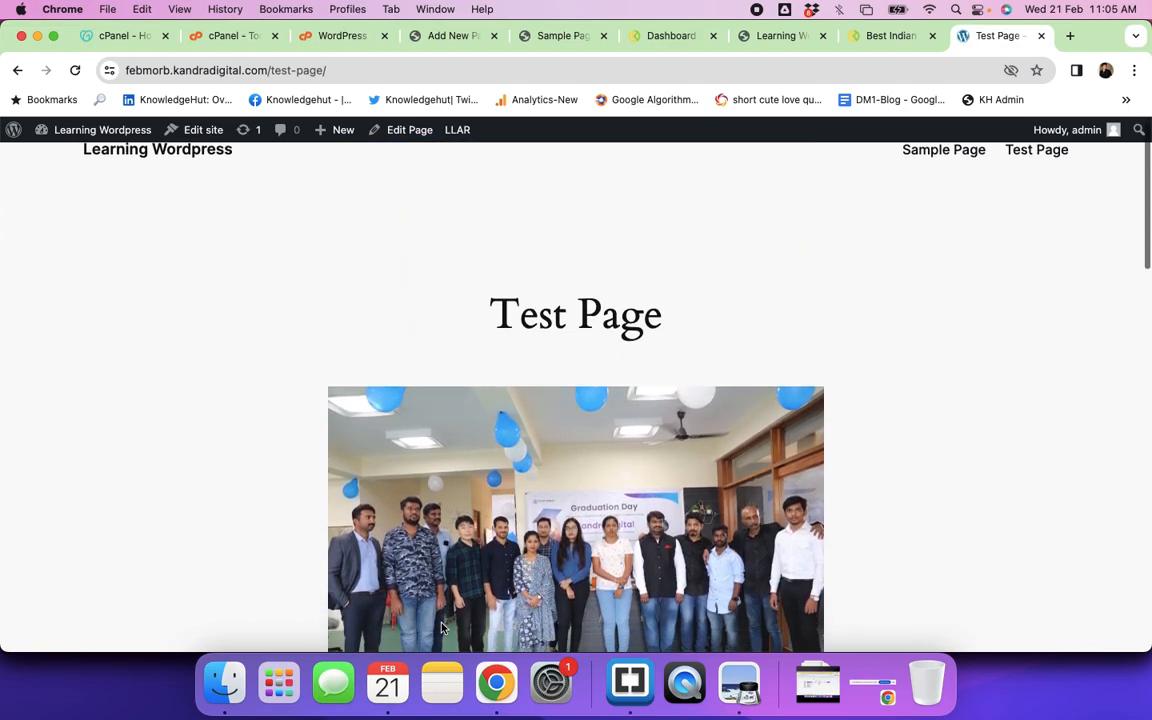
scroll(441, 628, "down", 8)
scroll(441, 628, "down", 8)
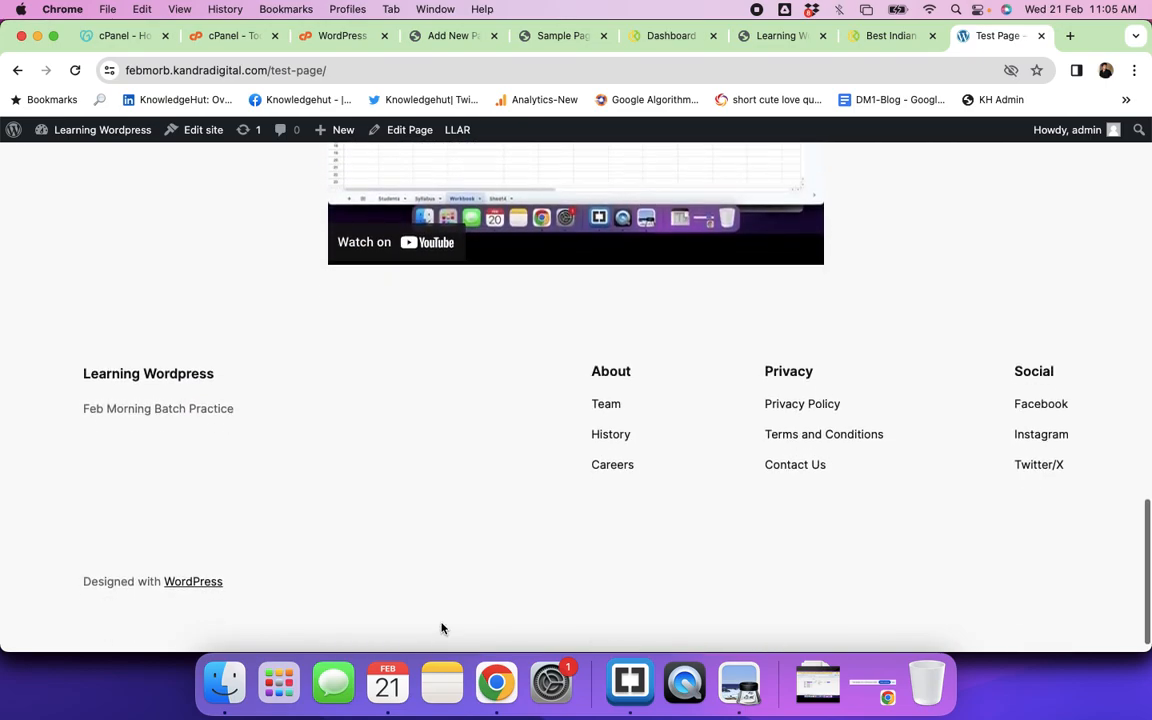
scroll(441, 628, "up", 10)
scroll(441, 628, "up", 6)
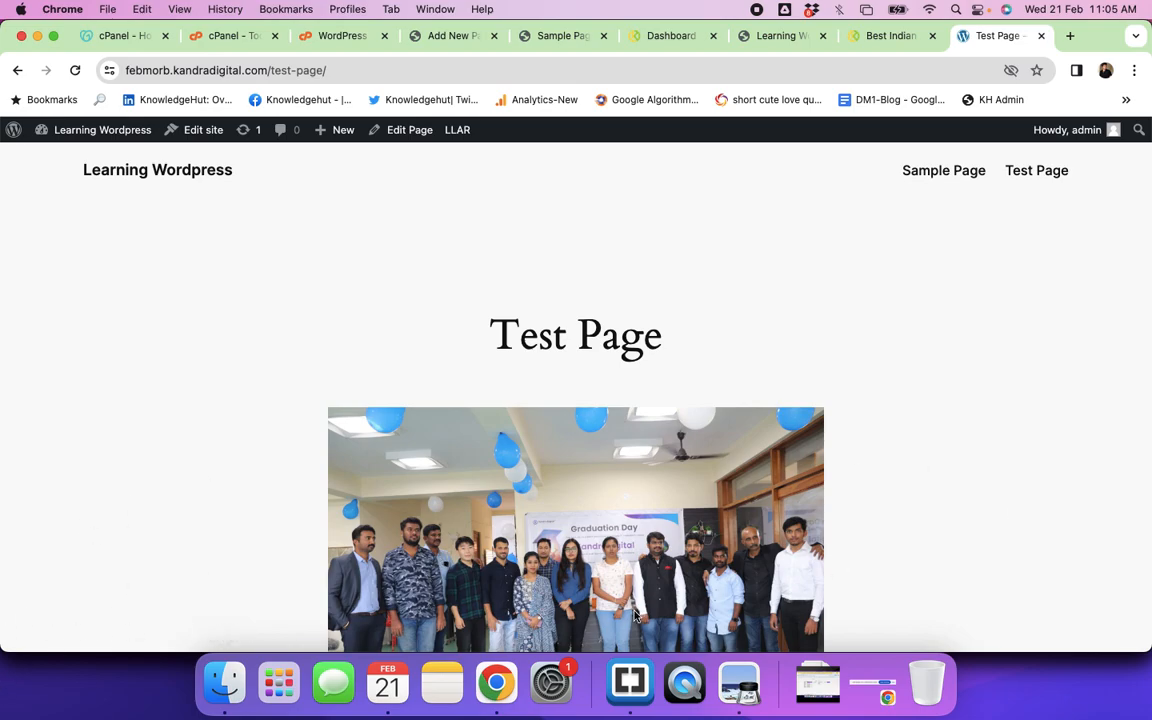
scroll(487, 626, "down", 4)
scroll(487, 626, "up", 4)
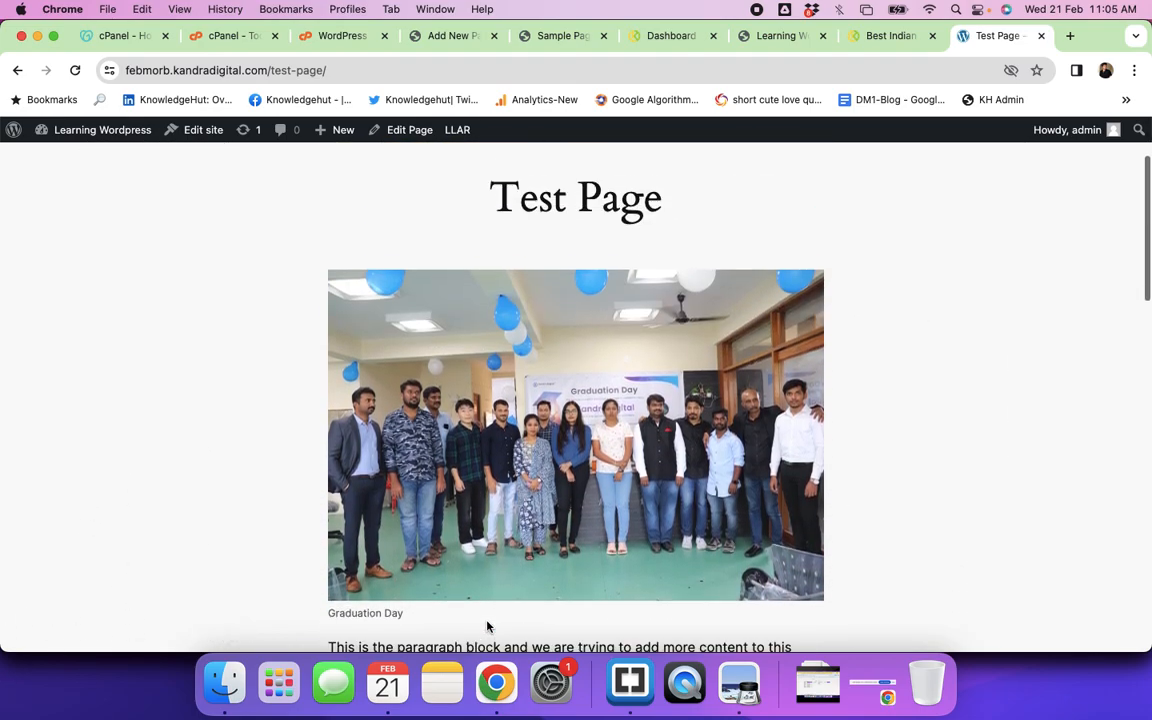
scroll(487, 626, "down", 8)
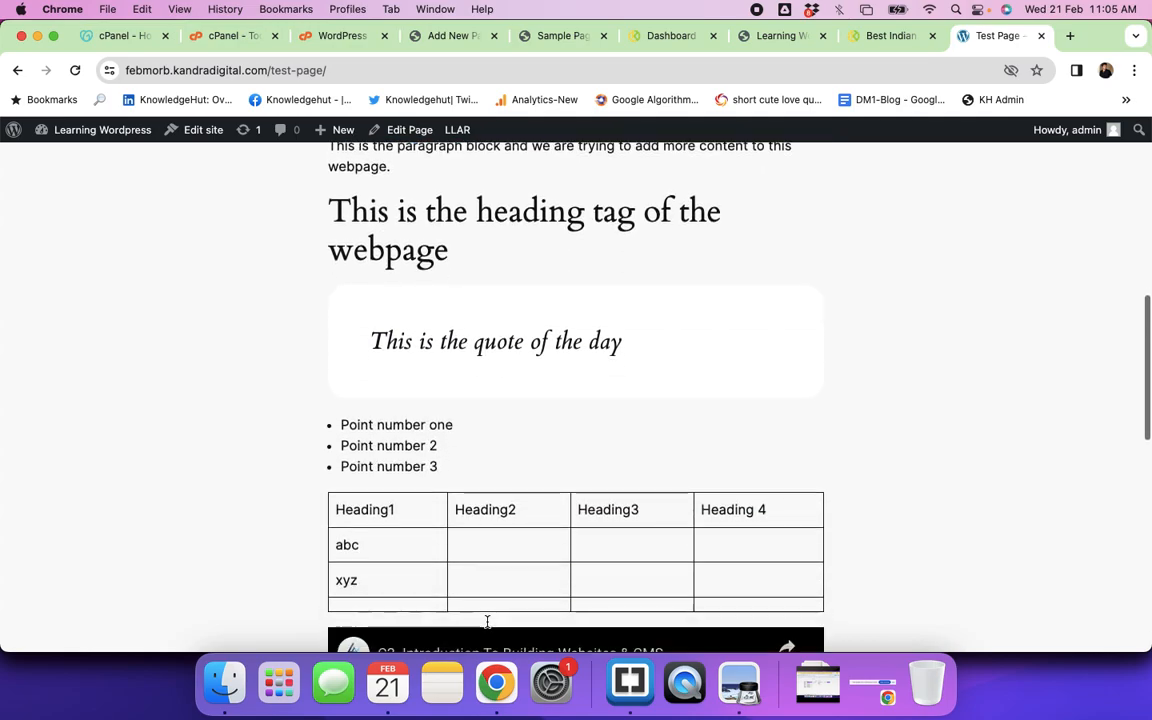
scroll(487, 621, "down", 6)
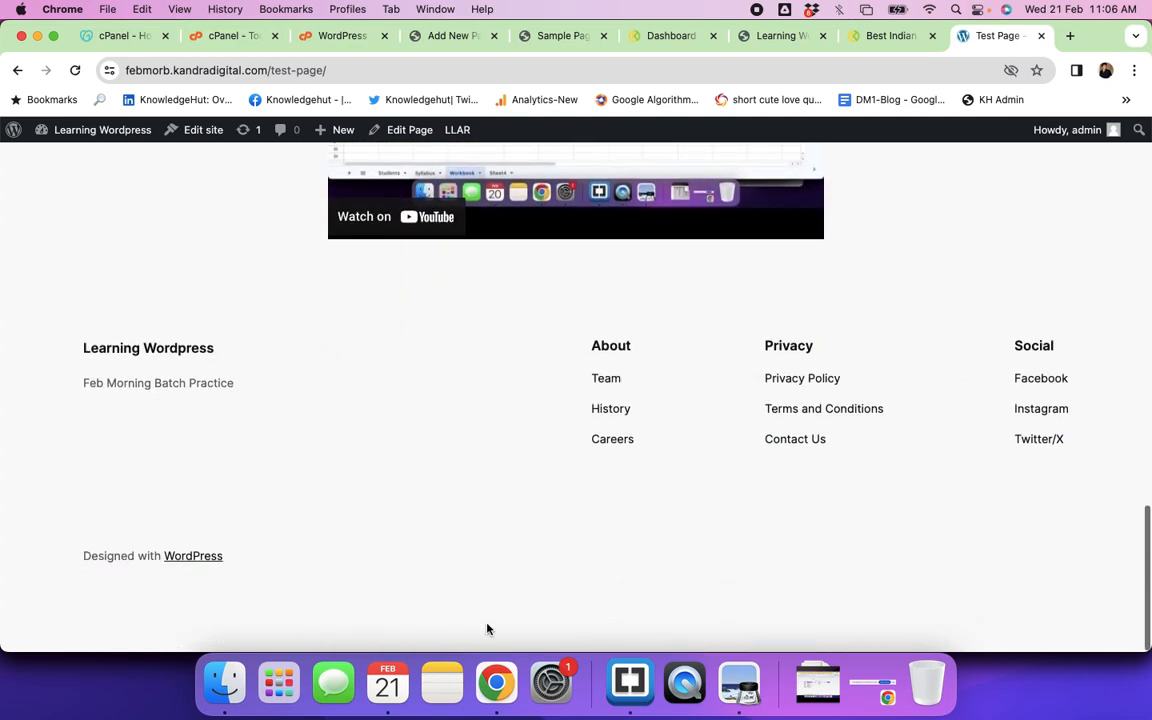
scroll(487, 621, "up", 4)
scroll(487, 630, "up", 5)
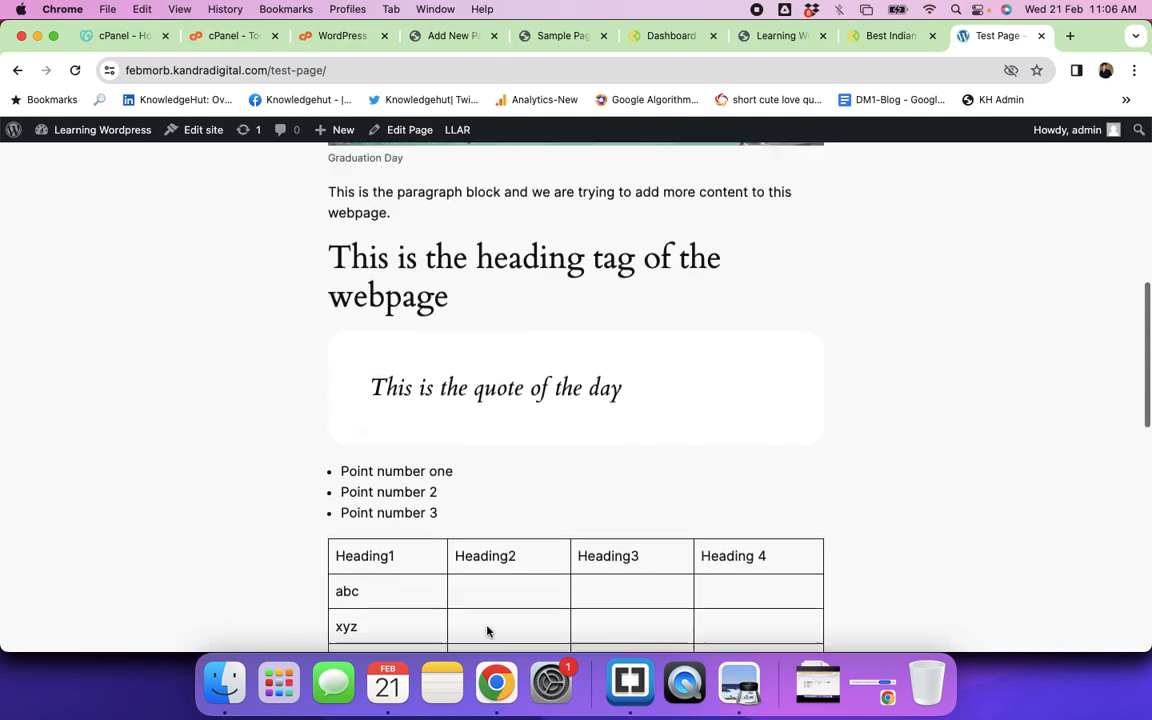
scroll(622, 440, "up", 5)
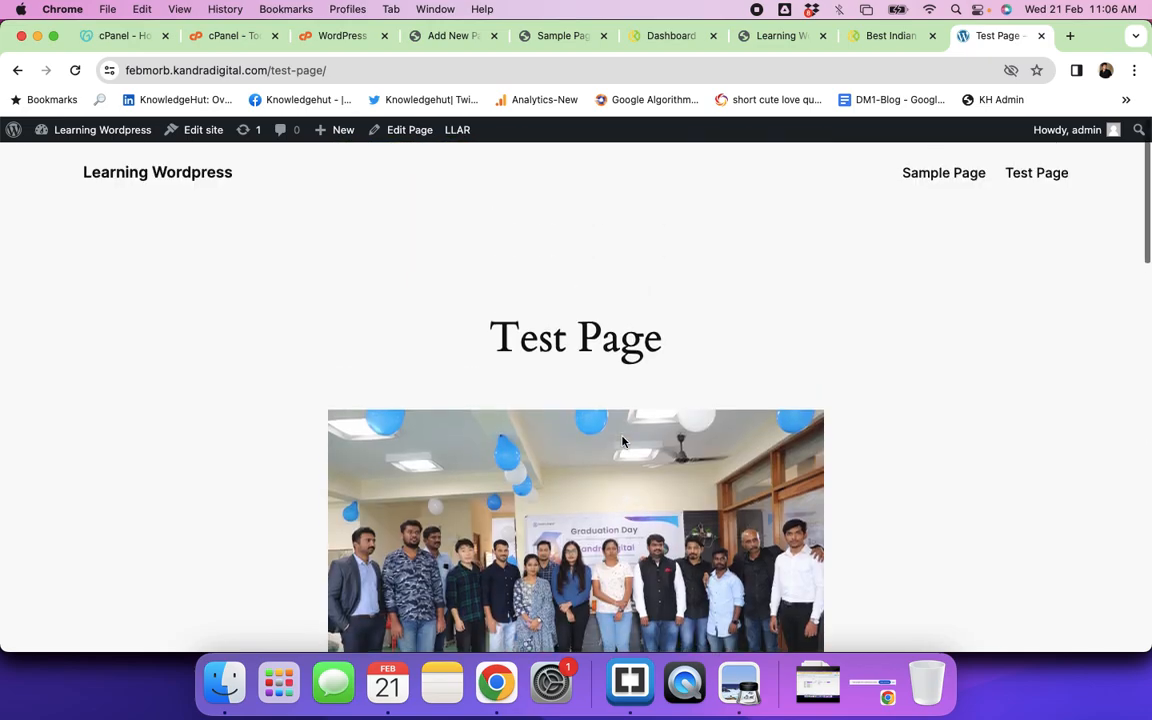
scroll(622, 440, "down", 15)
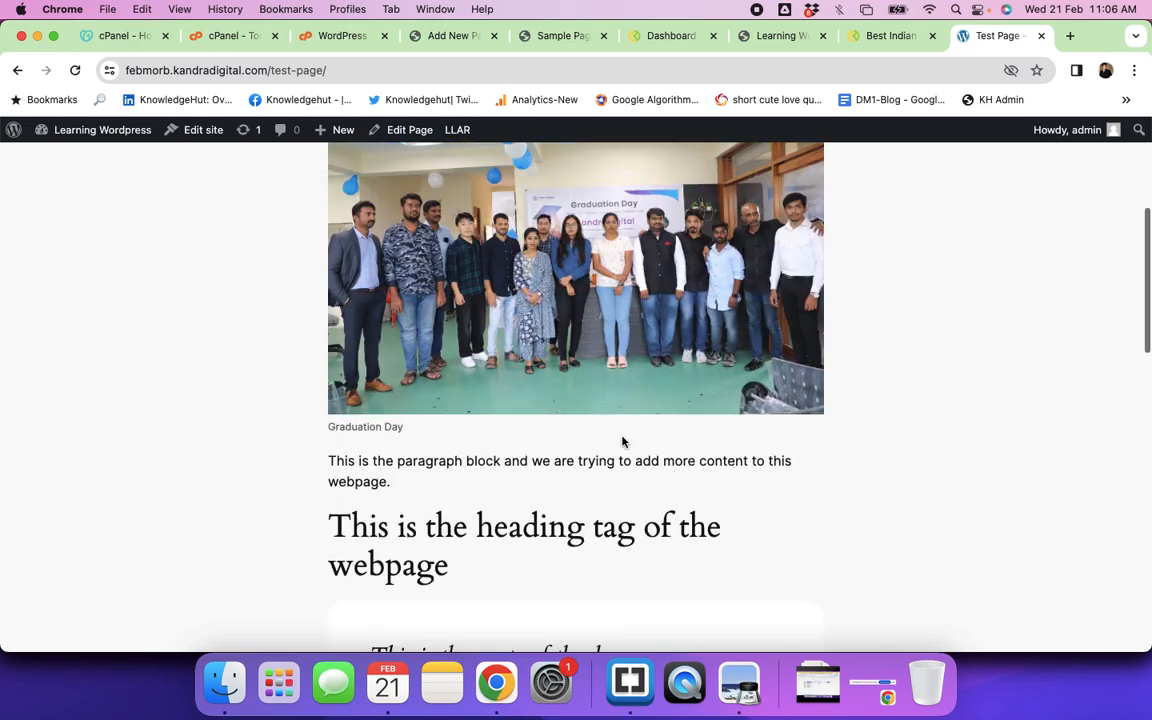
scroll(622, 443, "up", 15)
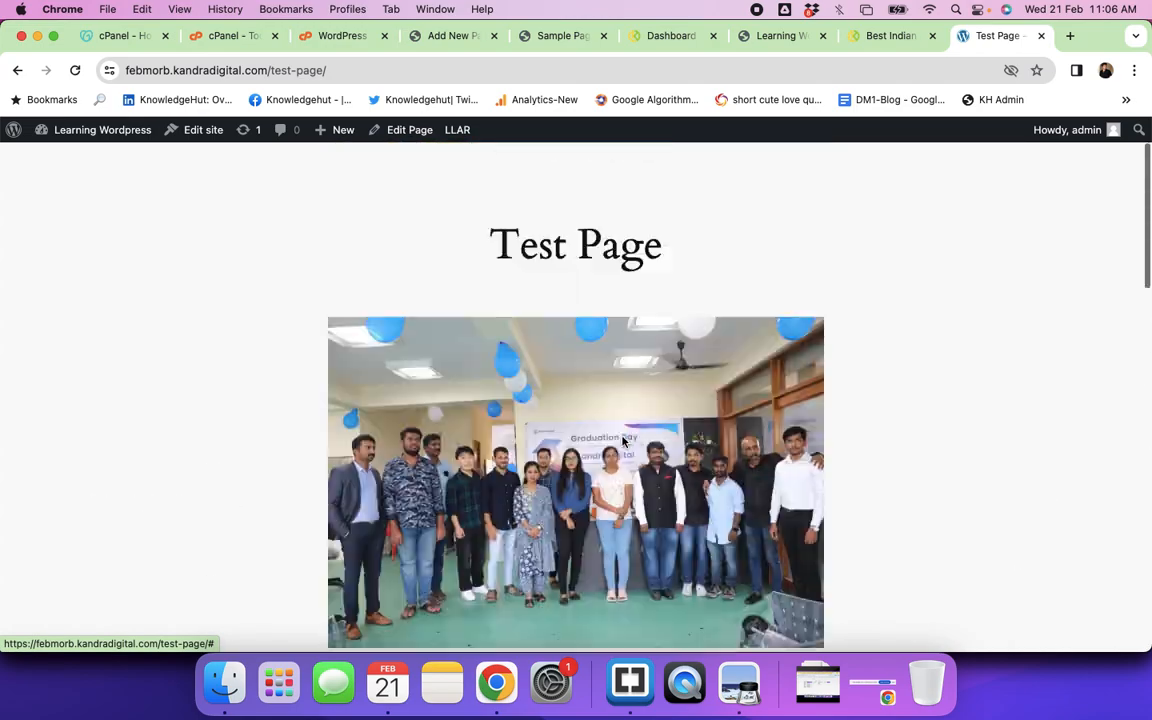
left_click(435, 40)
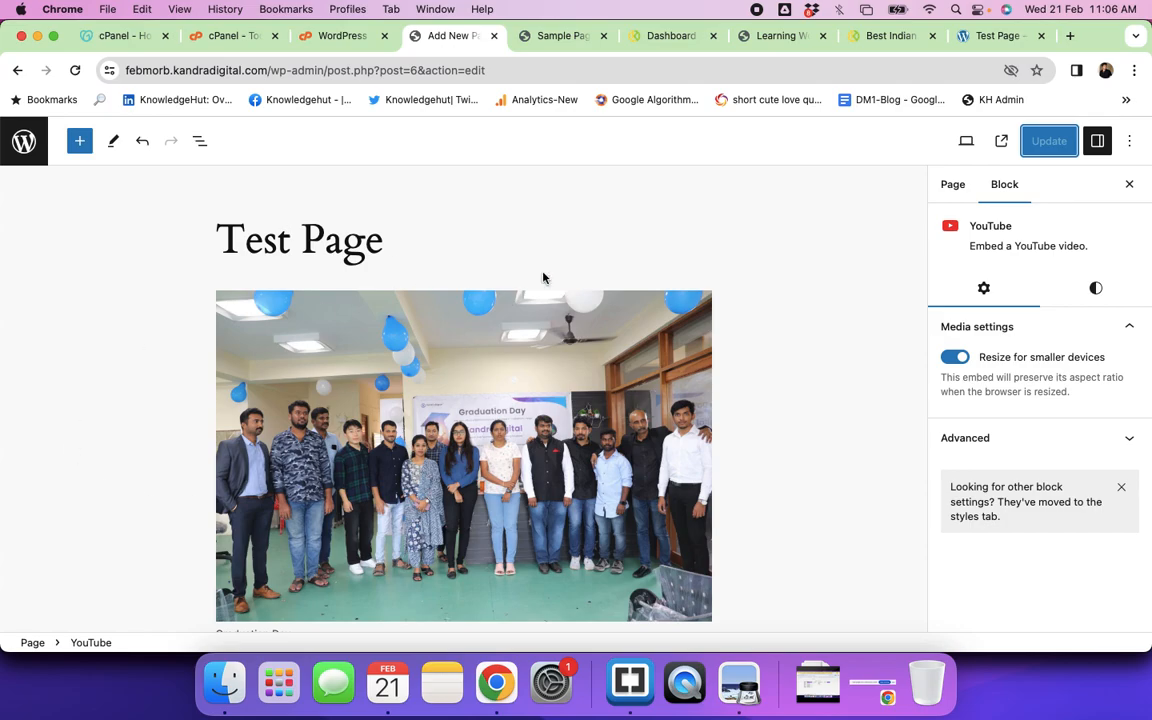
Step: Insert the Grid recent-posts pattern from All patterns after the YouTube embed
scroll(510, 292, "down", 10)
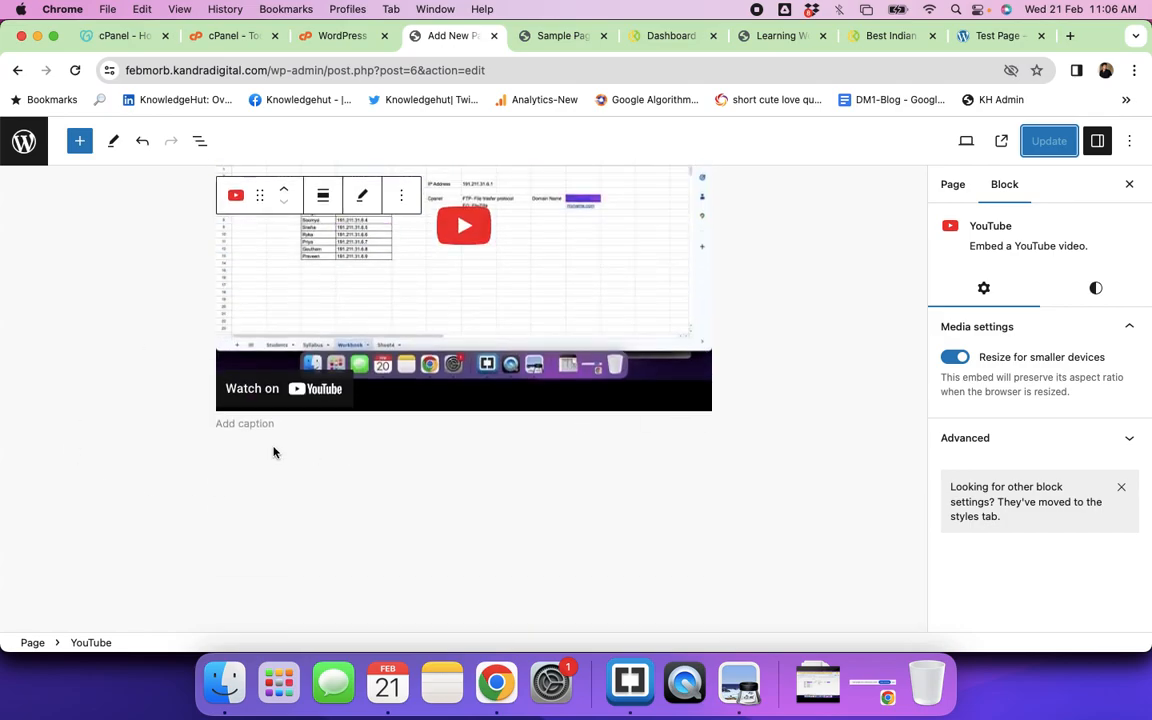
left_click(637, 456)
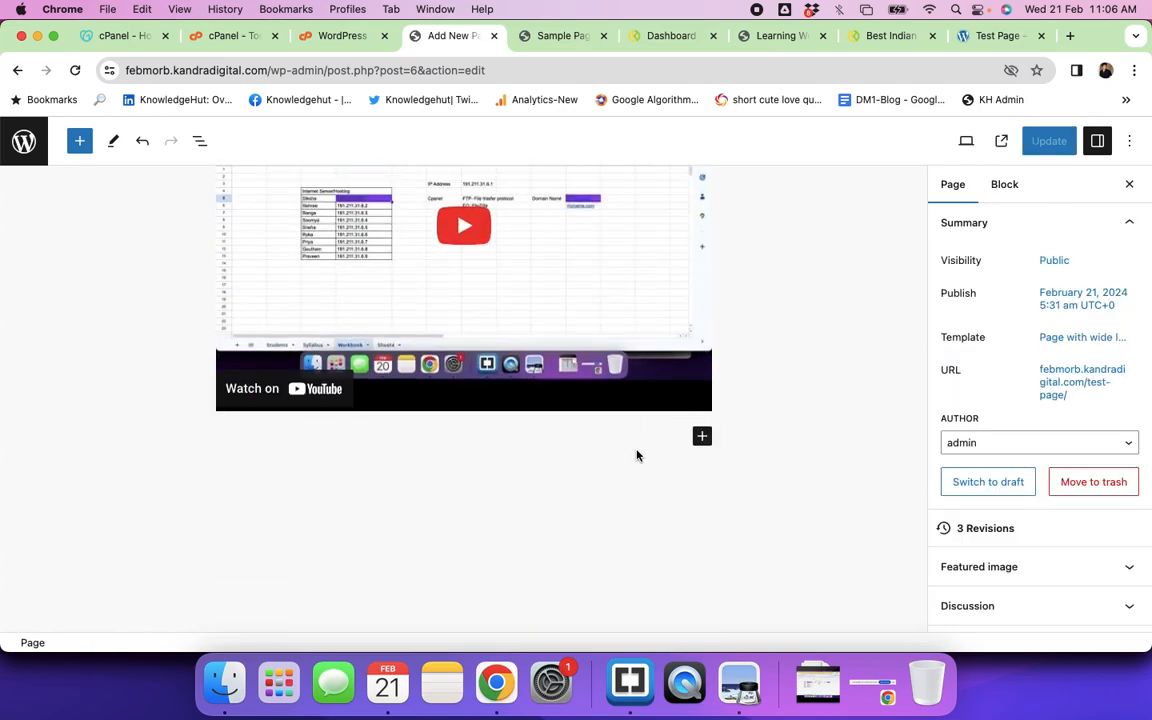
left_click(702, 438)
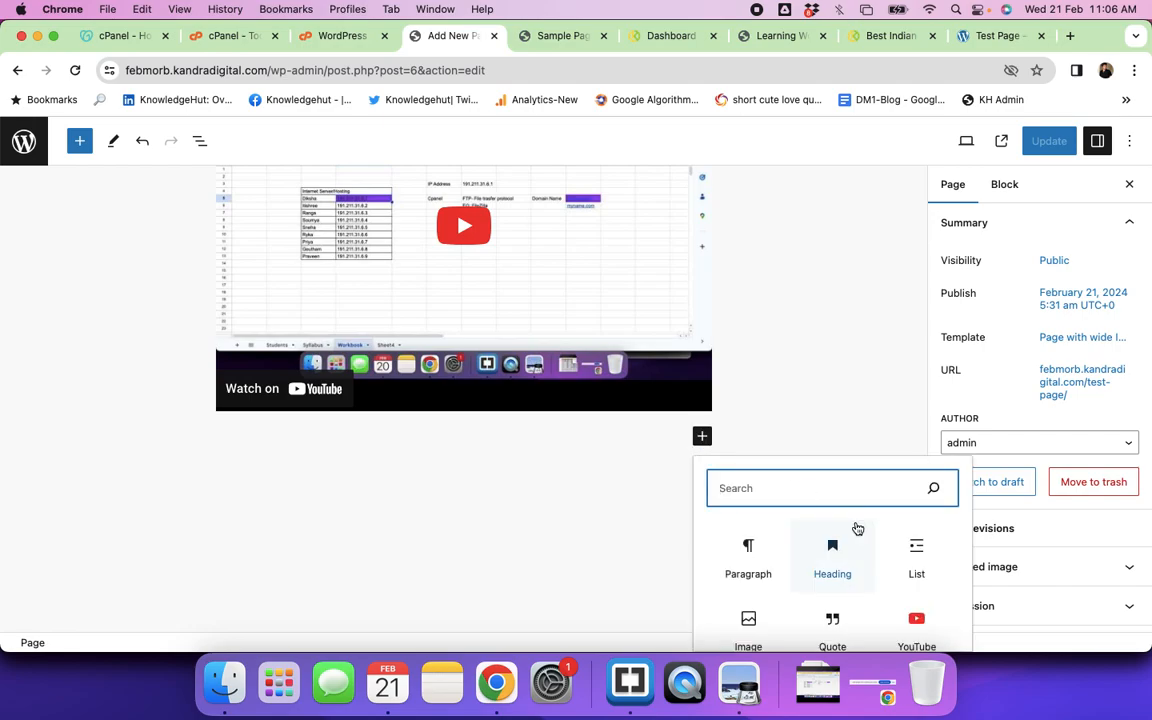
scroll(857, 528, "down", 2)
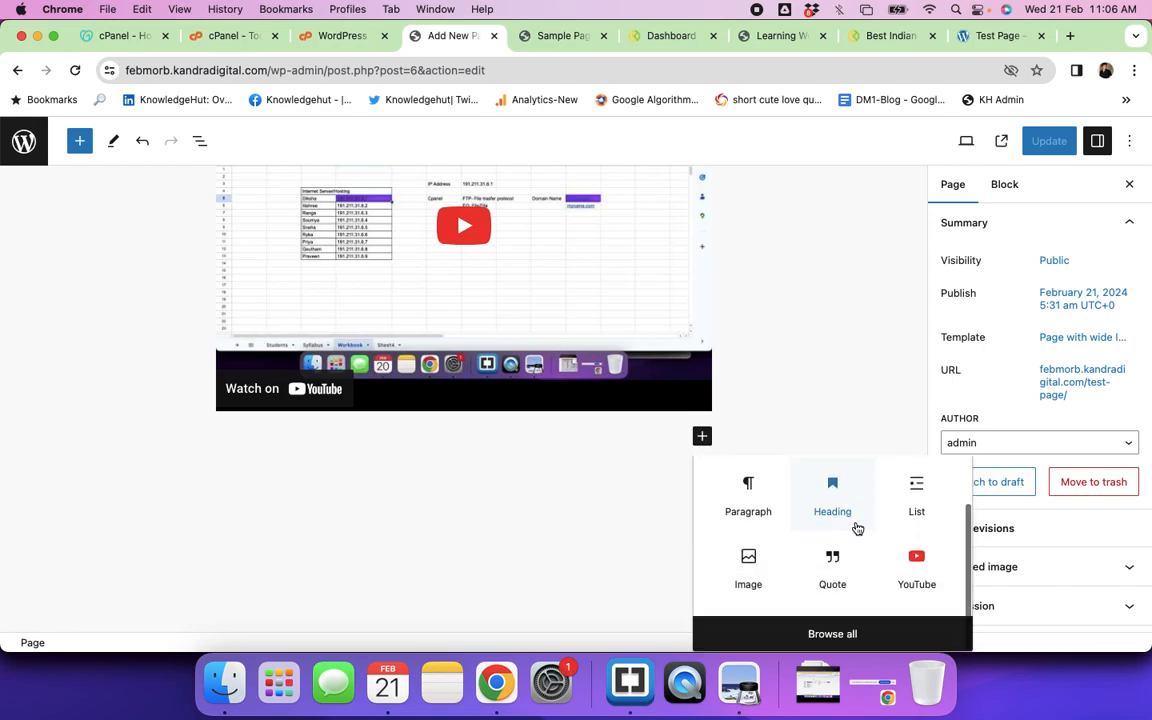
left_click(830, 634)
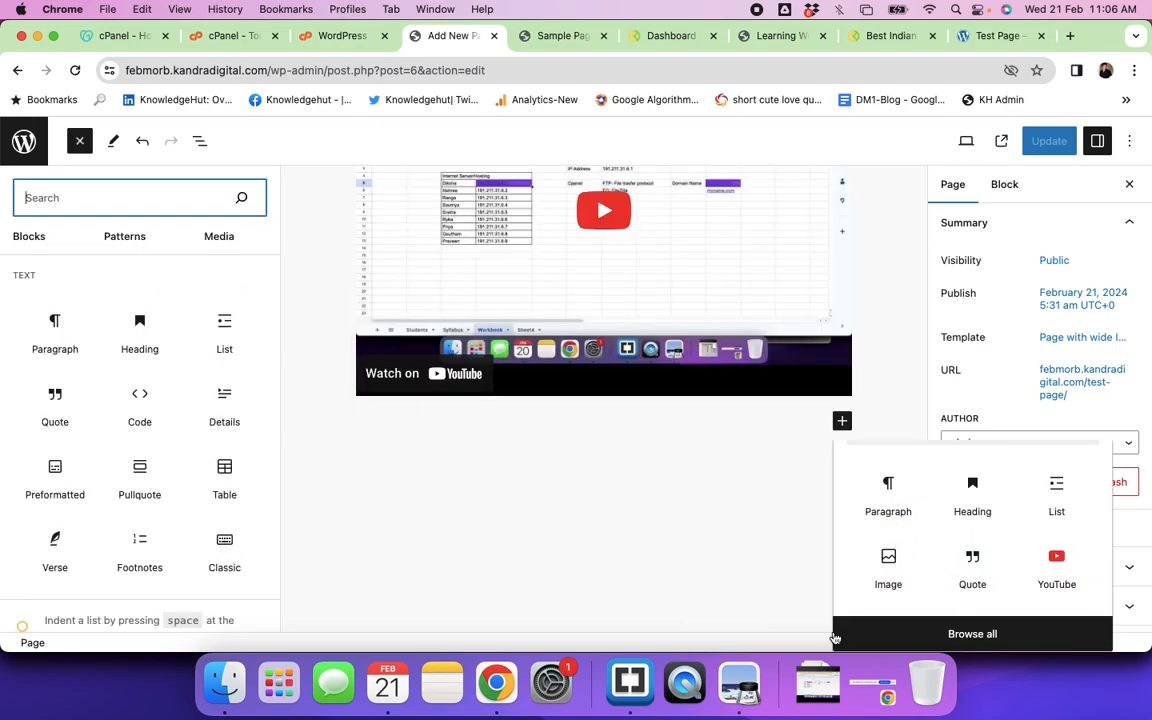
left_click(120, 236)
left_click(69, 290)
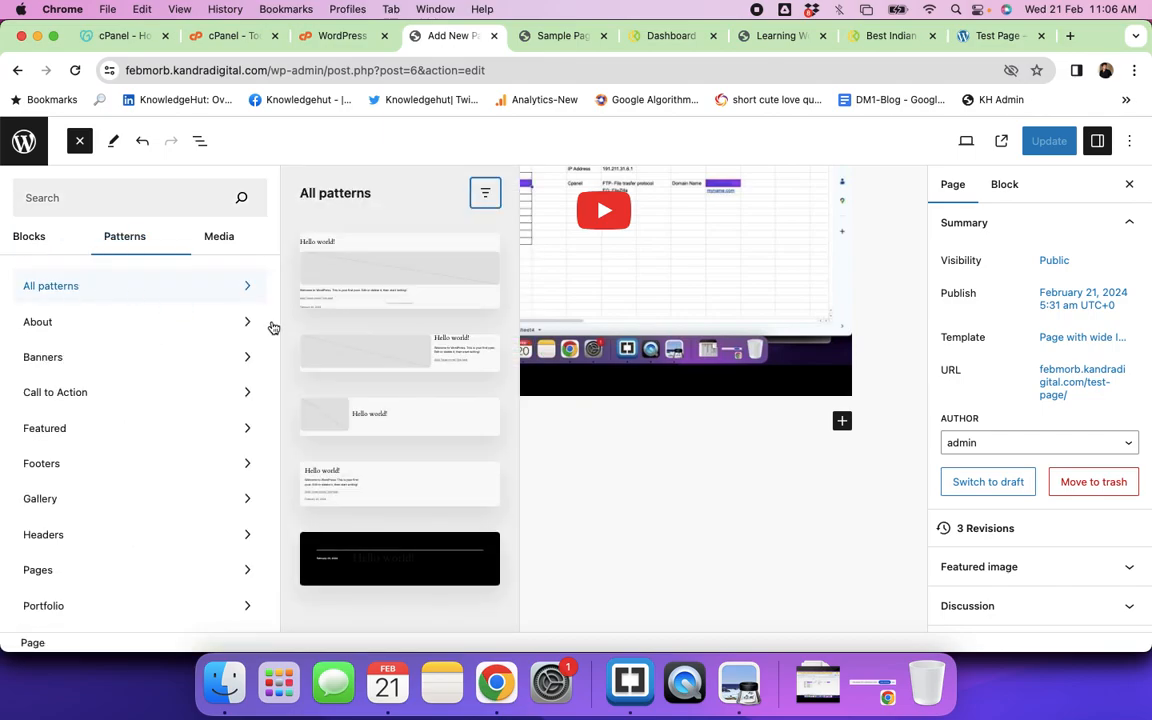
left_click(373, 484)
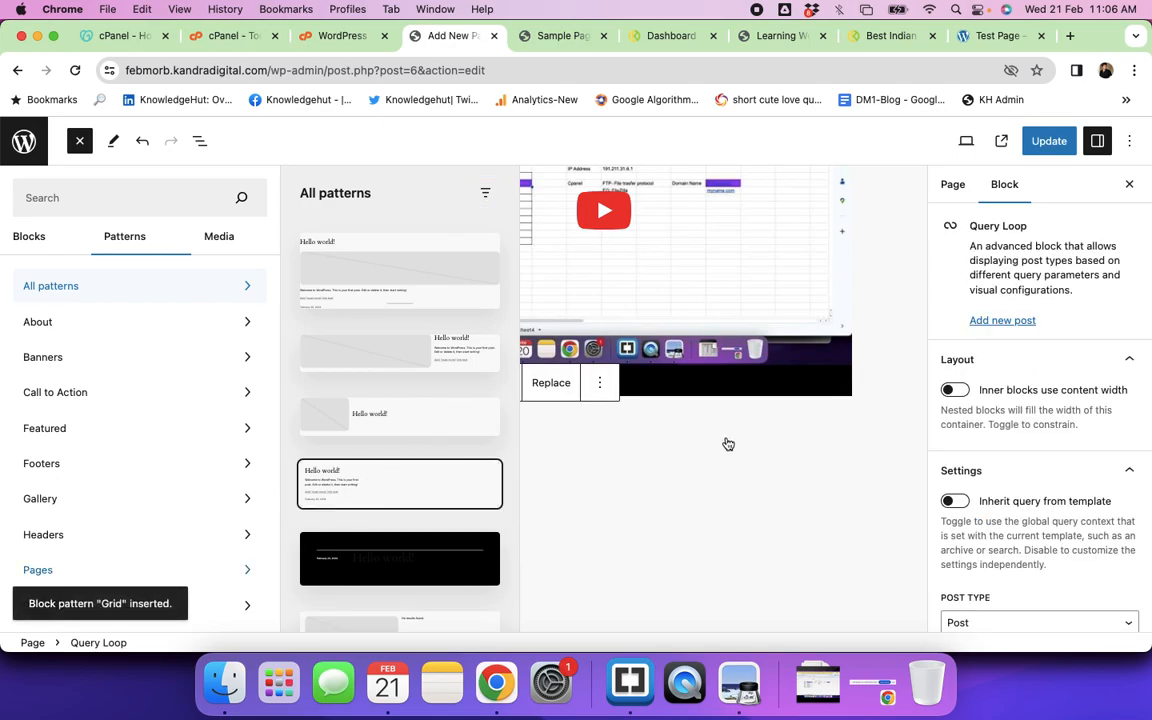
Step: Add the Banners 'Project description' pattern below it and update the page
scroll(752, 459, "down", 3)
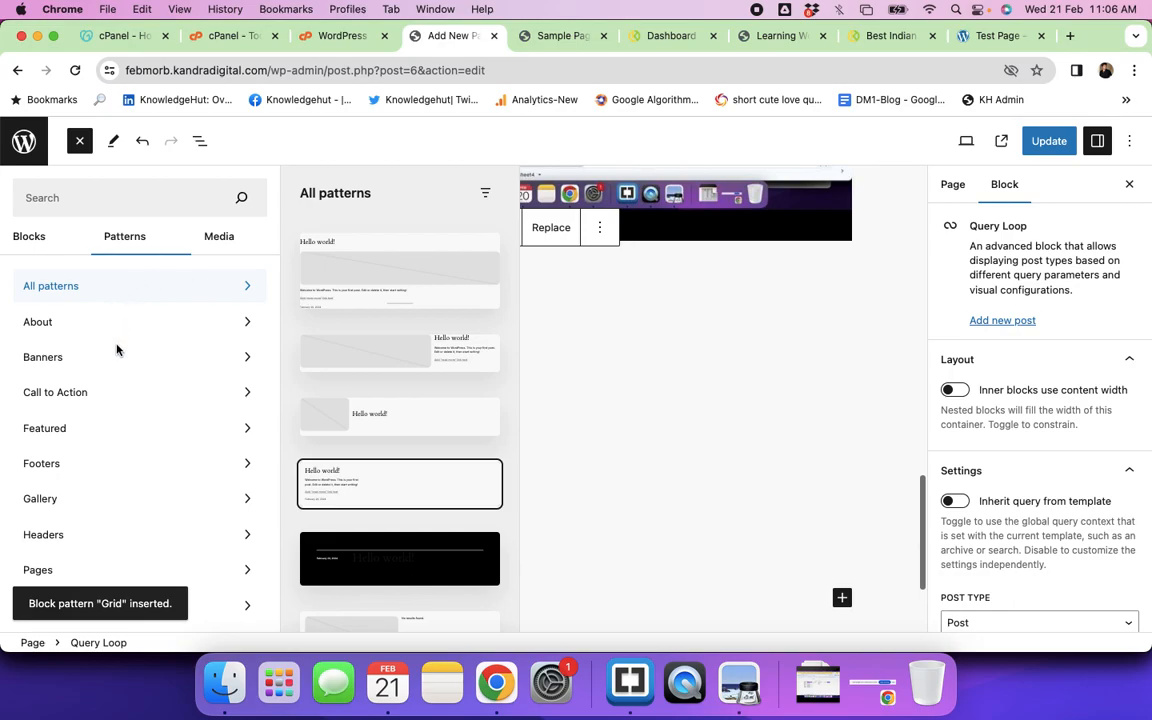
left_click(56, 366)
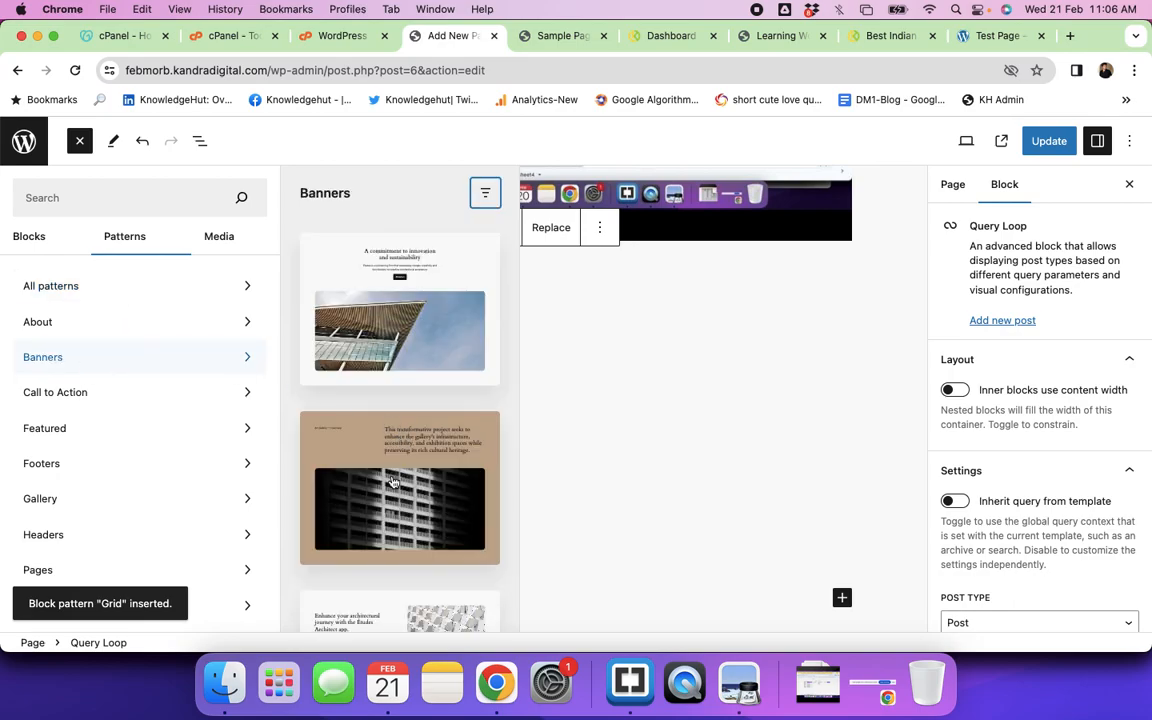
left_click(390, 475)
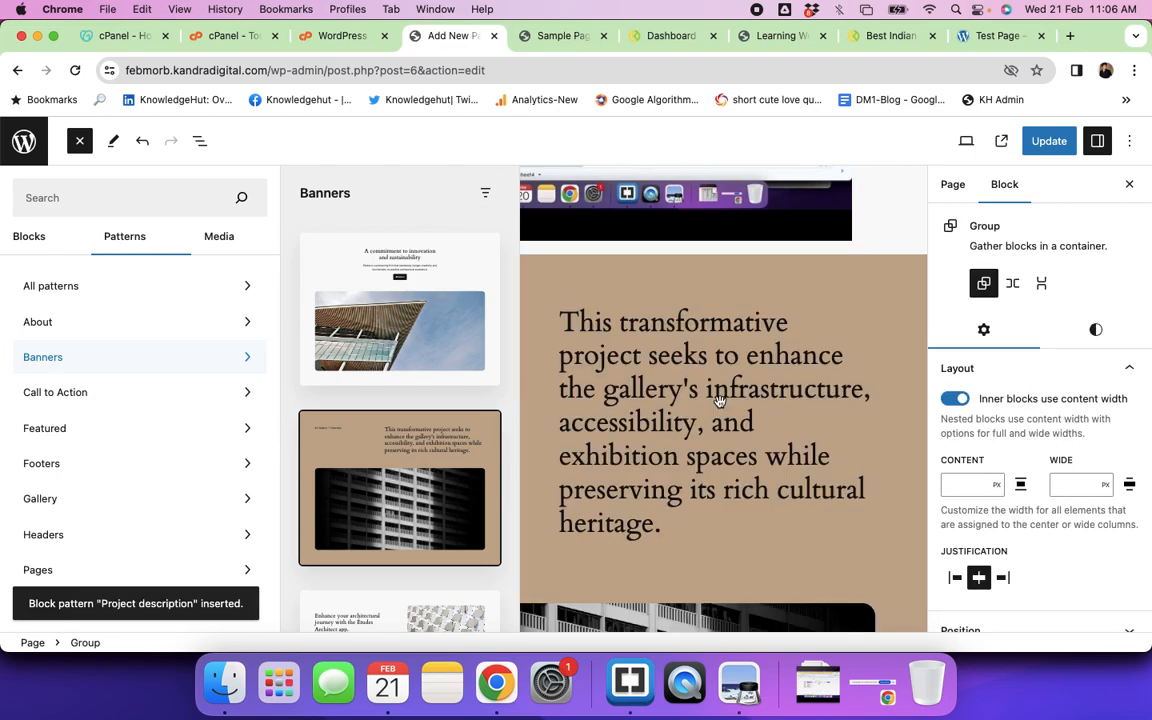
left_click(1052, 141)
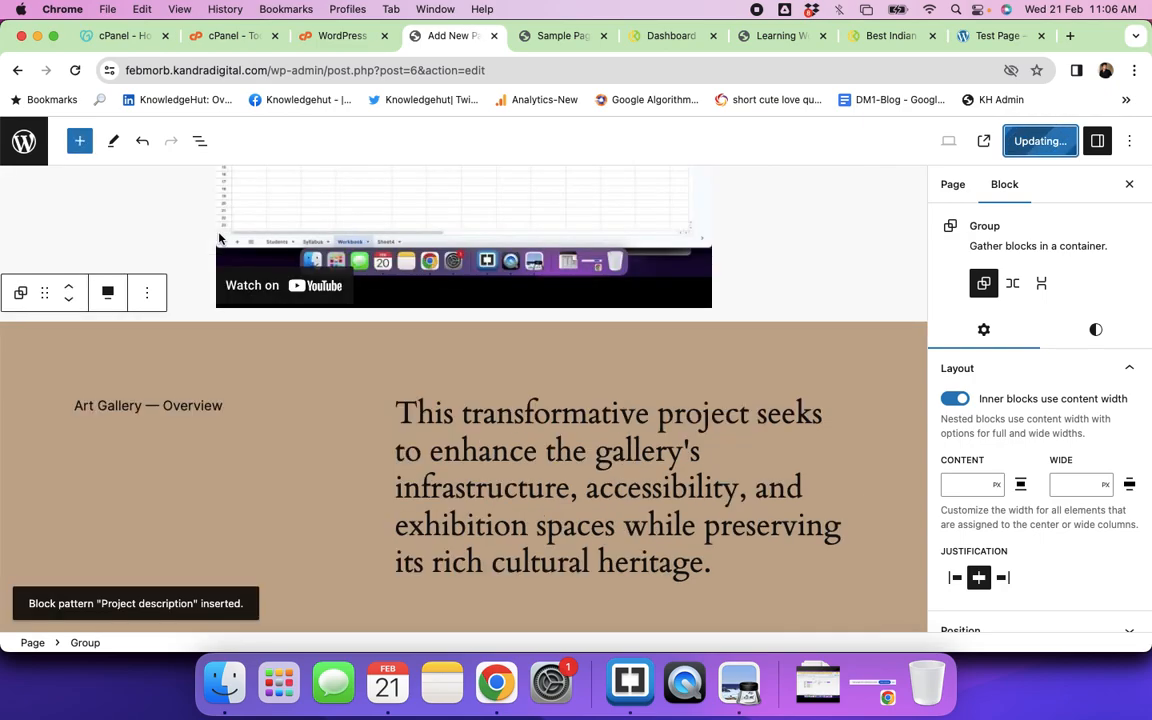
scroll(593, 411, "down", 3)
scroll(593, 412, "down", 2)
scroll(593, 412, "up", 9)
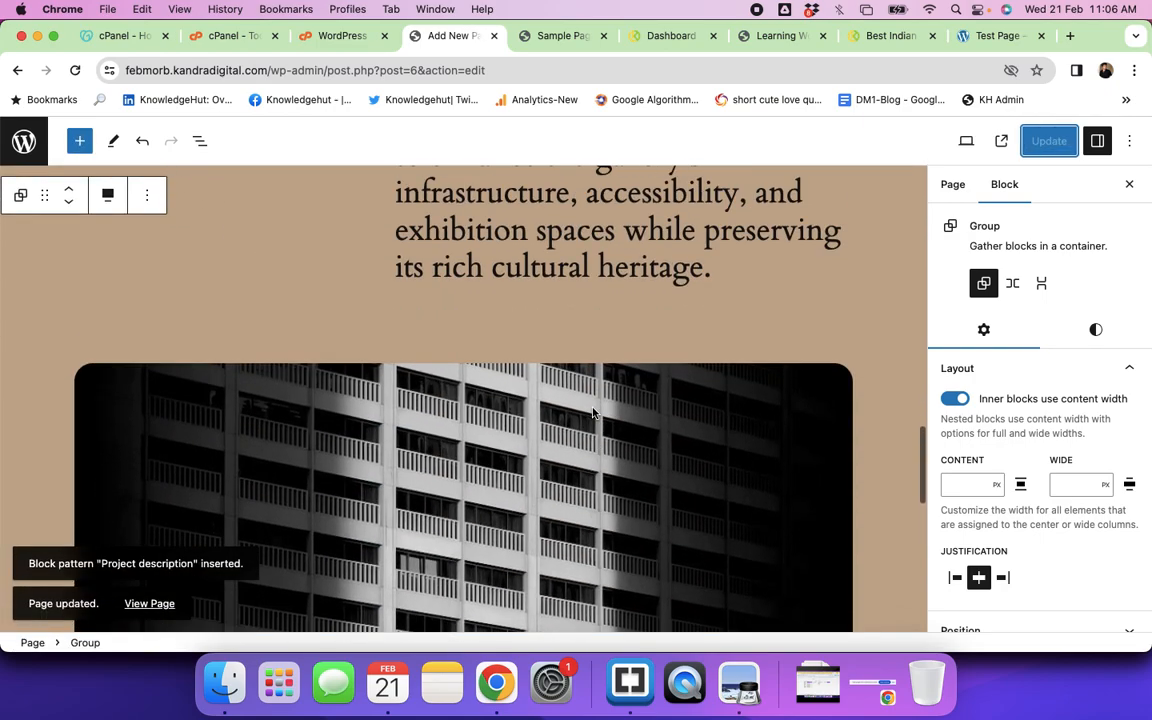
scroll(593, 412, "down", 4)
scroll(593, 412, "down", 1)
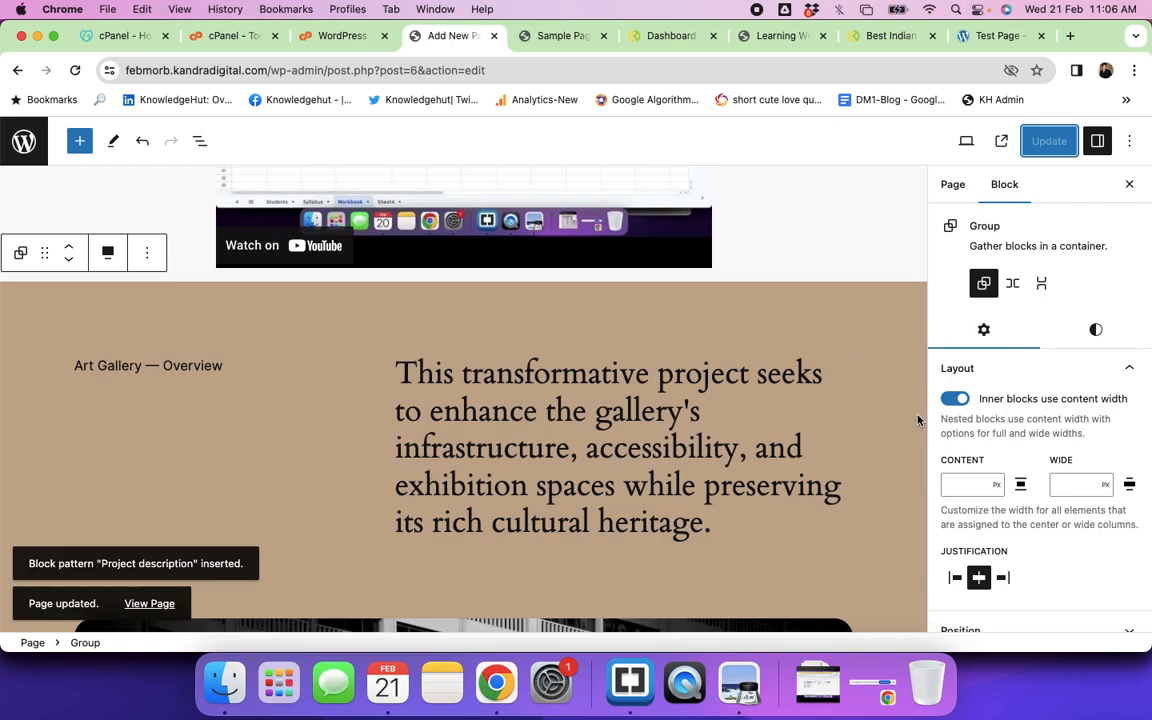
Step: Check the live Test Page for the Art Gallery — Overview banner and 'Hello world!' post
left_click(998, 40)
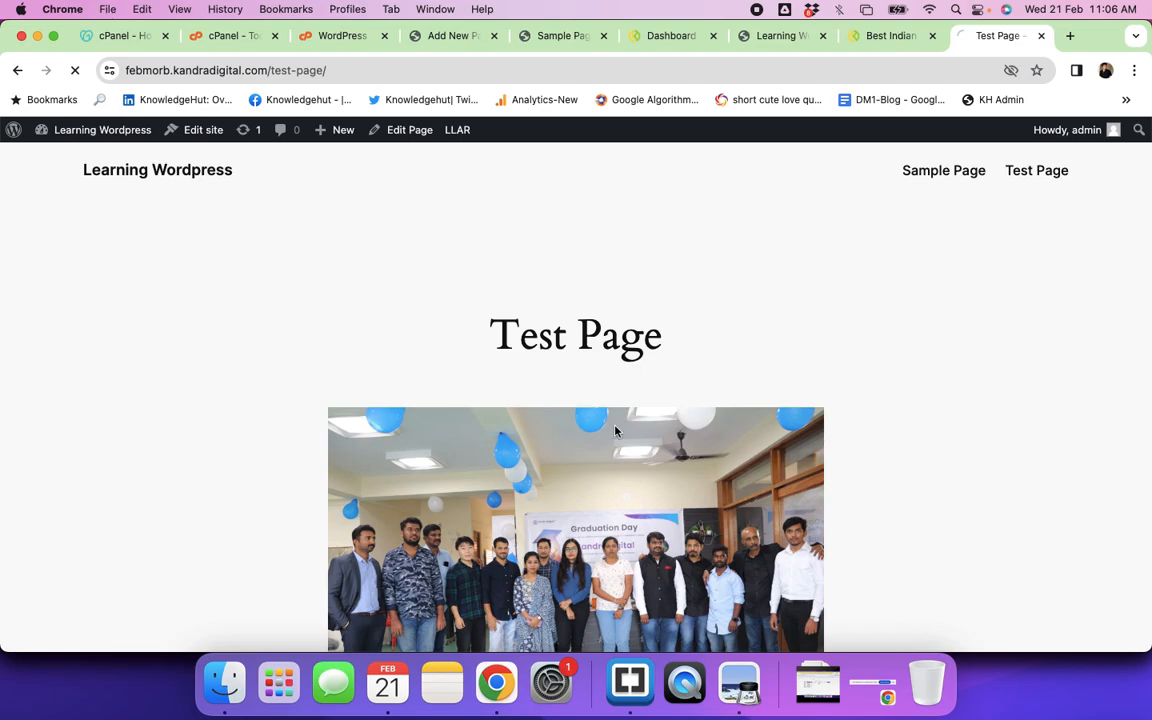
scroll(756, 491, "down", 15)
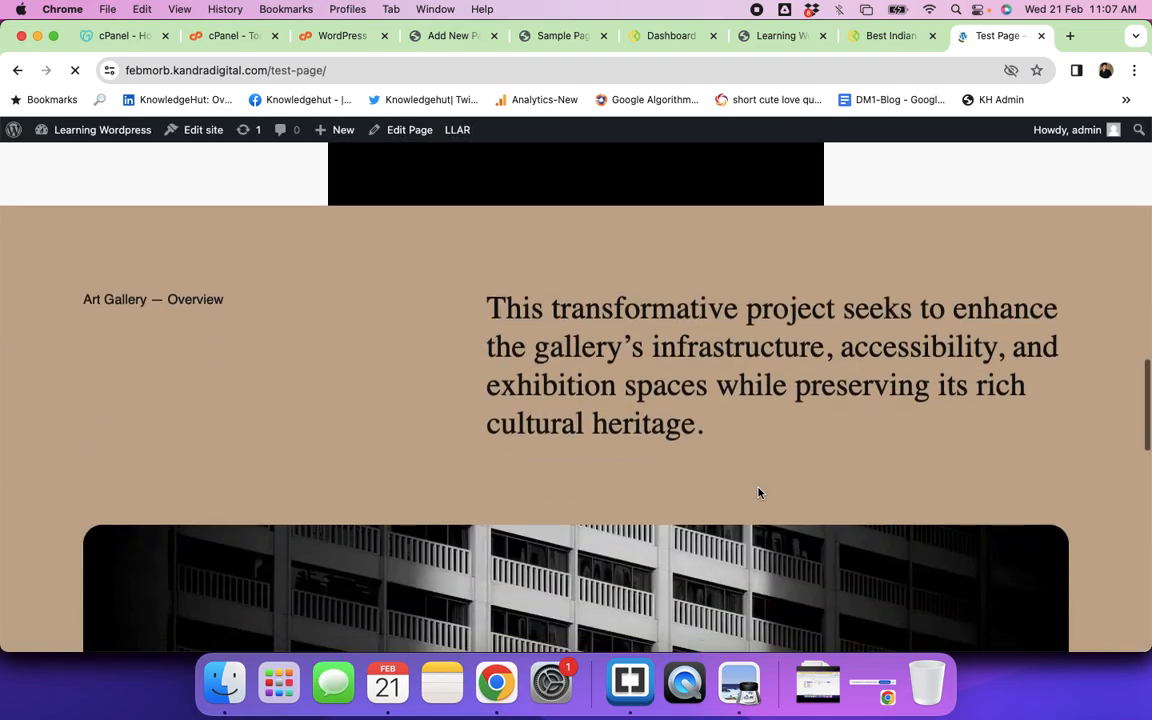
scroll(758, 492, "down", 10)
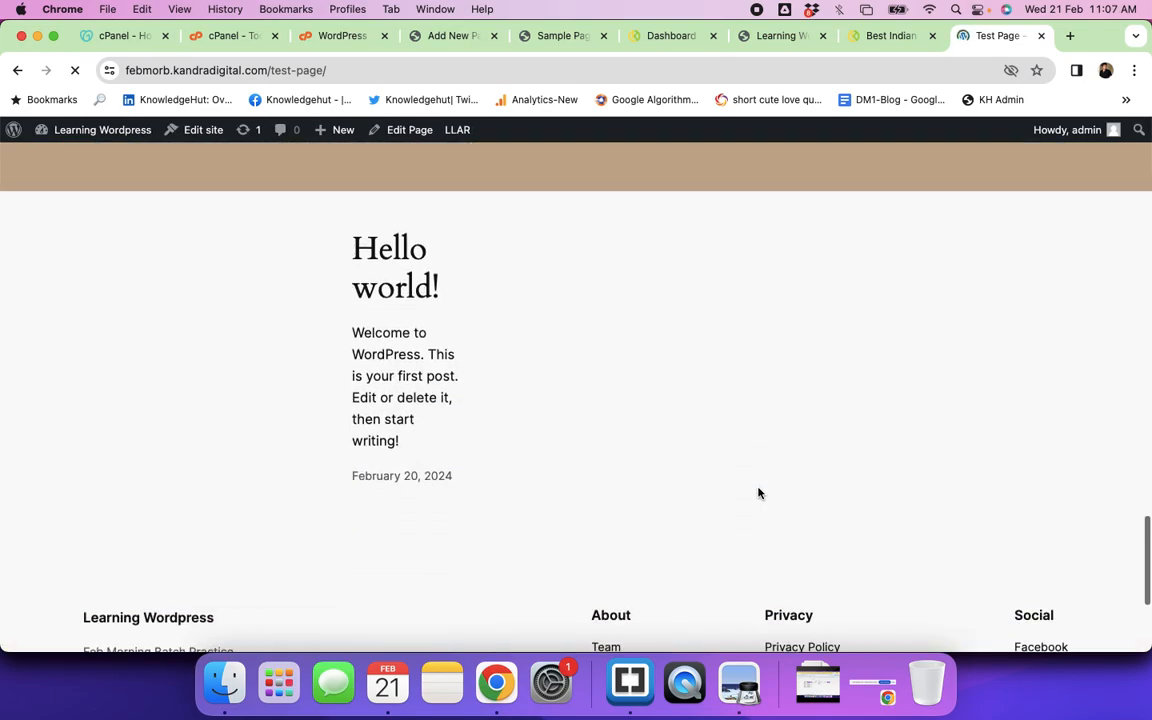
scroll(758, 492, "up", 20)
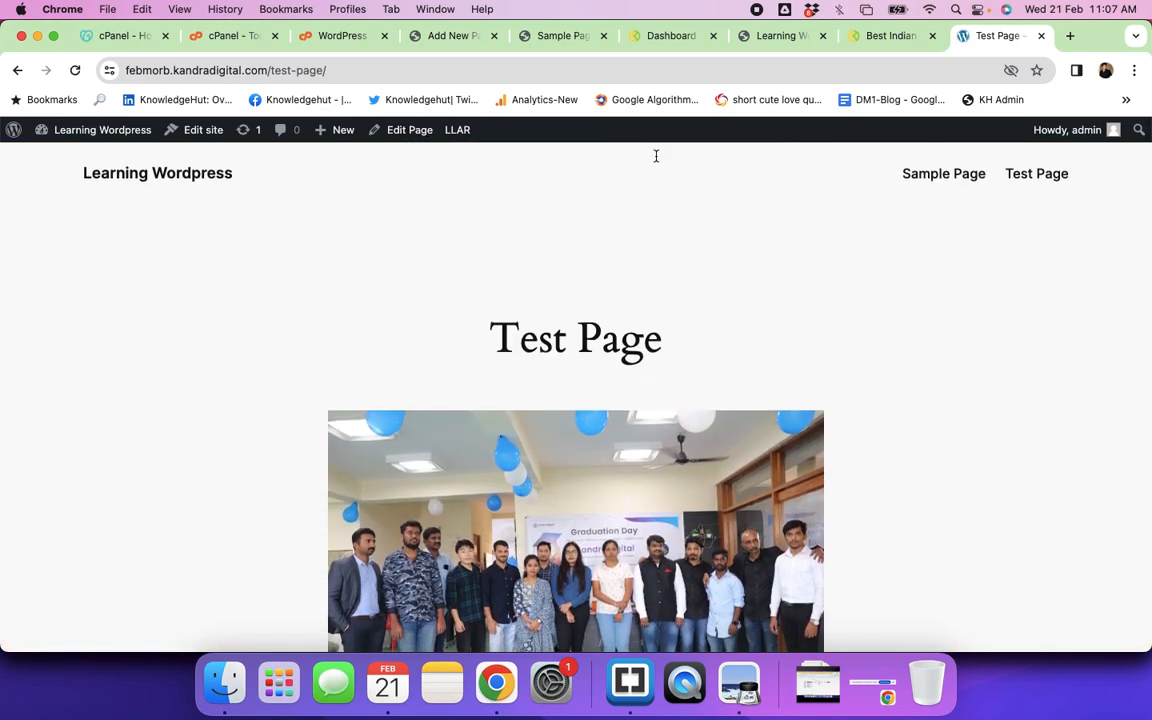
Step: Show the graduation photo block's Options menu in the editor, then switch to the Kandra Foods tab
left_click(438, 37)
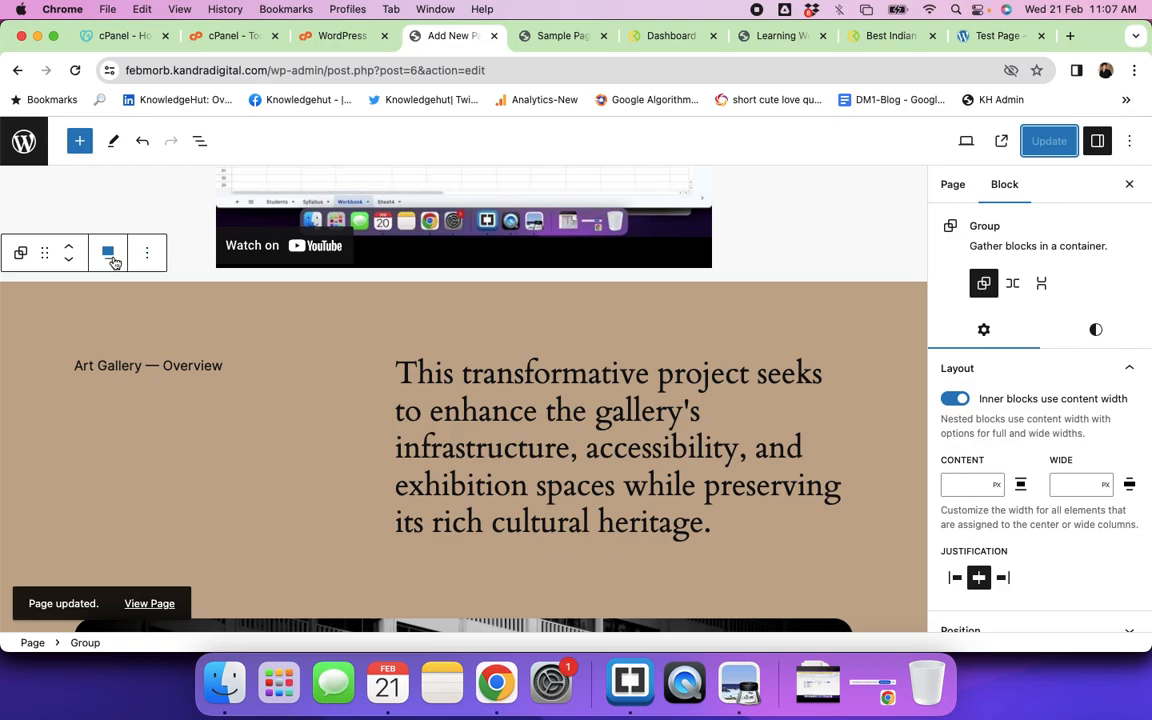
scroll(141, 261, "up", 10)
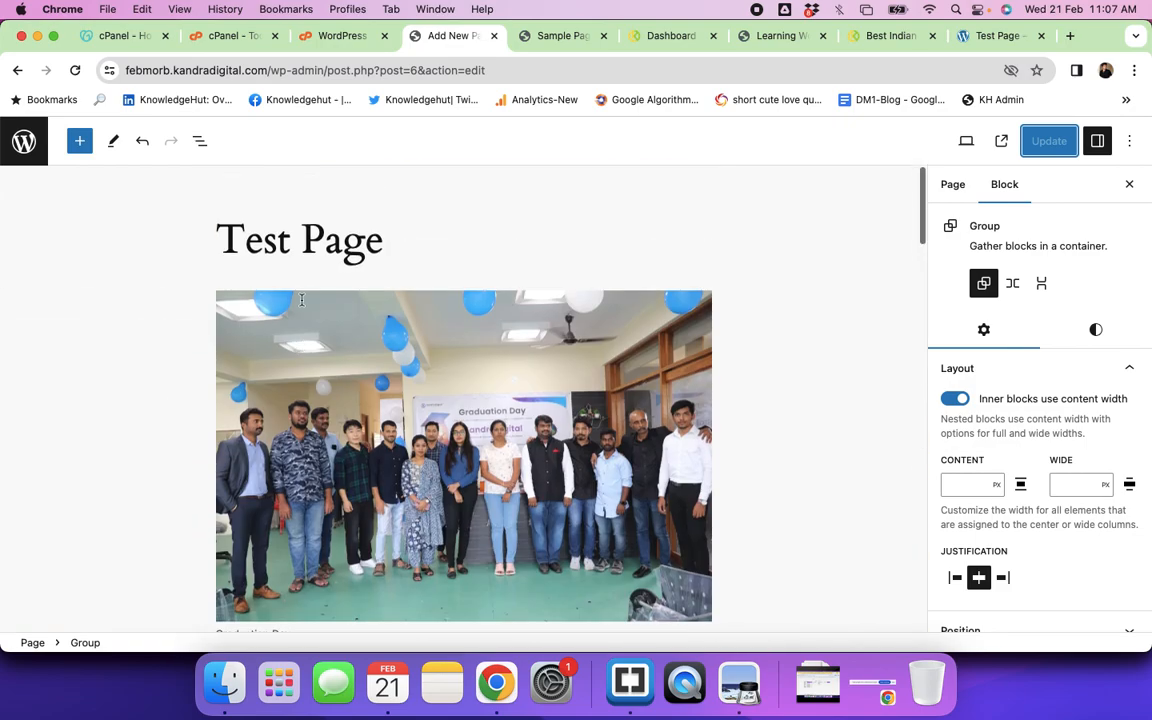
left_click(356, 381)
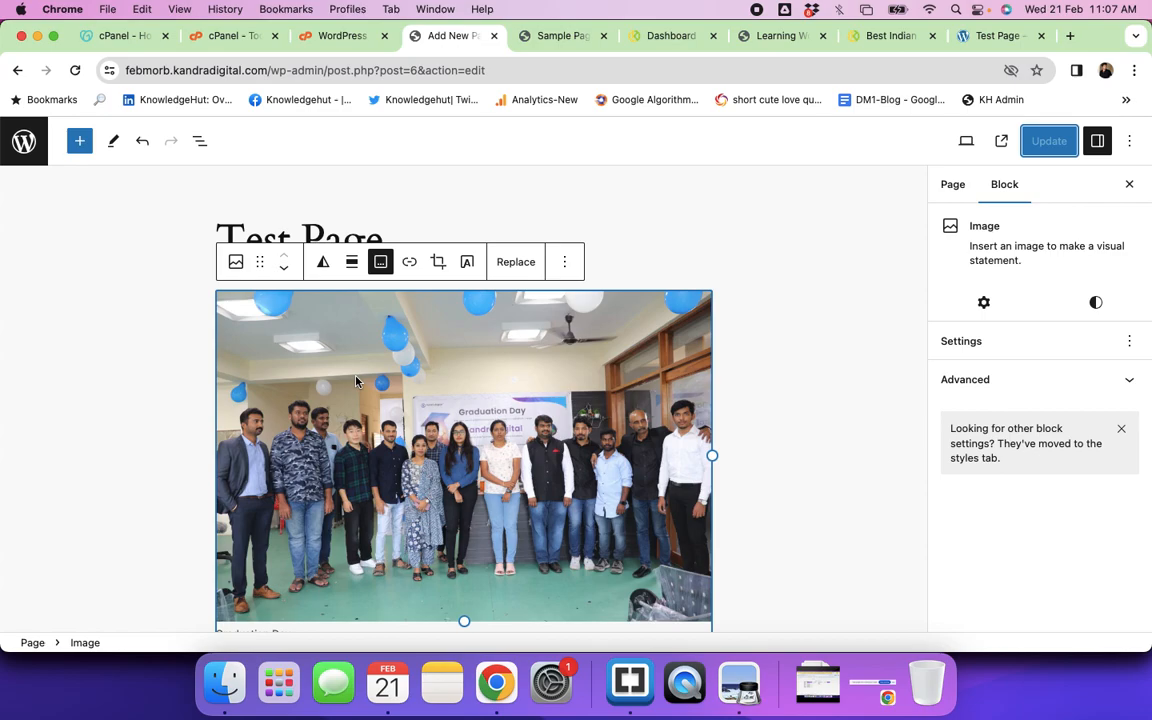
left_click(565, 262)
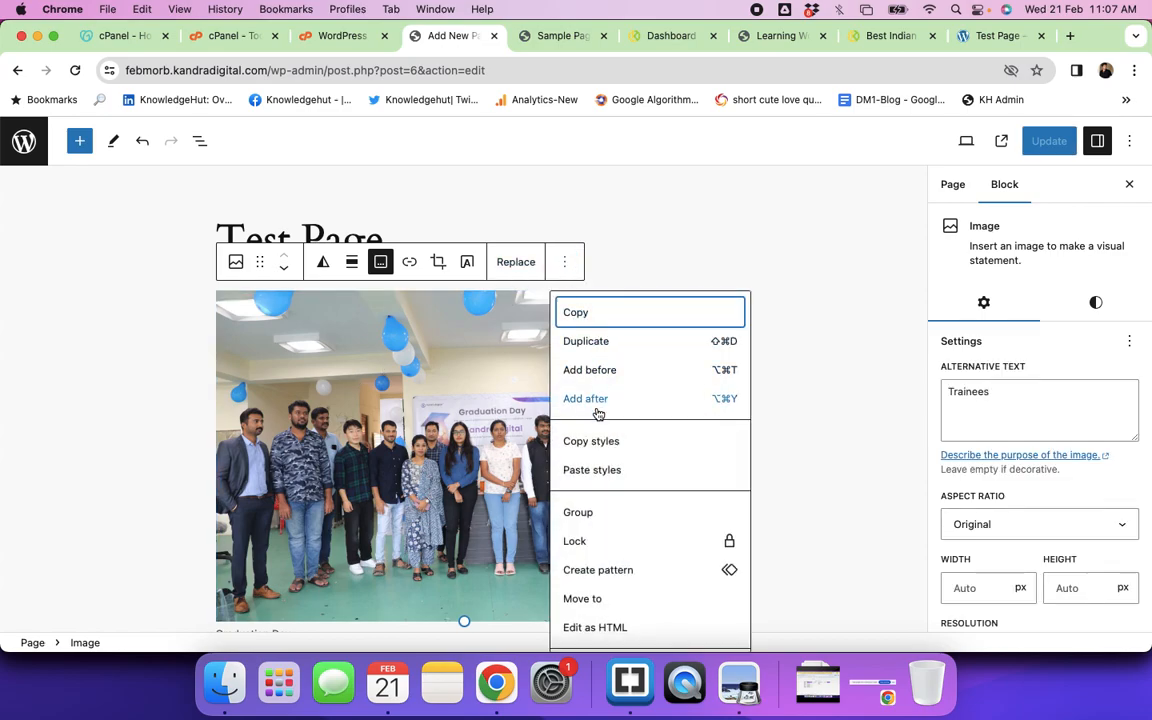
scroll(598, 473, "down", 2)
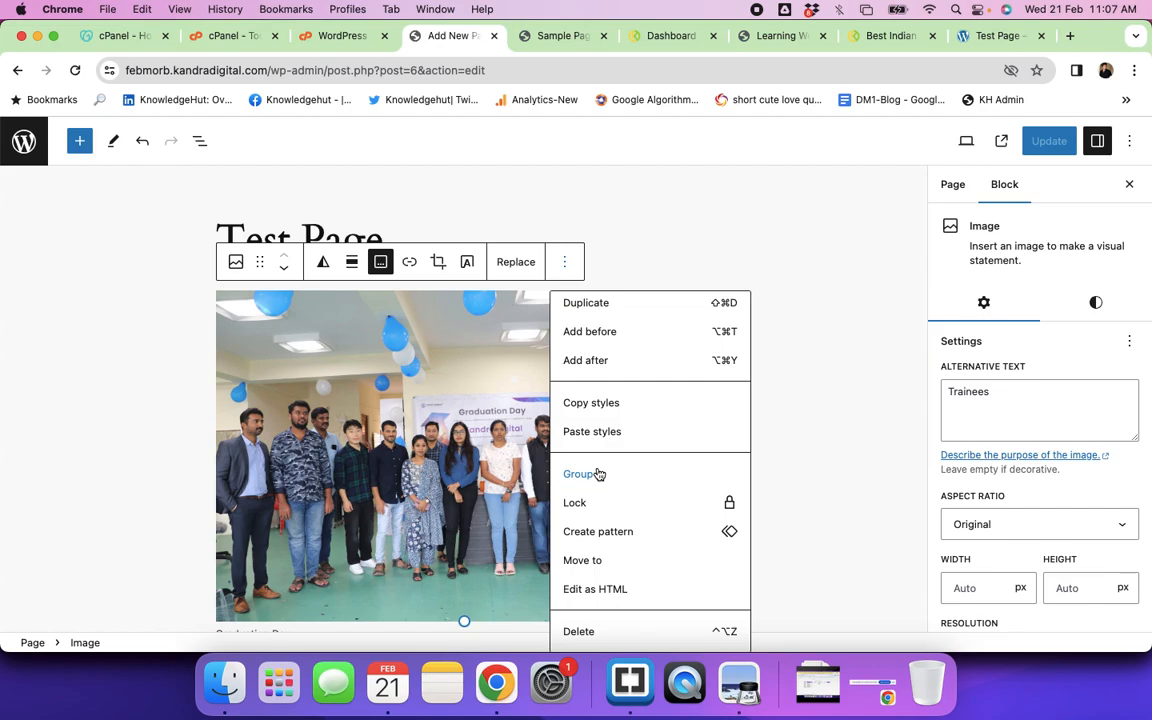
left_click(889, 36)
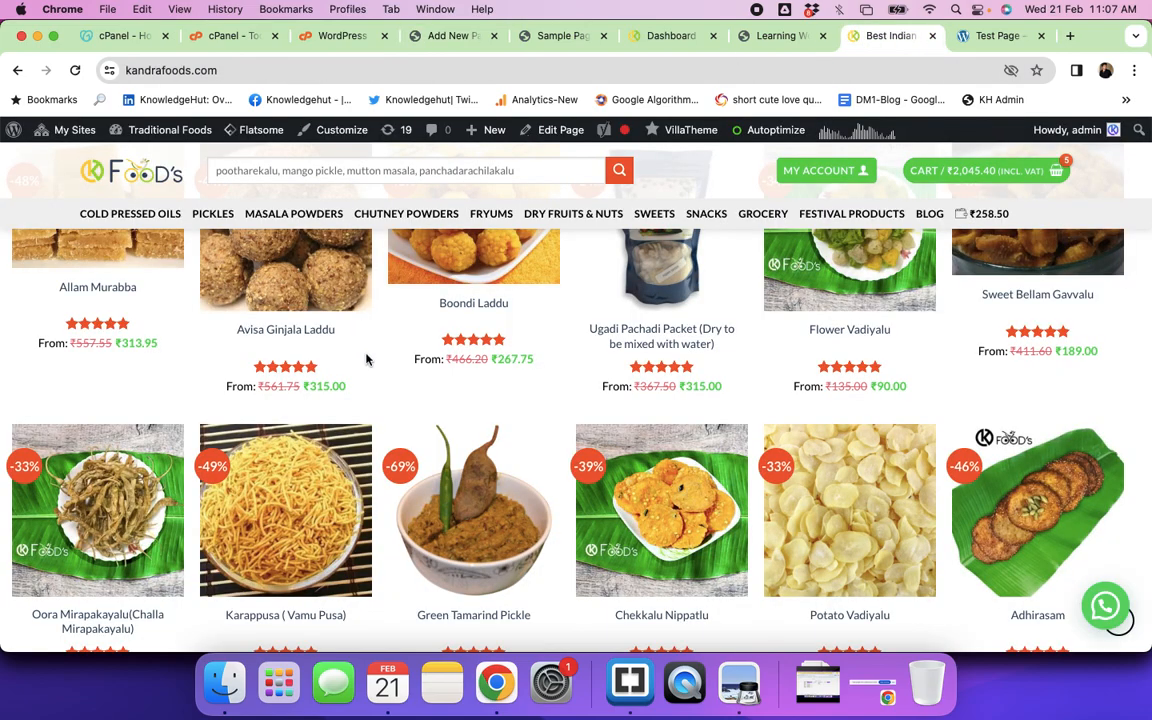
Step: Scroll through the kandrafoods.com home page's discounted food product listings
scroll(366, 359, "up", 10)
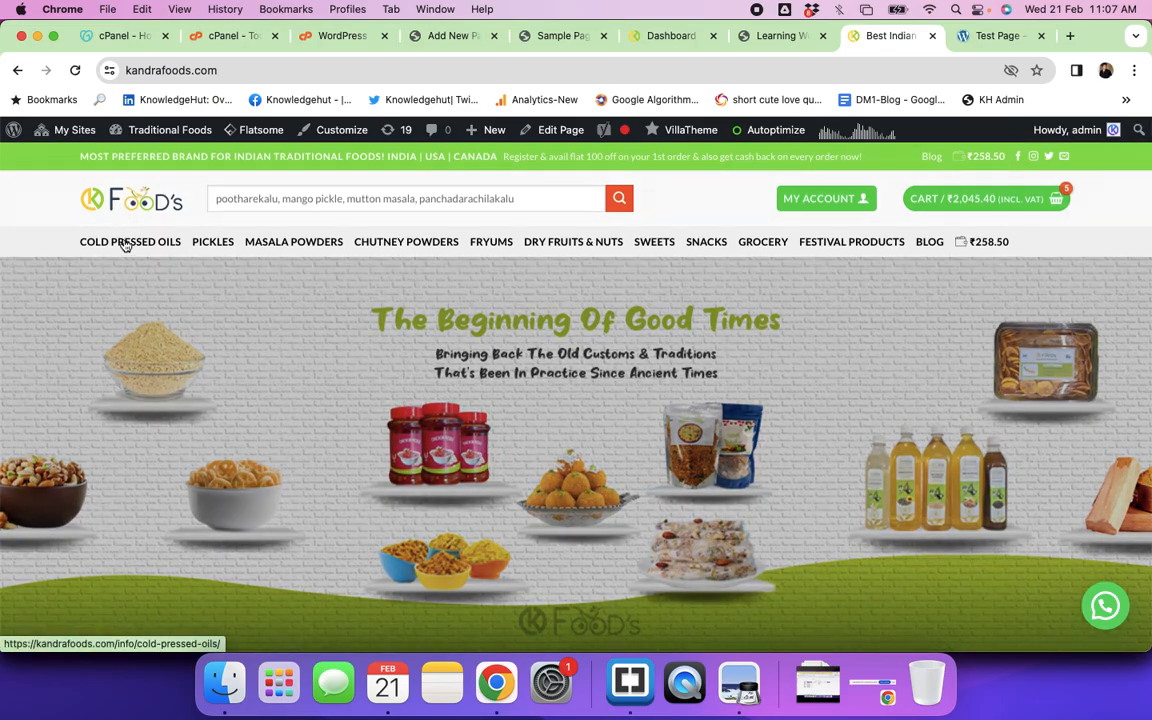
scroll(975, 402, "down", 5)
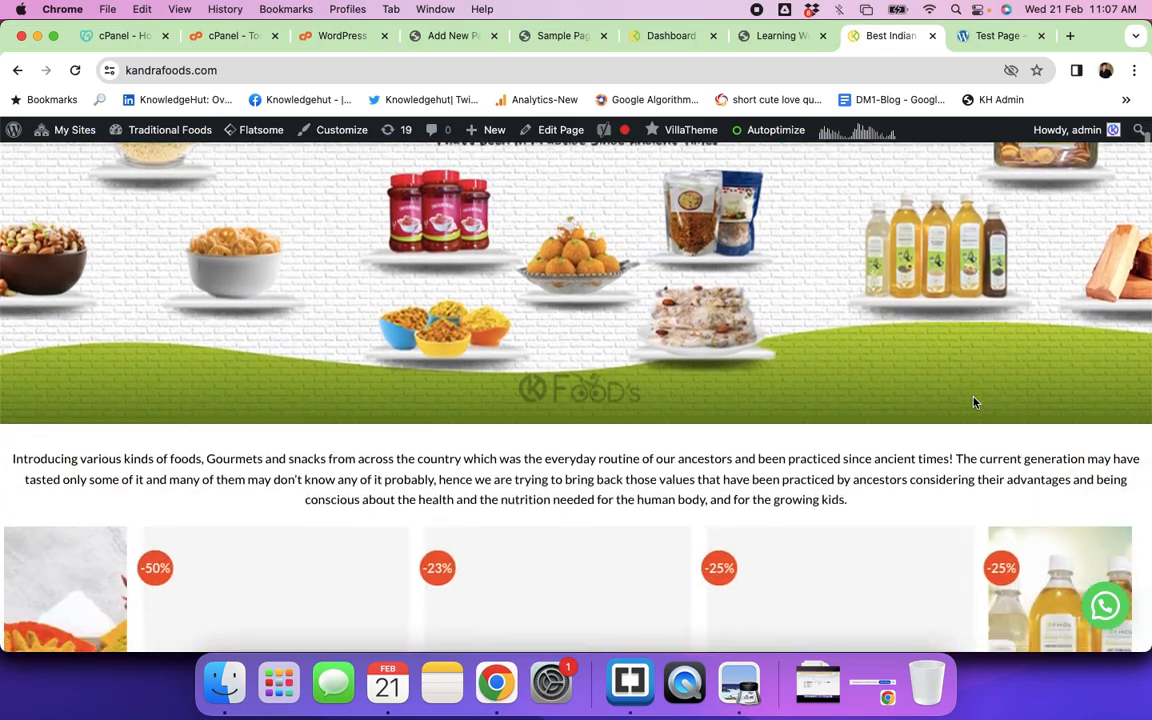
scroll(975, 402, "down", 8)
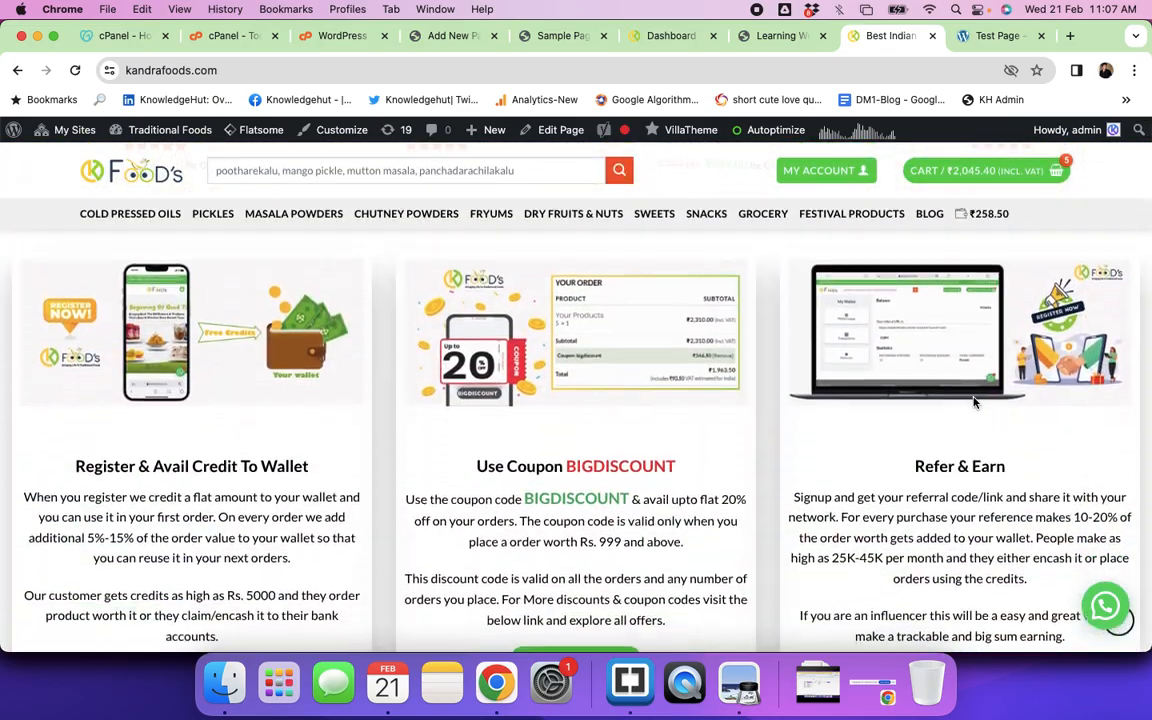
scroll(975, 402, "down", 15)
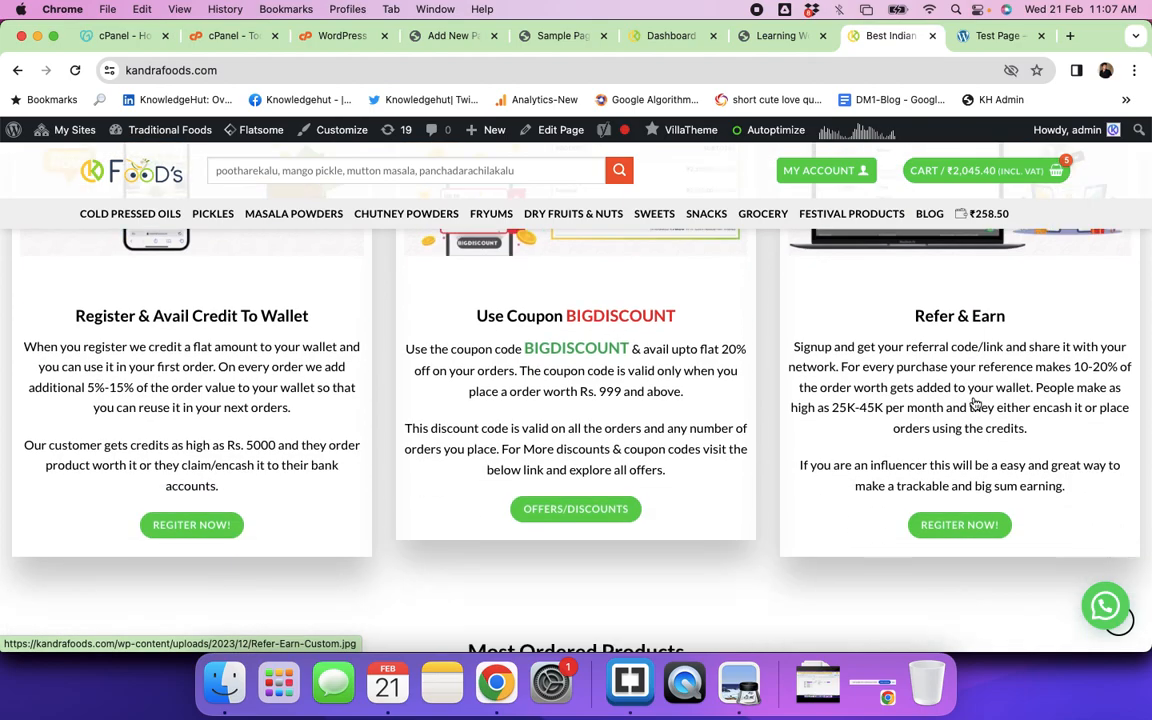
scroll(975, 402, "down", 15)
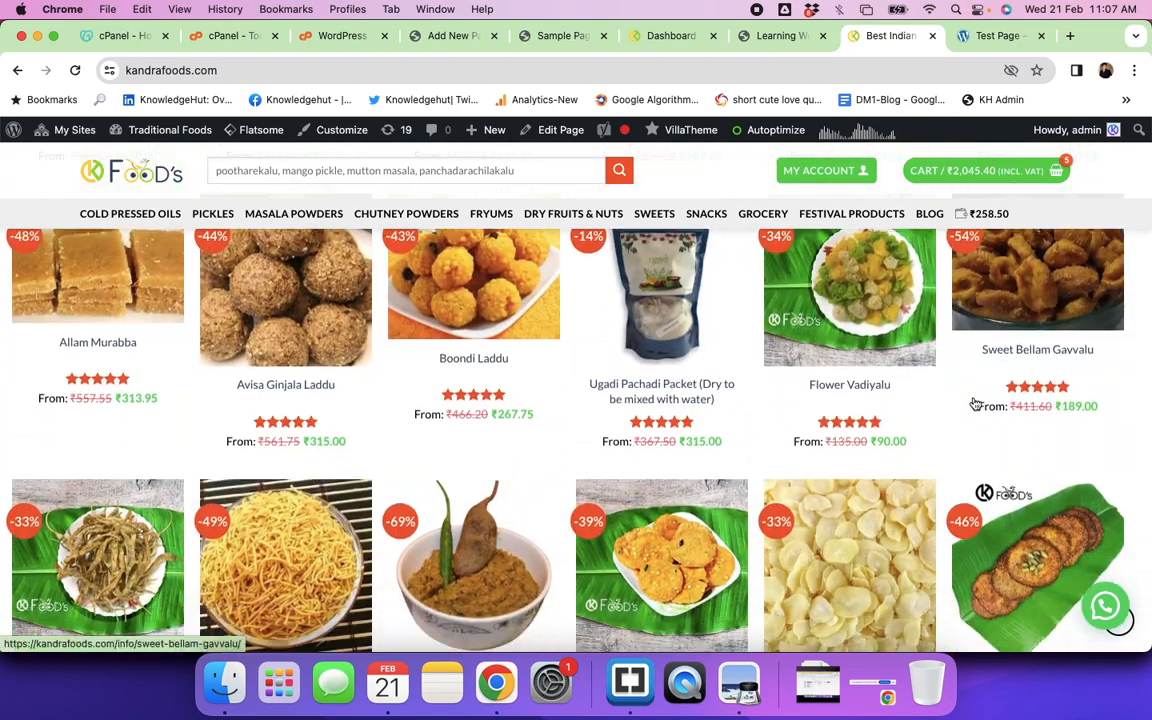
scroll(975, 403, "up", 6)
scroll(975, 403, "down", 7)
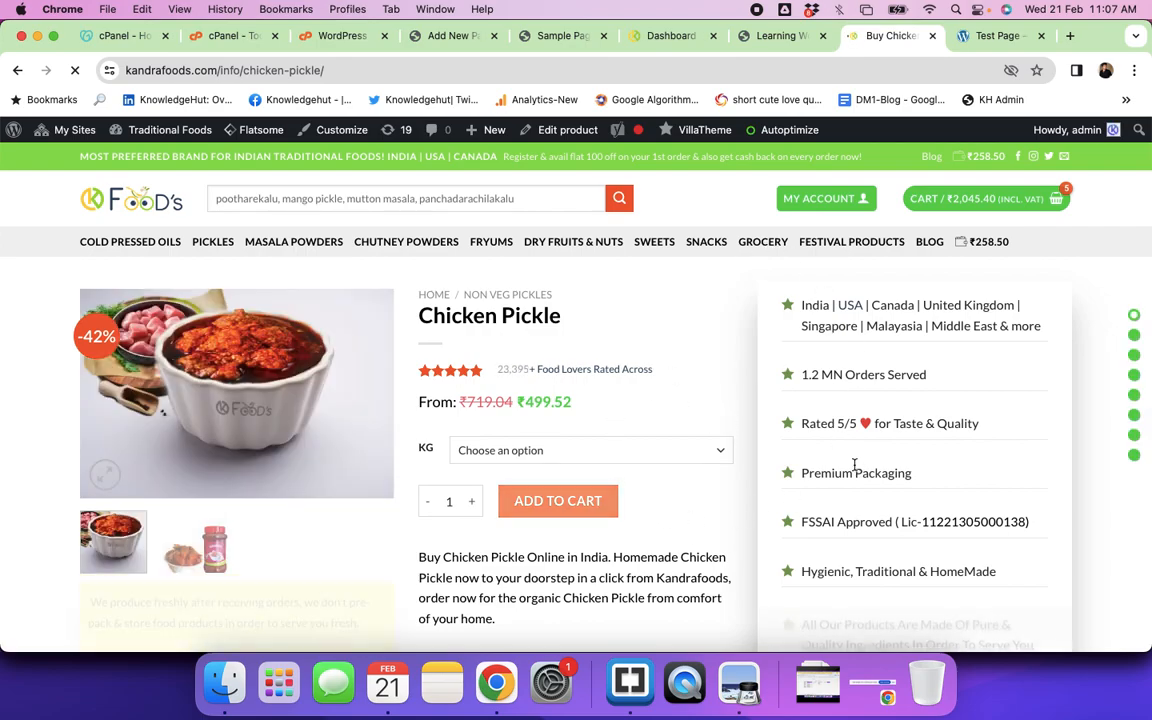
Step: Choose the 1 KG weight for Chicken Pickle and add it to the cart
scroll(690, 424, "down", 8)
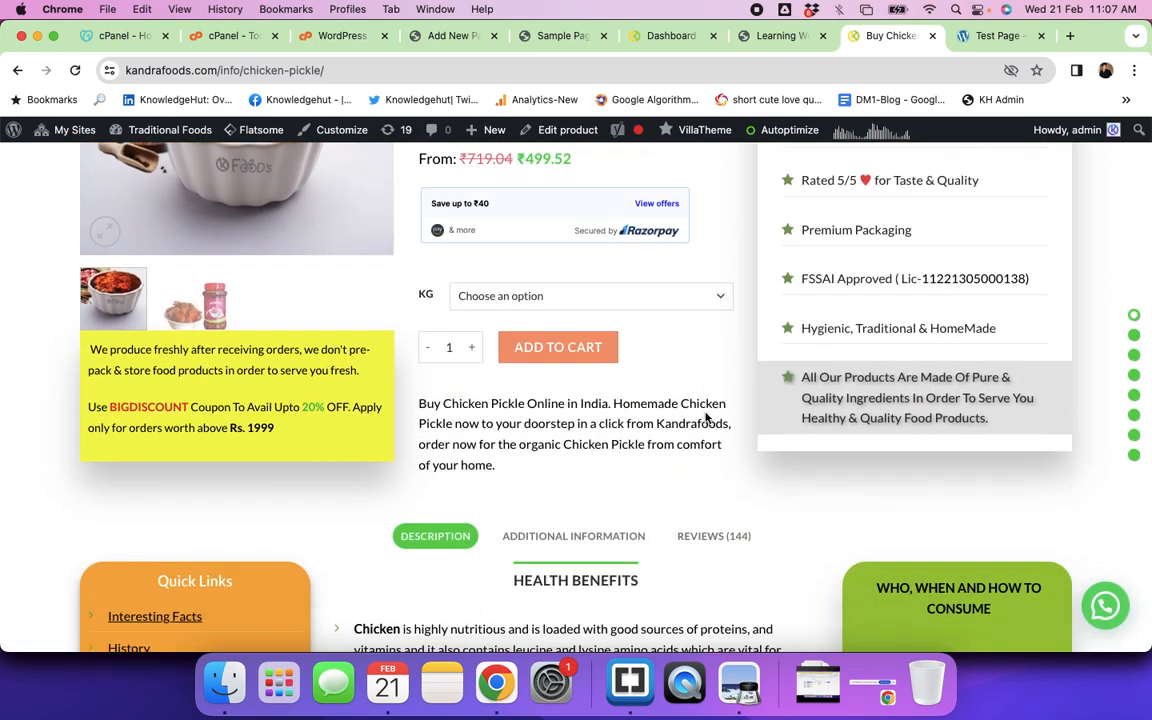
scroll(705, 418, "up", 8)
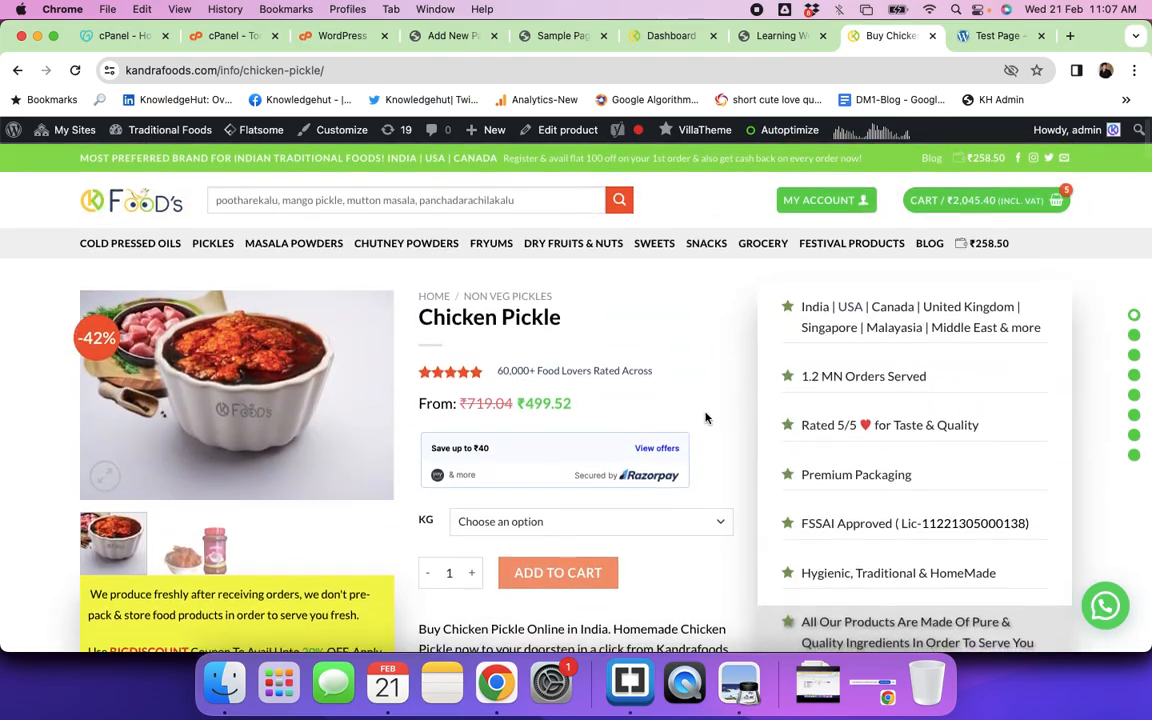
scroll(705, 418, "down", 8)
scroll(705, 418, "down", 15)
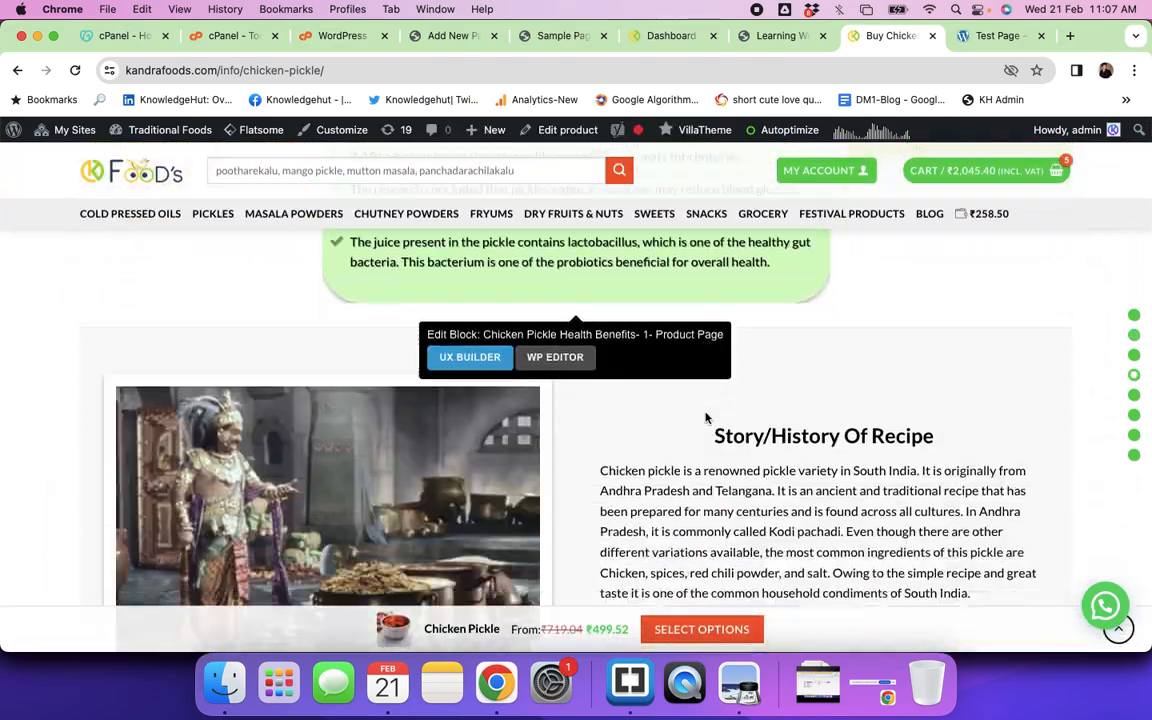
scroll(705, 418, "up", 10)
scroll(705, 418, "up", 10)
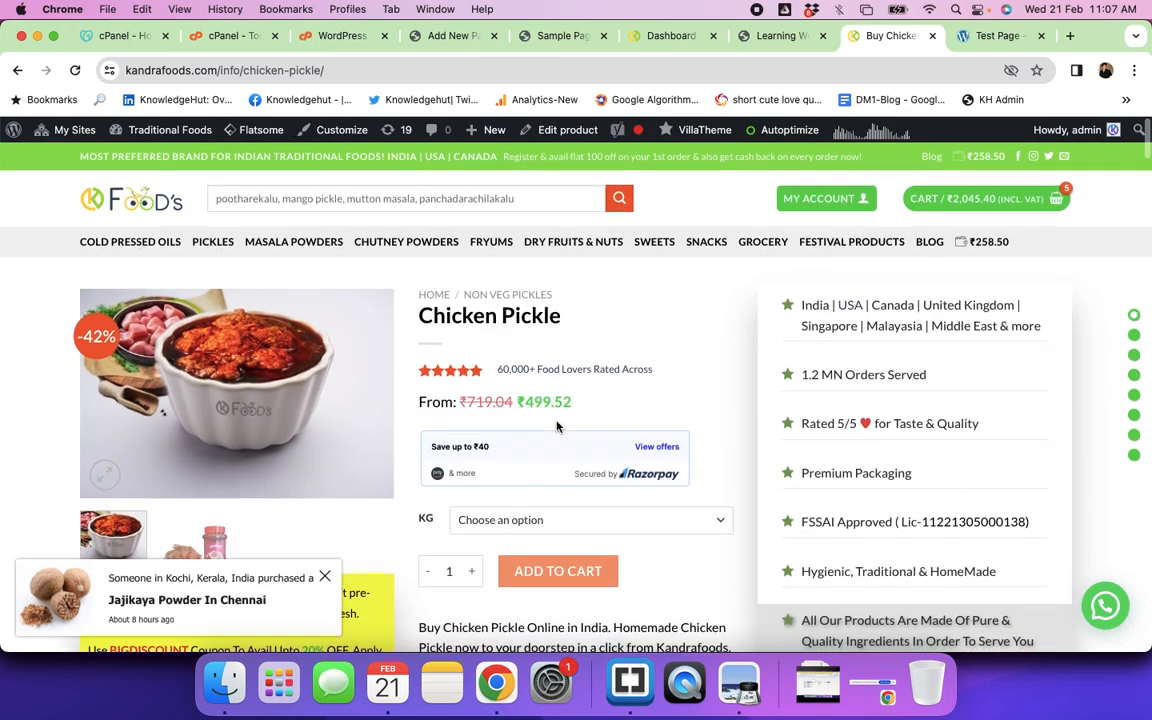
scroll(530, 480, "down", 2)
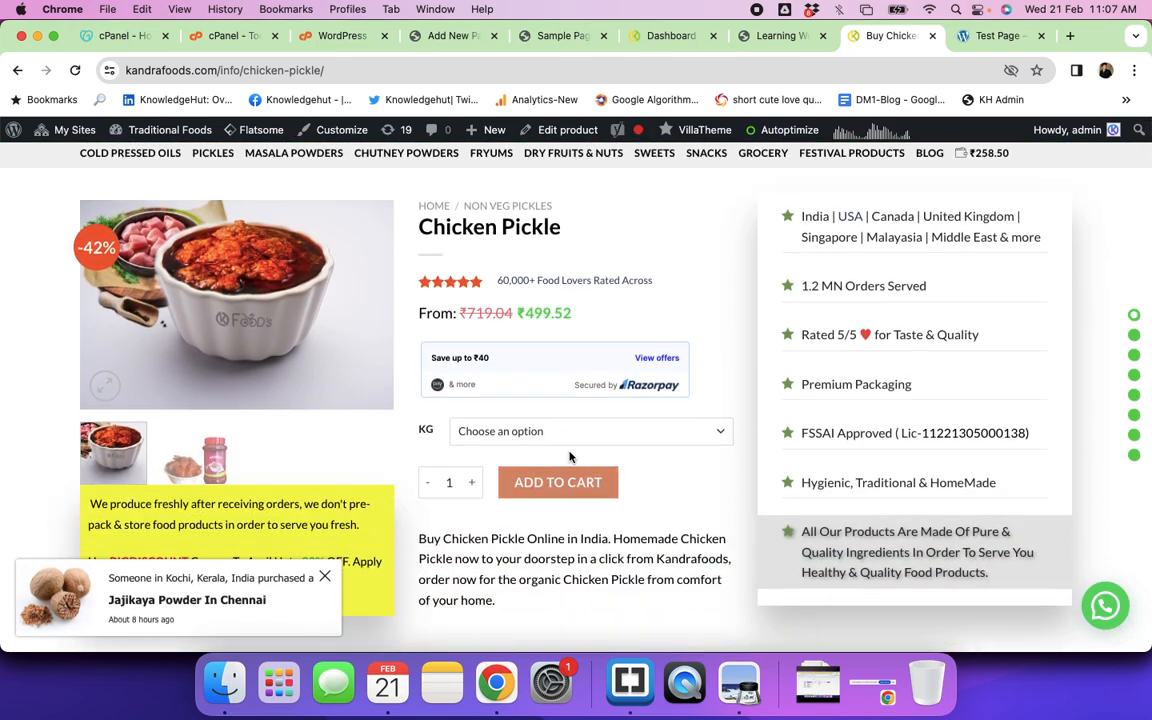
left_click(585, 435)
left_click(543, 487)
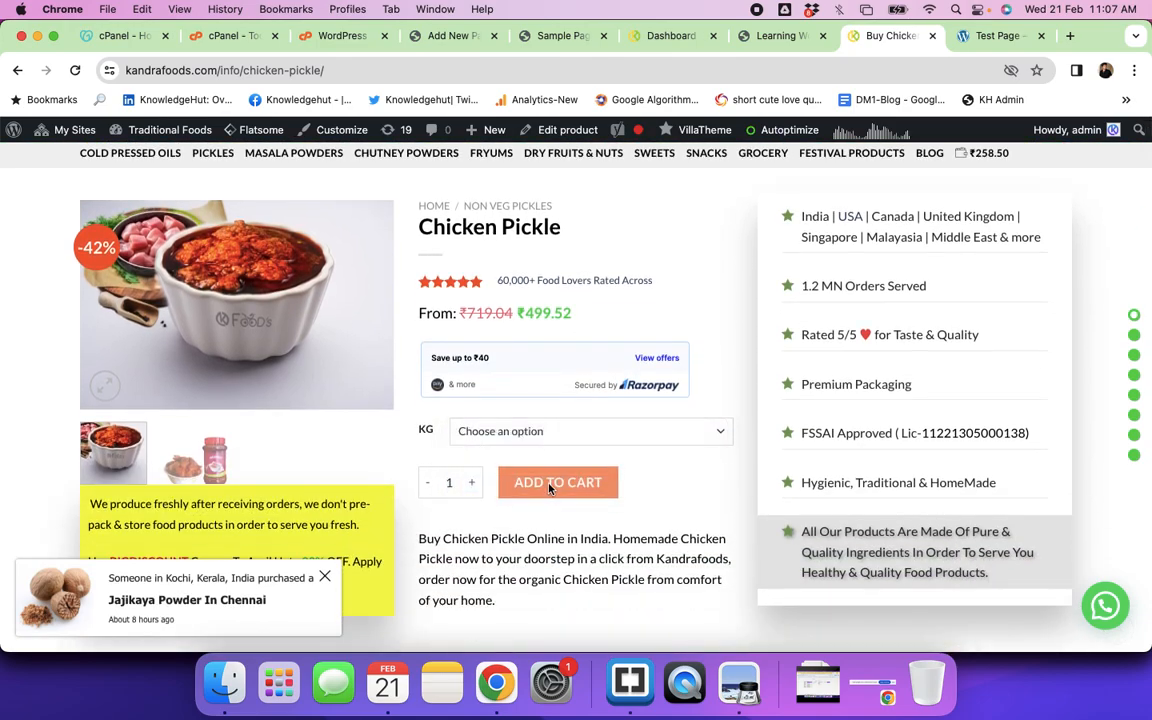
left_click(553, 511)
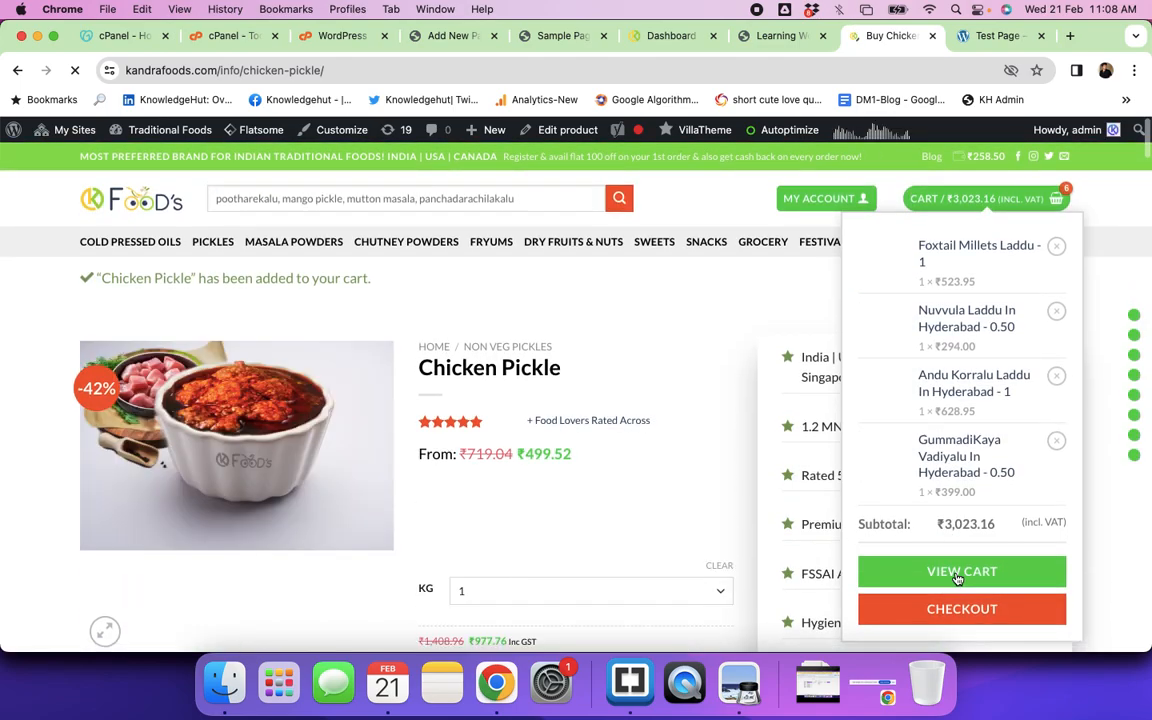
Step: Open the full shopping cart and review the items, including Chicken Pickle - 1
left_click(959, 576)
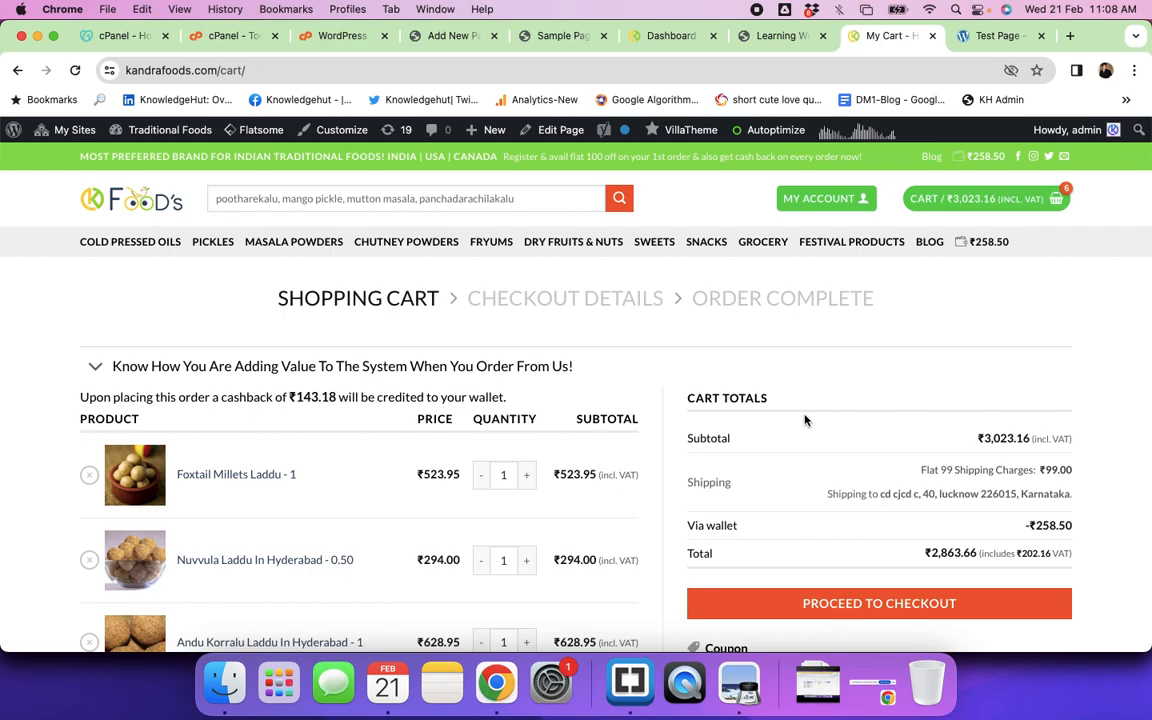
scroll(681, 388, "down", 3)
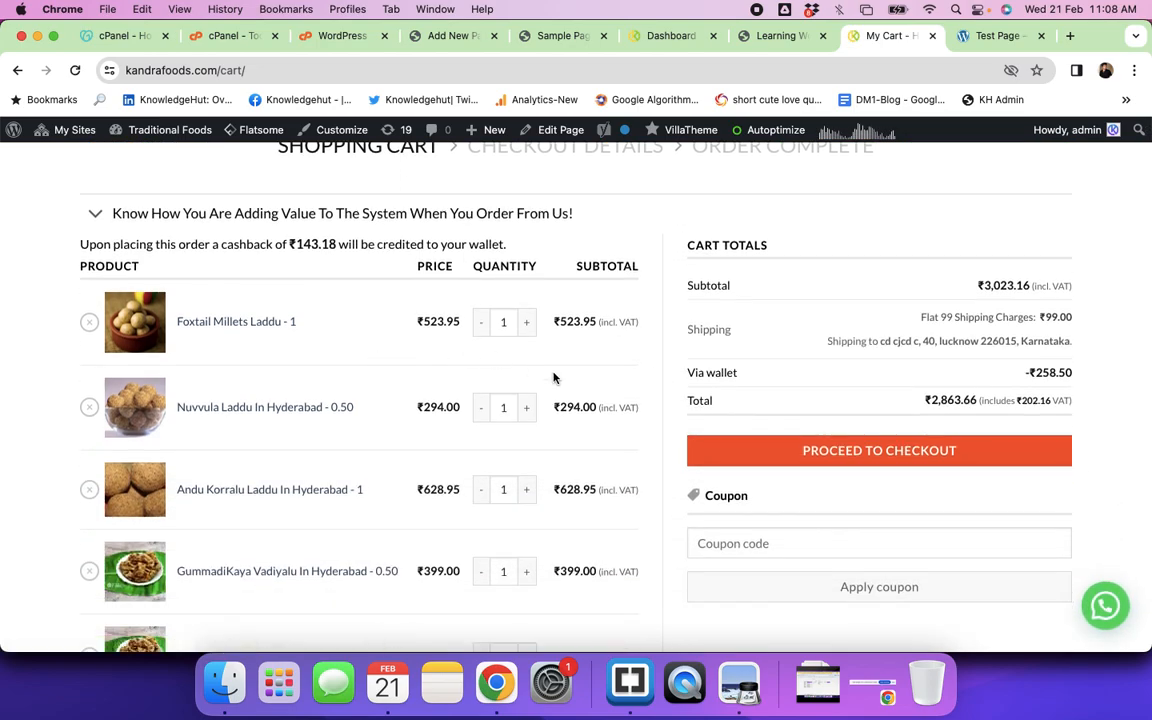
scroll(554, 378, "down", 5)
scroll(554, 378, "up", 10)
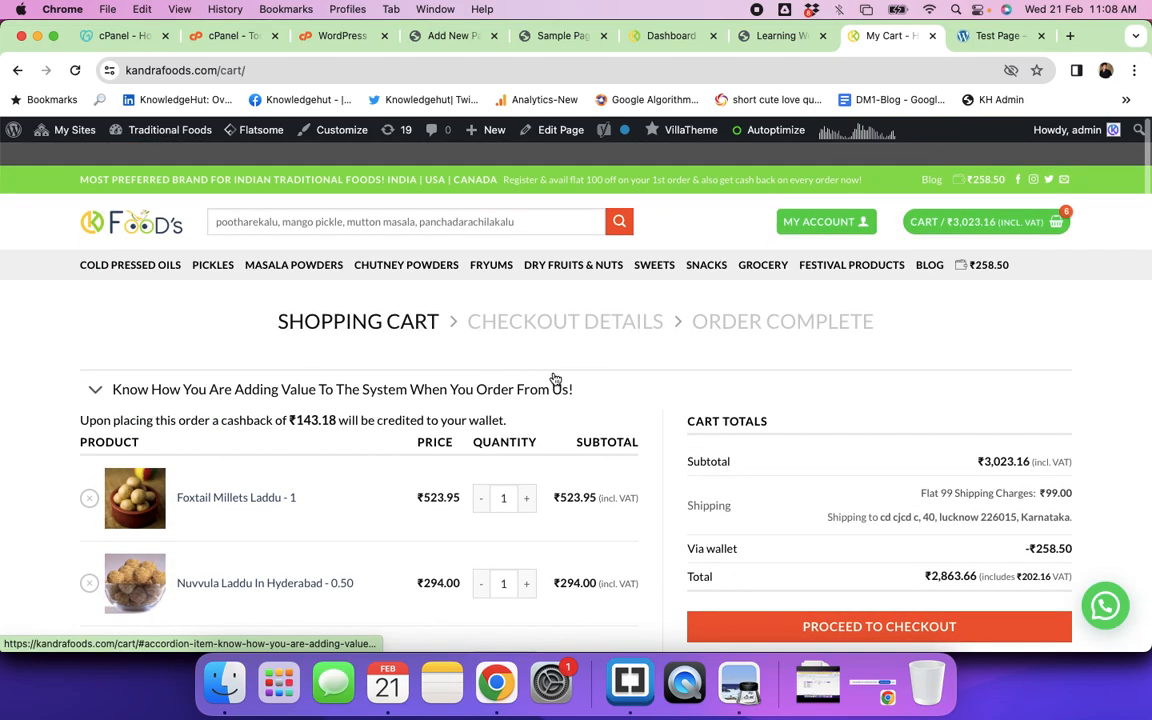
scroll(480, 395, "down", 1)
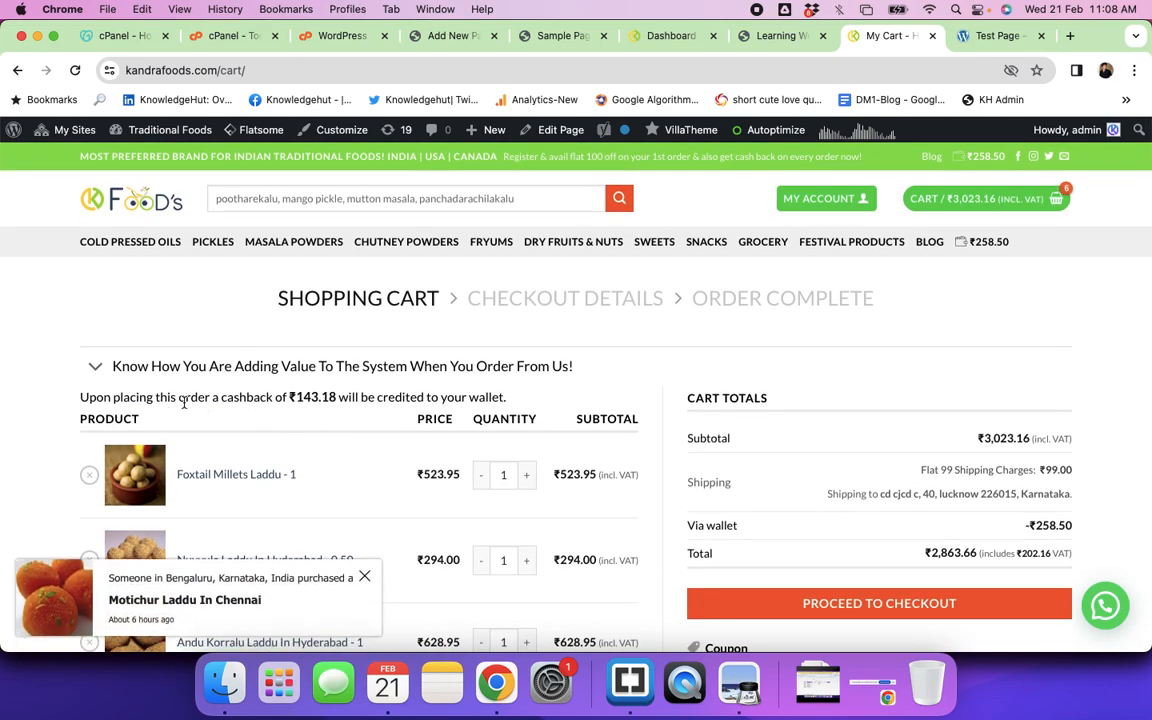
Step: Highlight the ₹143.18 cashback sentence, then select the cart page's address
left_click_drag(313, 398, 483, 392)
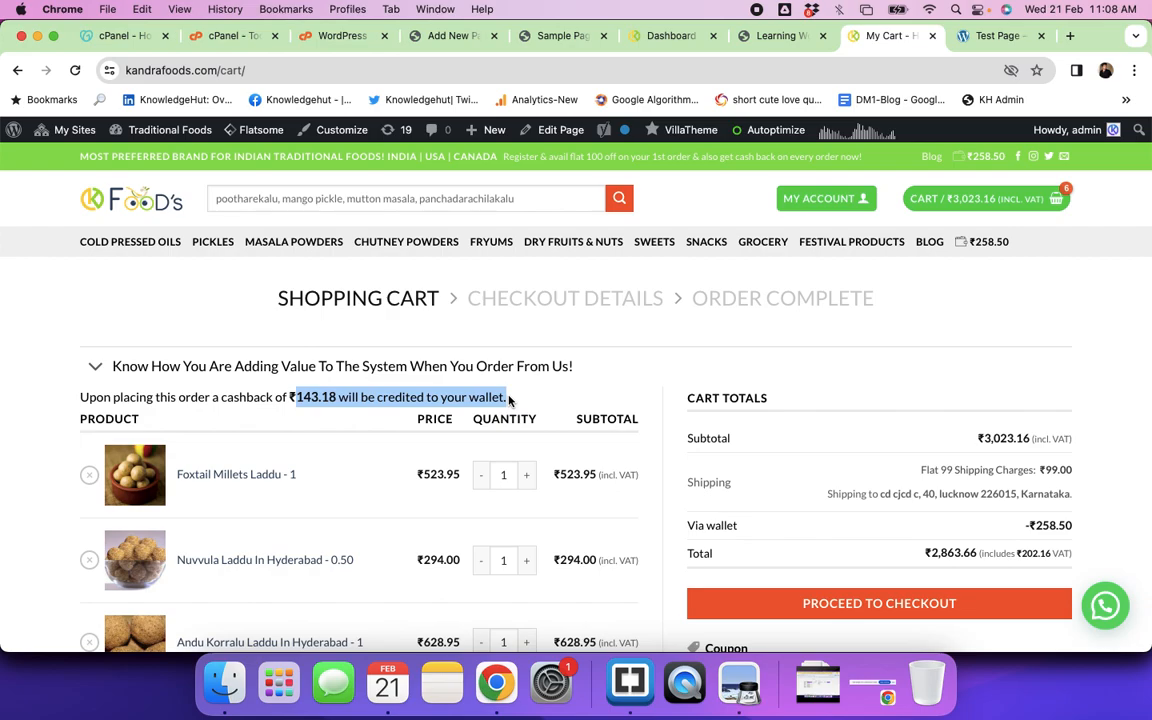
scroll(874, 404, "down", 3)
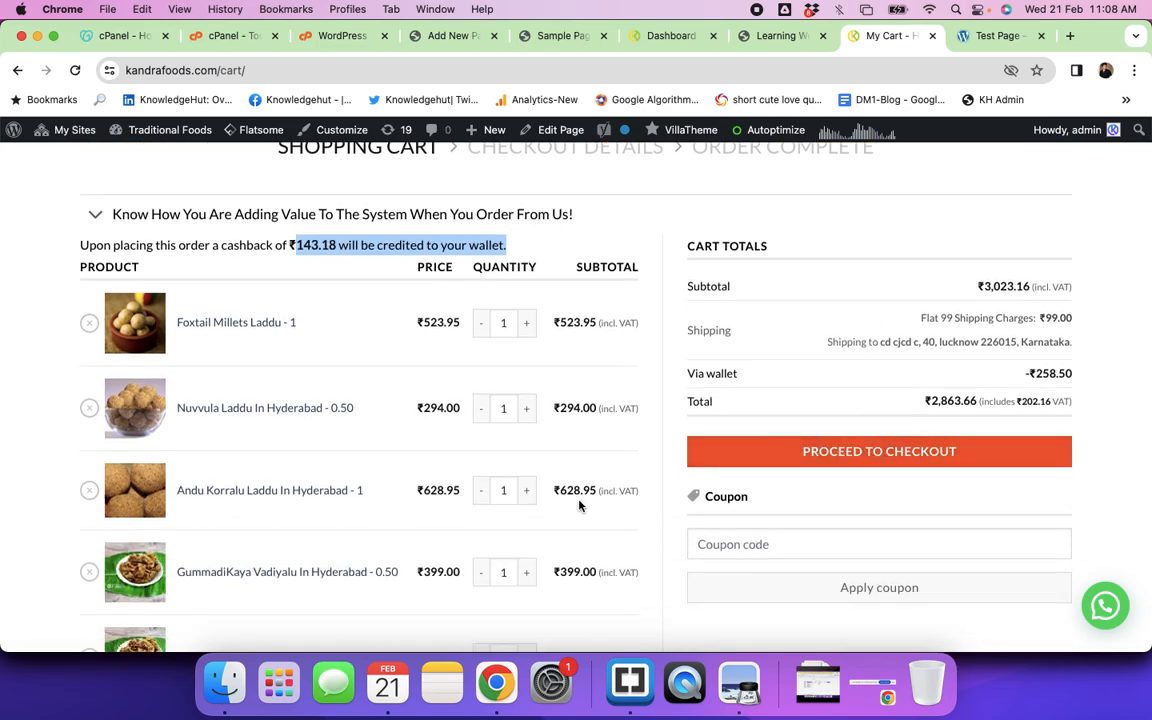
scroll(578, 505, "down", 5)
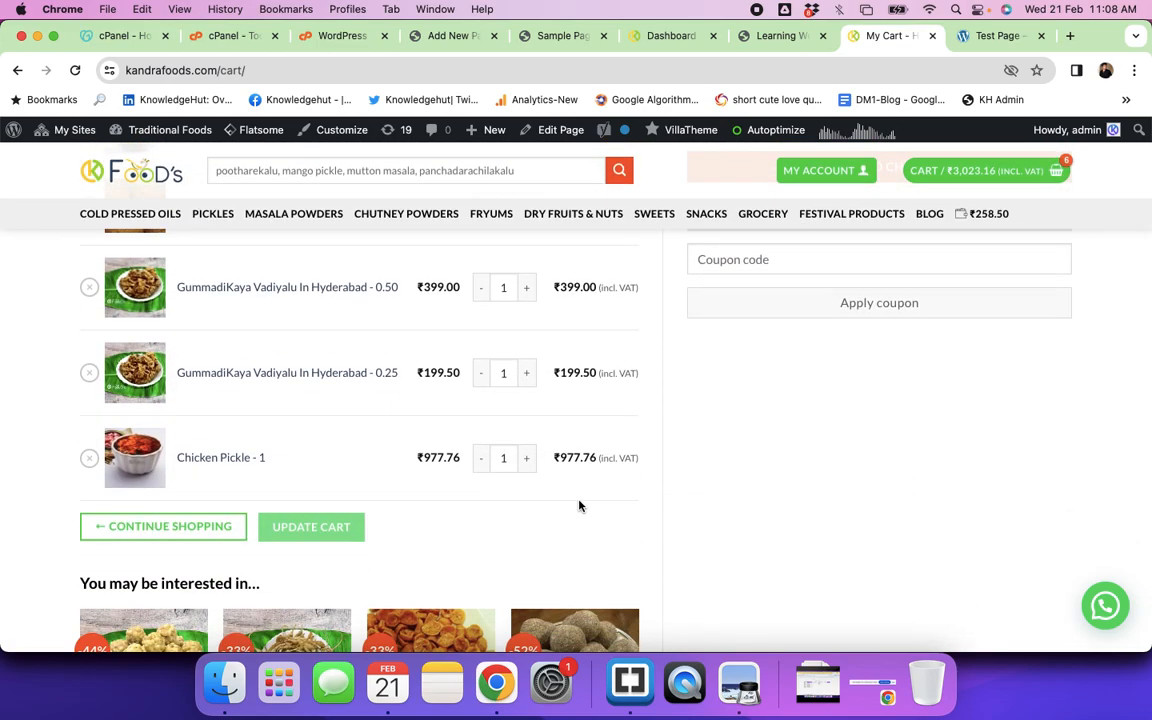
scroll(578, 505, "up", 5)
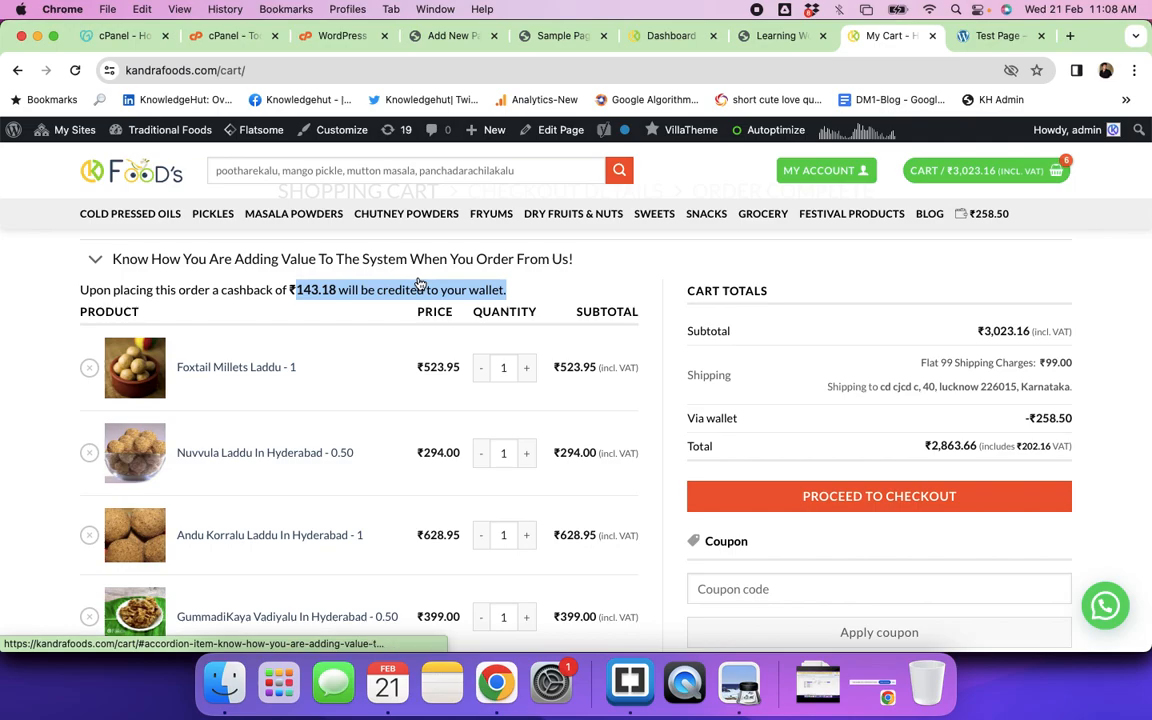
left_click(253, 72)
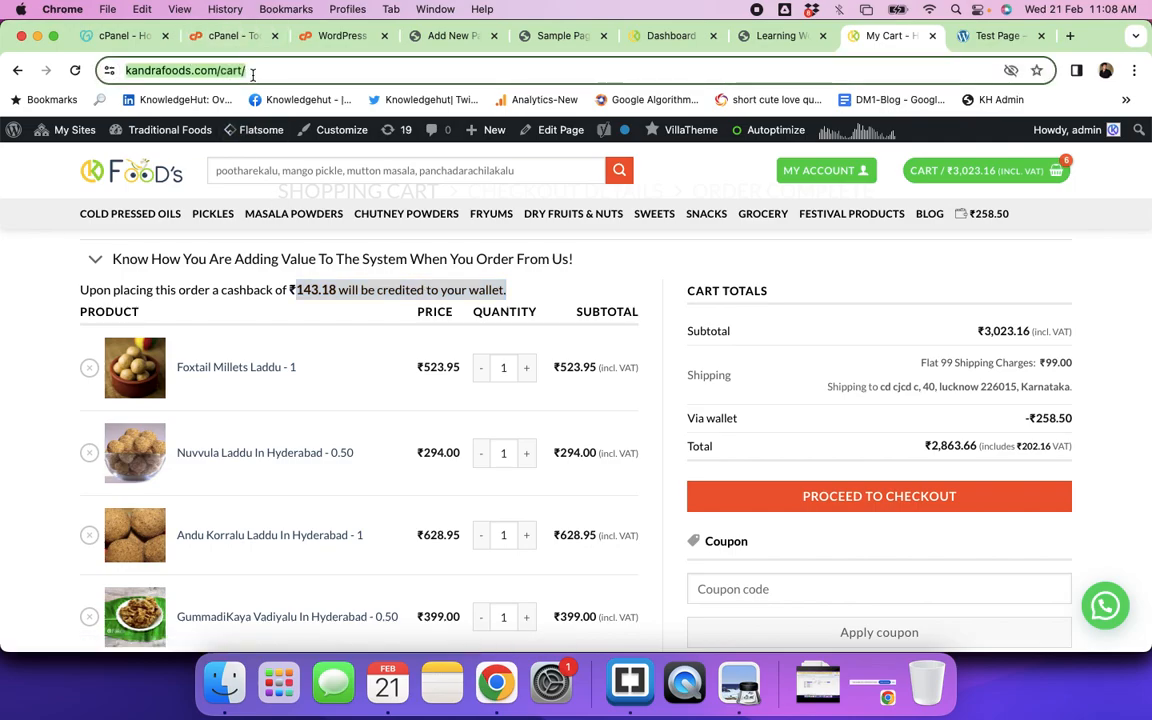
Step: Load kandrafoods.com in a new tab of the other Chrome window
key("super+grave")
key("super+grave")
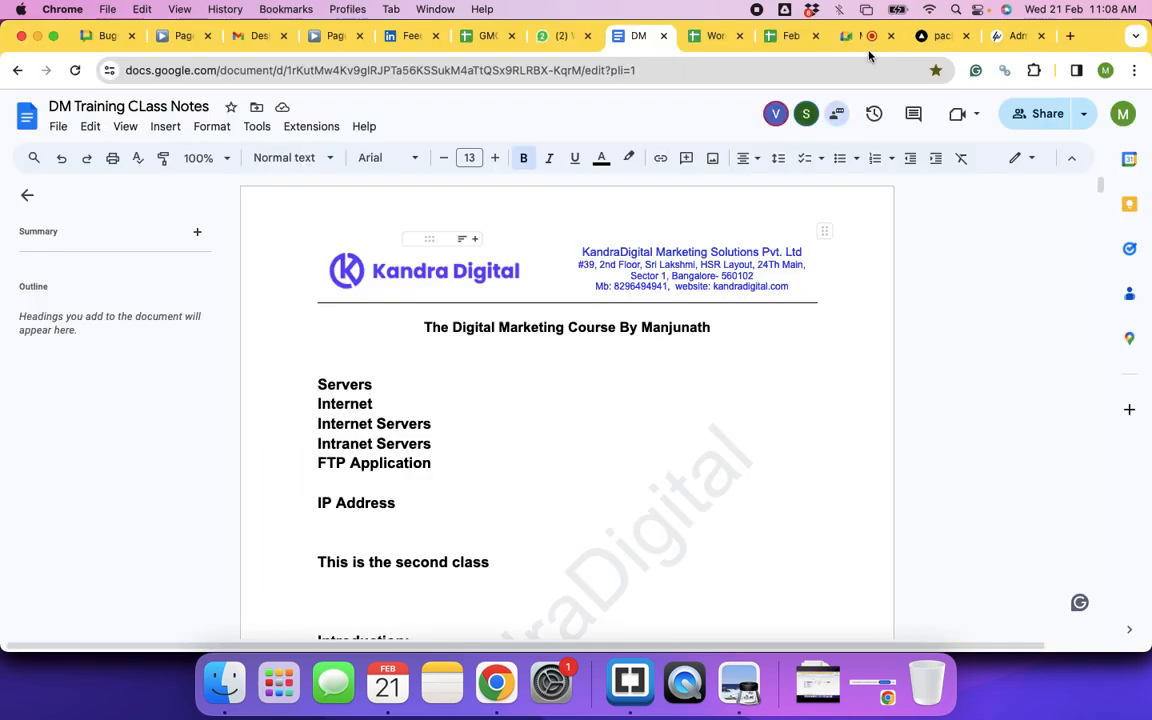
left_click(1070, 36)
type("k")
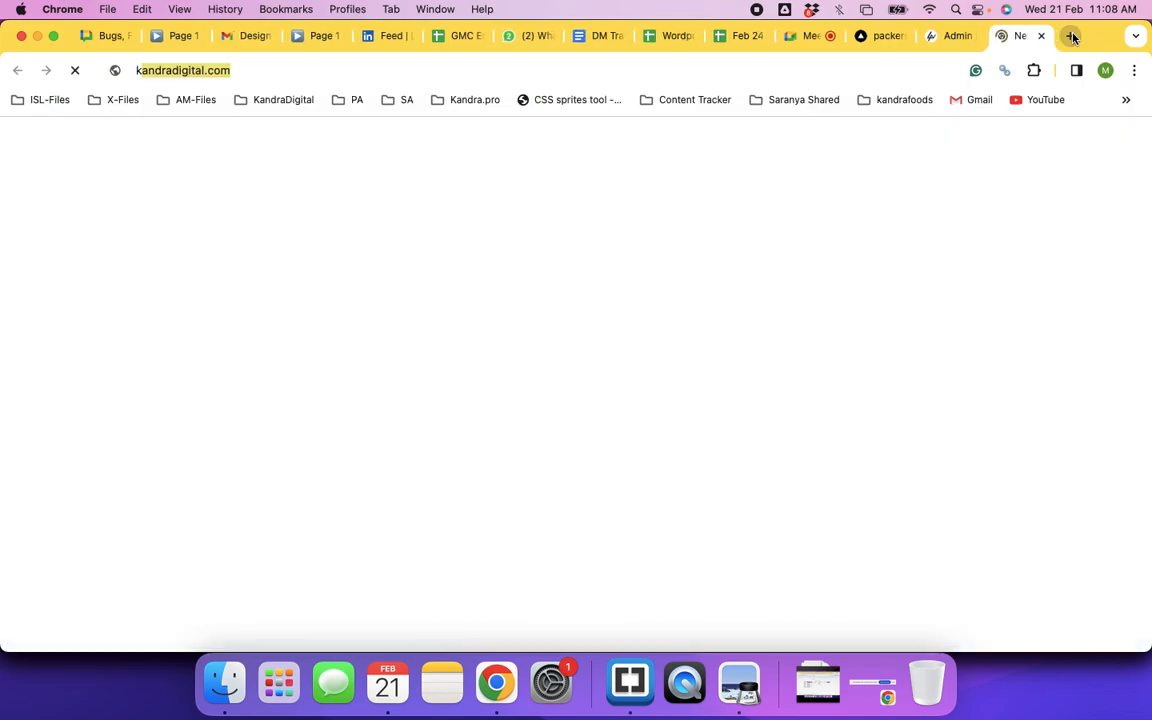
type("andrafoods")
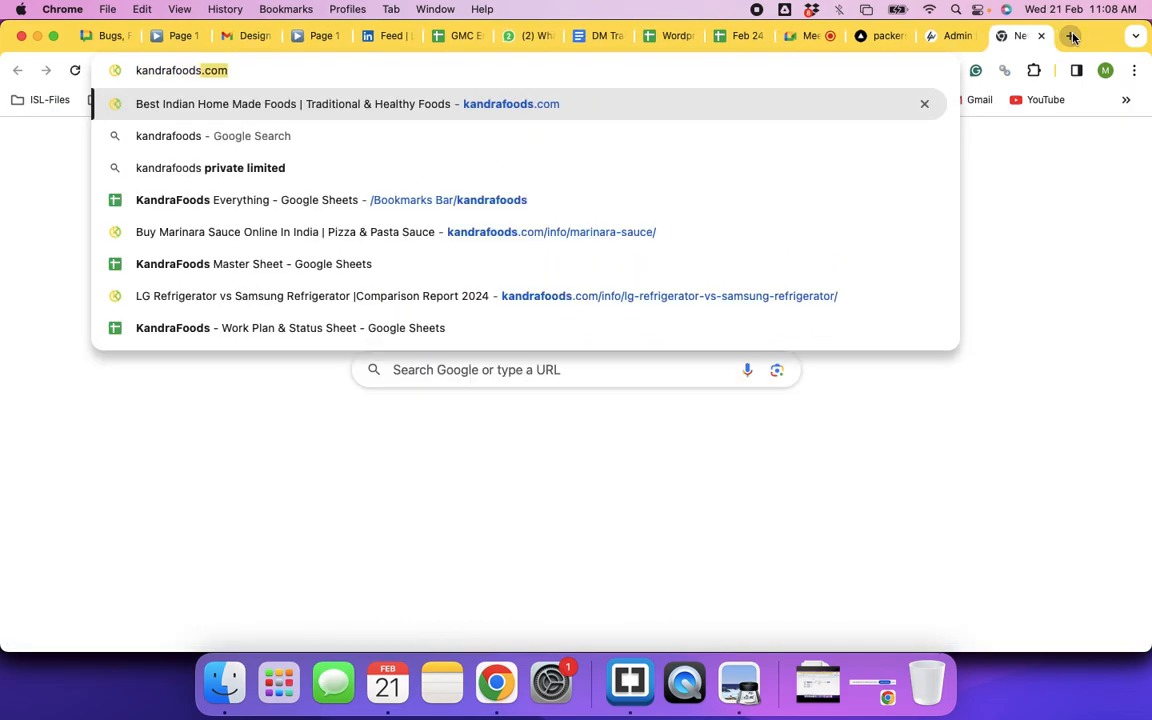
key("Return")
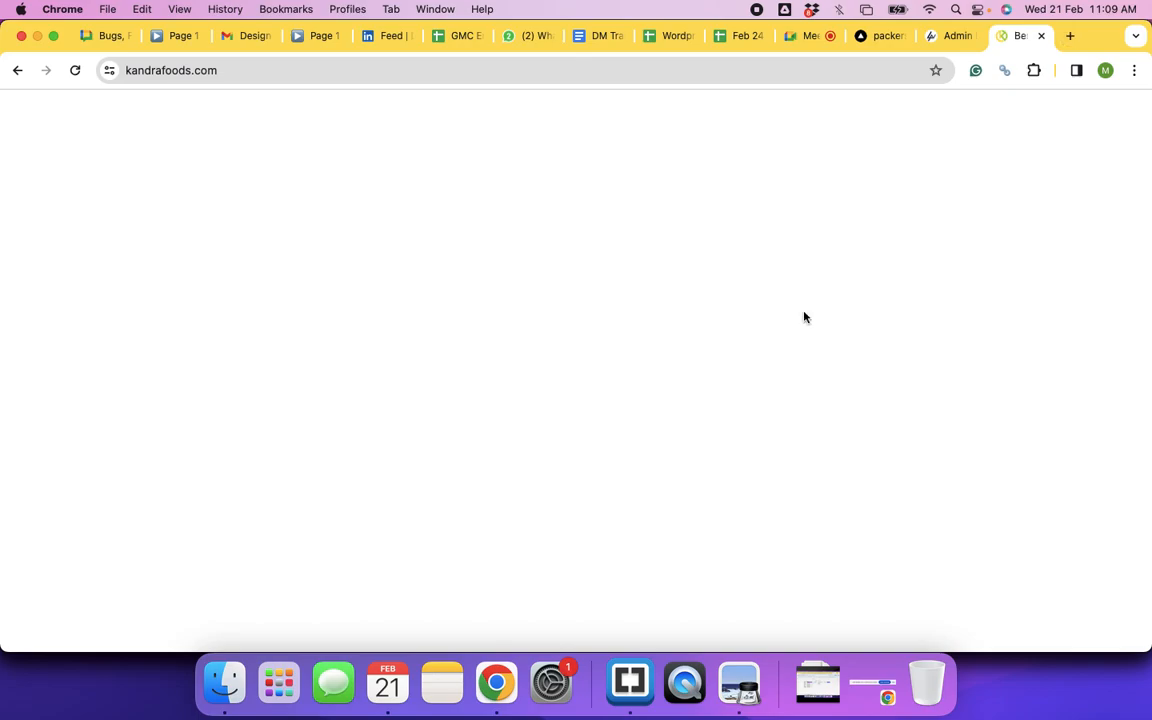
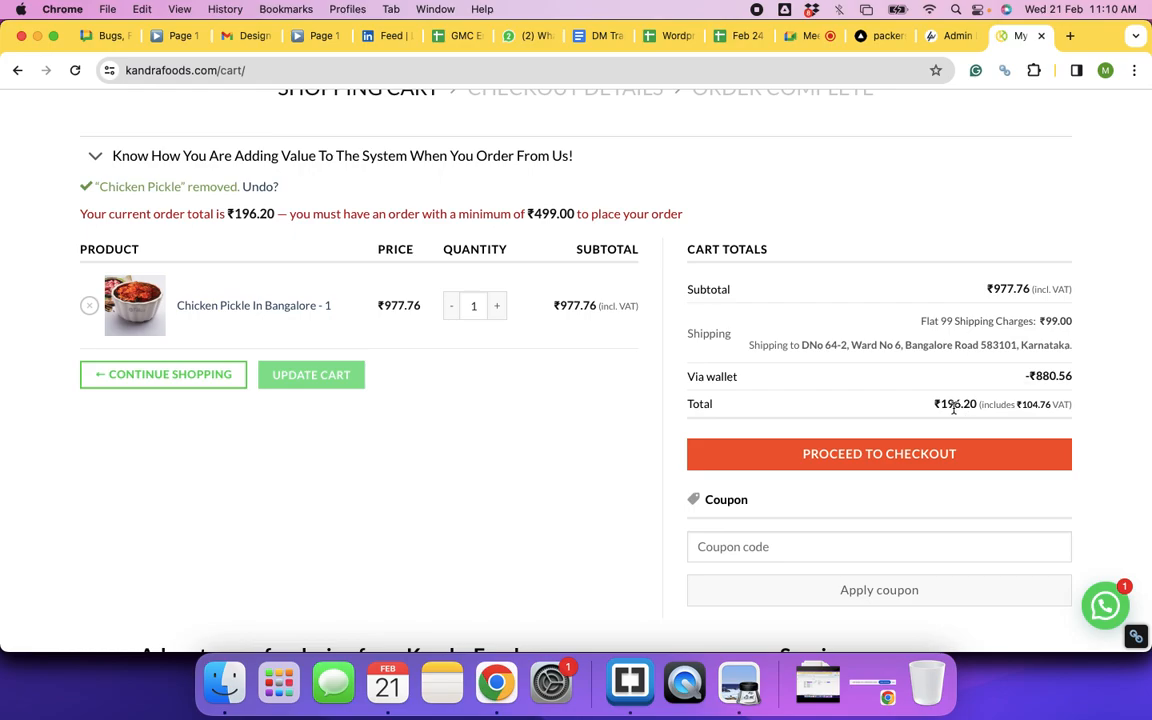
Step: Highlight the ₹196.20 cart total and proceed to checkout with the Chicken Pickle order
left_click_drag(936, 405, 1080, 409)
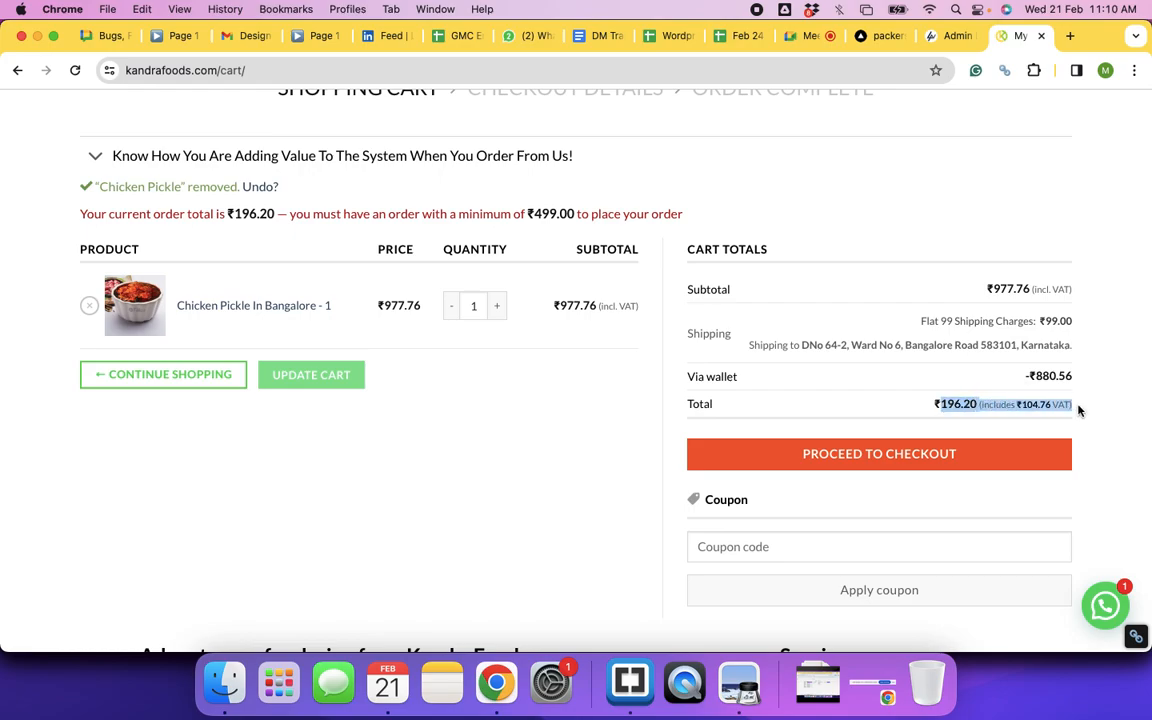
left_click(873, 455)
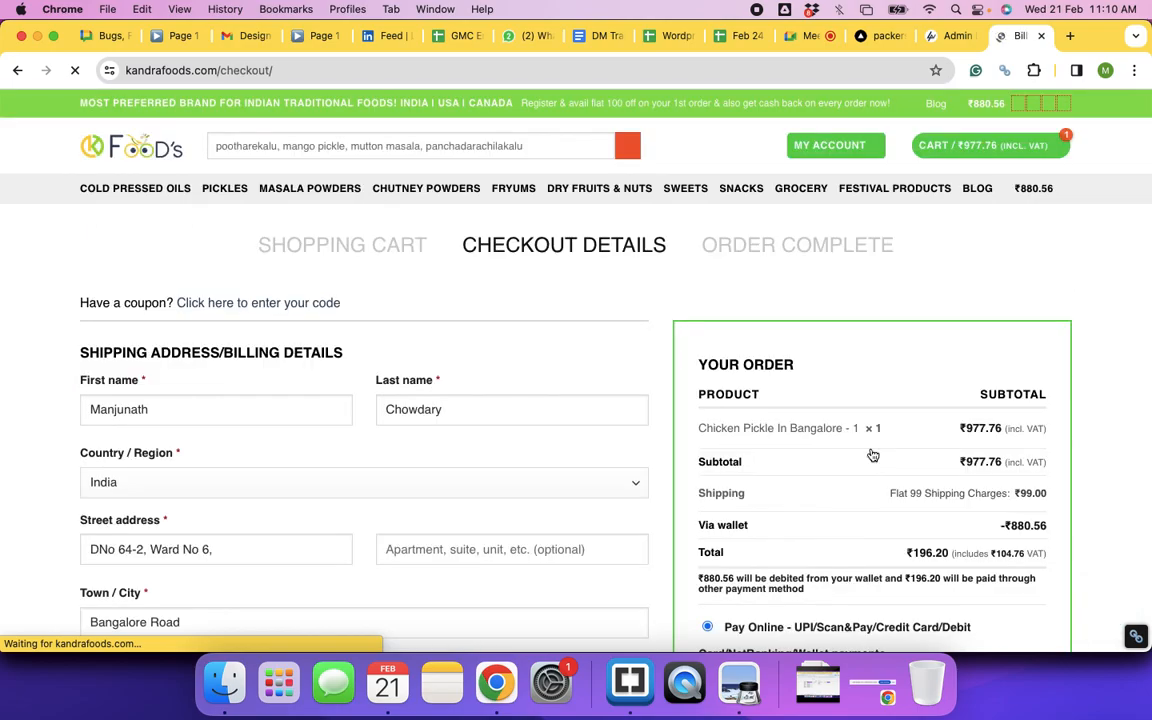
Step: Delete the saved street address and enter a two-digit house number in its place
scroll(232, 435, "down", 5)
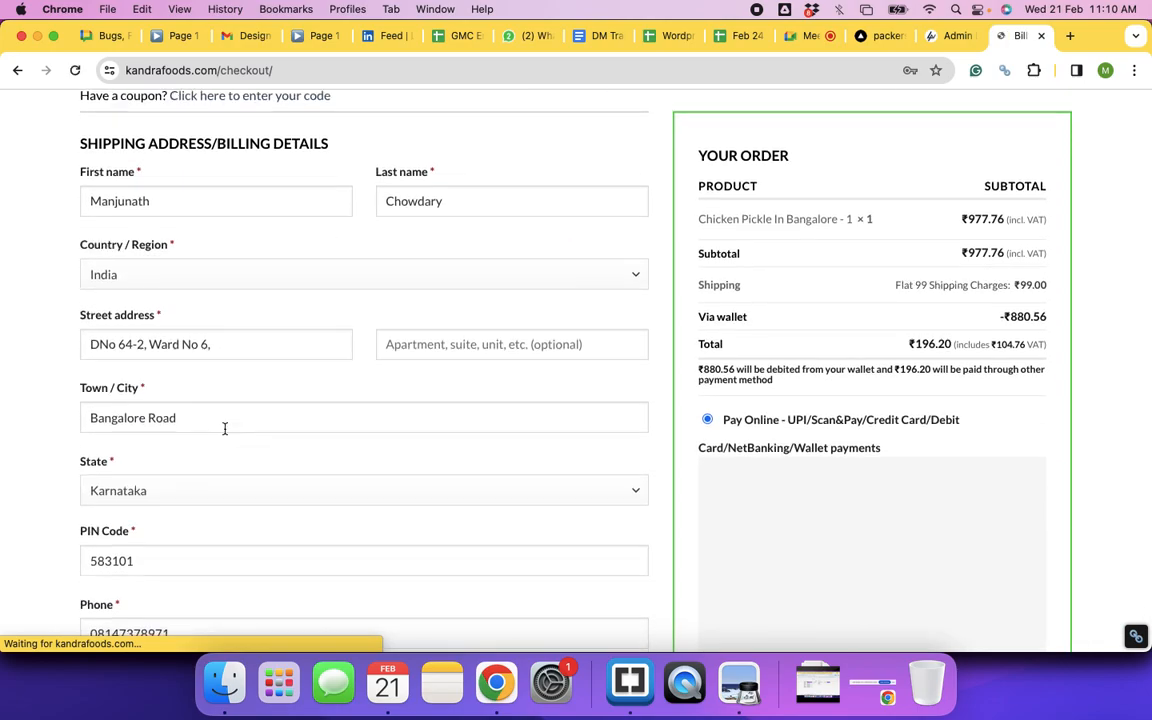
triple_click(166, 326)
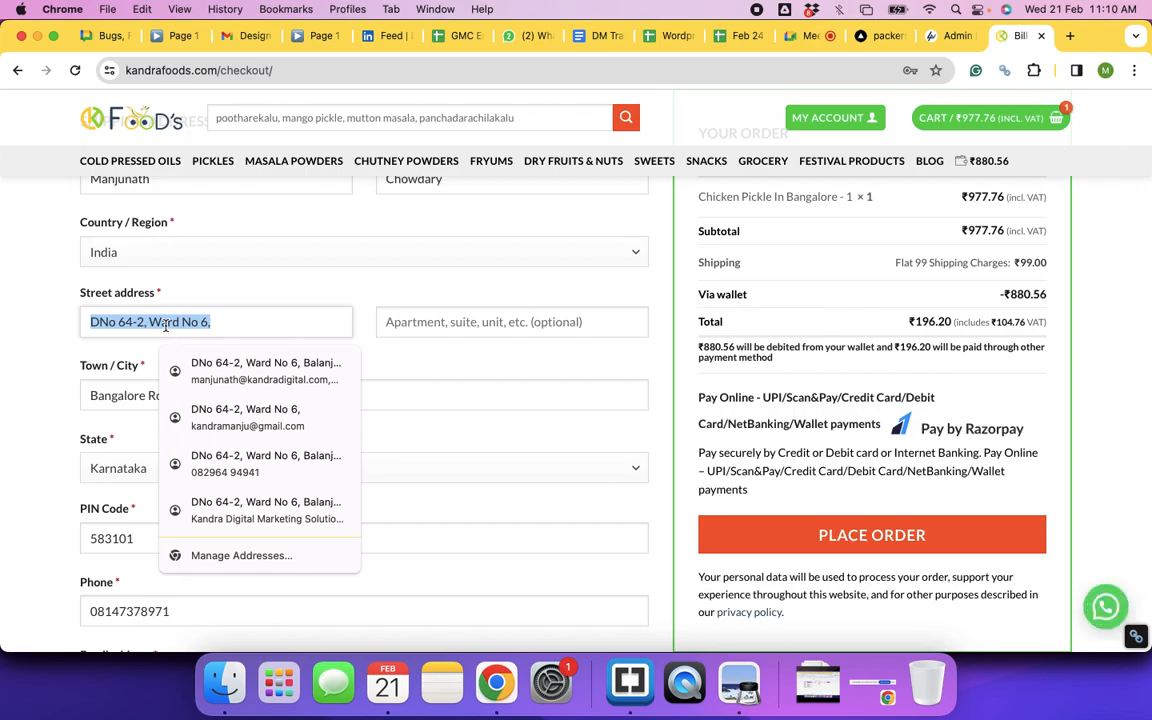
key("BackSpace")
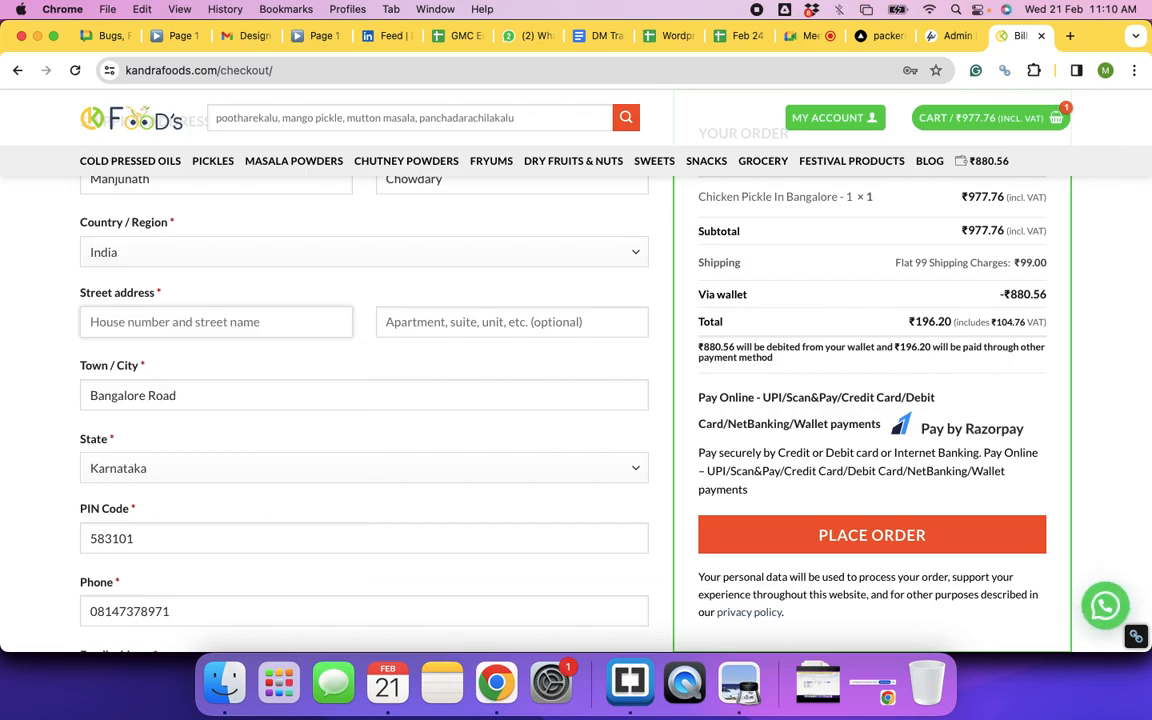
left_click(172, 315)
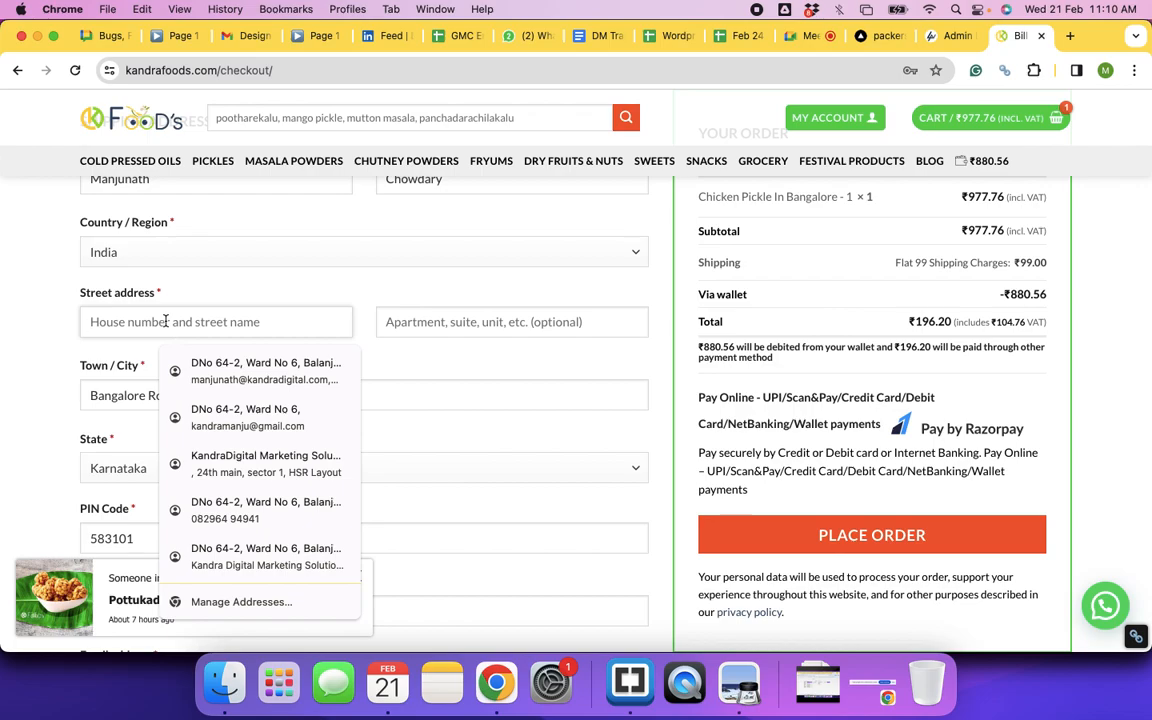
type("3")
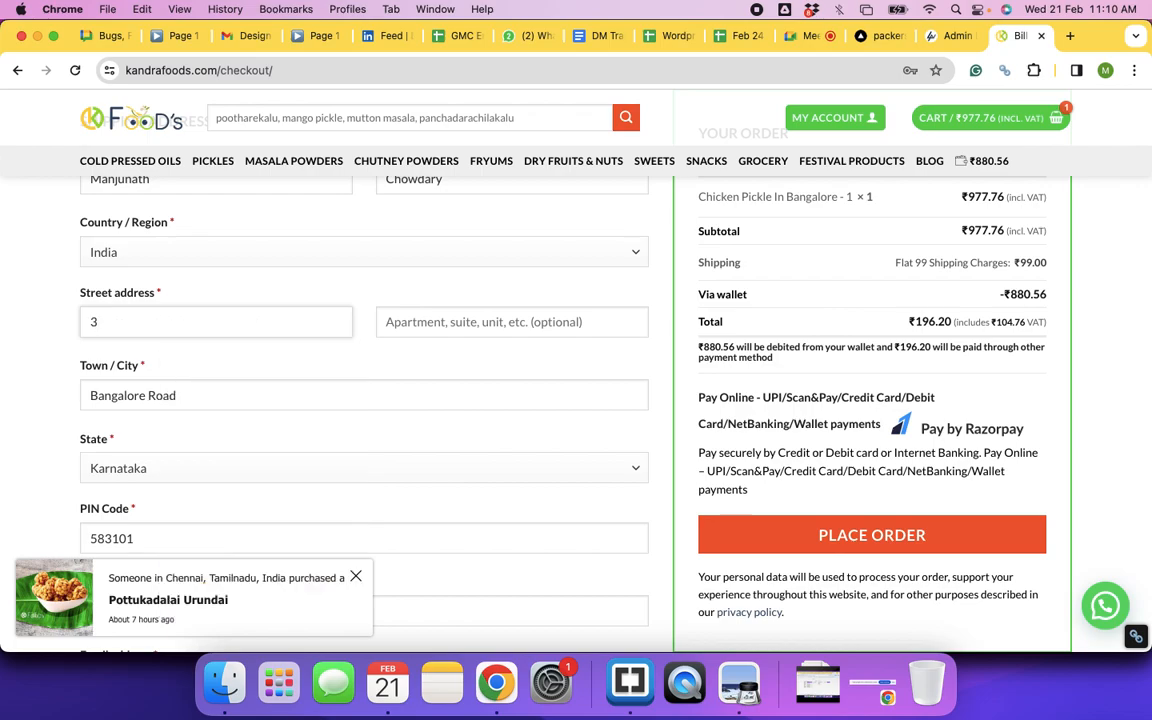
key("BackSpace")
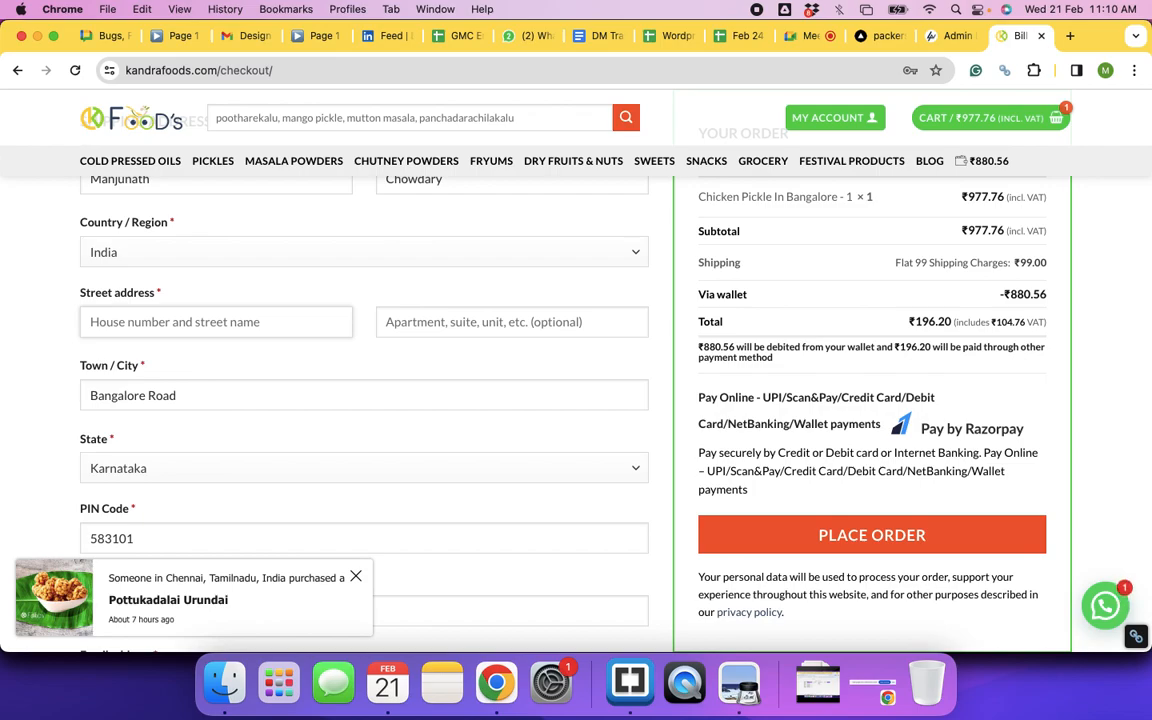
type("7")
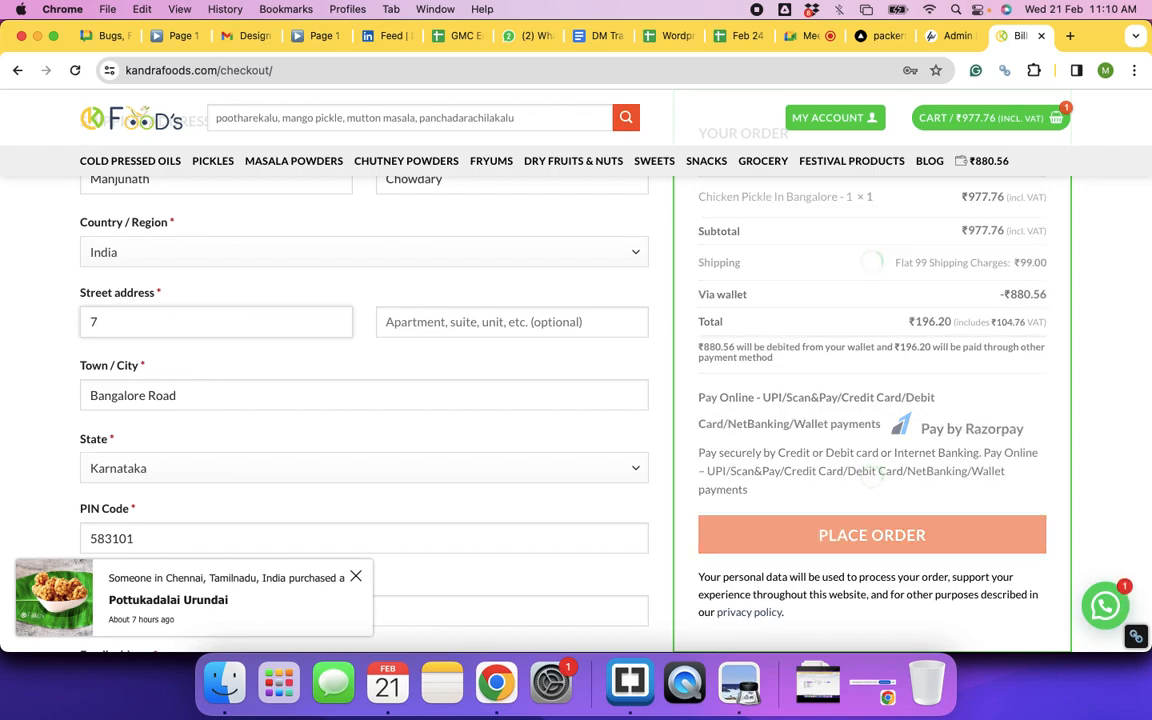
key("BackSpace")
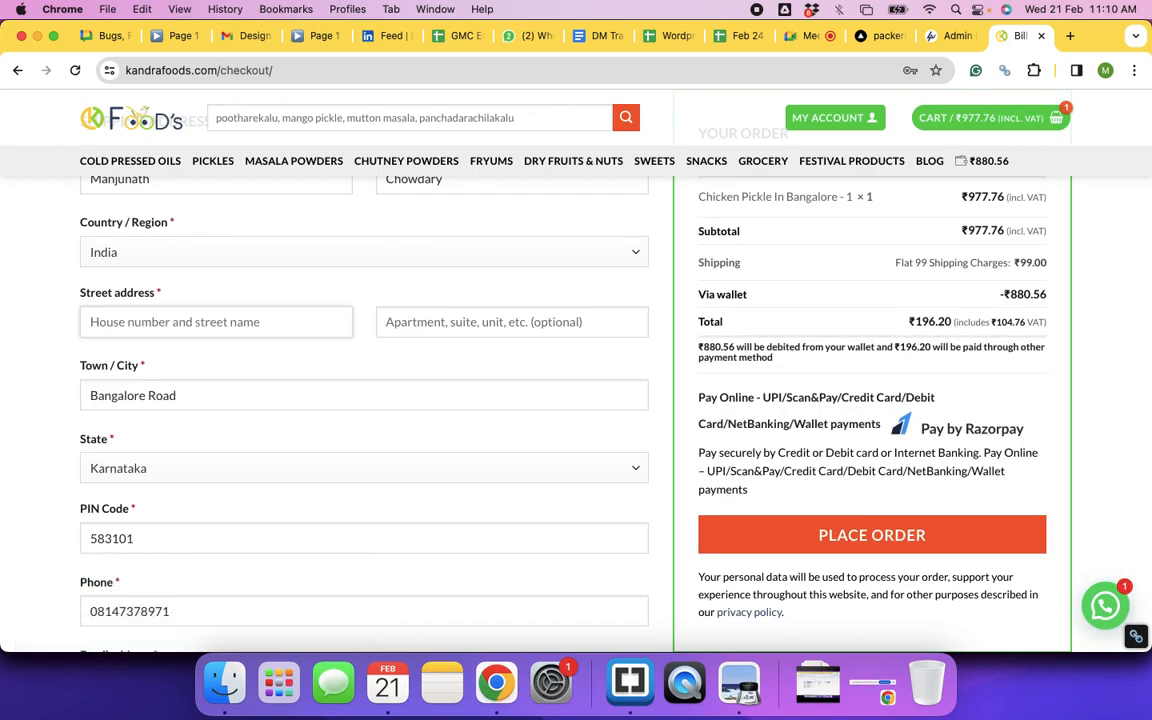
type("112")
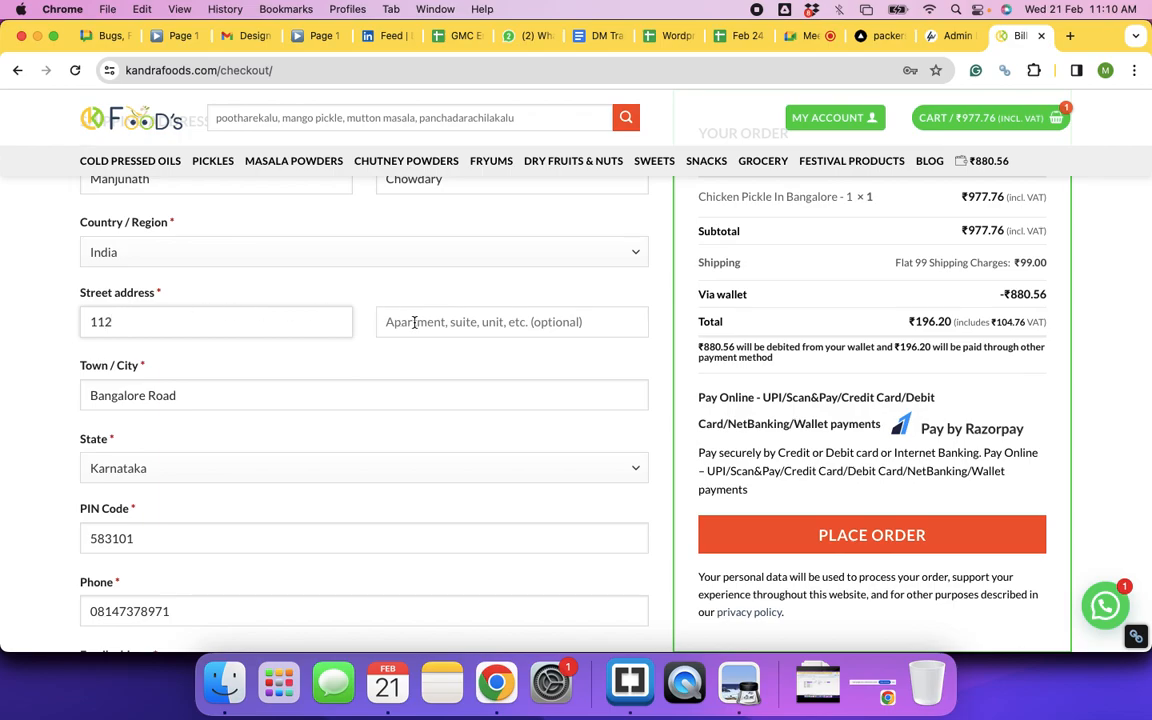
Step: Review the checkout form and try to place the ₹196.20 Chicken Pickle order
scroll(360, 395, "up", 5)
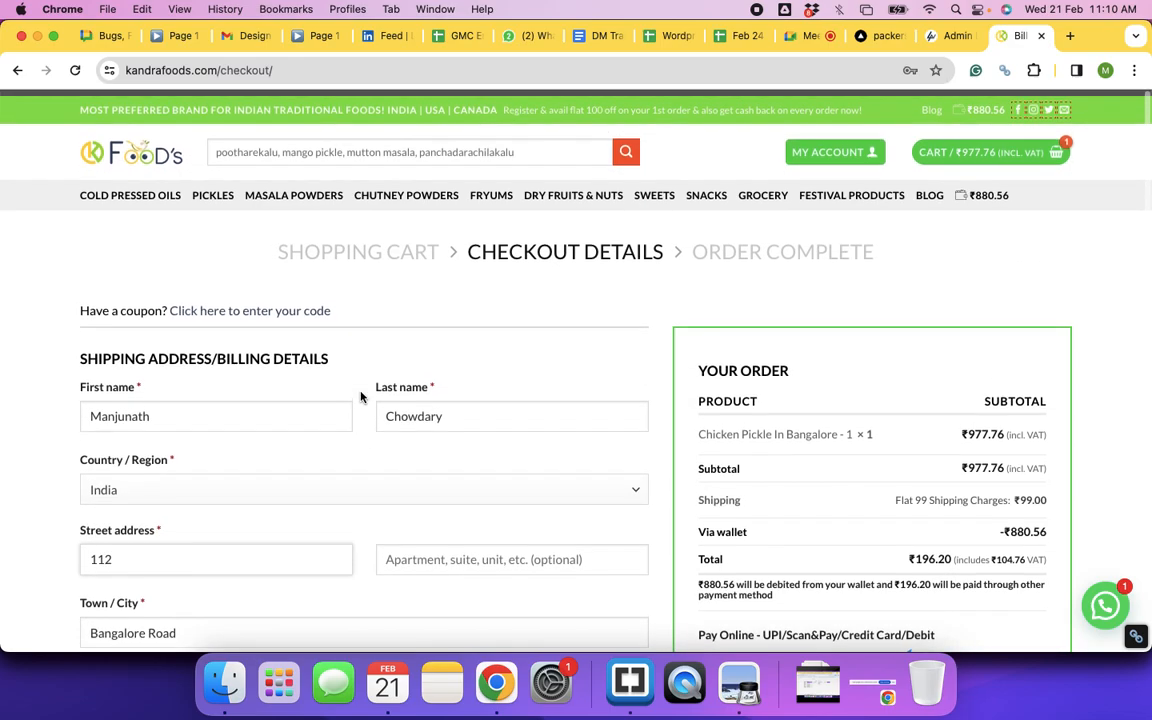
scroll(361, 397, "down", 5)
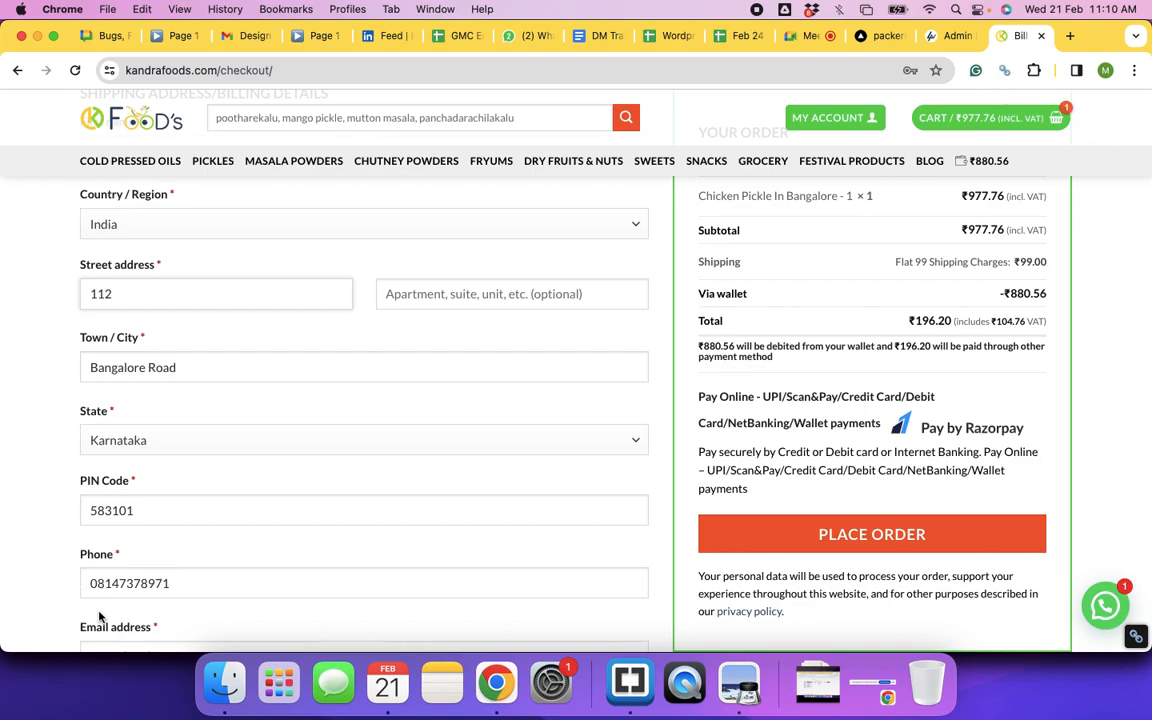
scroll(221, 489, "up", 2)
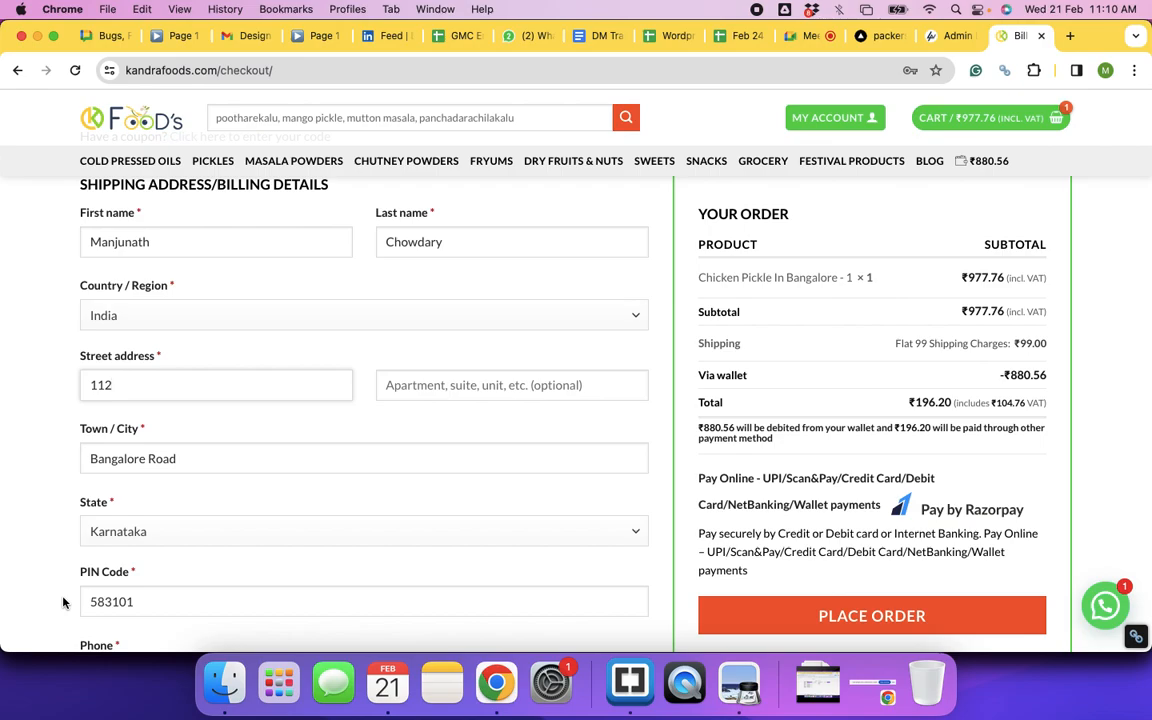
scroll(150, 555, "down", 2)
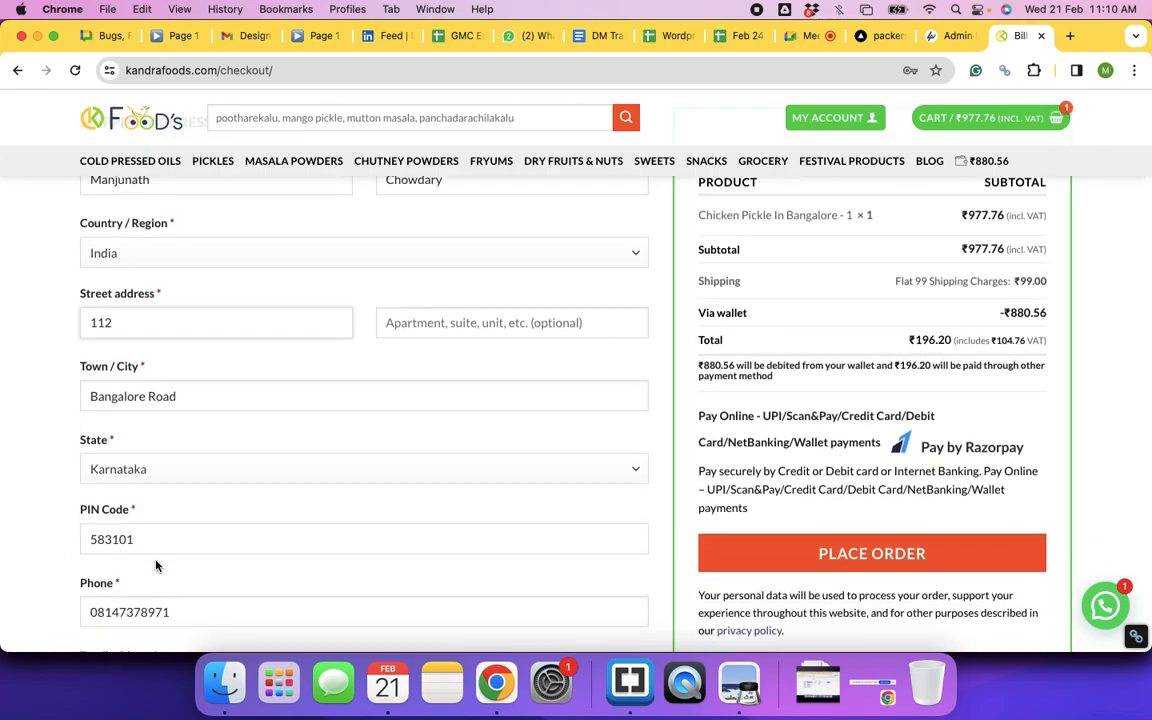
scroll(156, 566, "down", 2)
scroll(156, 563, "down", 6)
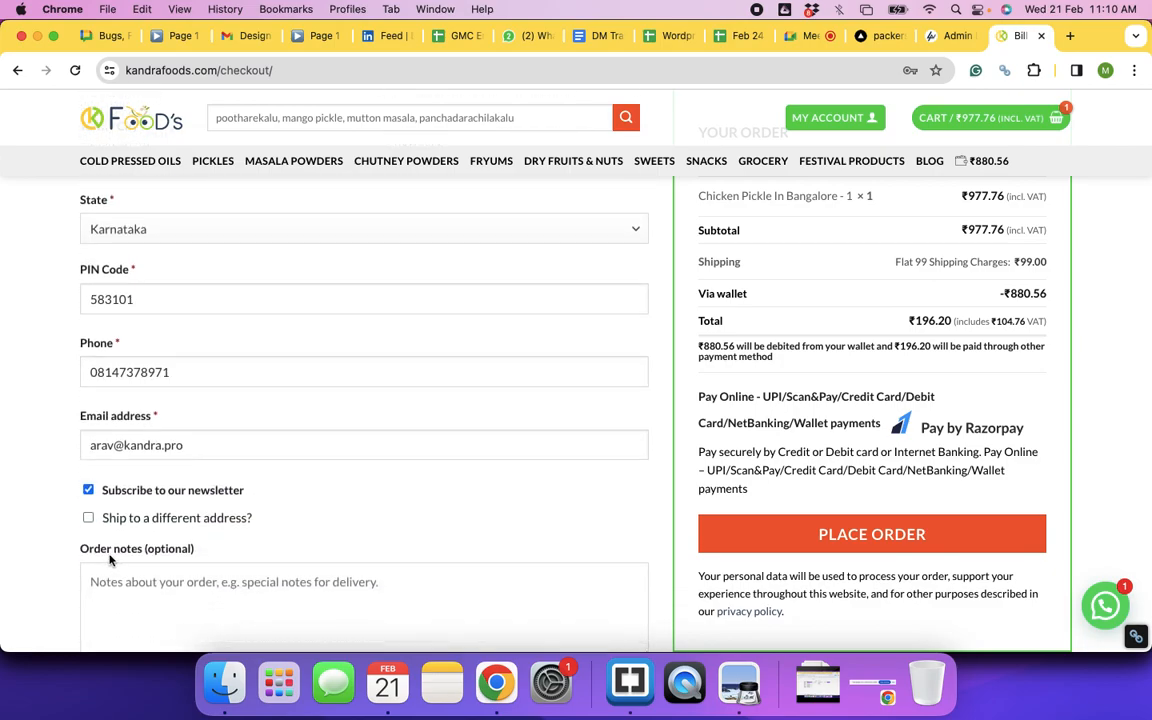
scroll(276, 540, "up", 8)
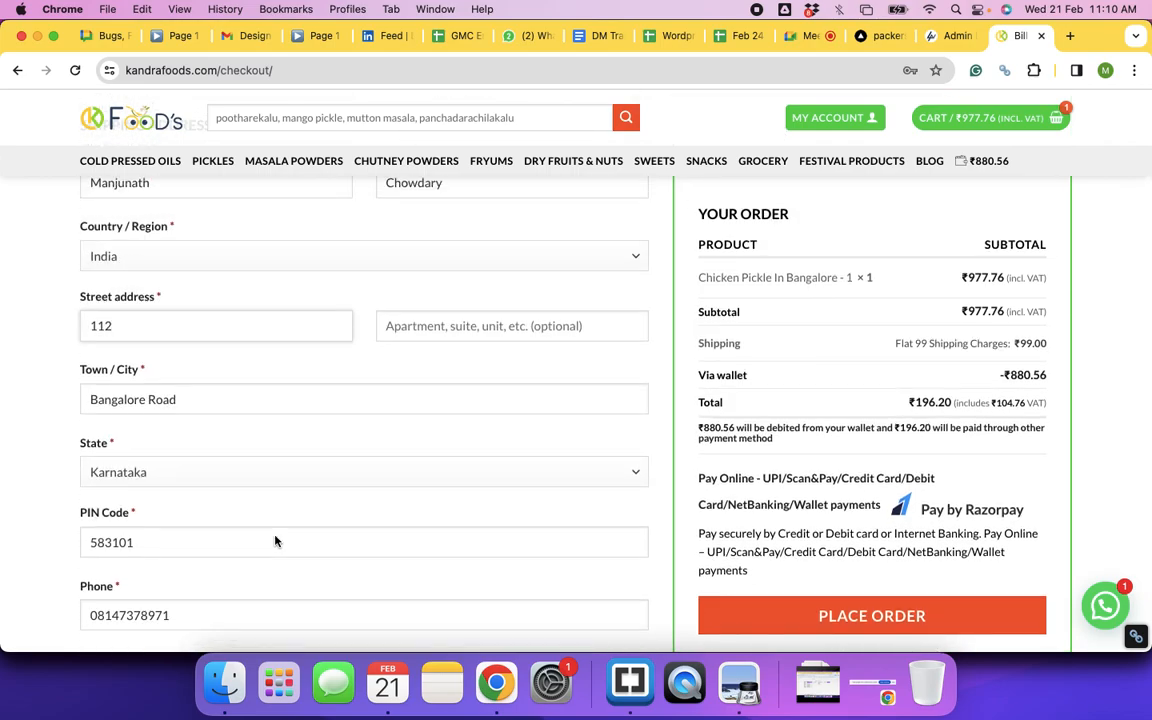
scroll(276, 541, "up", 2)
scroll(276, 541, "down", 10)
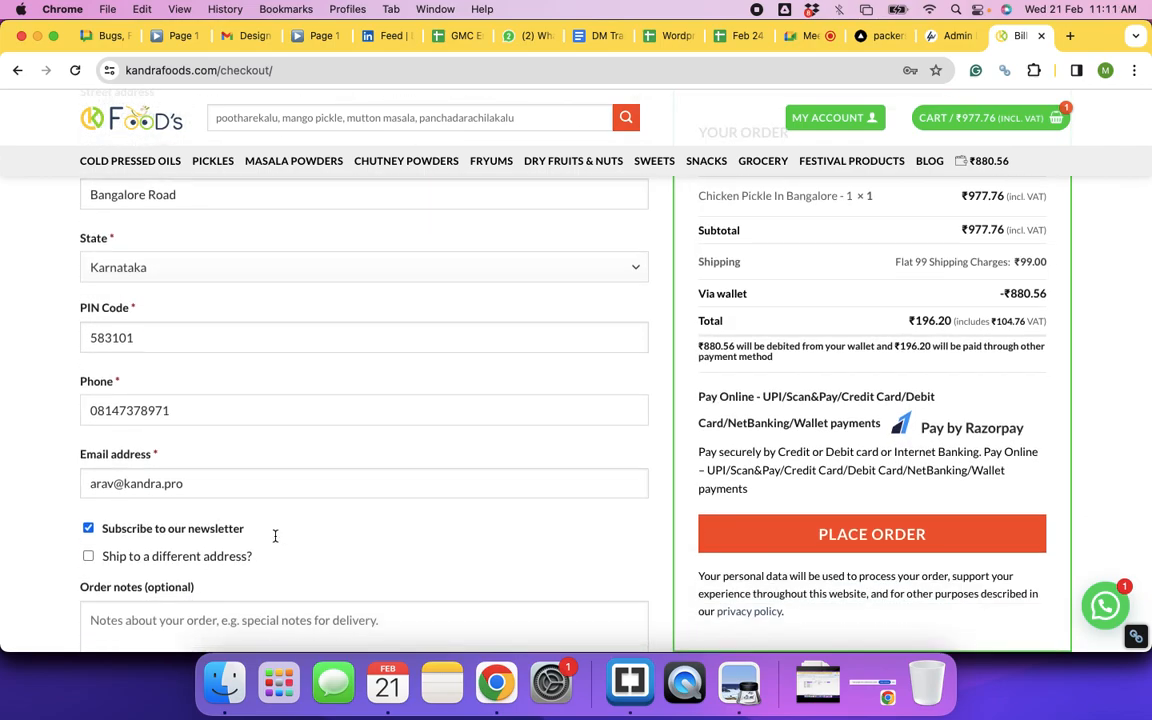
scroll(276, 541, "down", 3)
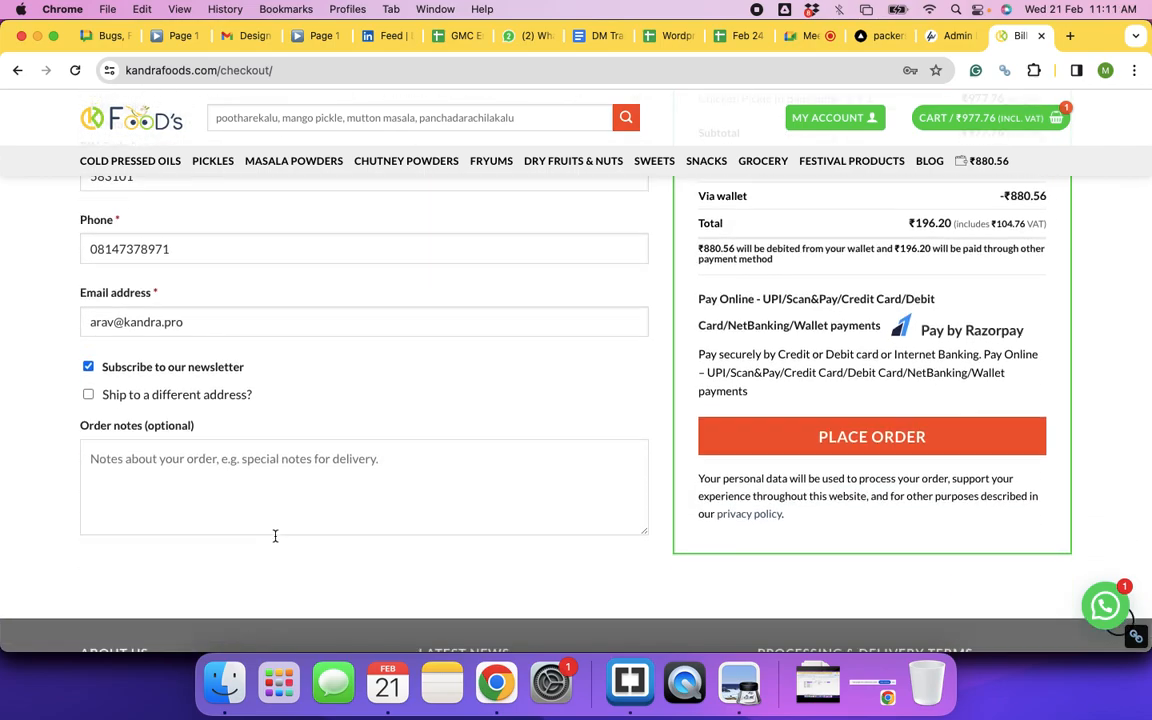
scroll(276, 541, "up", 1)
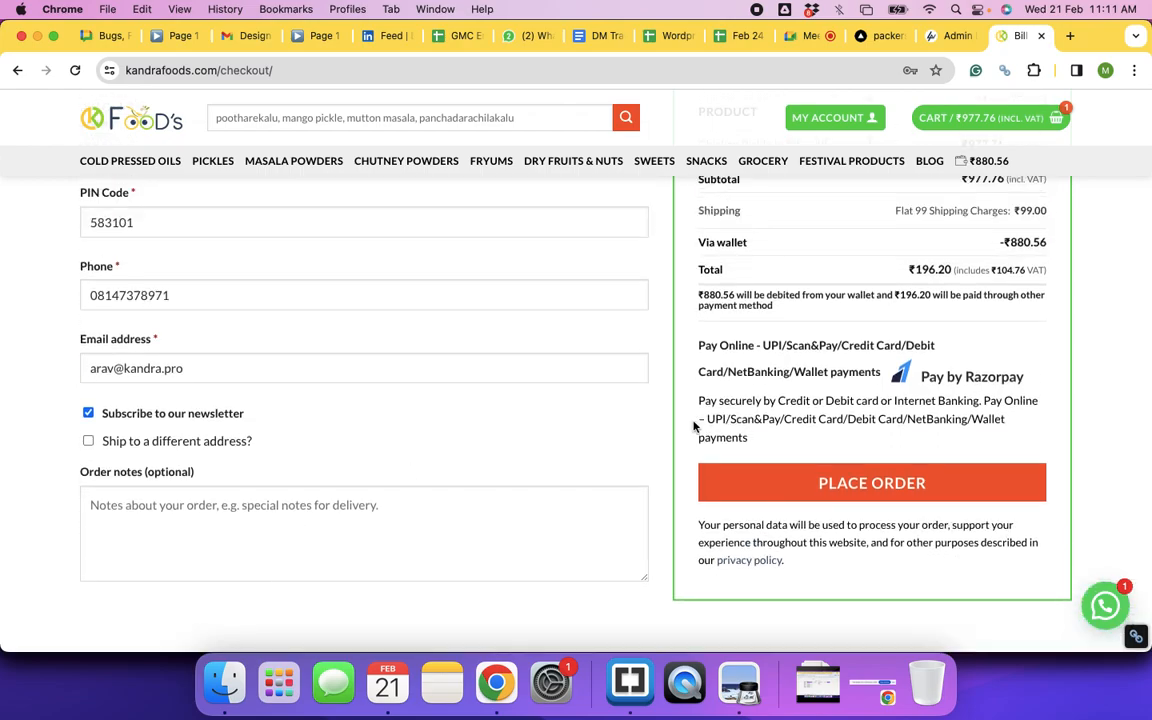
left_click(884, 487)
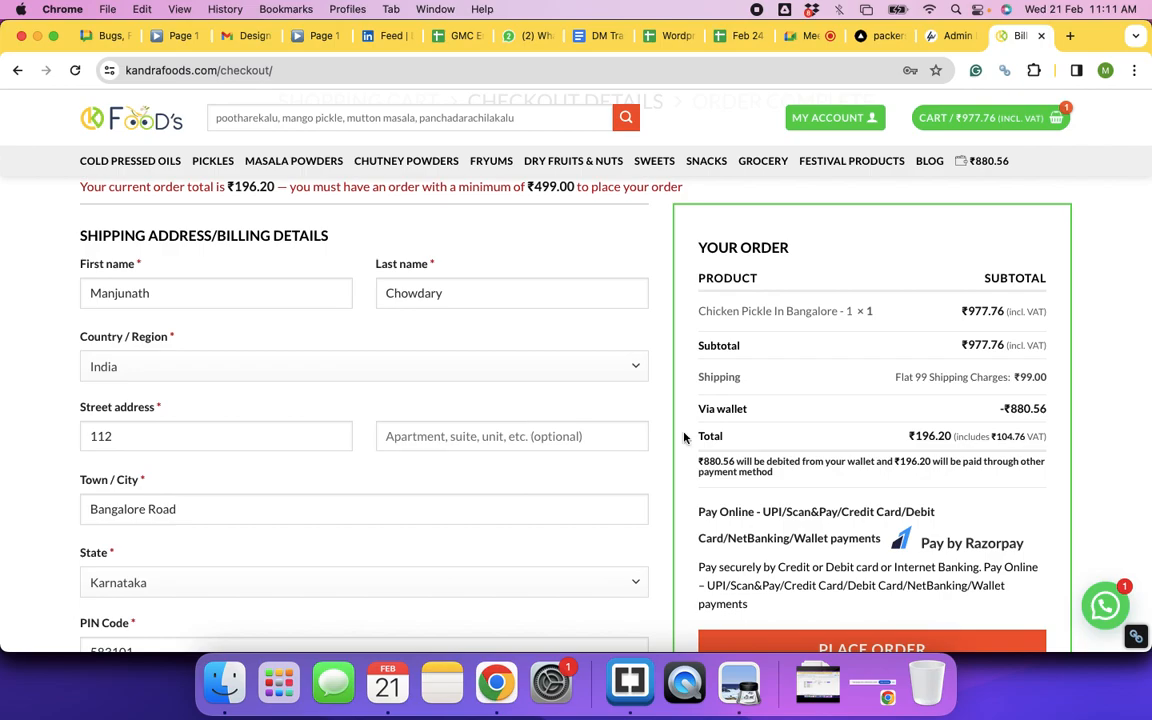
Step: Scroll to read the notice that the order is below the ₹499.00 minimum
scroll(684, 437, "down", 3)
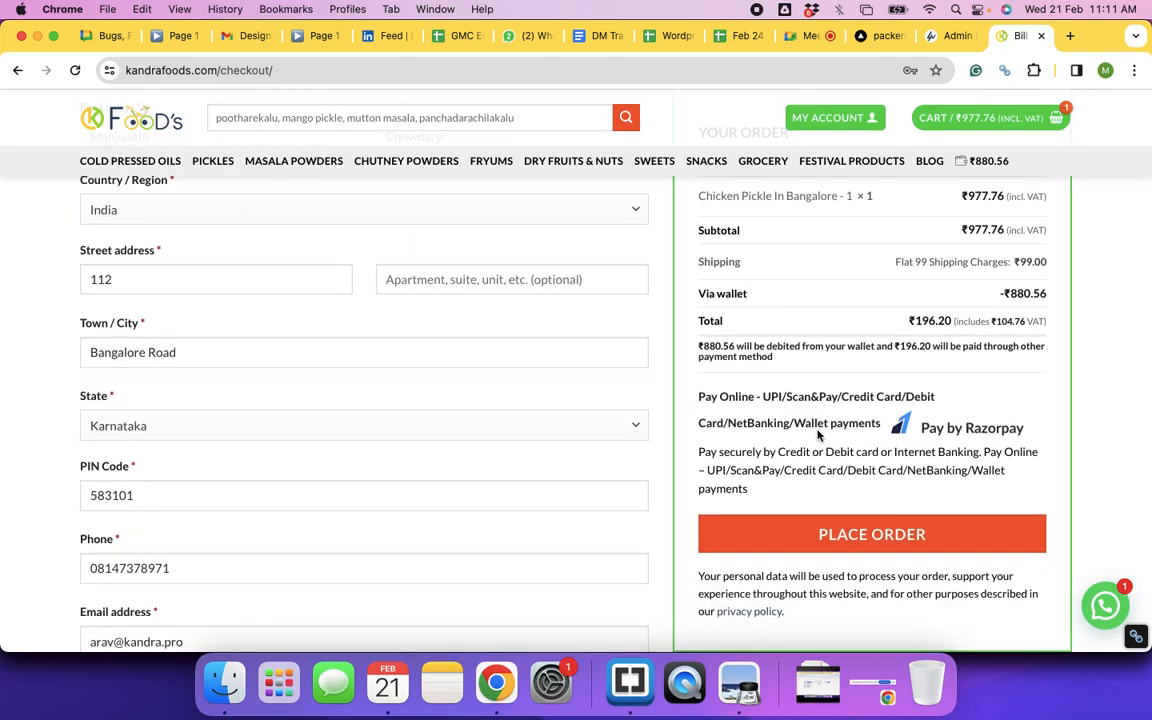
scroll(586, 455, "up", 5)
scroll(437, 494, "down", 3)
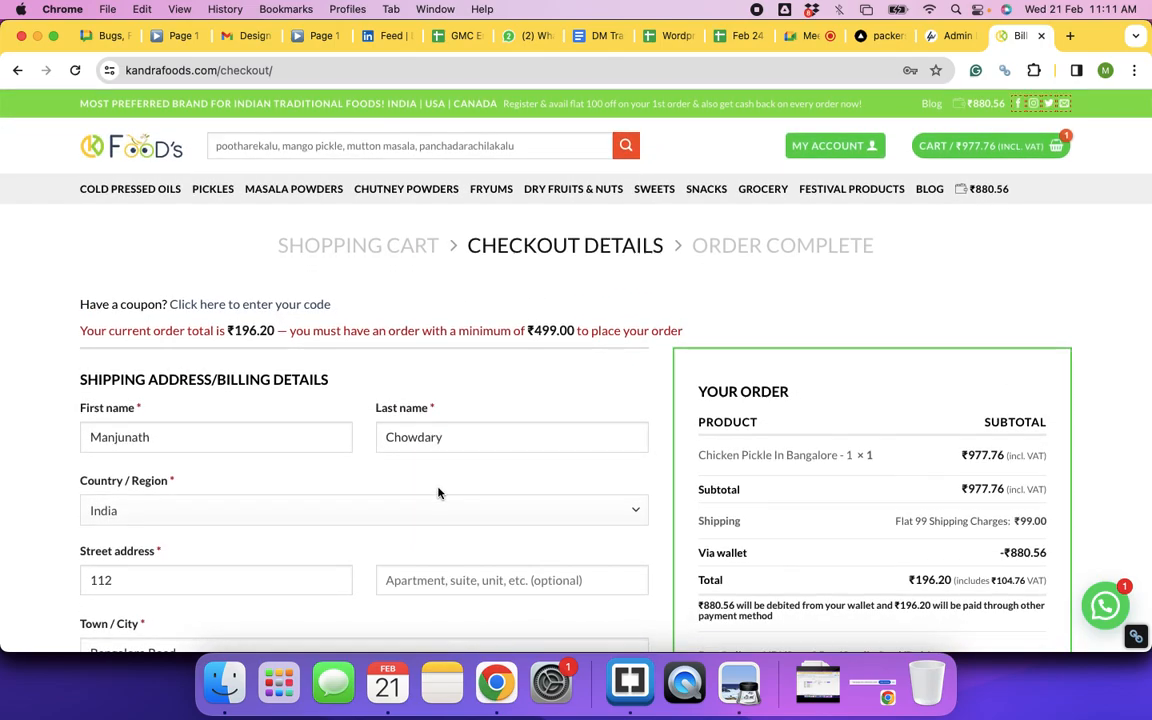
scroll(437, 493, "down", 8)
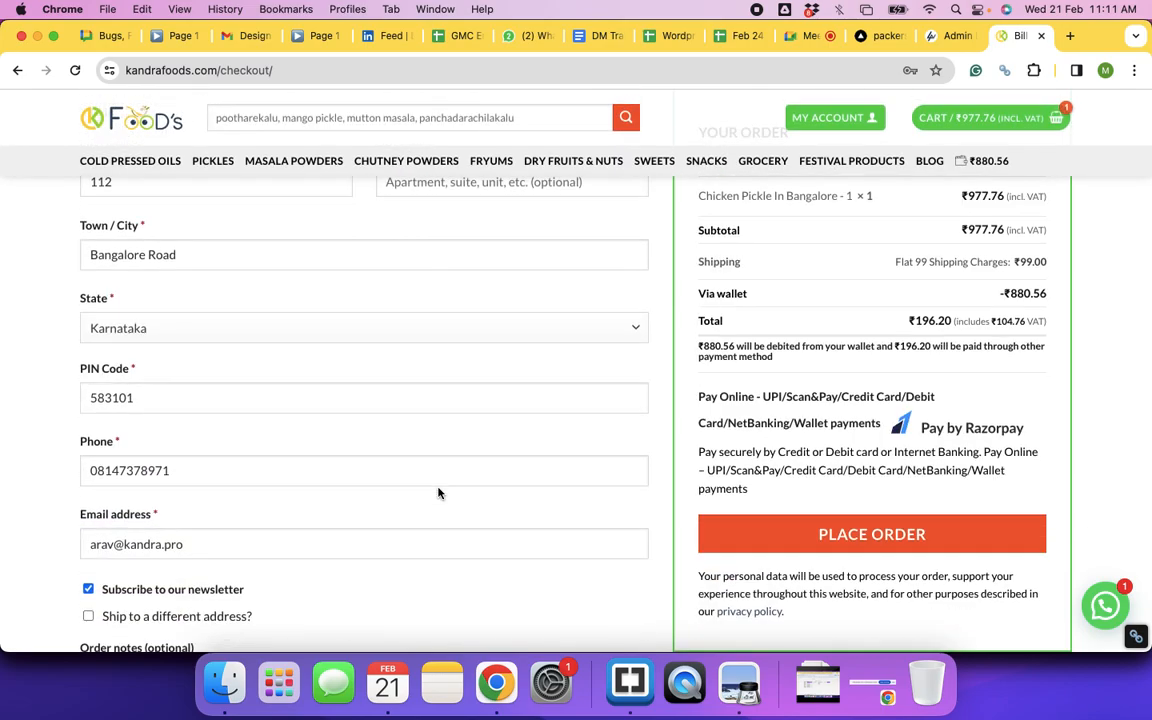
scroll(437, 493, "down", 3)
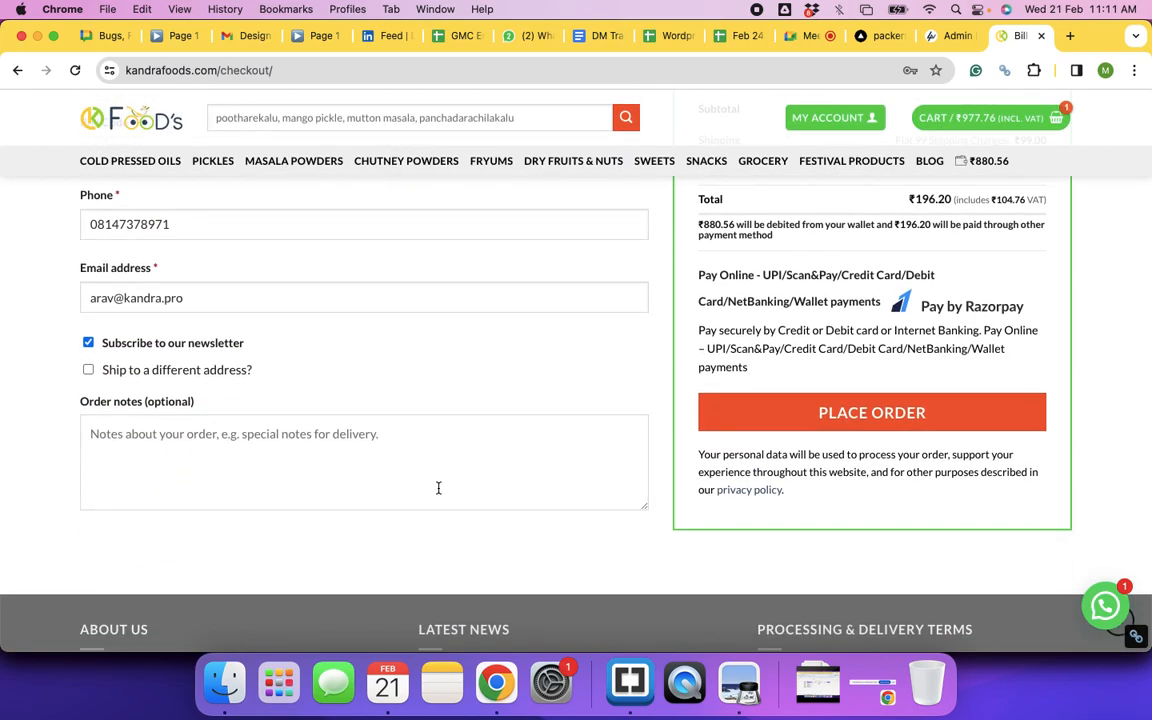
scroll(438, 488, "down", 1)
Step: Write an order note asking delivery to the actual address, since the screen is being recorded
left_click(267, 397)
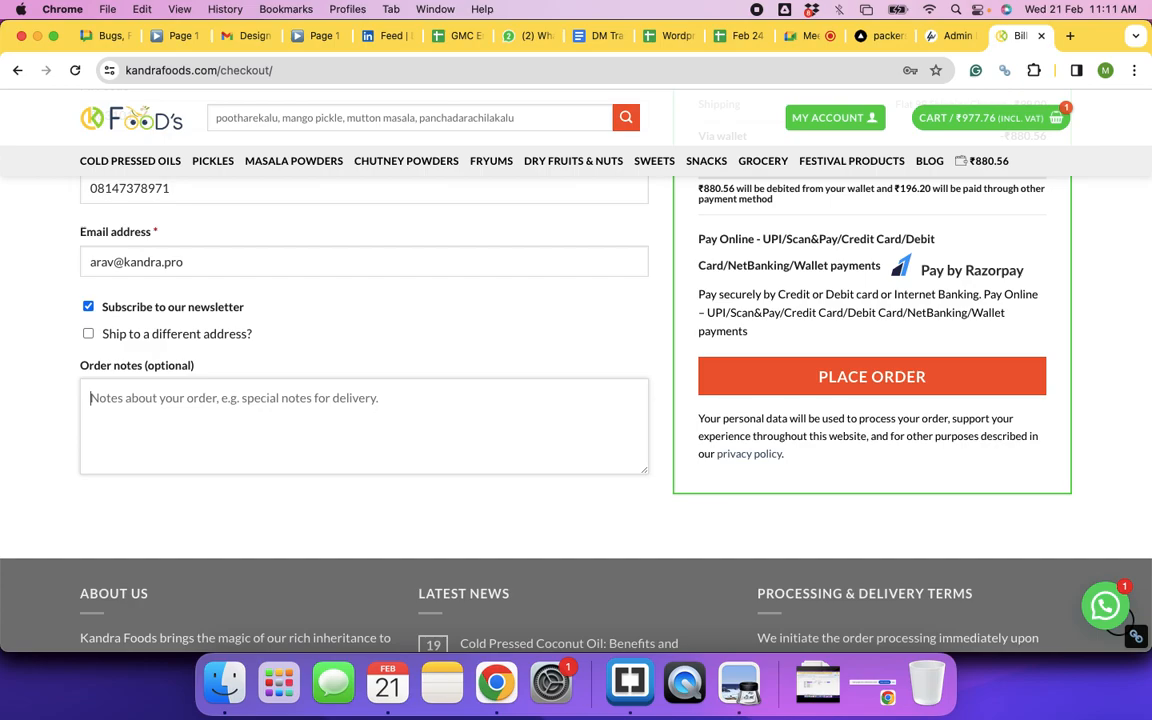
type("Please ")
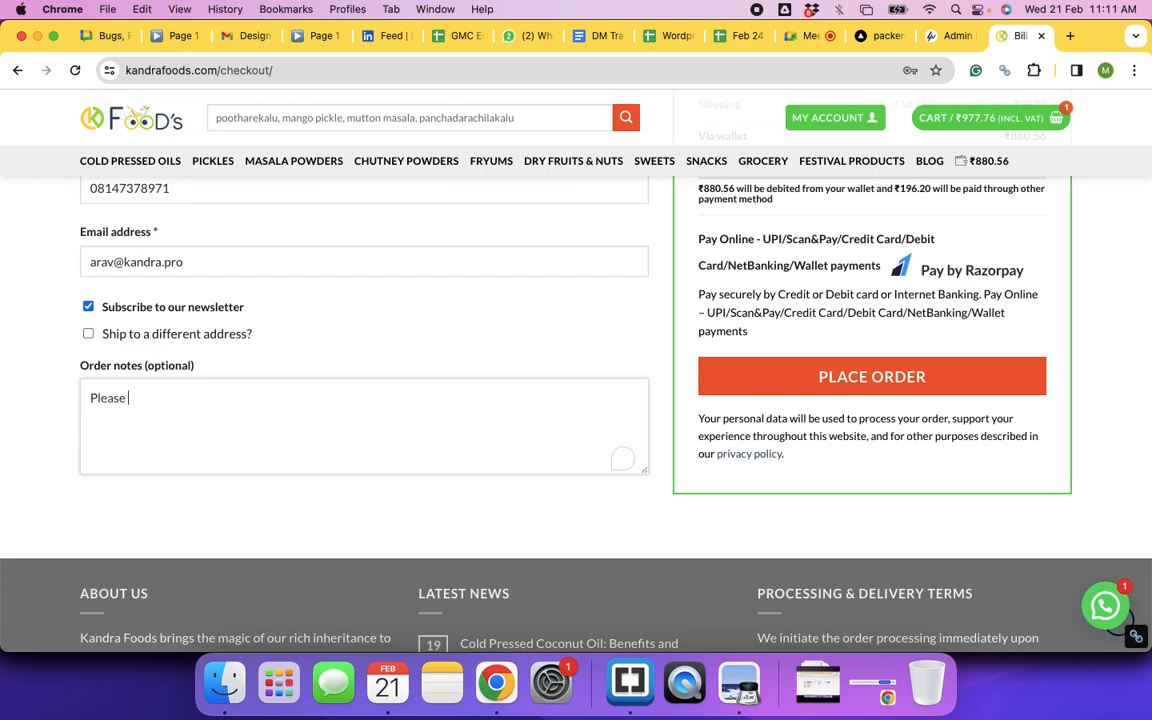
type("send to the actu")
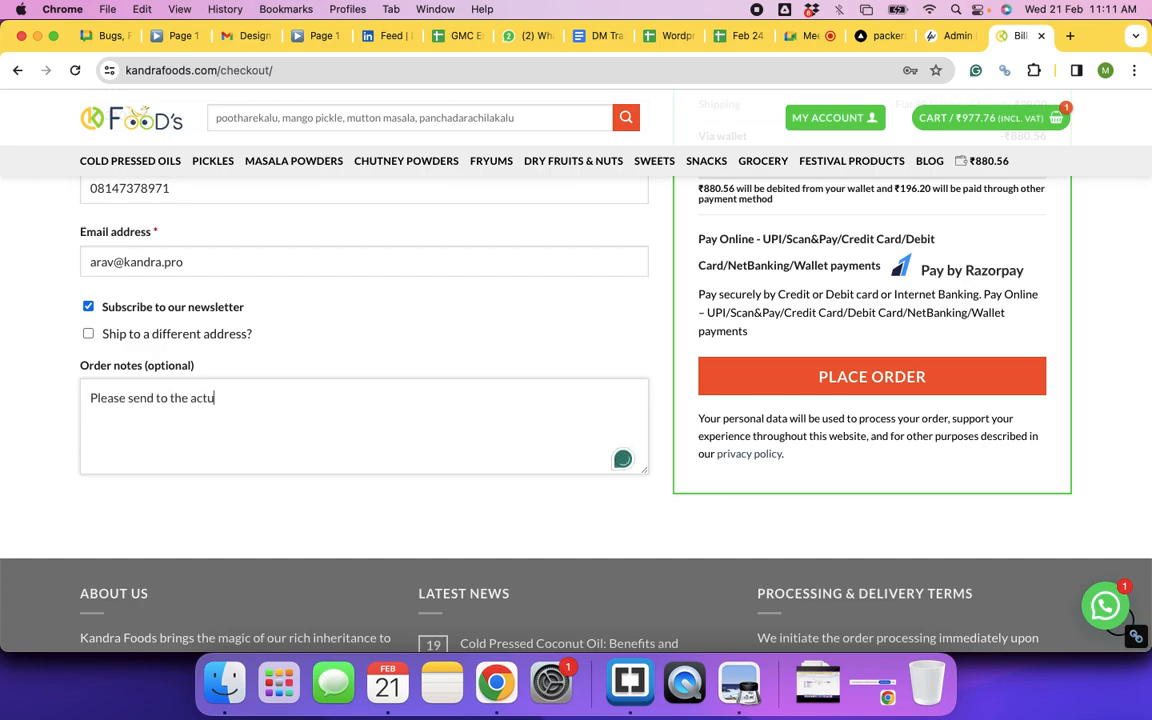
type("al add")
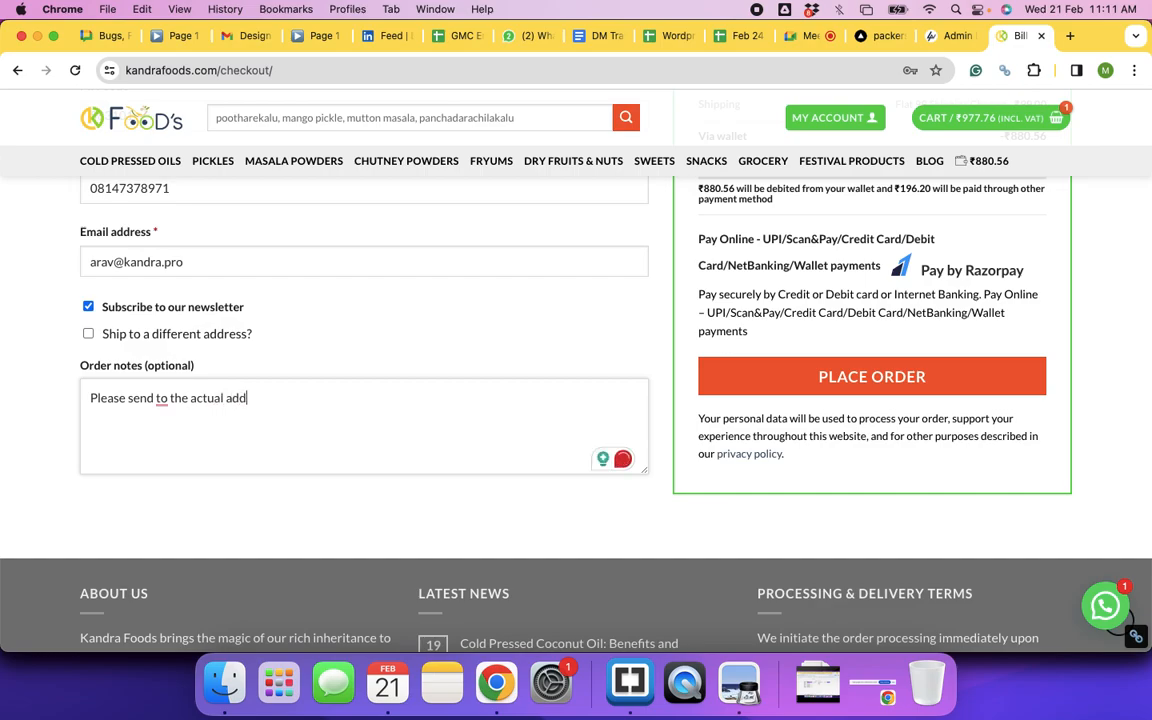
type("ress as per the previous order. here in this orde")
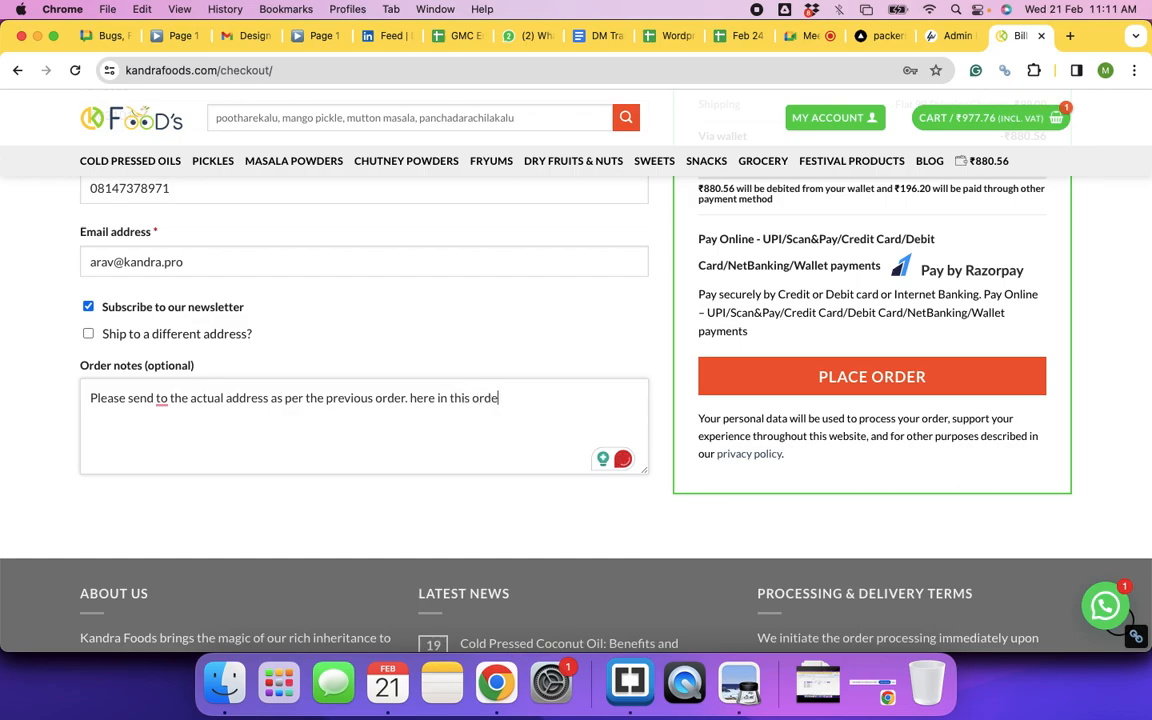
type("am")
key("BackSpace")
key("BackSpace")
type("not providing the")
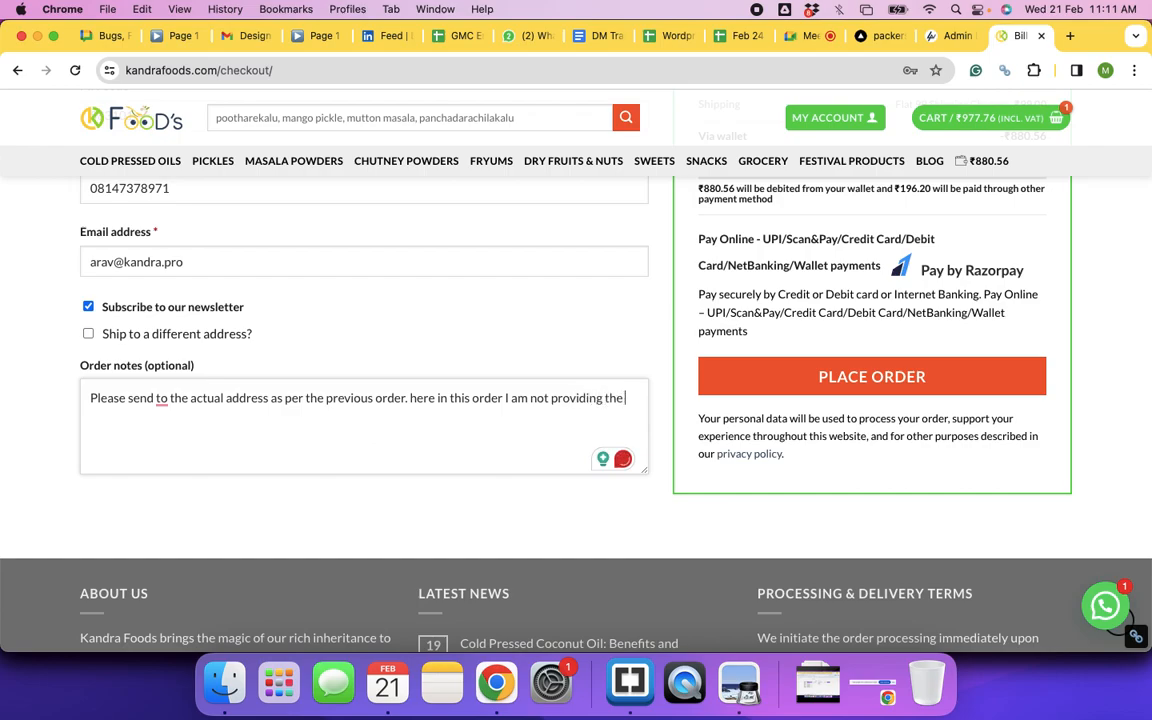
type(" correct address as the sc")
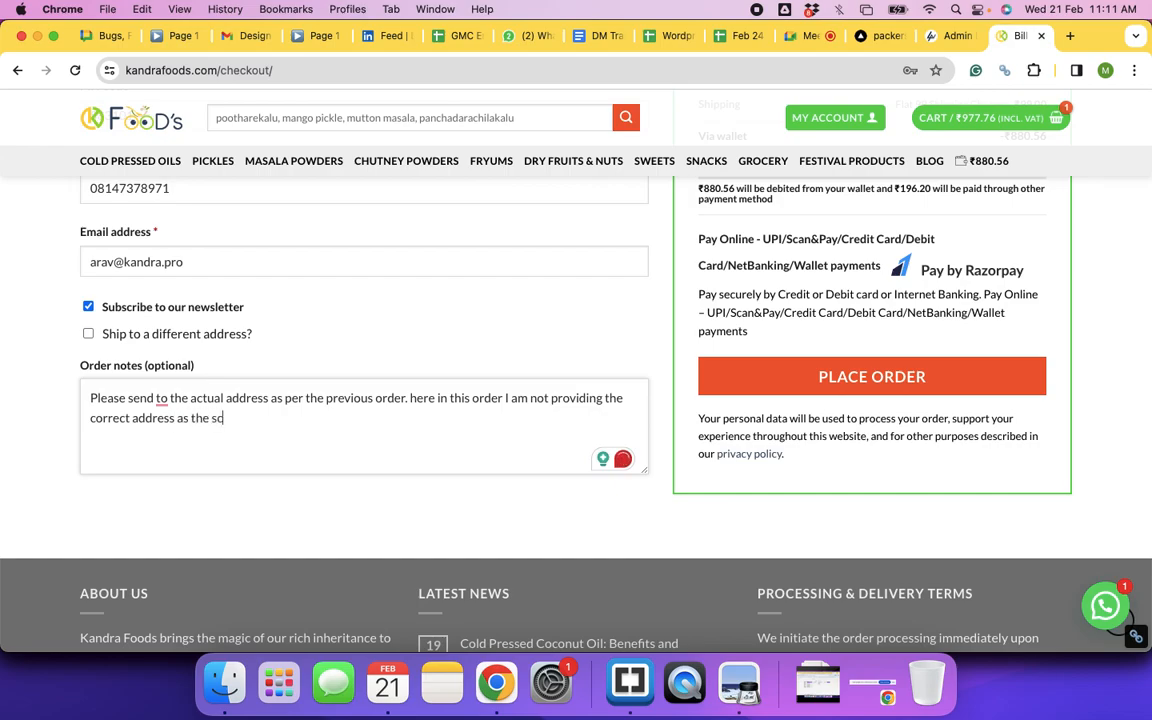
type("reen is getting recorded")
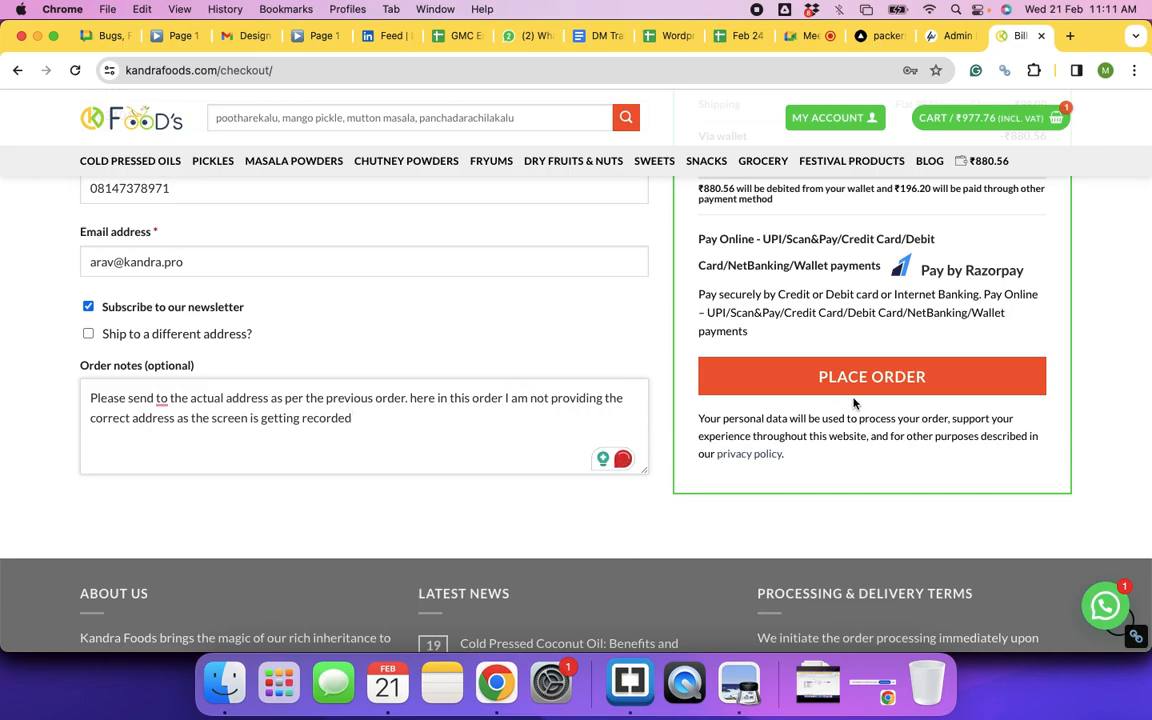
Step: Accept Grammarly's suggestion to insert 'it' before 'to' and resubmit the order
left_click(161, 398)
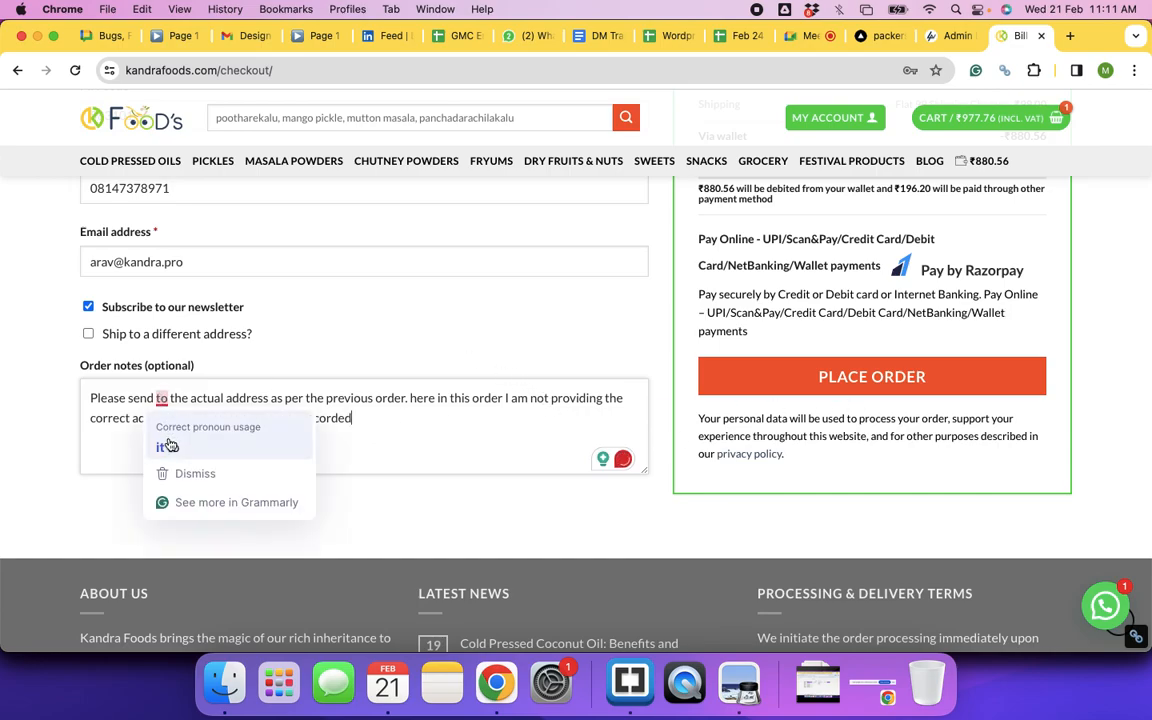
left_click(164, 447)
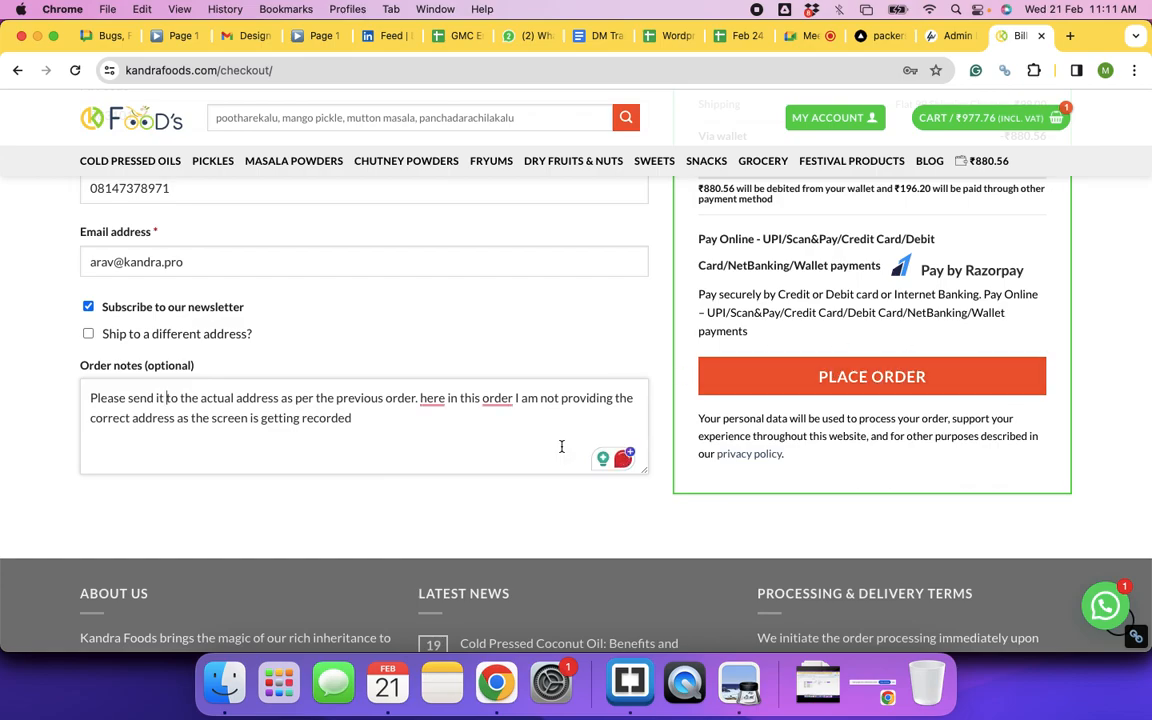
left_click(824, 378)
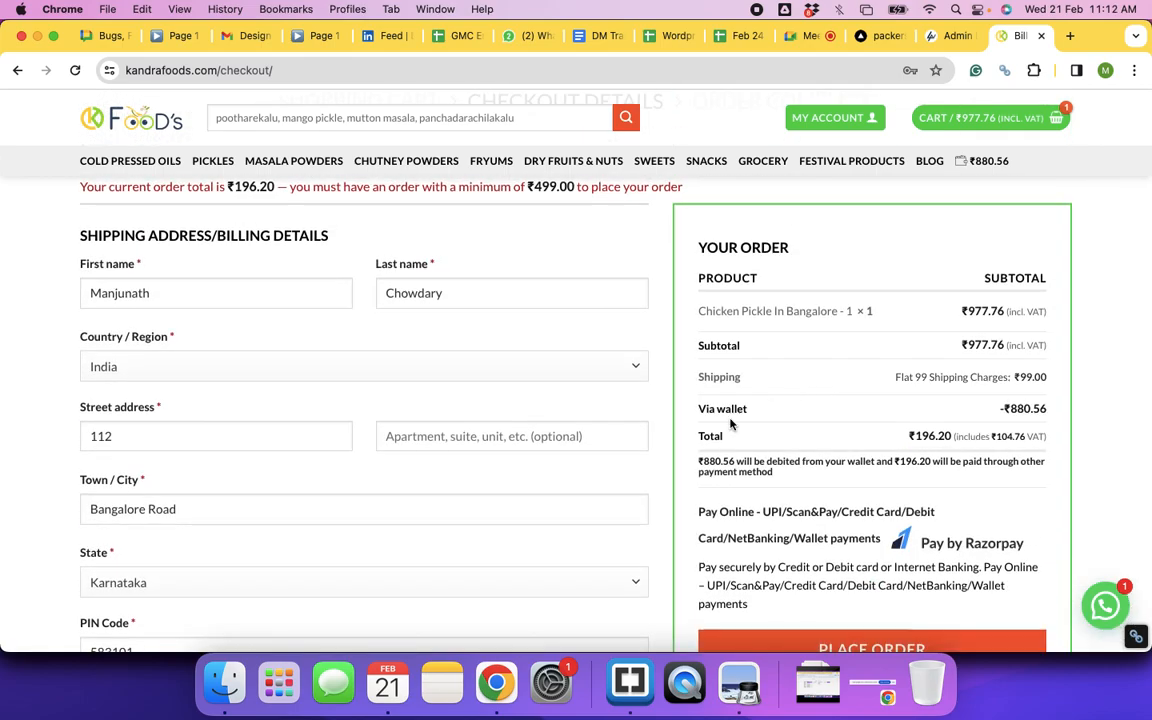
Step: Highlight the amounts in the ₹499.00 minimum-order notice, then clear the selection
scroll(731, 424, "up", 2)
scroll(731, 424, "down", 3)
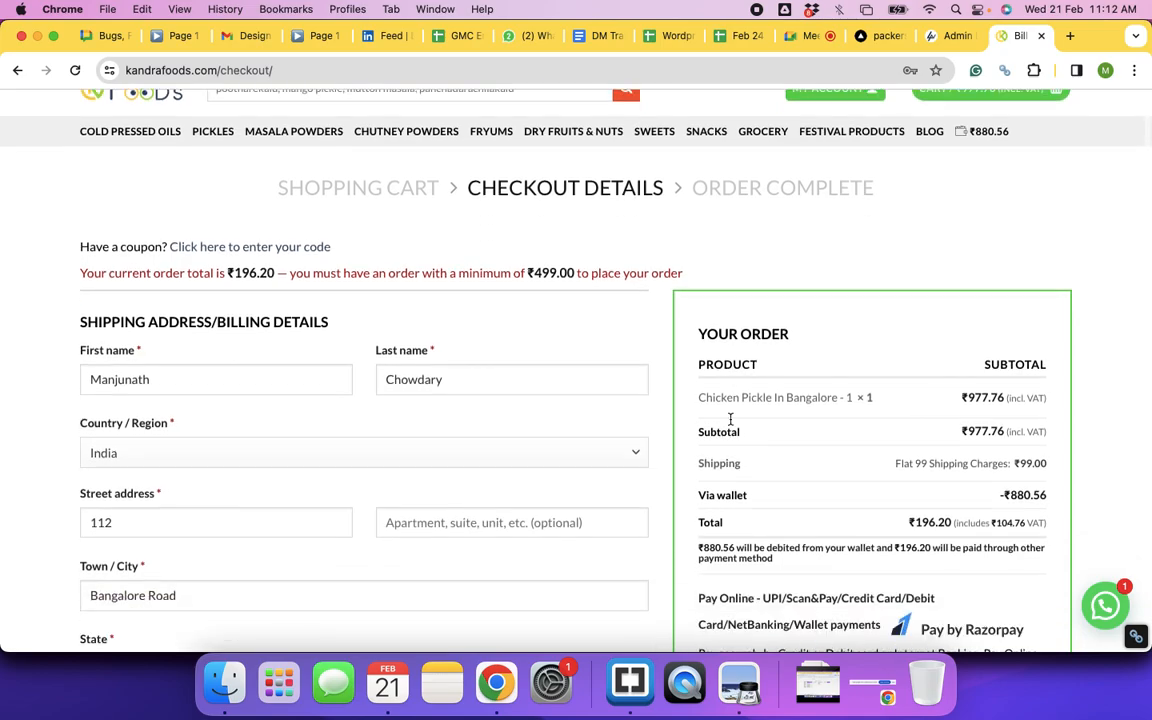
scroll(731, 424, "up", 3)
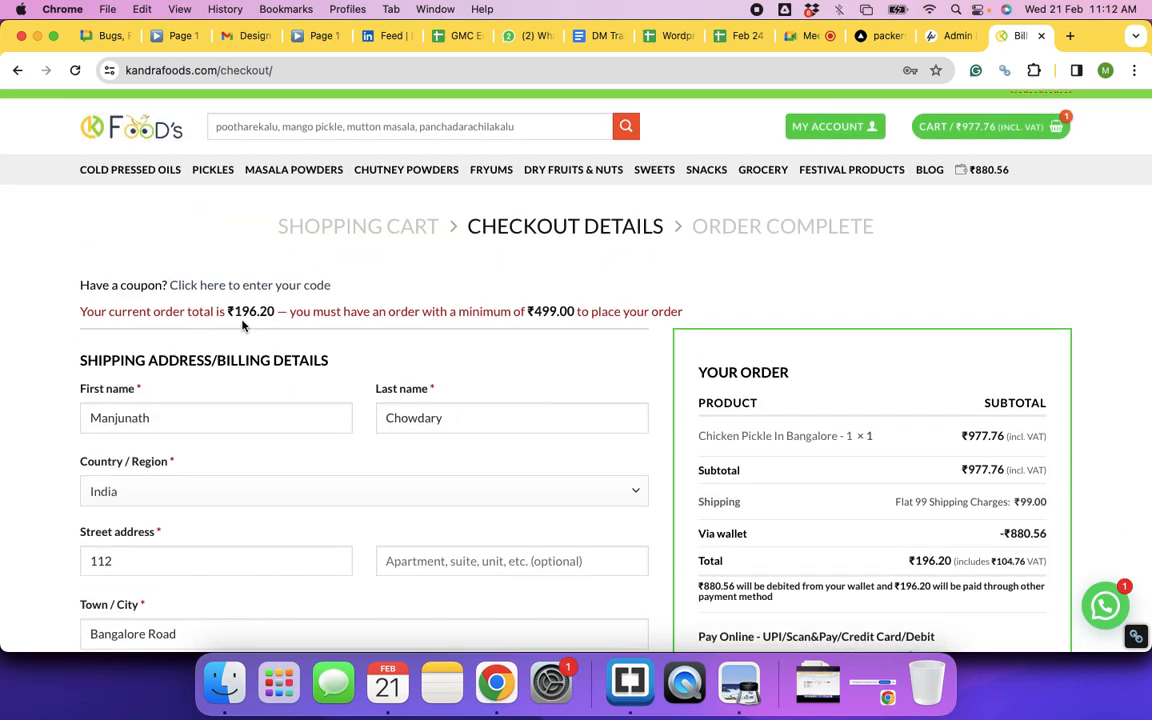
left_click_drag(234, 312, 566, 314)
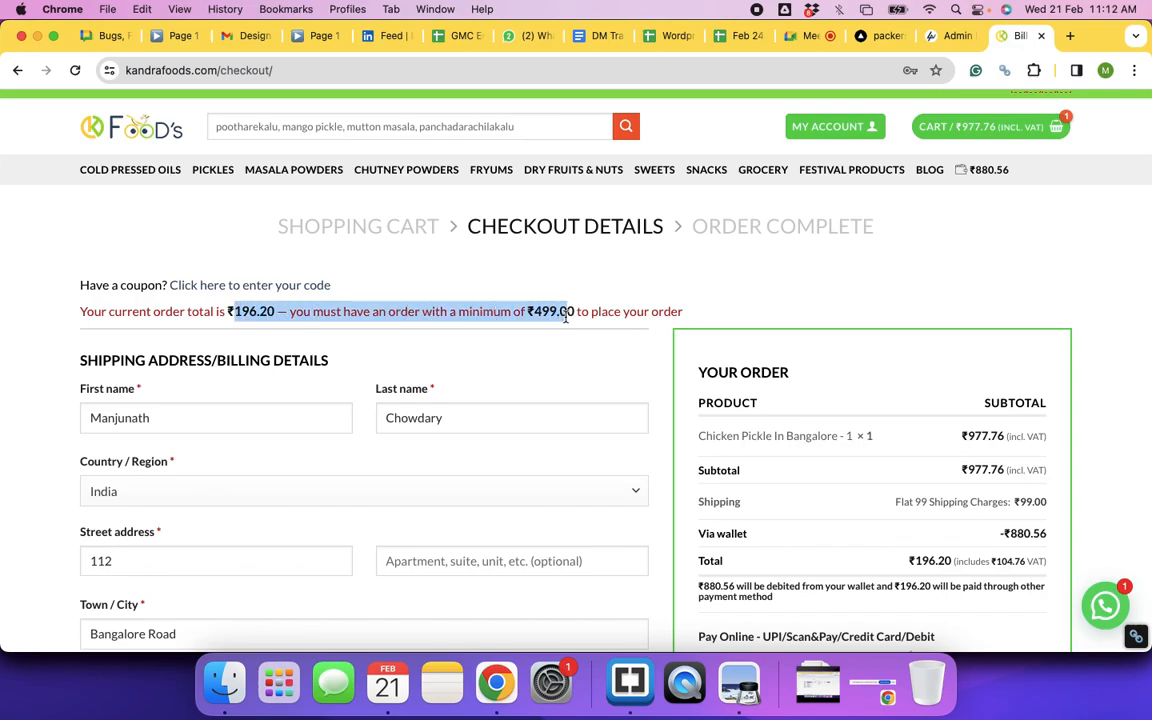
left_click(645, 312)
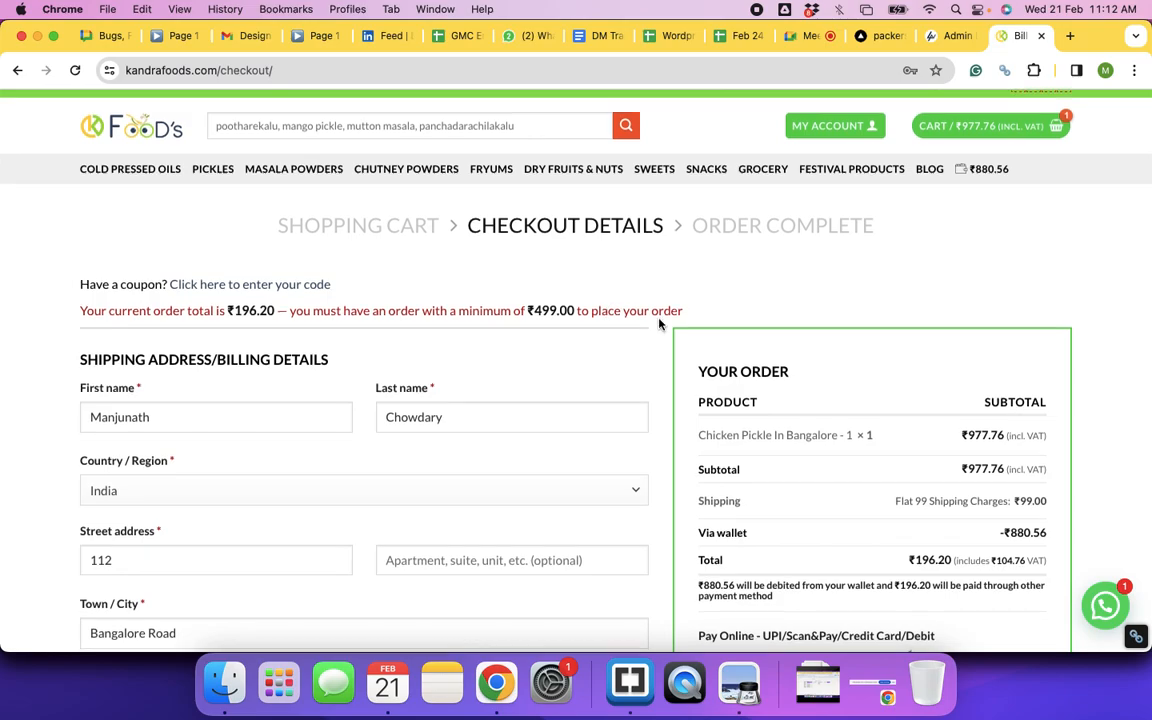
Step: Scroll through the checkout form, then leave checkout for the Kandra Foods homepage
scroll(659, 323, "down", 5)
scroll(659, 323, "up", 3)
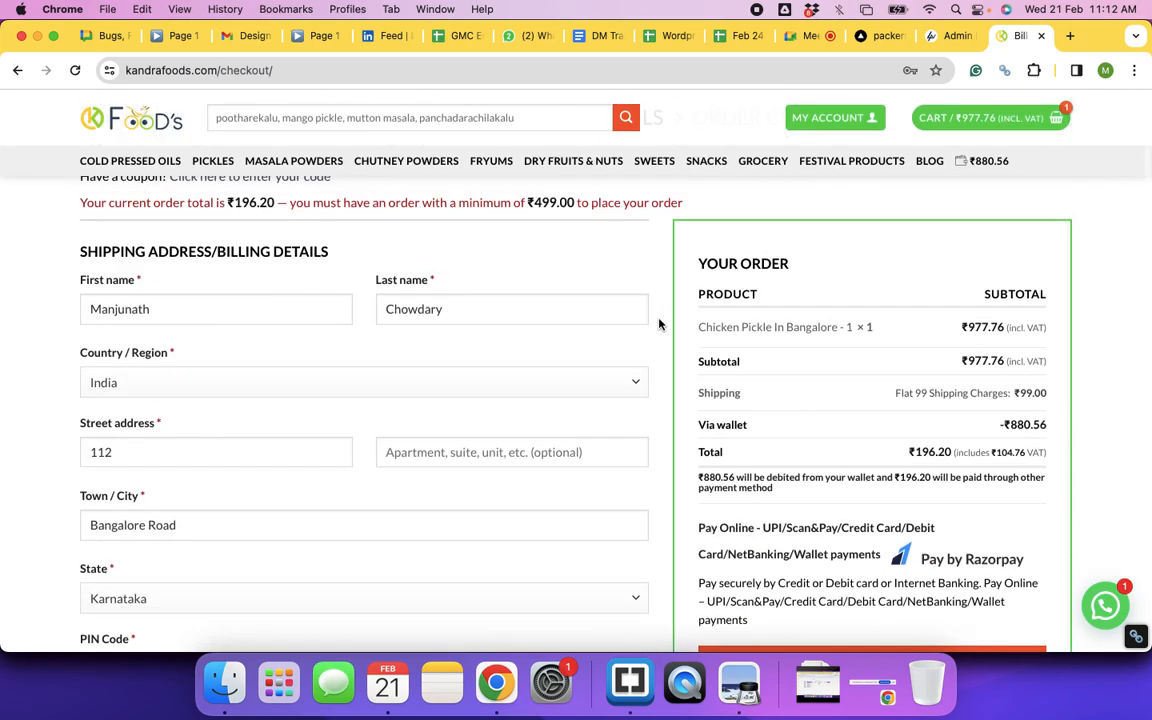
scroll(659, 323, "up", 3)
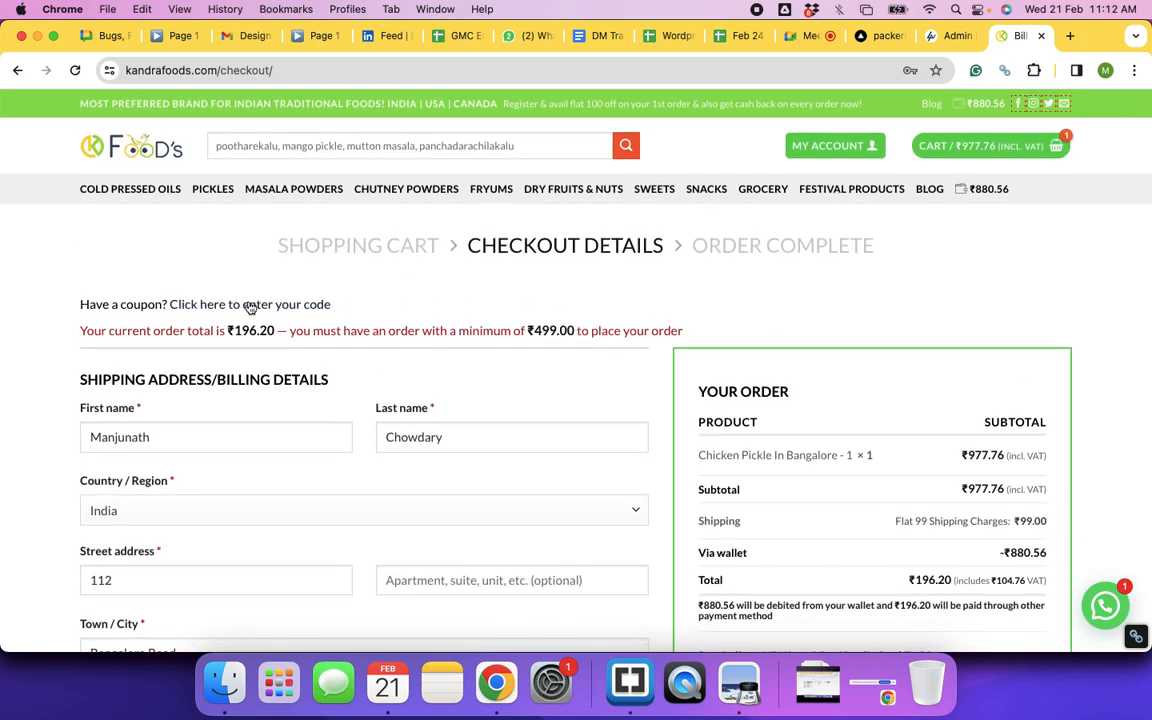
scroll(540, 430, "down", 10)
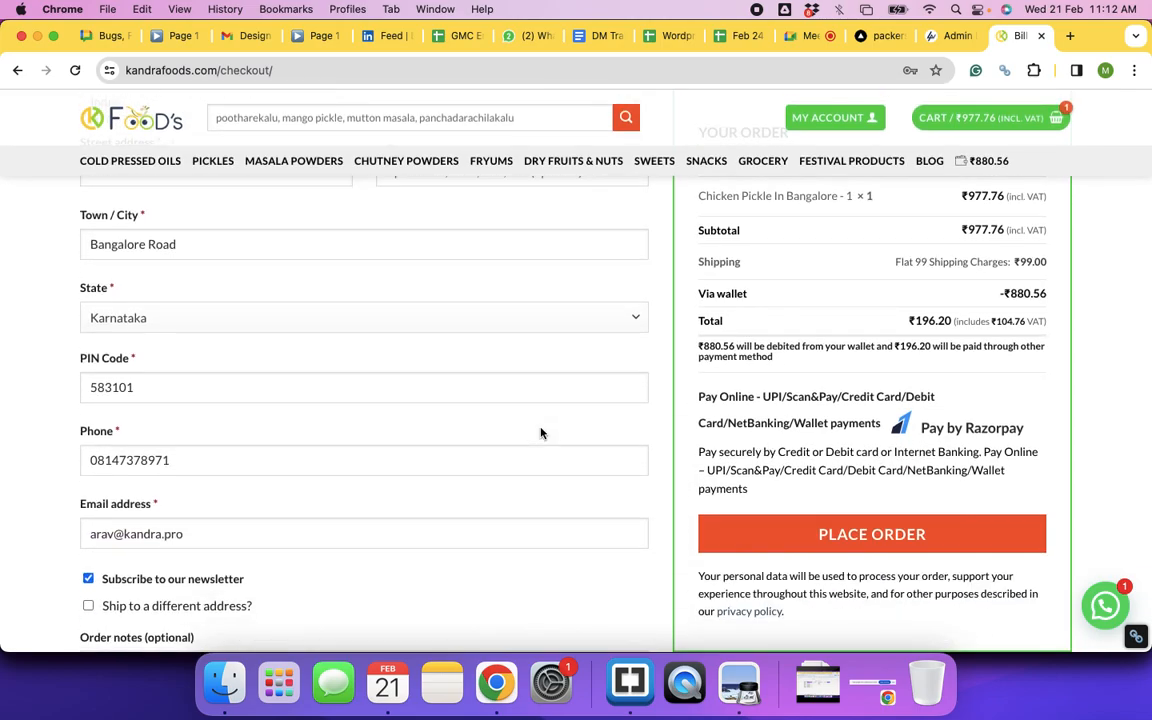
scroll(540, 432, "down", 1)
scroll(540, 432, "up", 3)
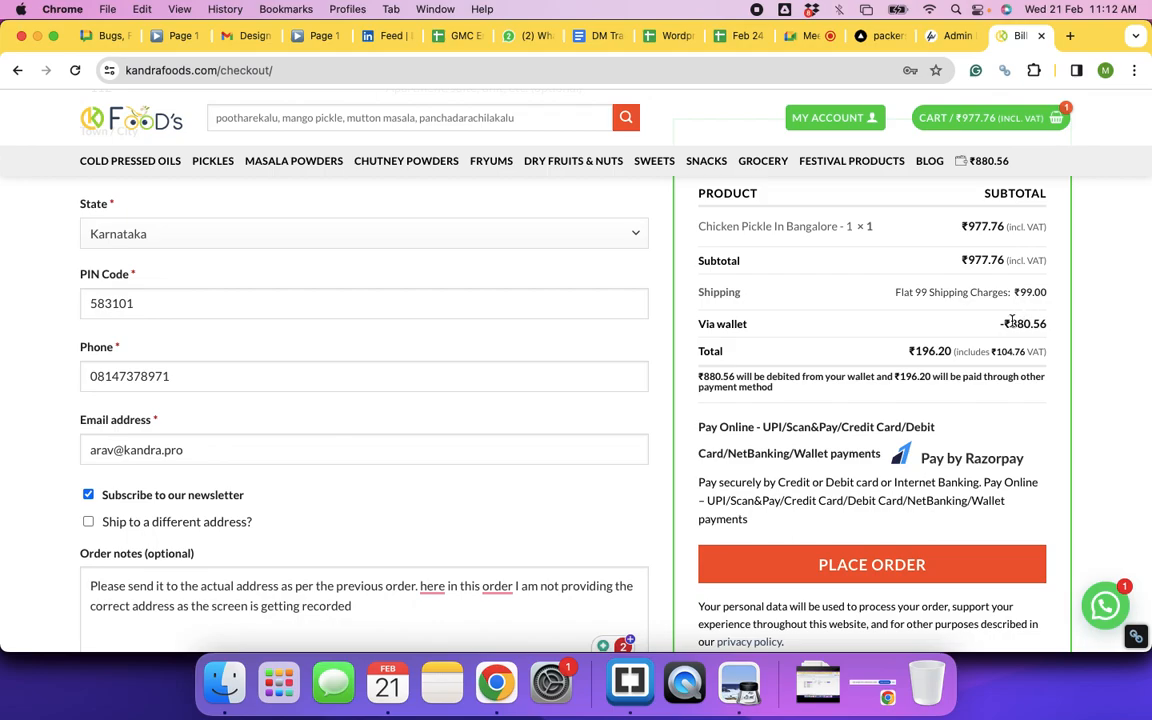
scroll(1000, 320, "up", 3)
scroll(1015, 325, "down", 2)
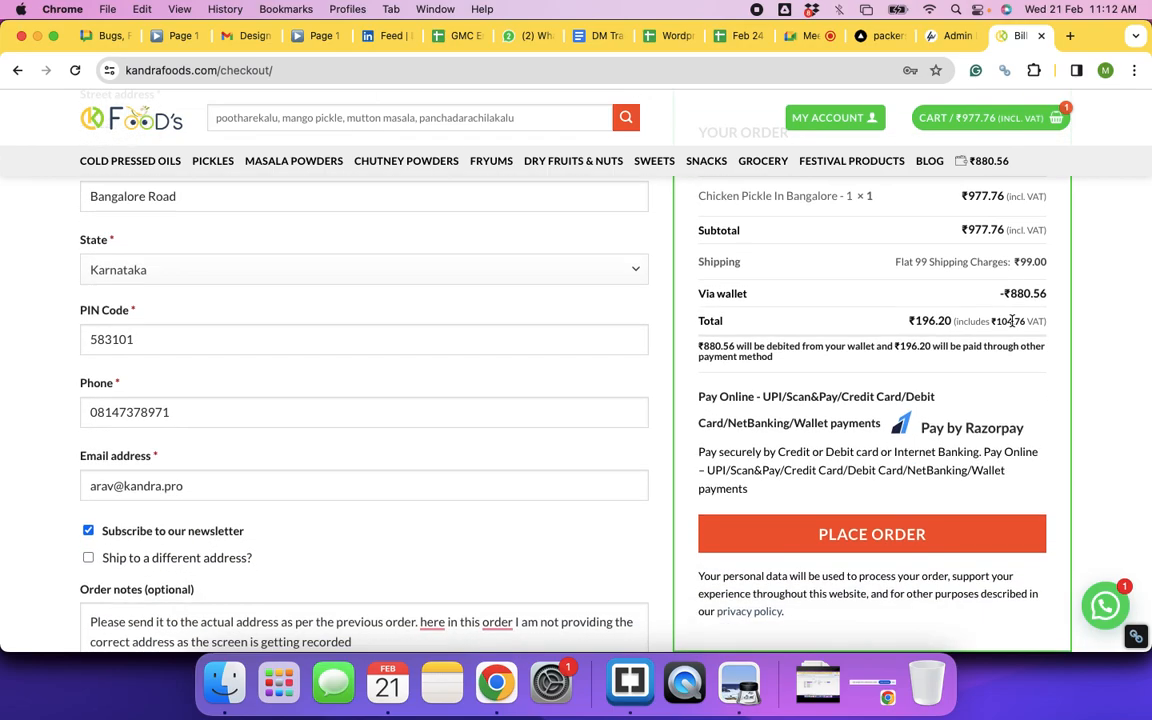
scroll(399, 489, "down", 5)
scroll(399, 489, "up", 10)
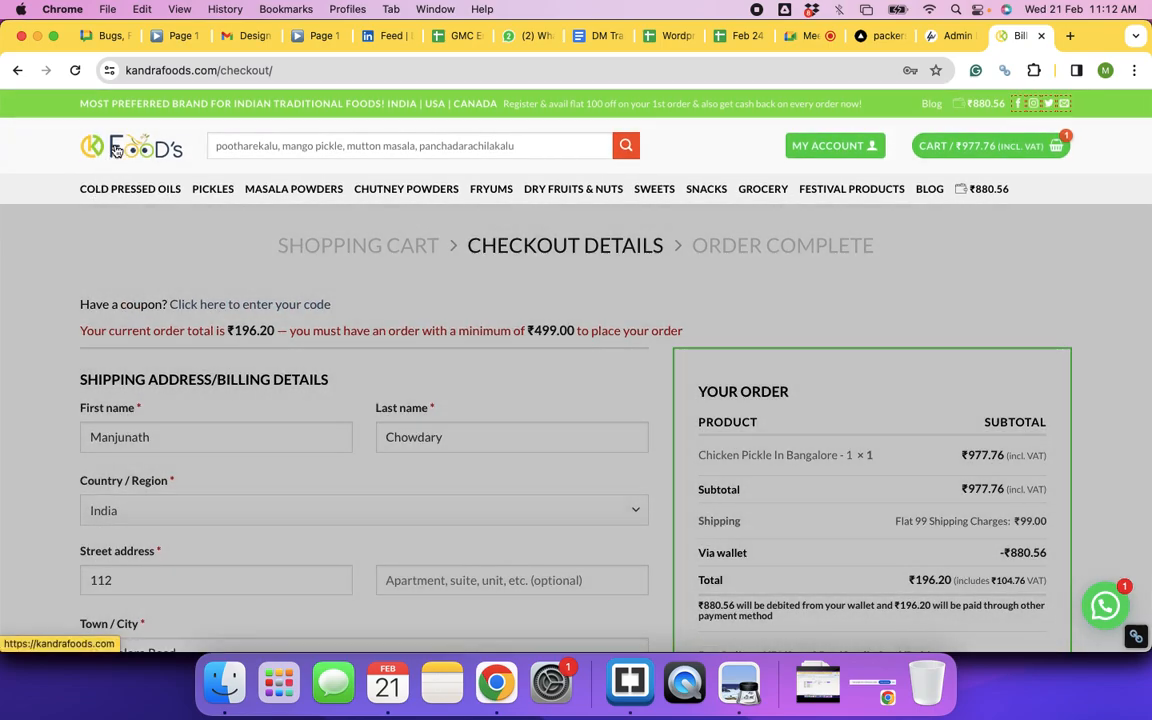
left_click(116, 149)
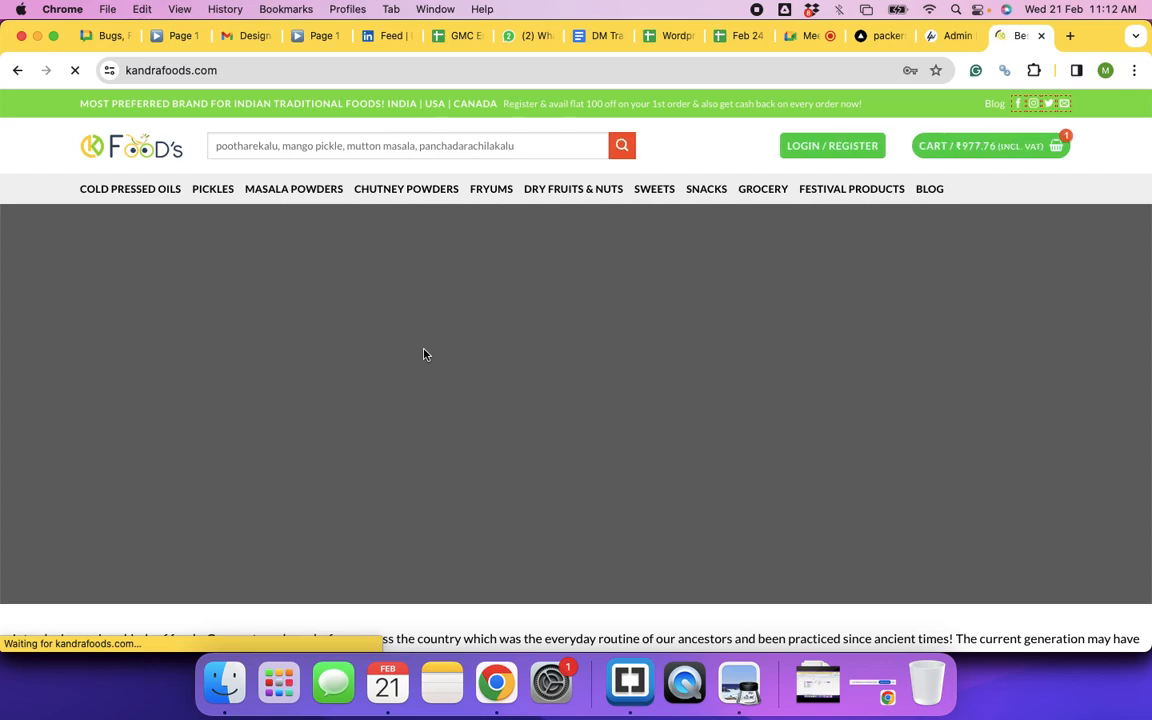
Step: Browse the homepage products, view Gongura Pickle, and return to the product grid
scroll(649, 416, "down", 3)
scroll(649, 416, "down", 15)
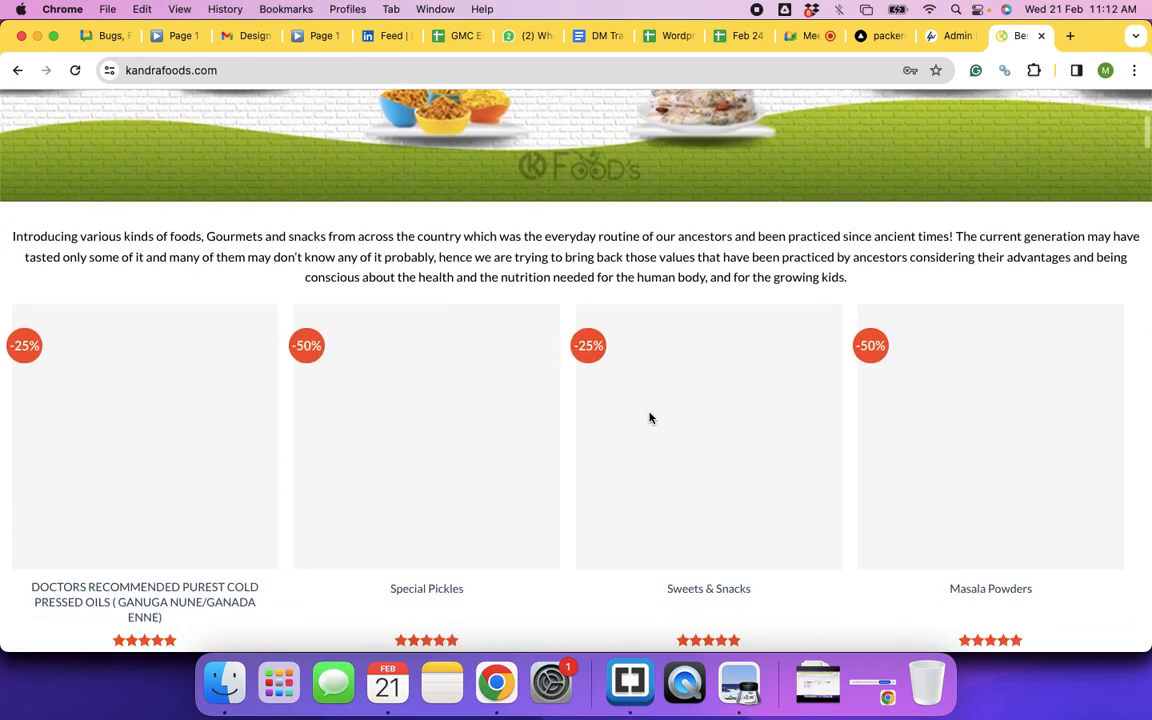
scroll(649, 414, "down", 8)
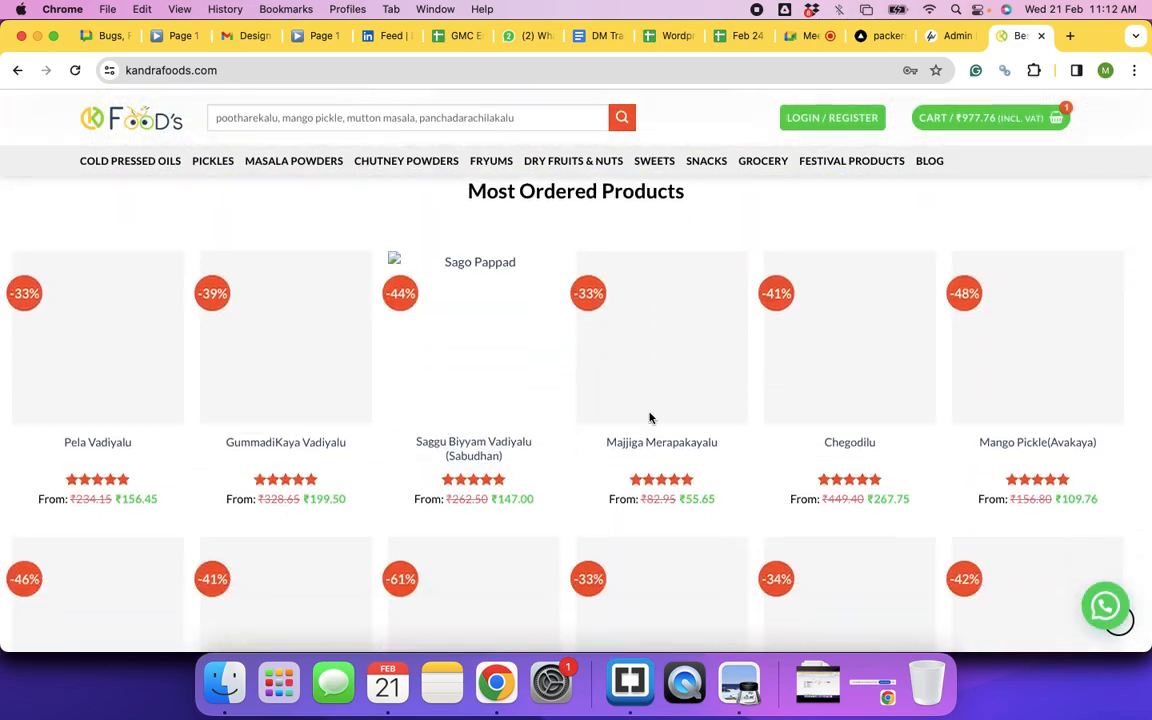
scroll(649, 418, "down", 2)
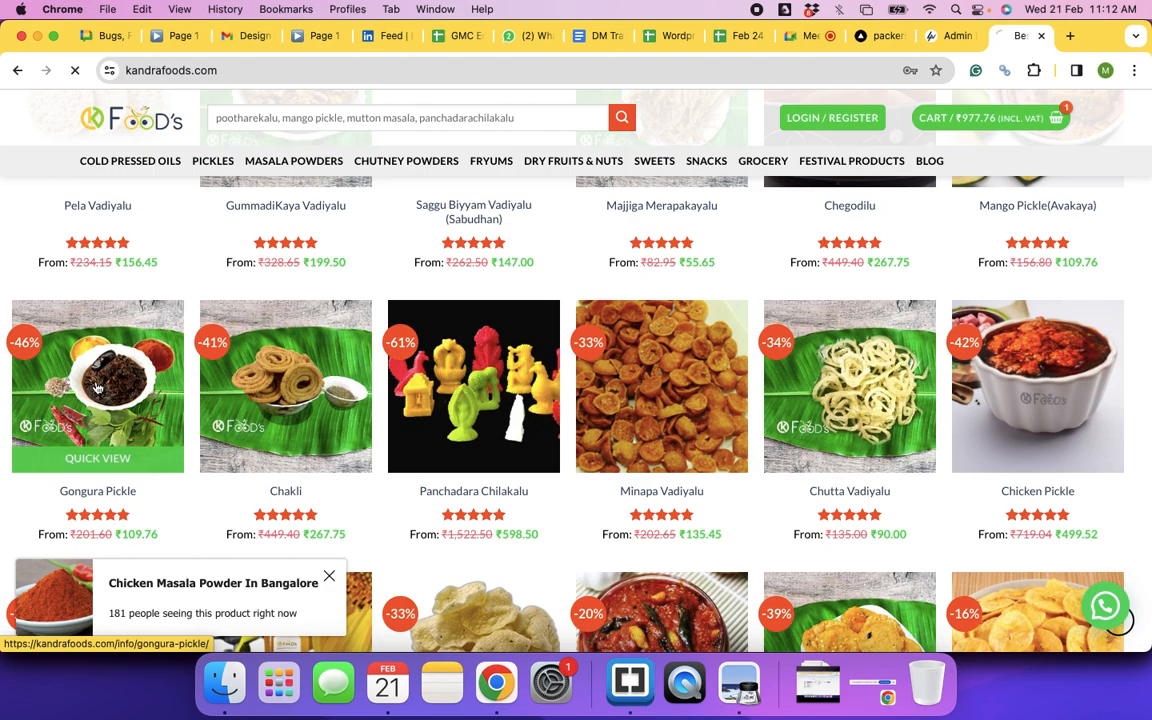
left_click(97, 388)
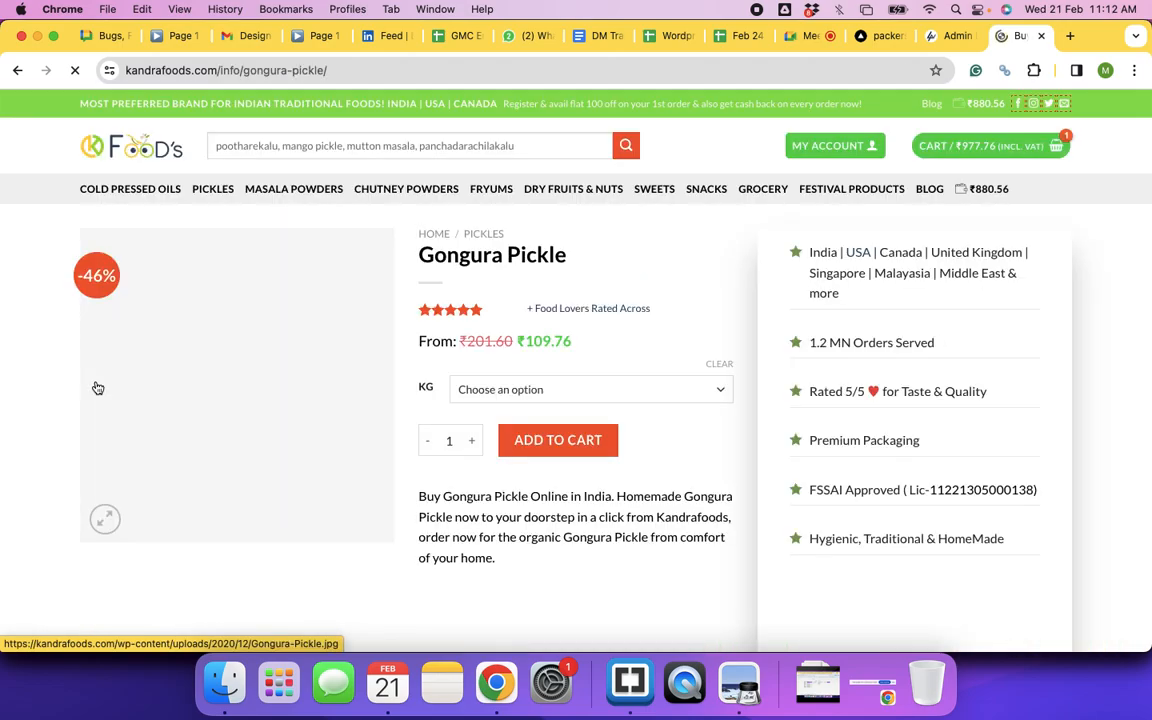
left_click(17, 72)
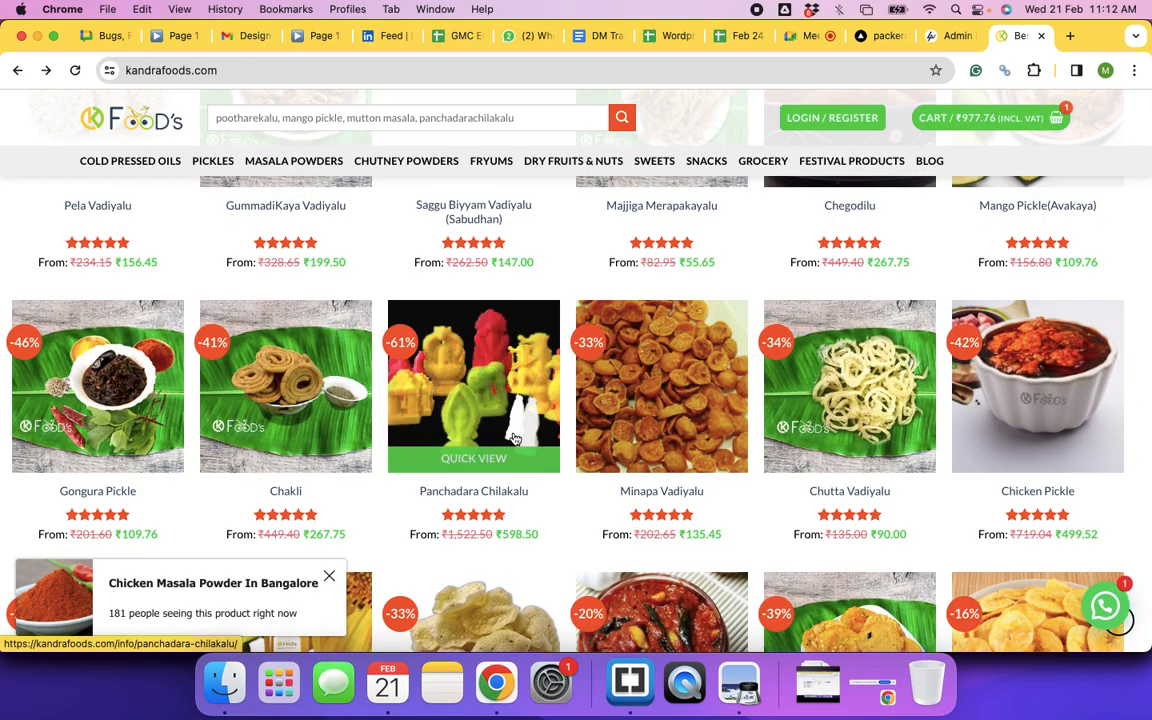
Step: Scroll the product grid and open the Ugadi Pachadi Packet (Dry to be mixed with water) page
scroll(513, 437, "down", 5)
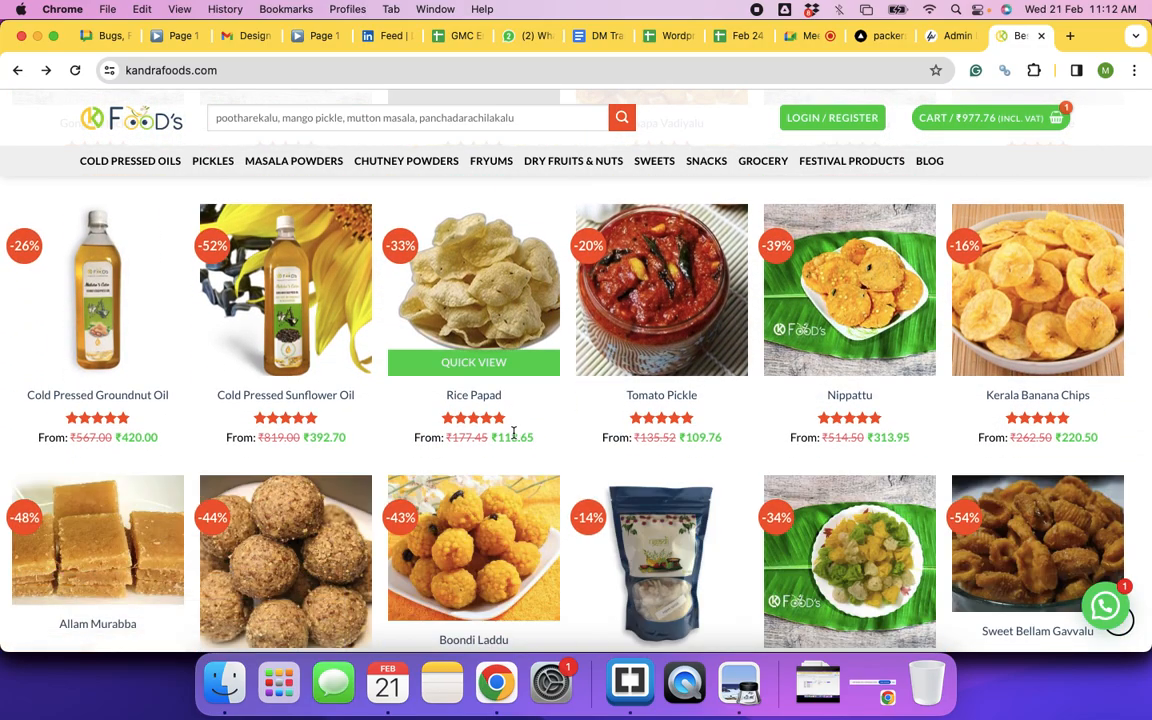
scroll(513, 435, "down", 2)
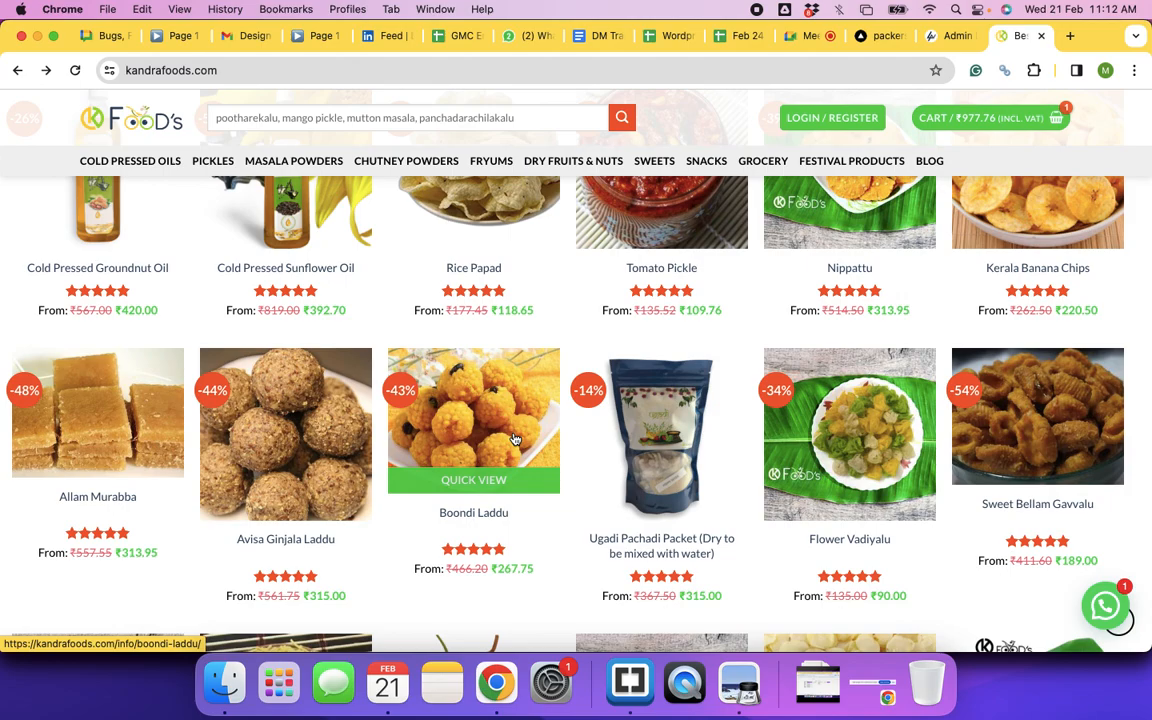
scroll(513, 437, "up", 3)
scroll(513, 437, "down", 2)
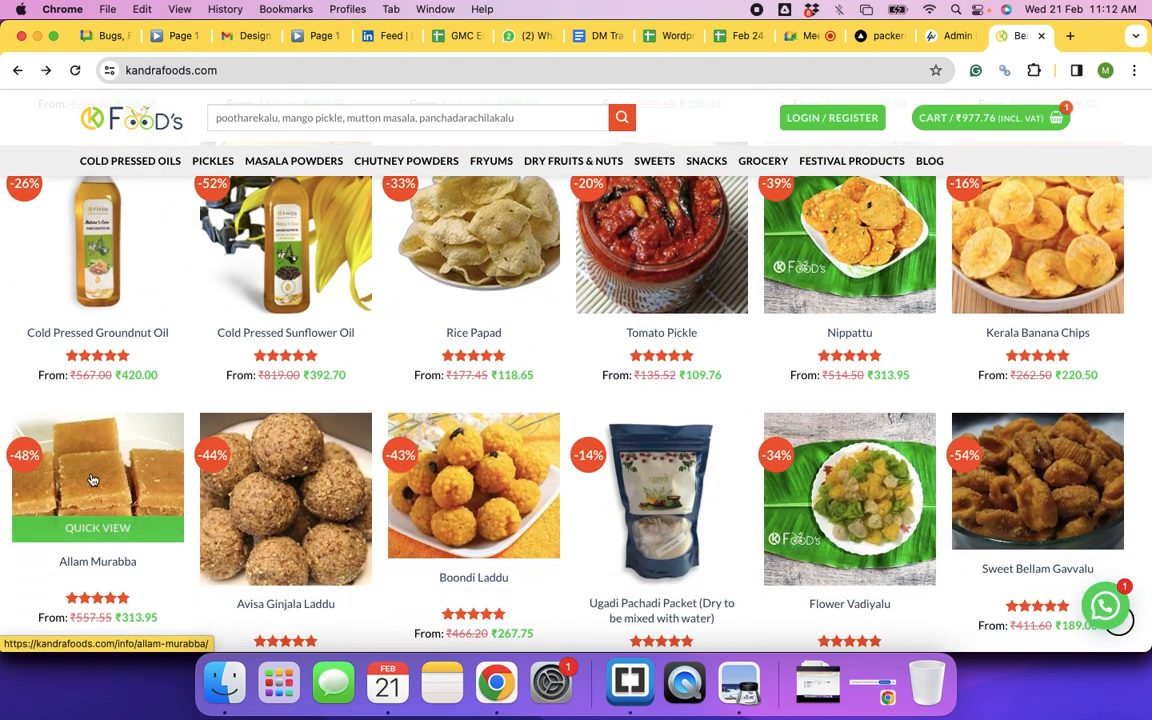
scroll(100, 425, "up", 2)
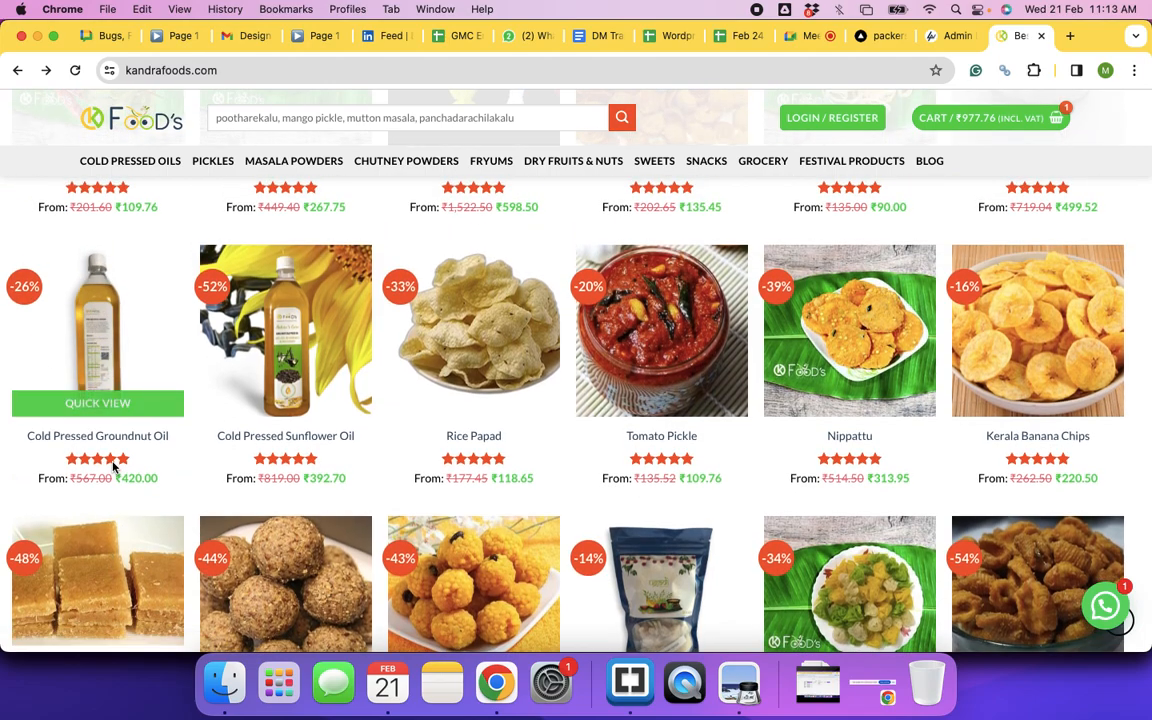
scroll(113, 466, "down", 1)
scroll(113, 460, "up", 5)
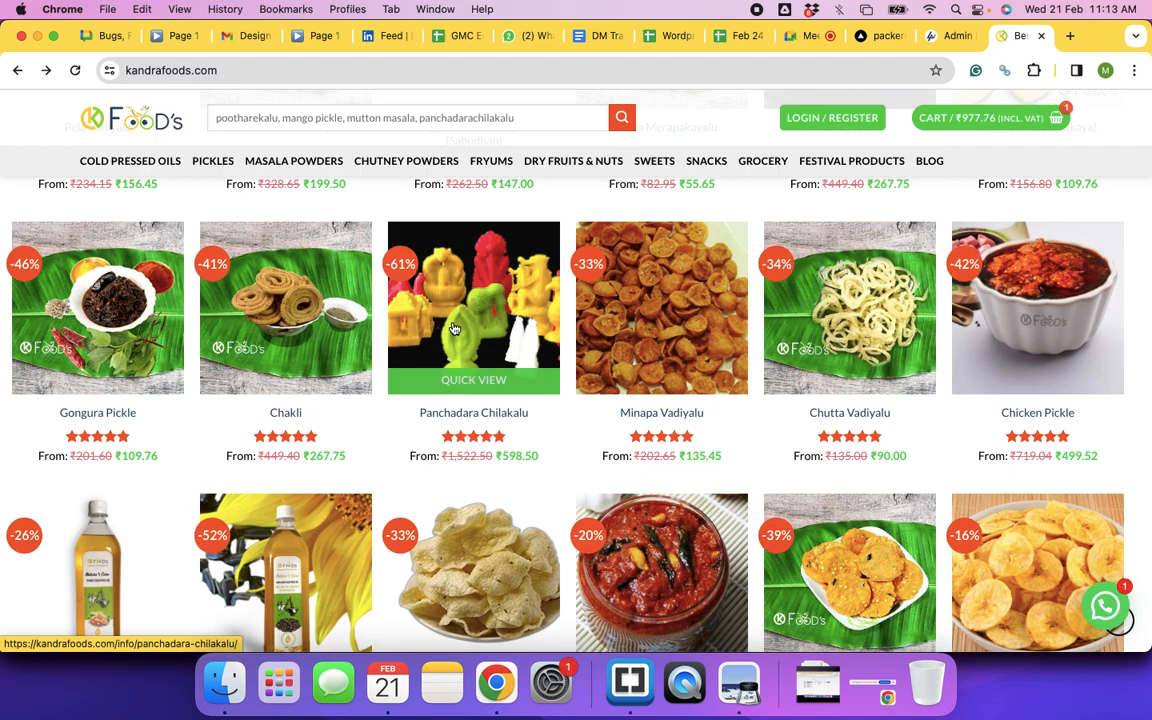
scroll(453, 329, "down", 6)
left_click(660, 532)
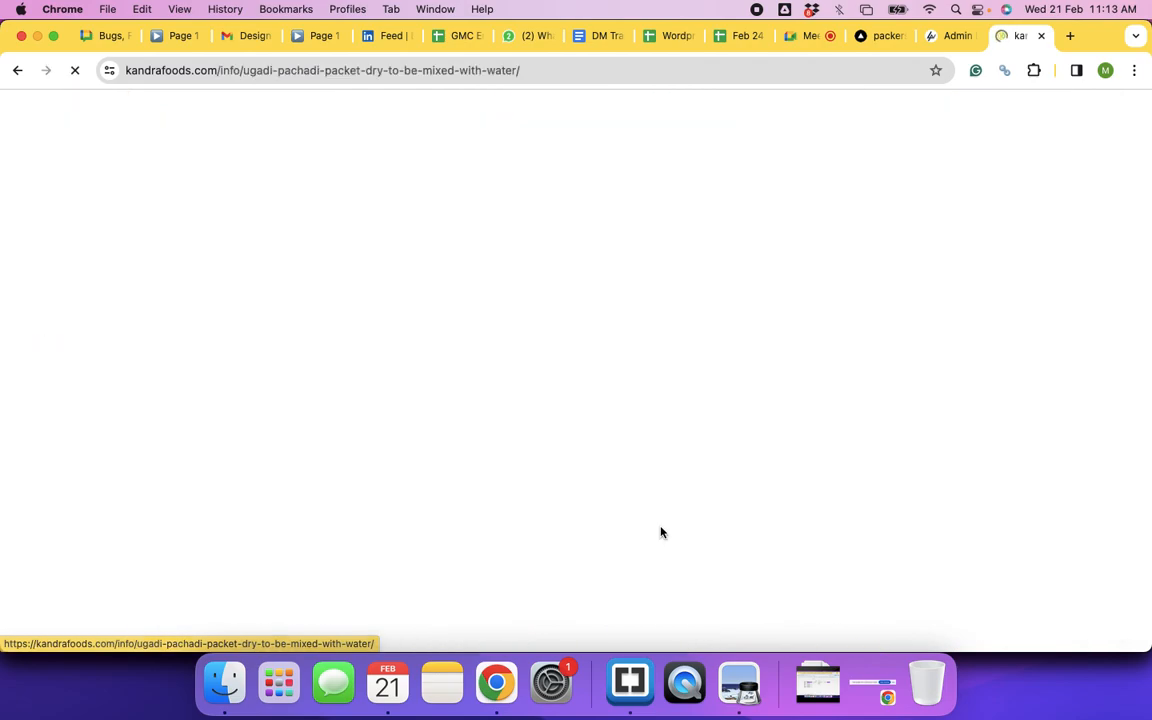
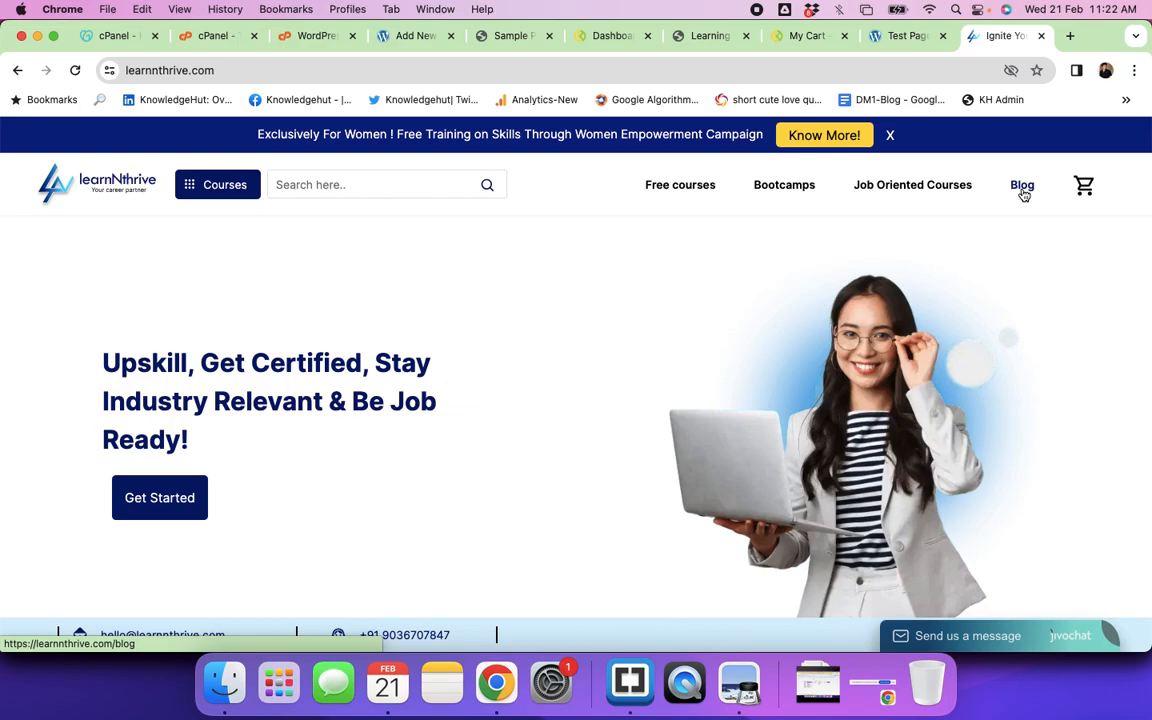
Step: Open learnNthrive's 'How To Start Affiliate Marketing With No Money' blog post and copy its title
left_click(1022, 190)
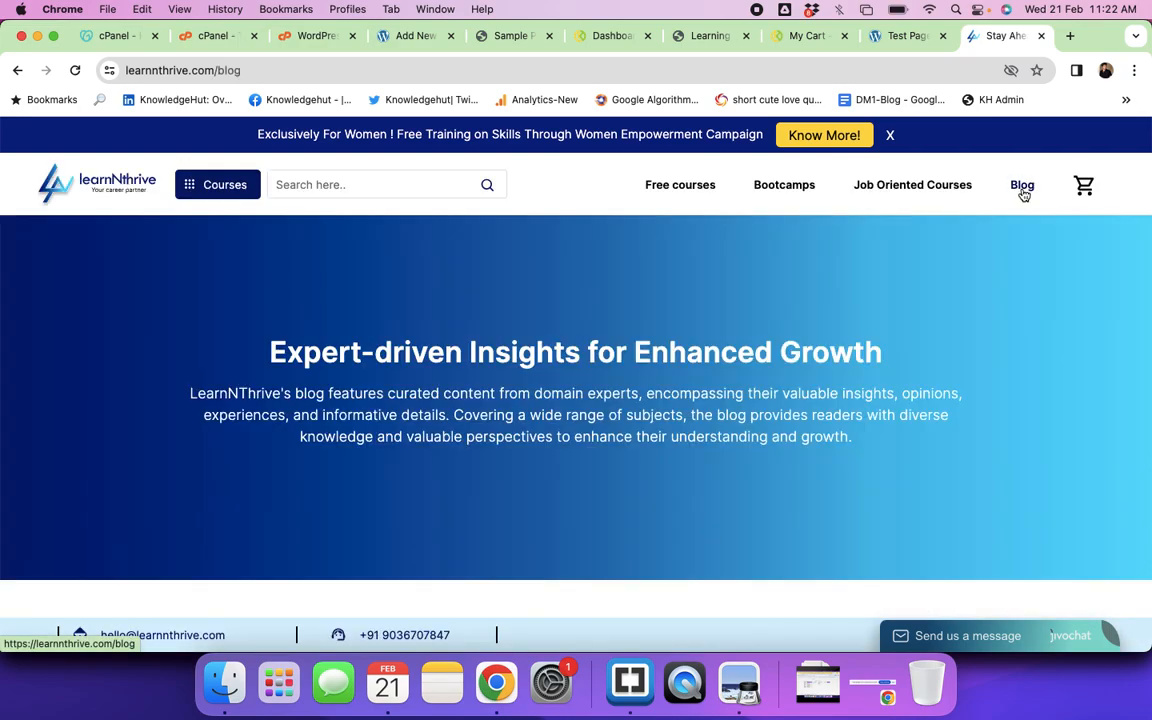
scroll(818, 300, "down", 5)
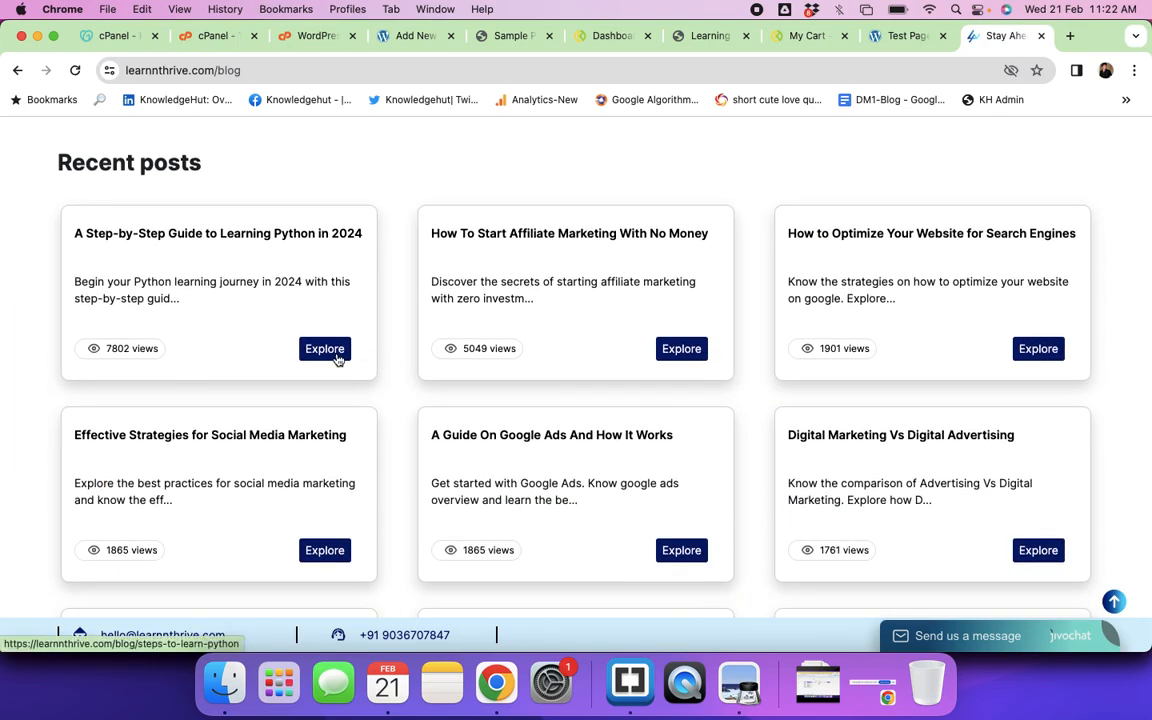
left_click(681, 349)
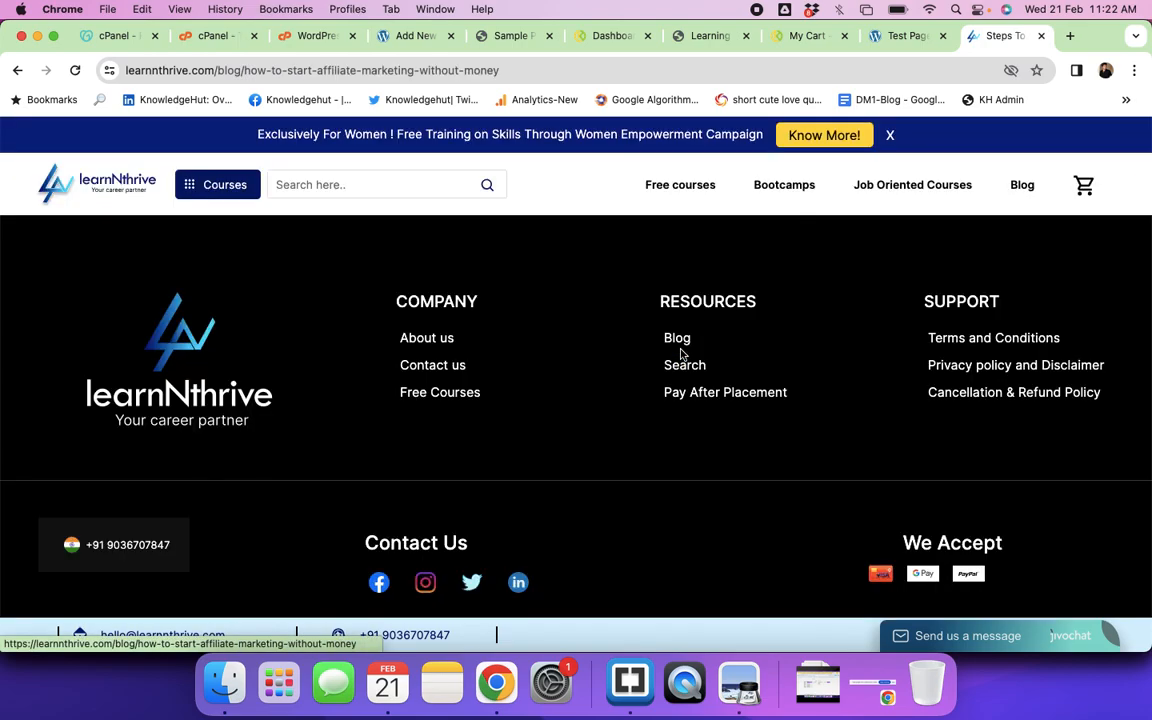
left_click_drag(322, 308, 828, 310)
key("super+c")
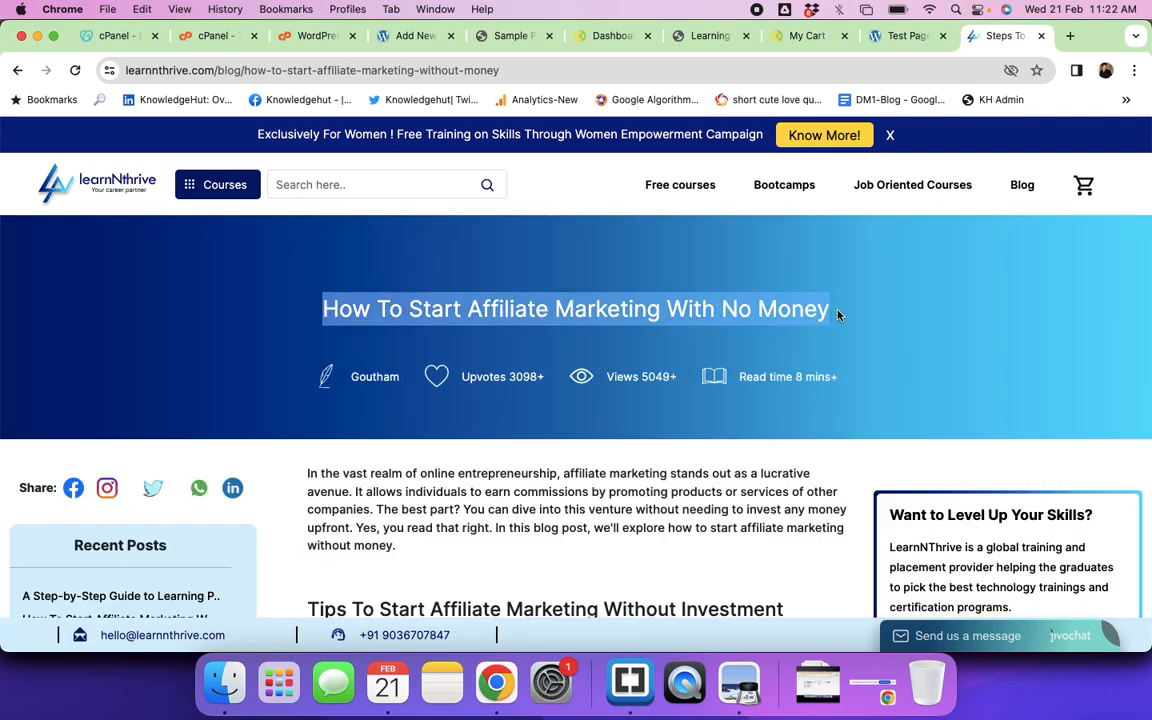
left_click(404, 42)
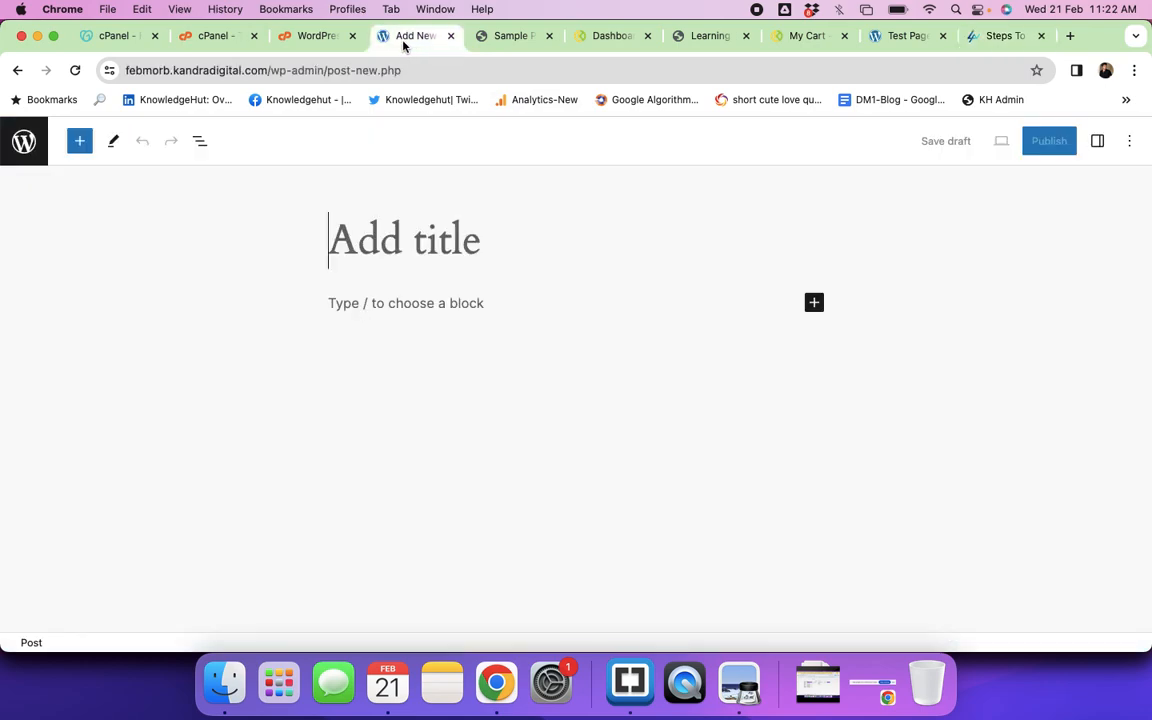
Step: Title the new post 'How To Start Affiliate Marketing With No Money' and paste in the copied article body
key("super+v")
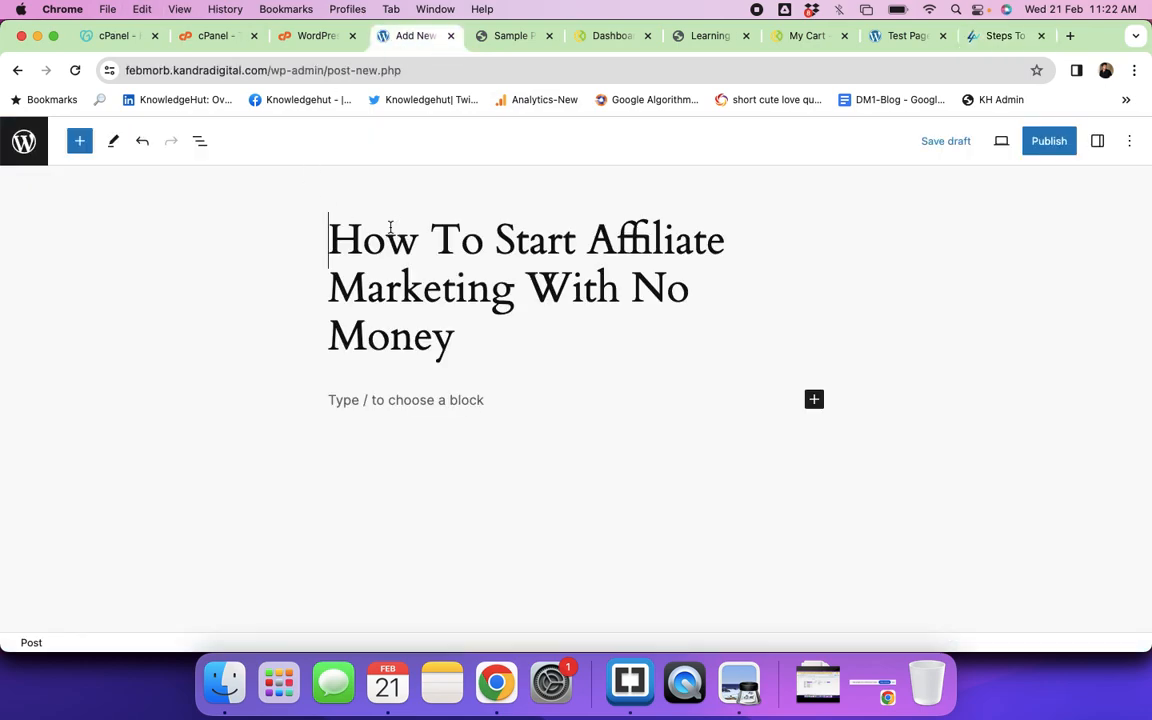
left_click(377, 402)
left_click(998, 37)
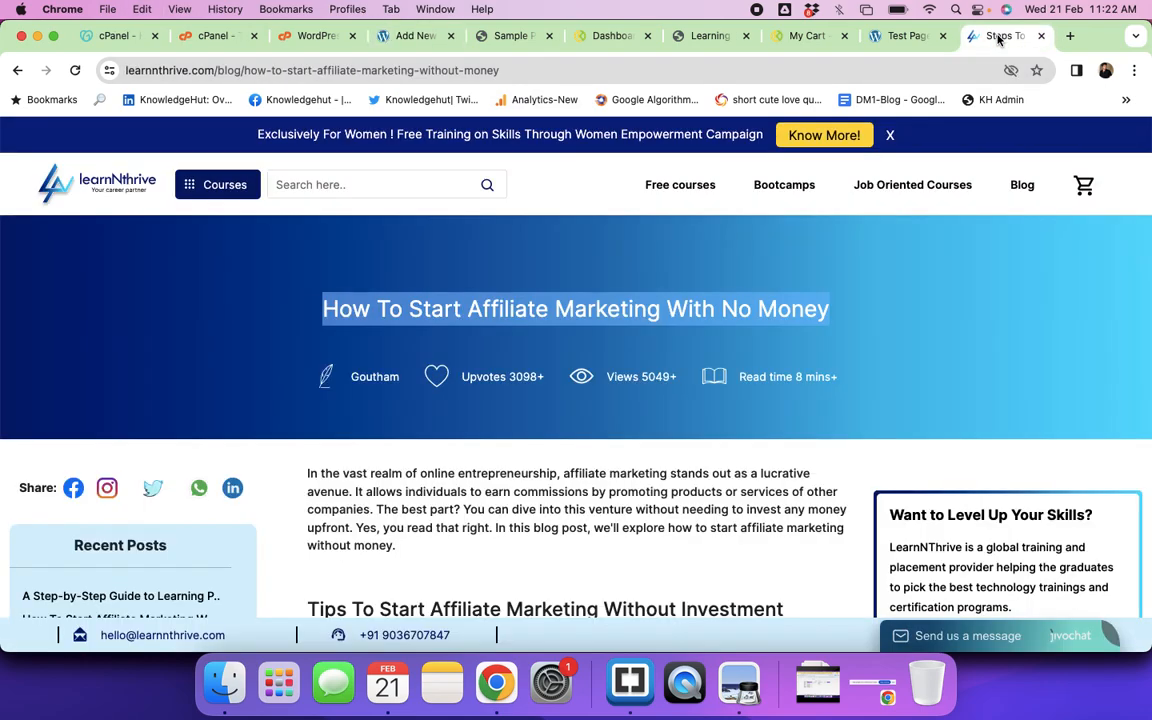
scroll(372, 382, "down", 3)
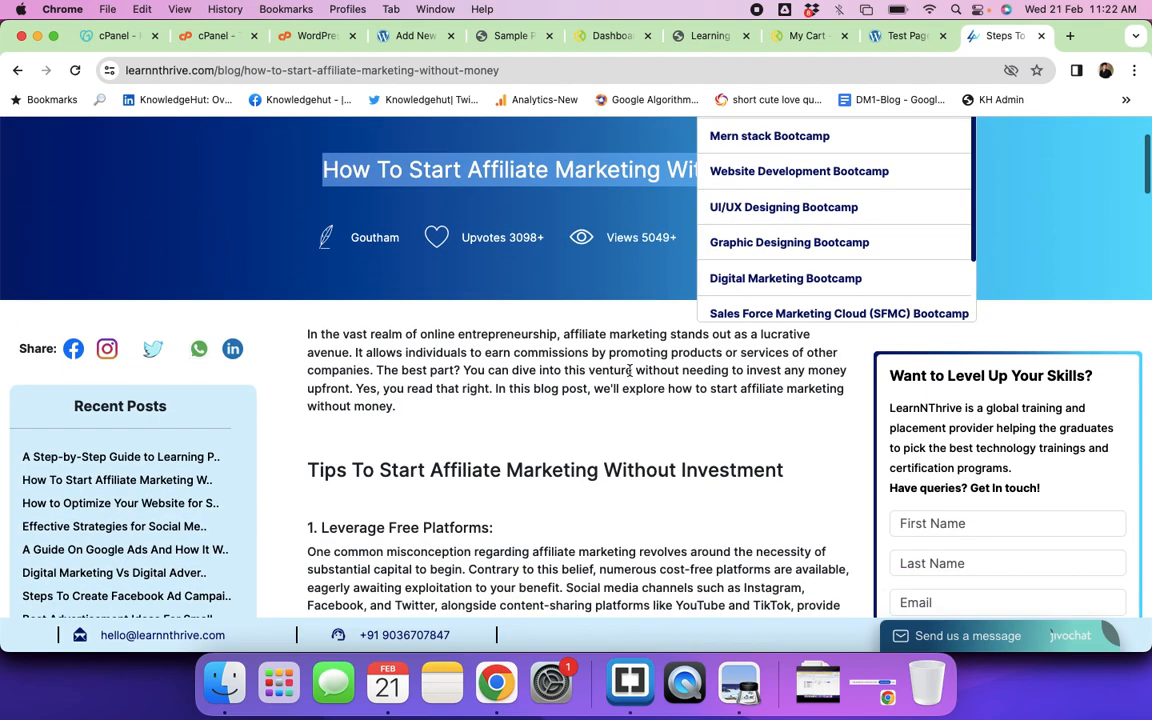
left_click(310, 336)
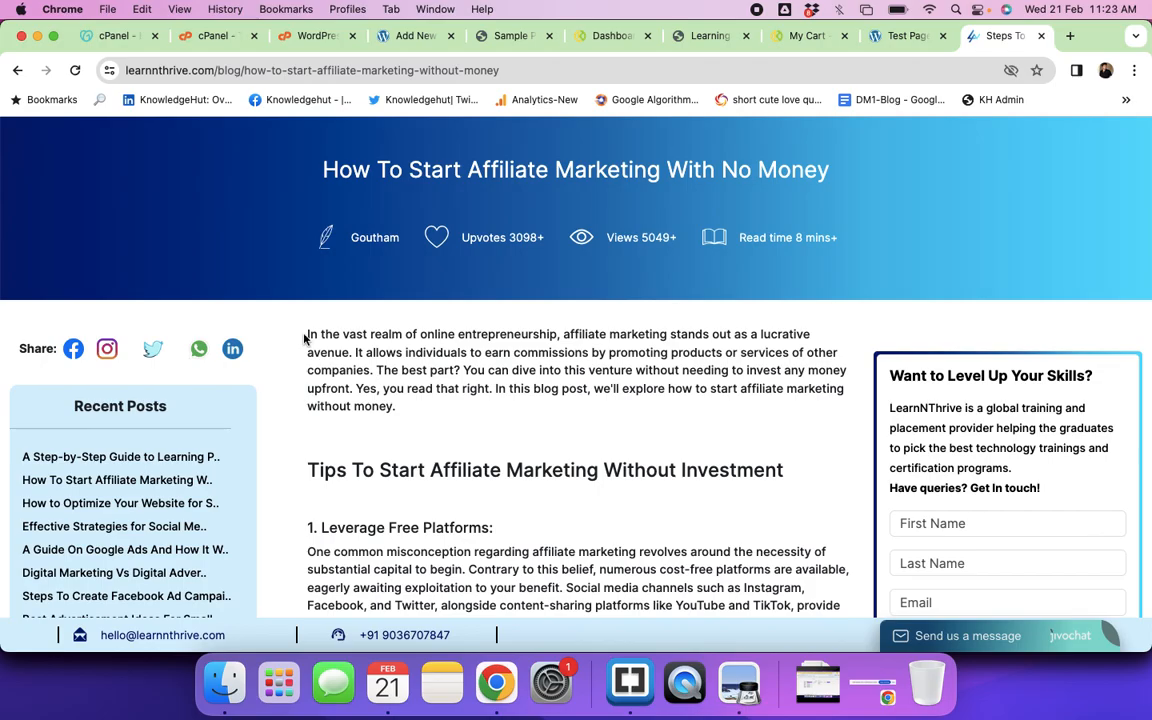
left_click_drag(310, 336, 599, 491)
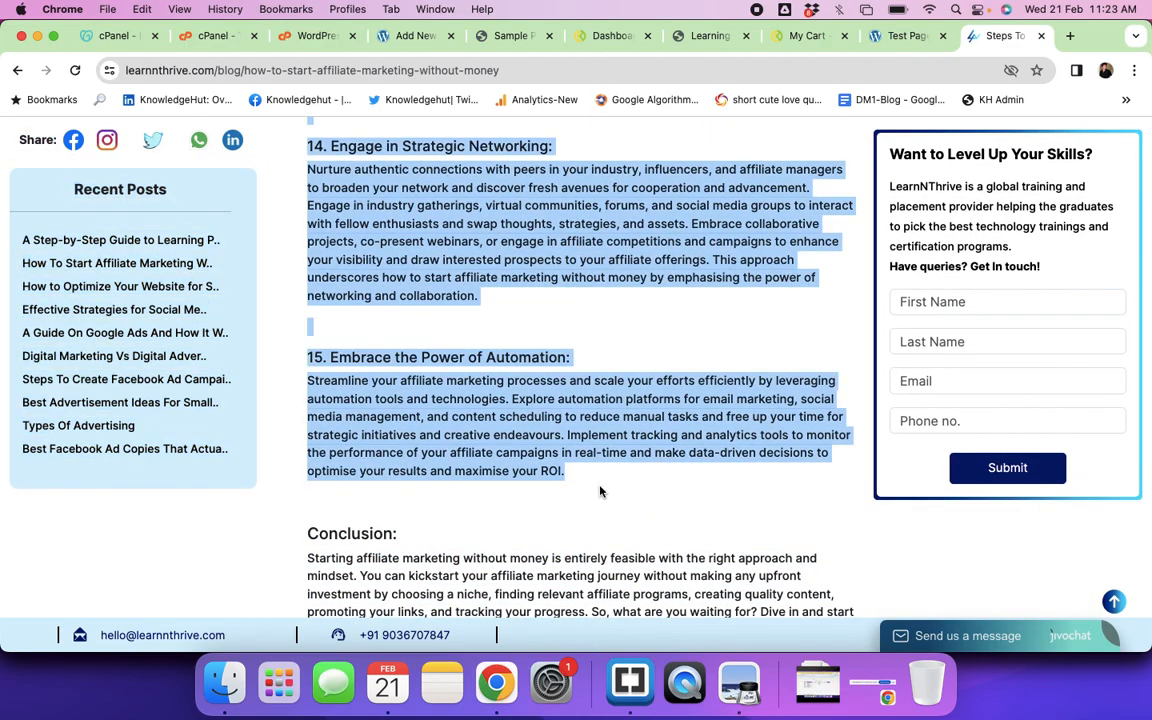
left_click(404, 40)
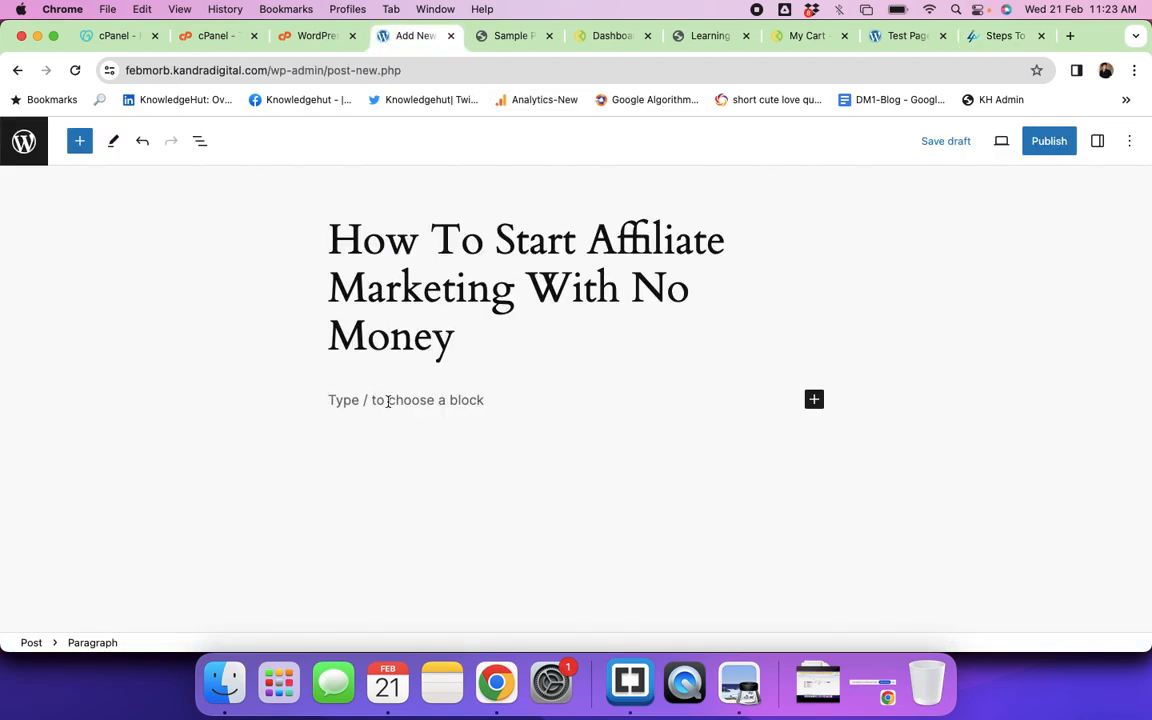
key("super+v")
scroll(677, 399, "up", 10)
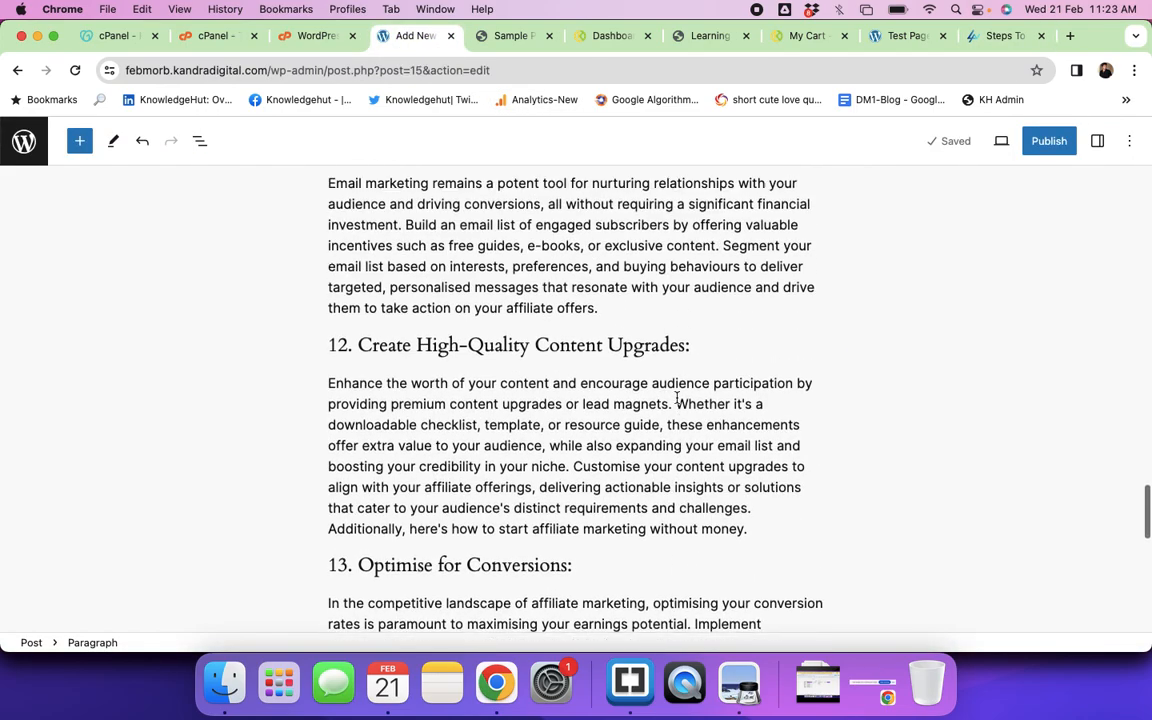
scroll(677, 399, "up", 10)
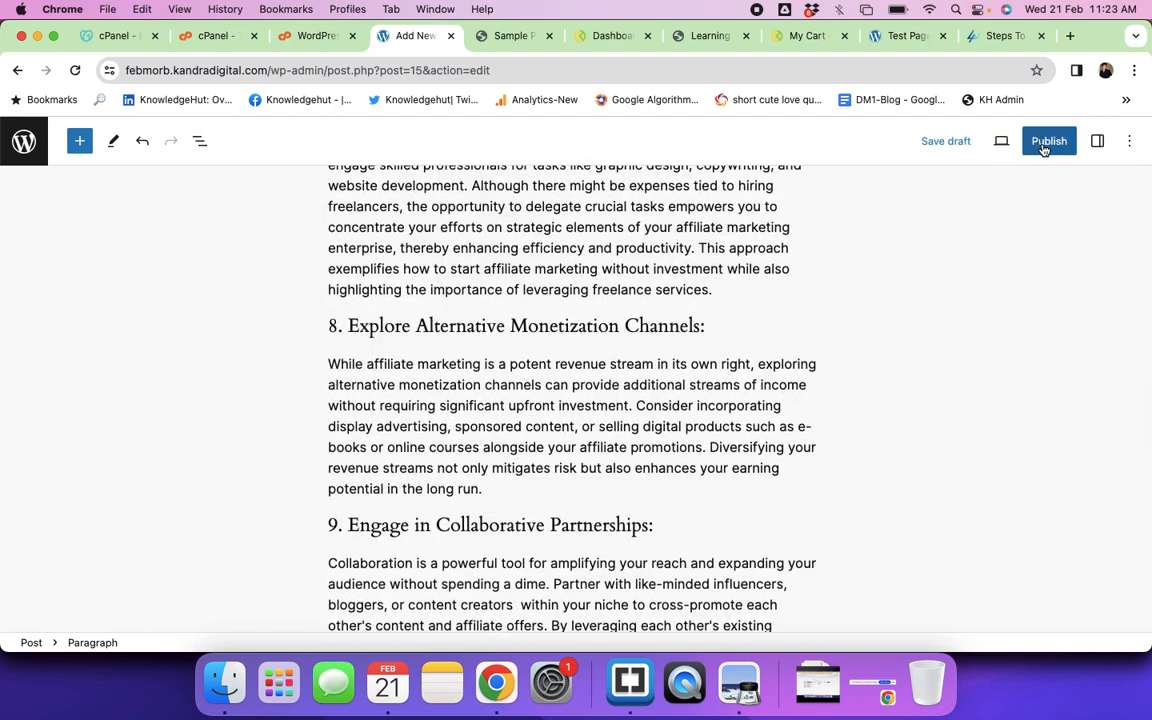
left_click(1043, 143)
Step: Publish the affiliate marketing post and scroll through its live page
left_click(1001, 145)
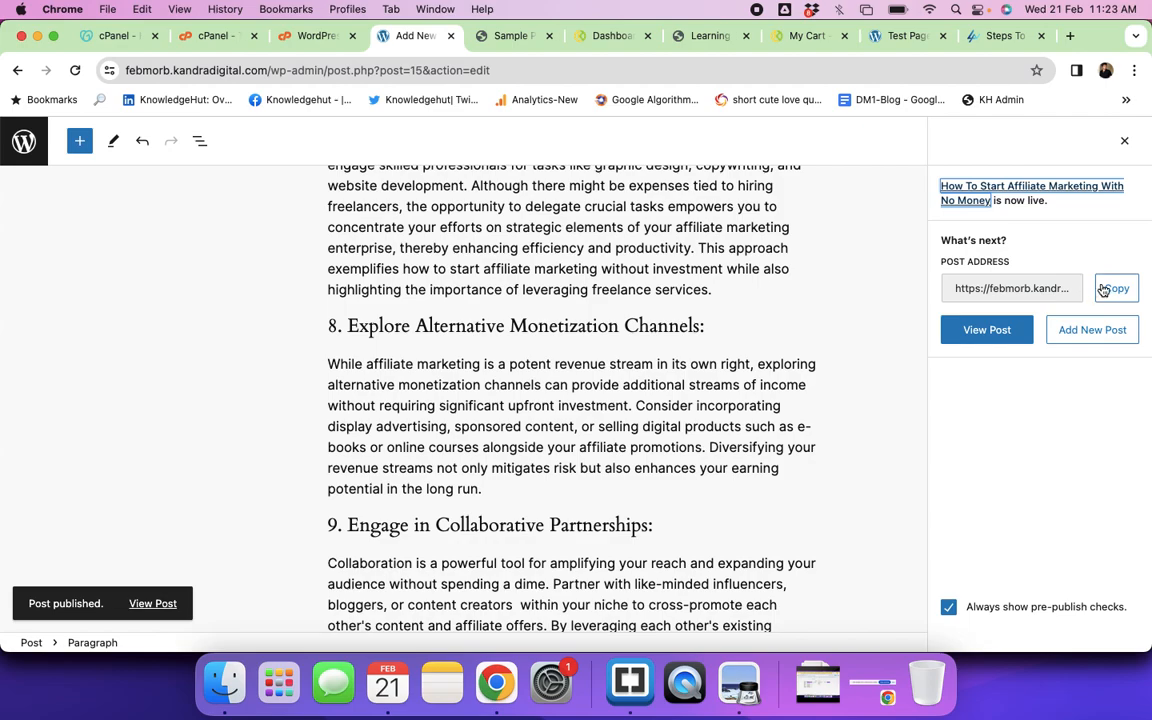
left_click(970, 201)
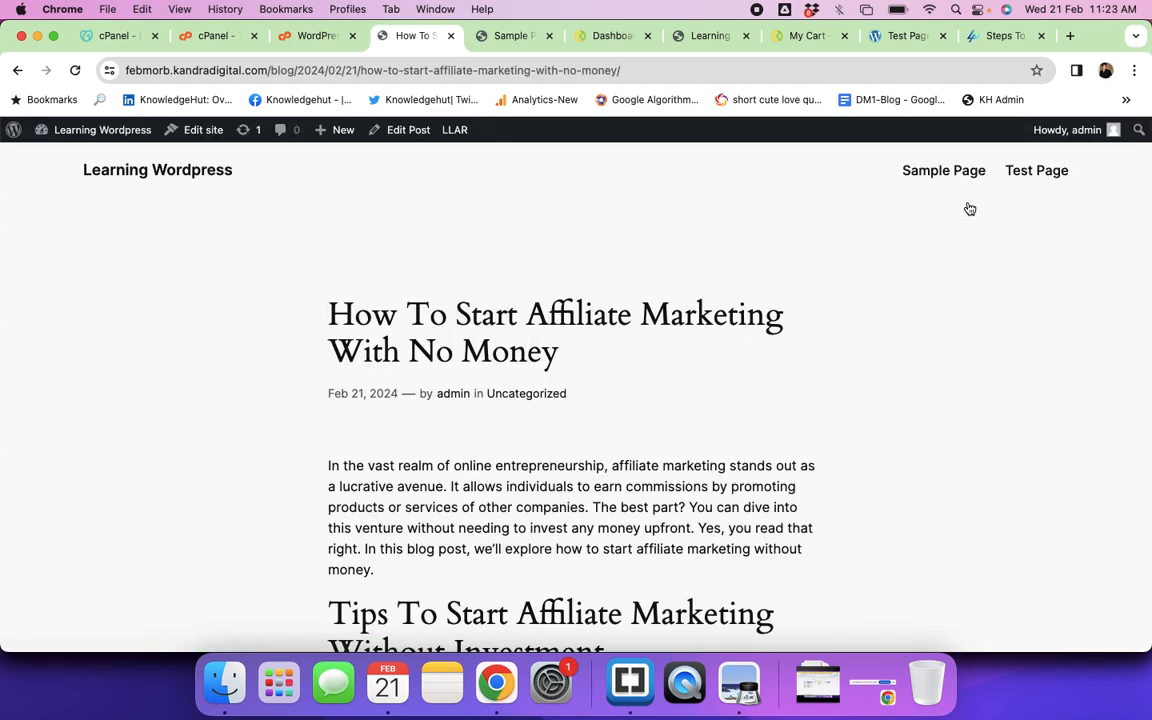
scroll(585, 291, "down", 15)
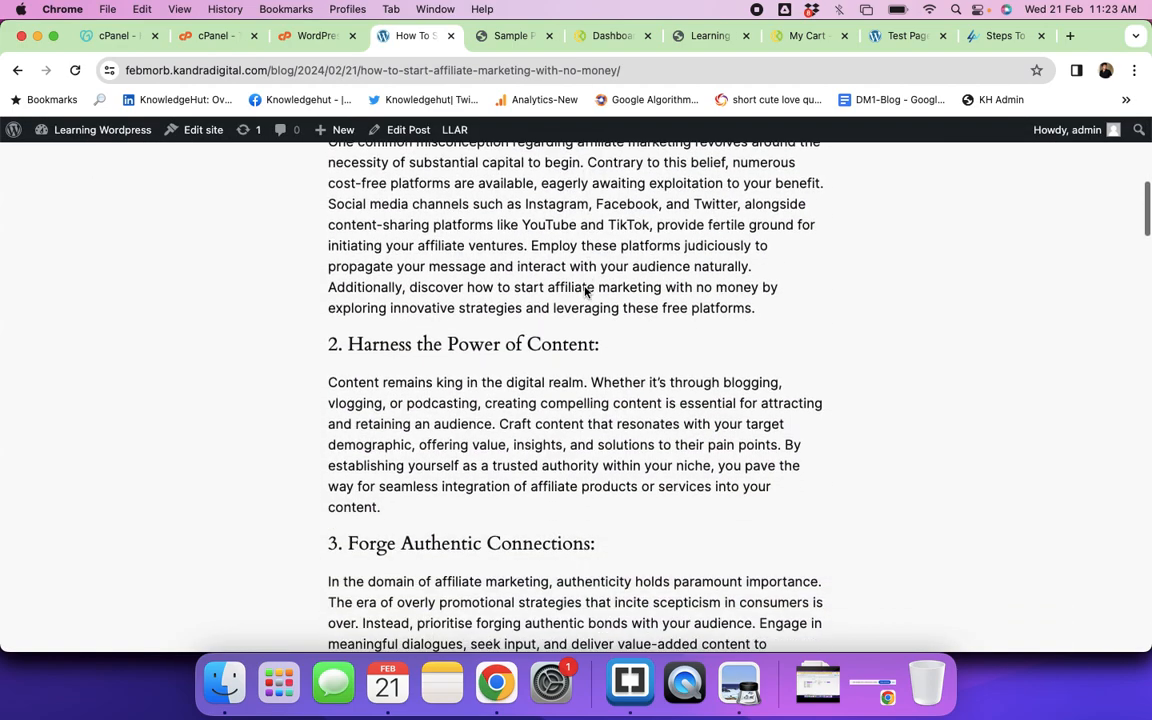
scroll(585, 288, "down", 18)
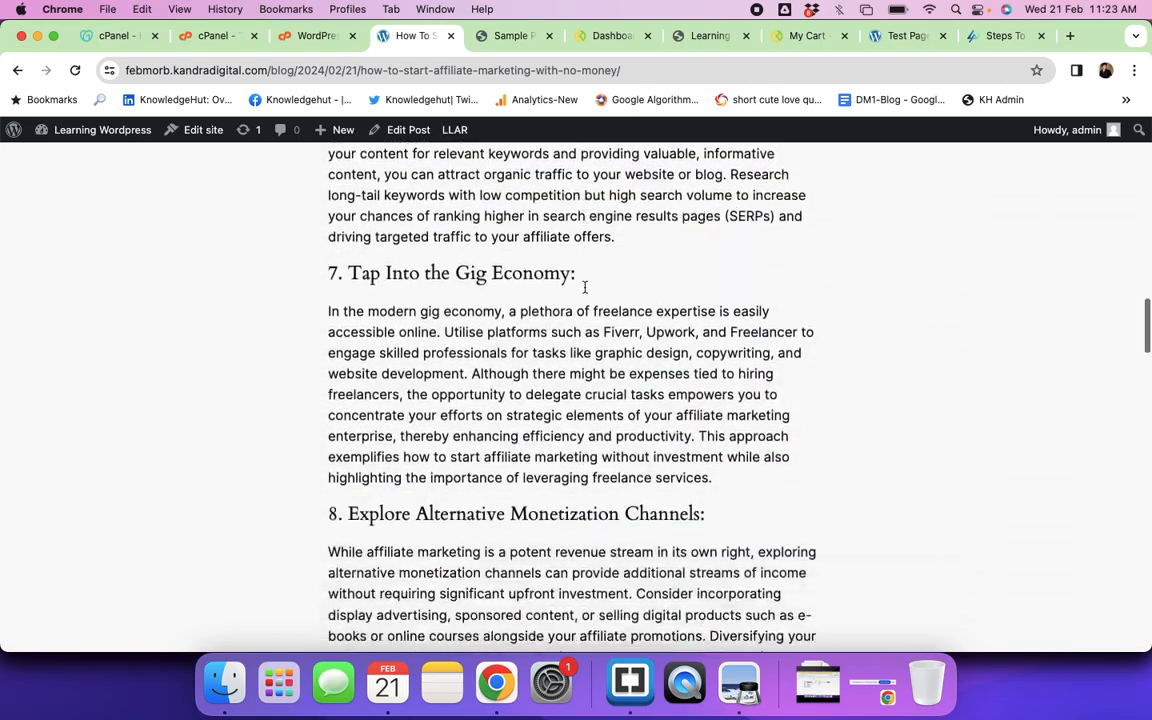
scroll(585, 291, "down", 18)
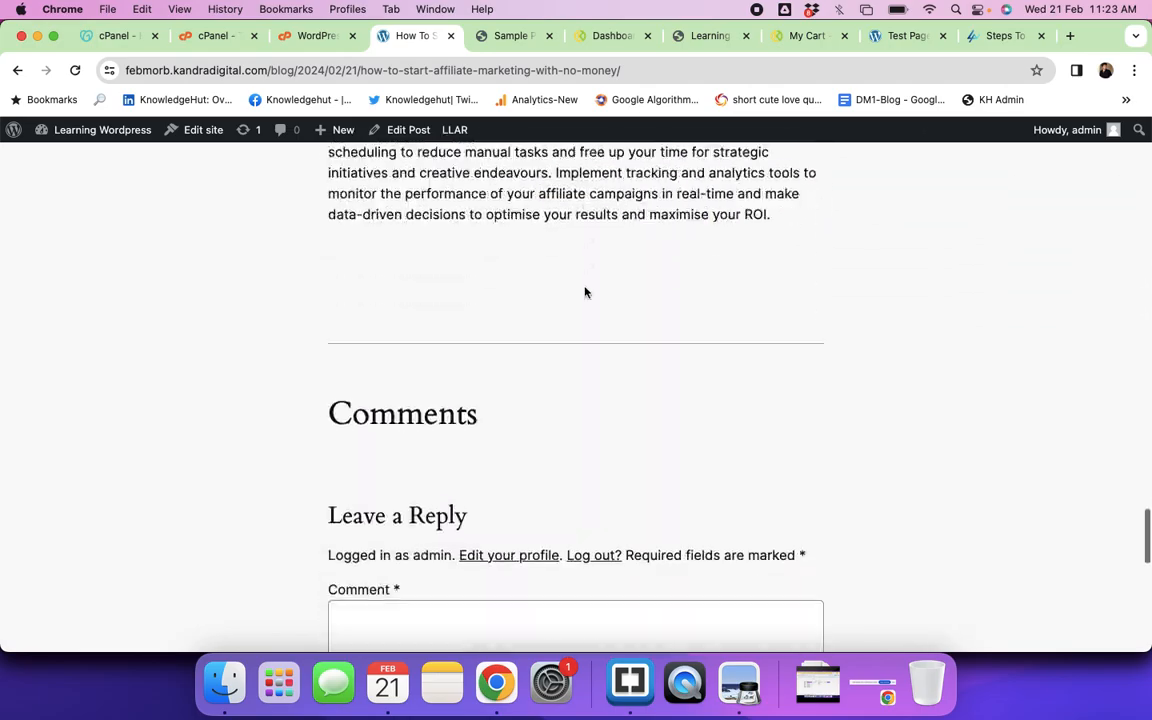
scroll(585, 291, "up", 17)
scroll(585, 288, "up", 20)
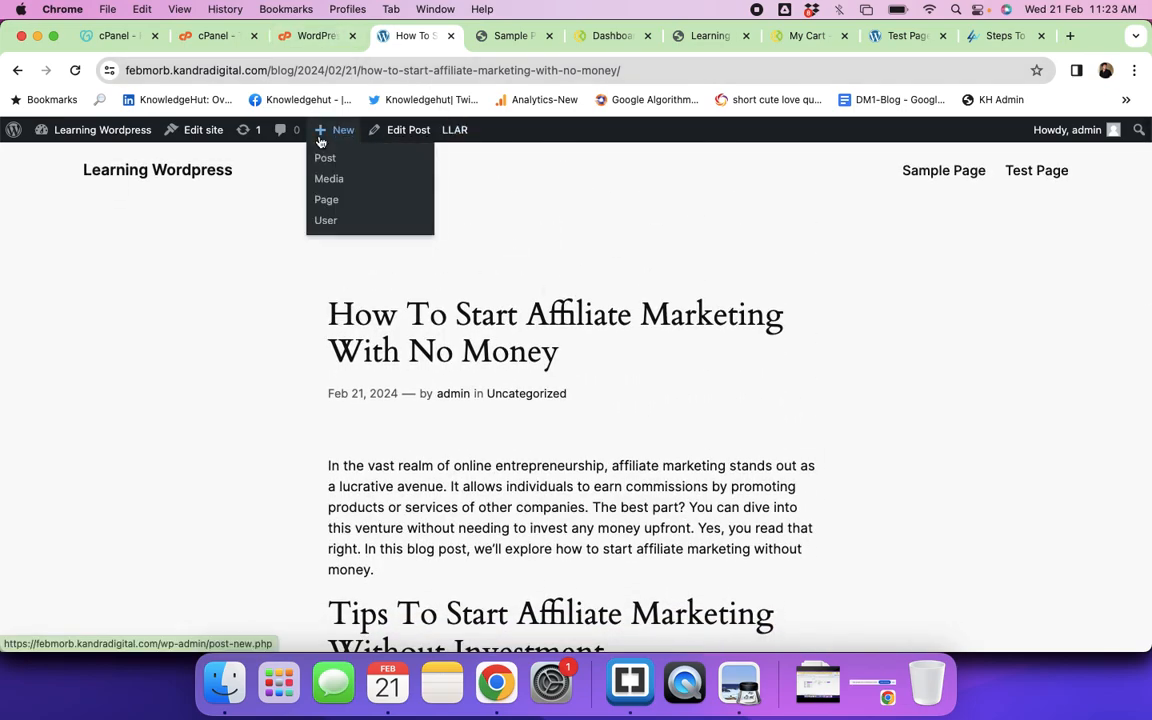
Step: Return to the admin Dashboard and show the Installed Plugins list
mouse_move(77, 132)
left_click(67, 157)
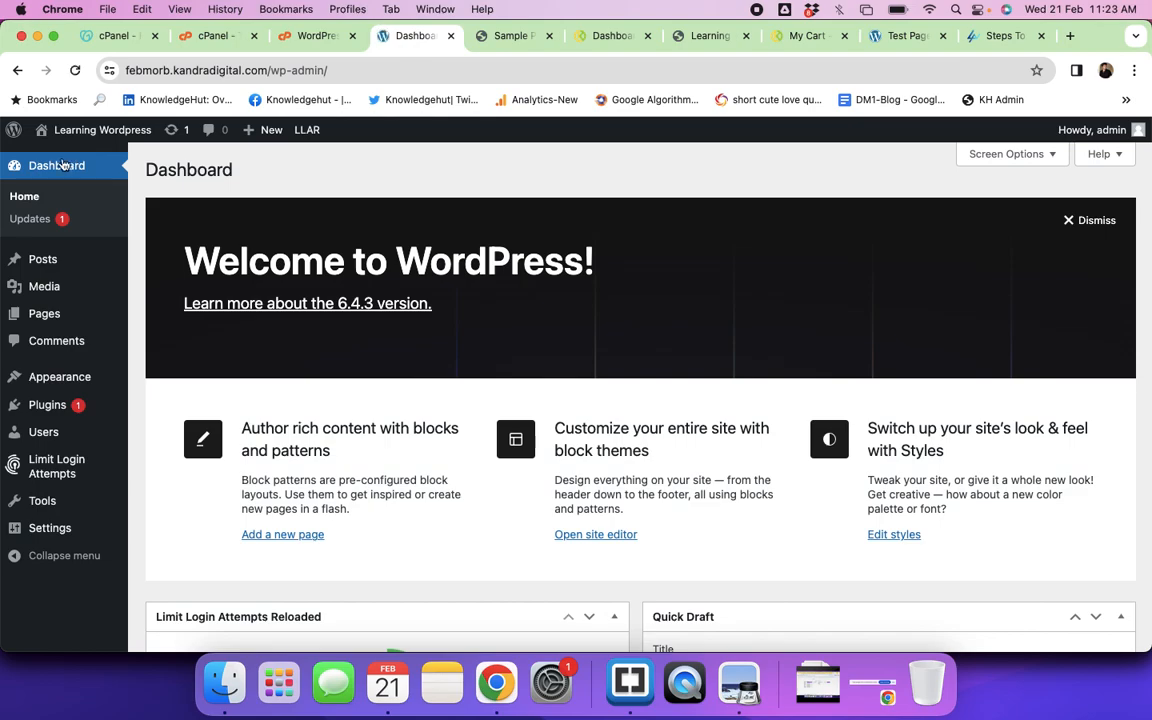
mouse_move(51, 314)
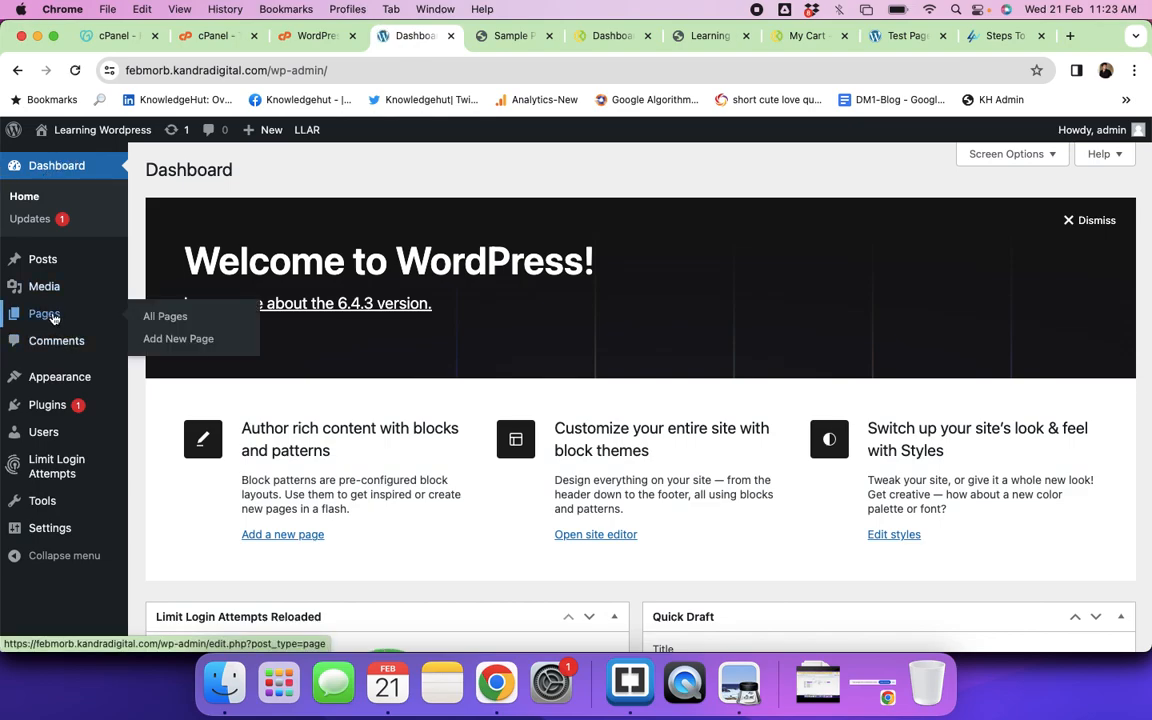
mouse_move(37, 268)
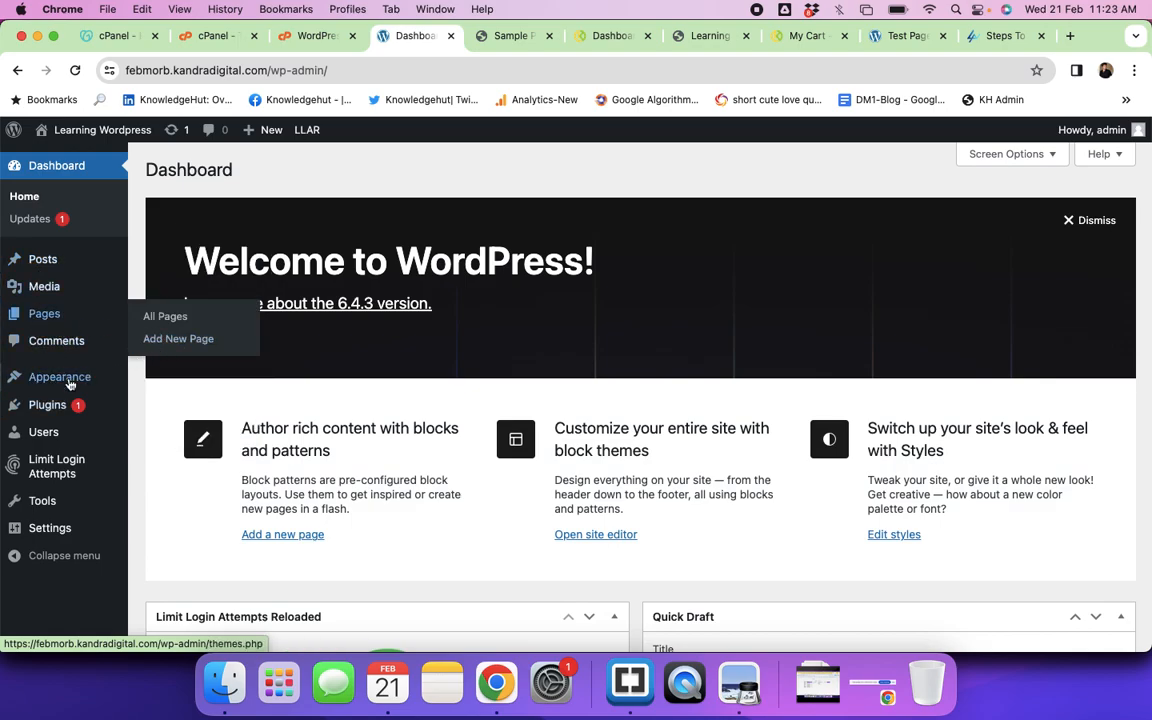
mouse_move(54, 415)
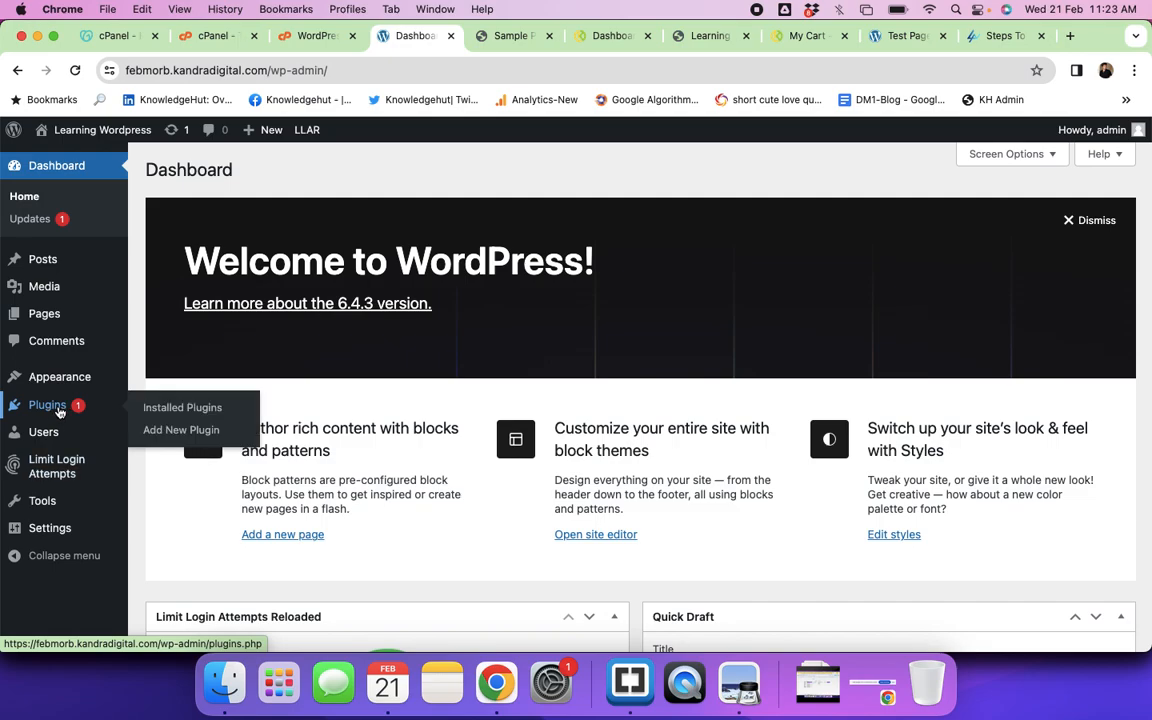
left_click(175, 408)
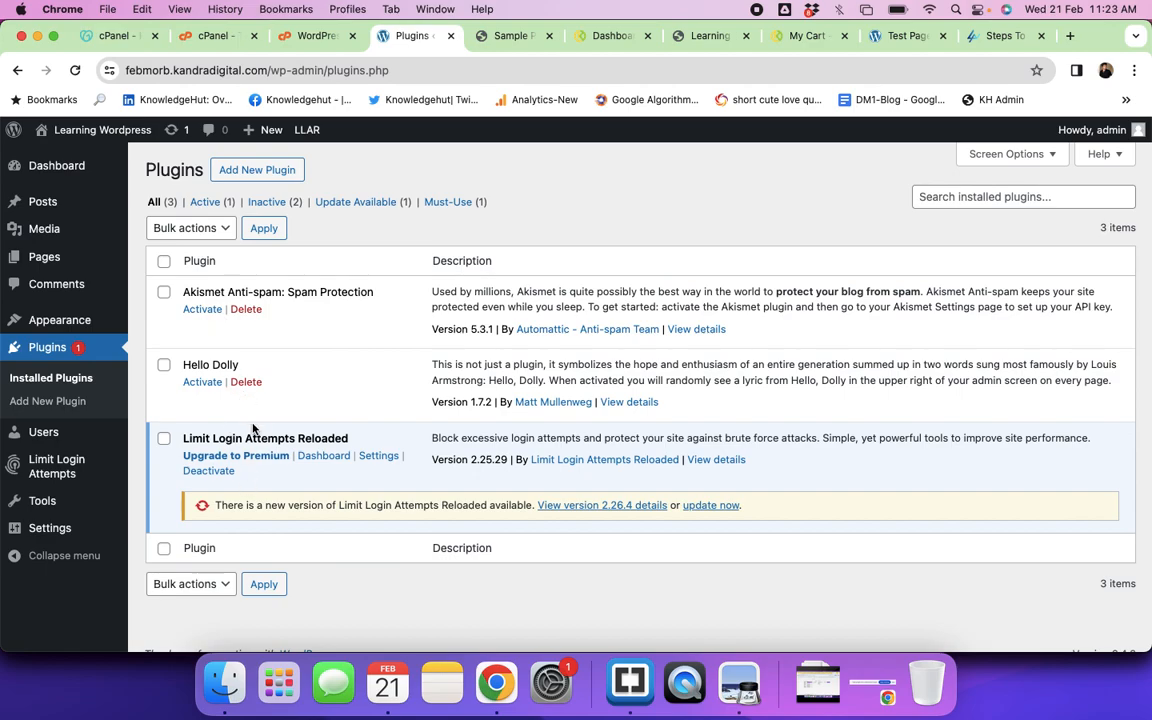
Step: On Add New Plugin, search 'page builder', then replace the query with 'starter templates'
left_click(262, 173)
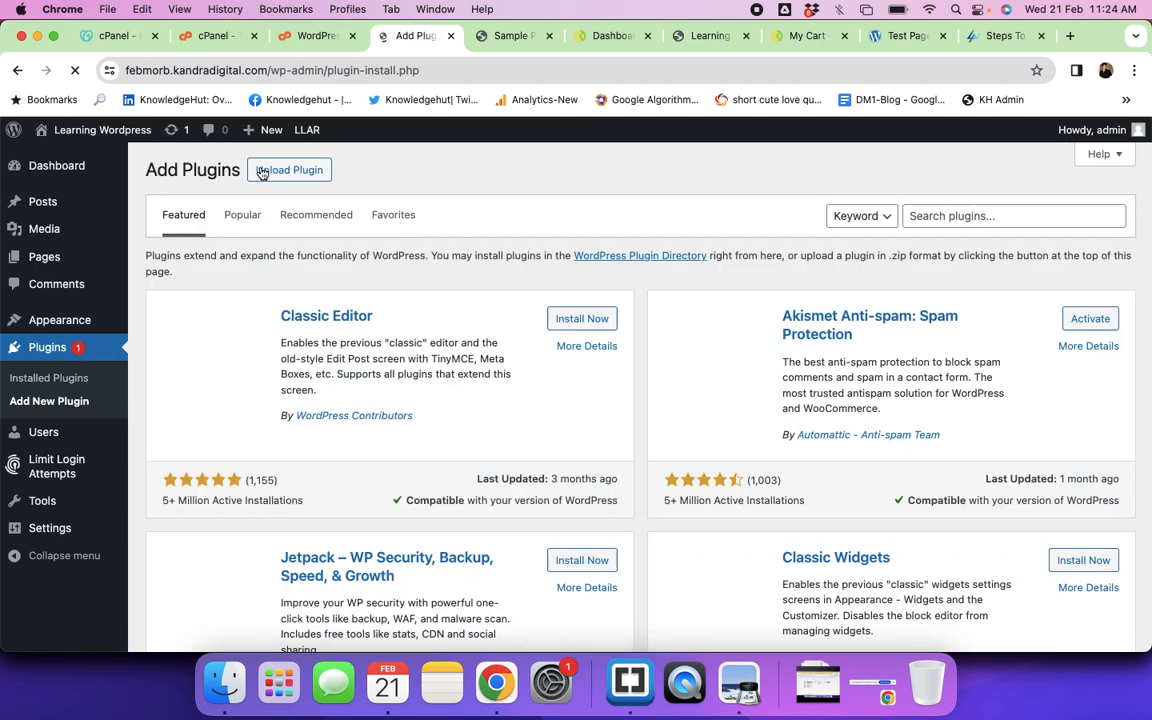
left_click(939, 218)
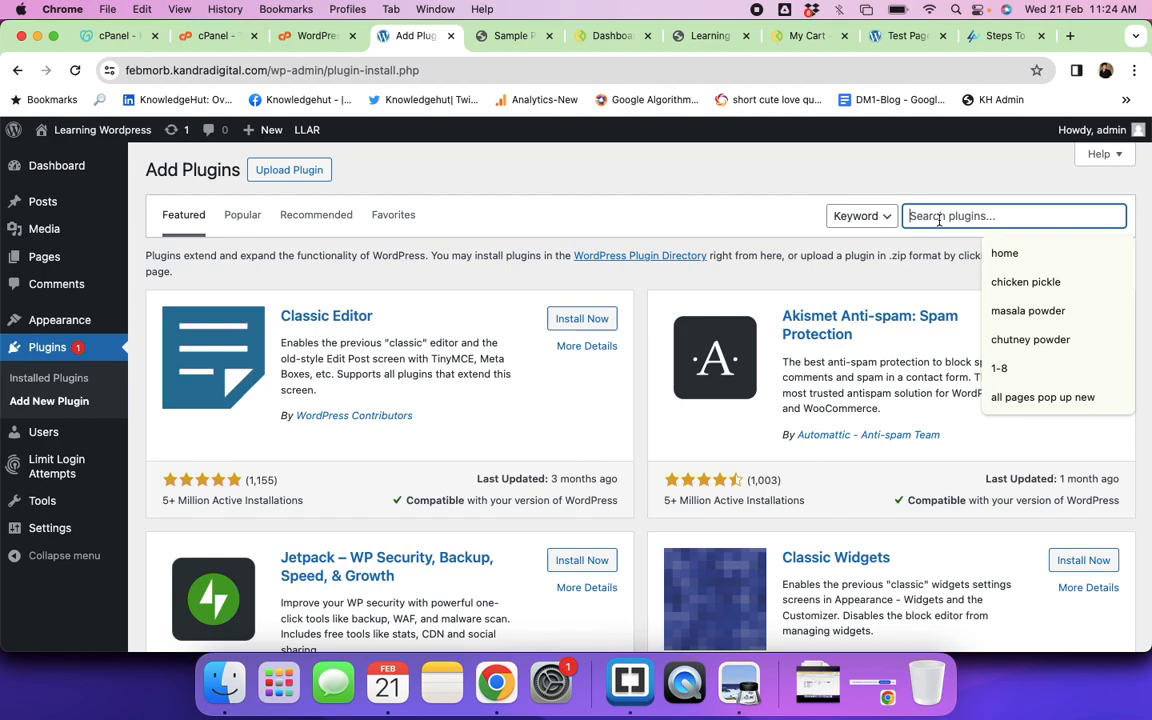
type("page bu")
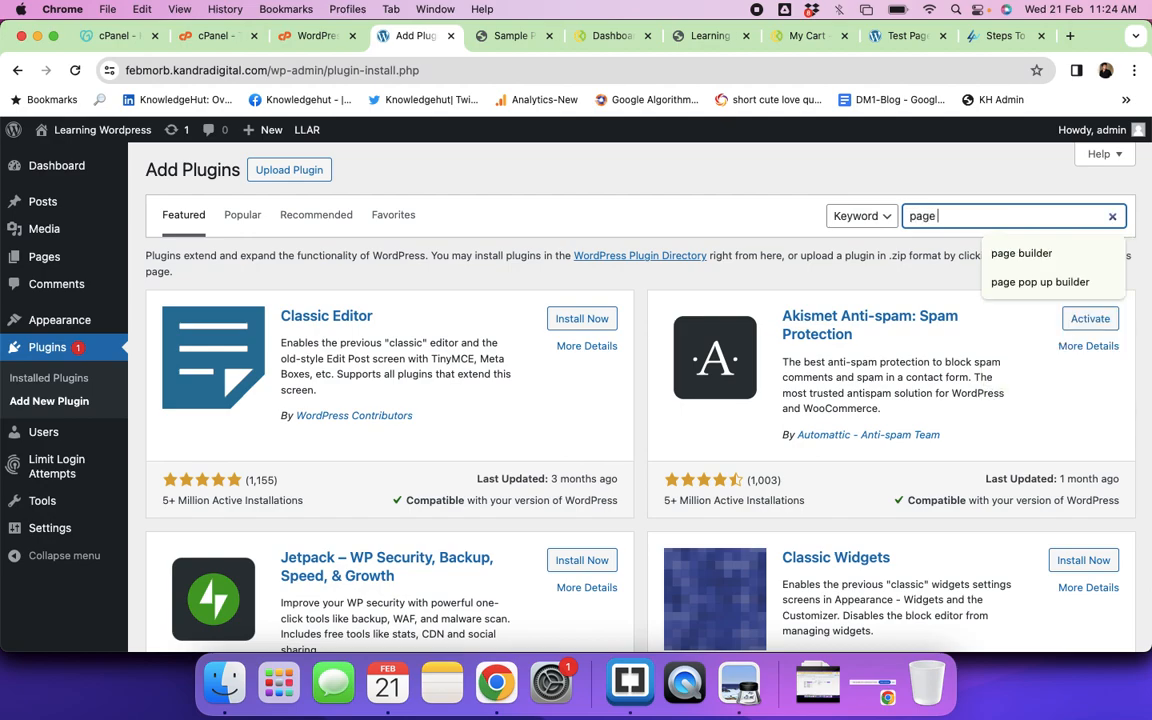
type("ilder")
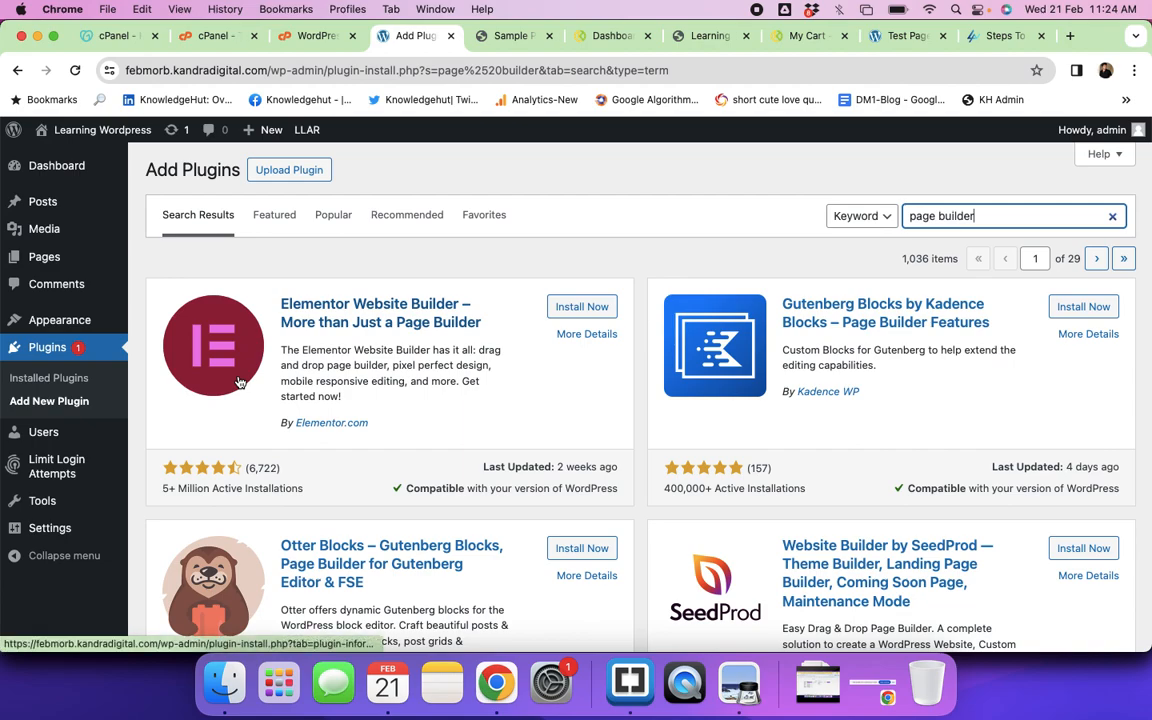
triple_click(995, 222)
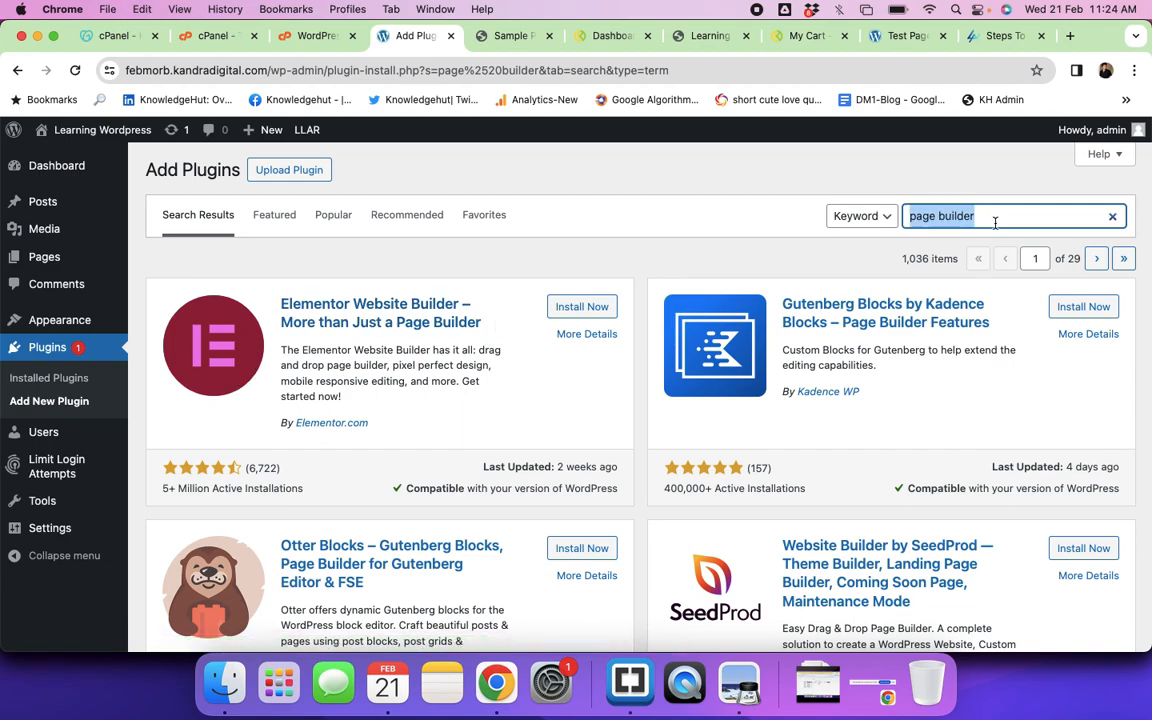
type("starter")
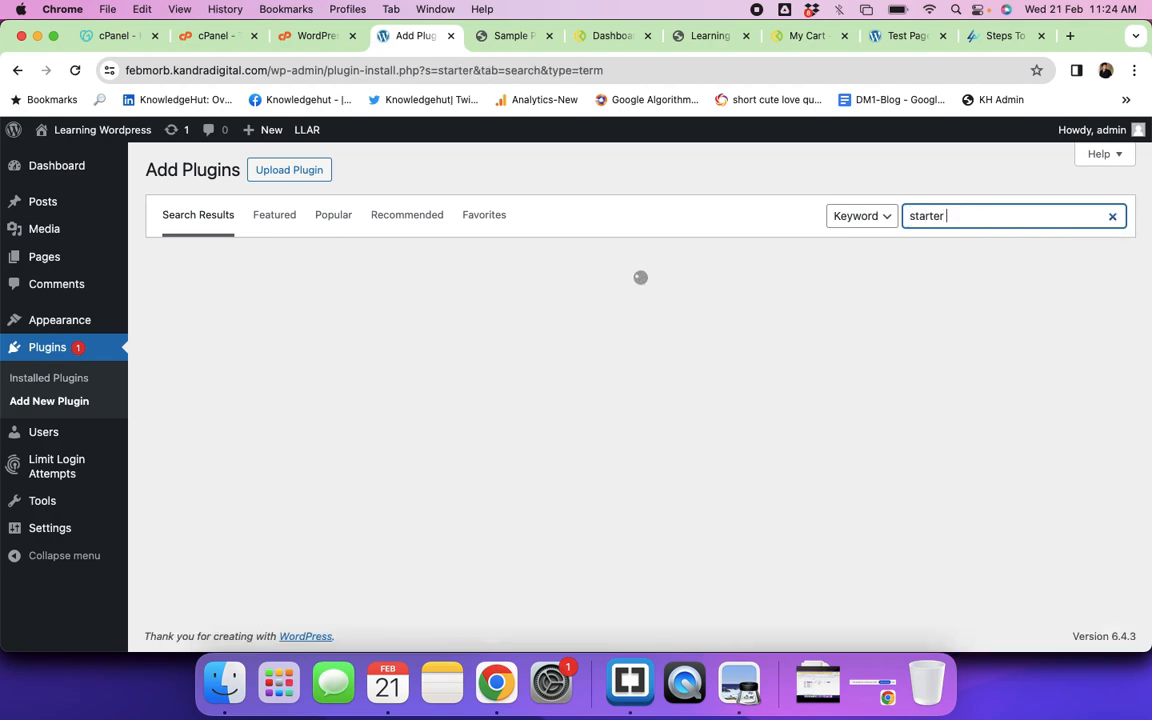
type(" templat")
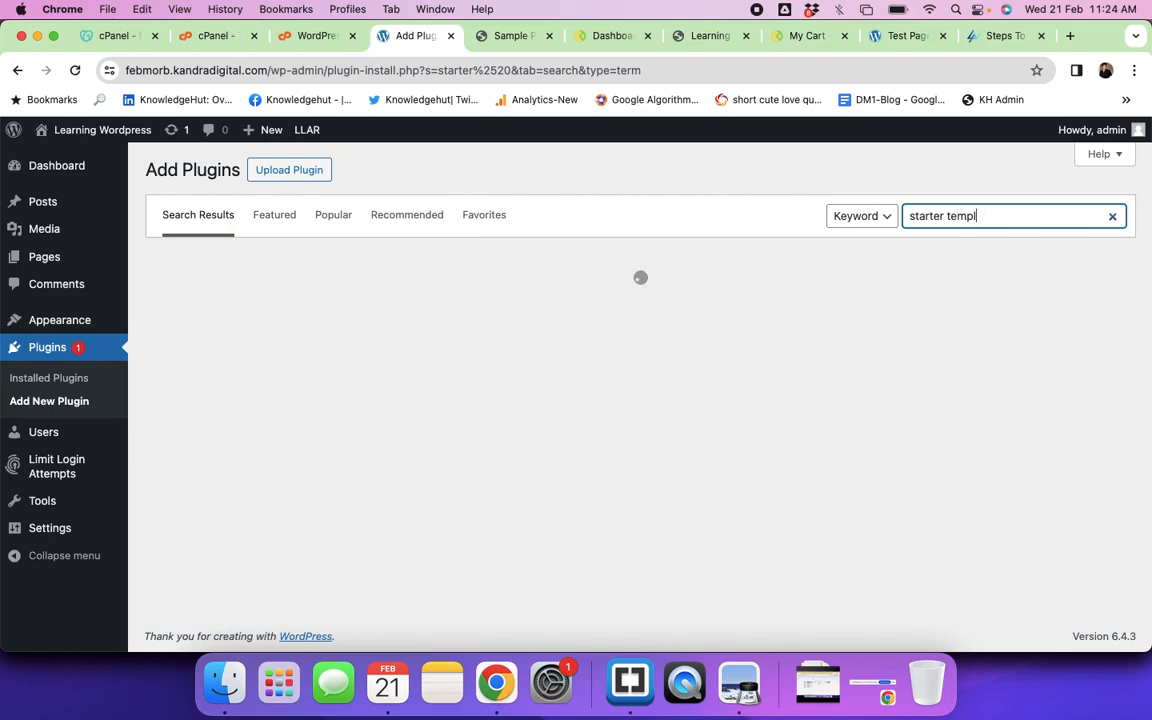
type("es")
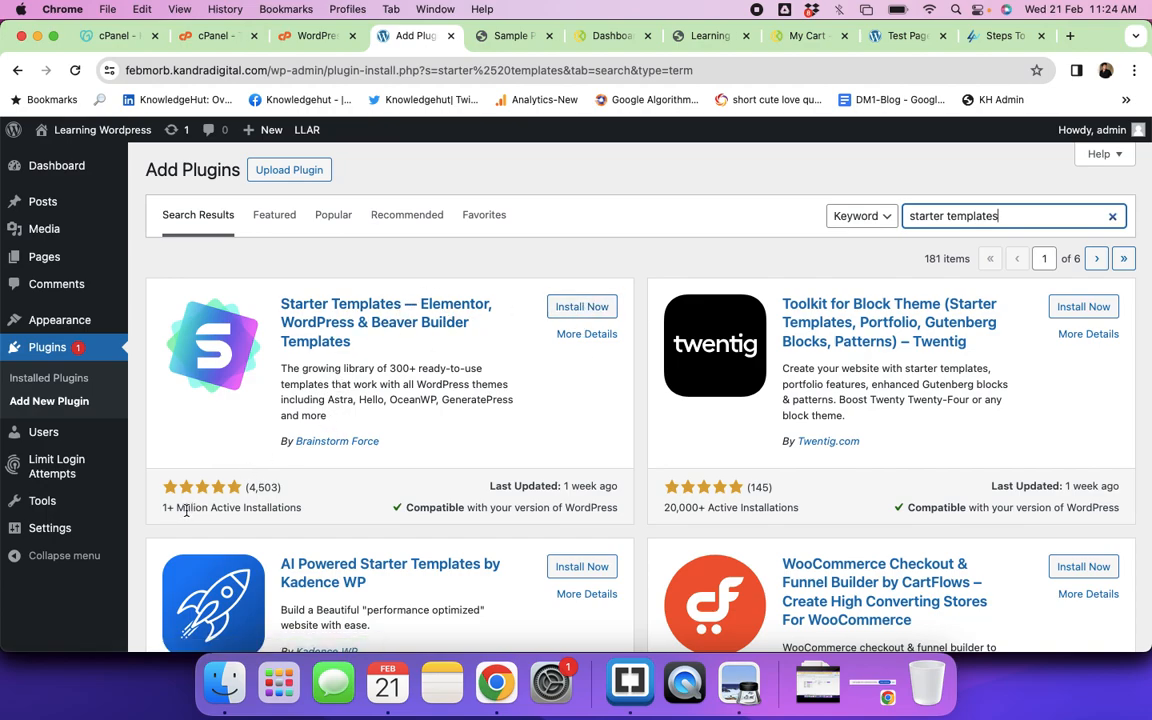
Step: Install and activate the Starter Templates plugin
left_click(583, 307)
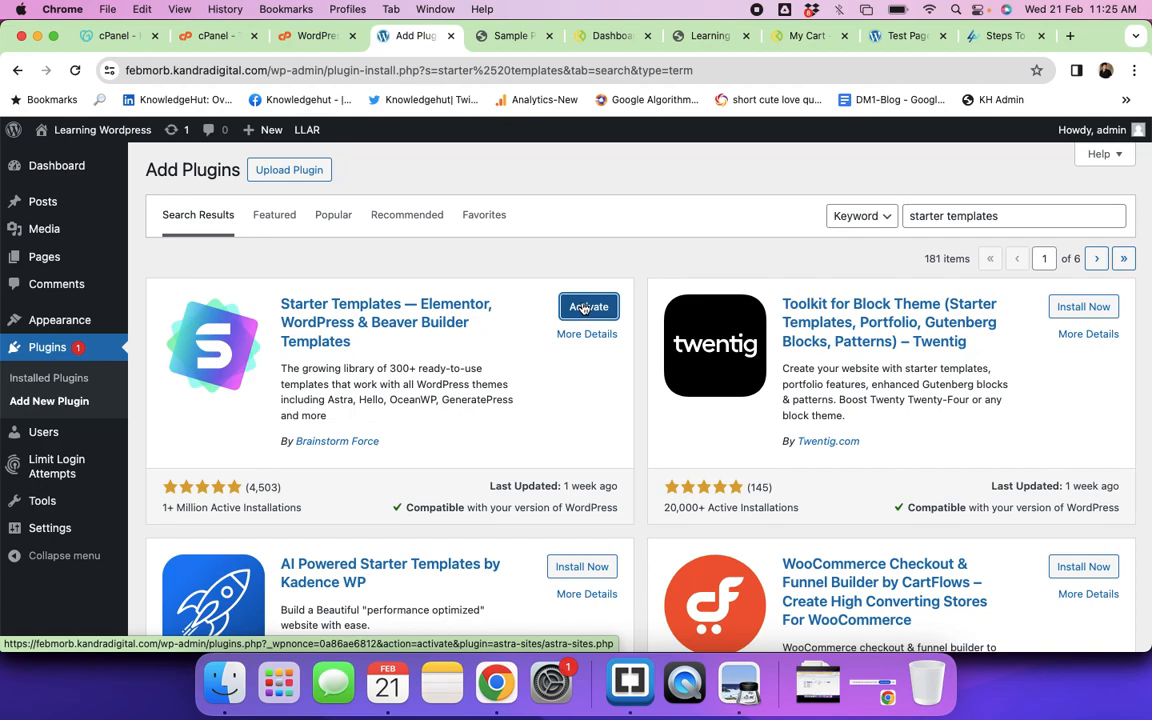
left_click(587, 313)
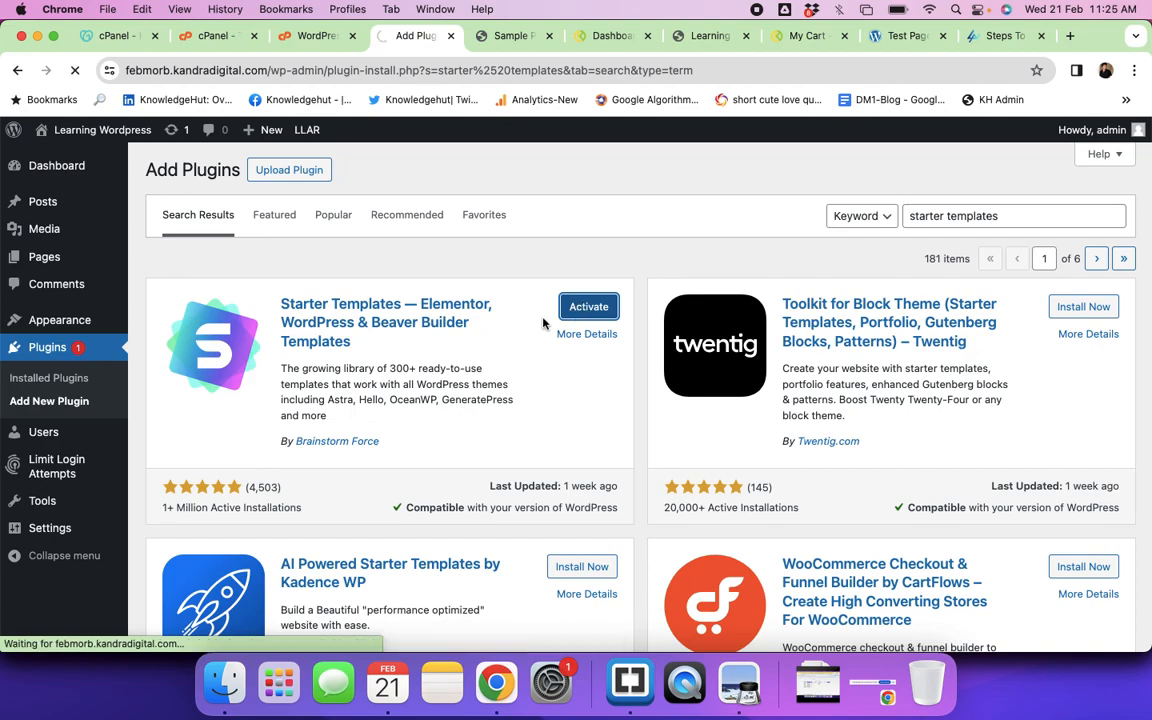
mouse_move(57, 327)
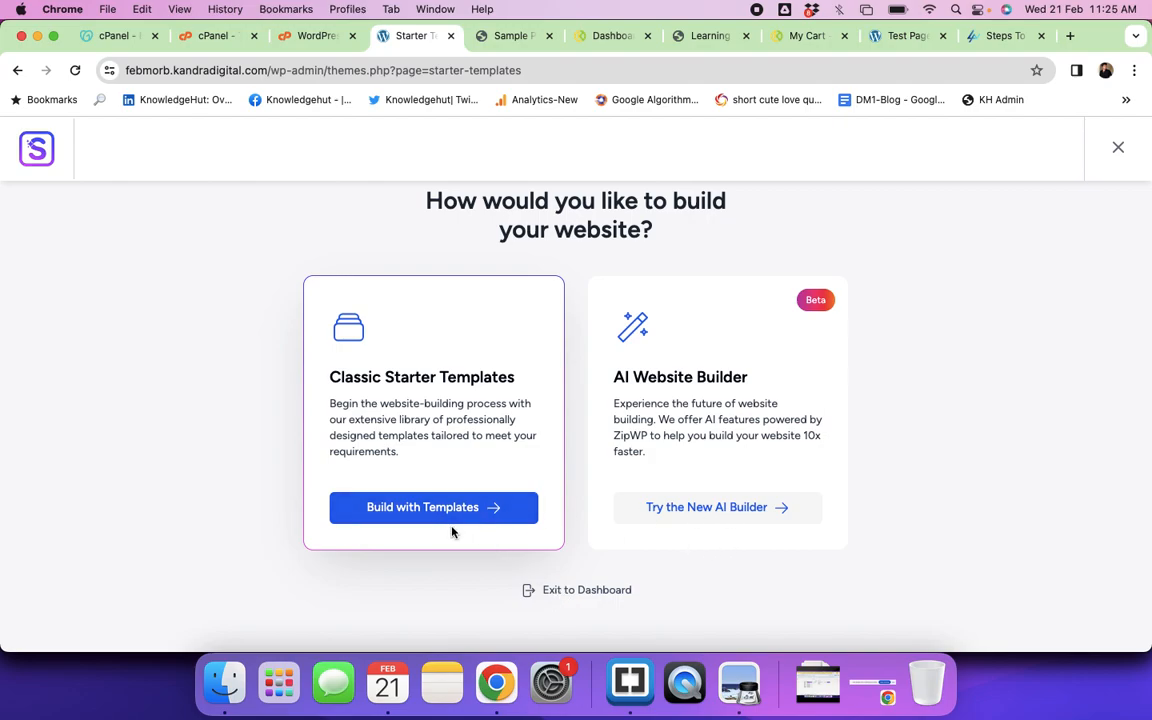
left_click(411, 508)
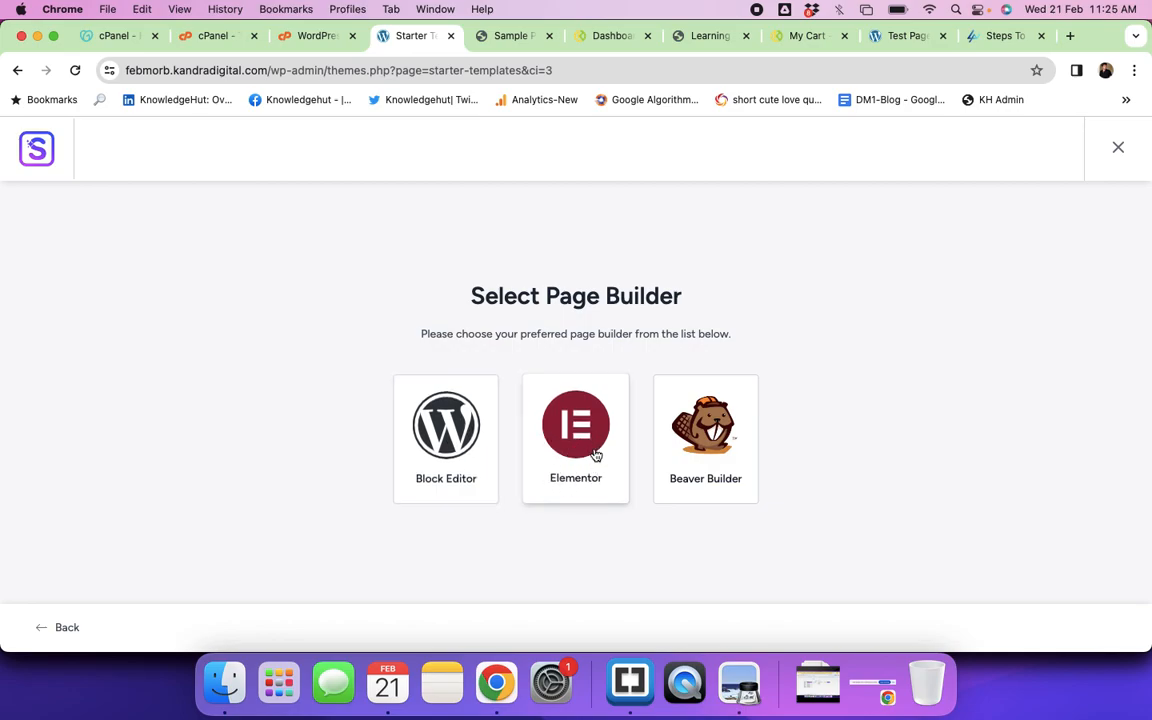
left_click(1118, 150)
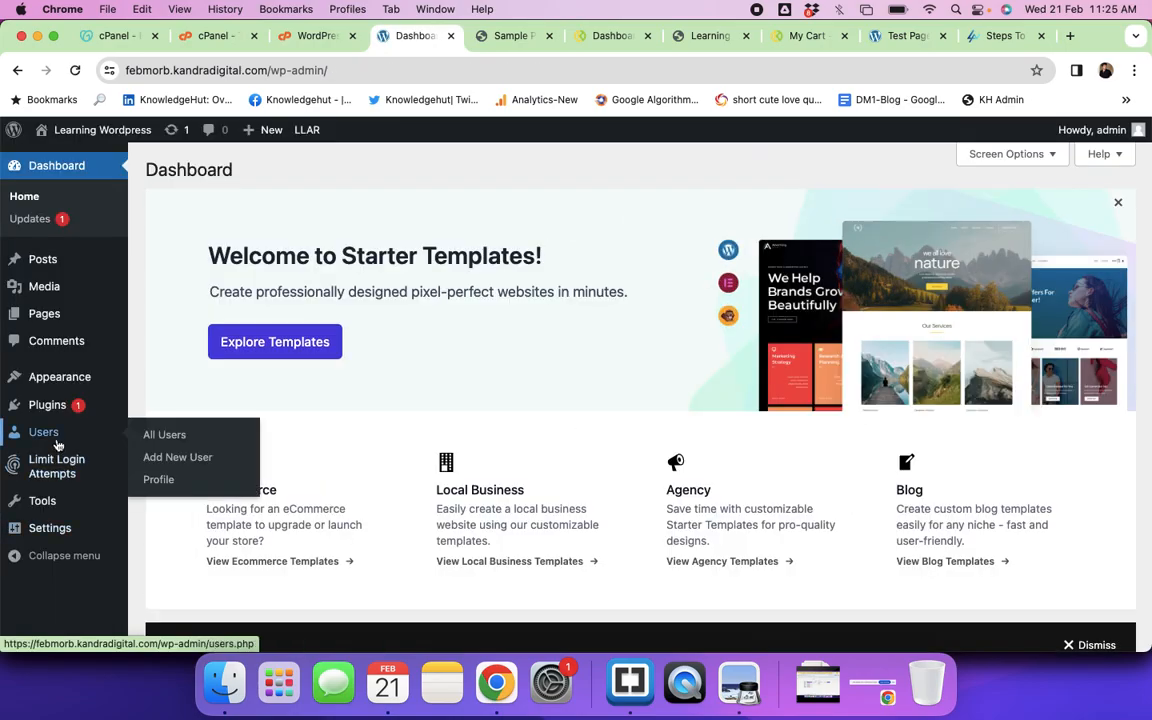
mouse_move(28, 380)
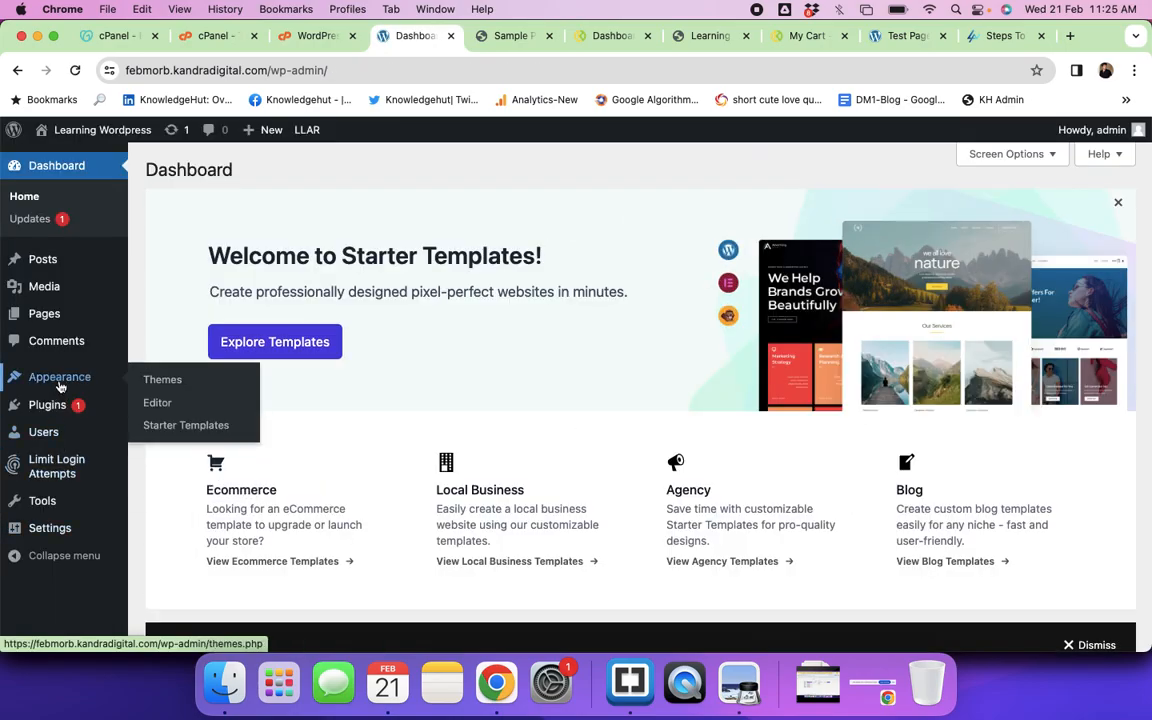
left_click(188, 434)
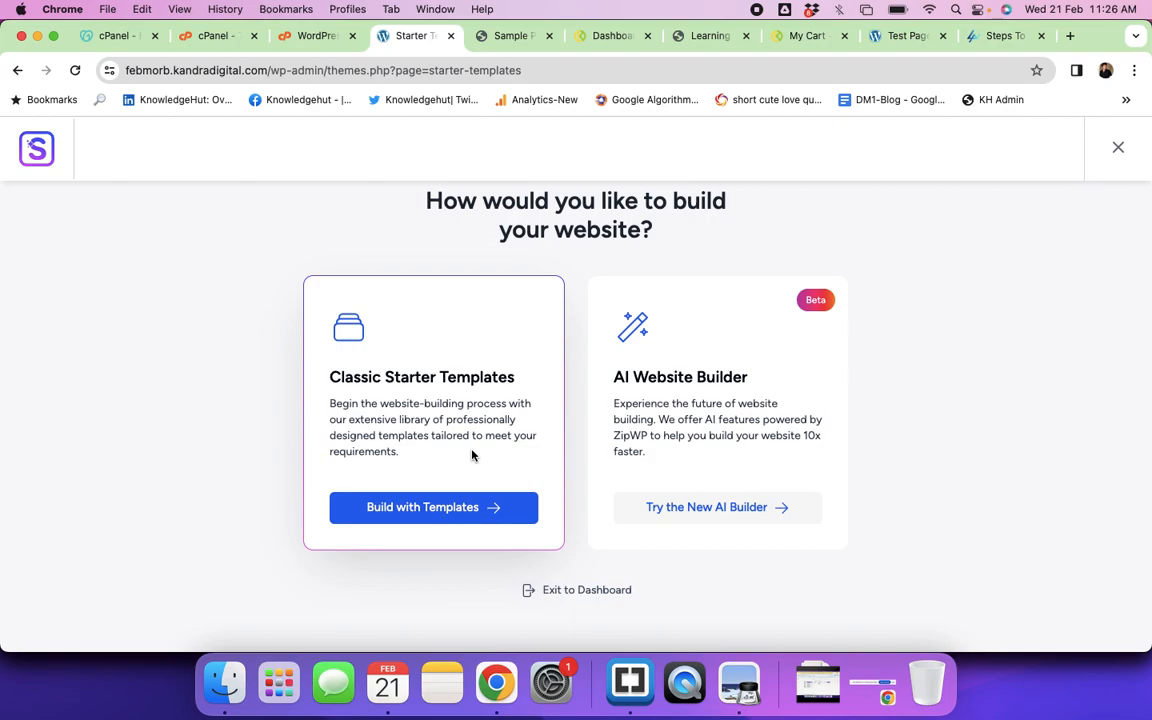
Step: Choose the new AI Builder and start the free ZipWP setup
left_click(695, 509)
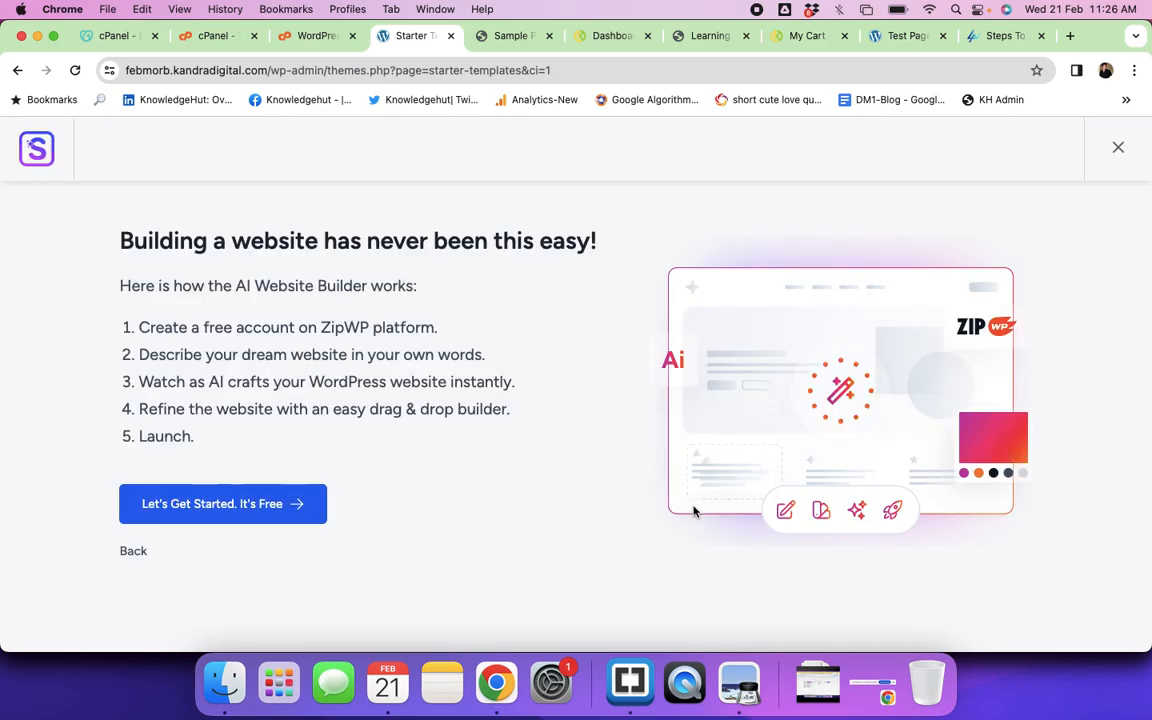
left_click(224, 507)
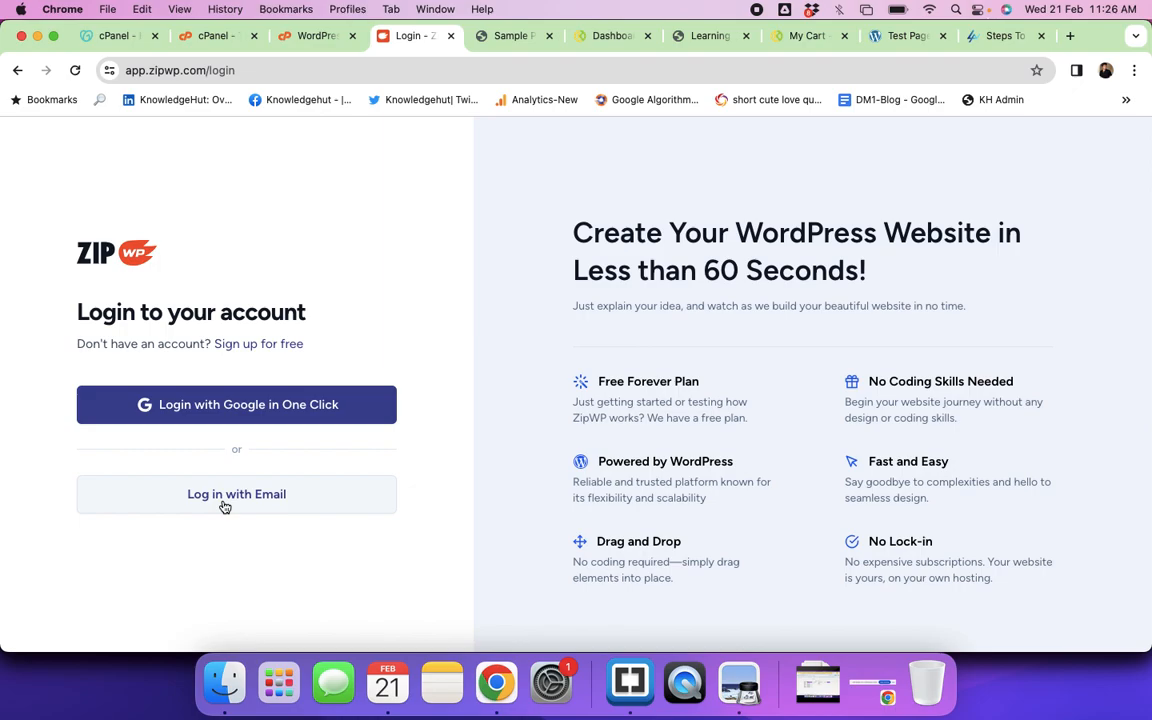
Step: Sign in to ZipWP with a Google account and connect it to this website
left_click(240, 410)
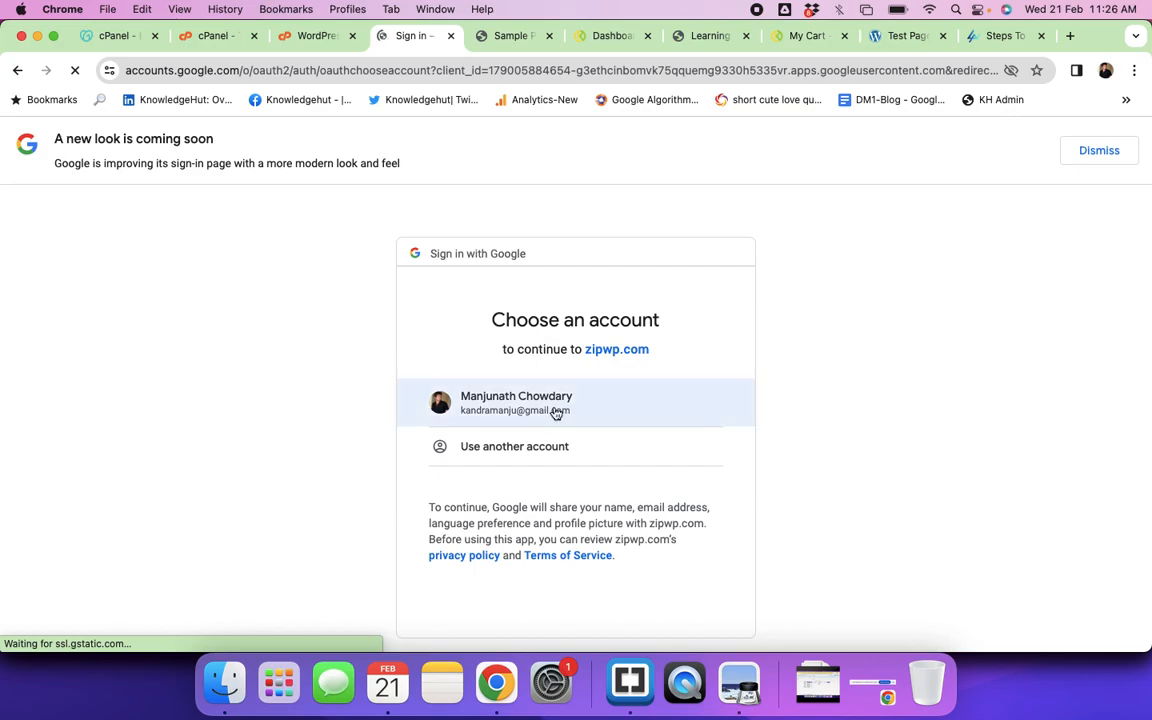
left_click(555, 411)
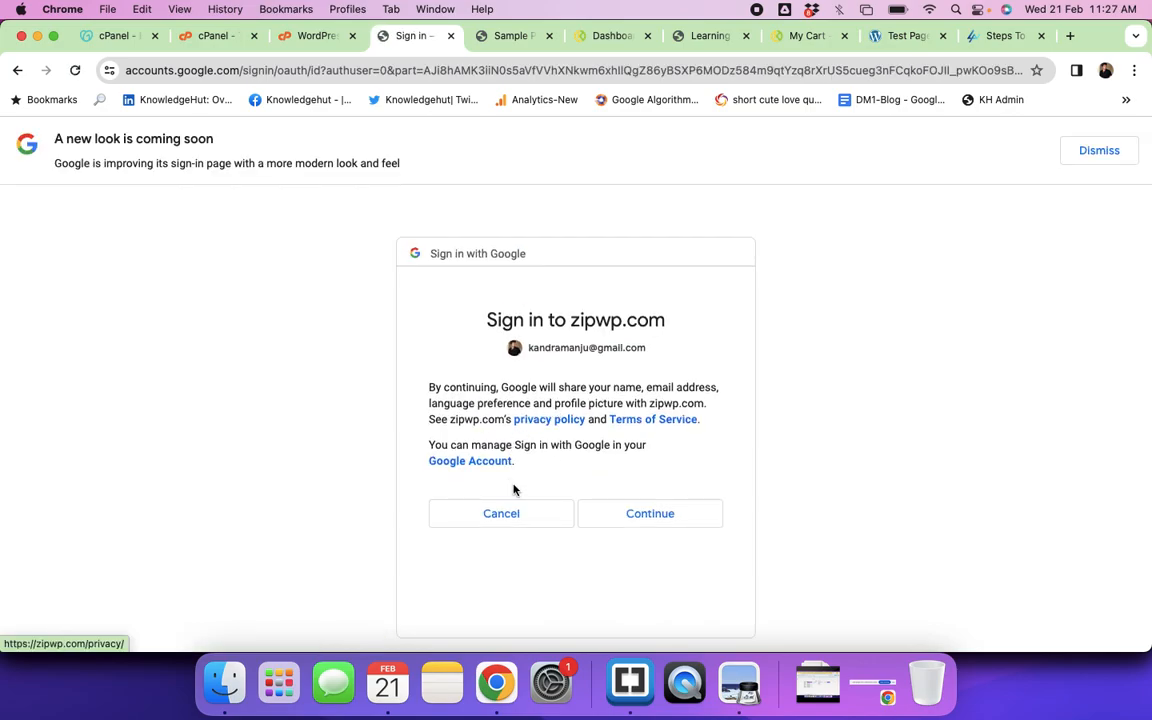
left_click(634, 518)
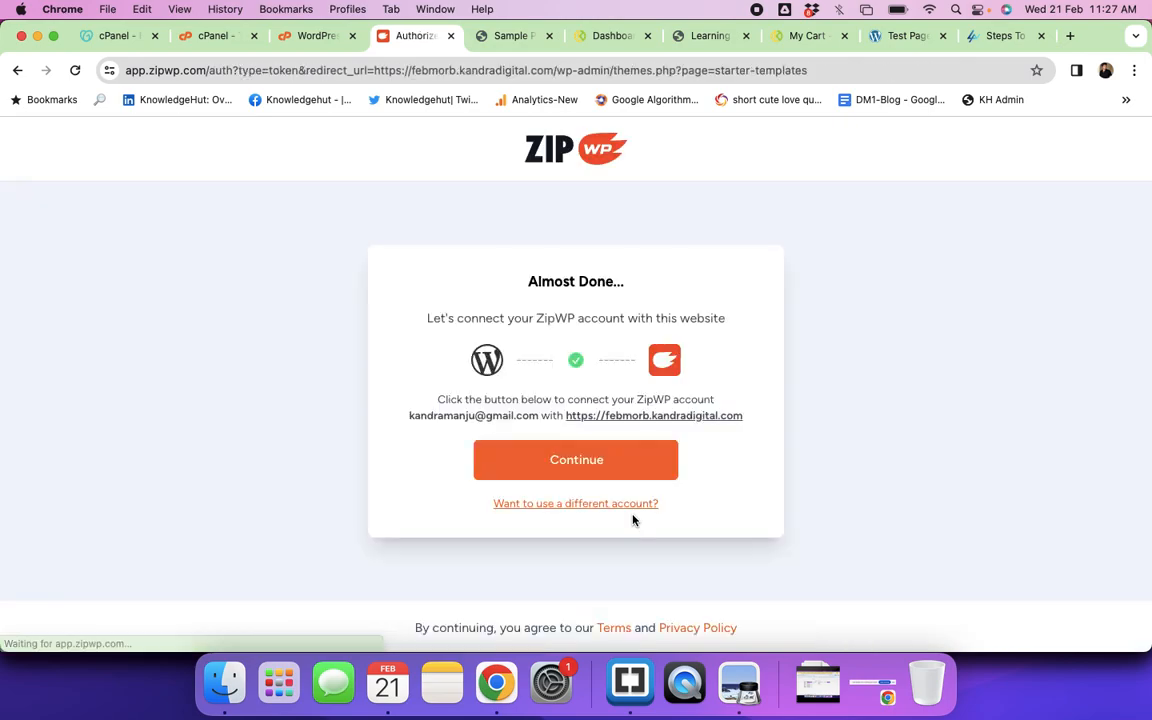
left_click(598, 459)
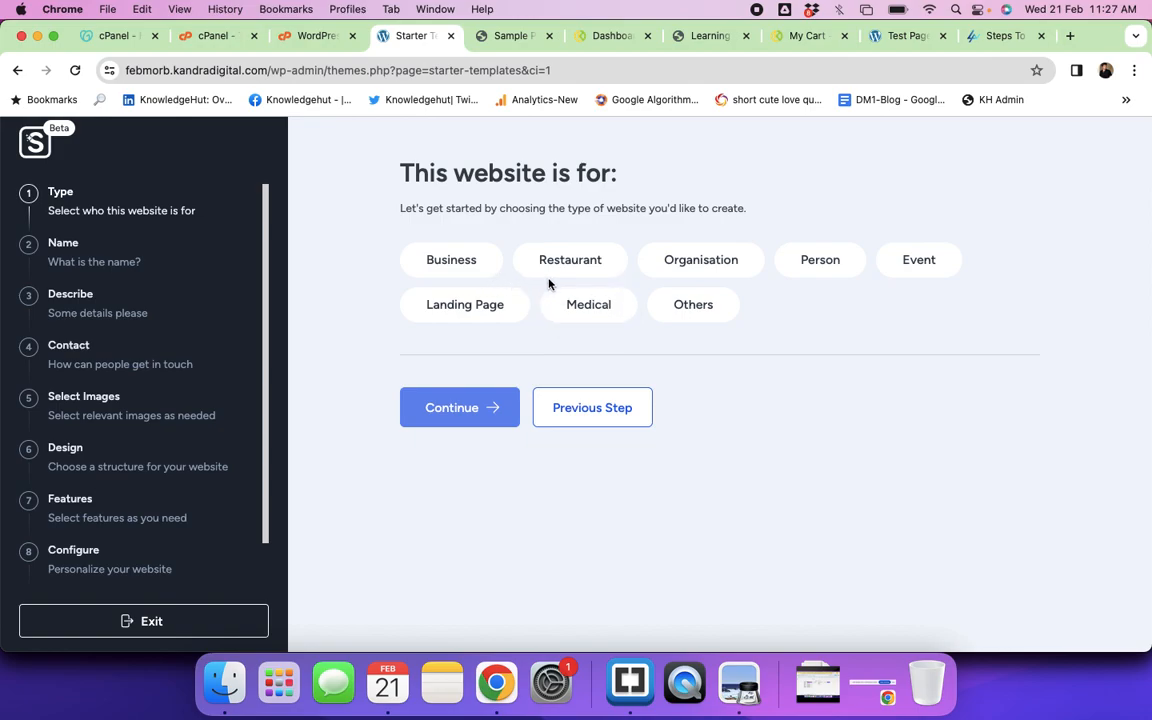
Step: Choose Business as the website type and enter 'Digital Marketing Trainings' as the business name
left_click(441, 269)
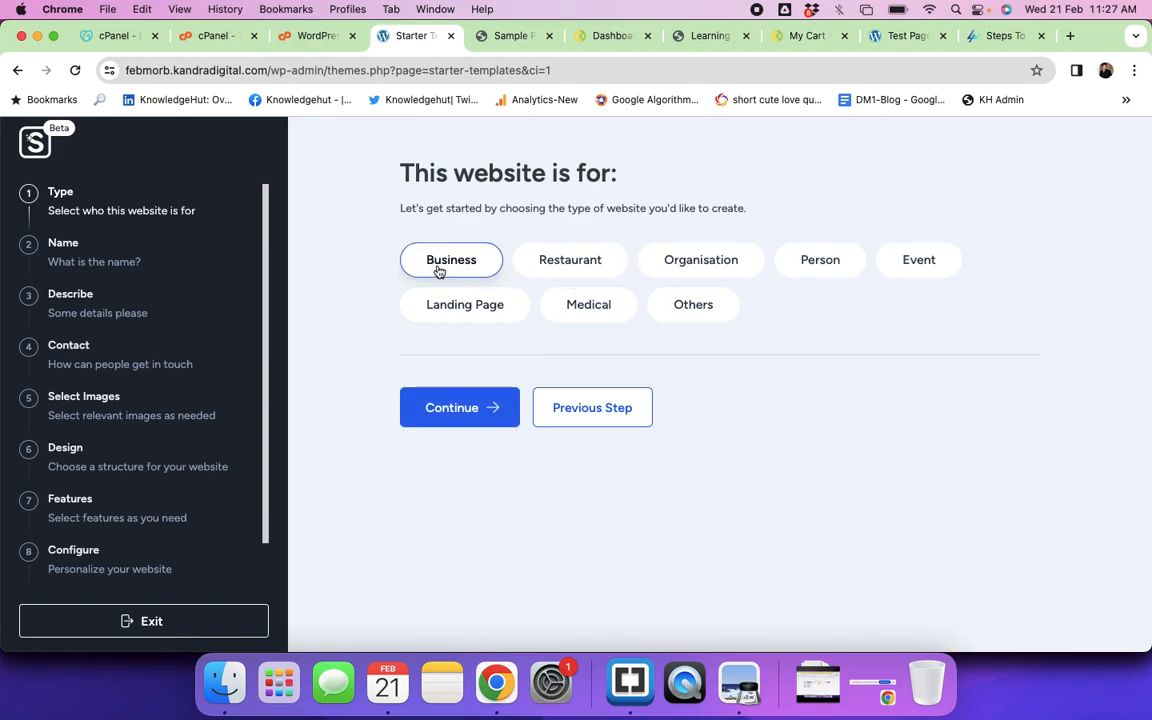
left_click(460, 411)
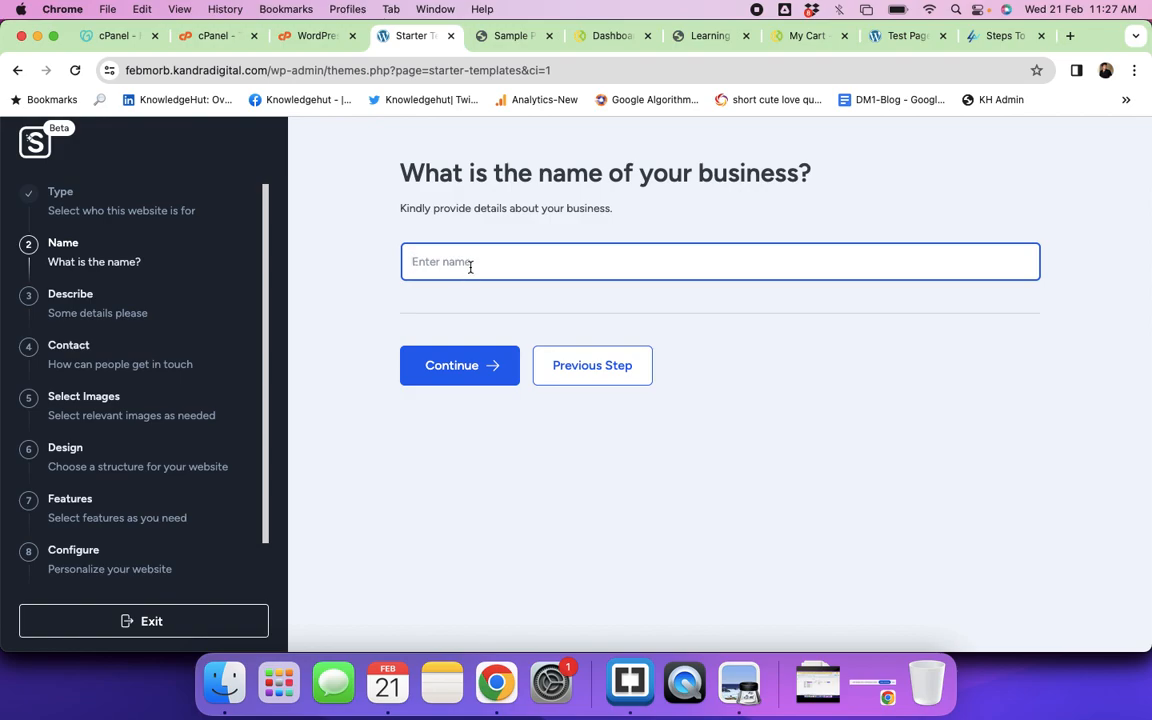
type("Digital Marketing Train")
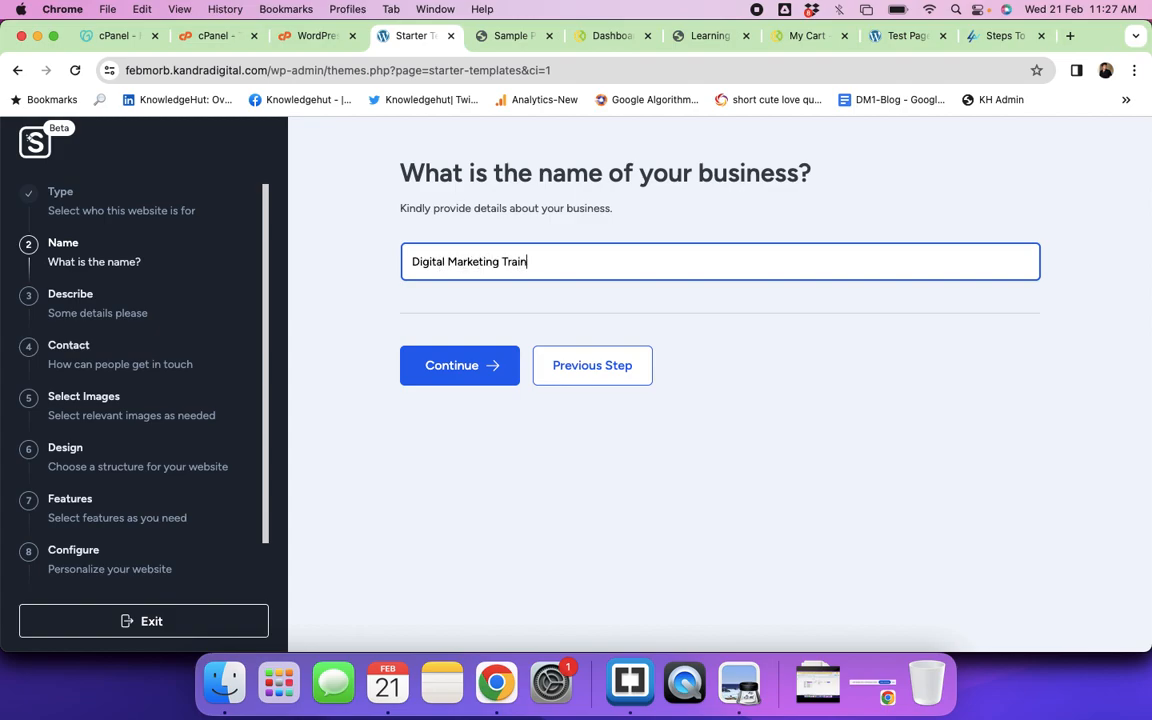
type("ings")
key("super+a")
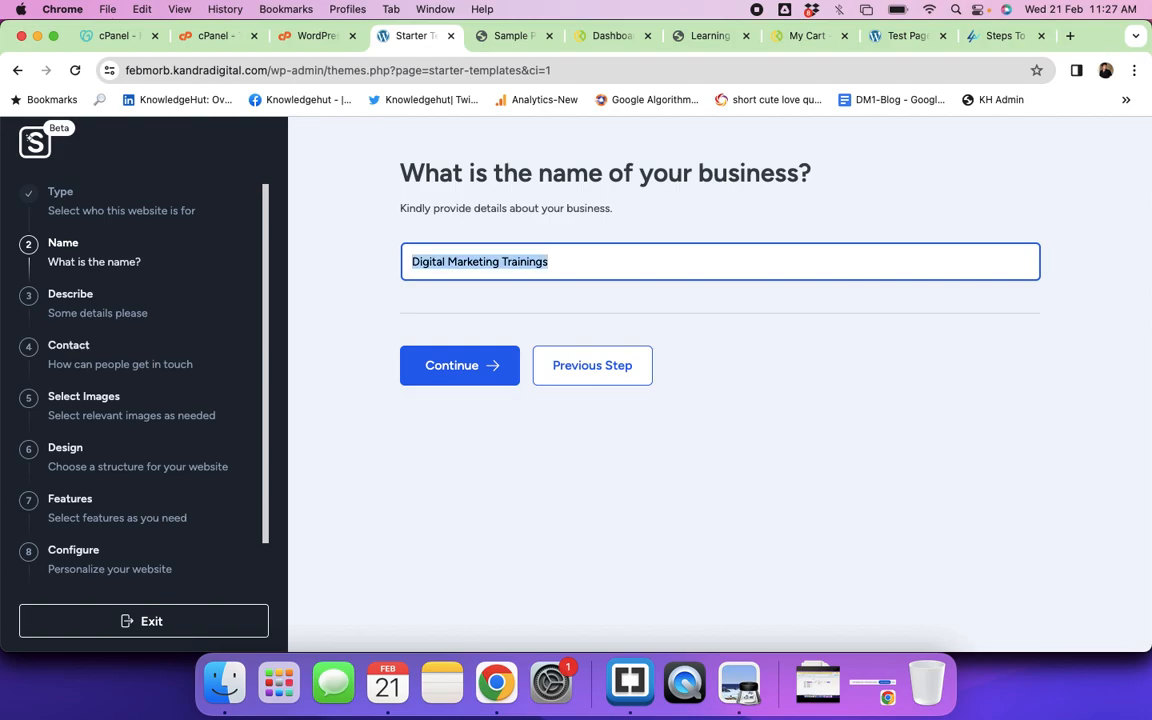
Step: Describe the Bangalore training institute (SEO, performance, social media, email, content marketing), improve it with AI, and continue
left_click(451, 364)
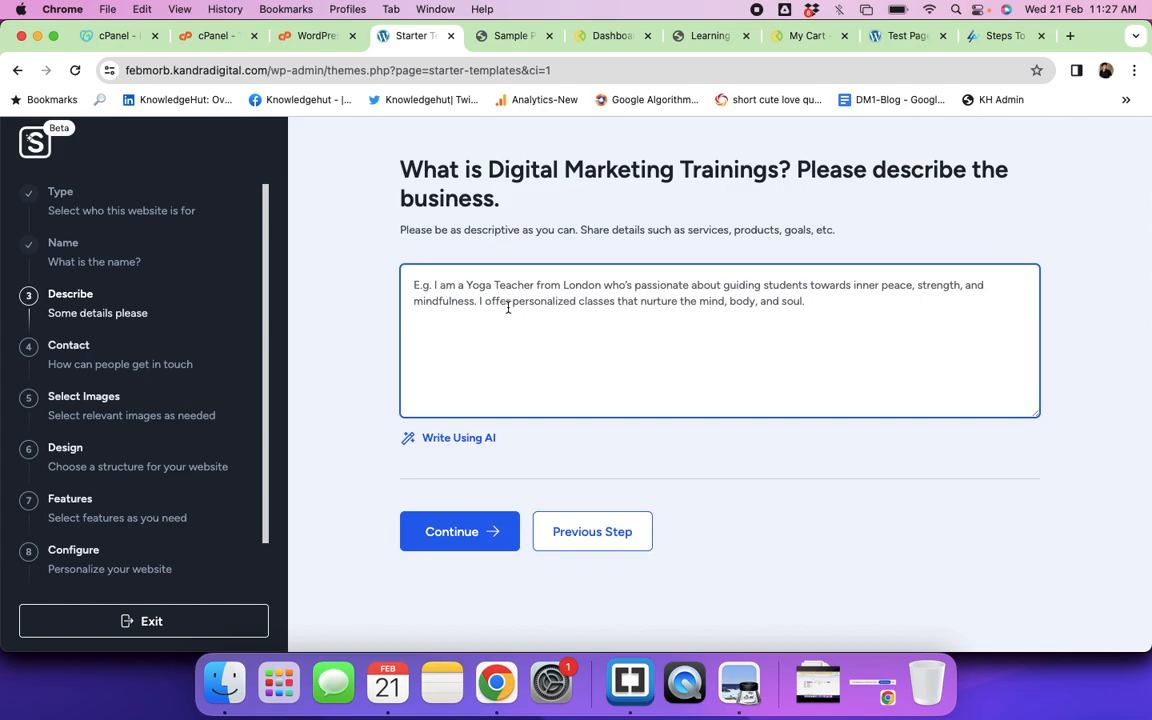
type("We are a d")
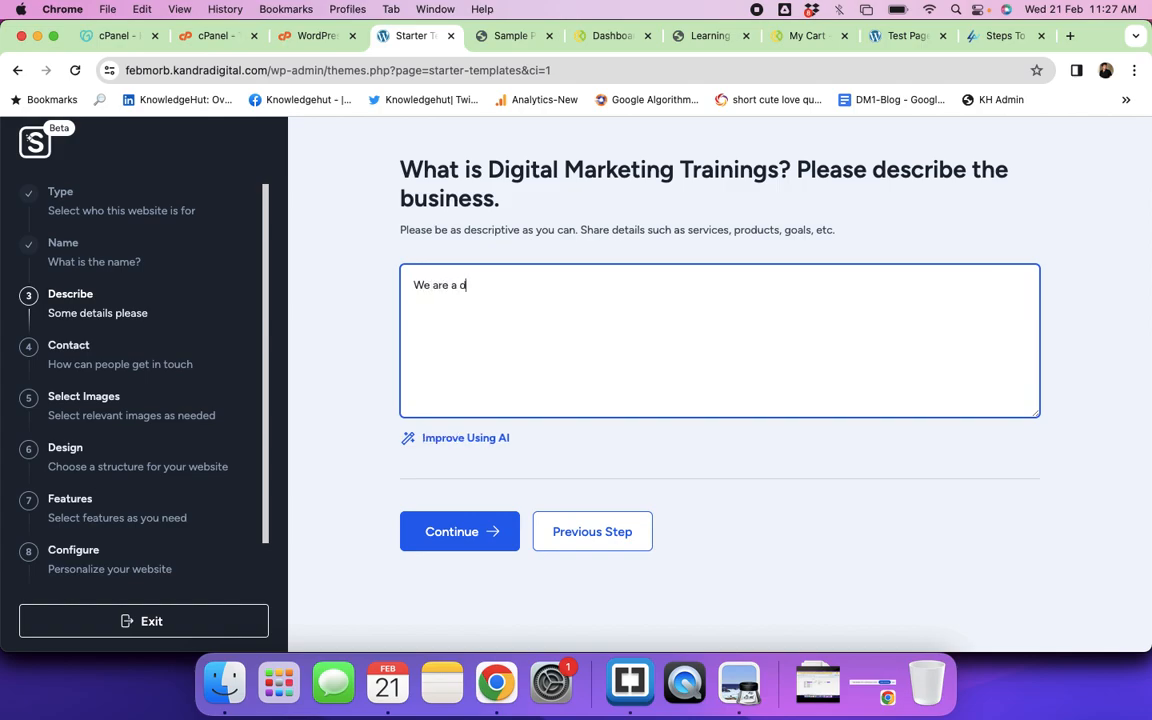
type("igital marketing rtraining ins")
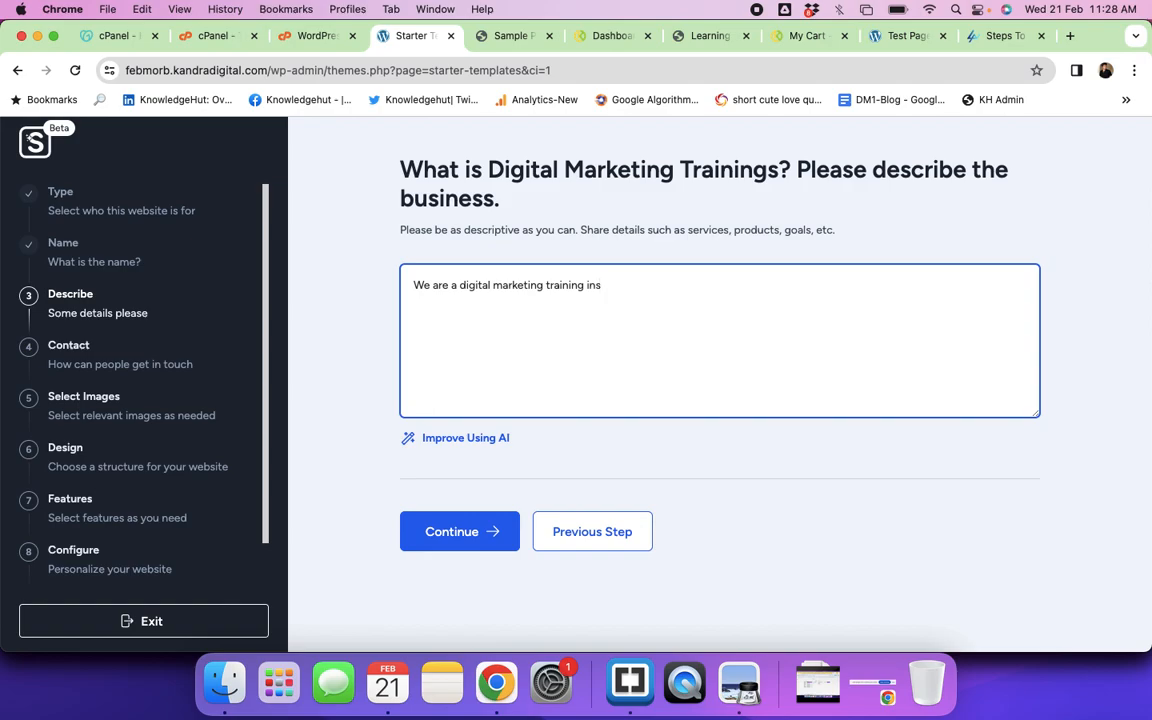
type("titute from Bangalore. We are on")
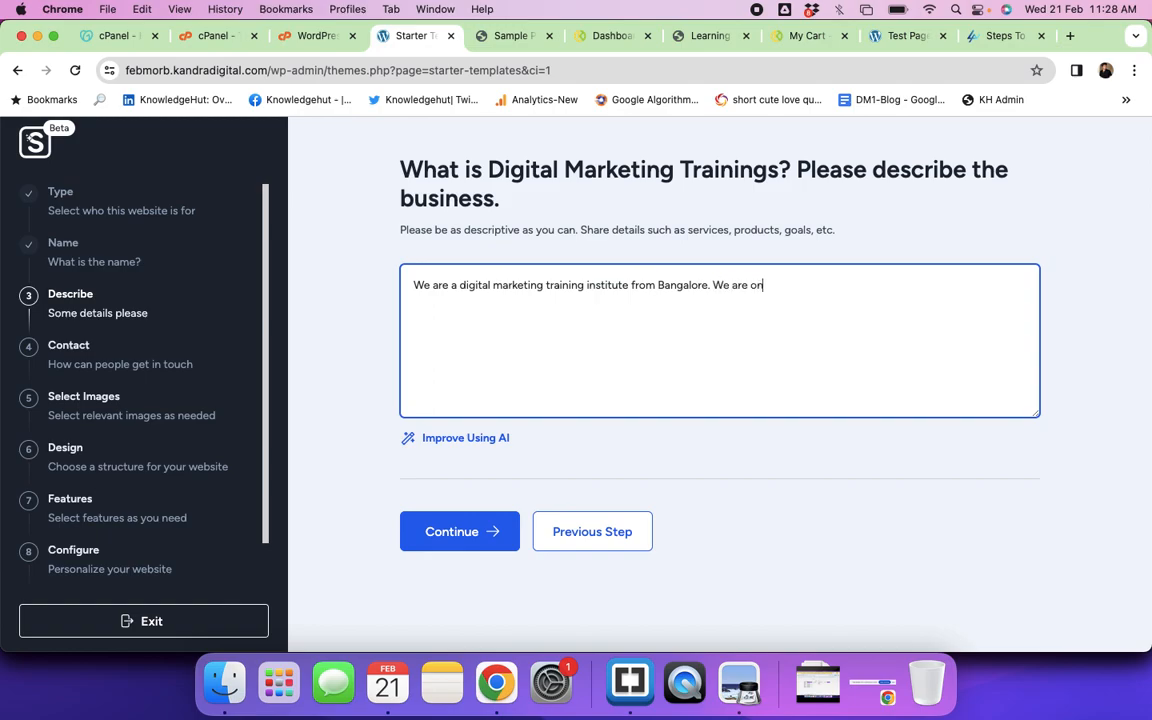
type("e of the leading and most")
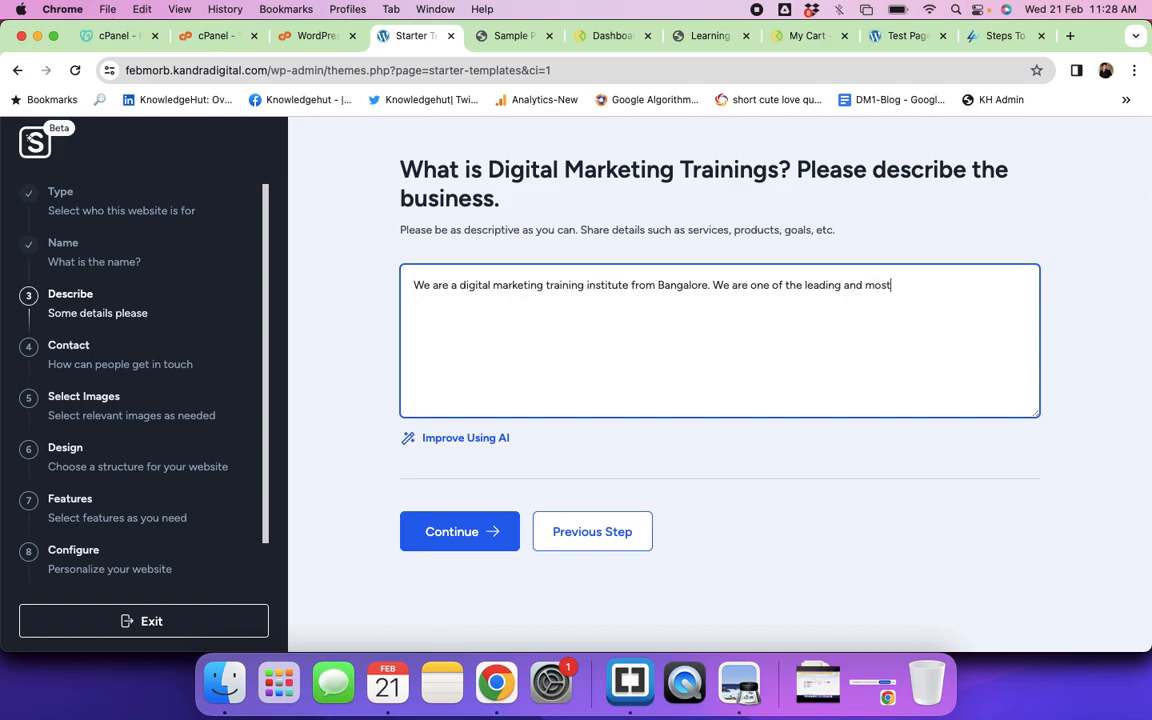
type(" preferred training institue in")
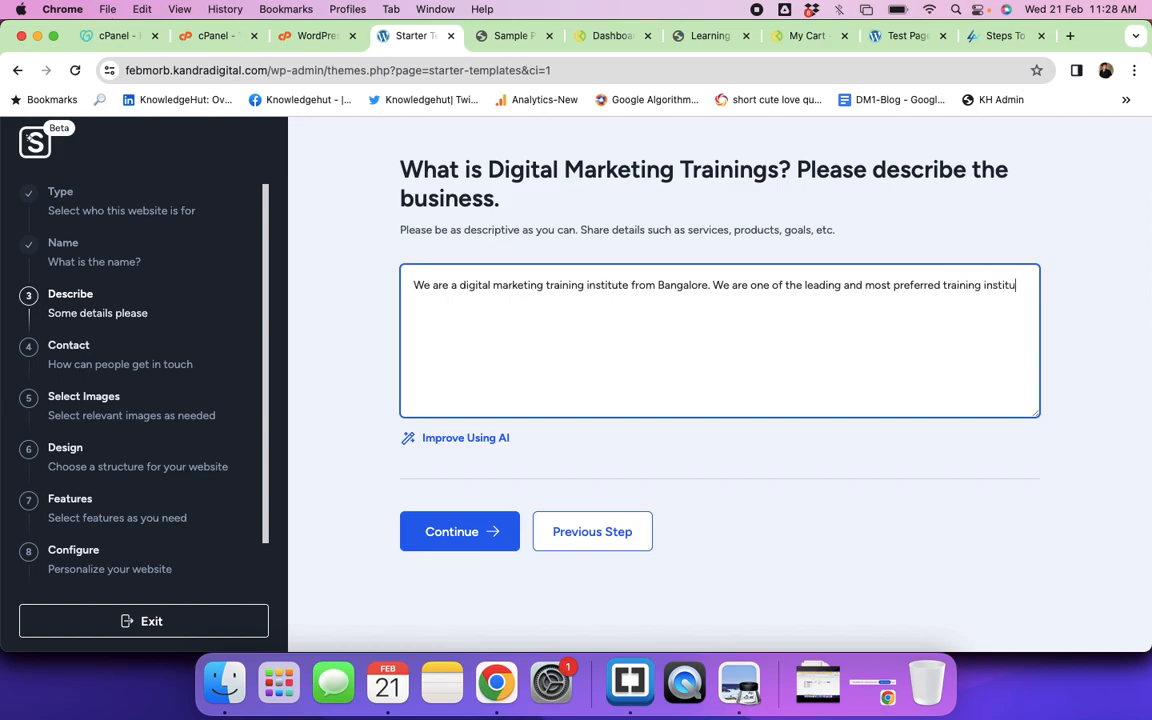
key("BackSpace")
key("BackSpace")
key("BackSpace")
key("BackSpace")
key("BackSpace")
key("BackSpace")
type("tute to learn the skills such as SEO")
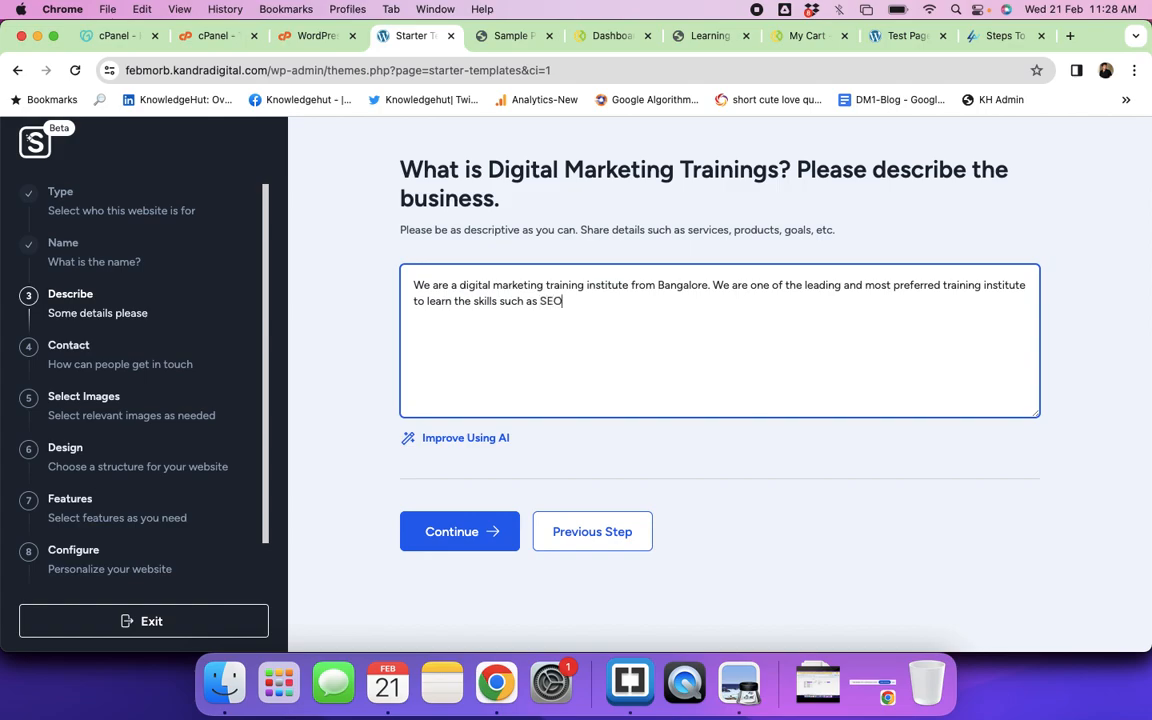
type("< Perfrm")
key("BackSpace")
type("ormance marketing")
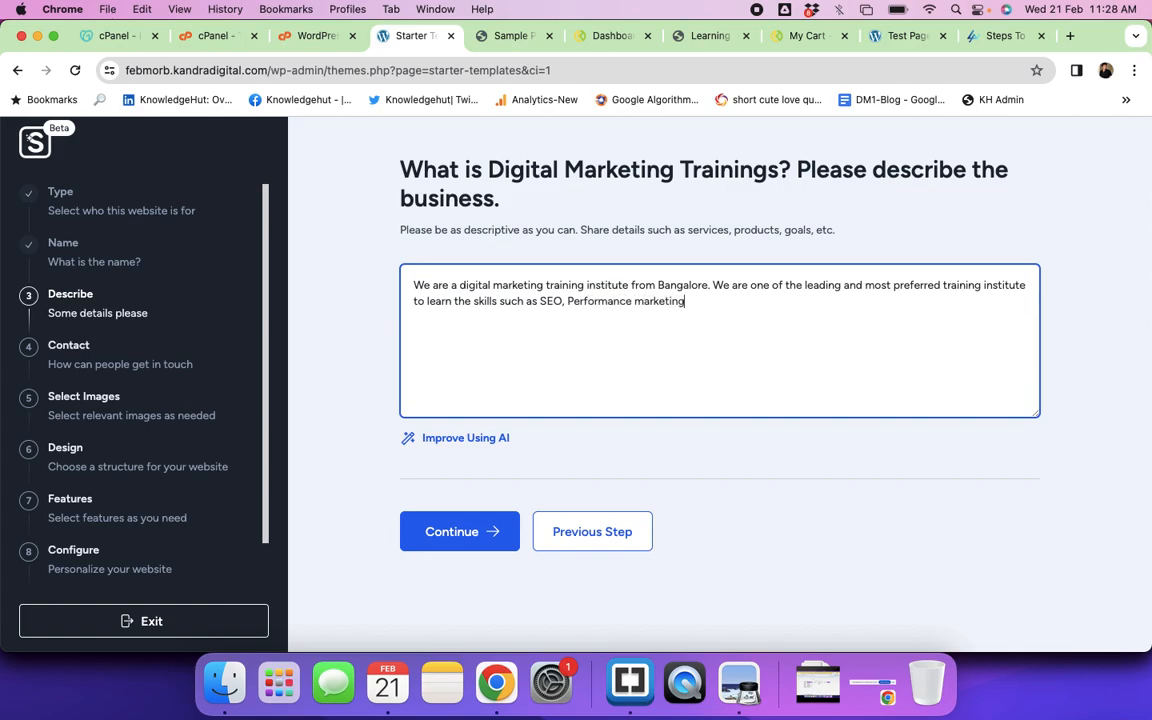
type(", Social media, Email marke")
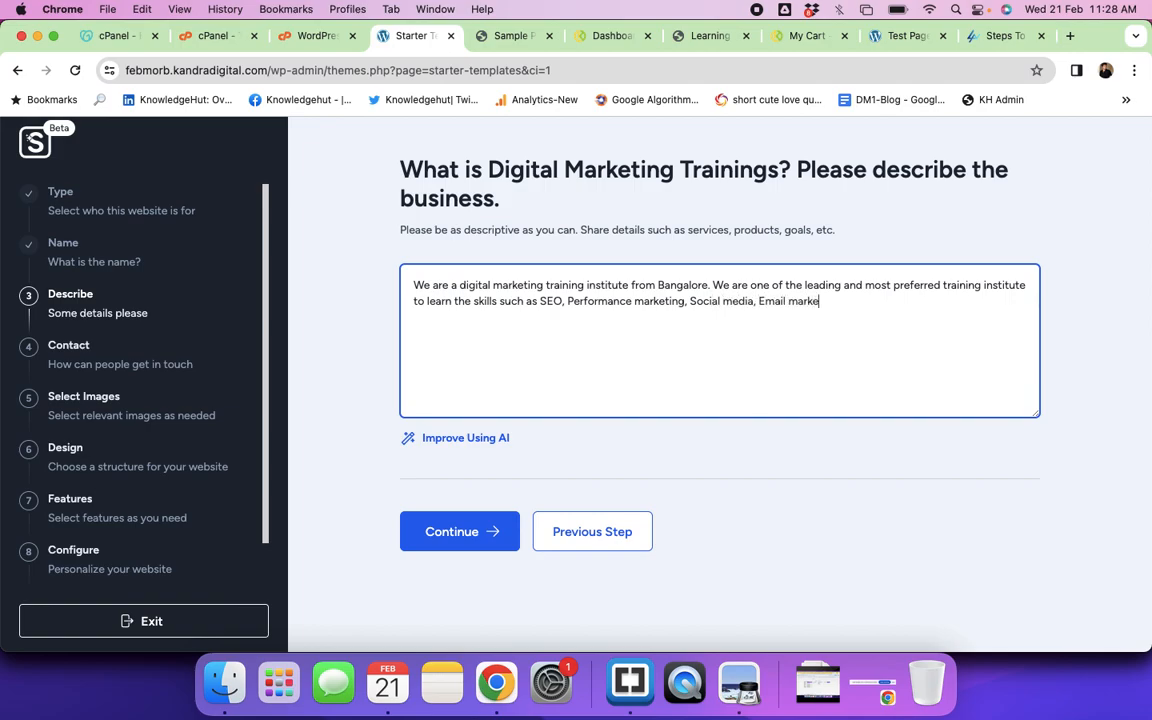
type("ting, content markeinga d")
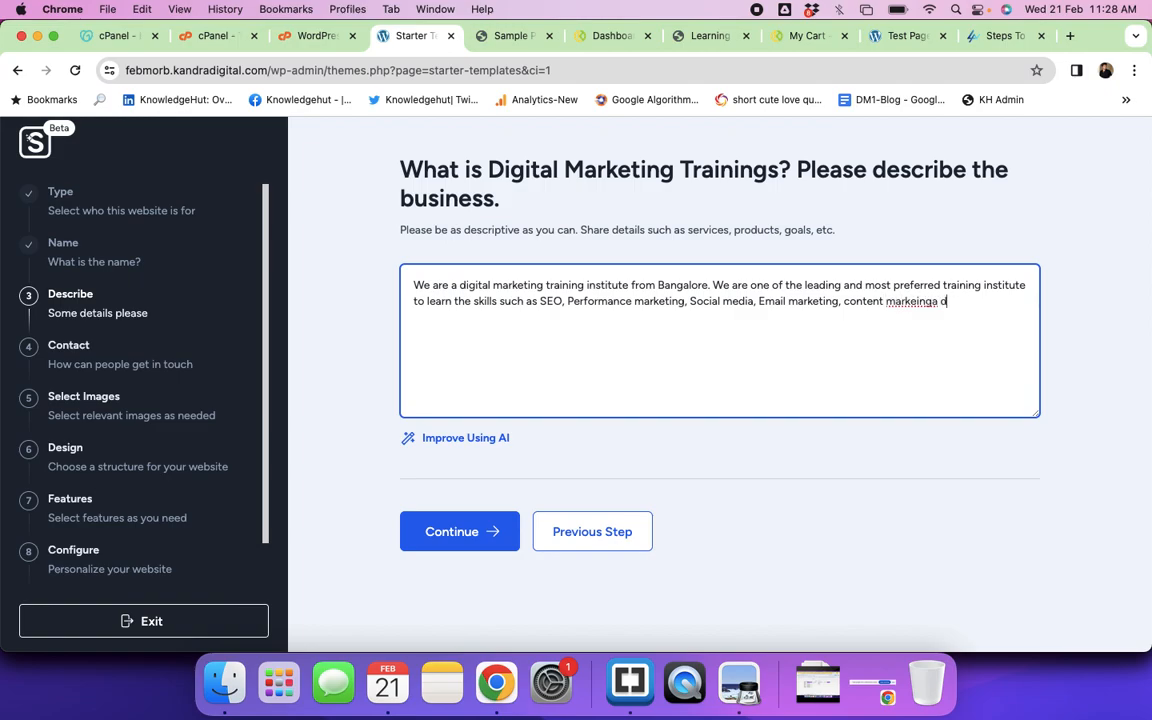
key("BackSpace")
key("BackSpace")
key("BackSpace")
key("BackSpace")
type("ng and many other chan")
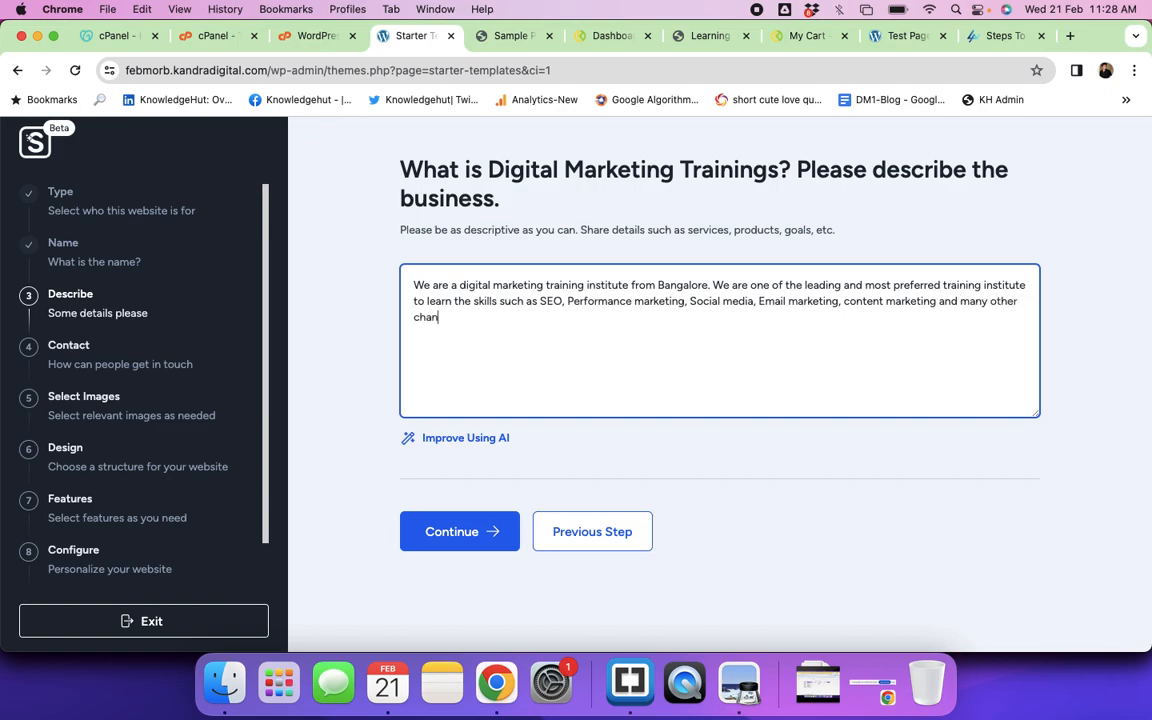
type("nel s of digital marketing.")
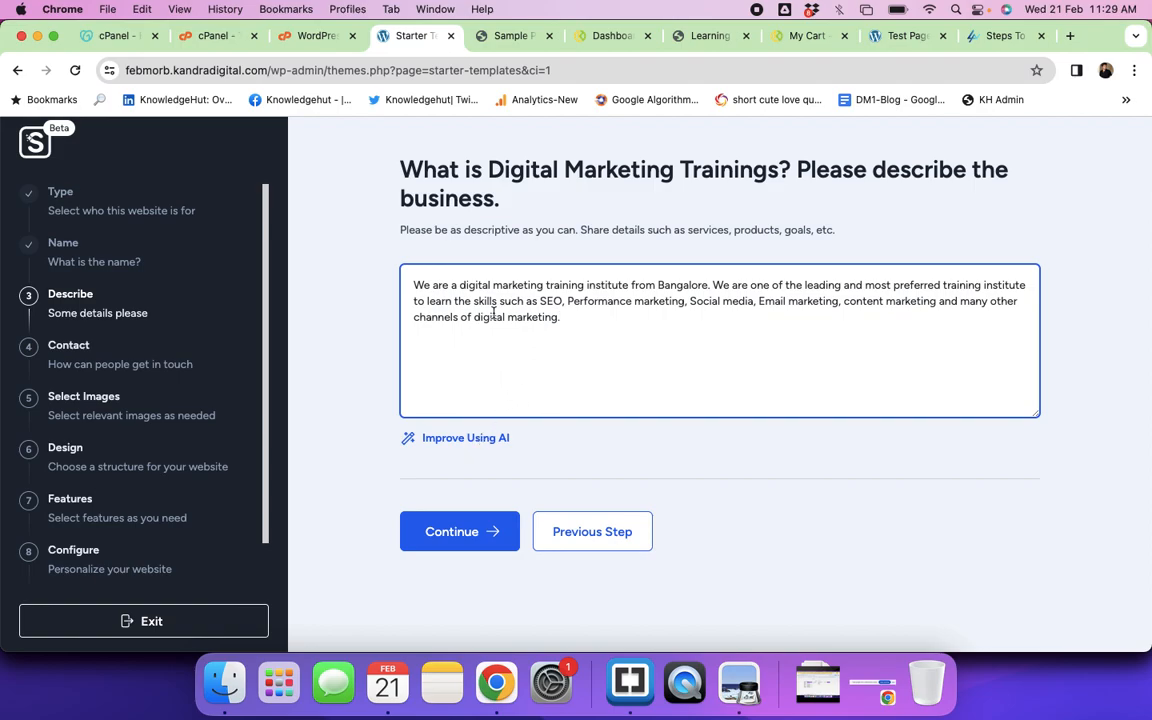
left_click(466, 440)
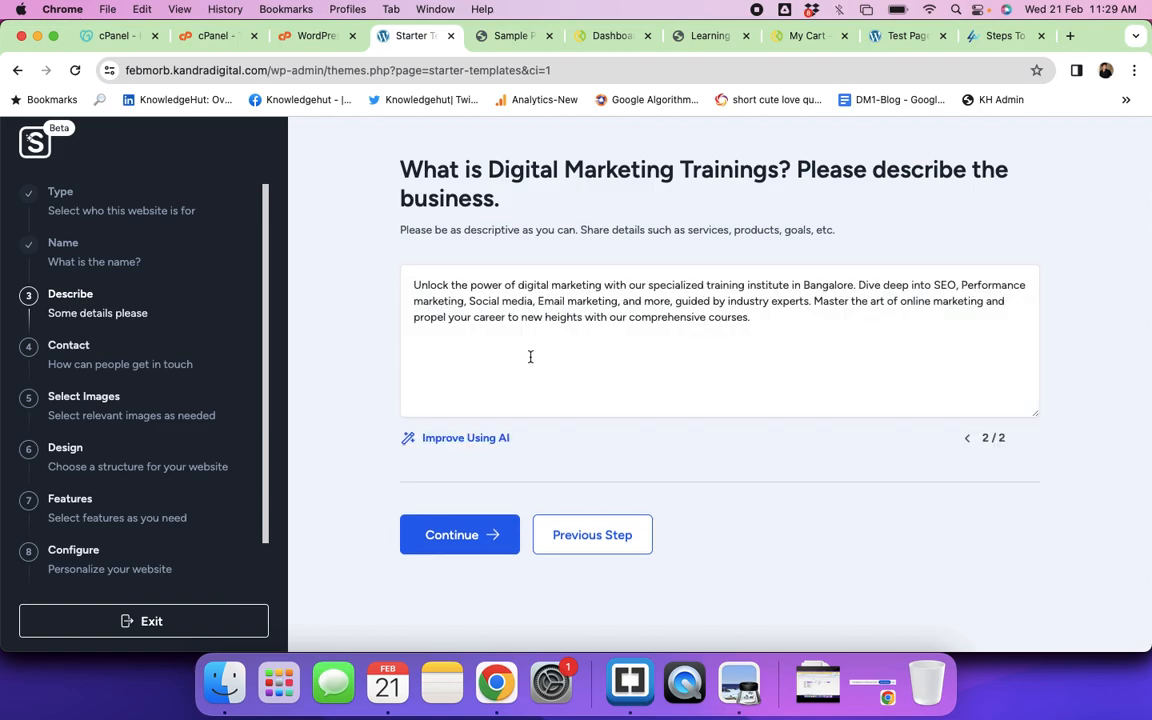
left_click(450, 536)
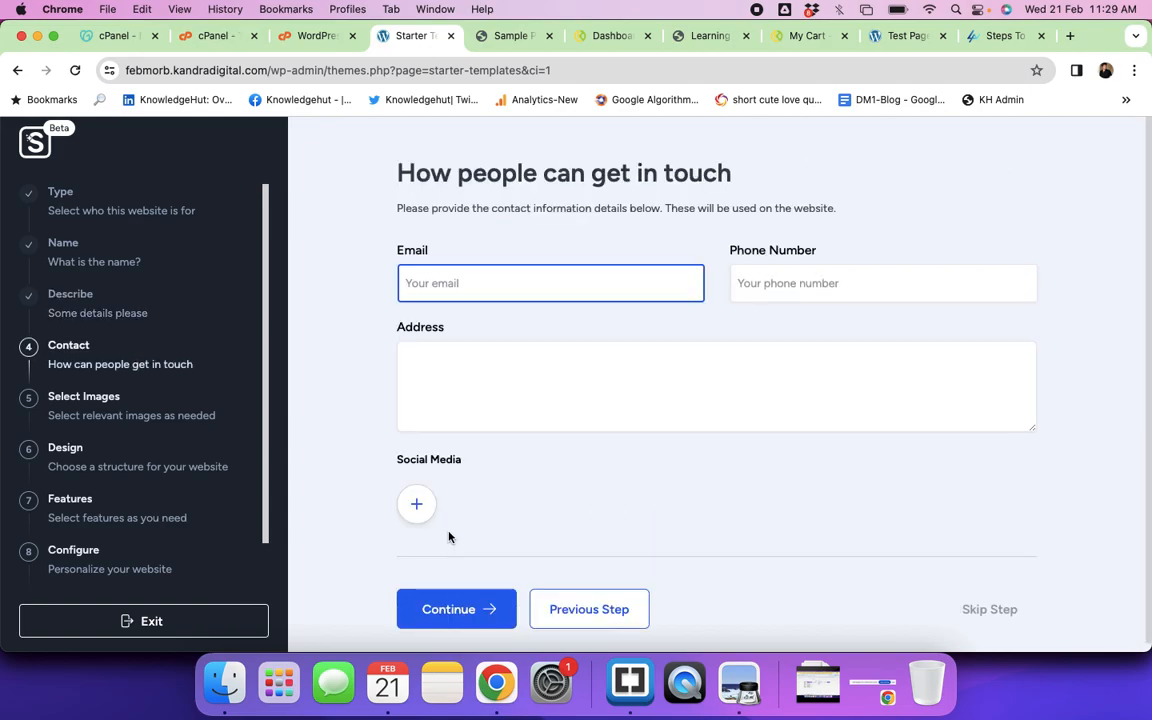
Step: Autofill the contact fields from saved details and replace the phone number with the business number
left_click(465, 282)
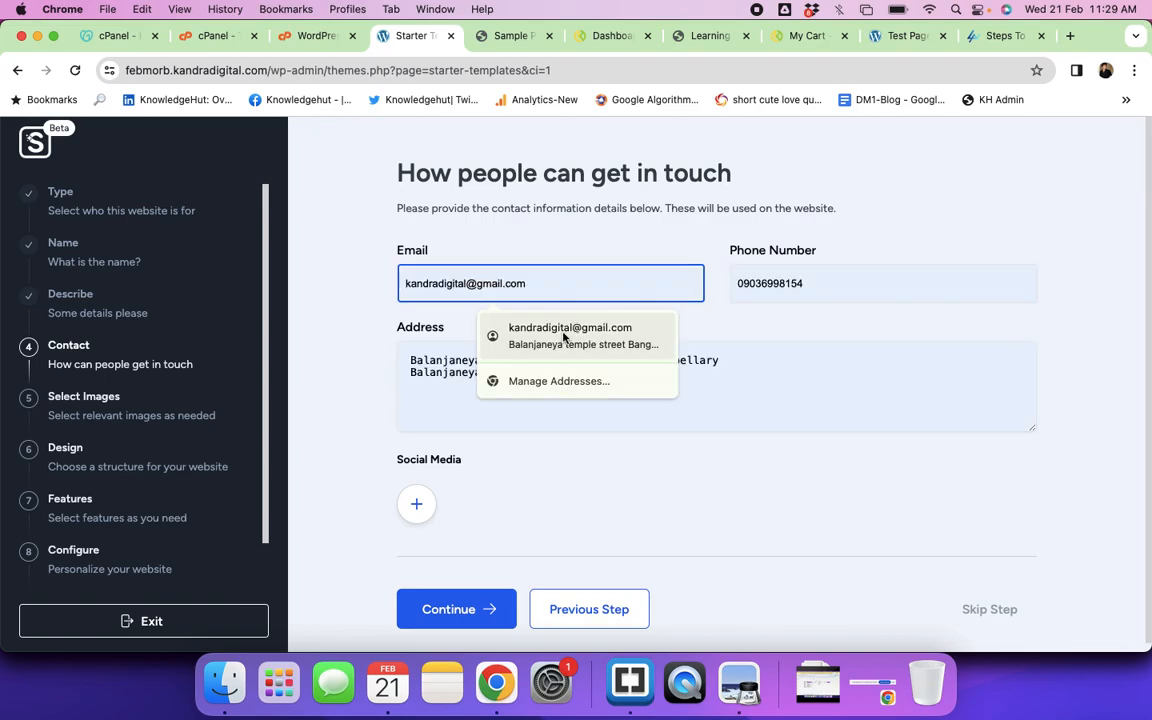
left_click(545, 336)
left_click(806, 281)
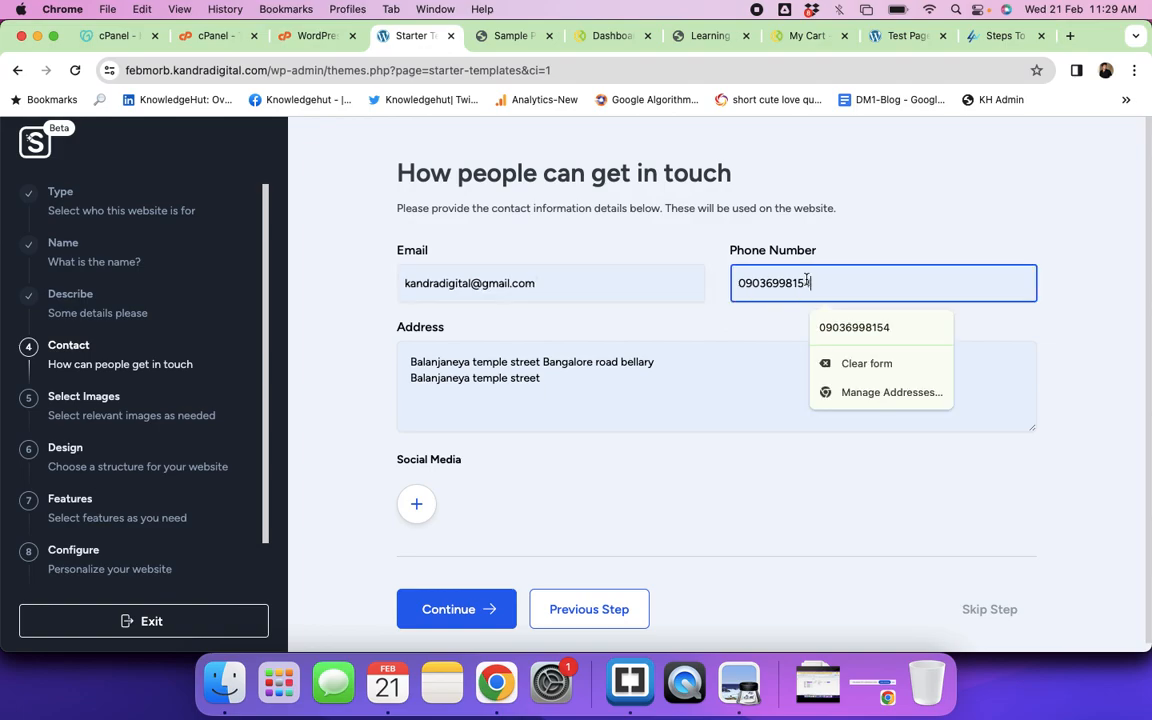
key("super+a")
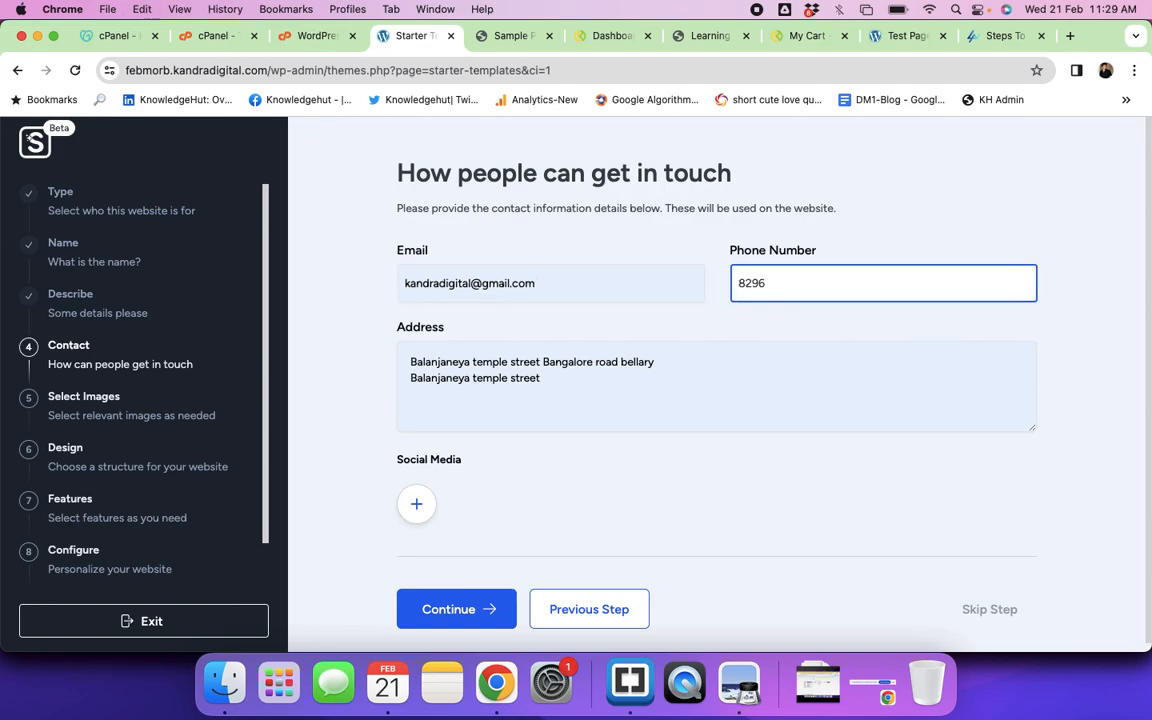
Step: Replace the e-mail field with the training business's e-mail address
key("shift+Tab")
type("ra")
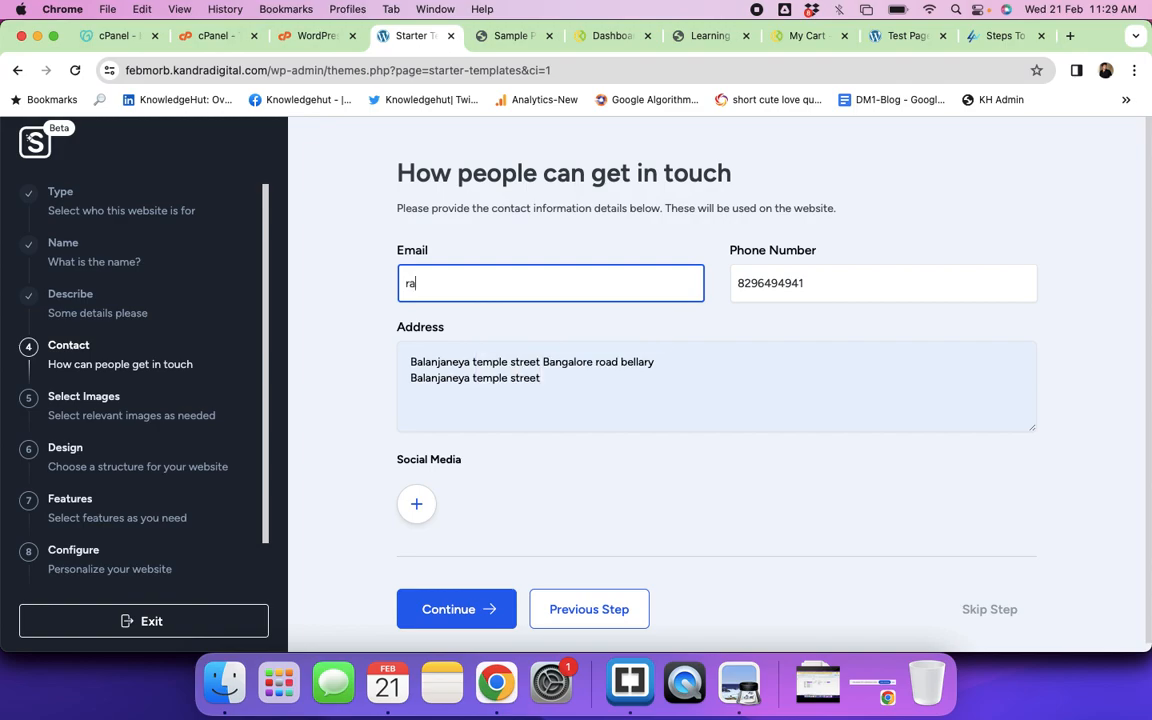
key("BackSpace")
key("BackSpace")
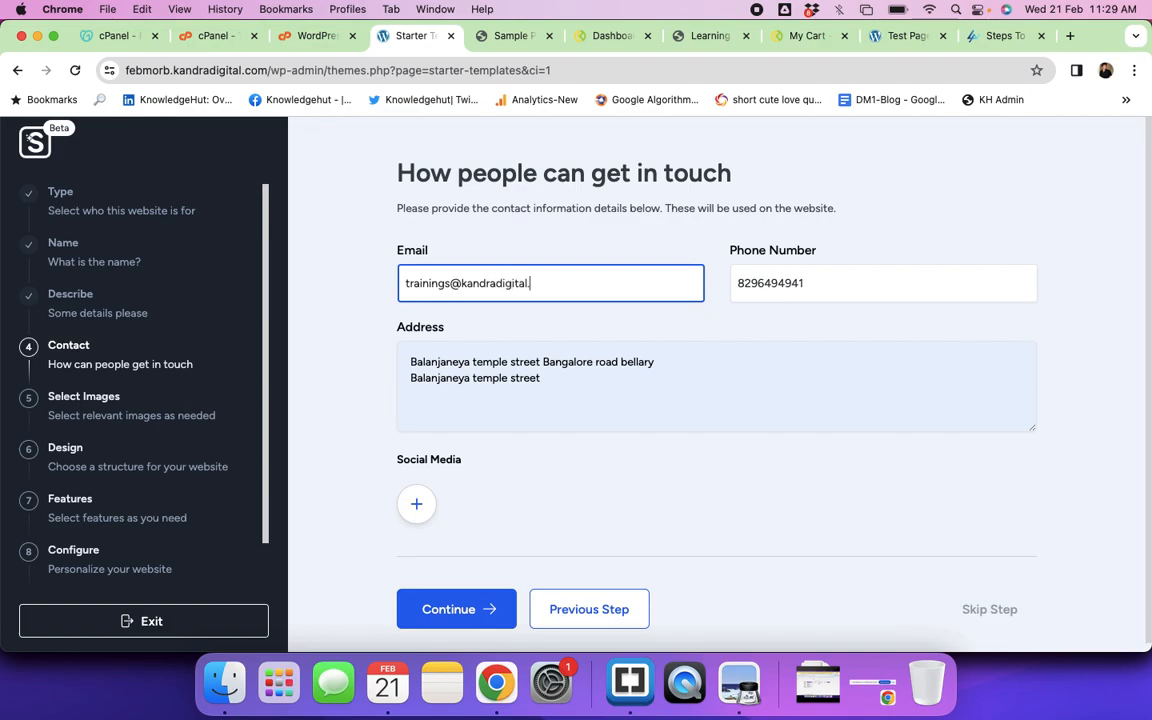
Step: Replace the address with the business's full street address, then submit the contact details
left_click(483, 378)
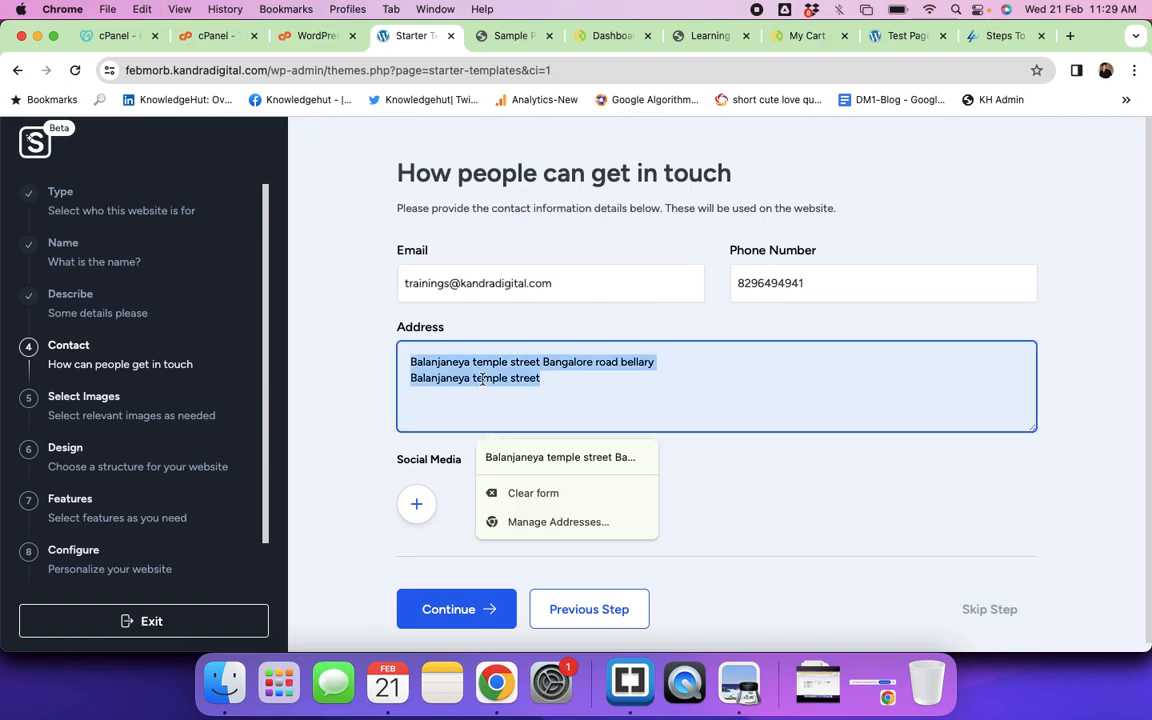
key("BackSpace")
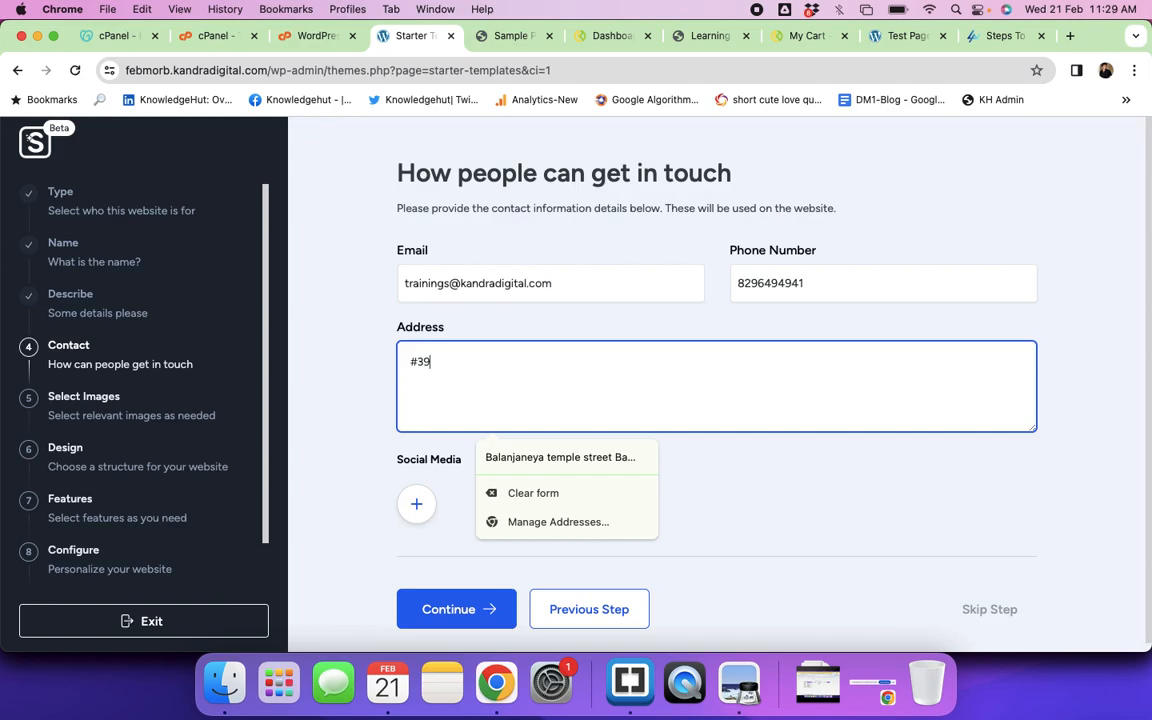
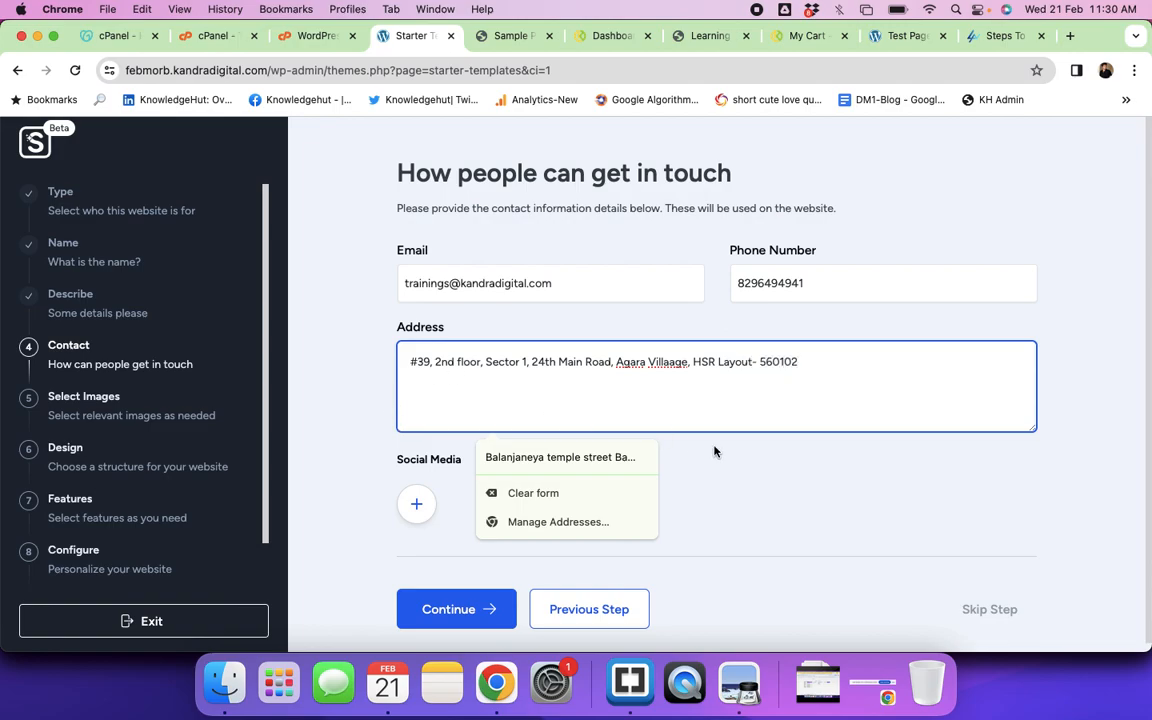
left_click(714, 451)
scroll(714, 451, "down", 1)
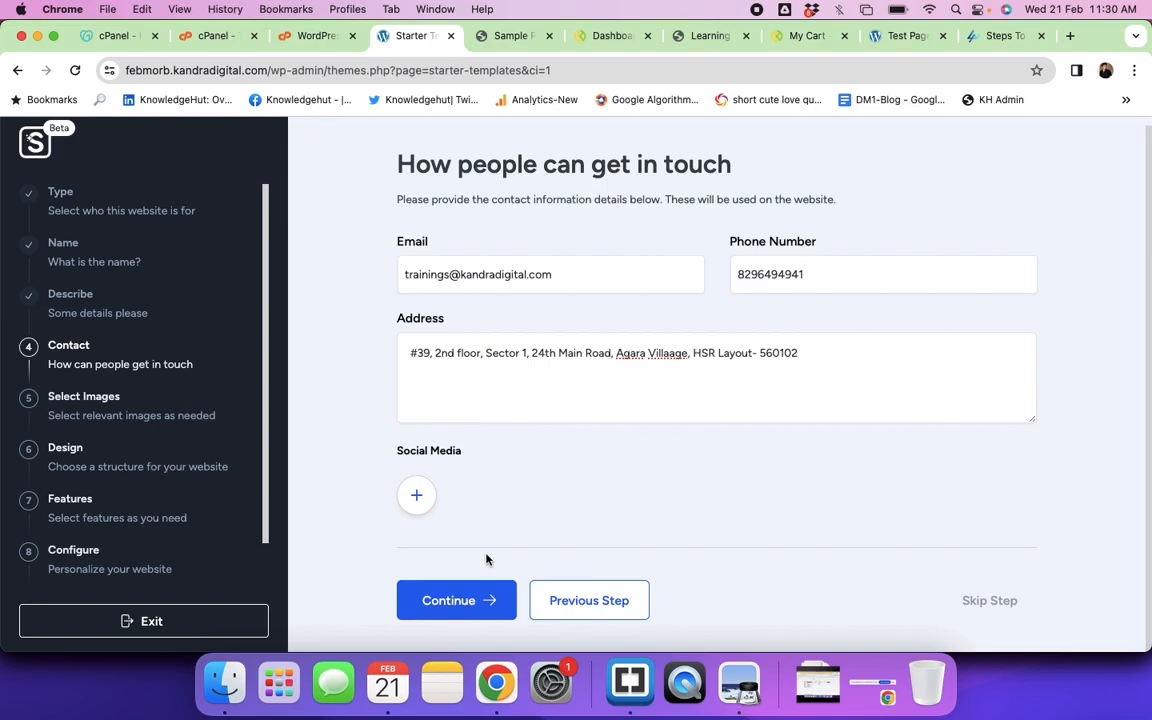
left_click(455, 601)
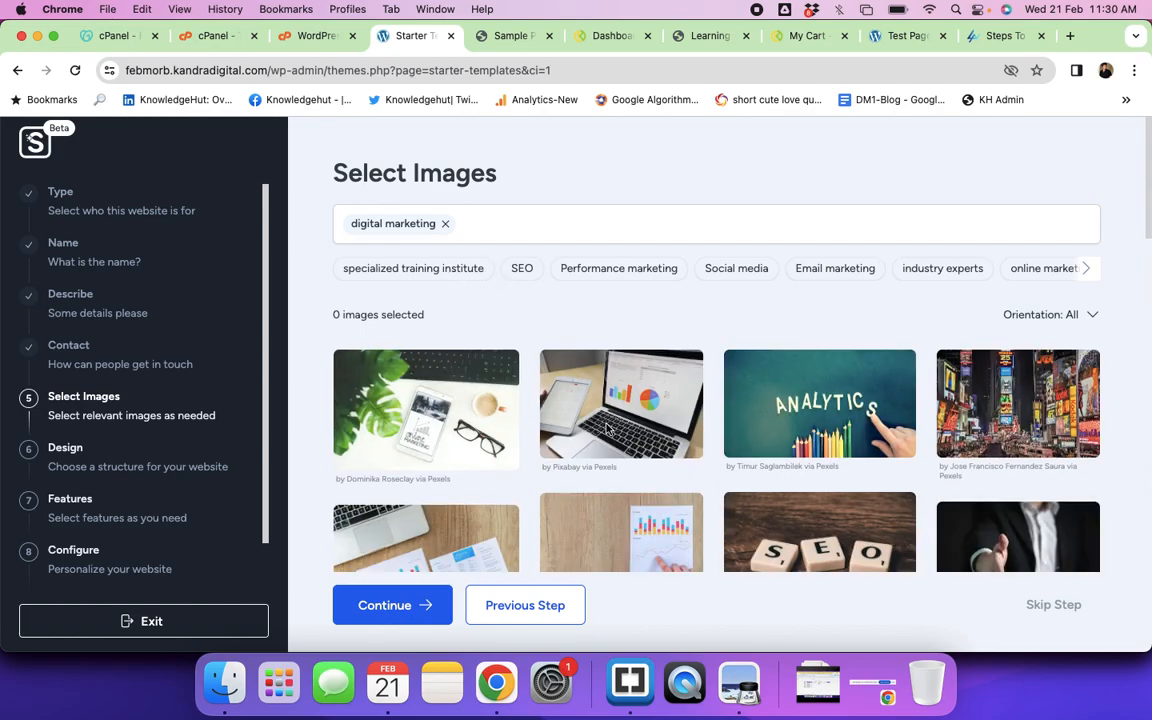
Step: Select seven initial photos: whiteboard meeting, Social Media, MARKETING and SEO lettering, desk and laptop shots
scroll(545, 381, "down", 5)
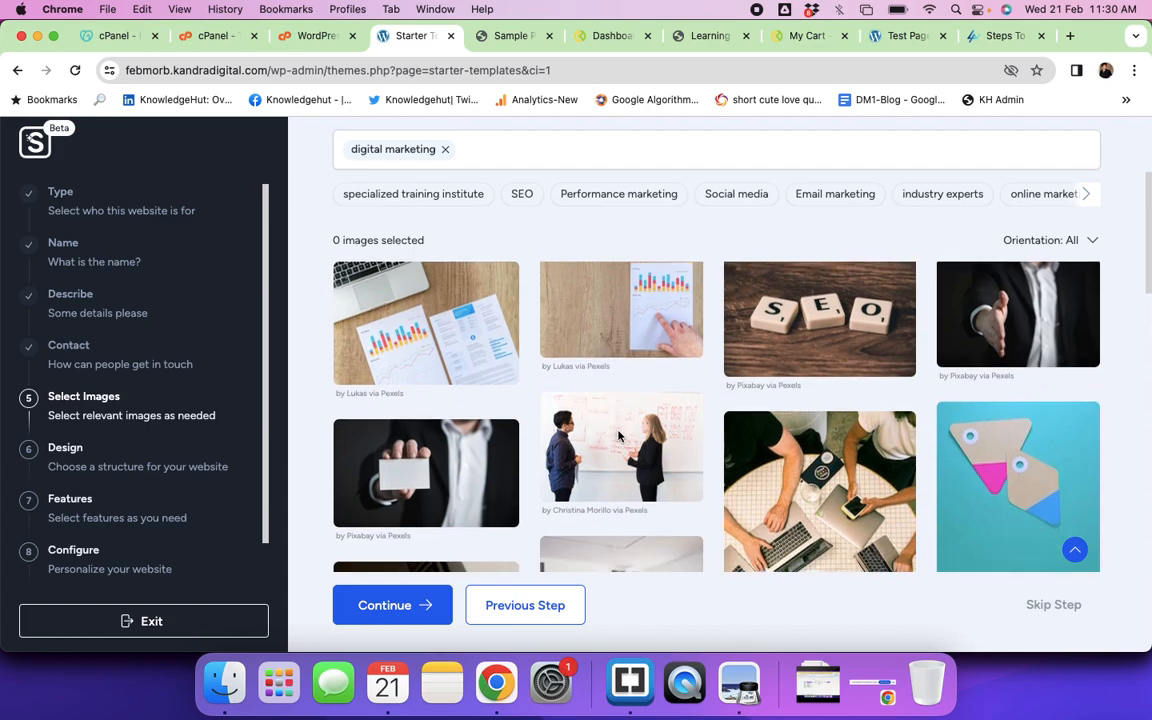
left_click(618, 435)
scroll(790, 373, "down", 3)
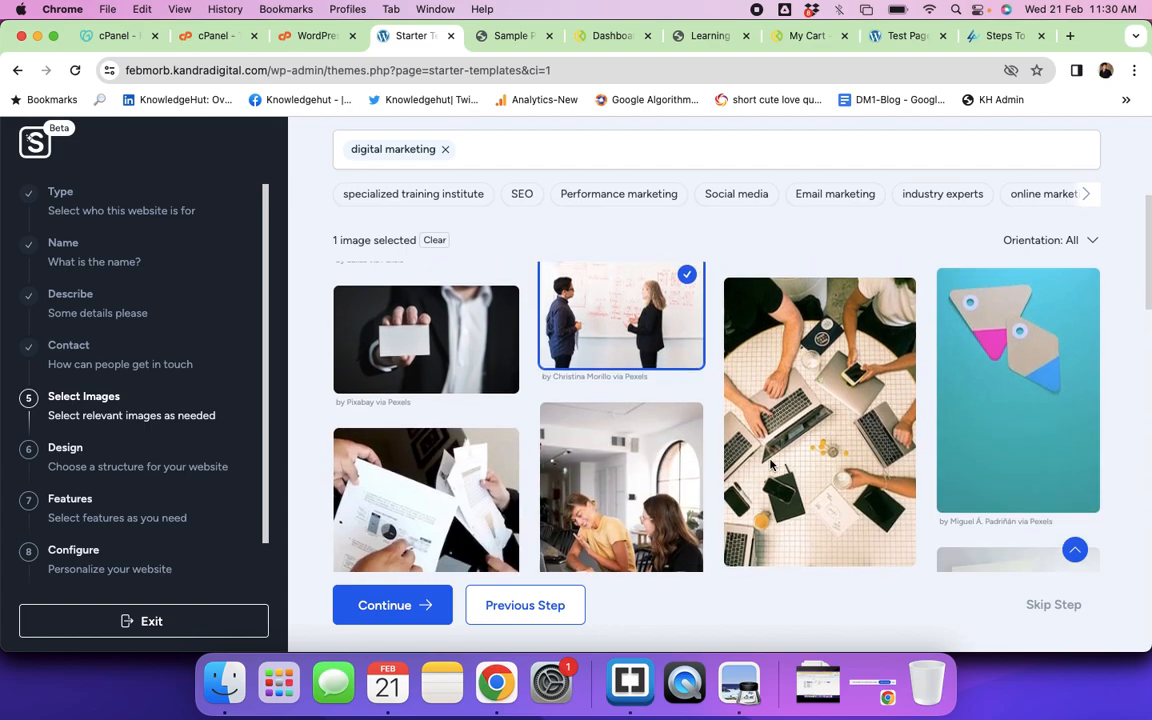
scroll(563, 453, "down", 4)
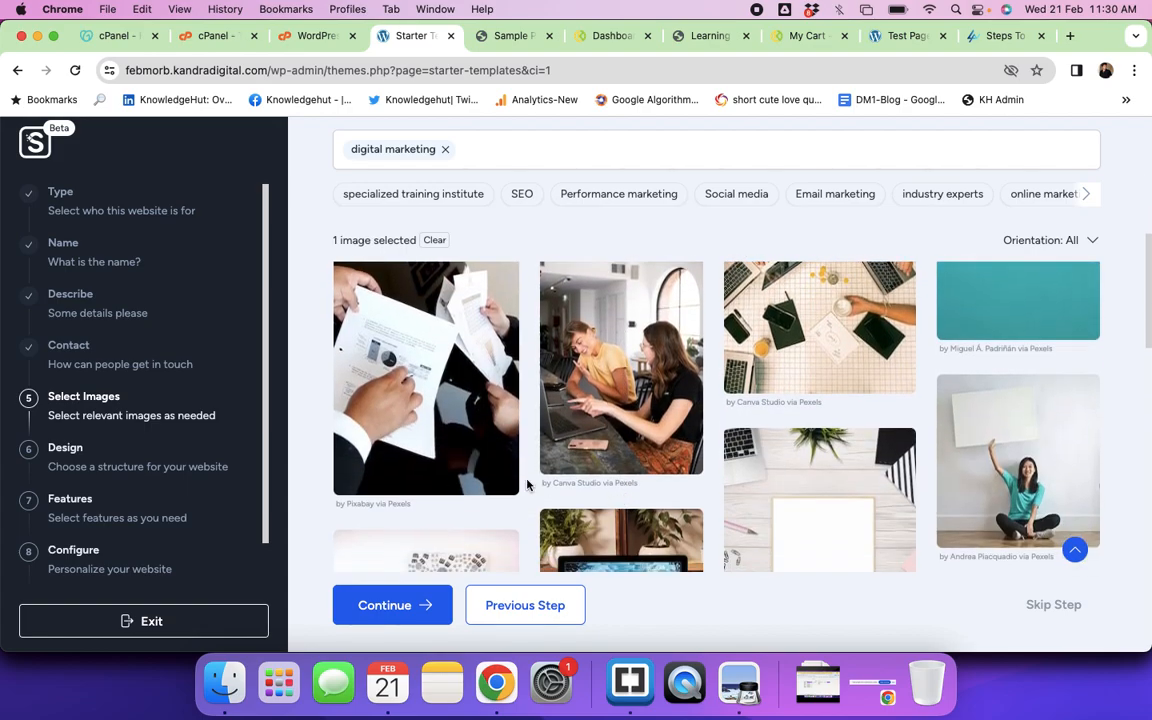
scroll(572, 480, "down", 6)
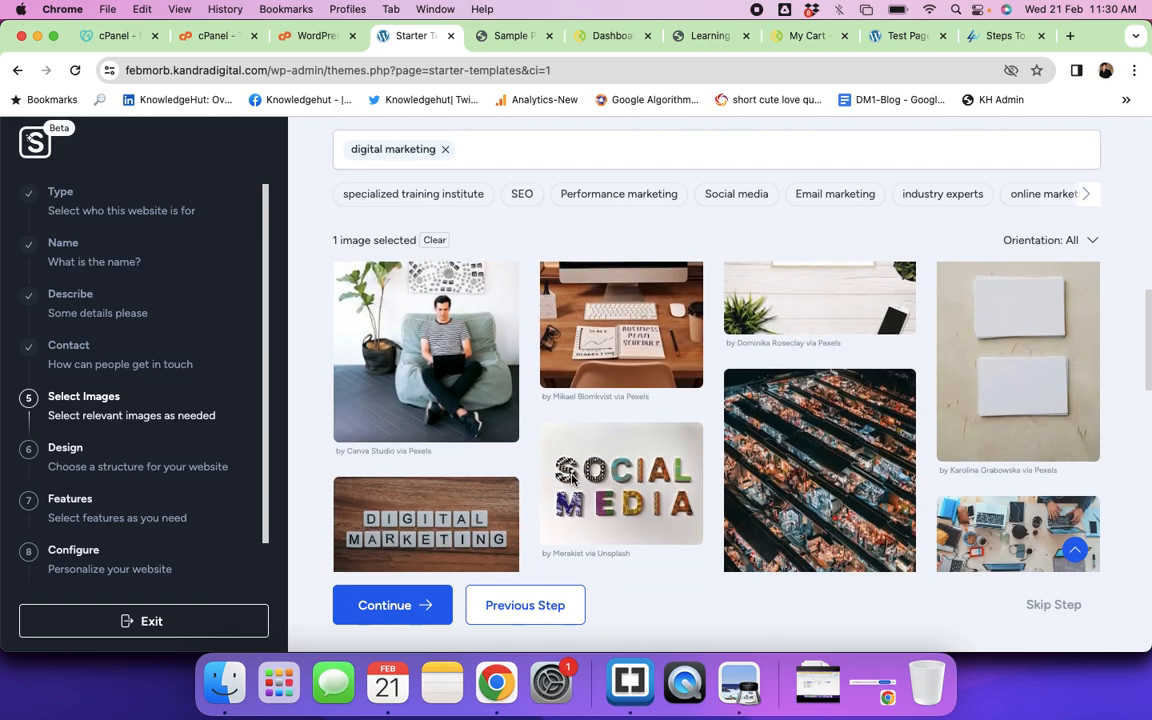
scroll(572, 480, "down", 2)
left_click(545, 313)
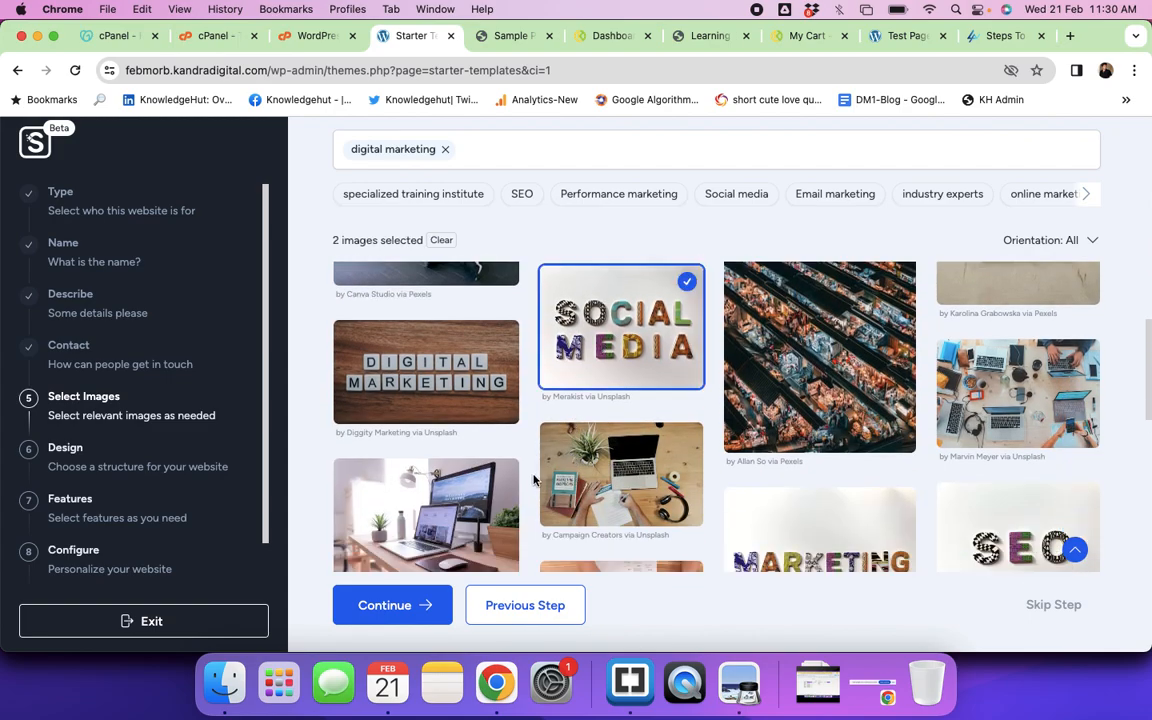
scroll(470, 503, "down", 3)
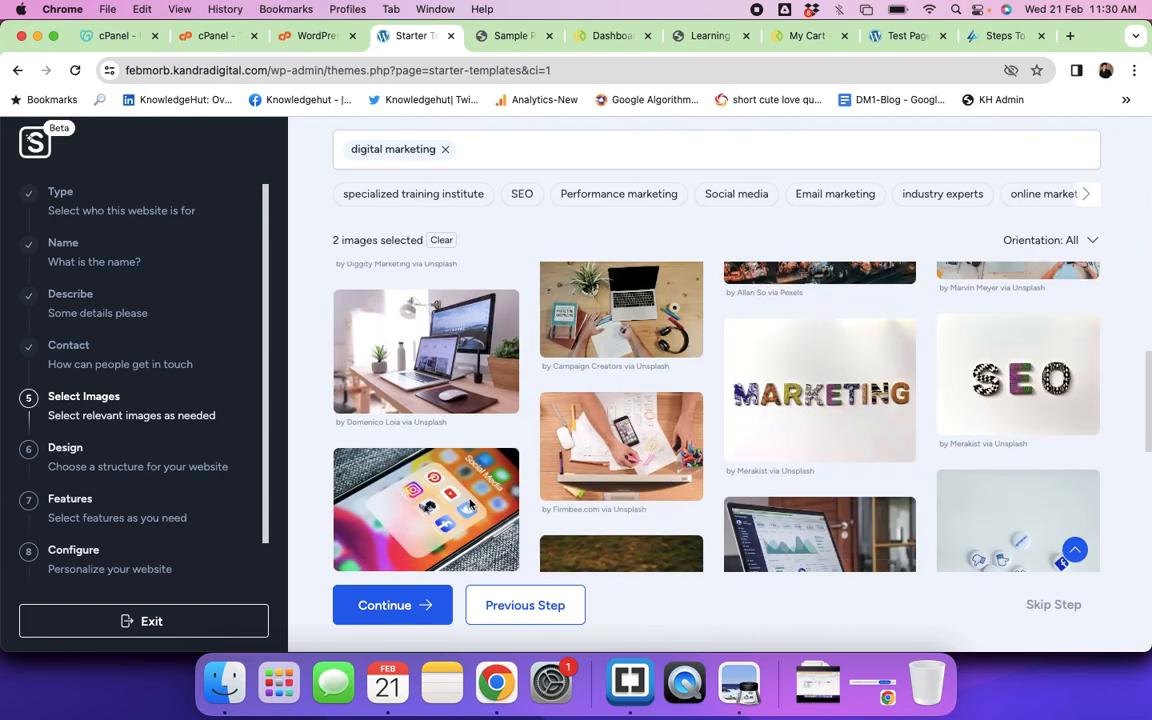
left_click(615, 333)
left_click(748, 342)
left_click(1010, 360)
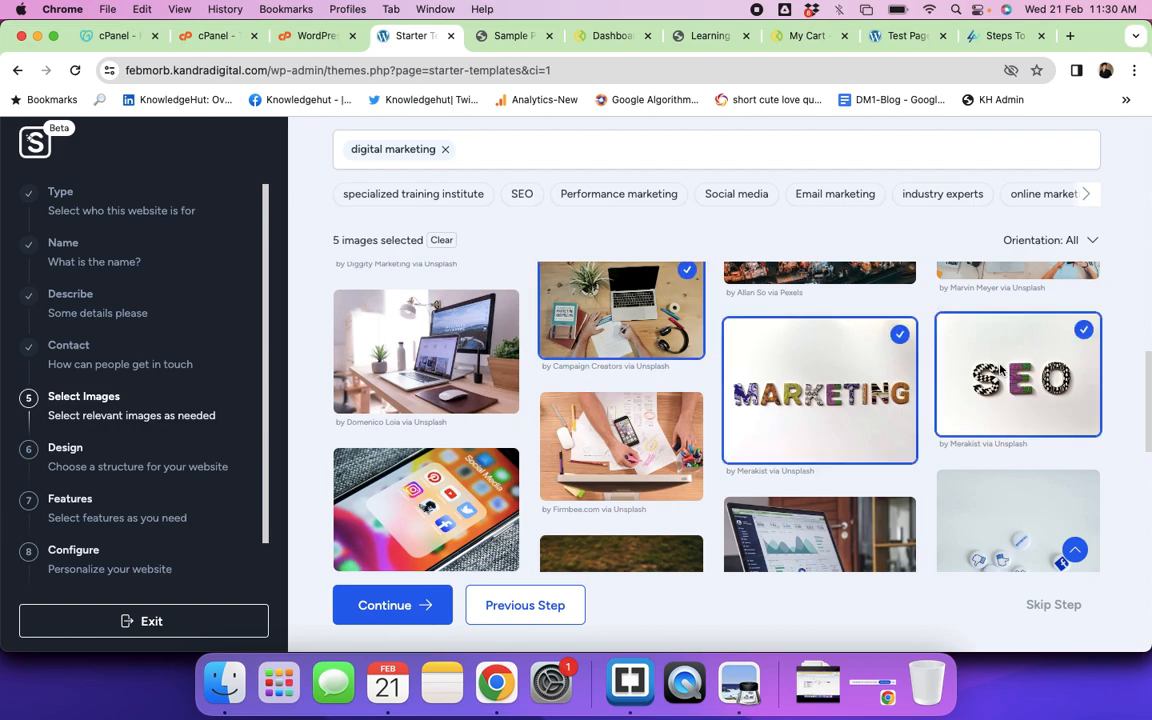
scroll(800, 481, "up", 1)
scroll(800, 481, "down", 5)
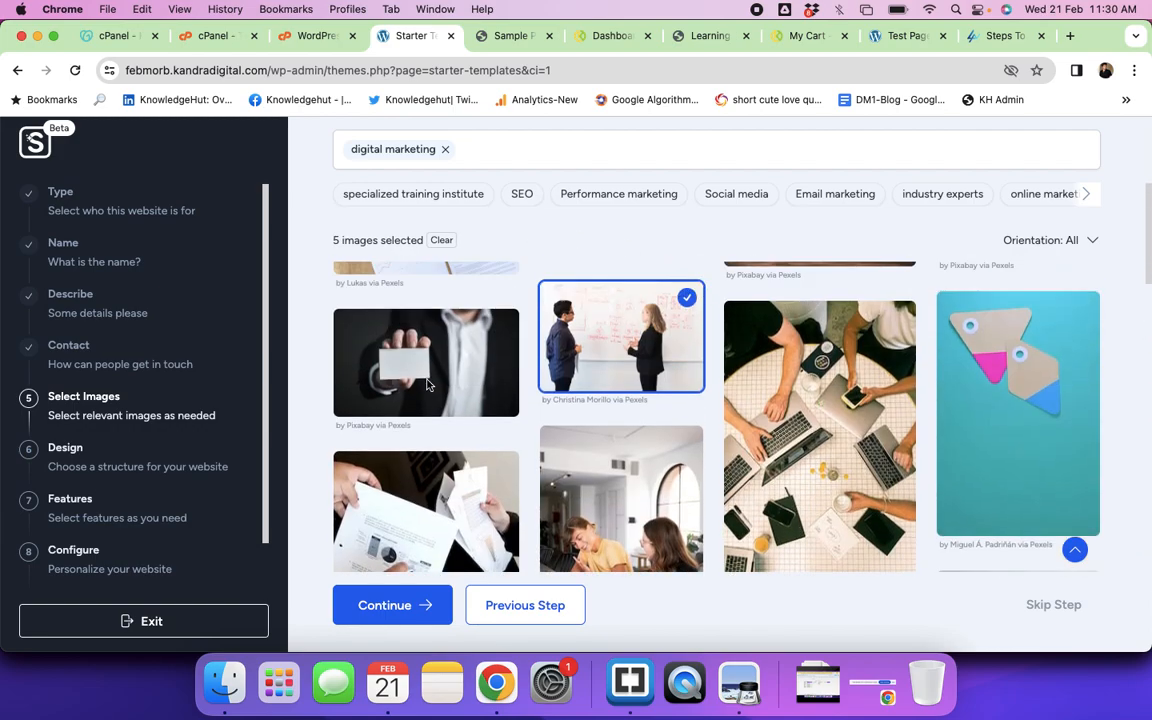
scroll(427, 385, "up", 5)
left_click(426, 390)
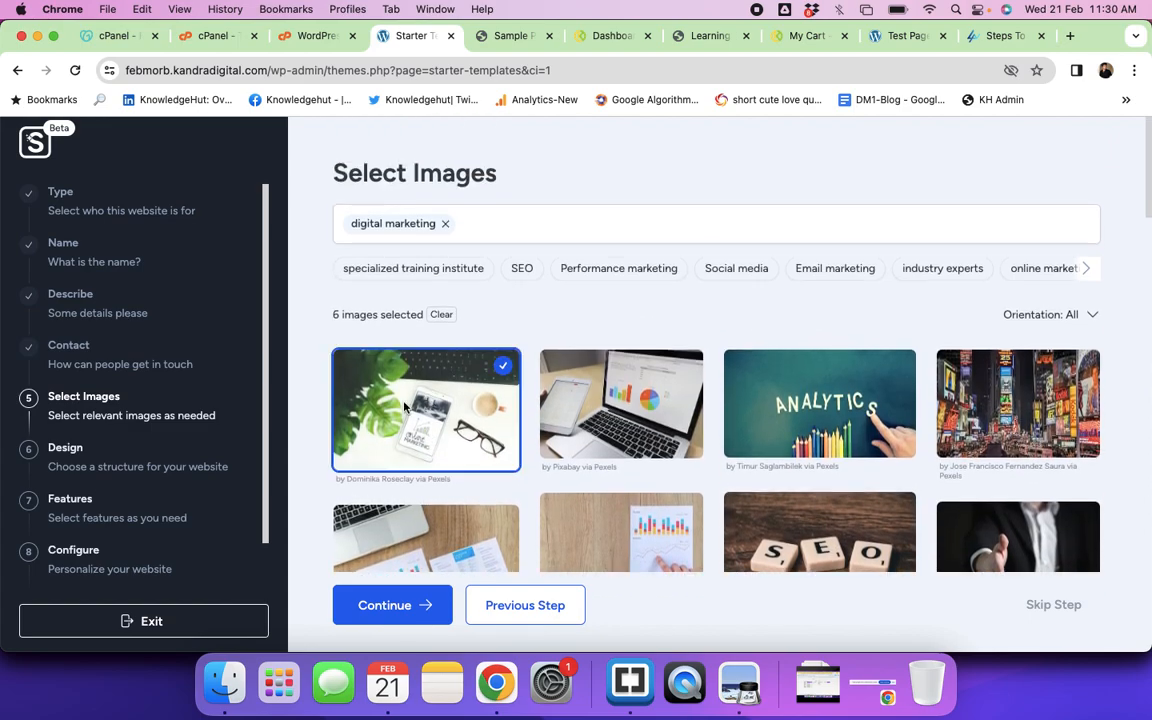
left_click(573, 404)
Step: Add four SEO photos: Google laptop, woman by window, woman typing, and Adwords tiles
left_click(522, 268)
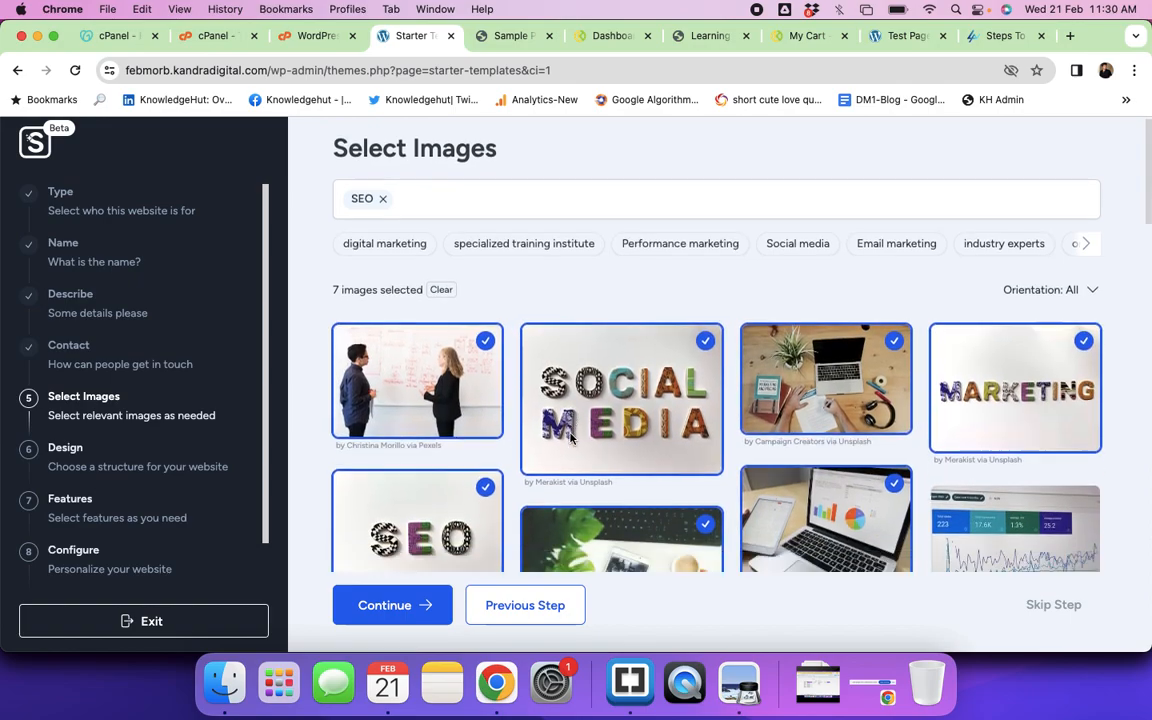
scroll(570, 438, "down", 2)
scroll(570, 438, "down", 5)
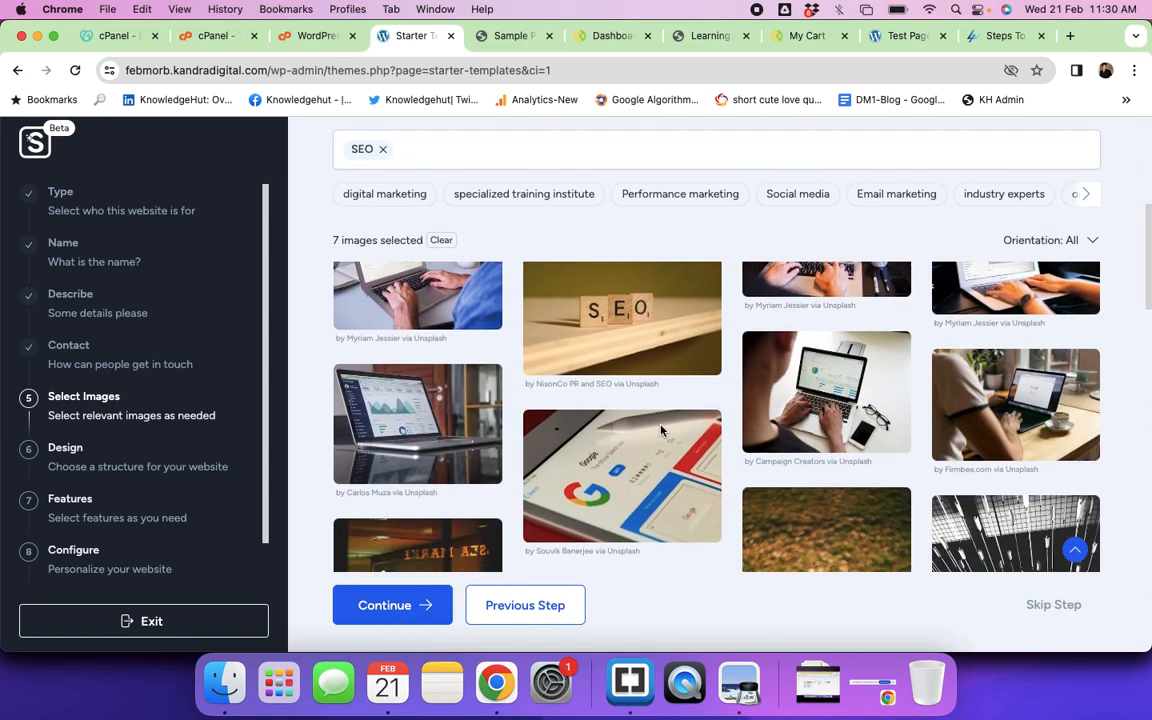
left_click(631, 437)
scroll(631, 437, "down", 8)
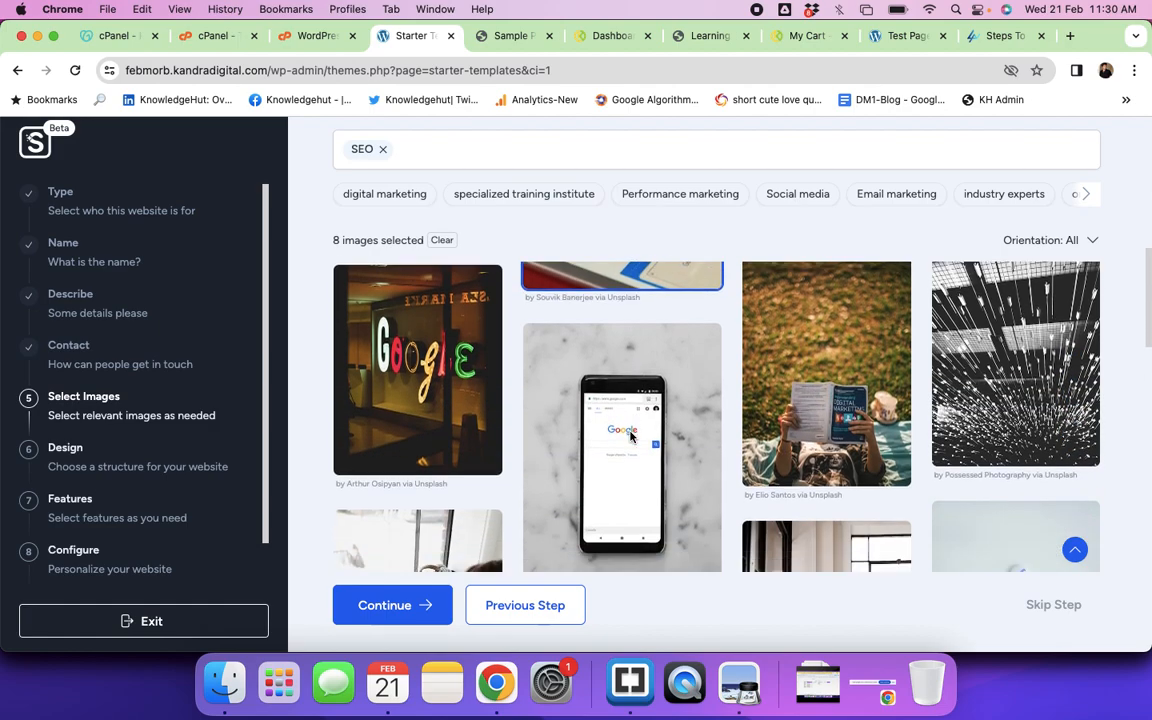
left_click(777, 390)
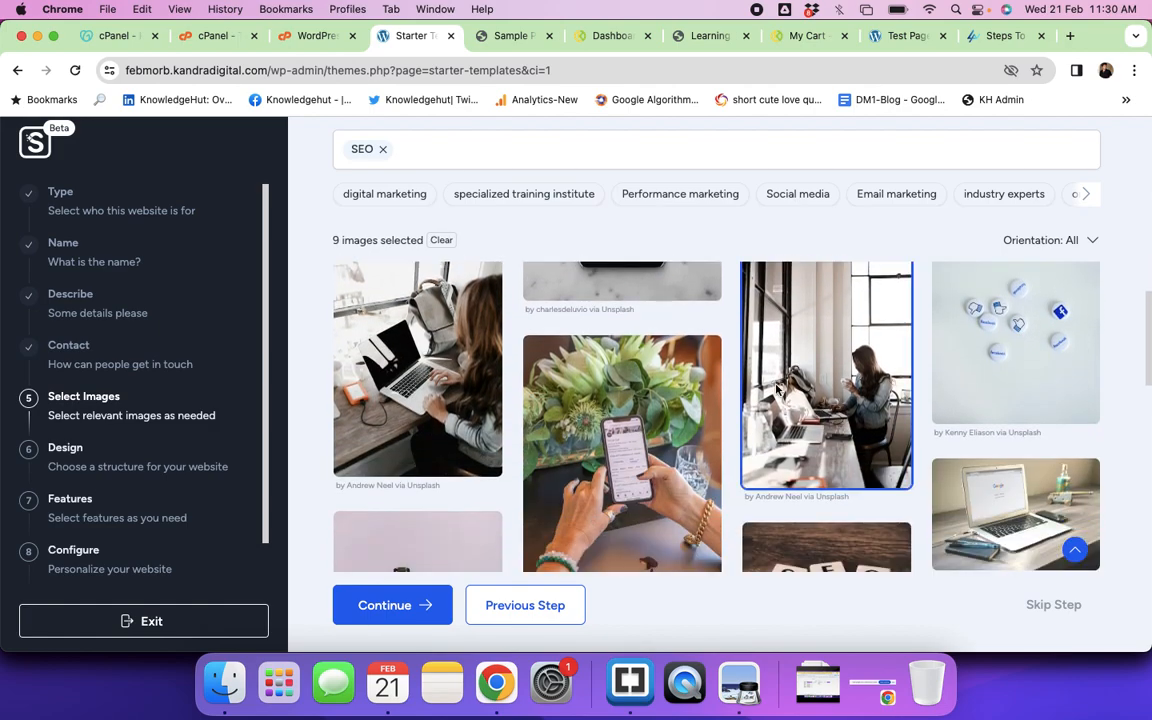
scroll(646, 452, "down", 3)
left_click(400, 317)
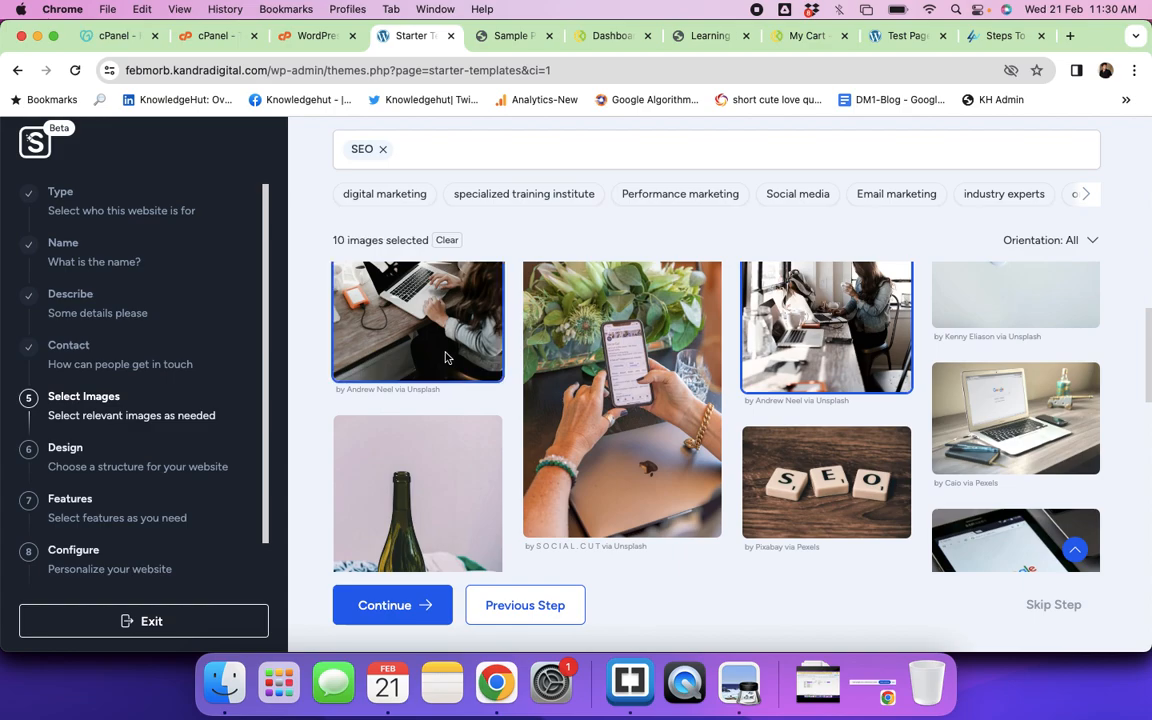
scroll(446, 357, "down", 5)
scroll(446, 357, "down", 5)
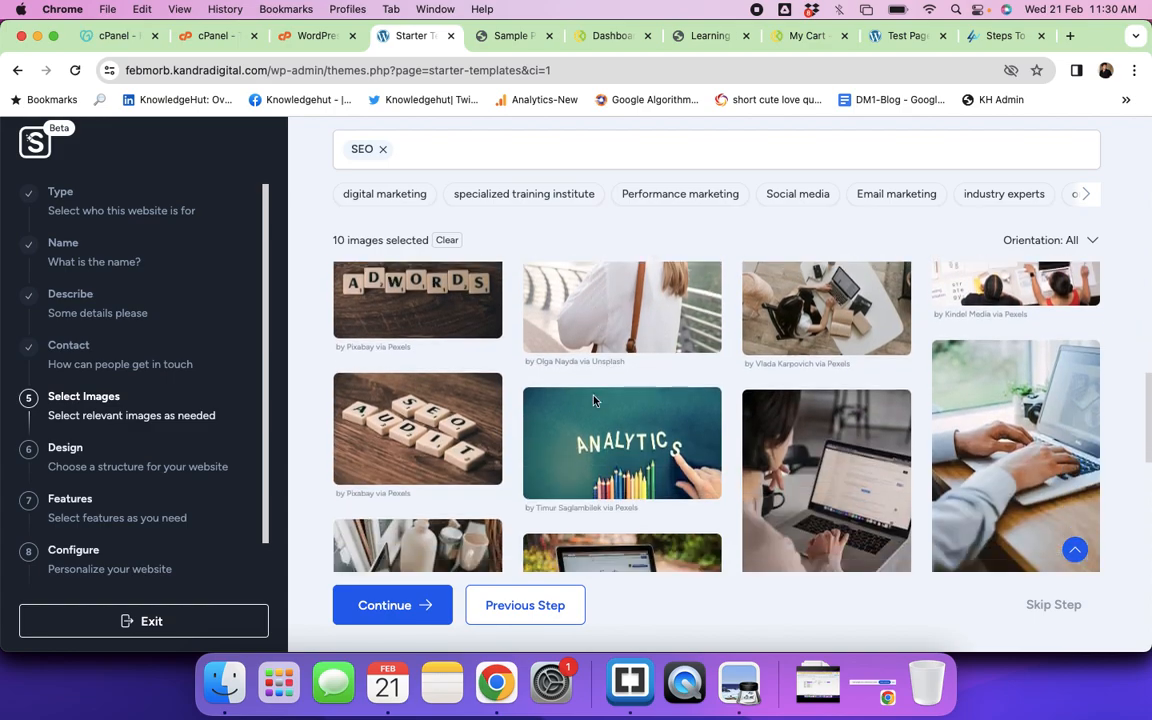
scroll(593, 400, "up", 2)
left_click(384, 324)
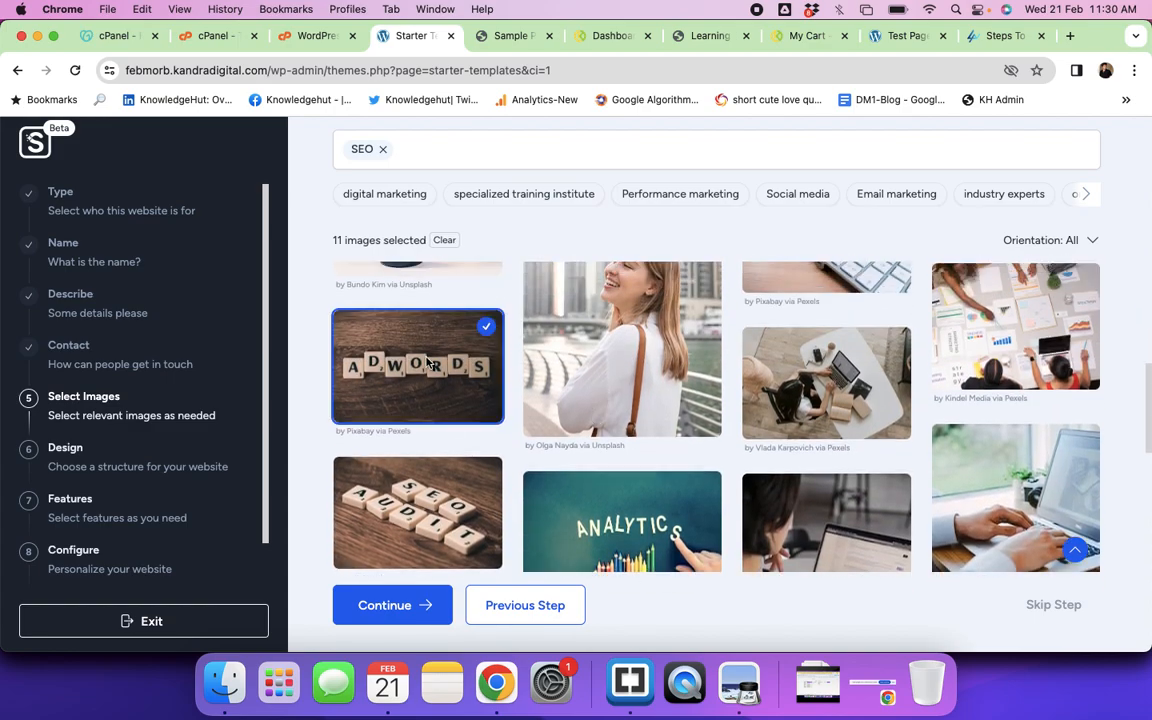
Step: Add the laptop-on-desk photo from the Performance marketing images
left_click(690, 198)
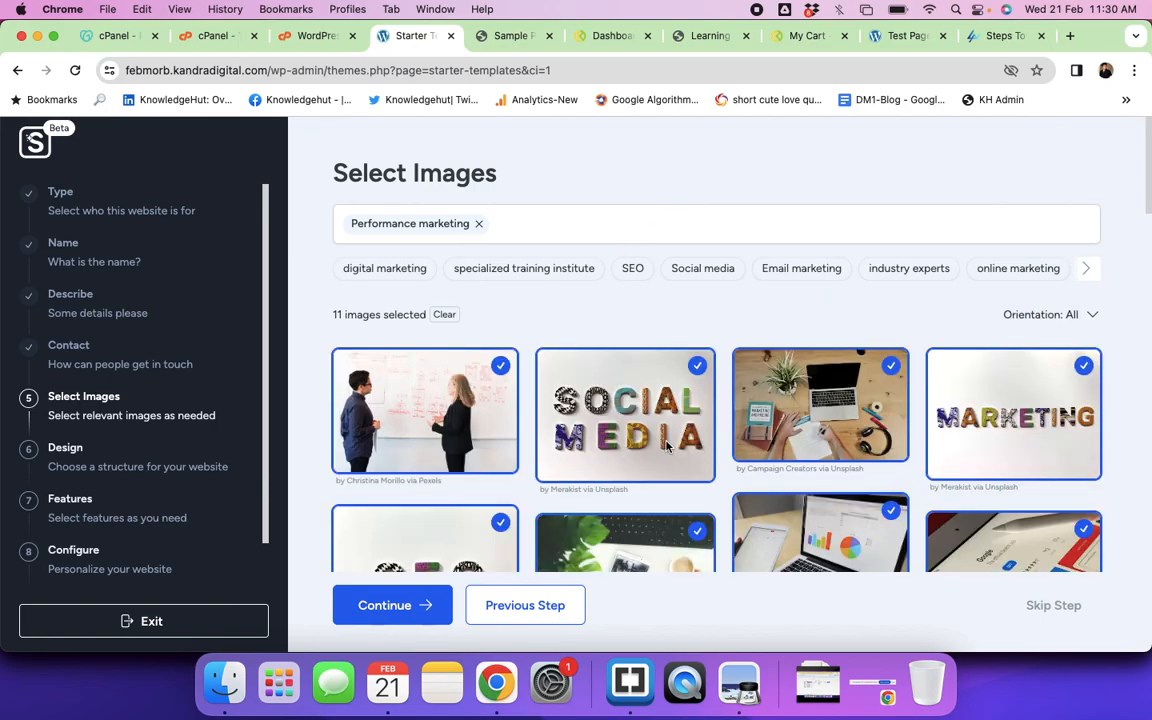
scroll(667, 446, "down", 10)
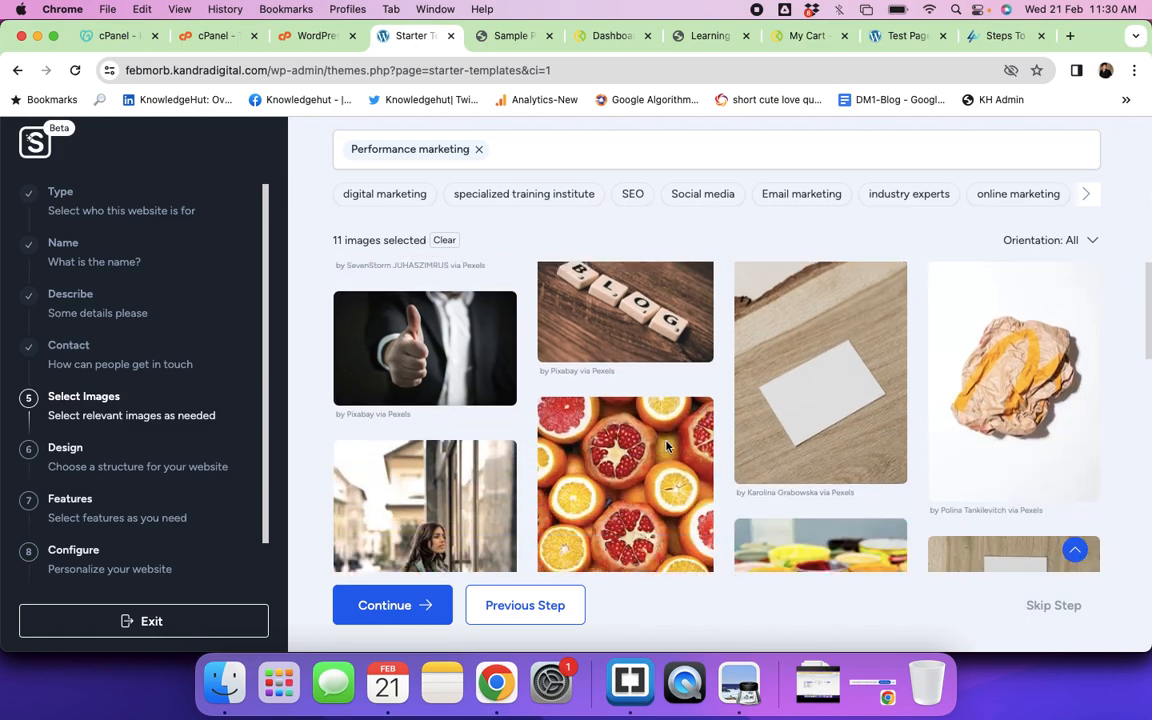
scroll(667, 446, "down", 5)
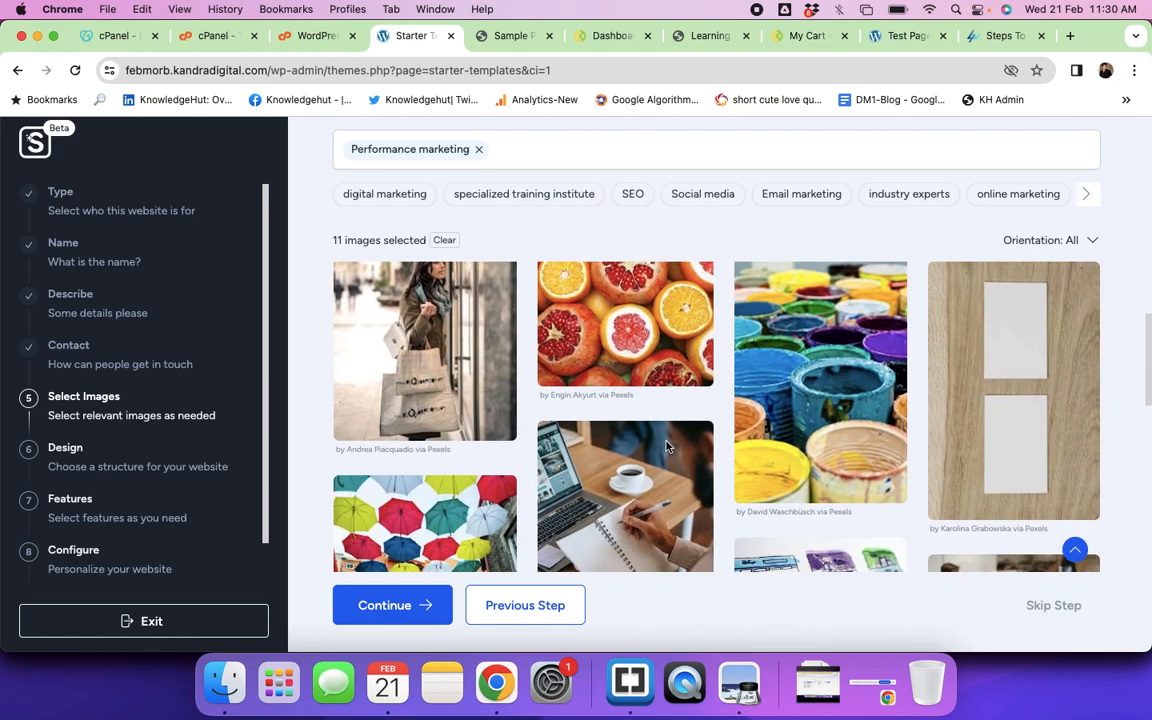
scroll(667, 446, "down", 8)
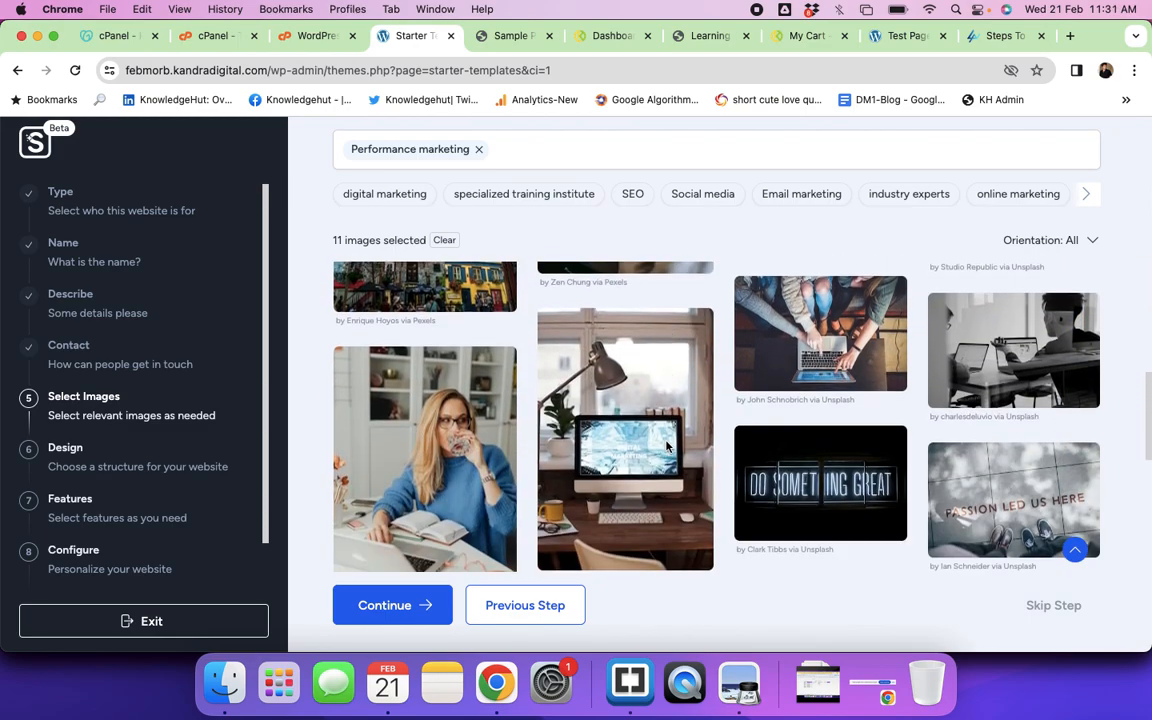
scroll(667, 446, "down", 8)
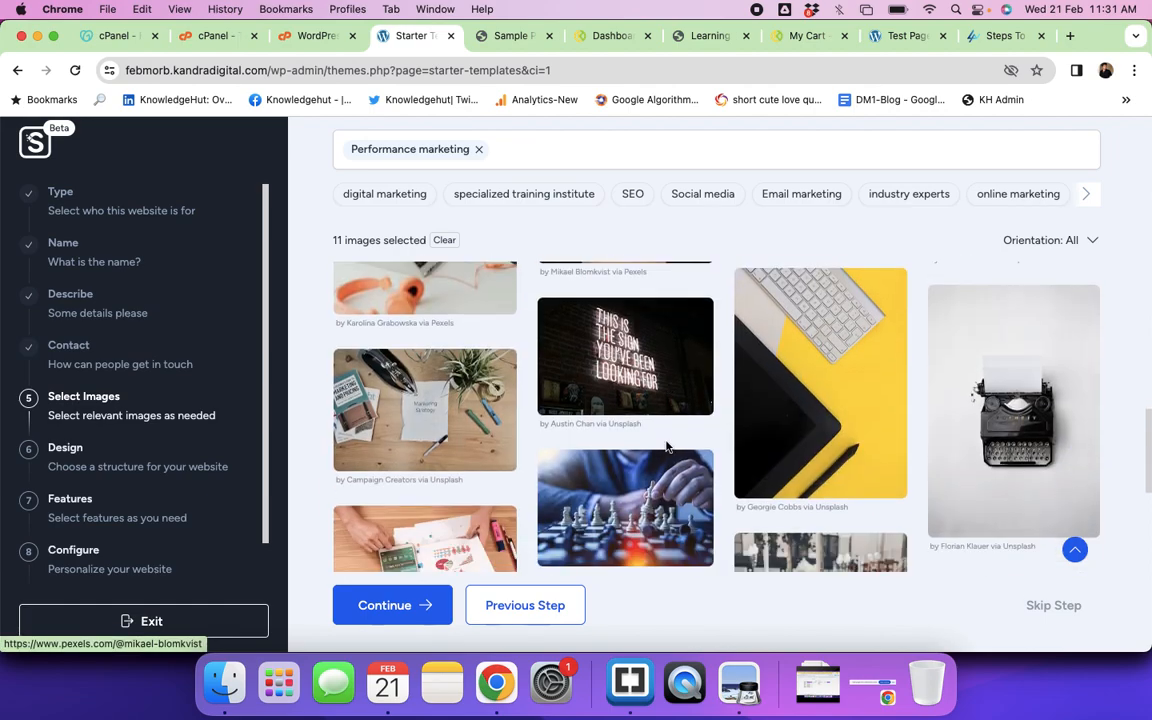
scroll(663, 445, "down", 3)
left_click(799, 401)
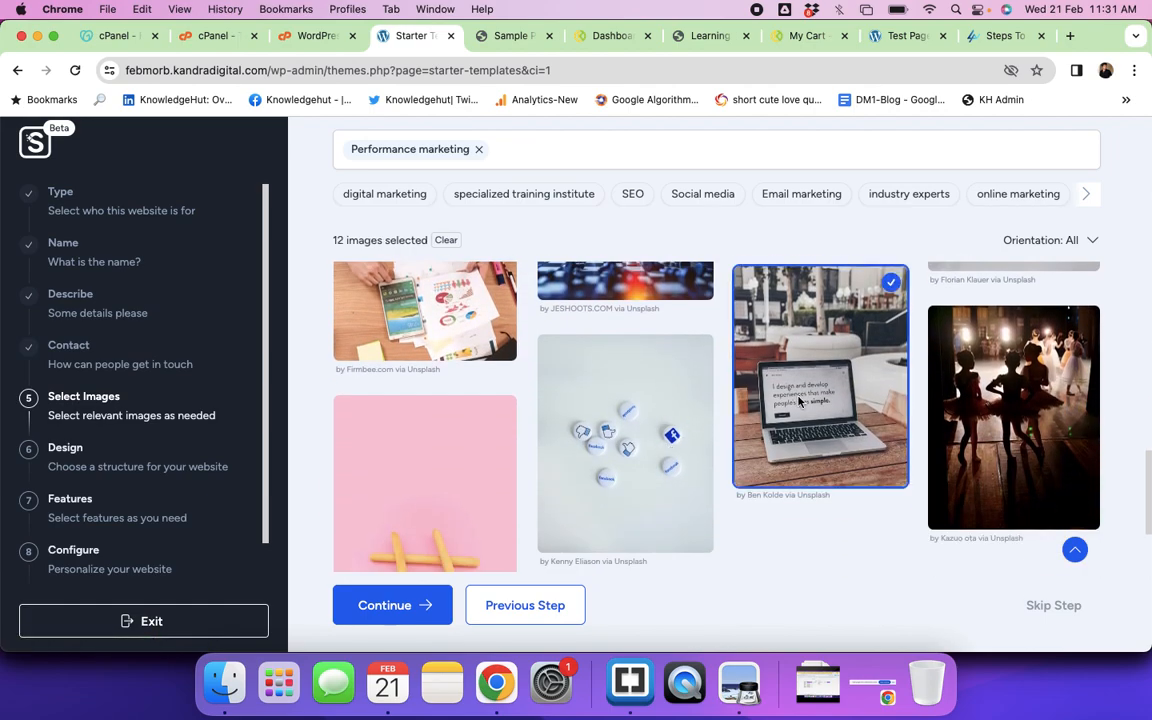
scroll(885, 404, "down", 10)
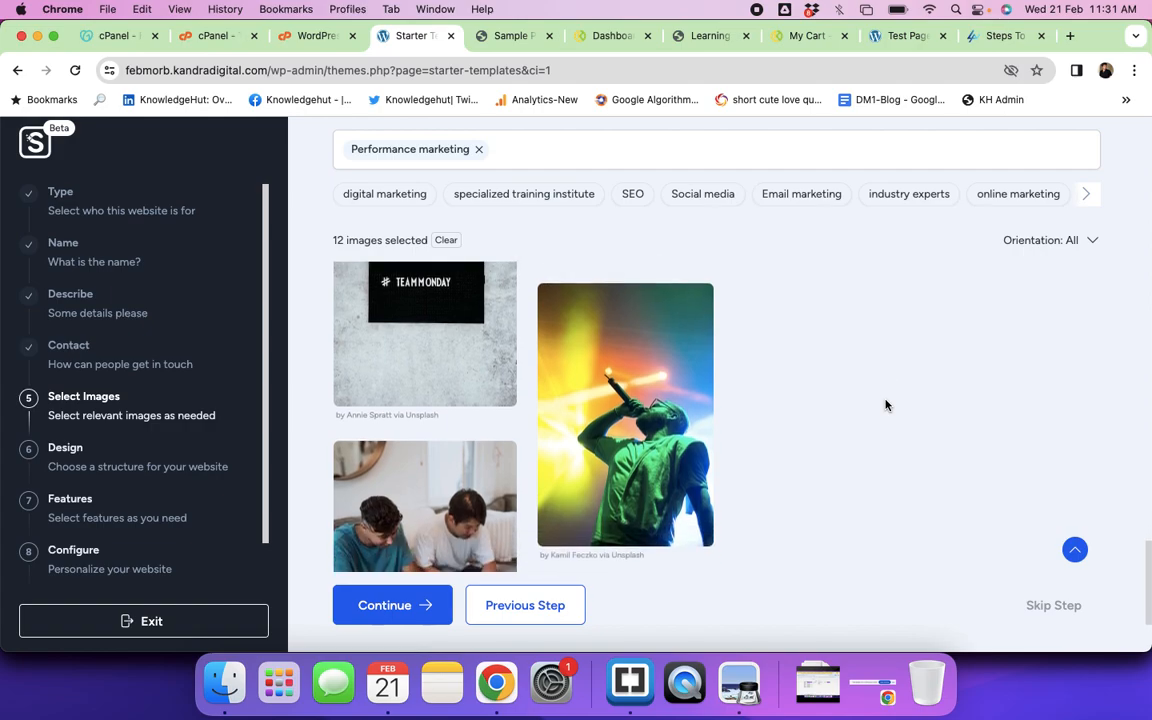
scroll(885, 404, "up", 8)
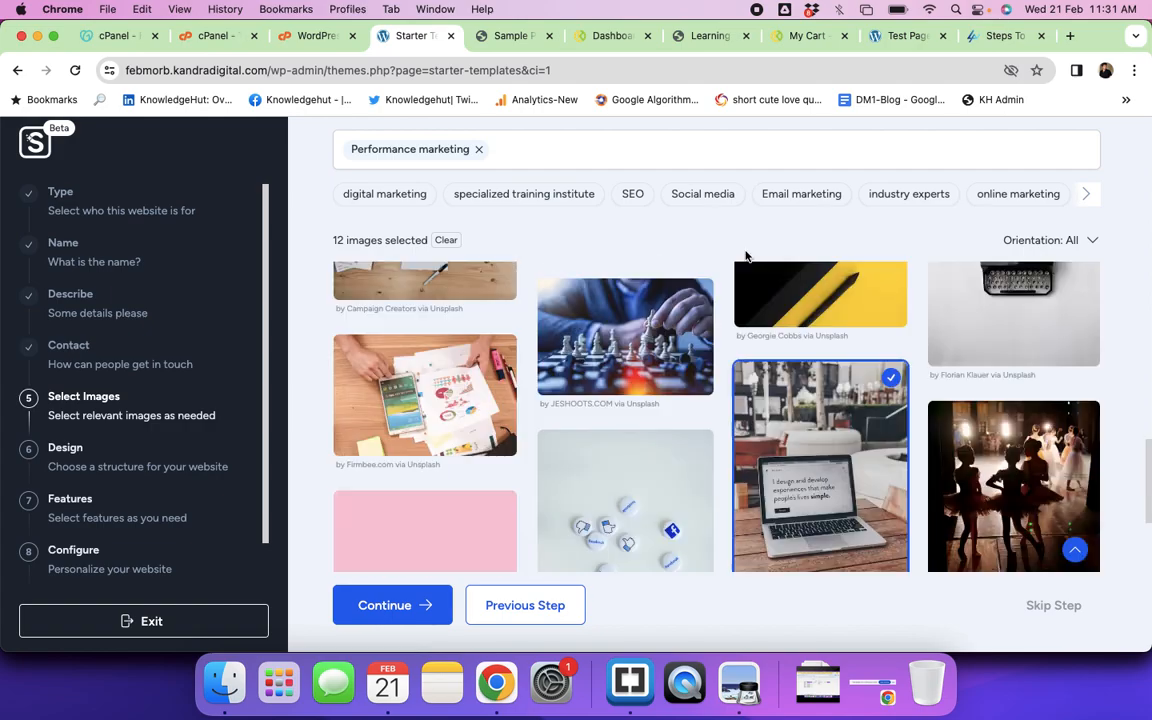
Step: Add three Social media photos: phone app icons, woman with camera, and colourful app logos
left_click(682, 193)
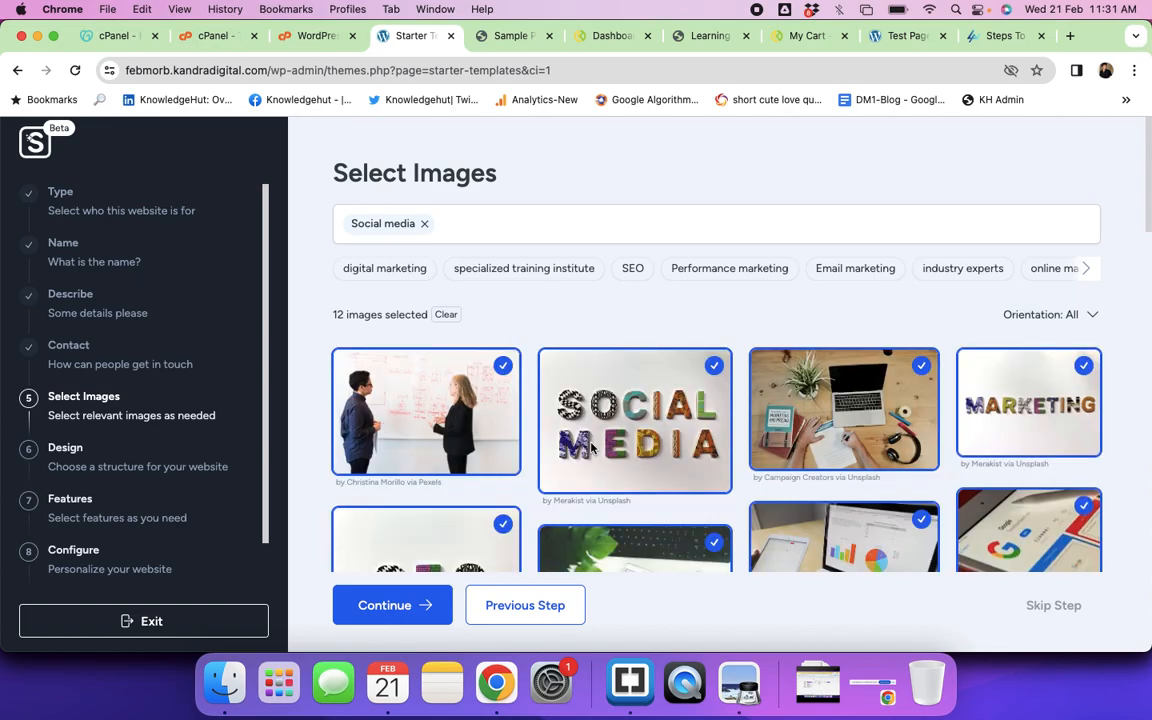
scroll(591, 448, "down", 5)
scroll(591, 448, "up", 2)
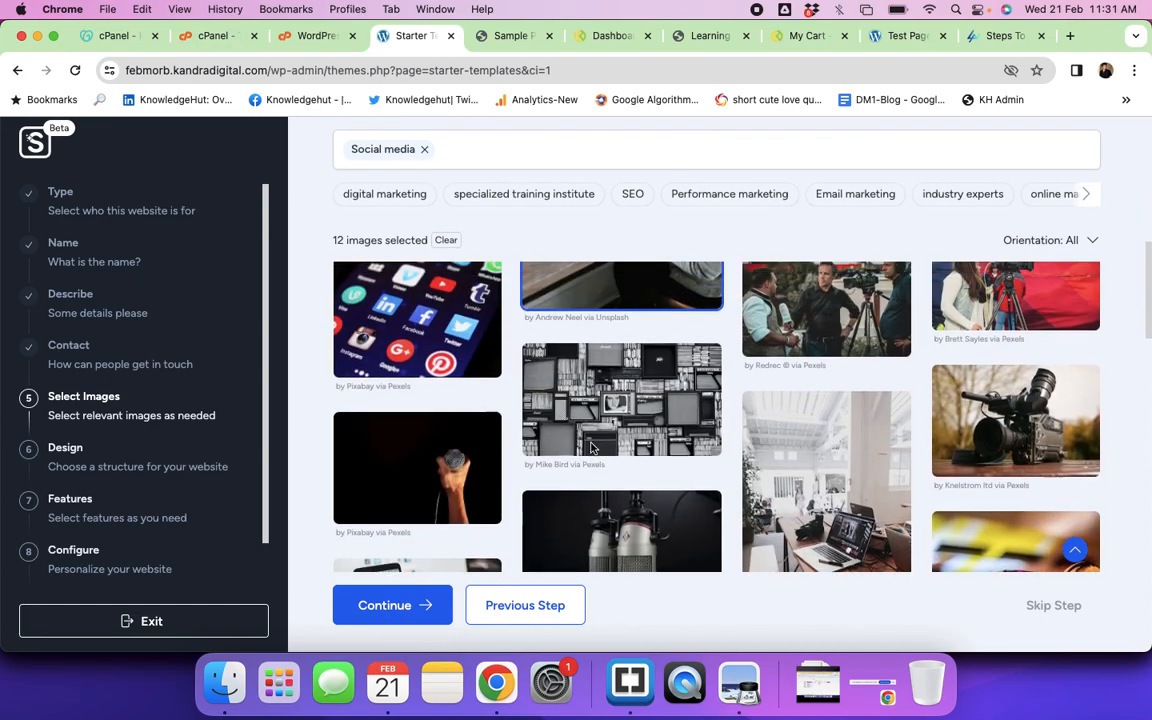
left_click(394, 348)
scroll(640, 390, "down", 1)
scroll(679, 411, "up", 2)
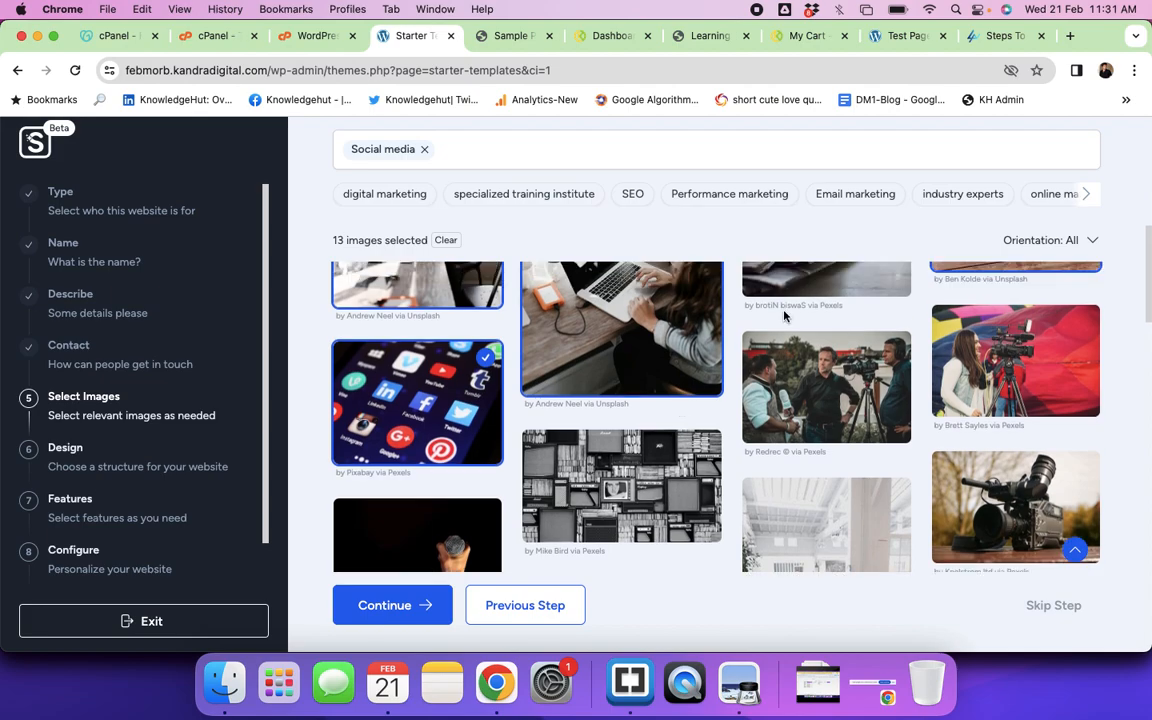
left_click(1027, 361)
scroll(871, 471, "down", 5)
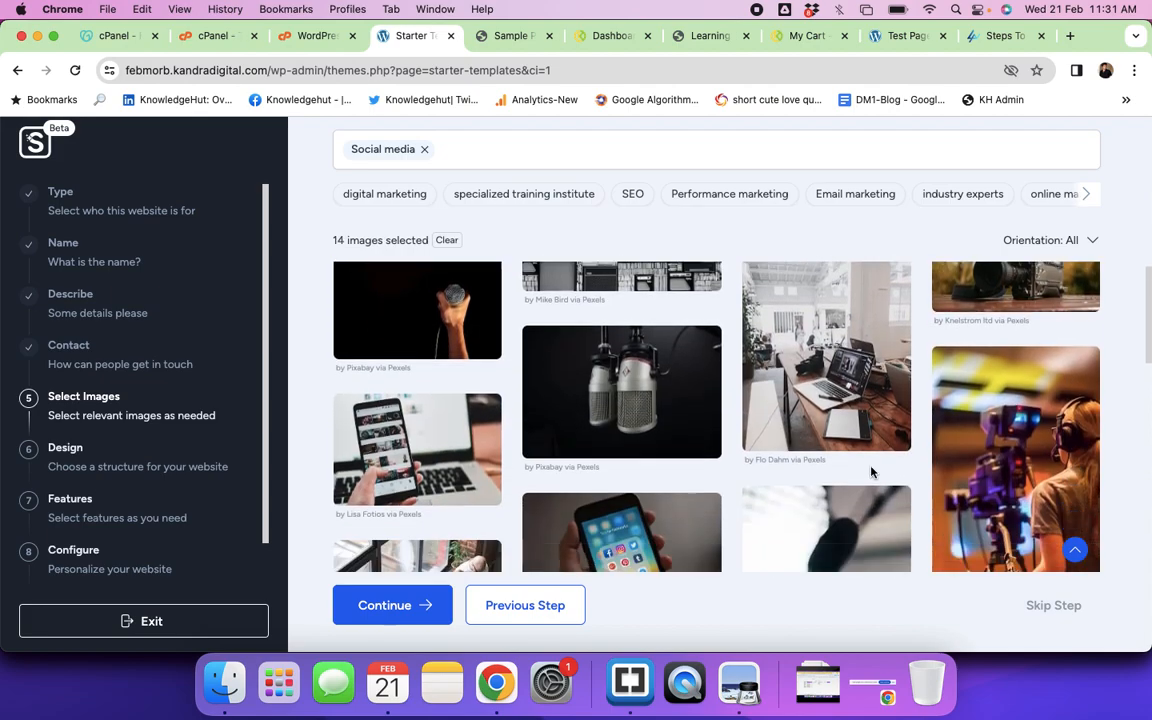
scroll(871, 471, "down", 8)
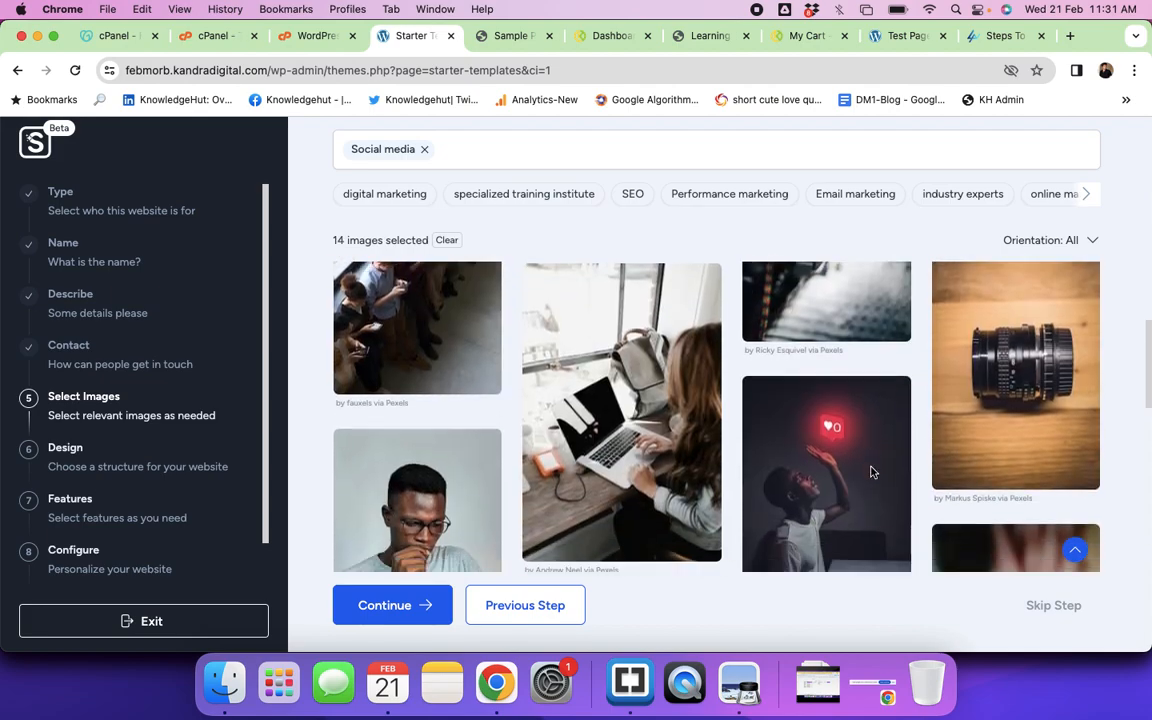
scroll(871, 471, "down", 4)
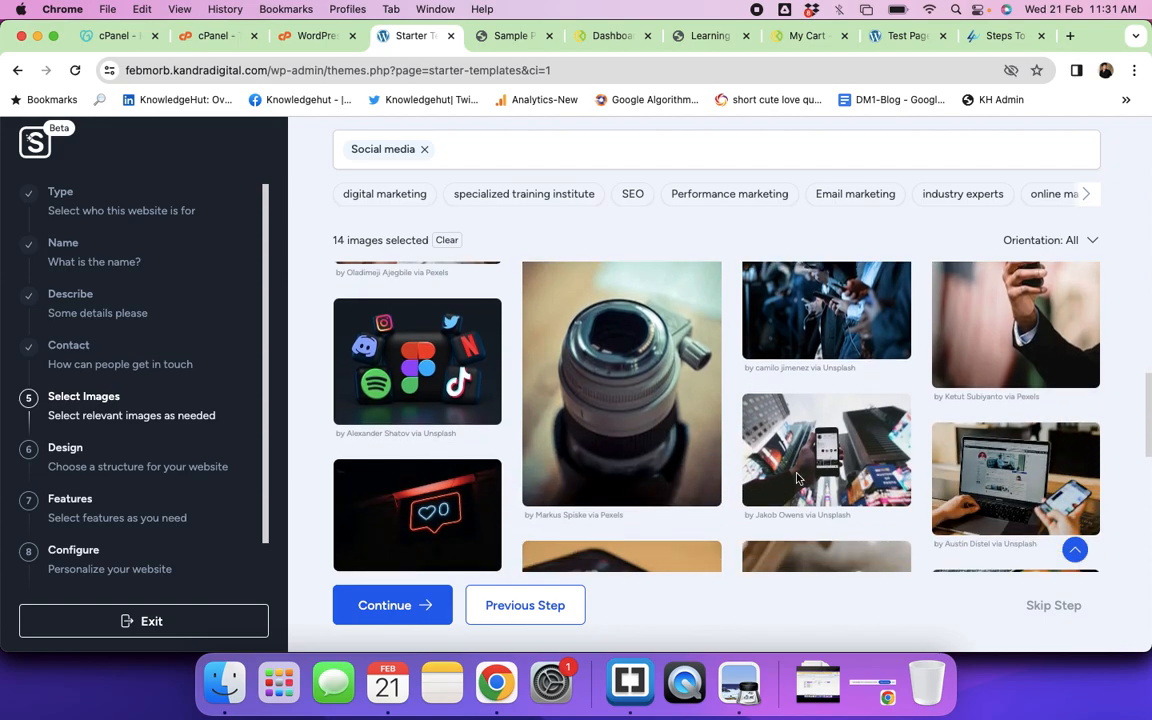
left_click(437, 391)
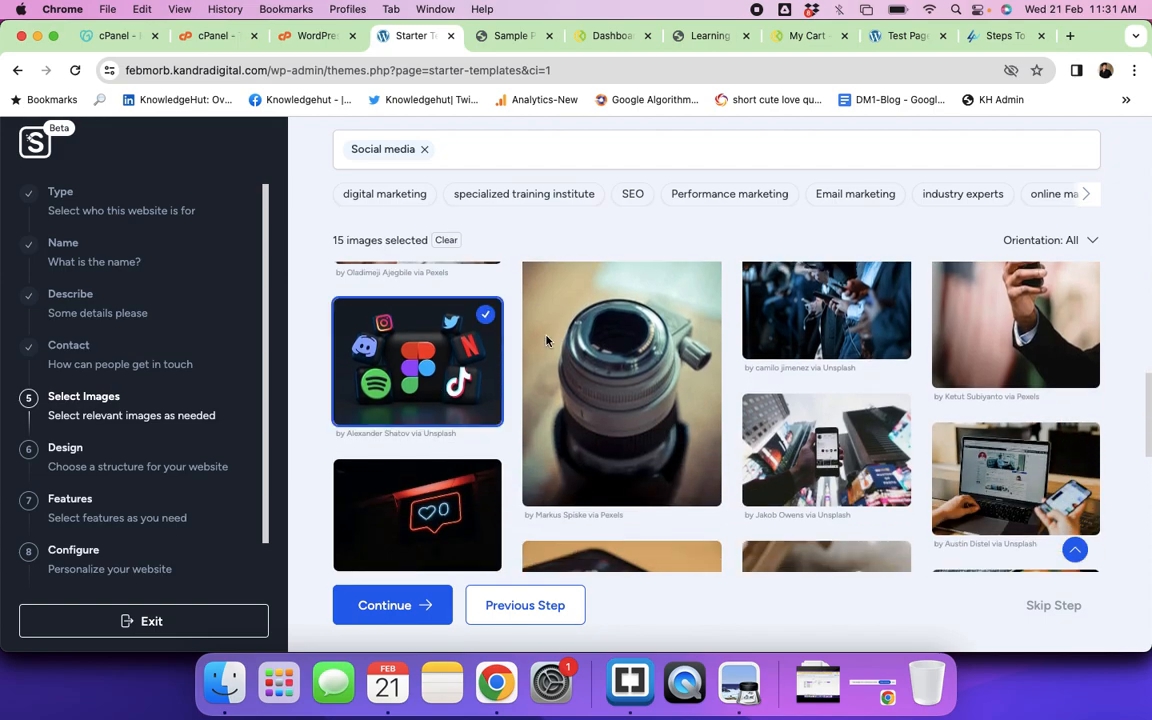
Step: Add the man-working-by-lamplight photo from Email marketing
left_click(871, 195)
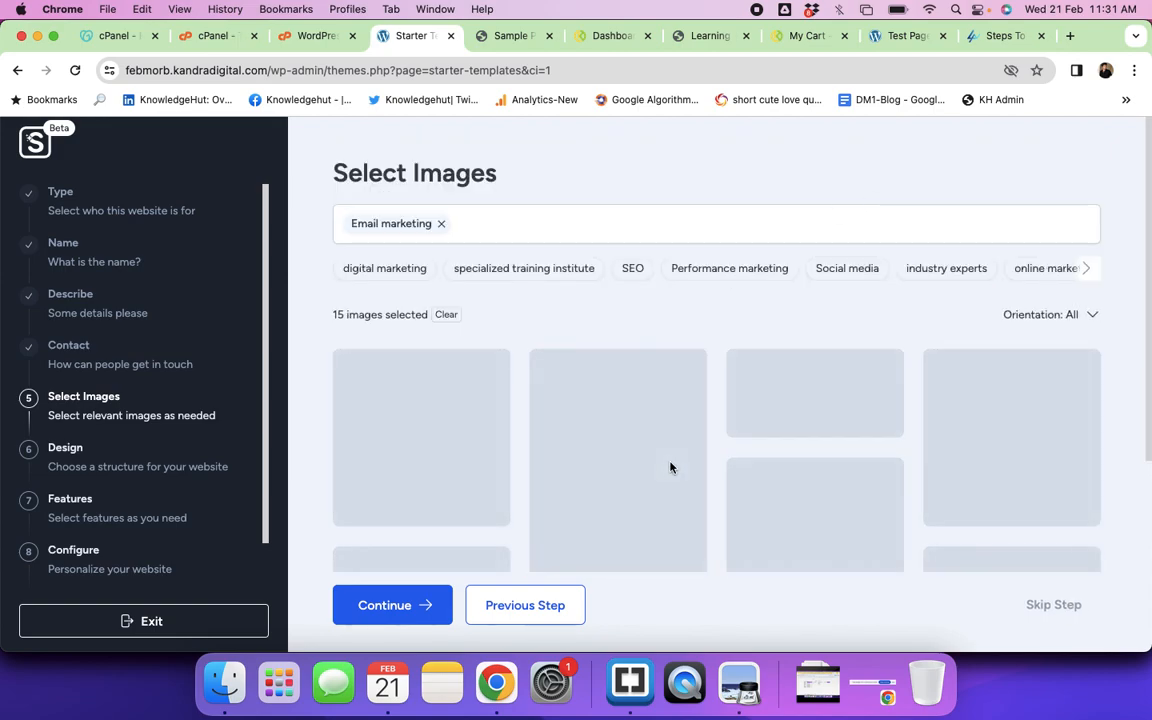
scroll(640, 480, "down", 10)
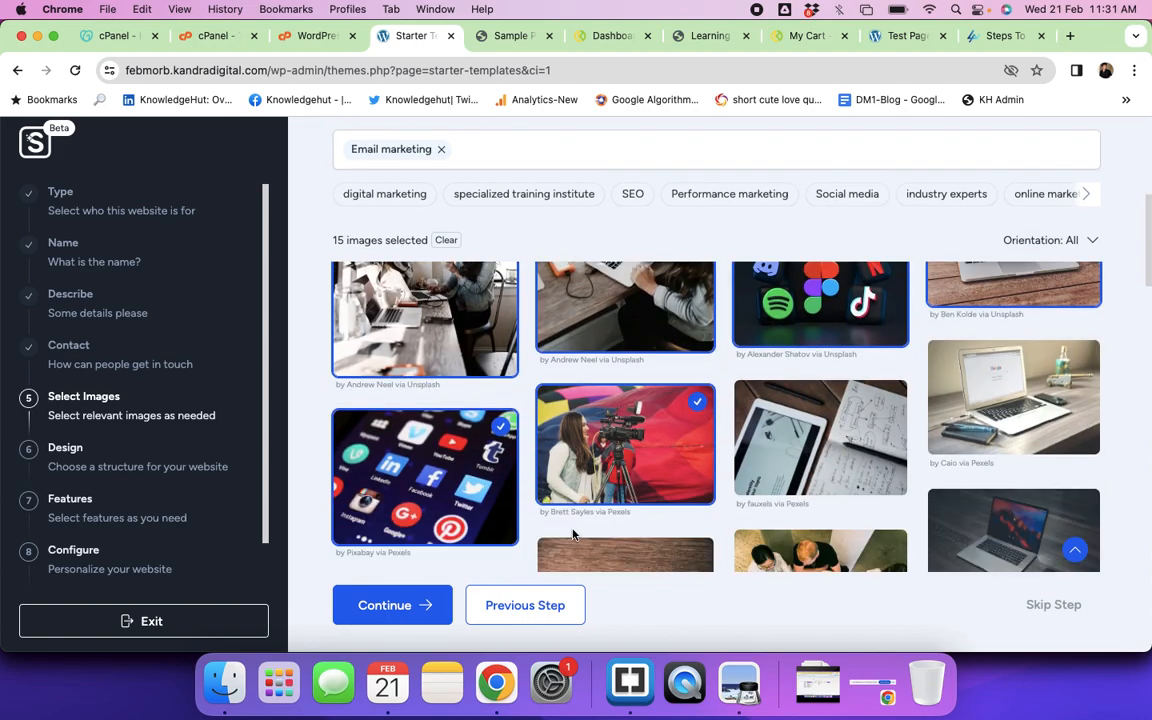
scroll(573, 535, "down", 15)
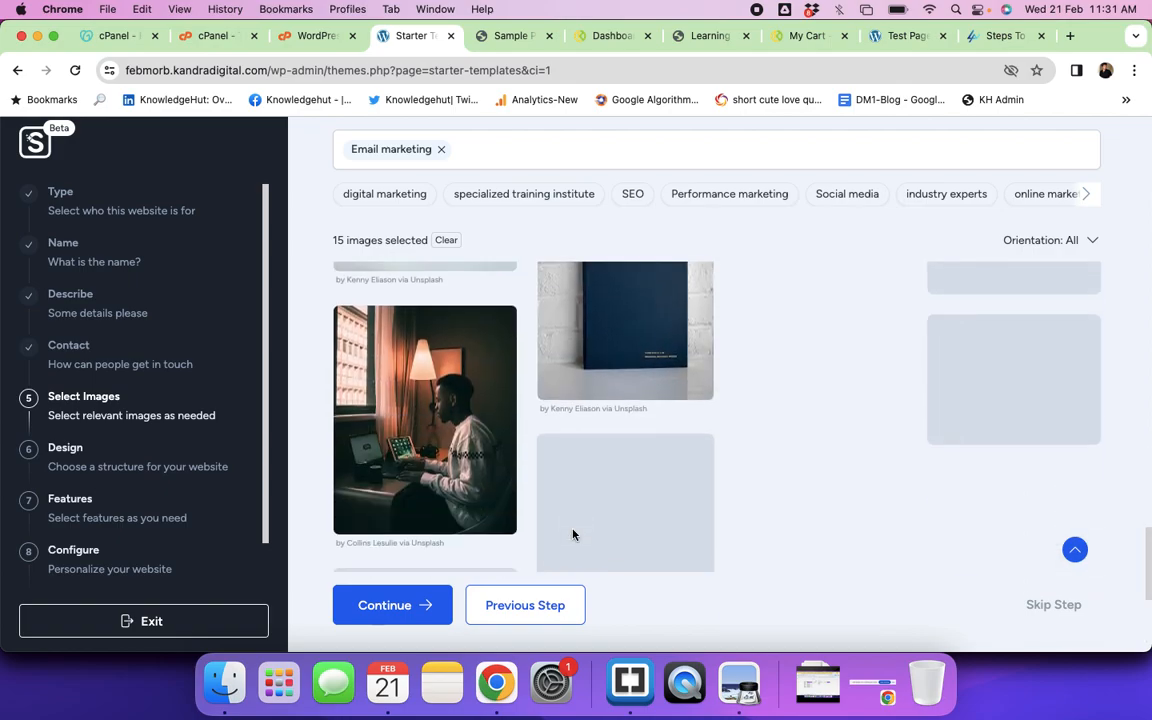
left_click(461, 459)
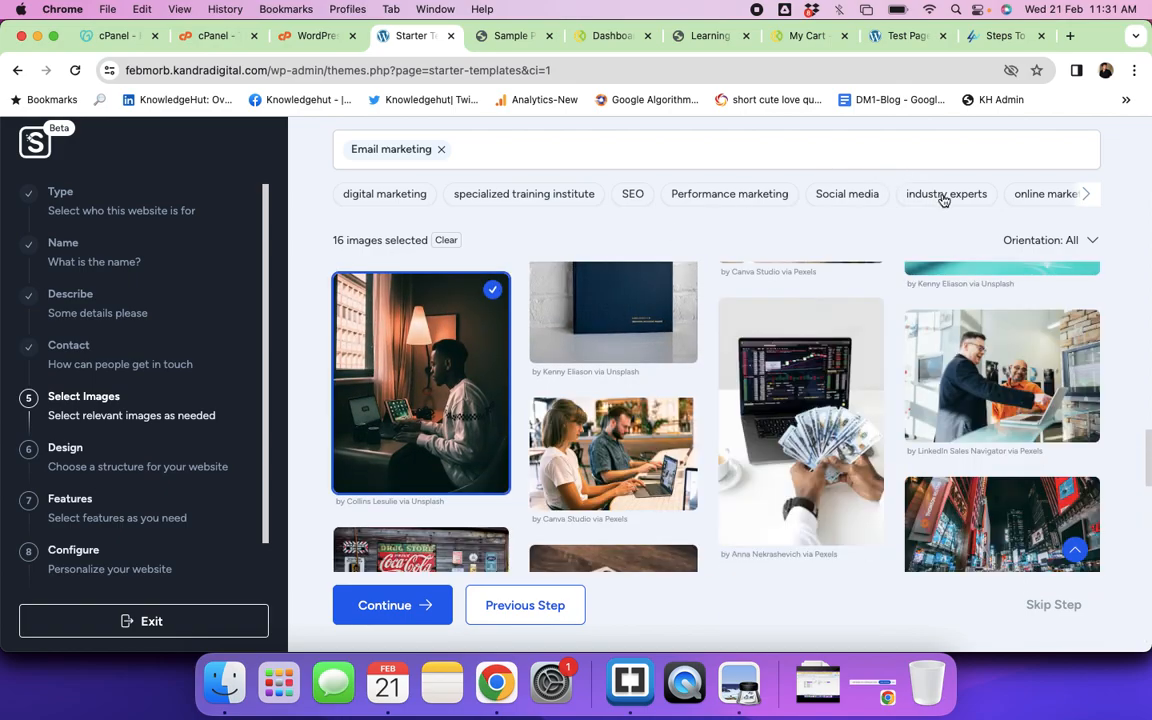
Step: Add the technicians-at-machines photo from industry experts and submit all 17 images
left_click(945, 194)
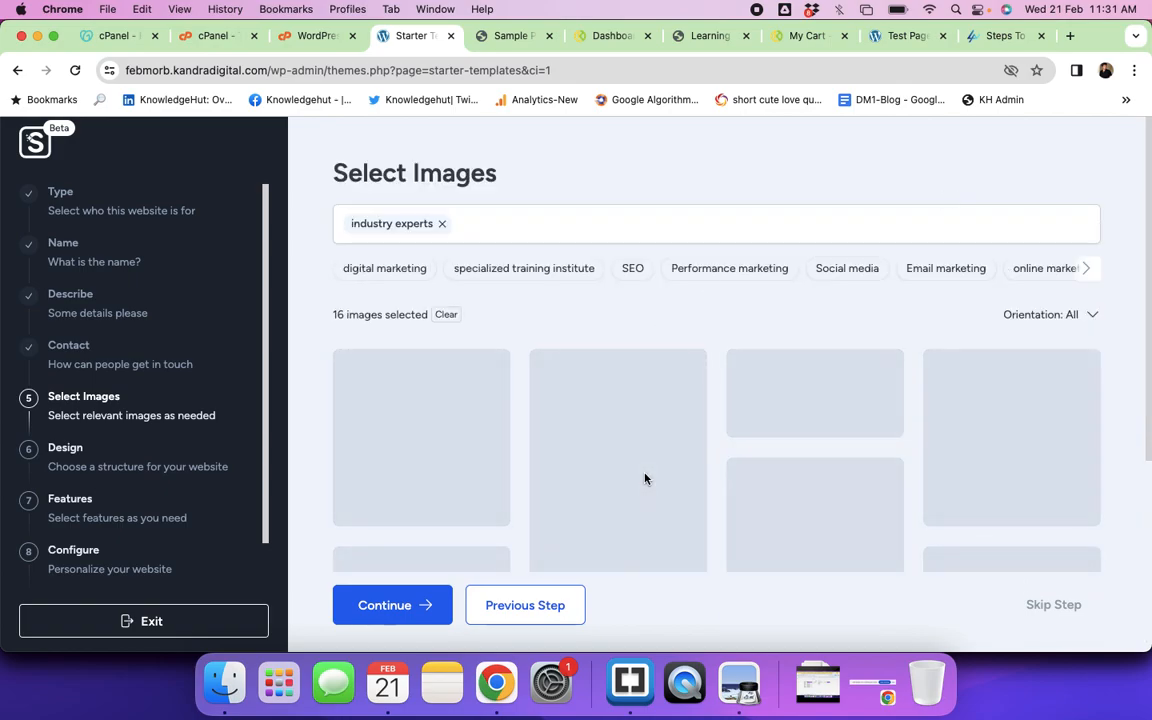
scroll(645, 479, "down", 10)
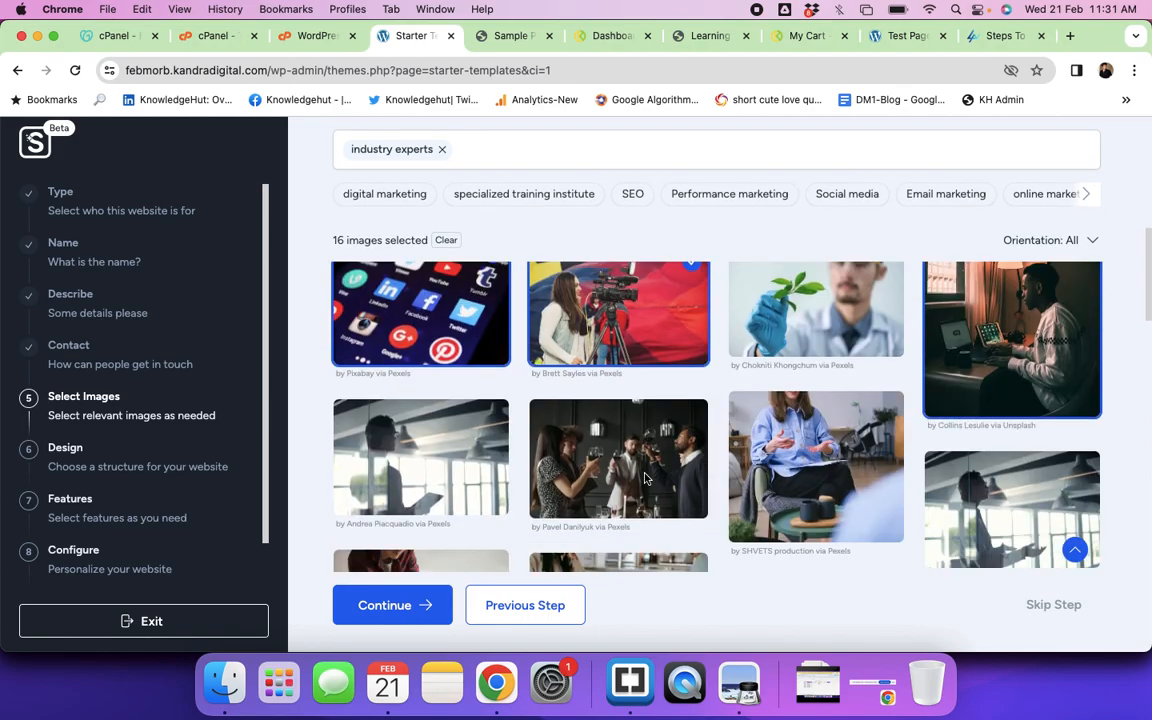
scroll(645, 479, "down", 15)
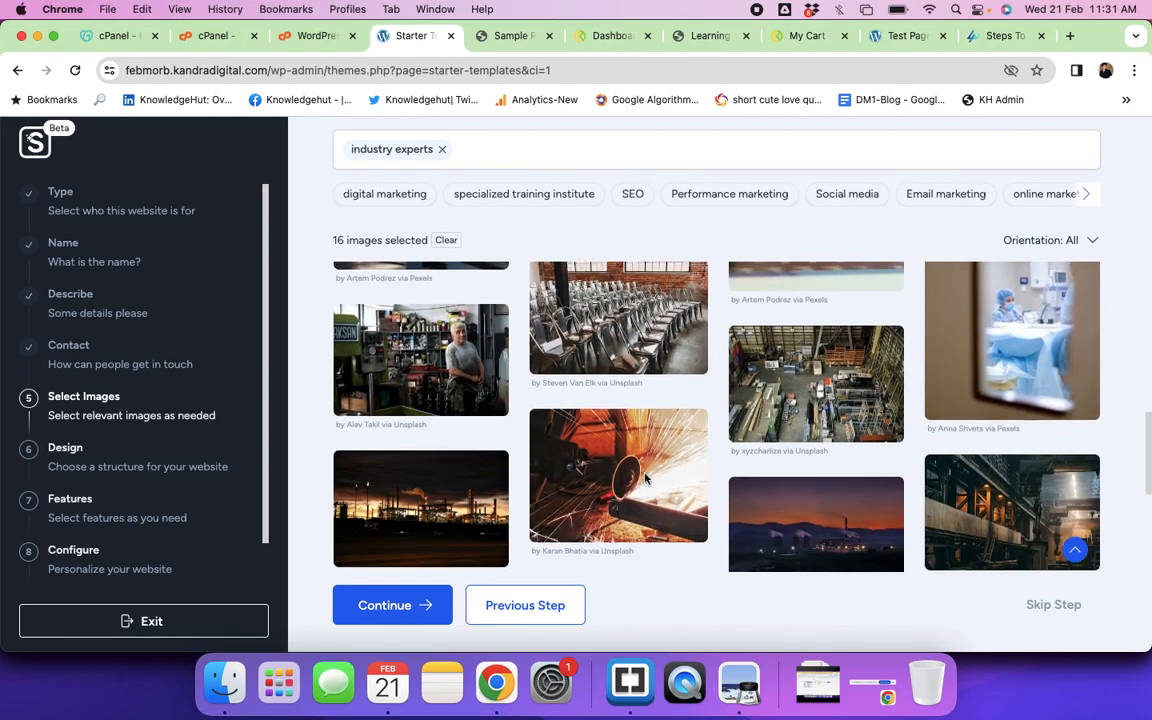
scroll(645, 479, "down", 2)
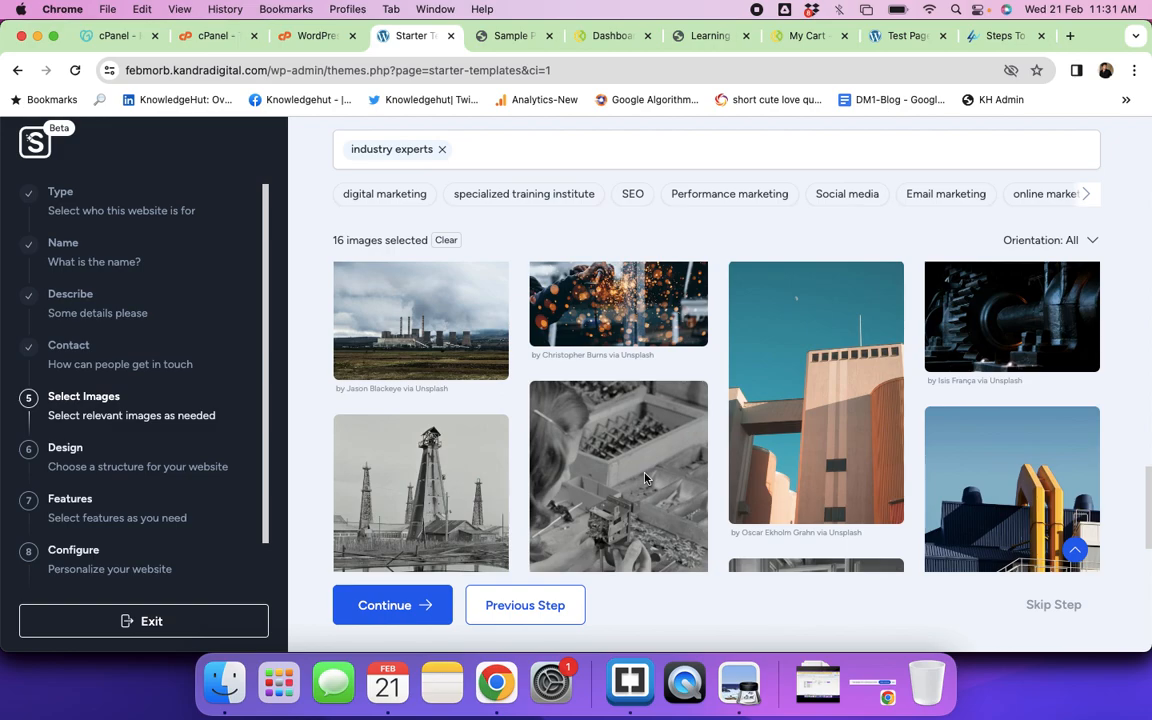
scroll(645, 478, "down", 10)
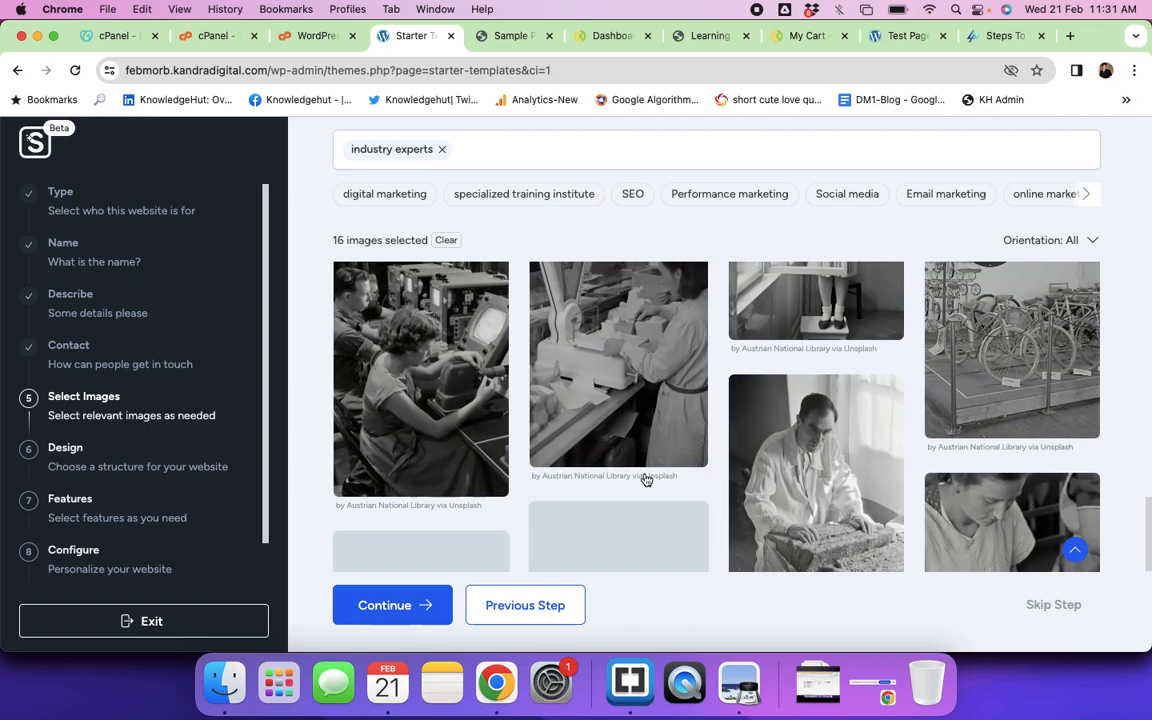
left_click(395, 478)
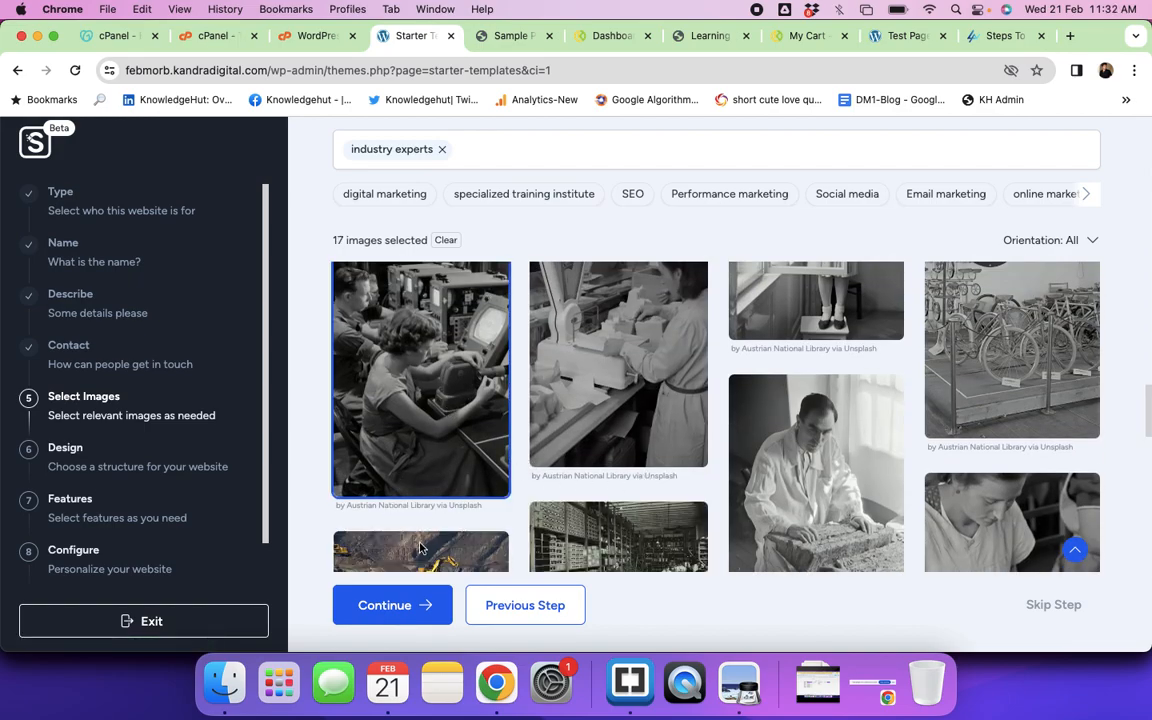
left_click(400, 610)
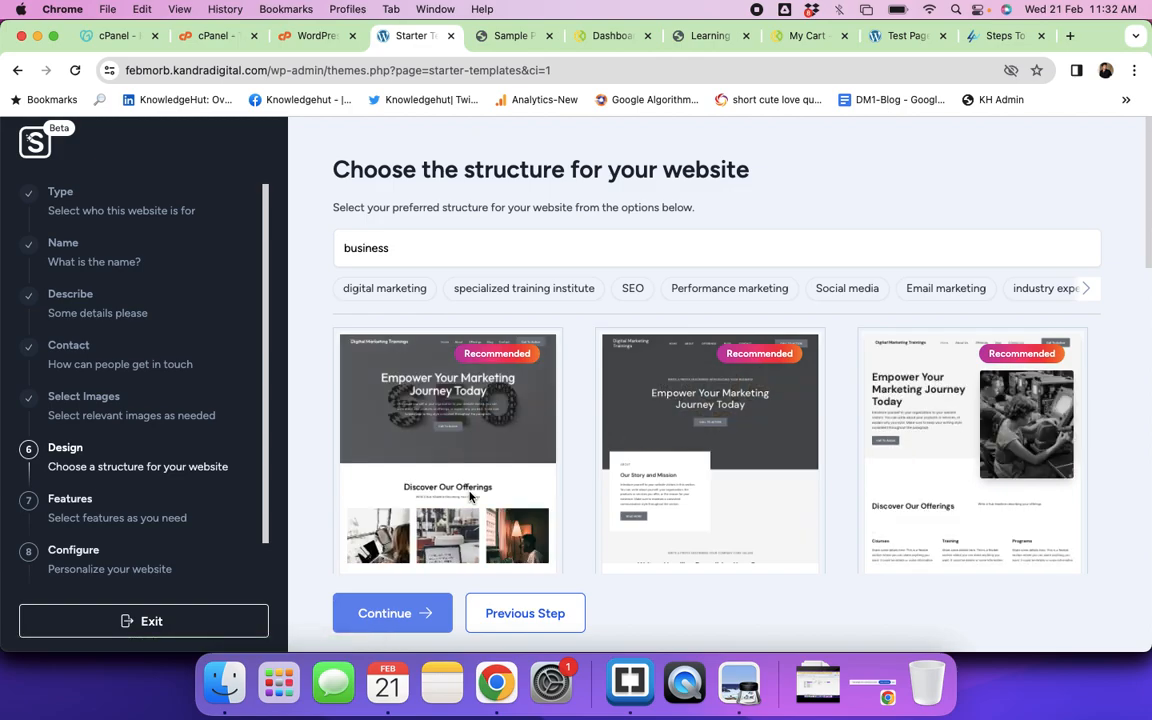
Step: Compare the three recommended site structures, pick Option 1 and continue
scroll(469, 495, "down", 2)
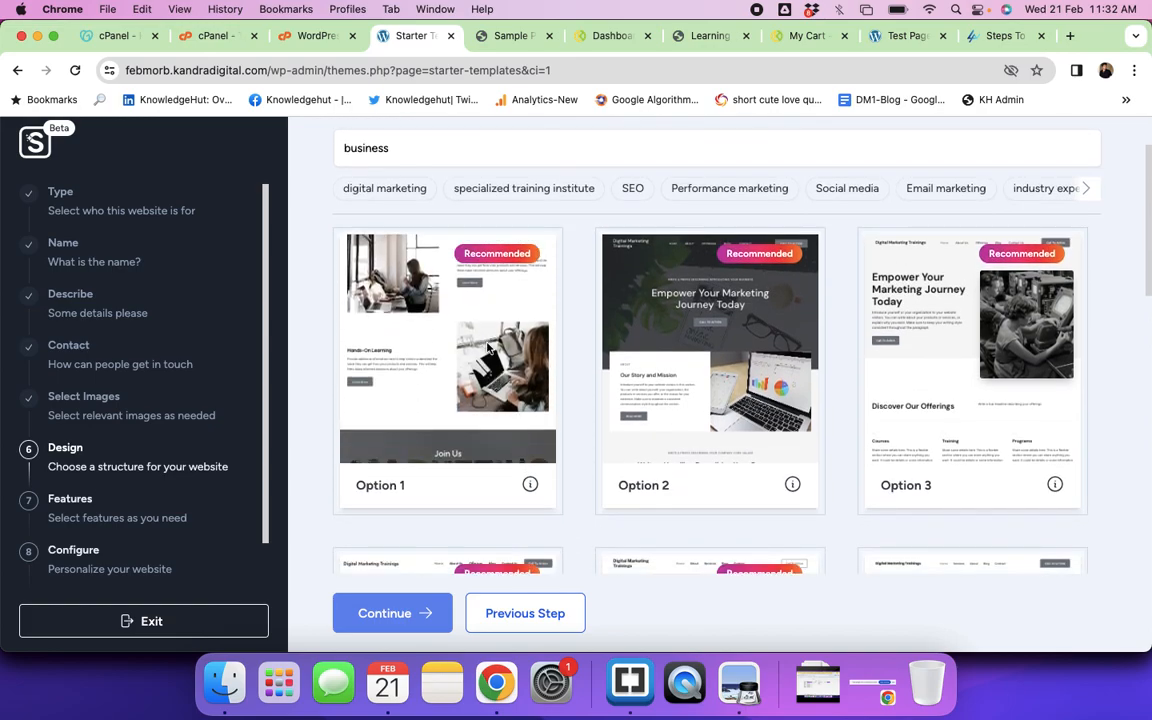
scroll(697, 334, "up", 2)
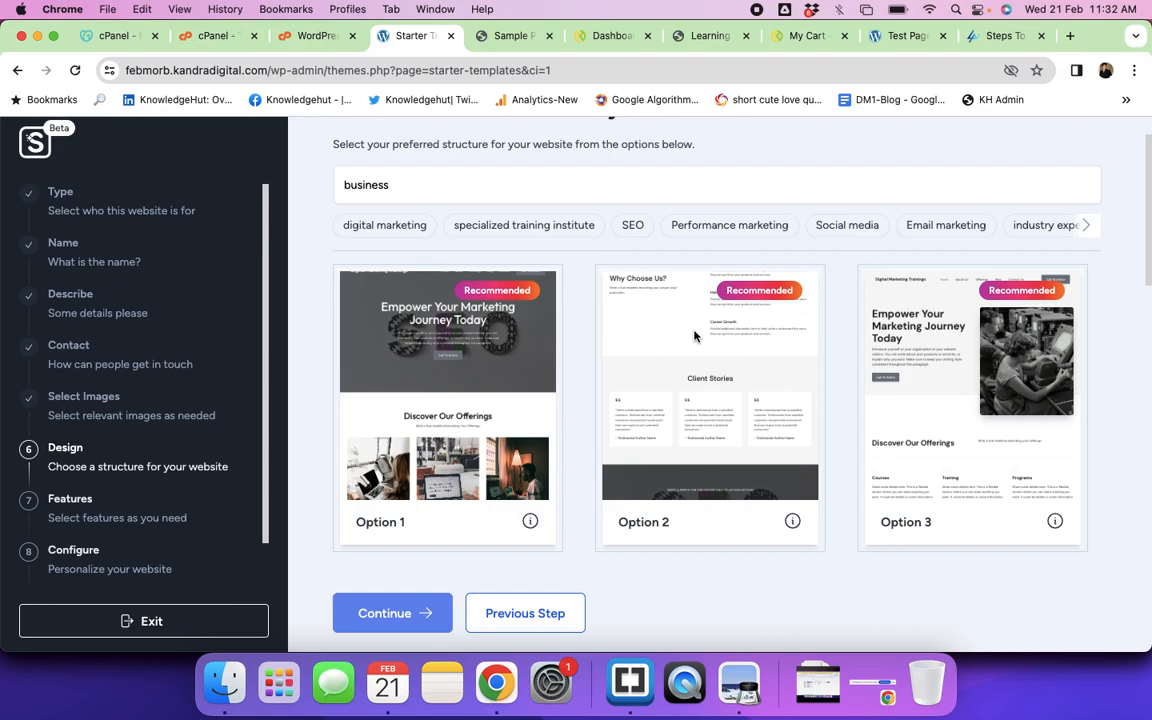
scroll(694, 335, "down", 2)
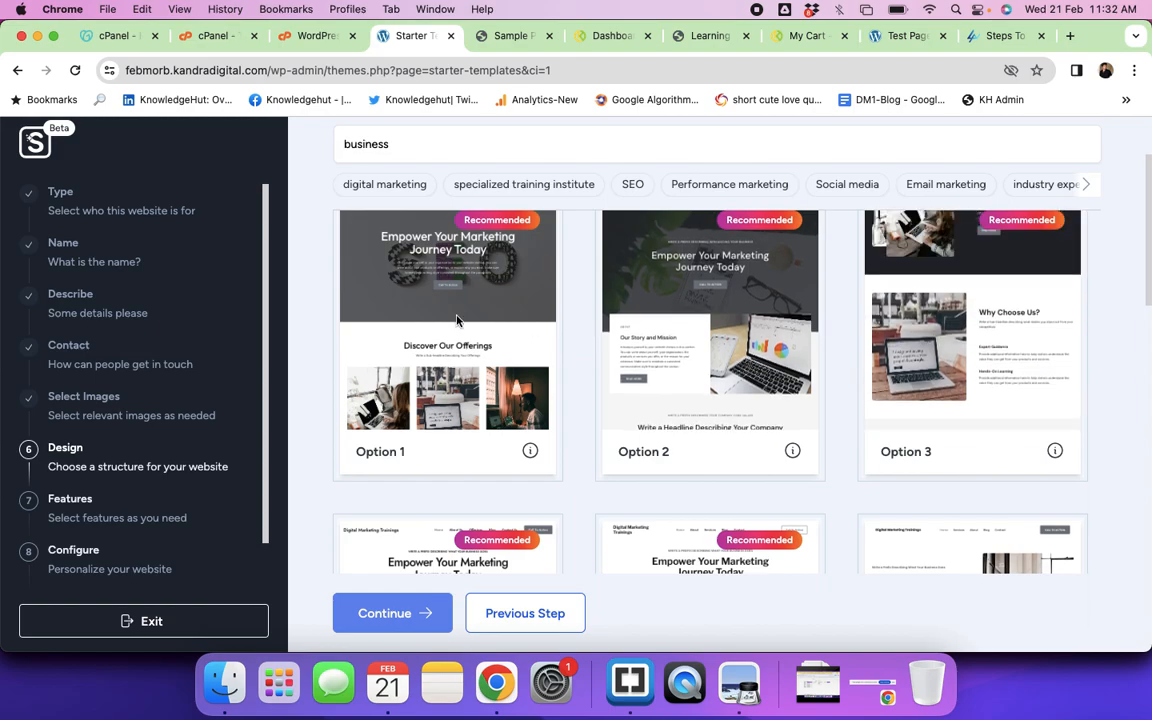
left_click(433, 342)
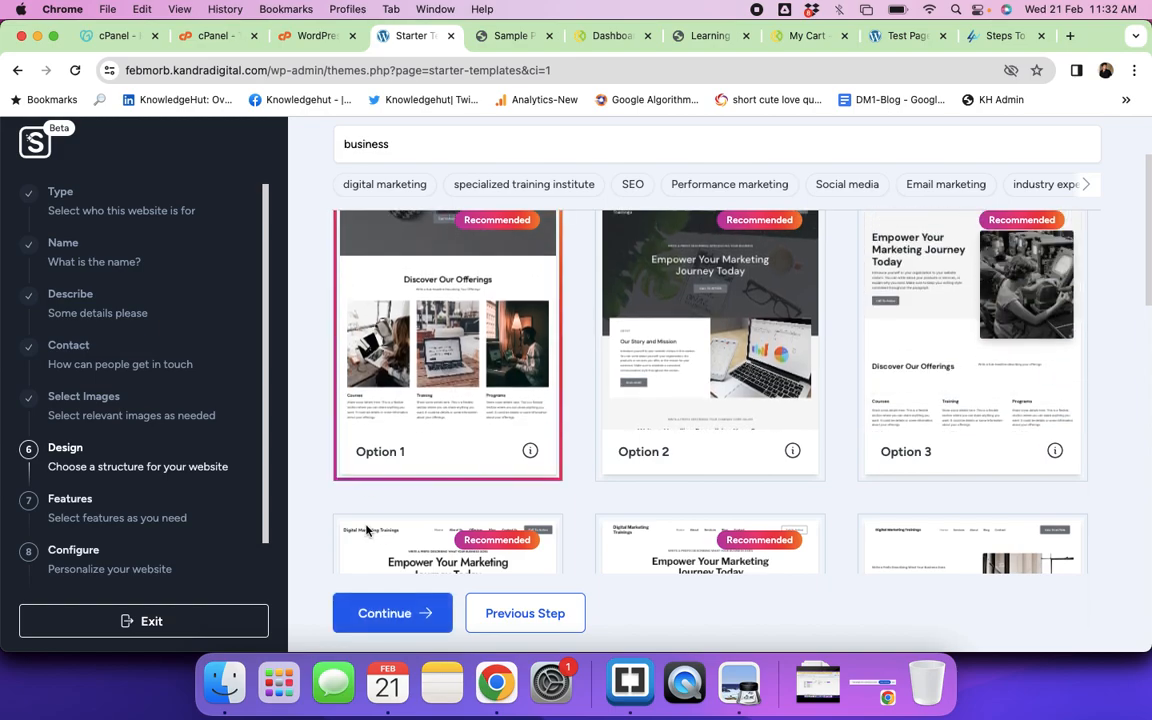
scroll(538, 430, "down", 3)
scroll(538, 430, "down", 3)
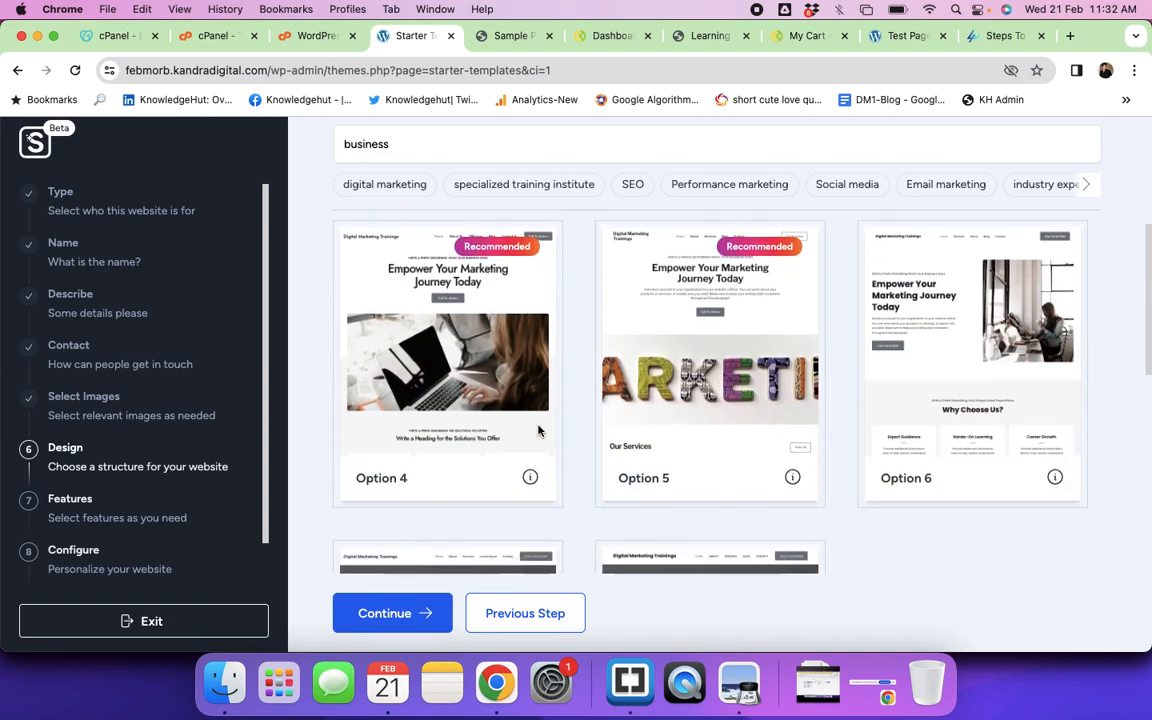
scroll(646, 430, "down", 8)
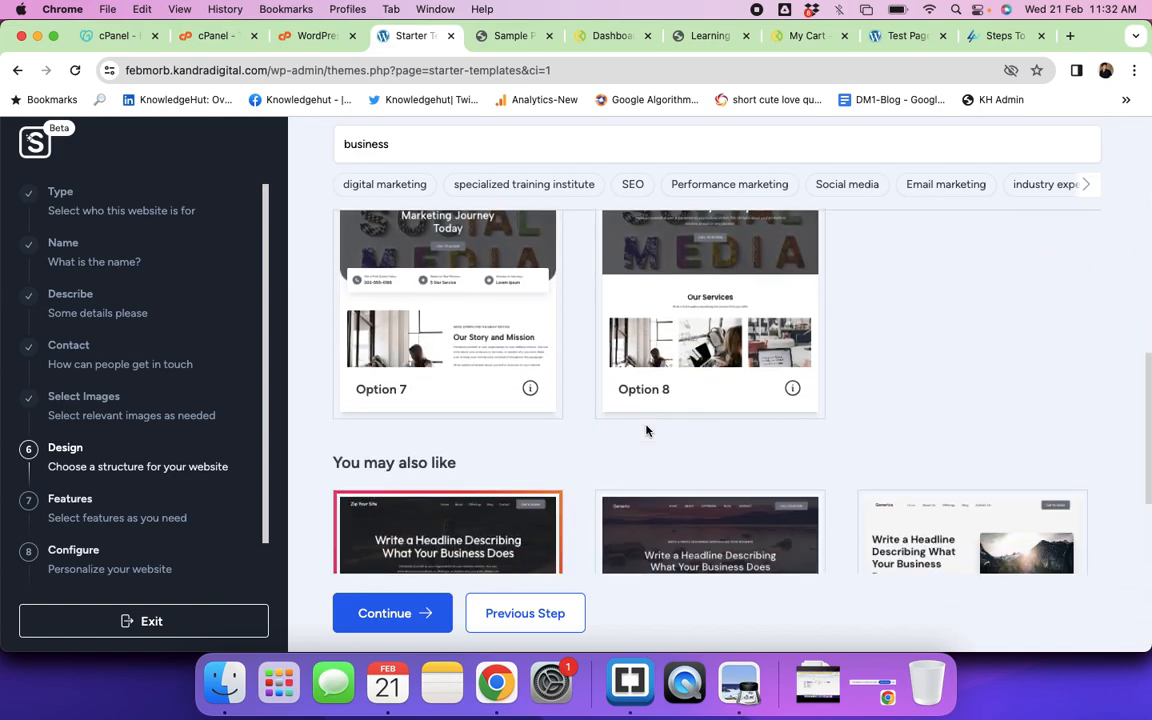
scroll(646, 430, "down", 10)
scroll(646, 430, "down", 2)
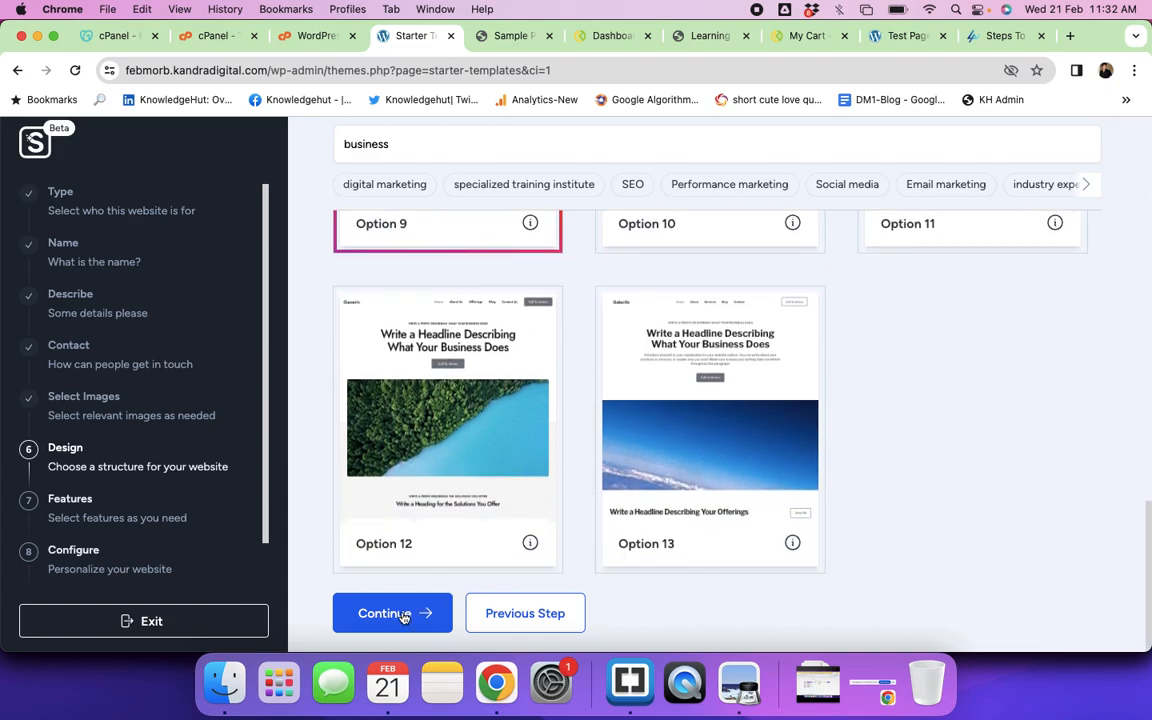
scroll(419, 453, "up", 15)
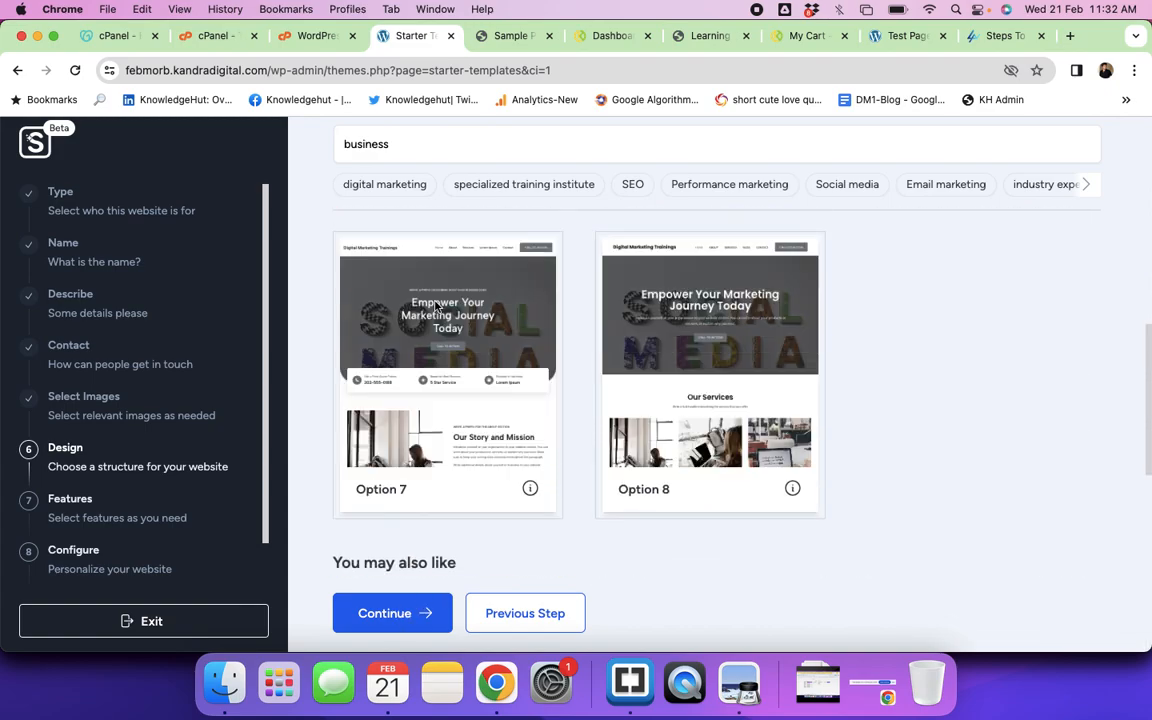
left_click(380, 615)
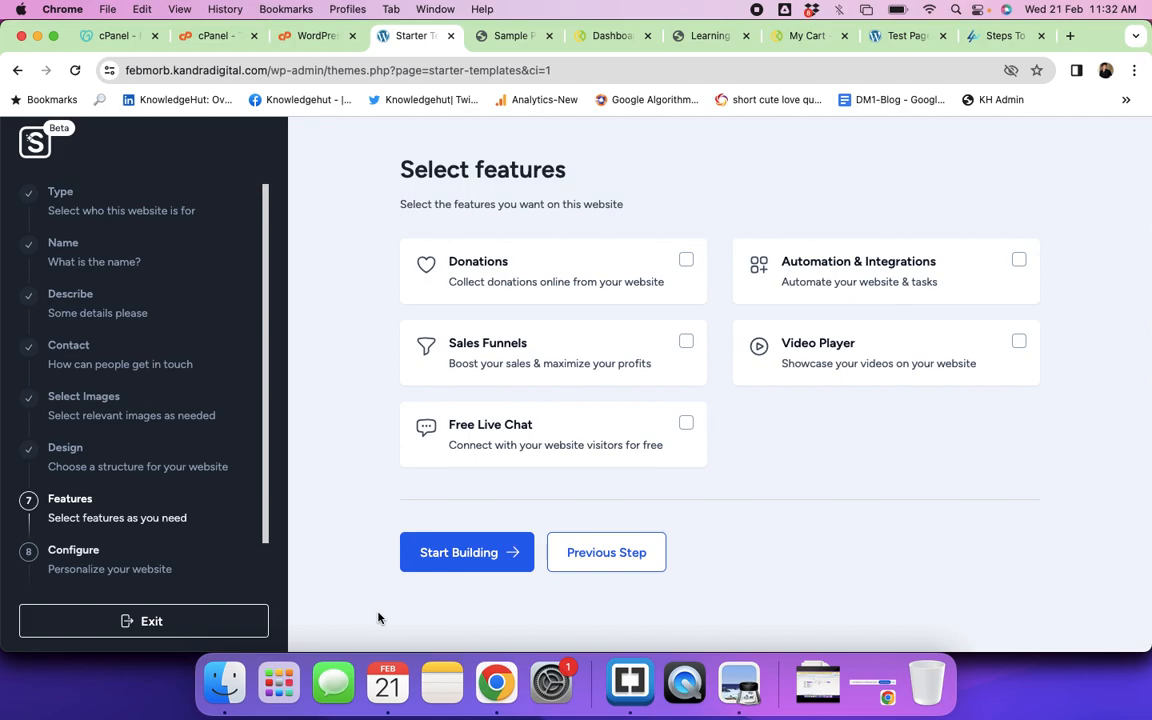
Step: Enable Free Live Chat, Video Player, Sales Funnels and Automation & Integrations, then start building
left_click(687, 426)
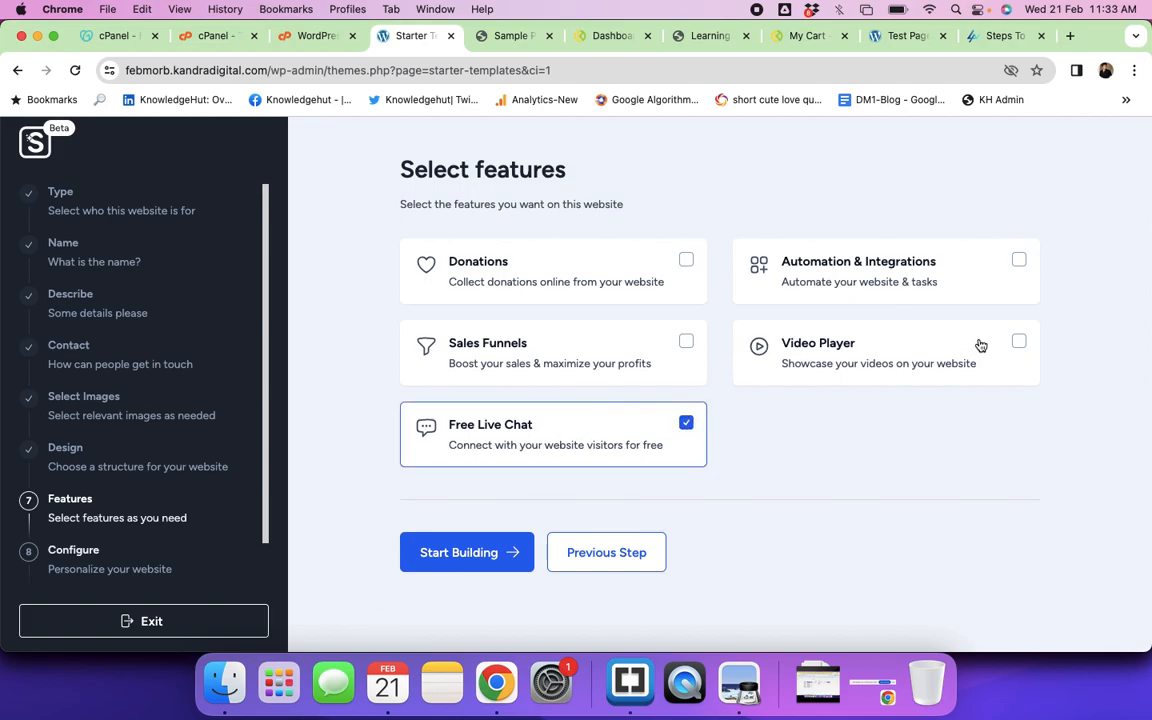
left_click(1019, 344)
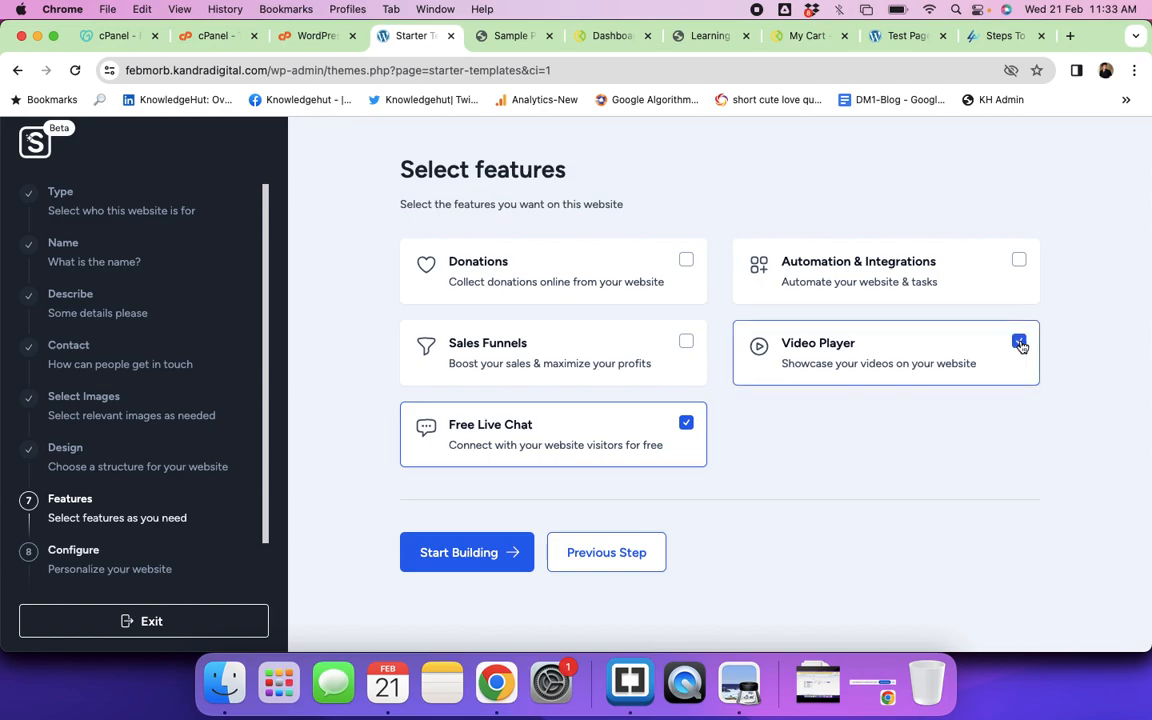
left_click(686, 344)
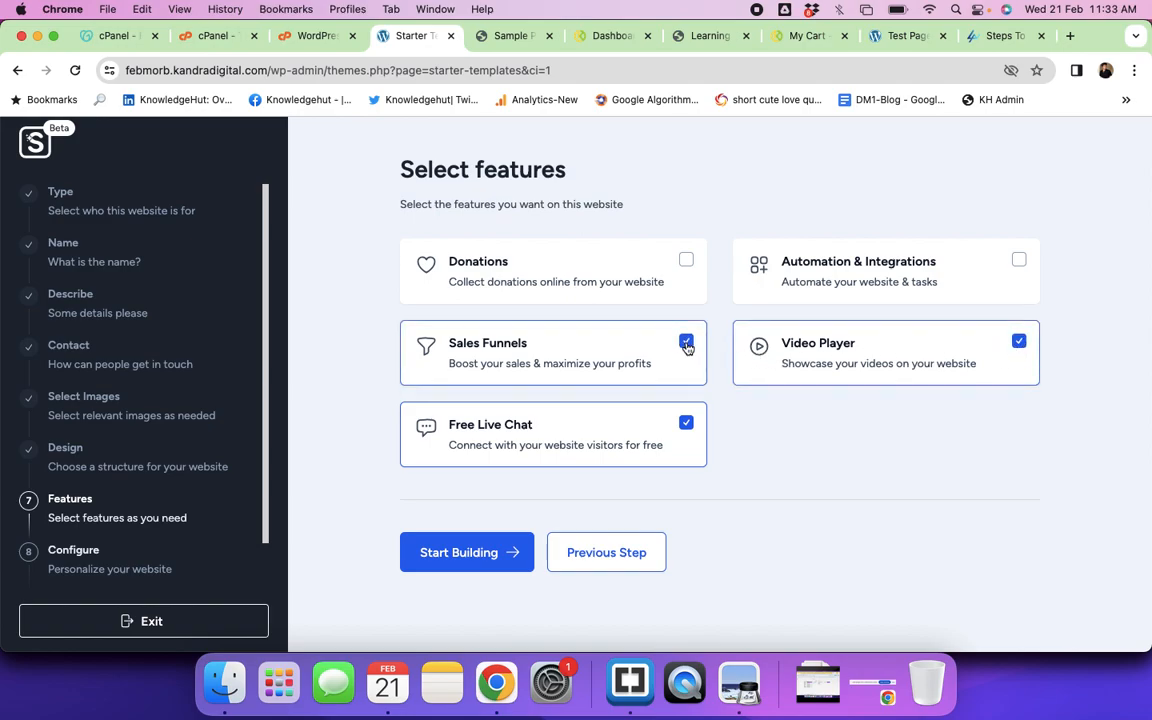
left_click(1019, 264)
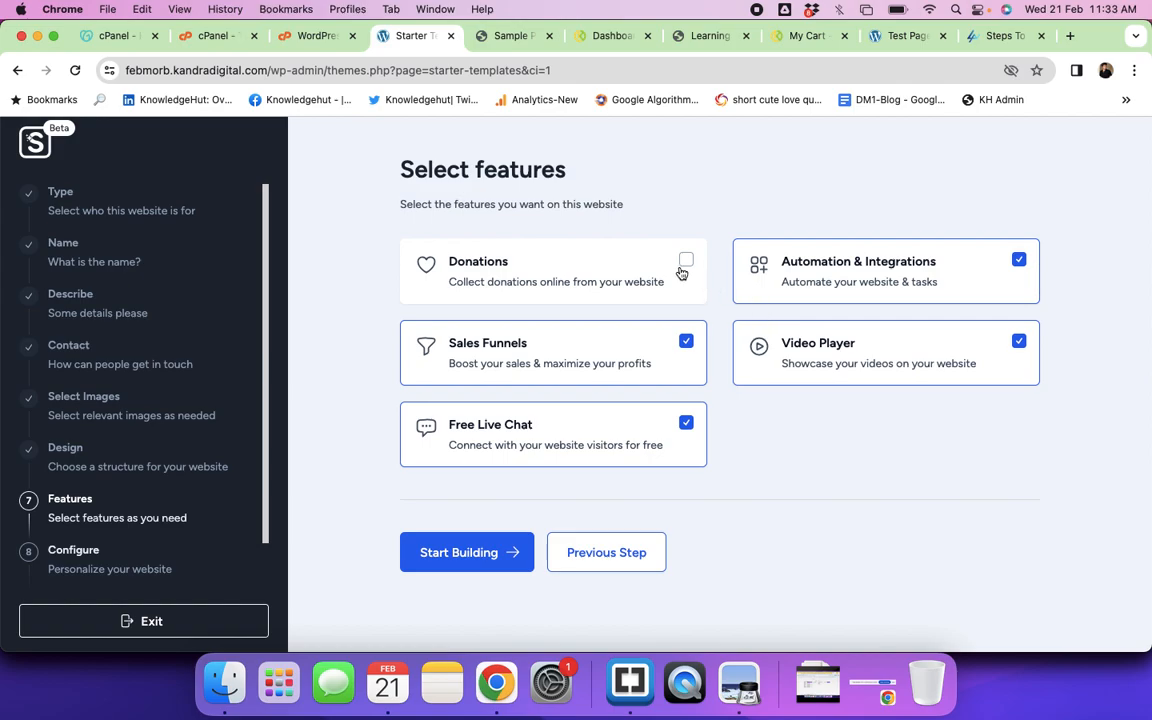
left_click(489, 558)
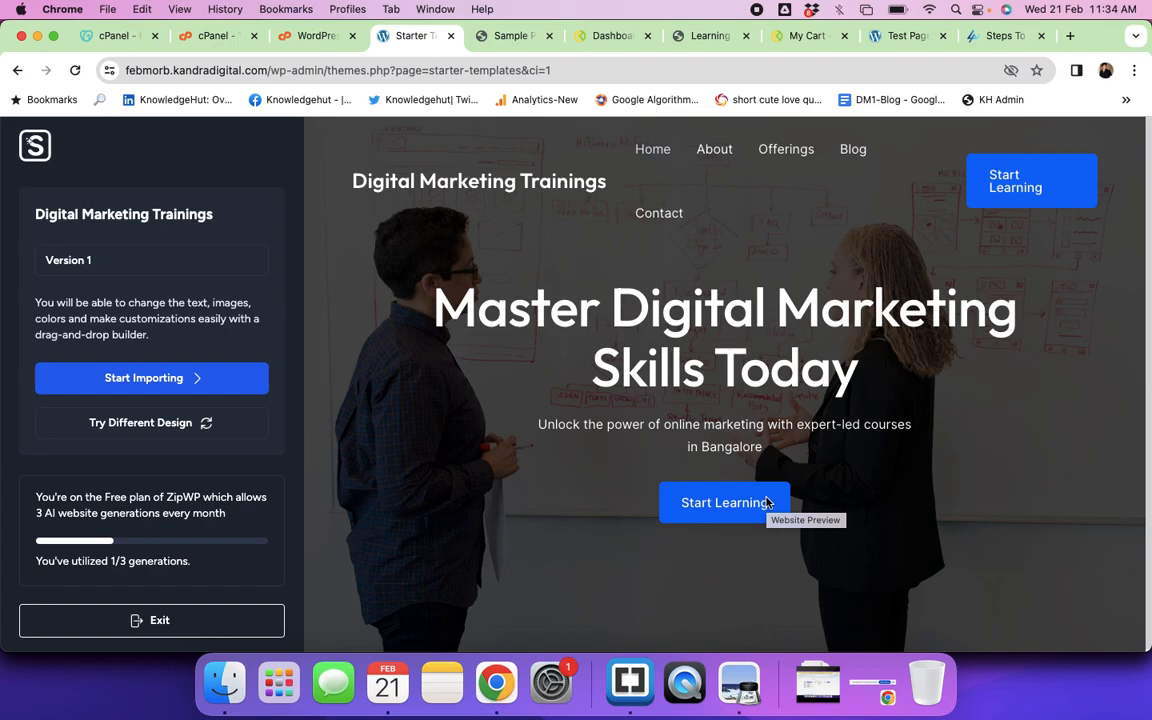
Step: Start importing the generated site and, near 95%, switch to the Test Page tab
left_click(142, 379)
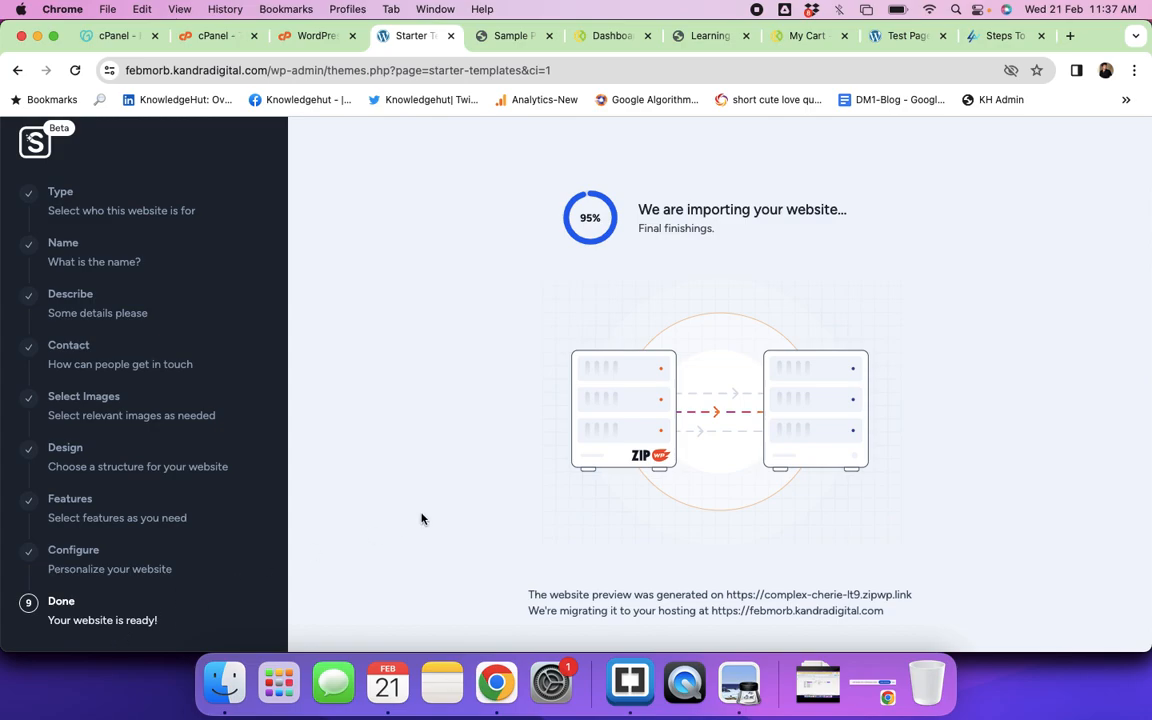
left_click(896, 38)
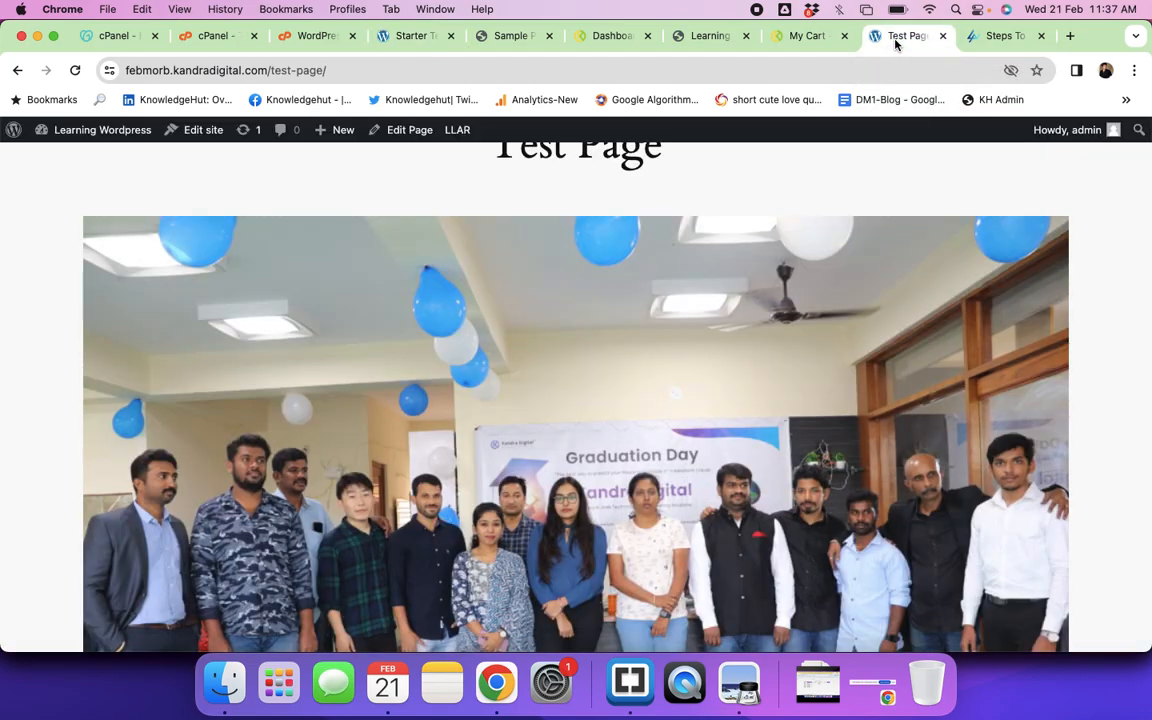
Step: Reload the Test Page, confirm the import finished with 'your website is ready', and return to the home page tab
key("super+r")
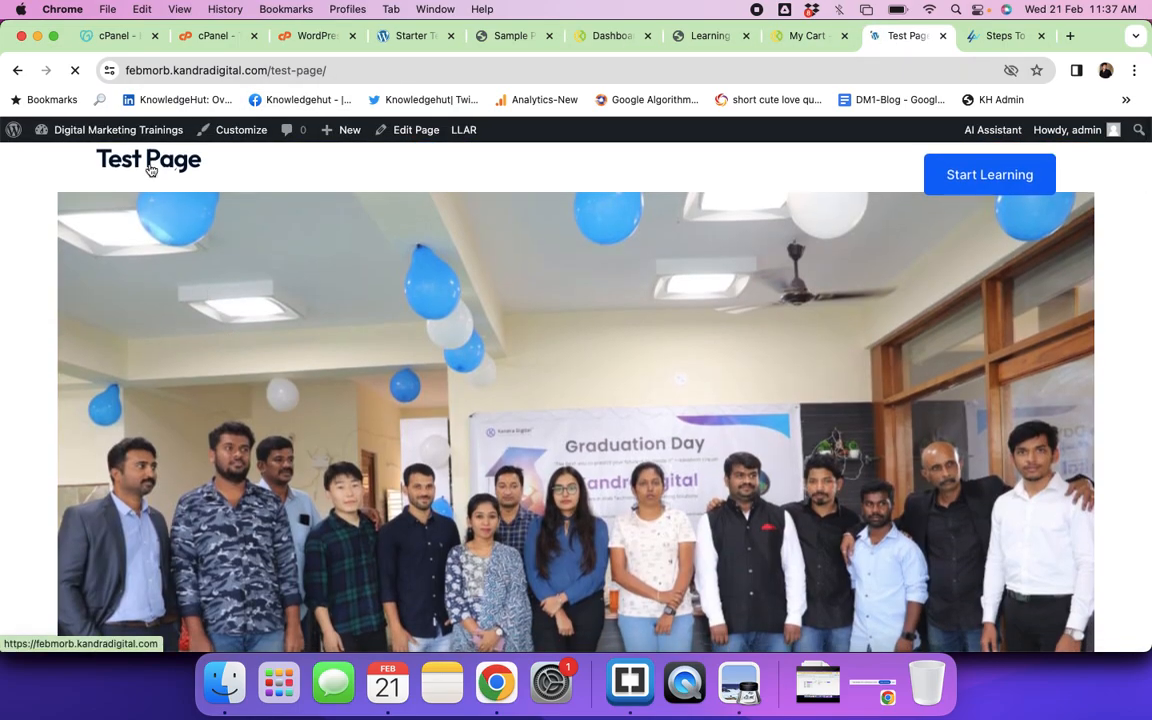
left_click(150, 170)
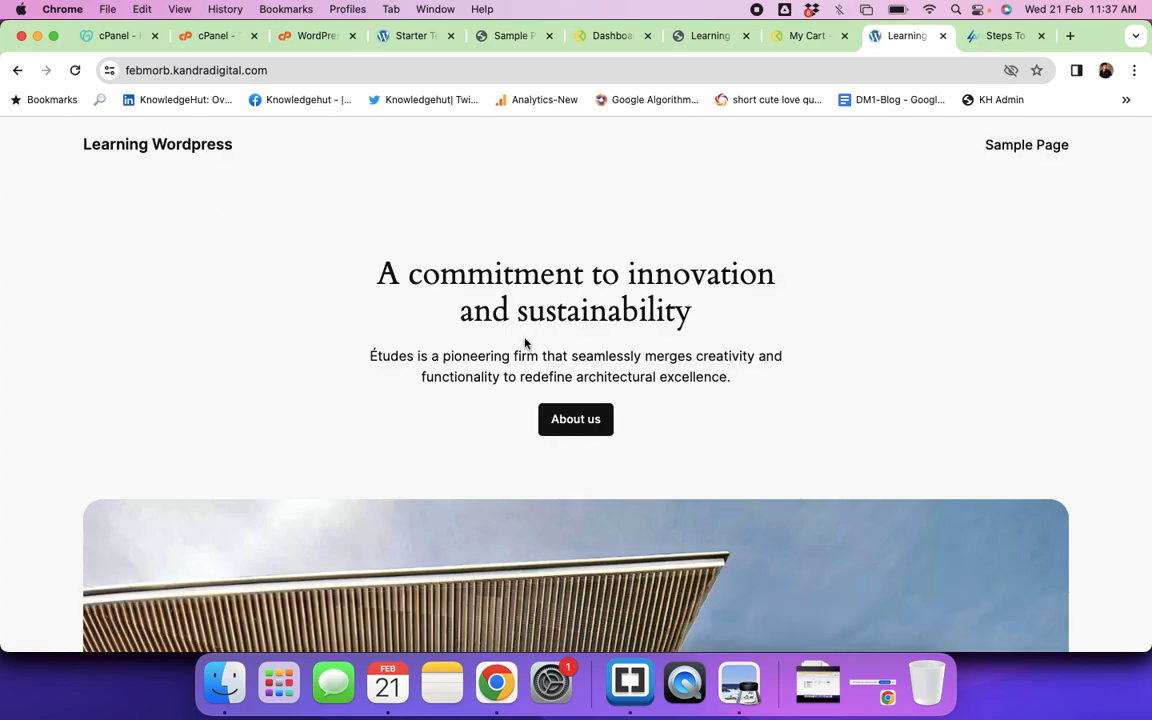
left_click(386, 40)
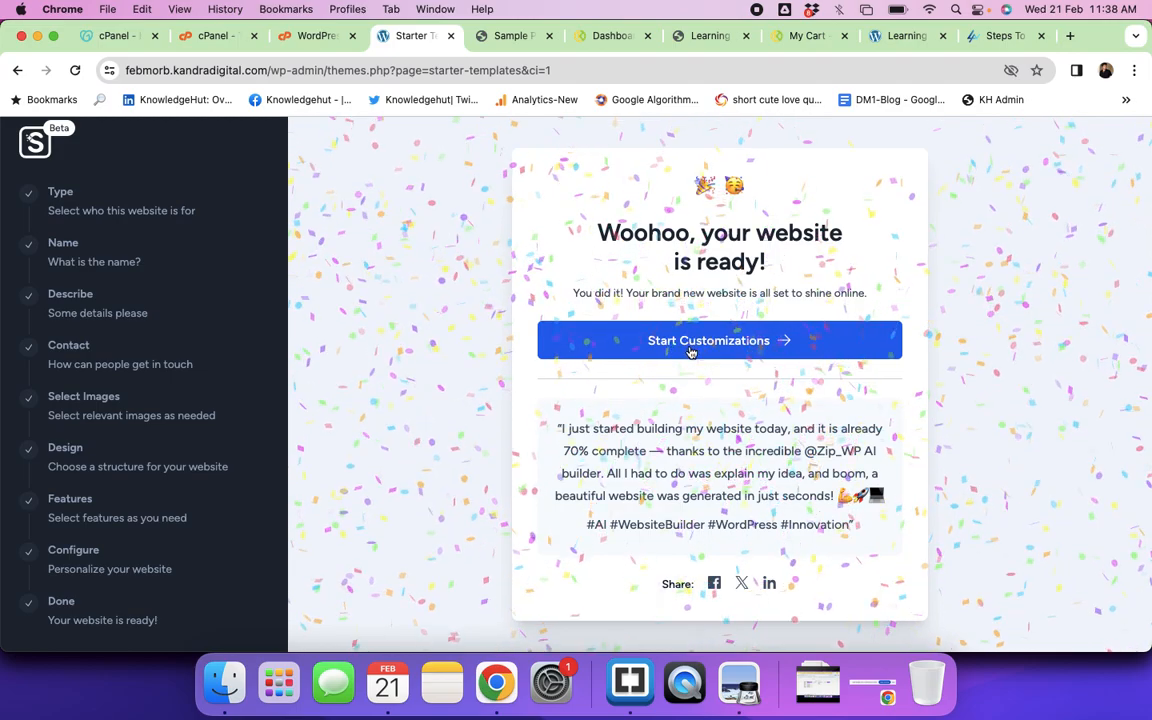
left_click(902, 37)
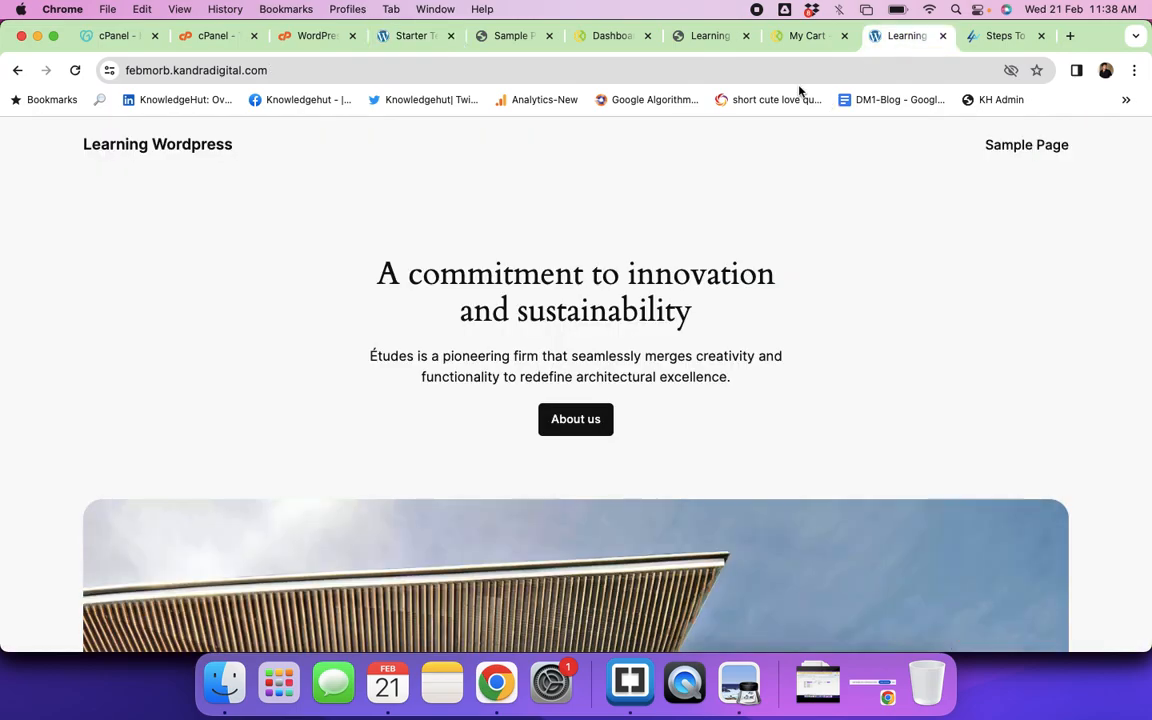
Step: Reload the home page and scroll through the new 'Master Digital Marketing Skills Today' design to the footer
key("super+r")
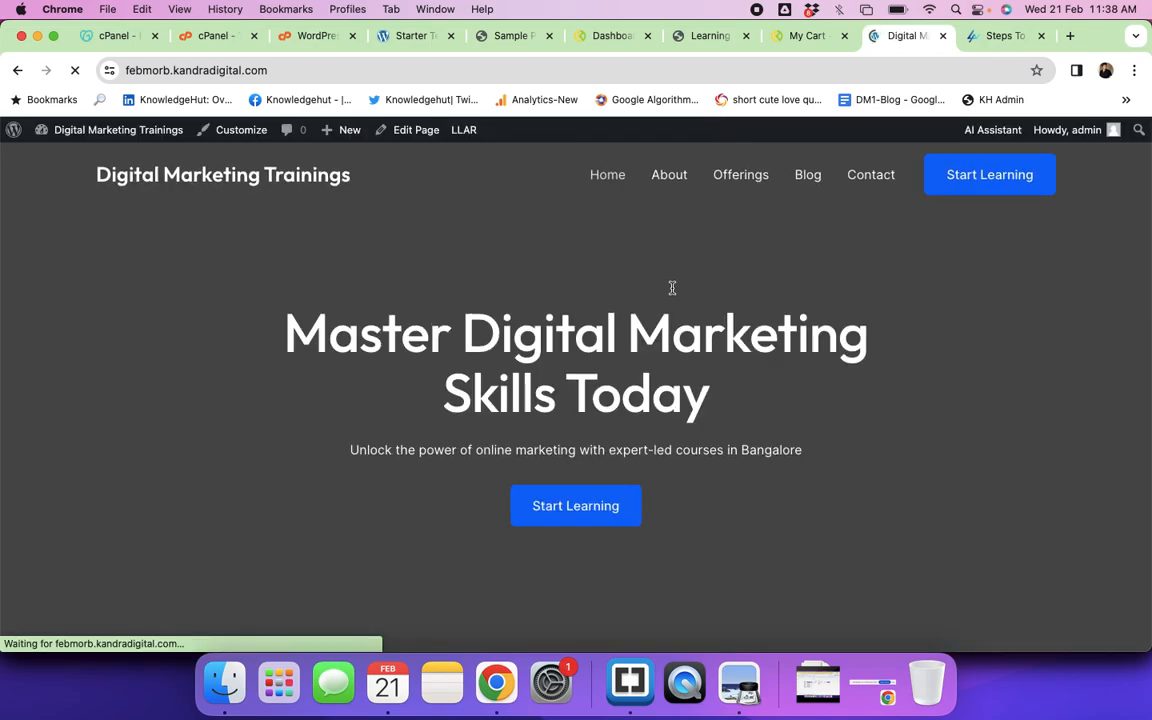
scroll(853, 394, "down", 10)
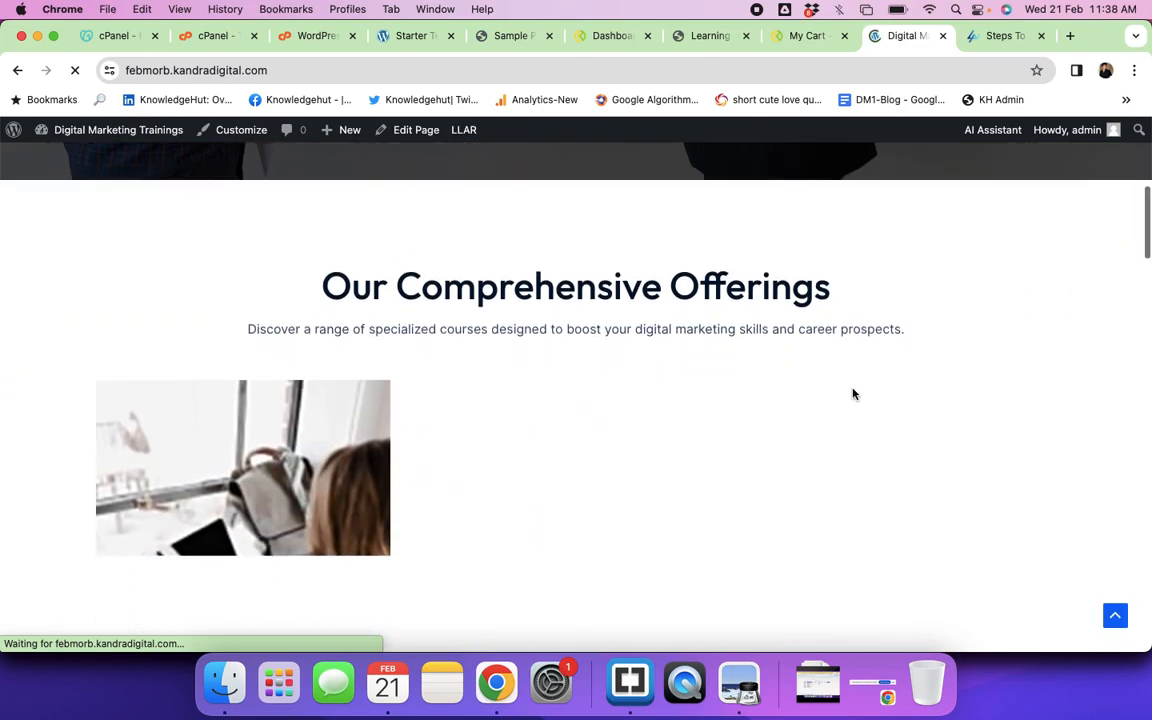
scroll(853, 394, "down", 8)
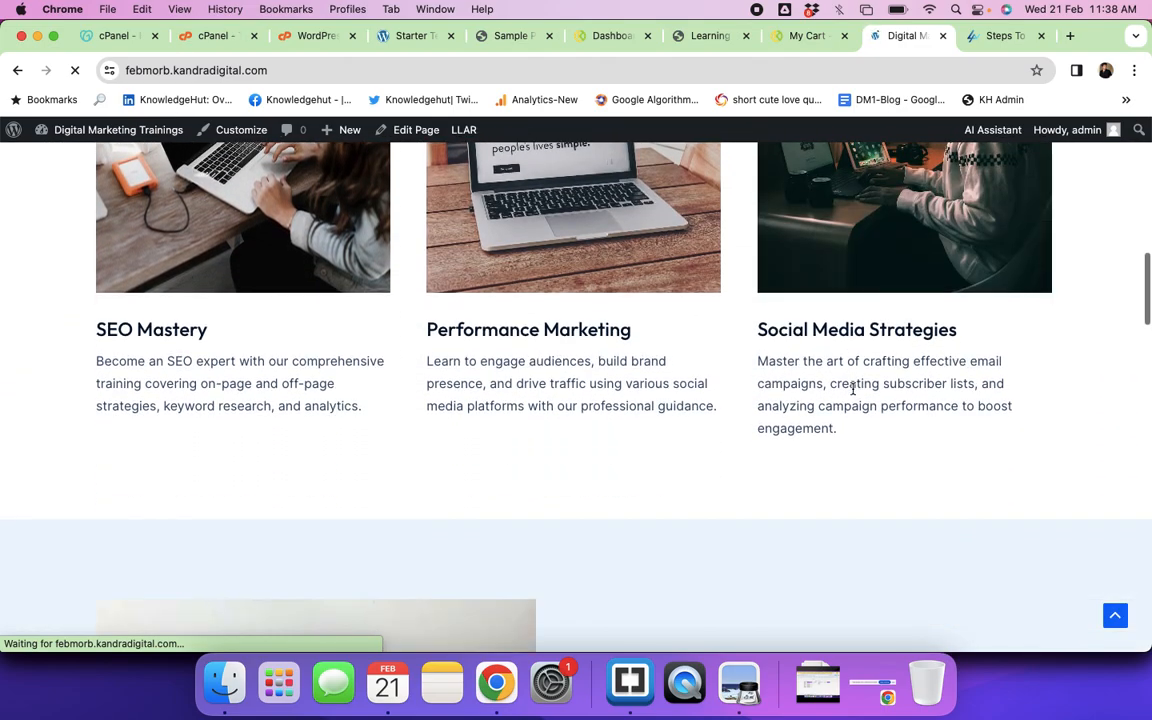
scroll(853, 394, "down", 10)
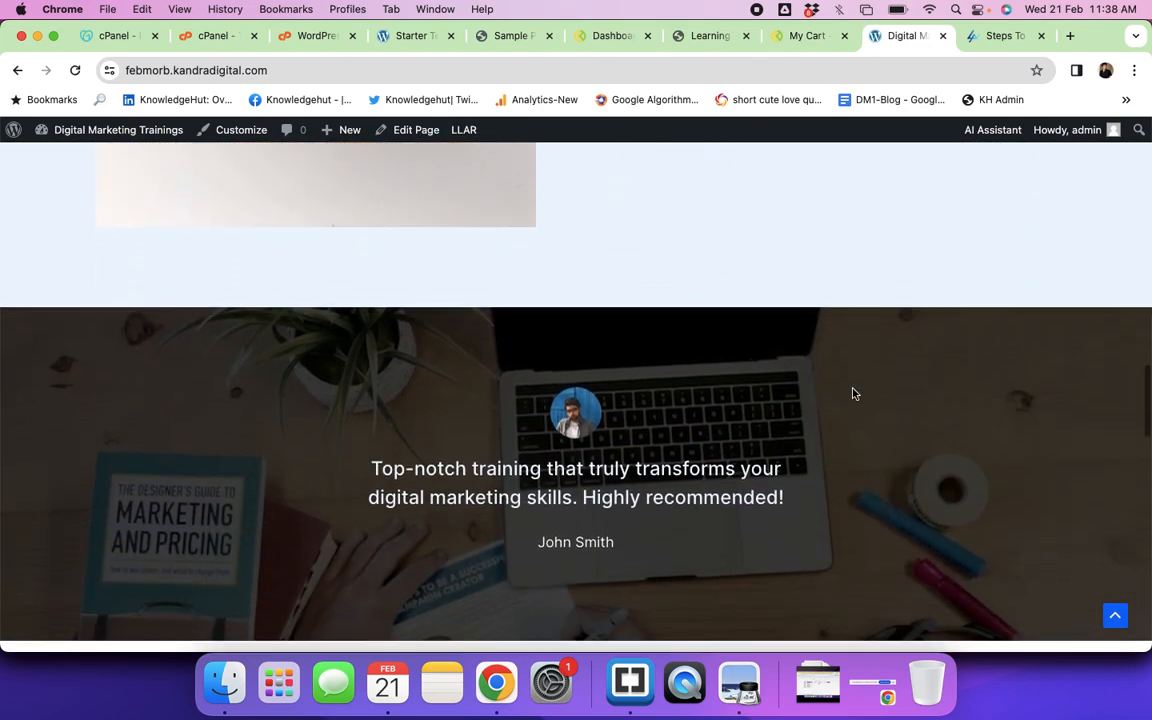
scroll(853, 394, "down", 10)
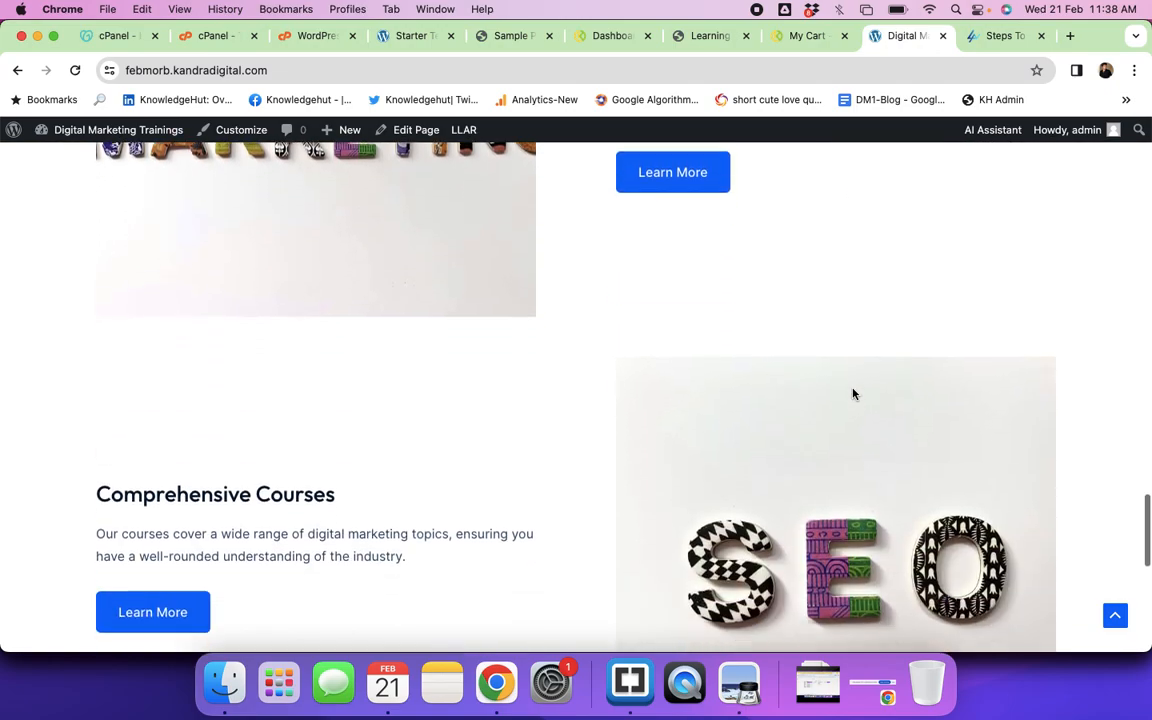
scroll(853, 394, "down", 6)
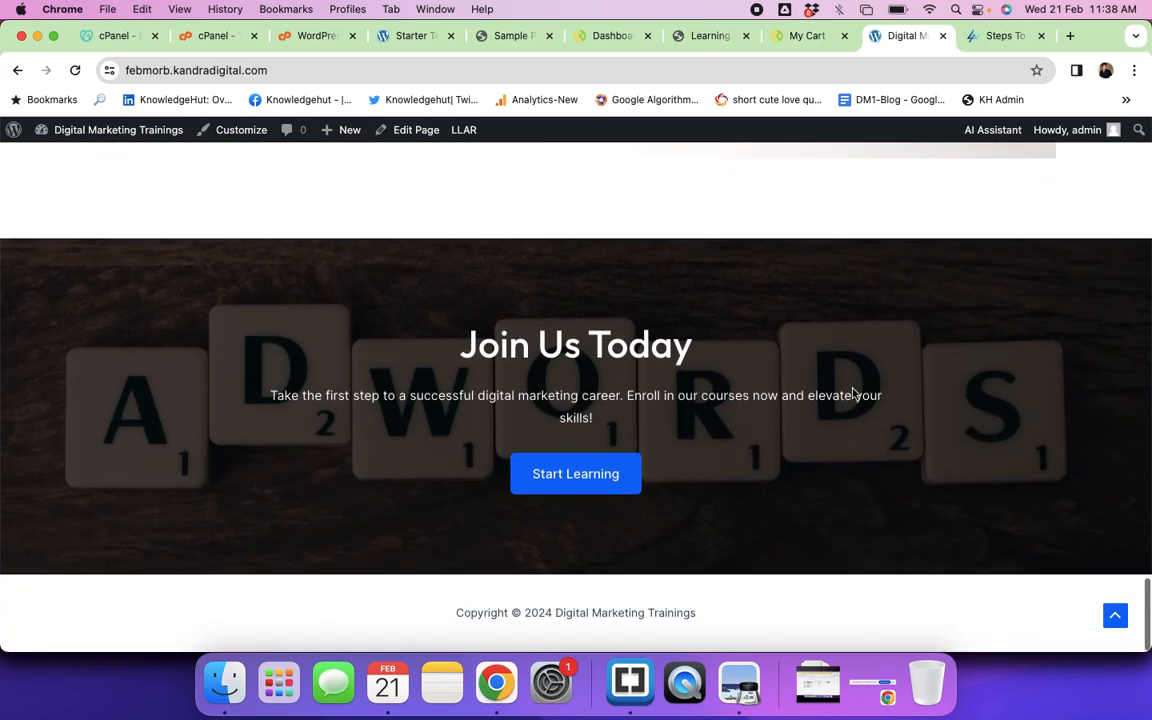
scroll(853, 394, "up", 15)
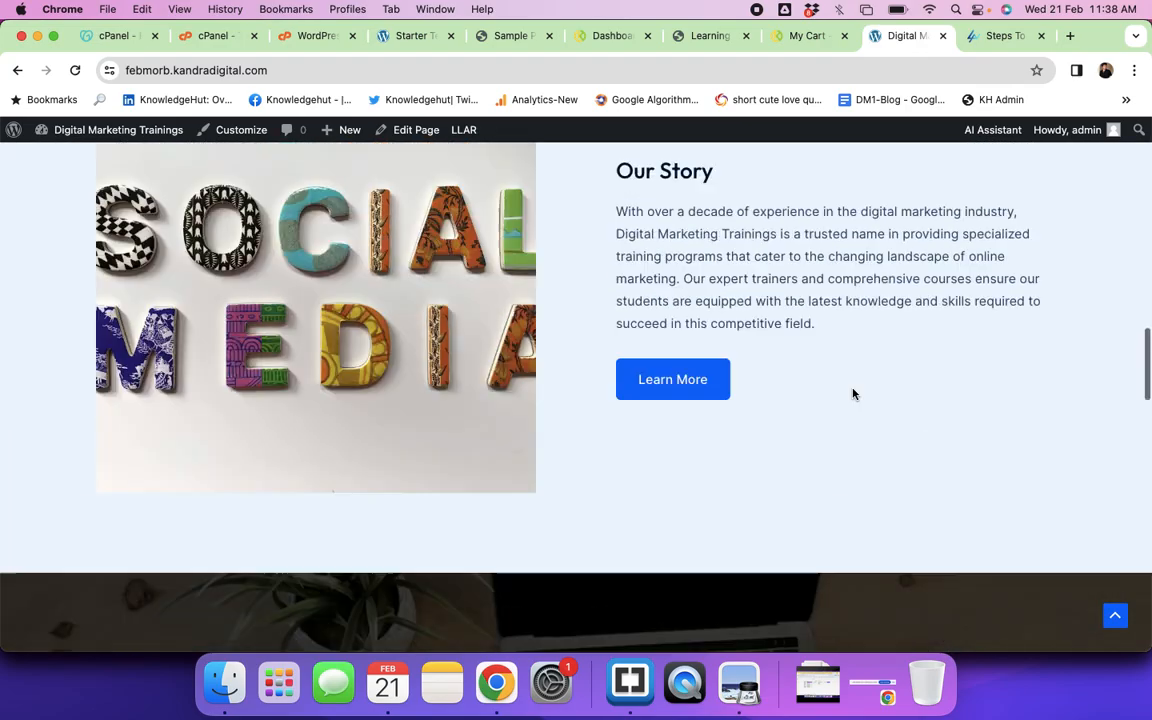
scroll(853, 394, "up", 4)
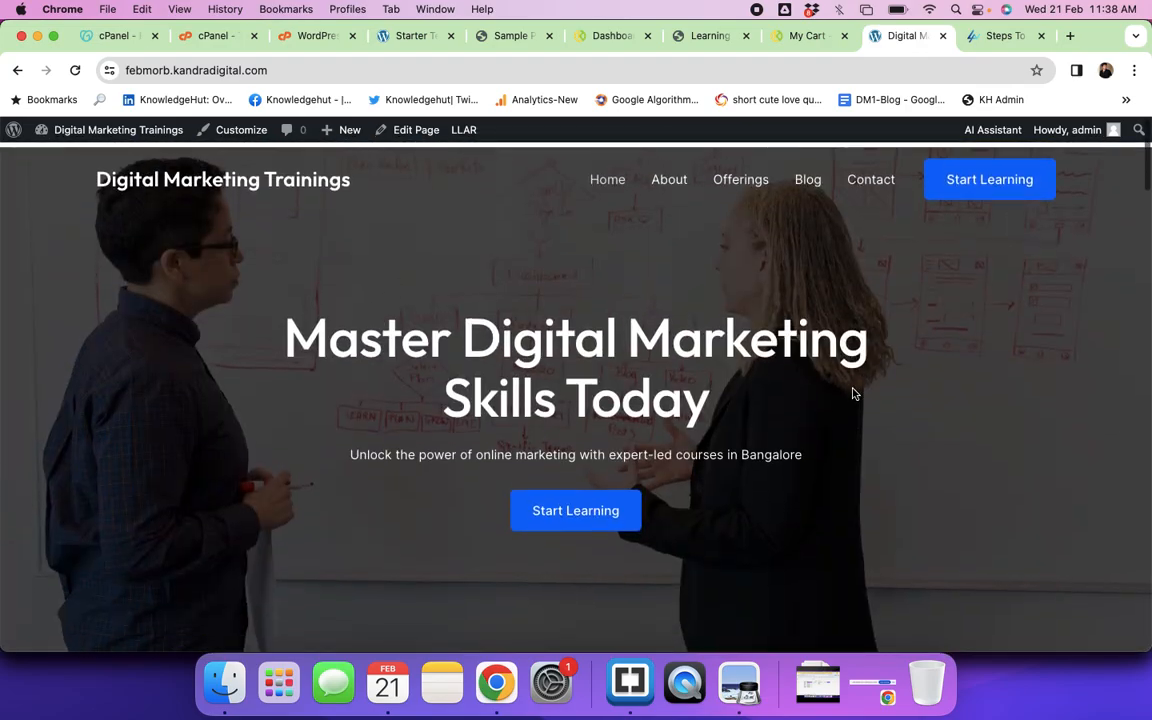
Step: Browse the new site's About and Offerings pages
left_click(665, 177)
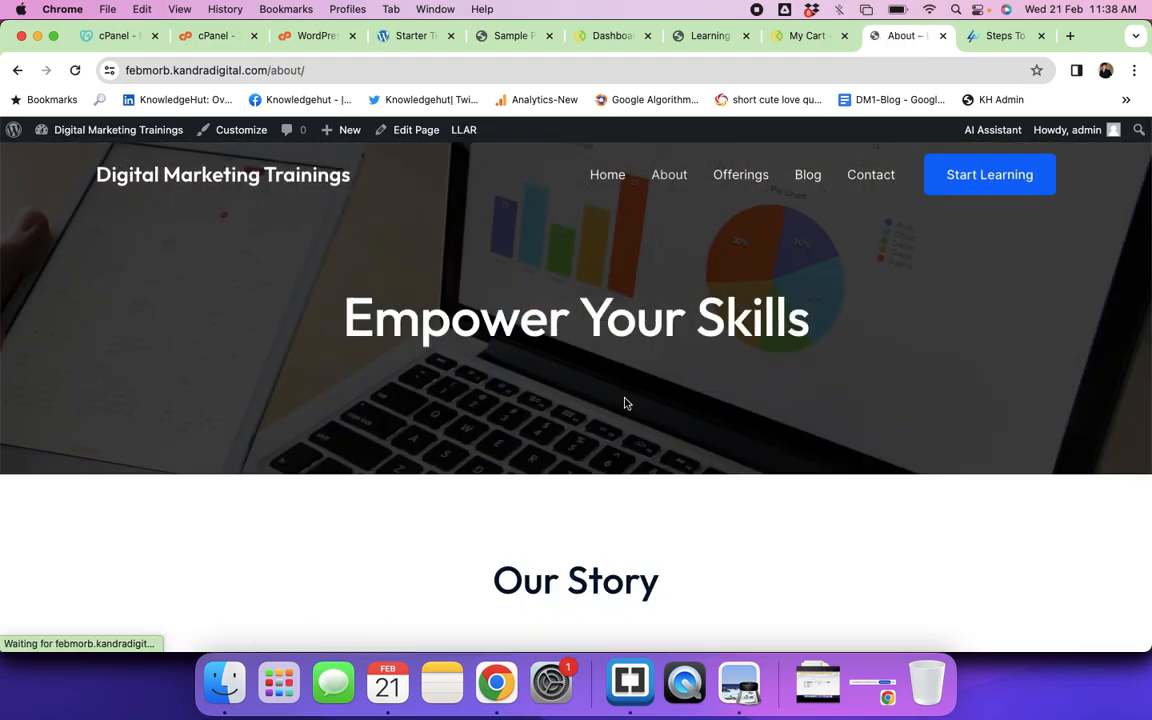
scroll(624, 403, "down", 5)
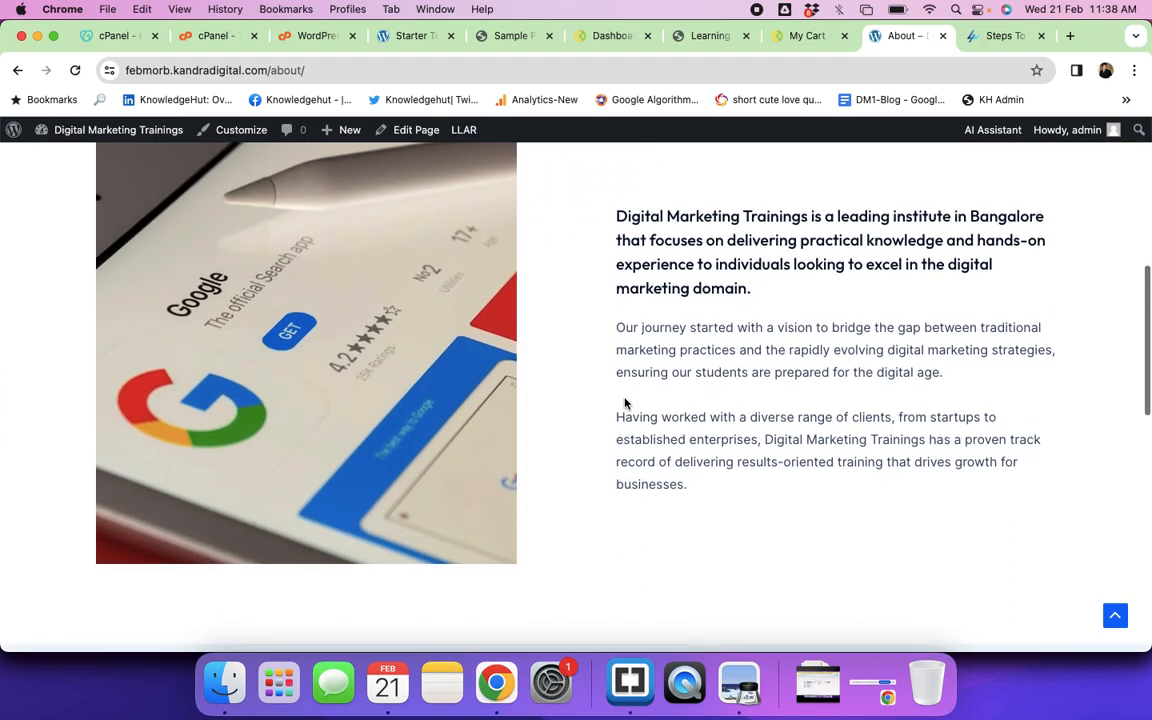
scroll(624, 403, "down", 10)
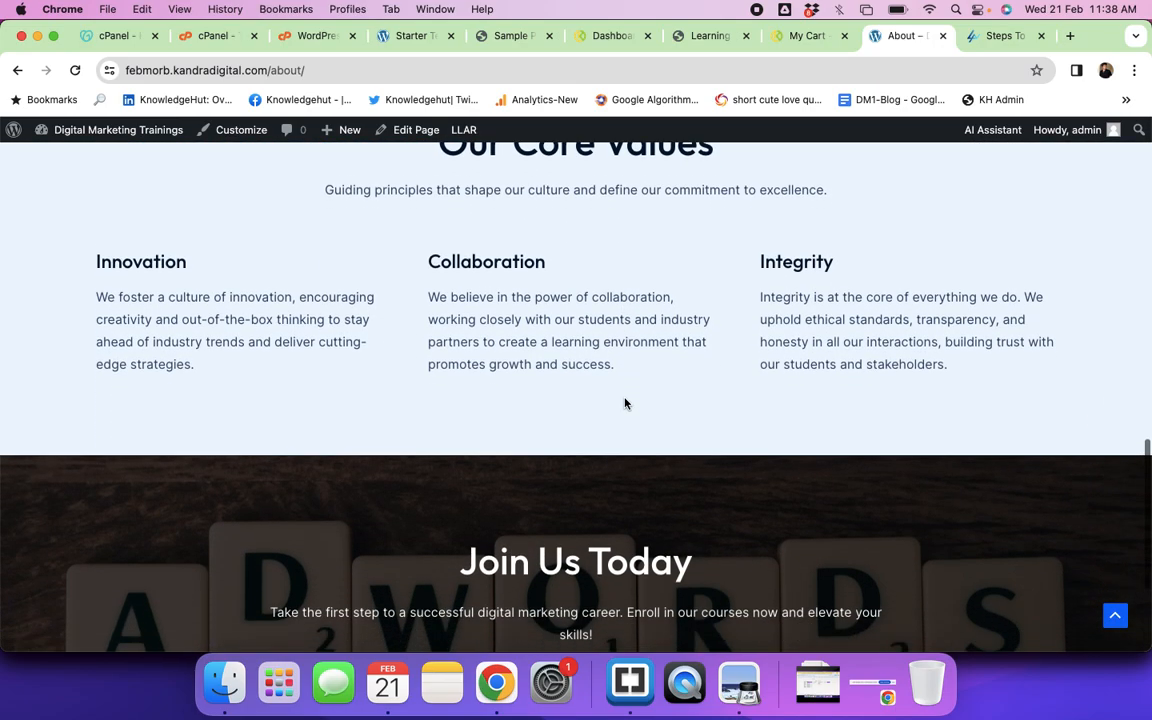
scroll(622, 400, "up", 15)
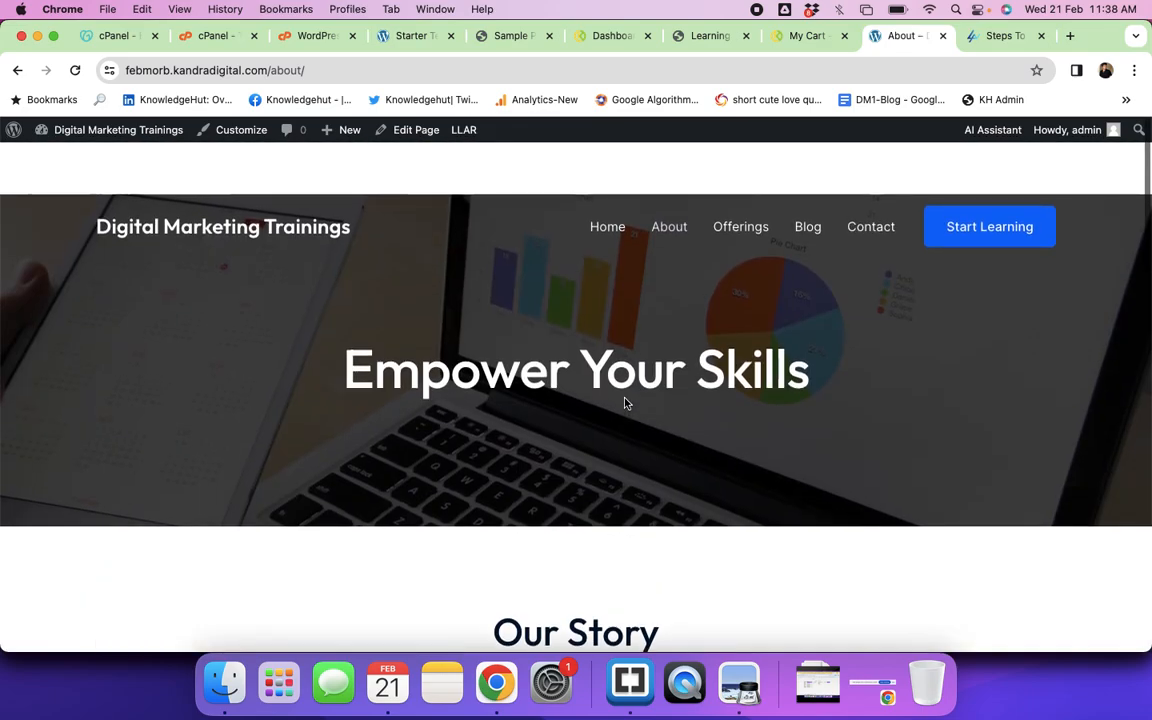
left_click(740, 180)
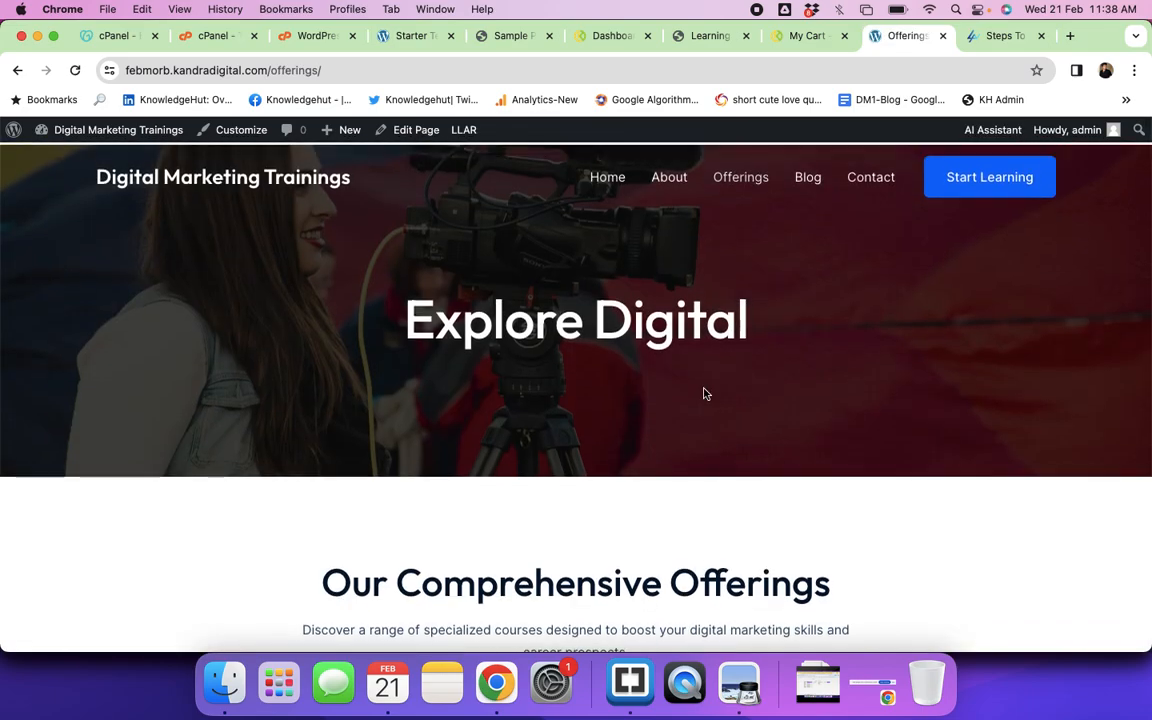
scroll(703, 393, "down", 10)
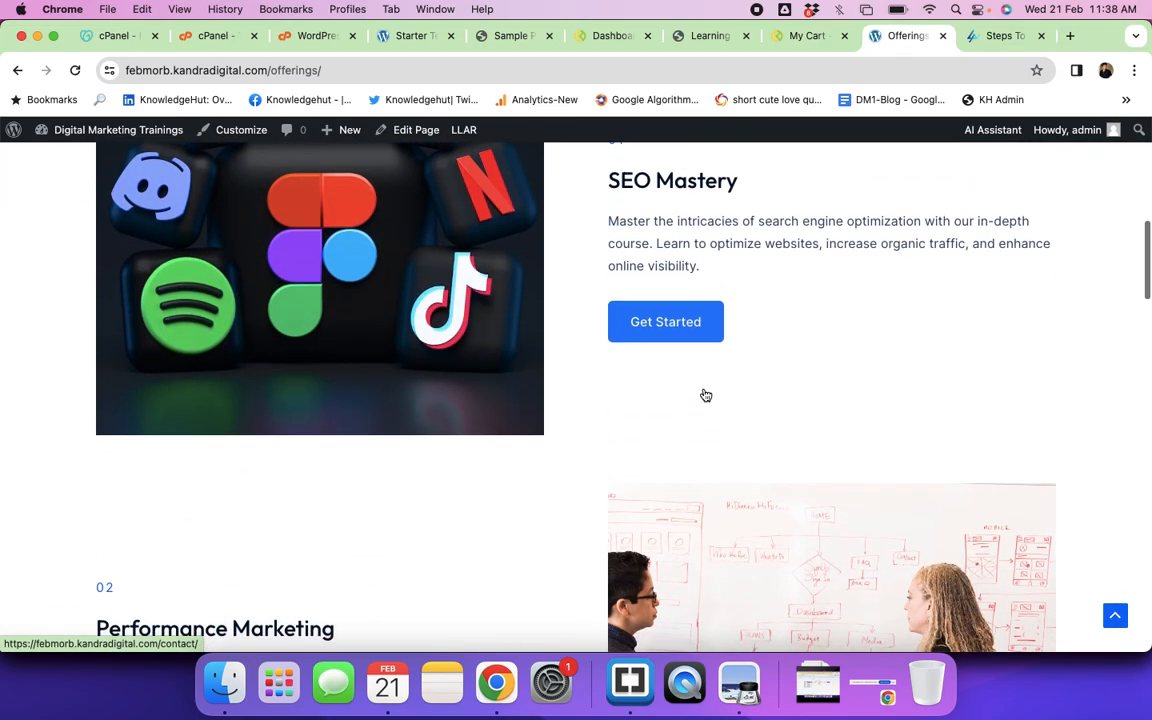
scroll(705, 395, "down", 8)
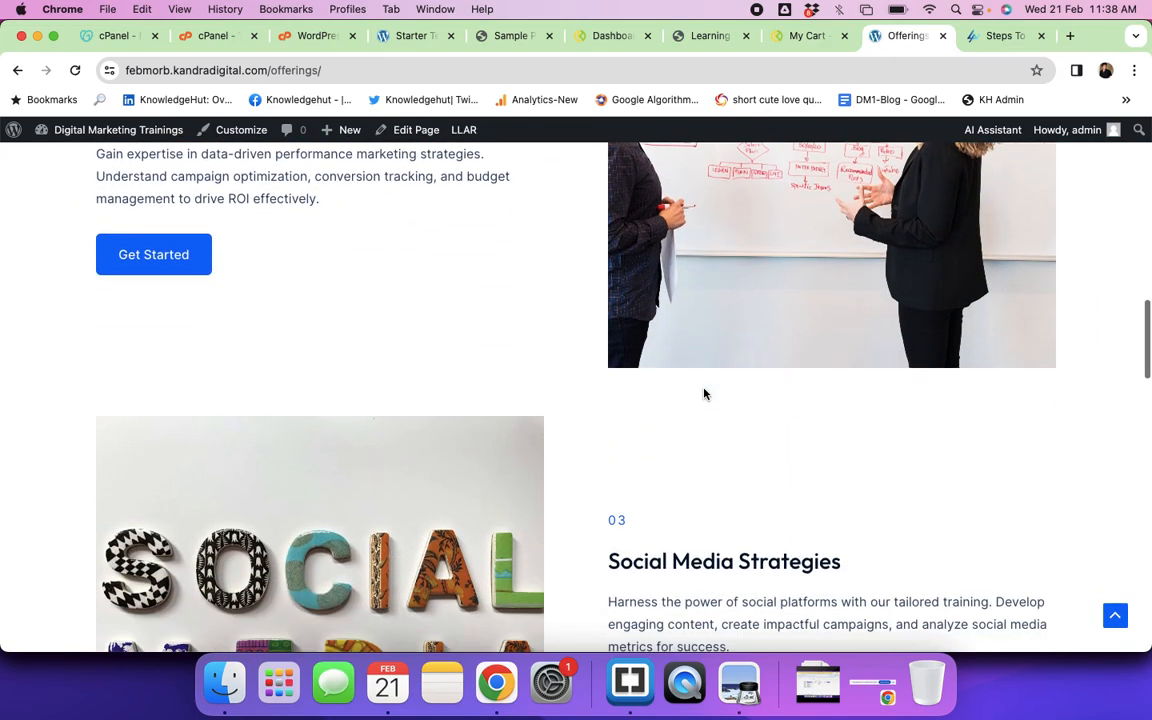
scroll(704, 392, "down", 10)
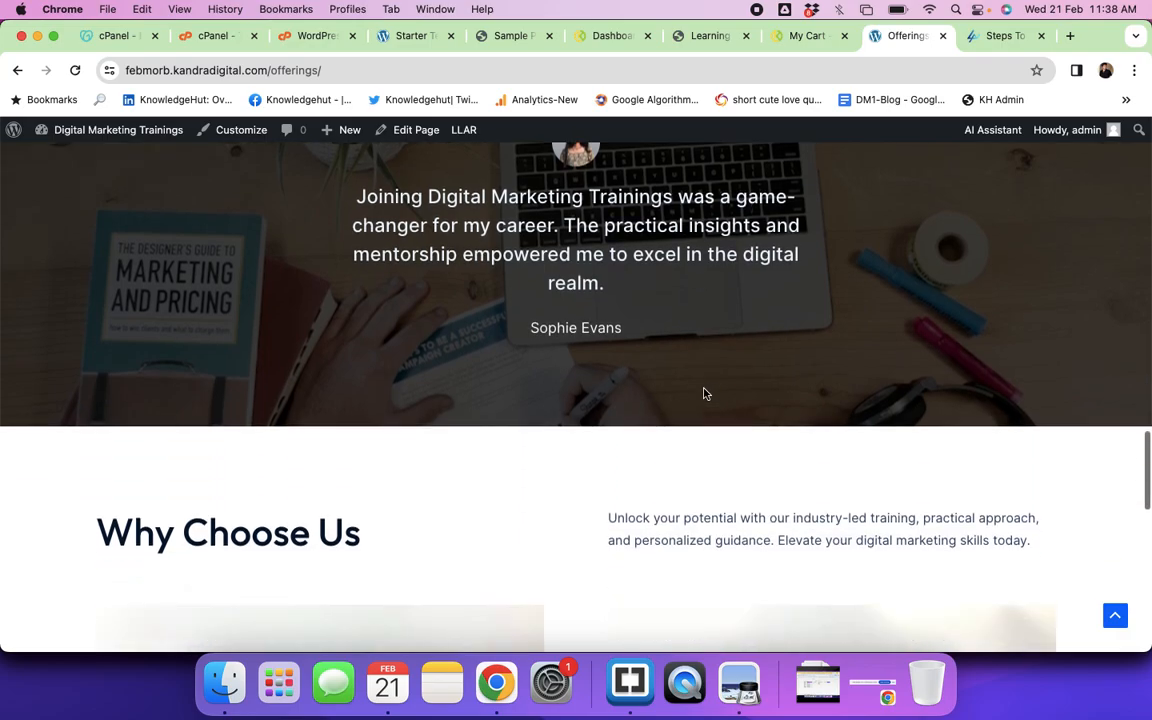
scroll(704, 393, "down", 10)
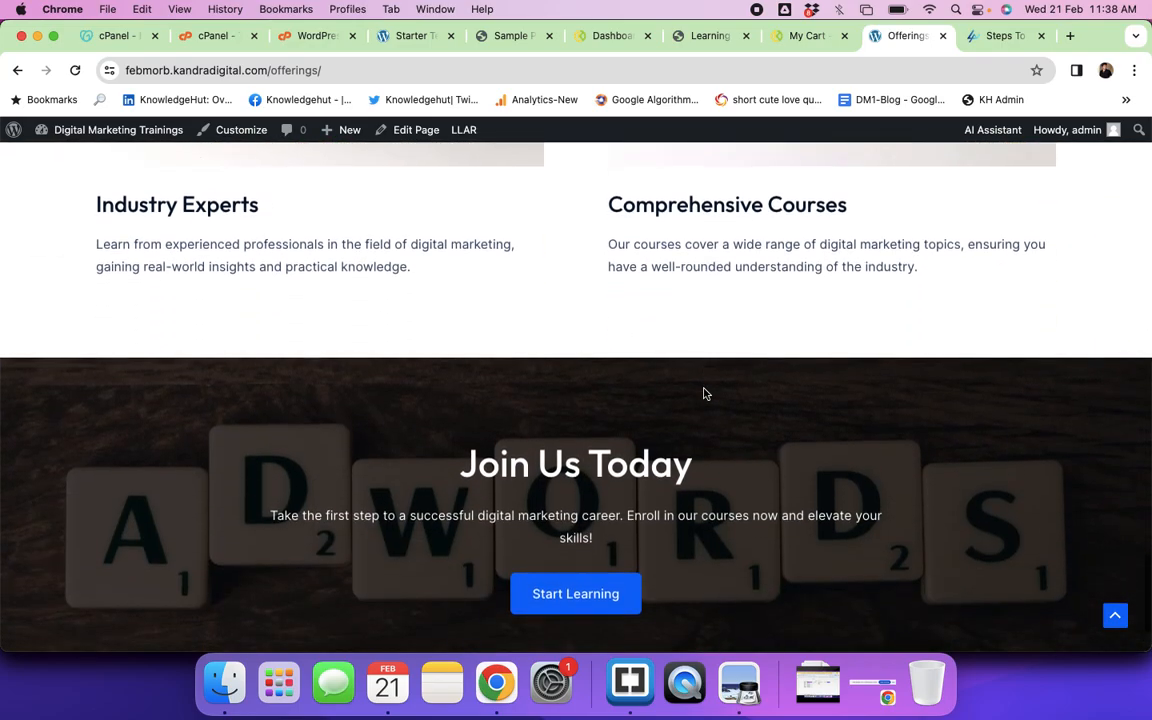
scroll(704, 393, "up", 20)
scroll(704, 394, "up", 15)
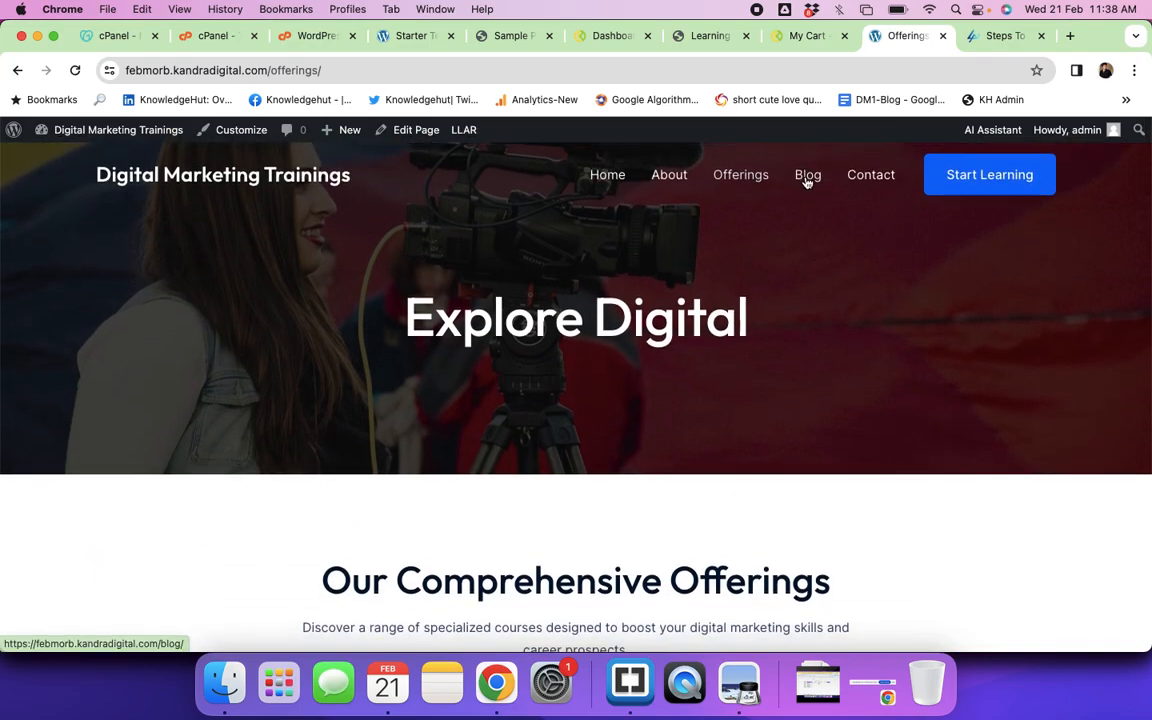
Step: Open the Blog page and read the post 'How To Start Affiliate Marketing With No Money'
left_click(807, 178)
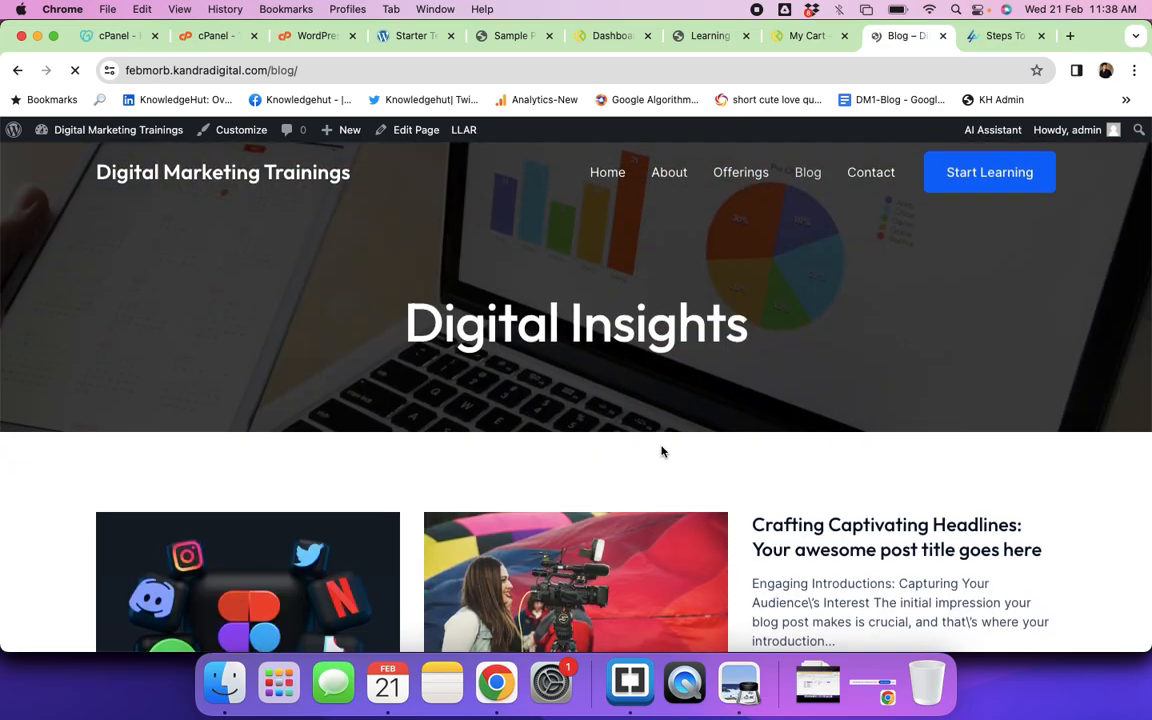
scroll(662, 453, "down", 5)
scroll(662, 453, "down", 3)
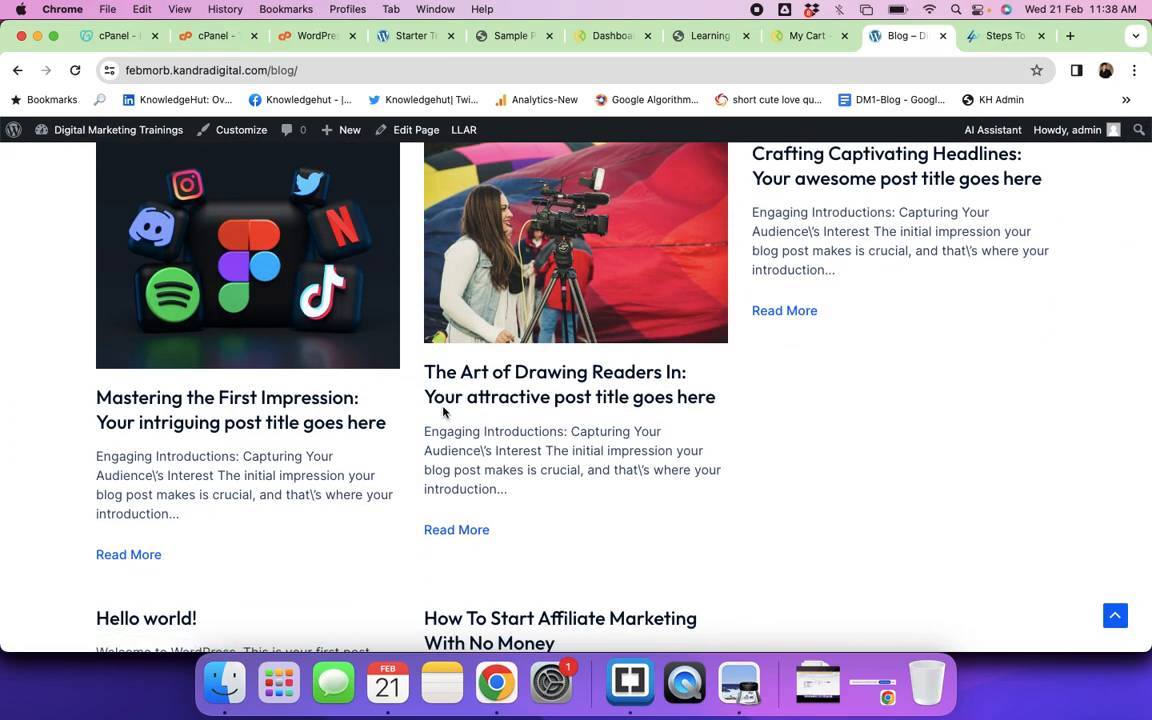
scroll(428, 463, "down", 7)
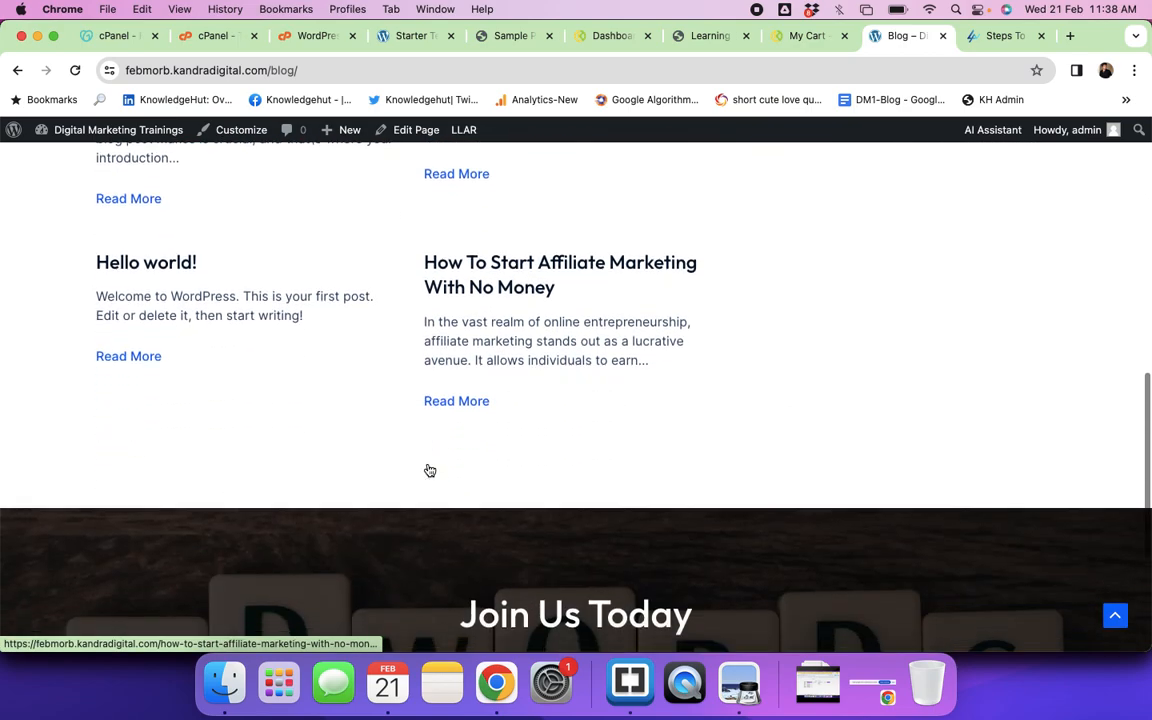
scroll(429, 470, "up", 2)
left_click(493, 380)
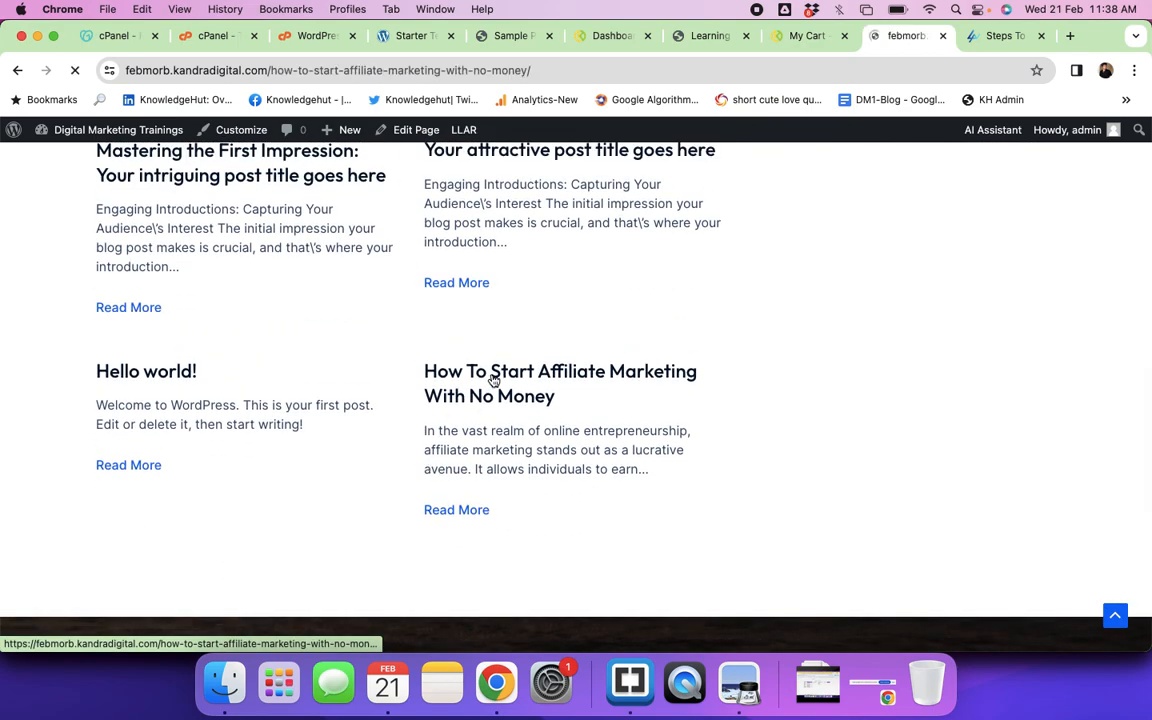
scroll(587, 475, "down", 15)
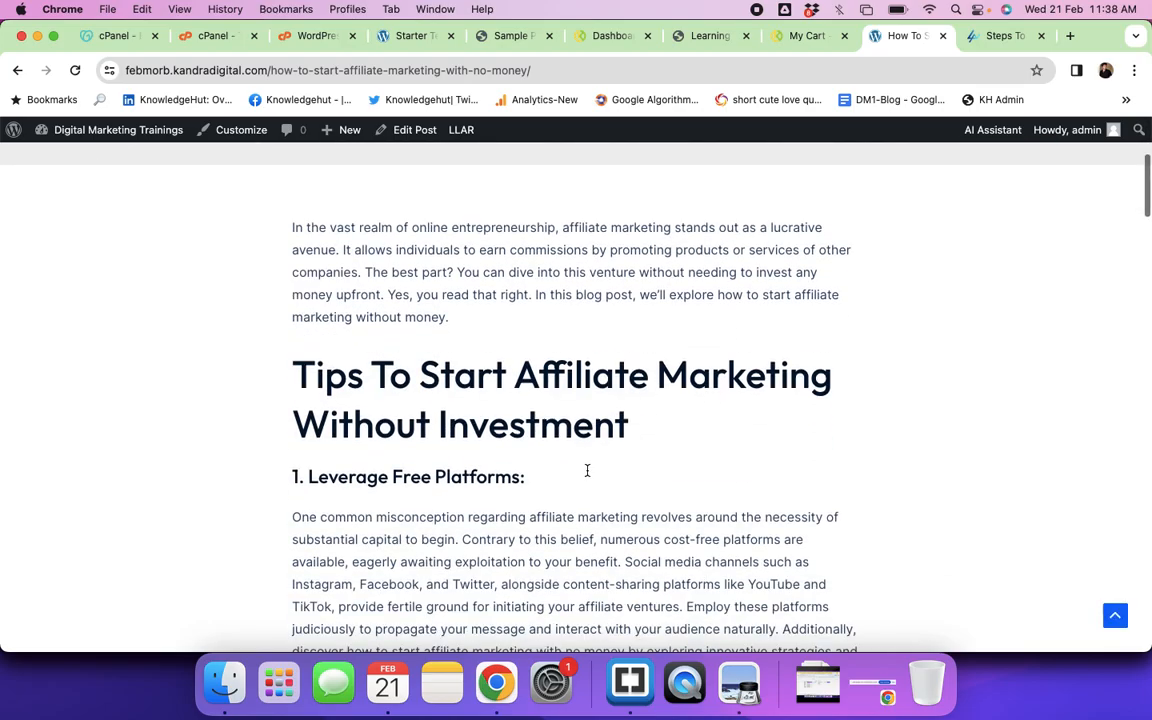
scroll(587, 475, "down", 20)
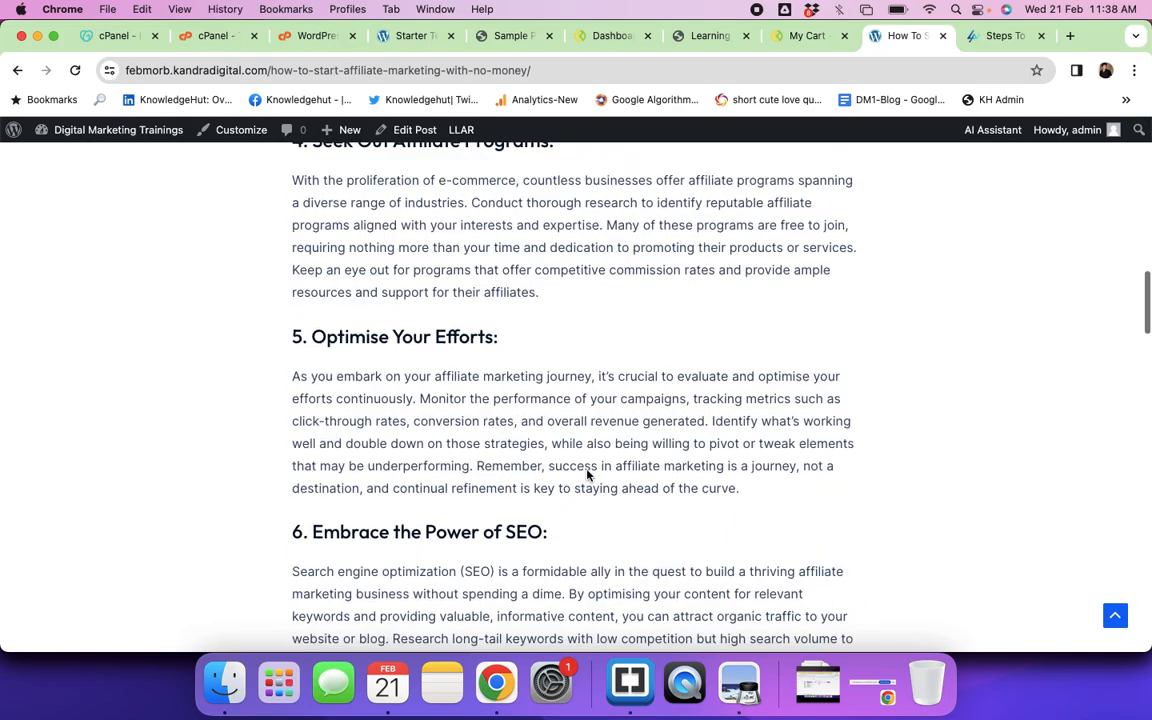
scroll(587, 475, "up", 4)
scroll(587, 475, "up", 20)
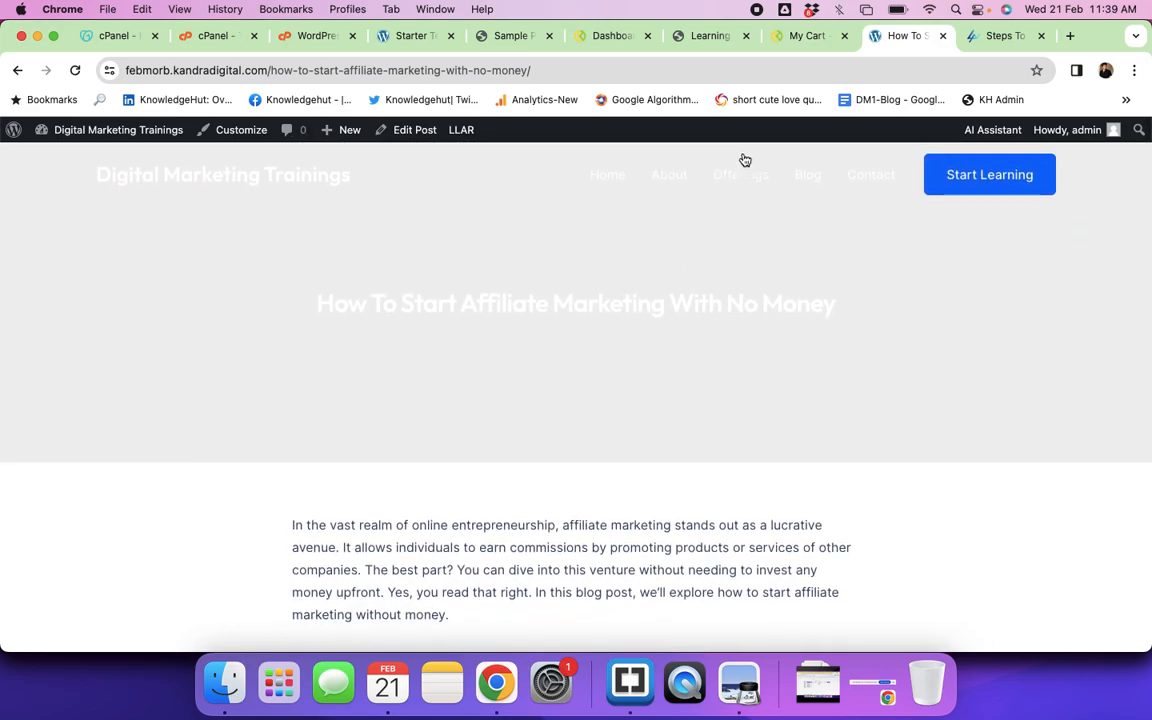
Step: View the Contact page with its Get in Touch banner, address details and contact form
left_click(865, 177)
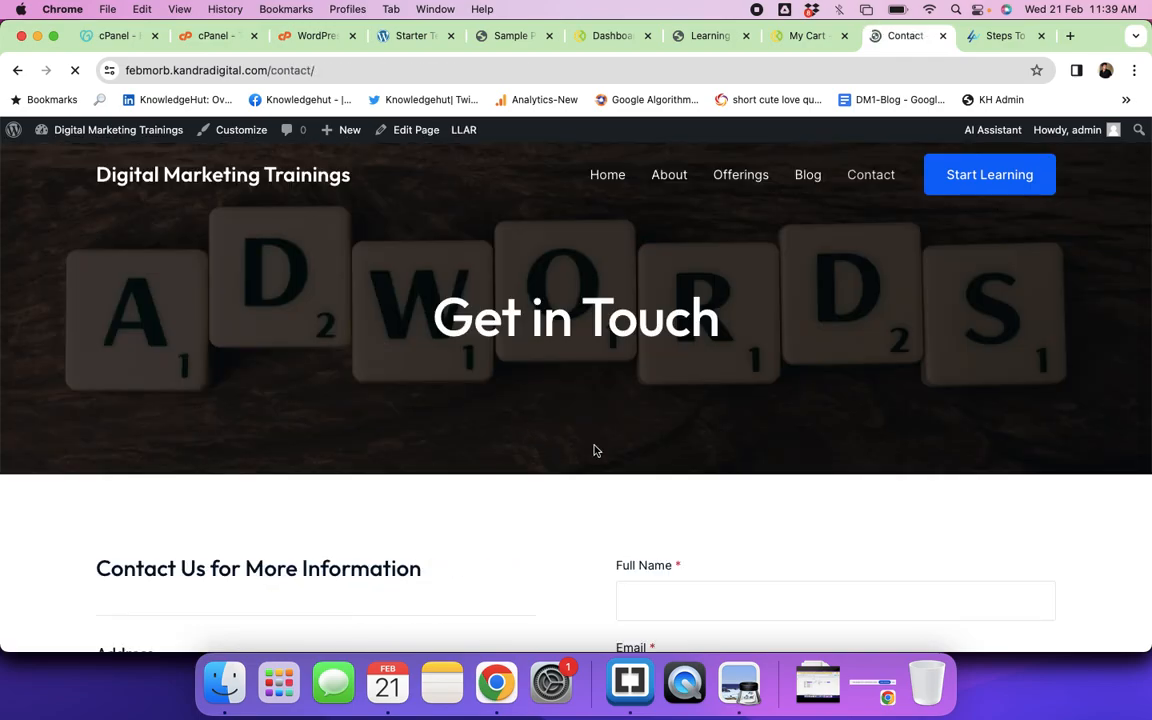
scroll(594, 451, "down", 5)
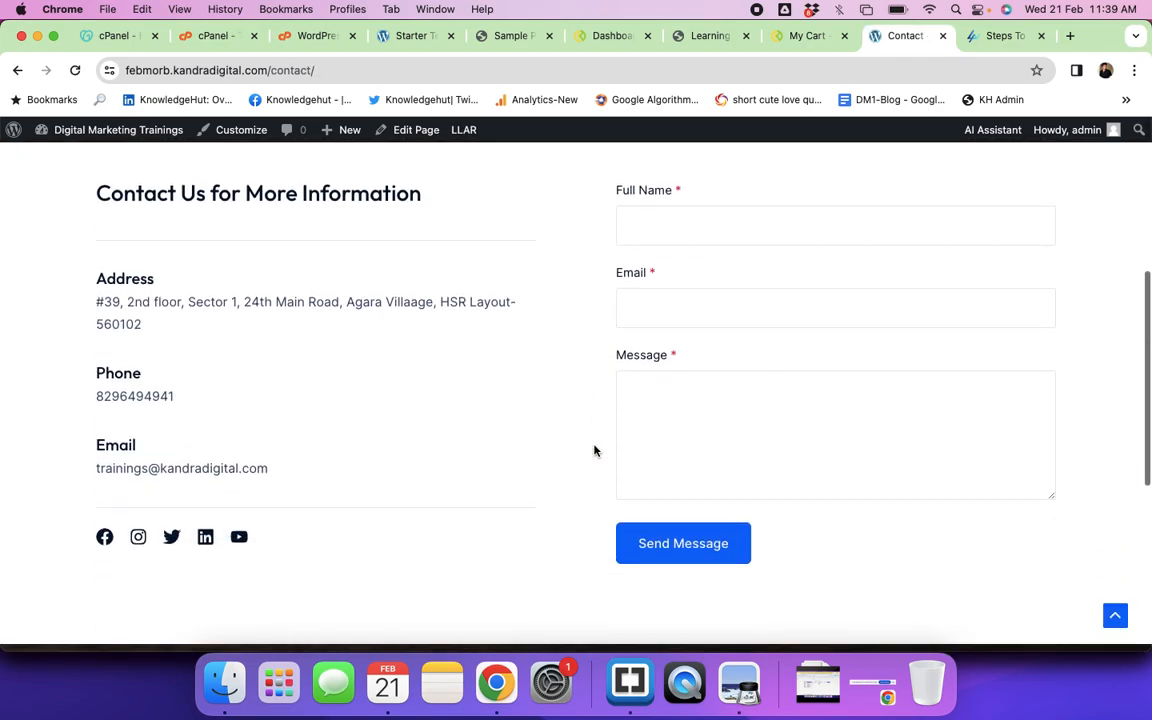
scroll(487, 428, "down", 5)
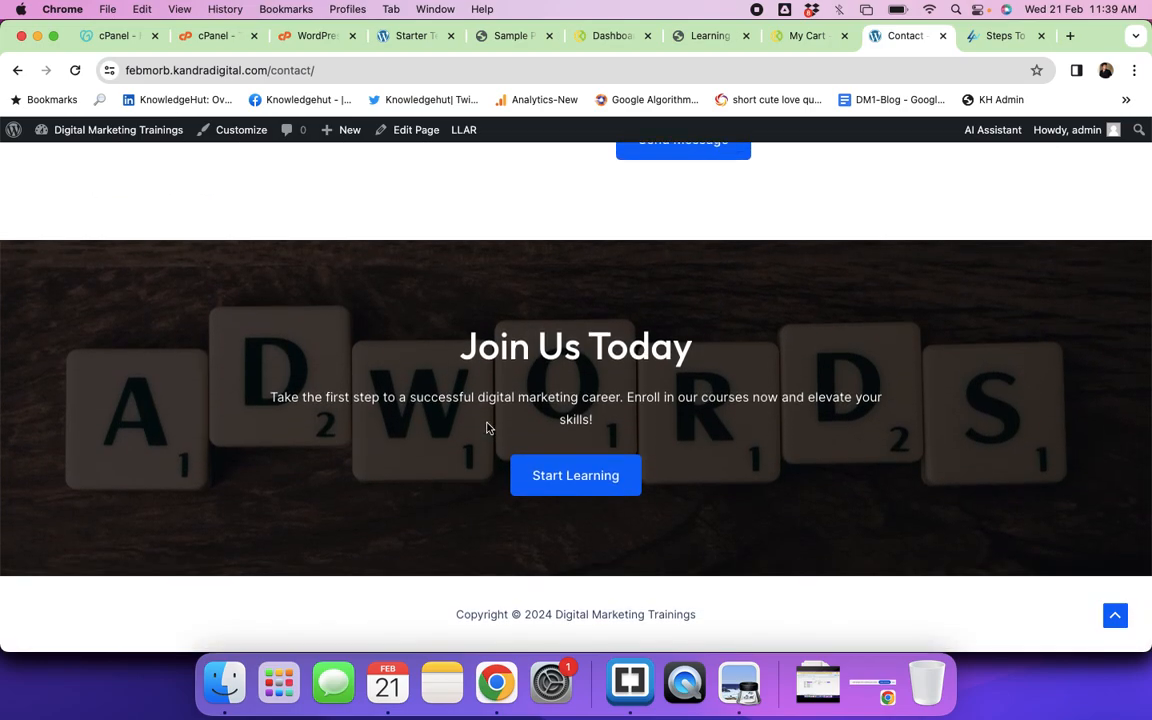
scroll(487, 428, "up", 10)
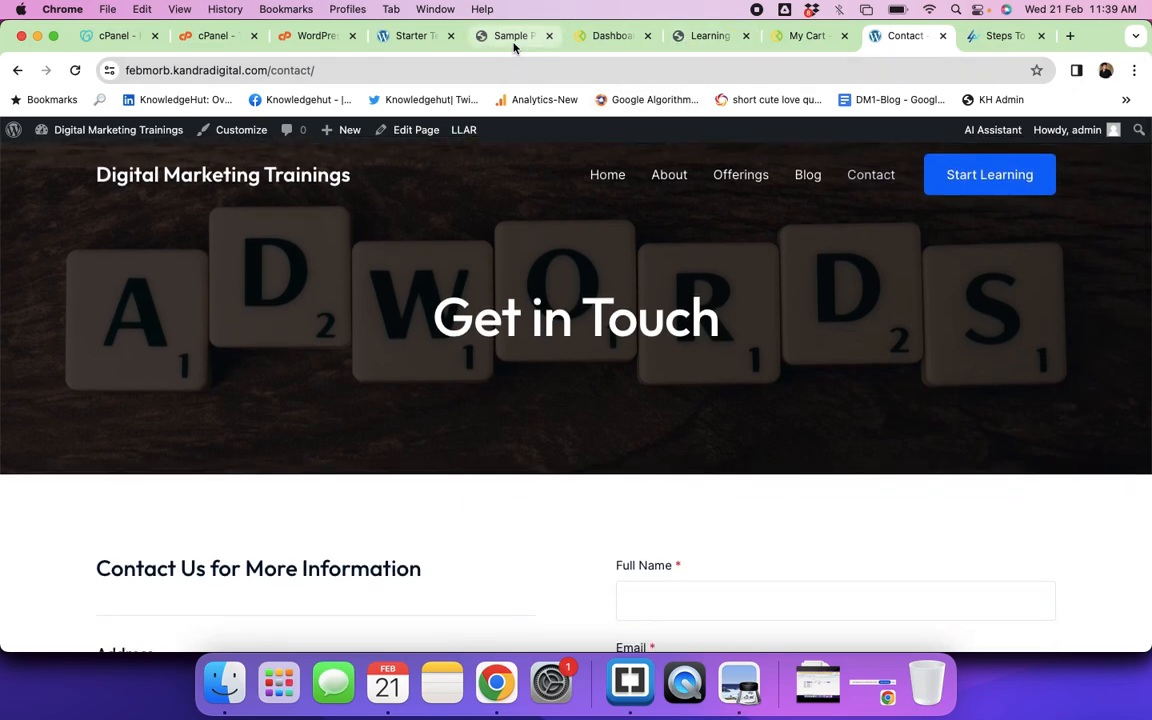
Step: Start customizations in Starter Templates, skip the logo, and review the Outfit / Inter fonts
left_click(380, 40)
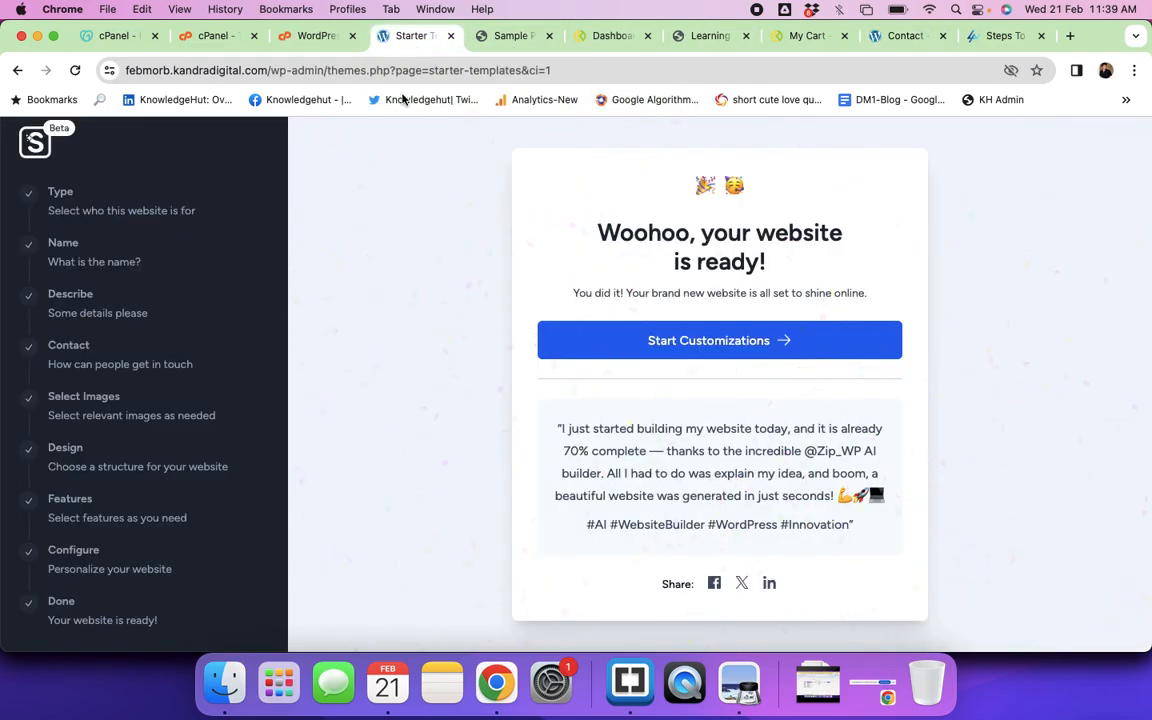
left_click(730, 341)
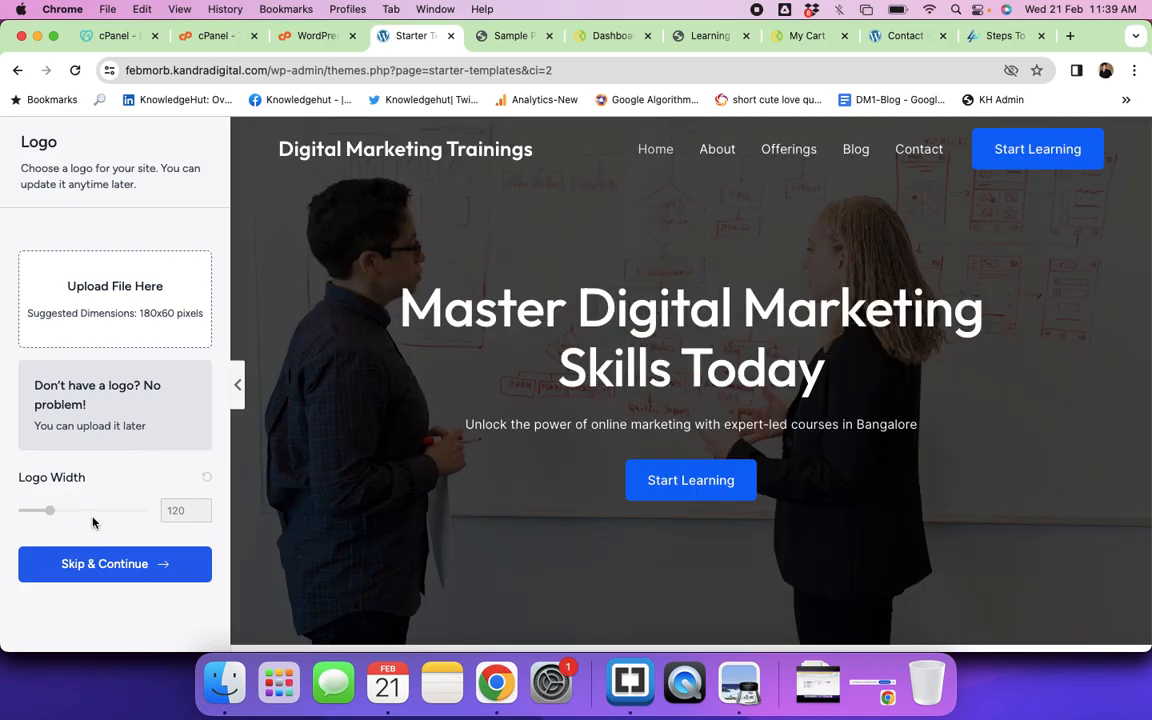
left_click(97, 566)
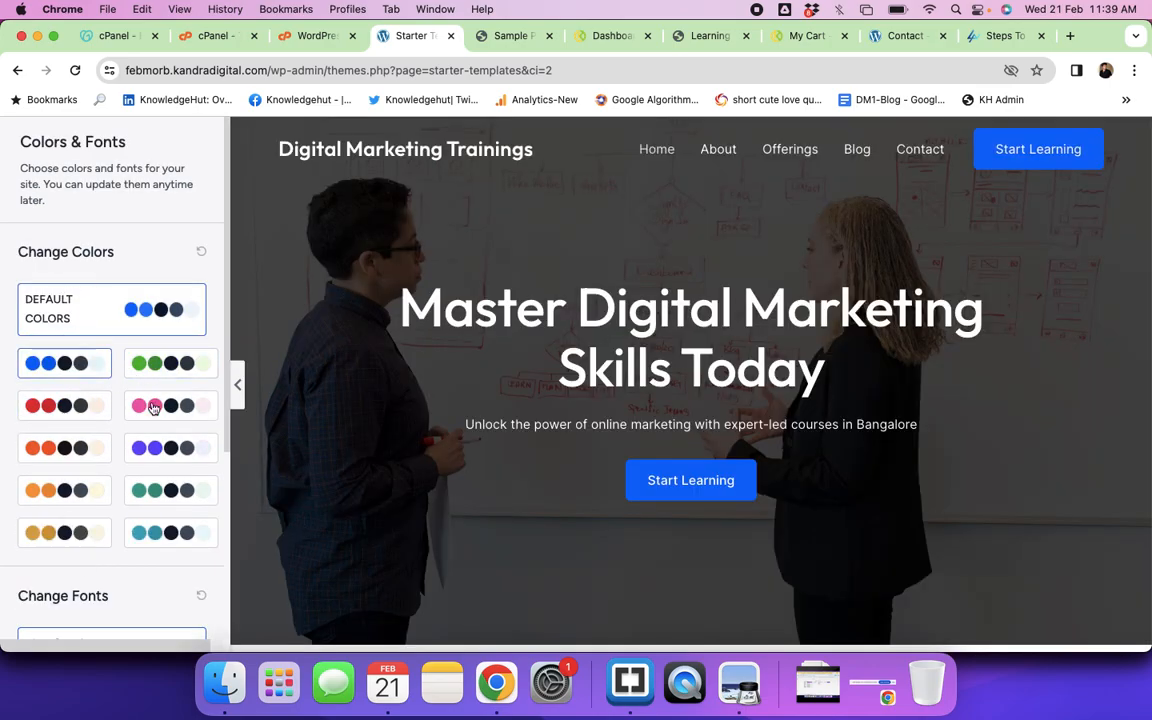
scroll(150, 460, "down", 5)
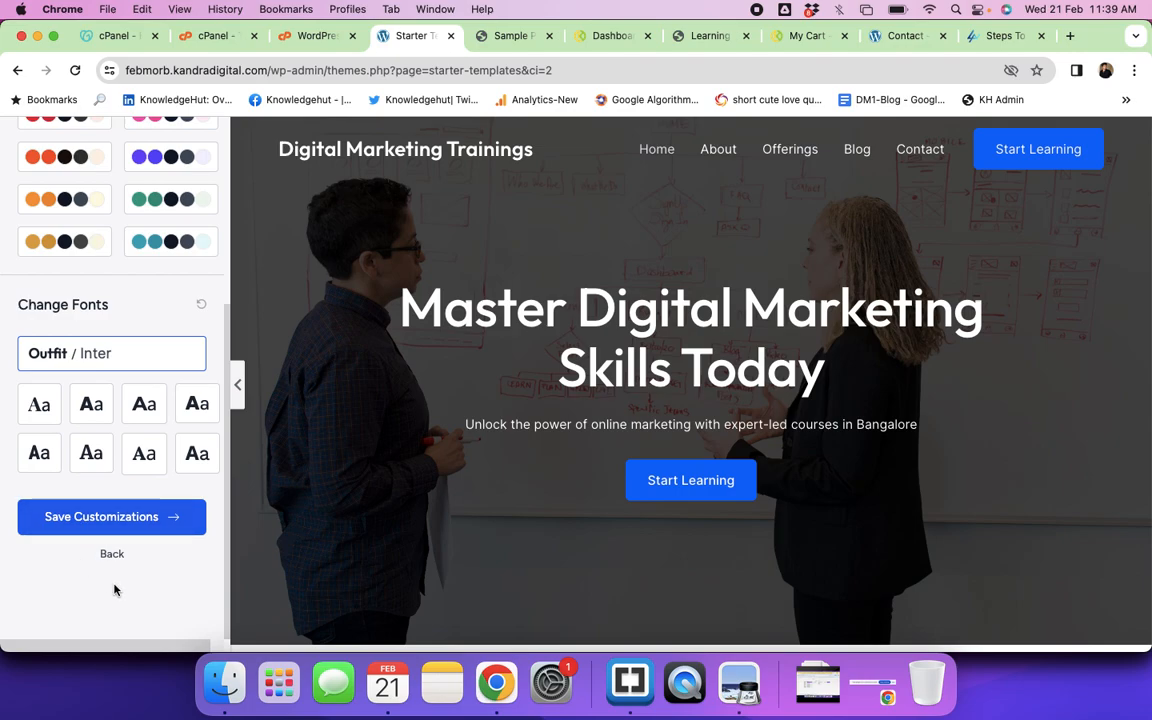
Step: Save the site's colour and font customizations so the live site reloads
left_click(126, 532)
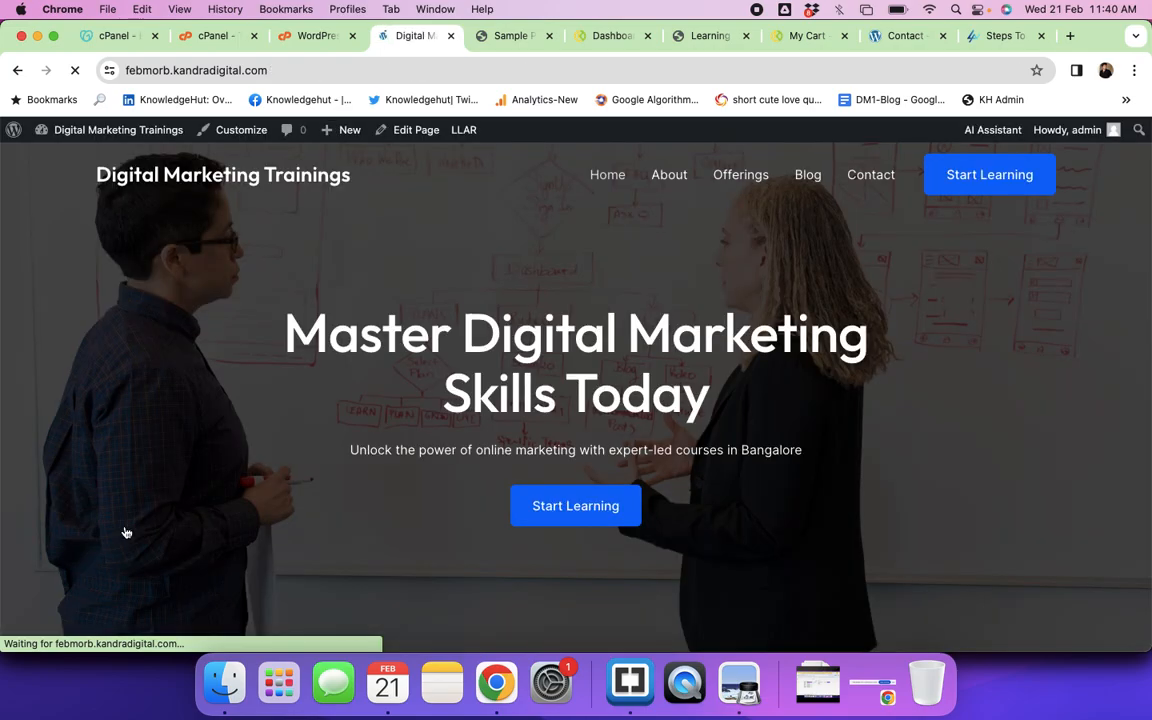
scroll(255, 462, "down", 15)
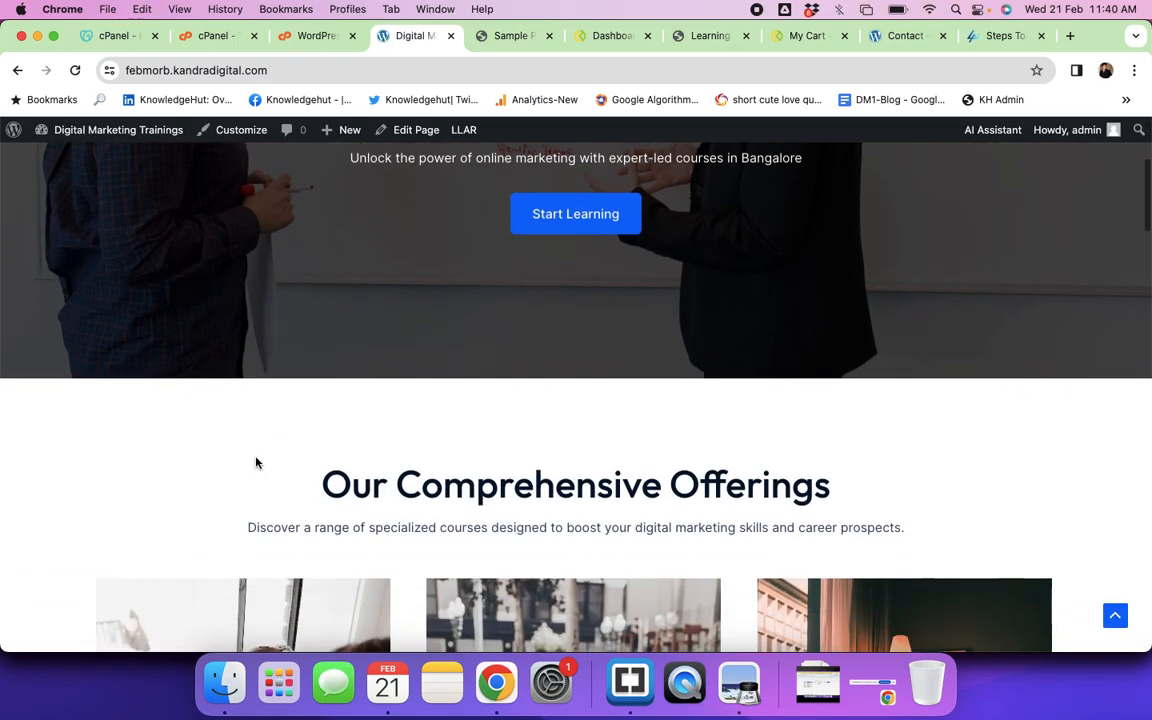
scroll(255, 462, "up", 15)
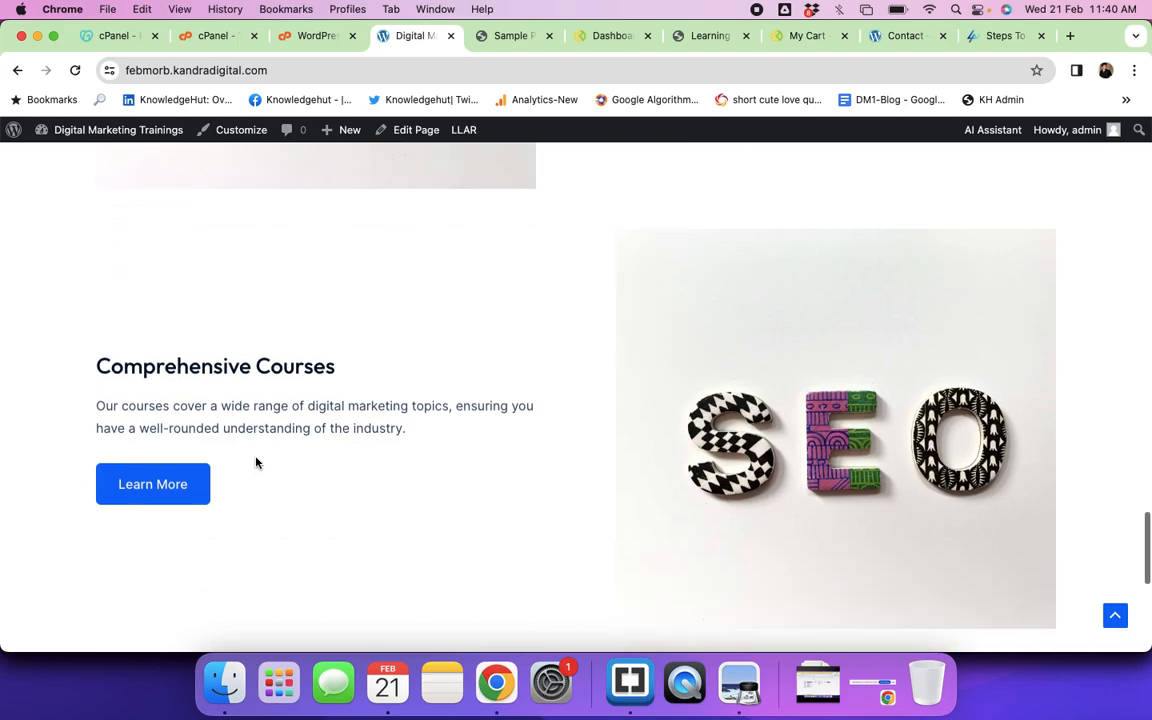
Step: Review the home page's Our Story, Industry Experts and Comprehensive Courses sections
scroll(255, 462, "up", 3)
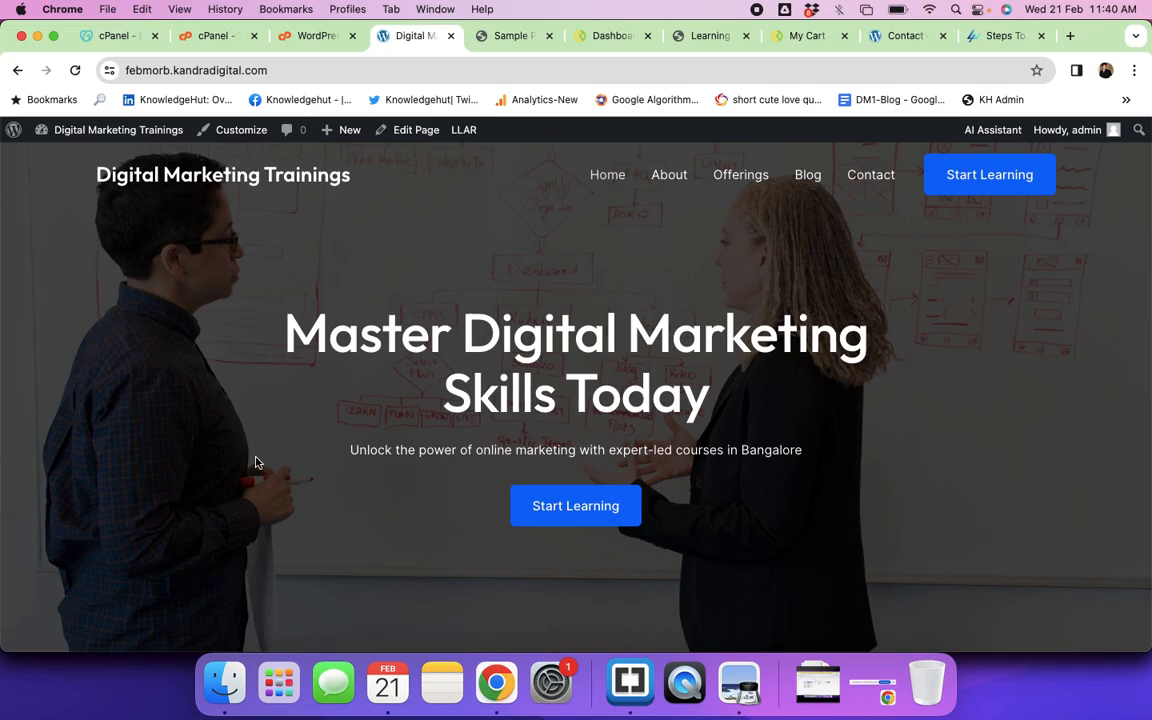
scroll(509, 411, "down", 10)
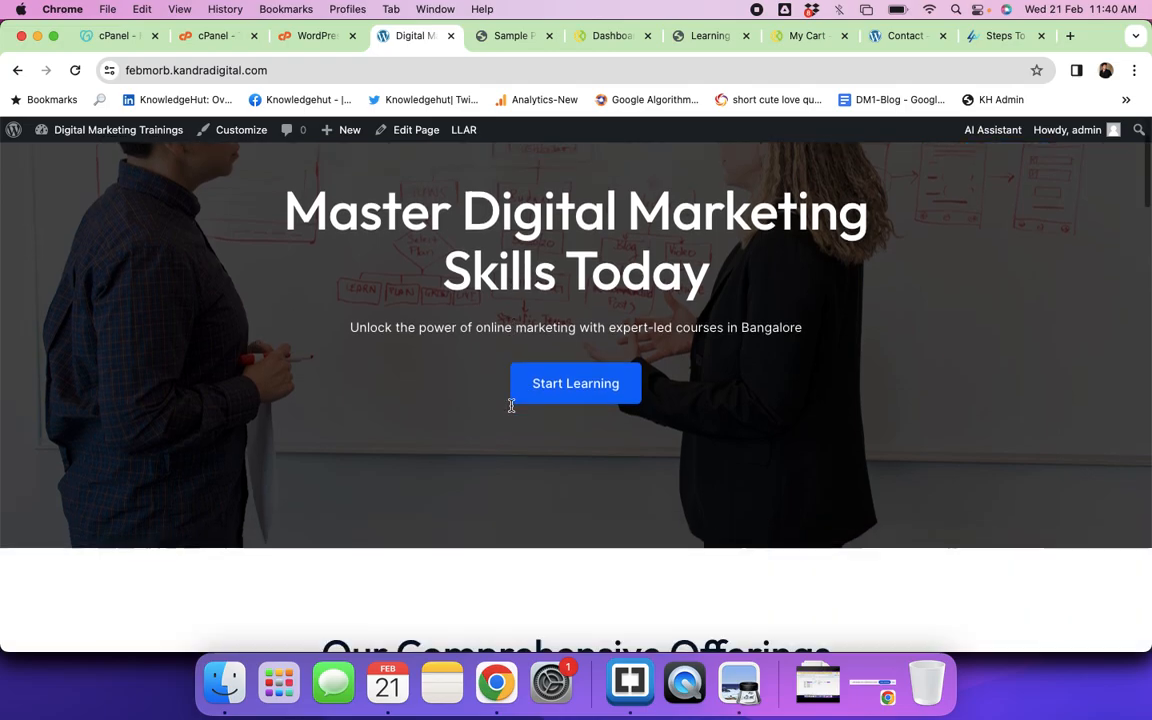
scroll(511, 410, "down", 10)
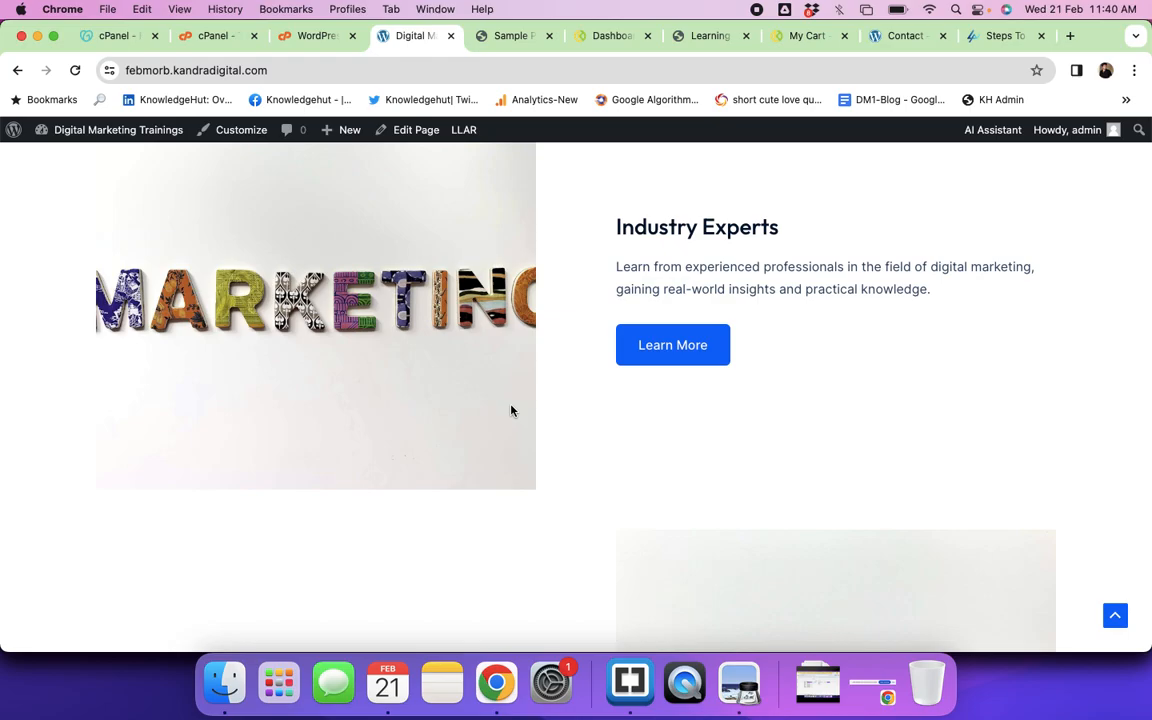
scroll(511, 410, "up", 20)
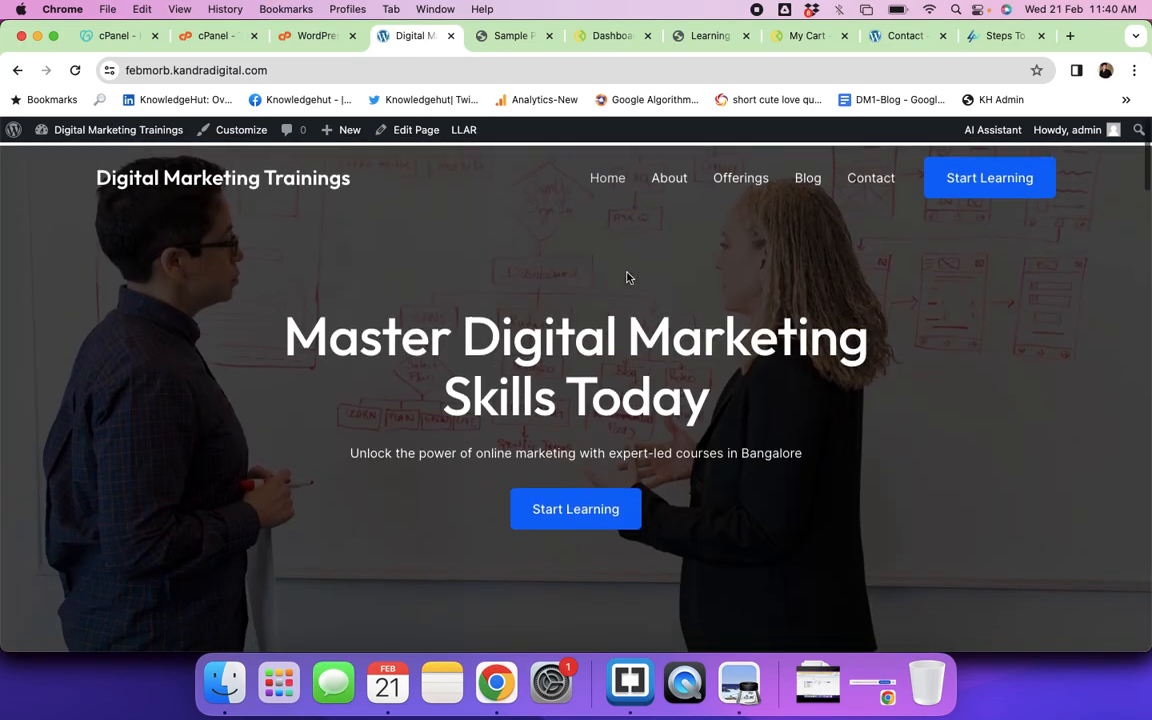
scroll(620, 360, "down", 4)
scroll(619, 380, "down", 20)
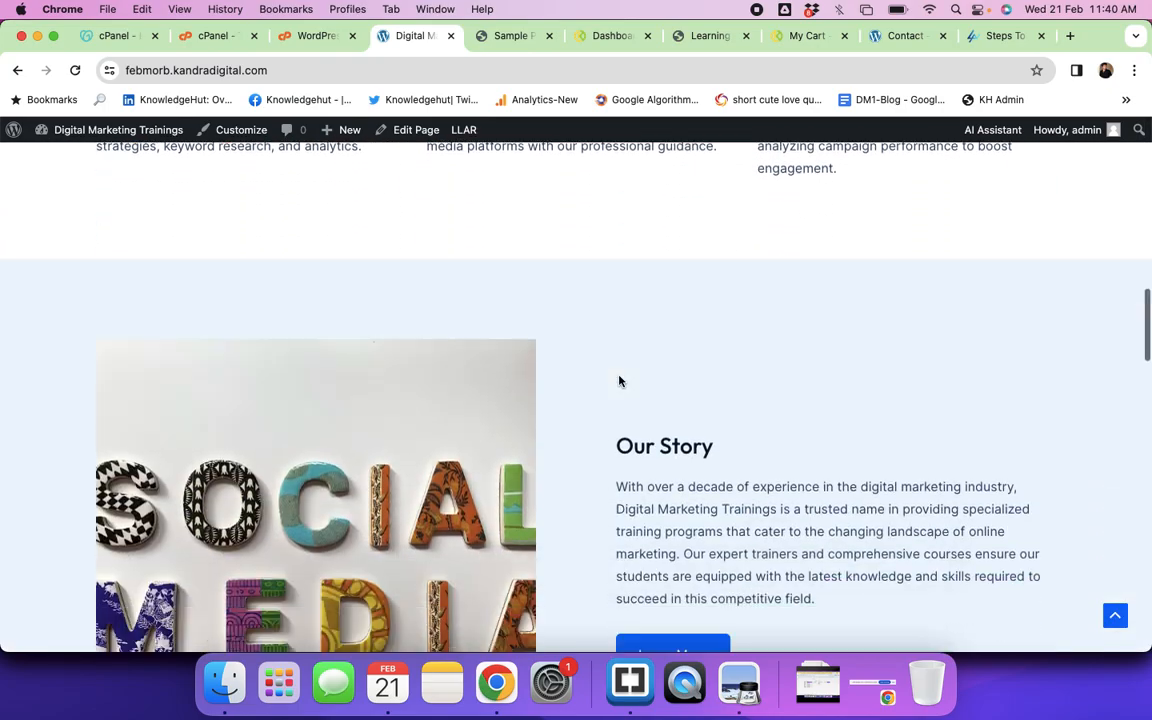
scroll(619, 378, "down", 15)
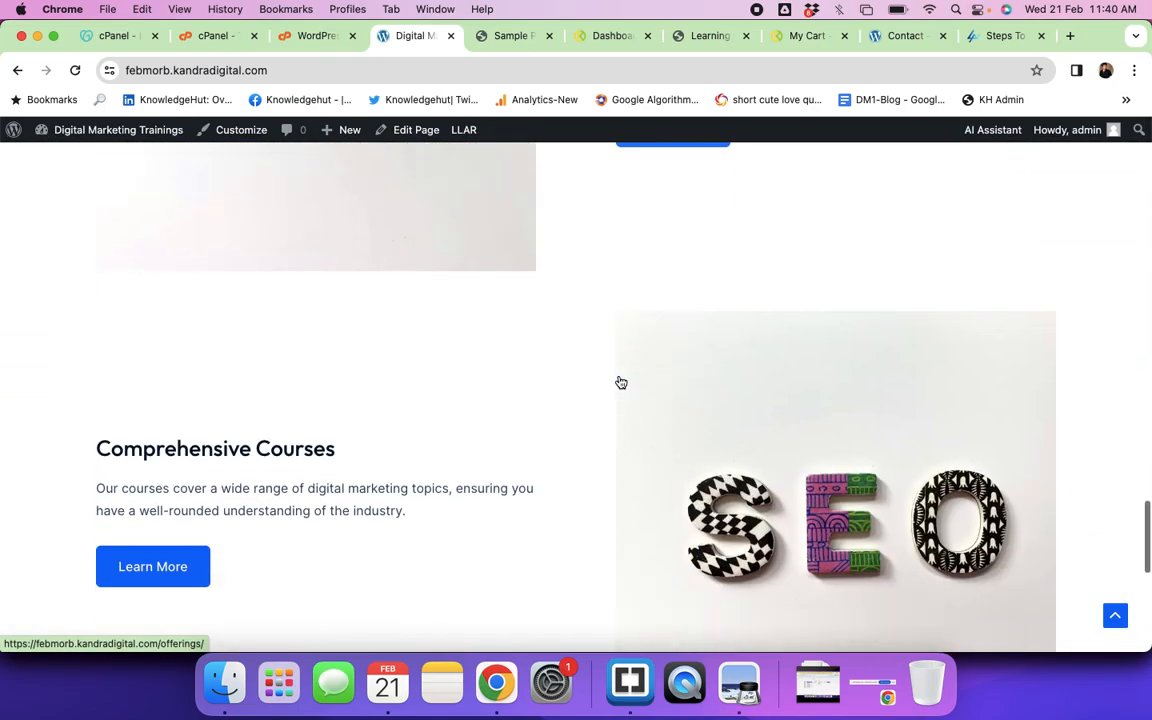